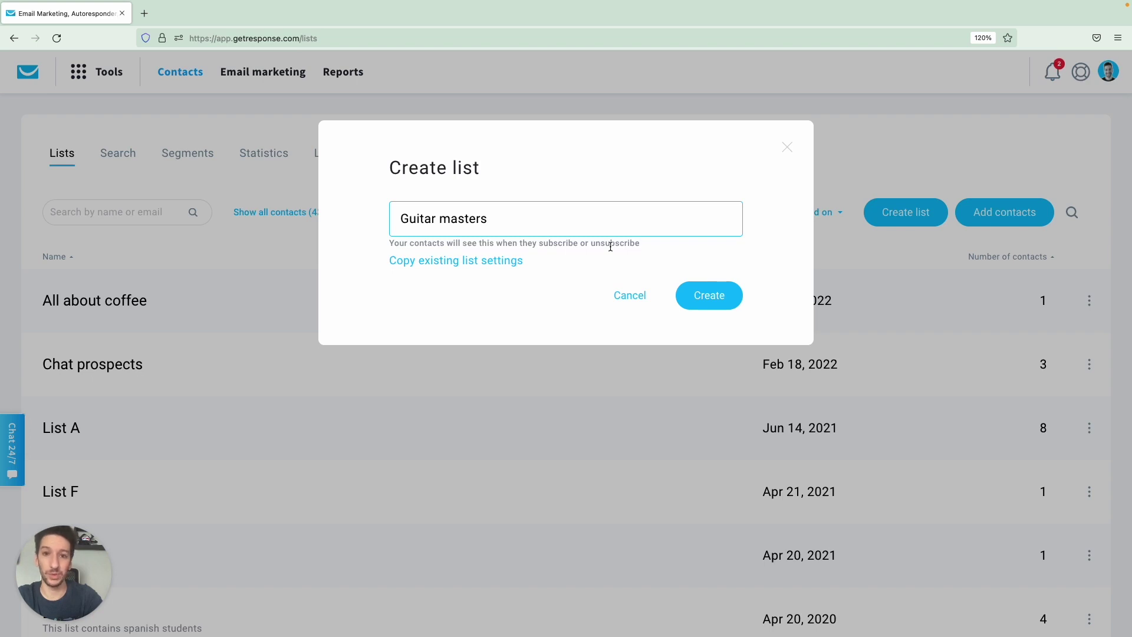
# Create the 'Guitar masters' contact list and open the menu on its new row.
pyautogui.click(703, 296)
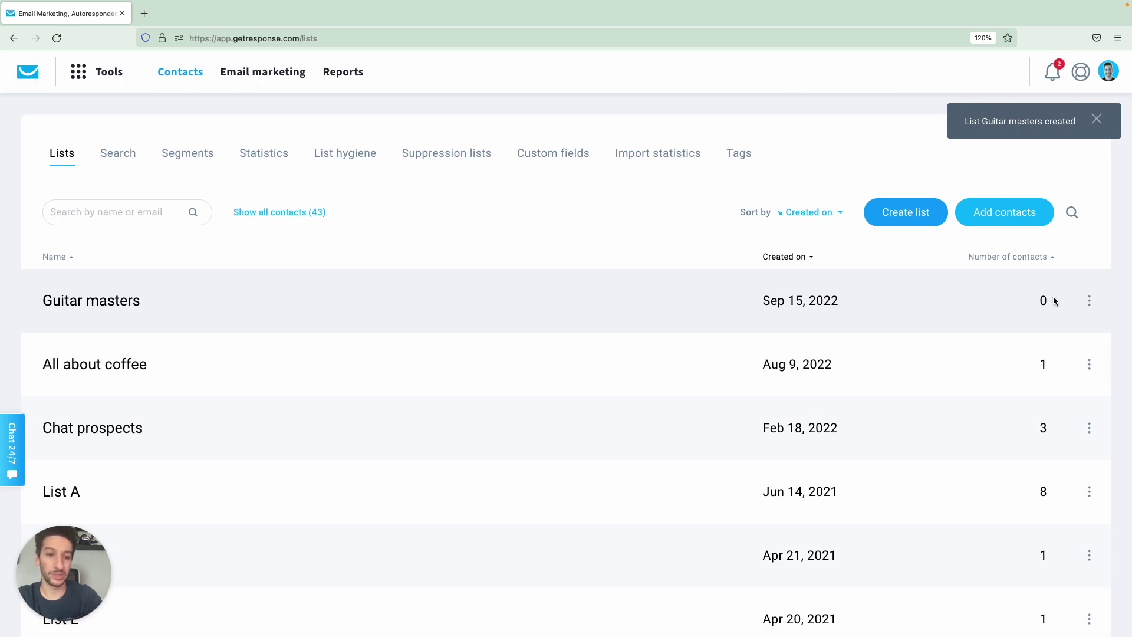
pyautogui.click(1090, 301)
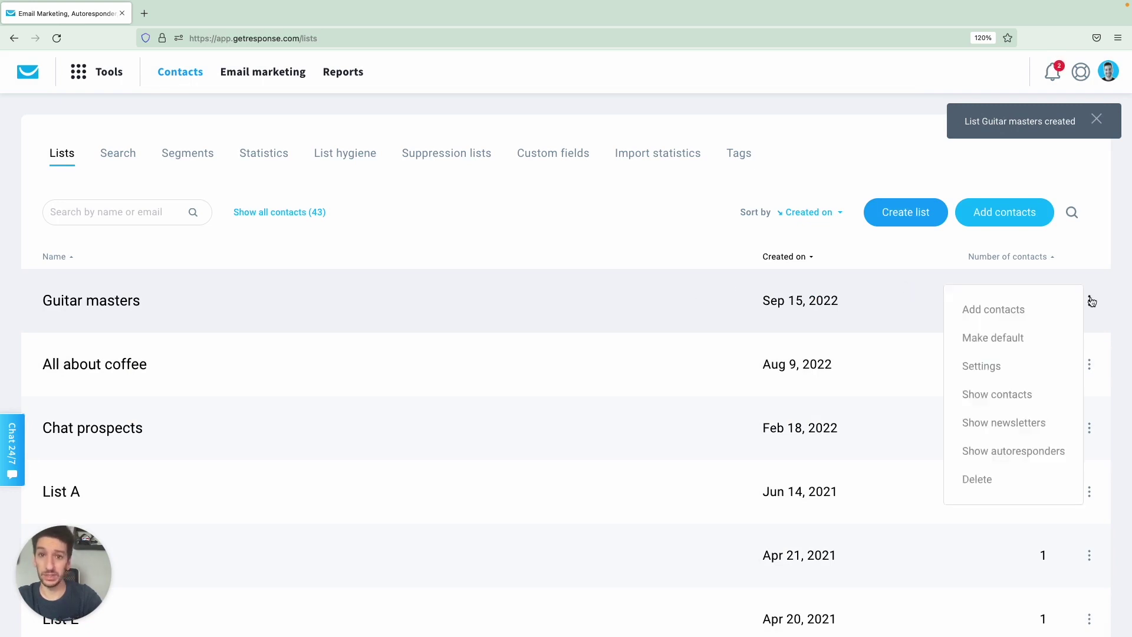
# Add contacts to Guitar masters by uploading a file, using an external service, or pasting rows.
pyautogui.click(1011, 313)
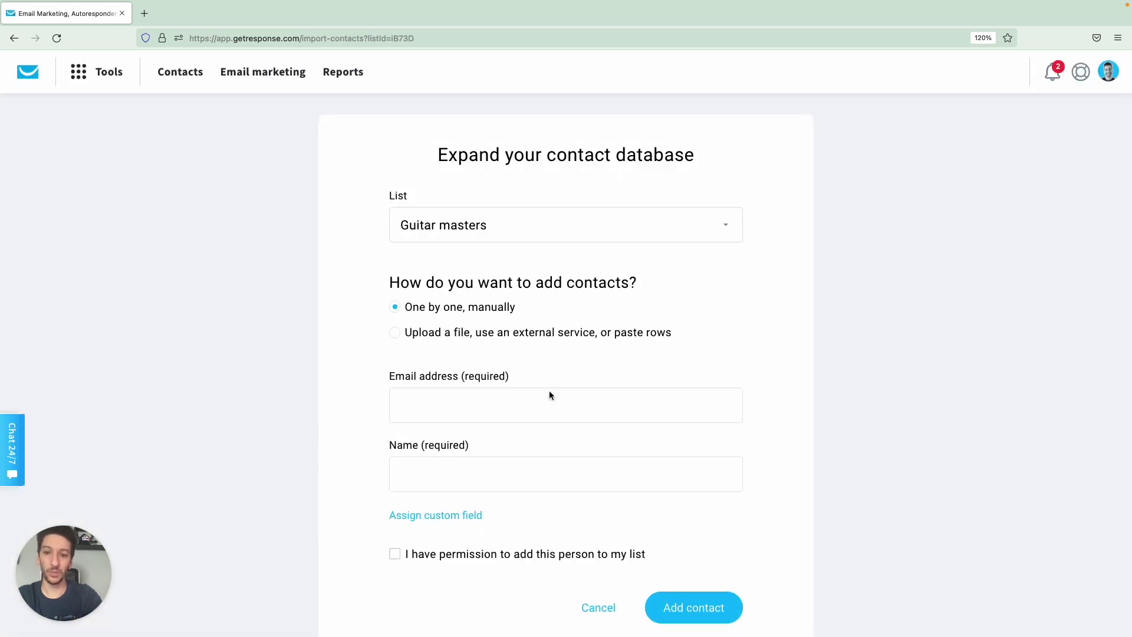
pyautogui.scroll(-1, 520, 467)
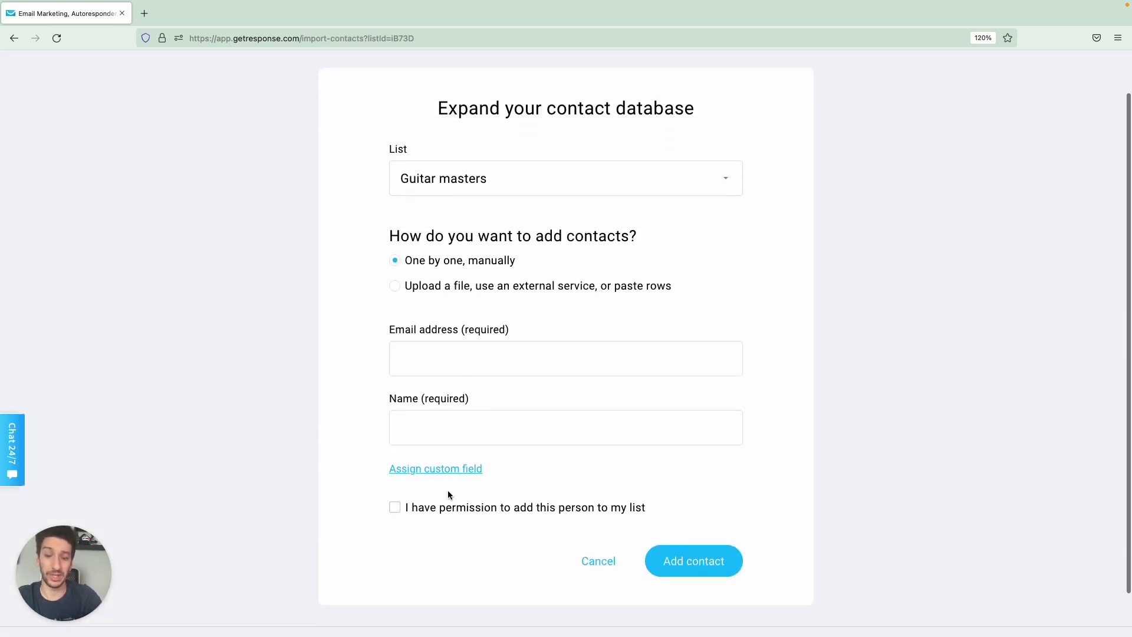
pyautogui.scroll(1, 582, 478)
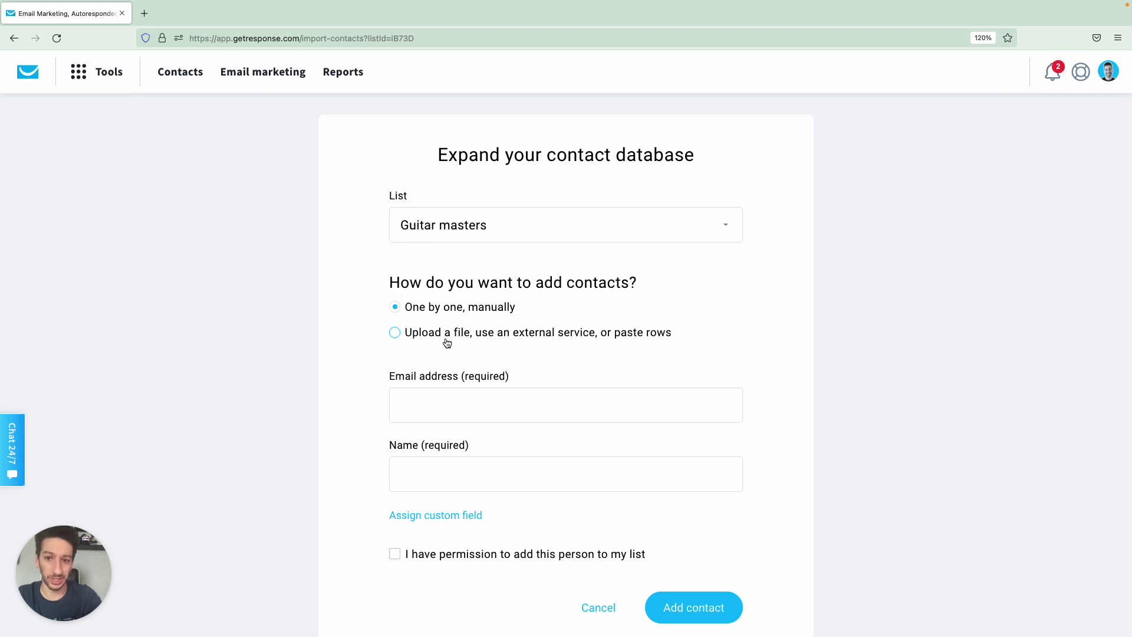
pyautogui.click(446, 343)
# Review the accepted file formats, external services and paste-rows options, then switch to Migrate list.
pyautogui.scroll(-2, 437, 344)
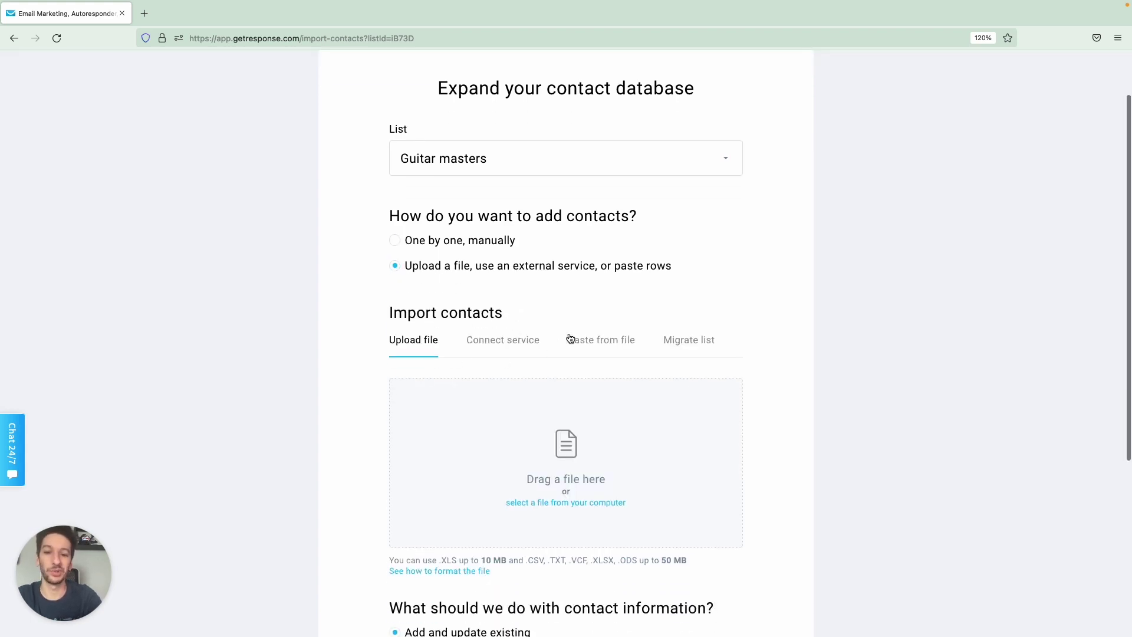
pyautogui.scroll(-2, 571, 338)
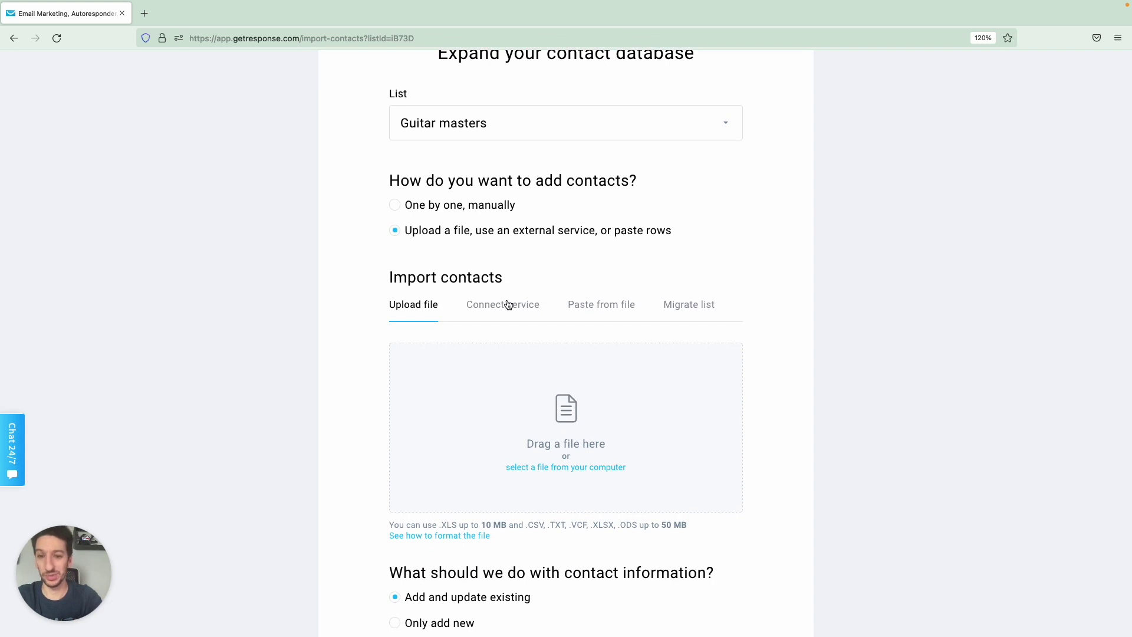
pyautogui.scroll(-1, 508, 304)
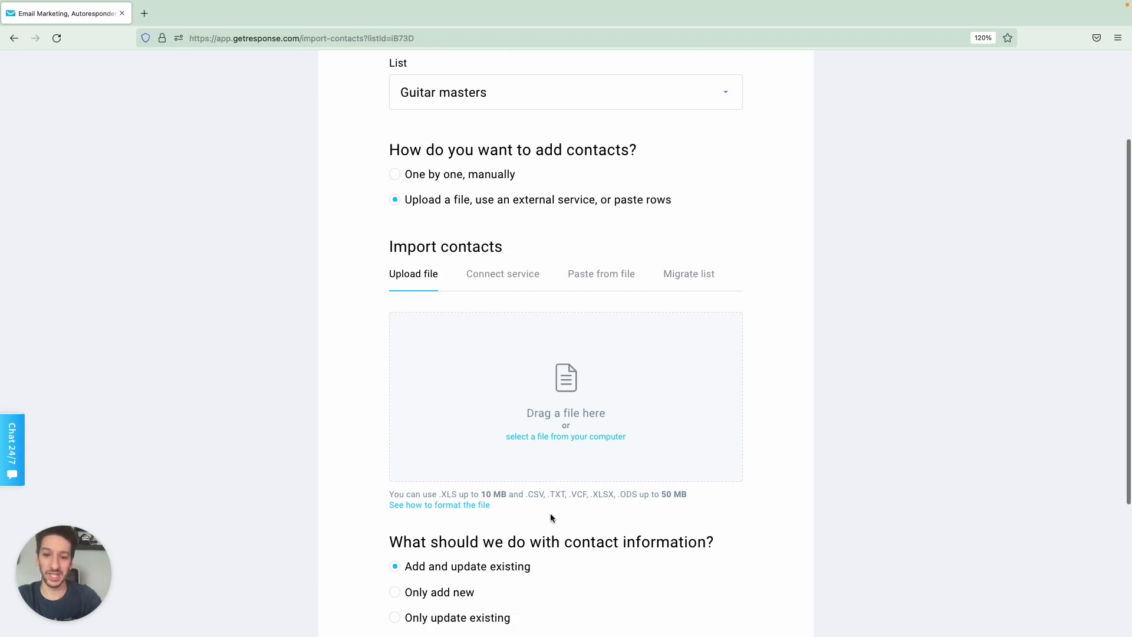
pyautogui.moveTo(527, 494); pyautogui.dragTo(636, 494)
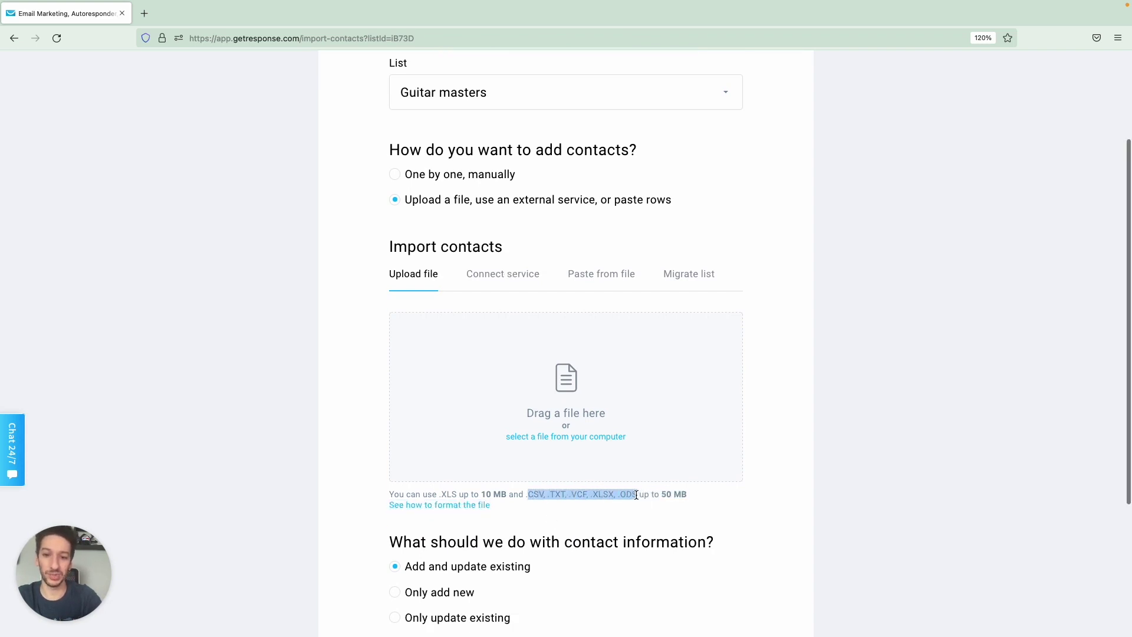
pyautogui.click(618, 496)
pyautogui.scroll(2, 566, 413)
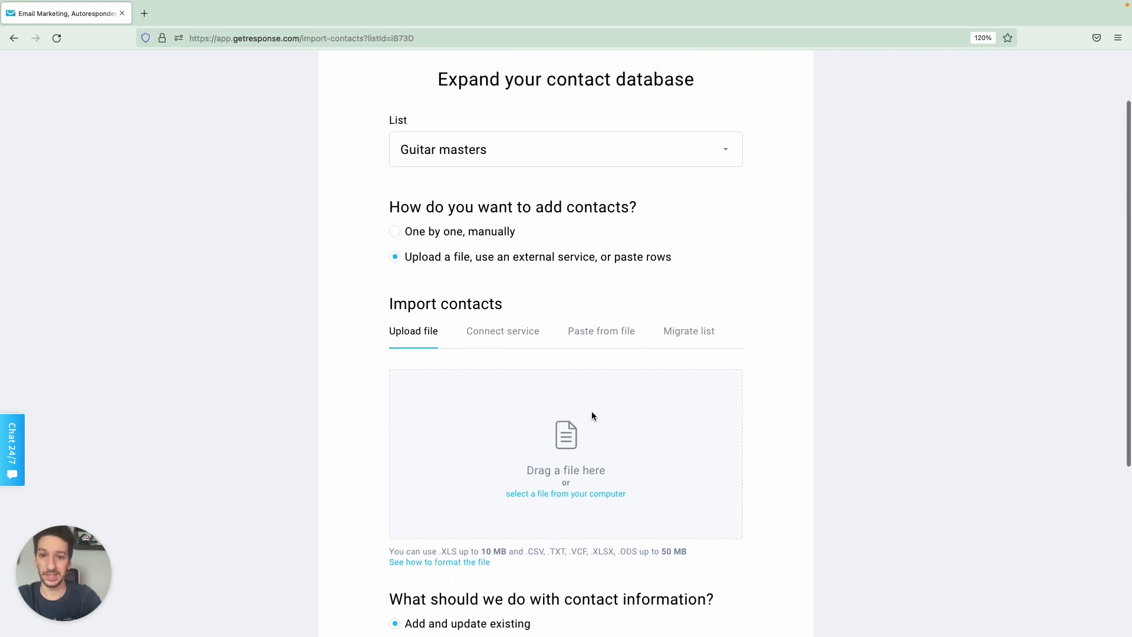
pyautogui.click(507, 343)
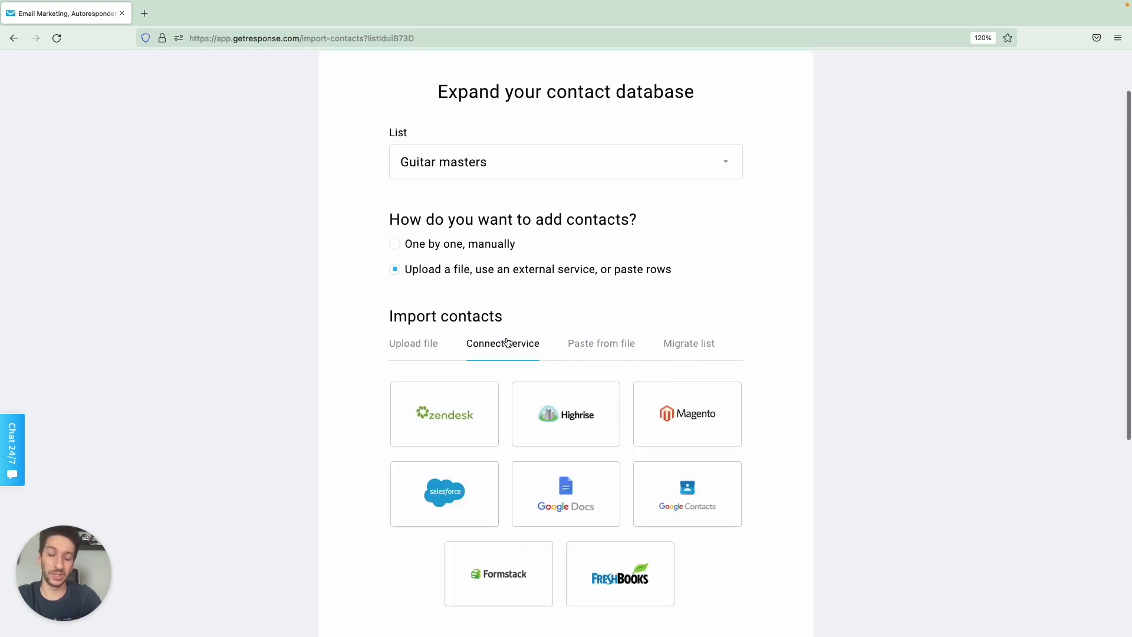
pyautogui.click(598, 346)
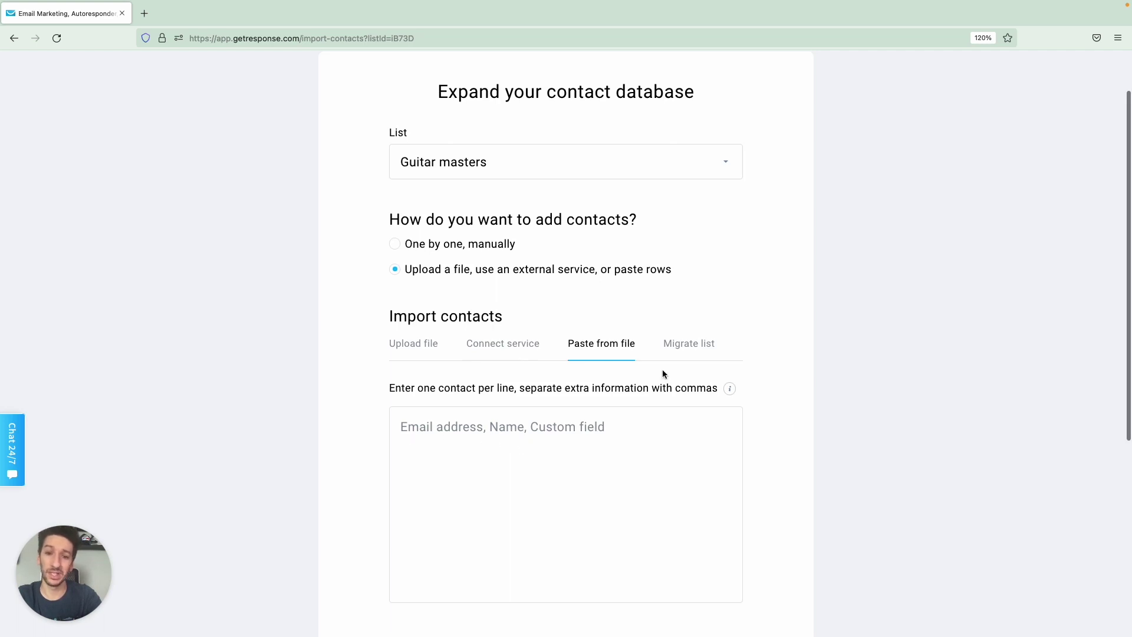
pyautogui.click(681, 360)
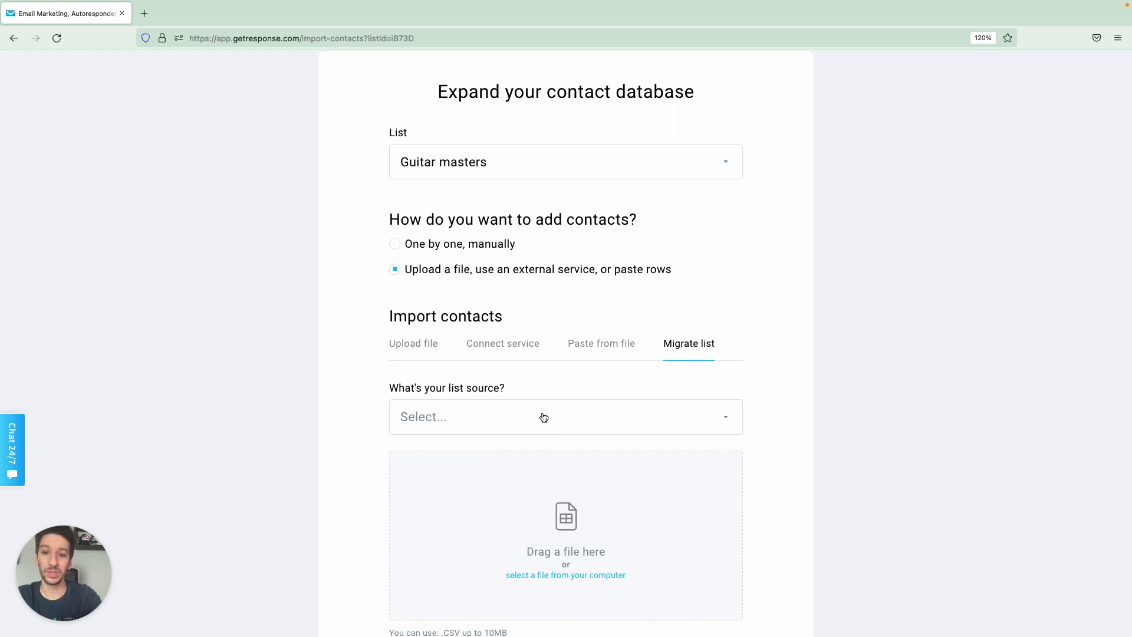
# Set MailChimp as the list source and attach the subscribed_segment_export CSV from the Desktop.
pyautogui.click(503, 419)
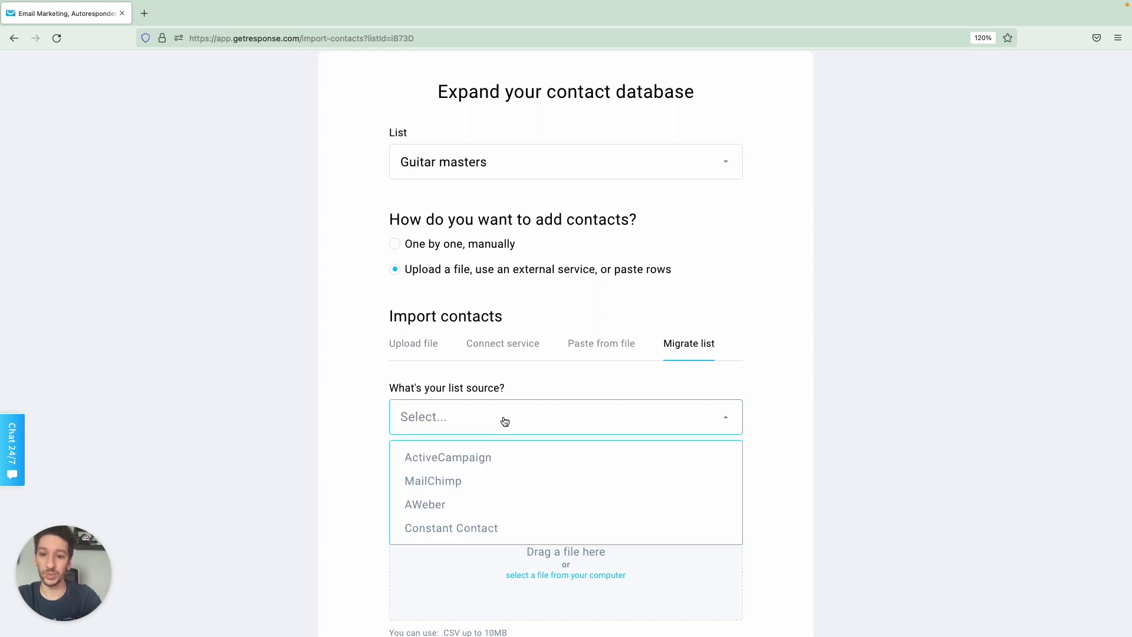
pyautogui.click(465, 480)
pyautogui.scroll(-2, 614, 297)
pyautogui.scroll(-1, 602, 377)
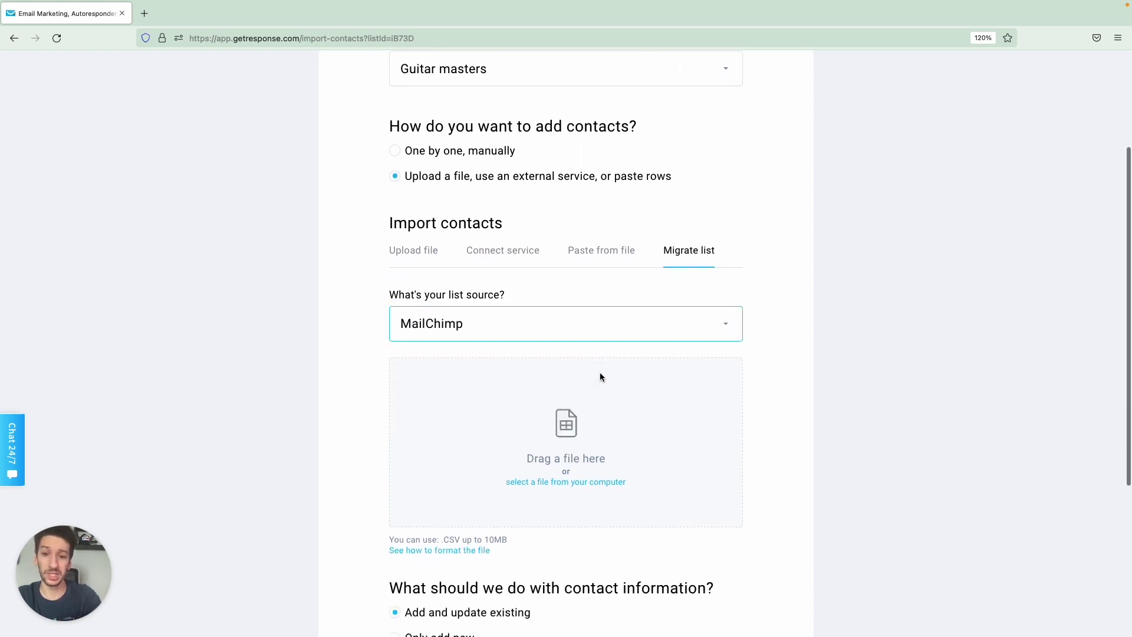
pyautogui.click(551, 482)
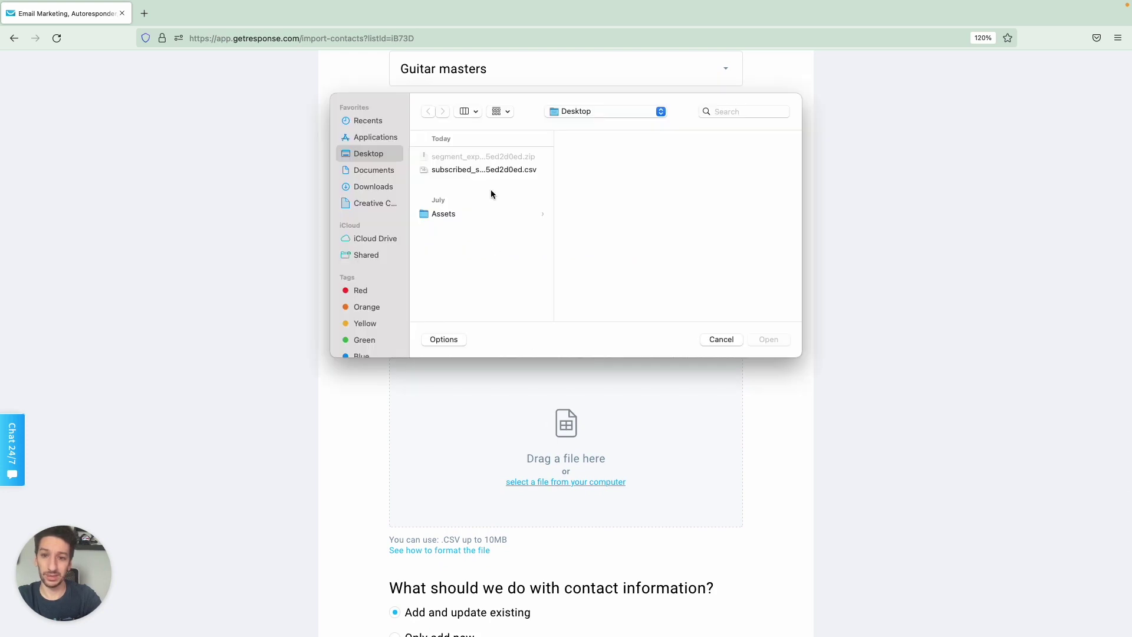
pyautogui.doubleClick(497, 170)
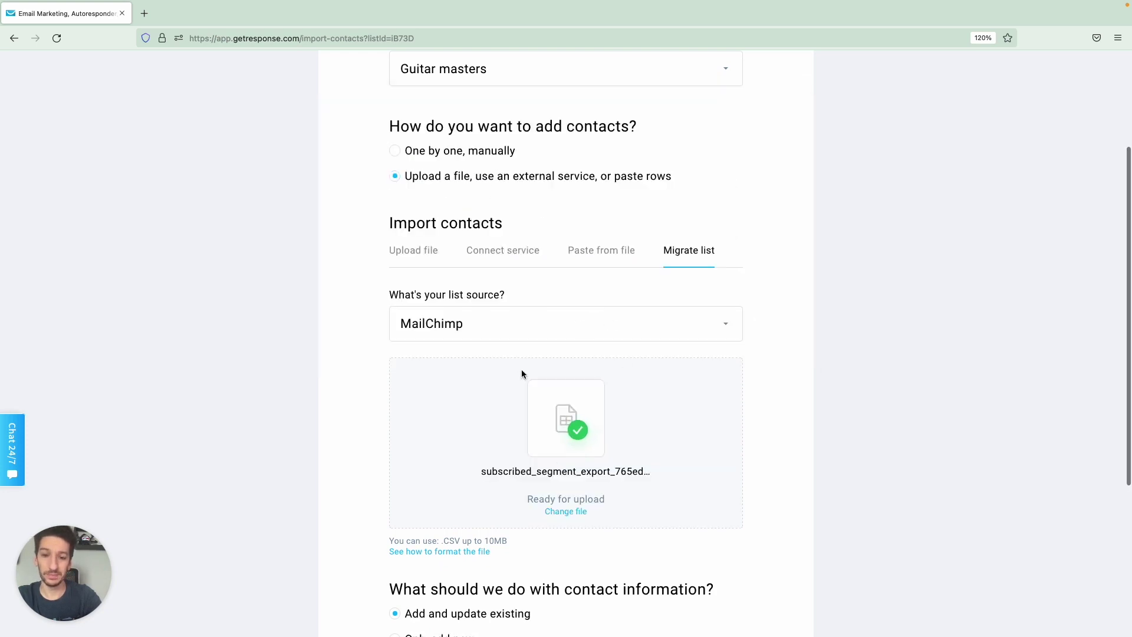
pyautogui.scroll(-5, 578, 426)
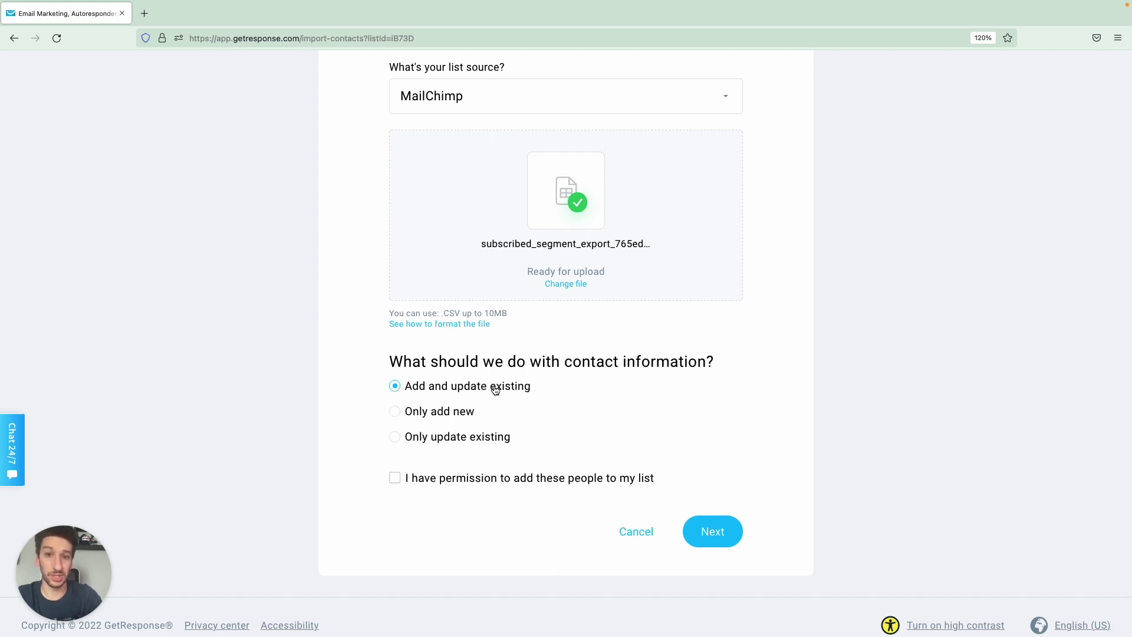
# Compare the add-only and update-only options, keep 'Add and update existing', confirm permission, and continue.
pyautogui.click(441, 412)
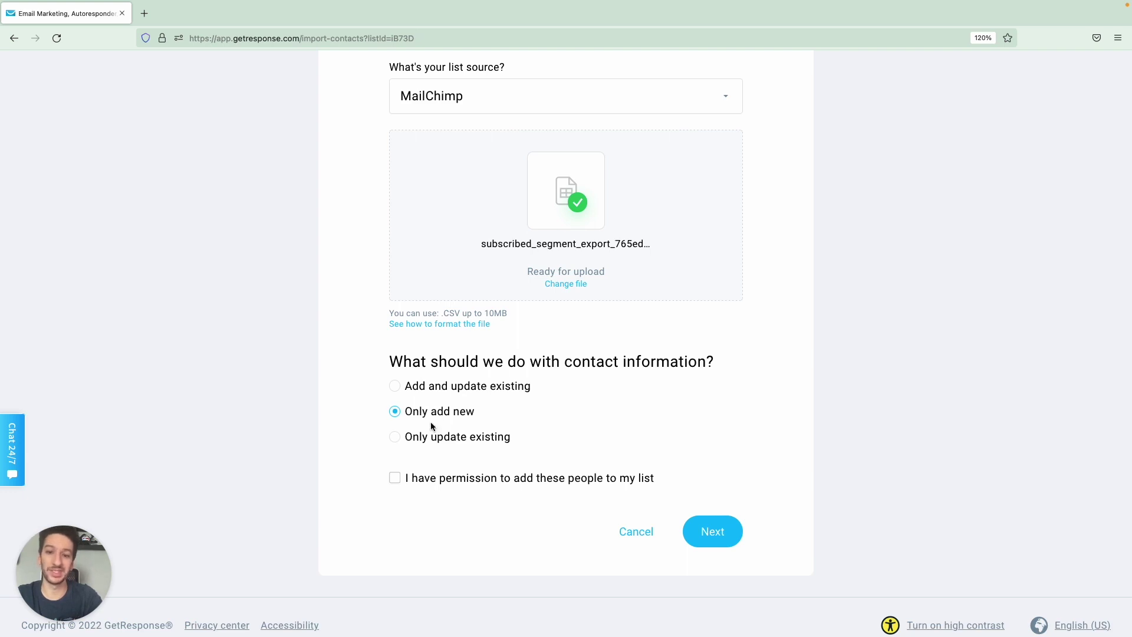
pyautogui.click(444, 438)
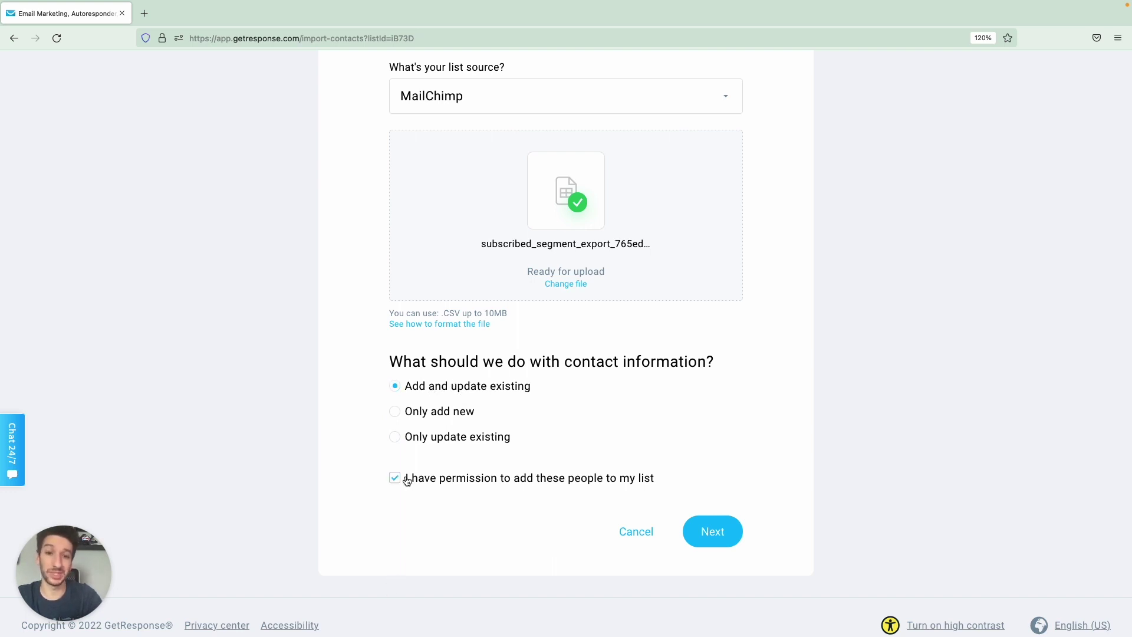
pyautogui.click(693, 530)
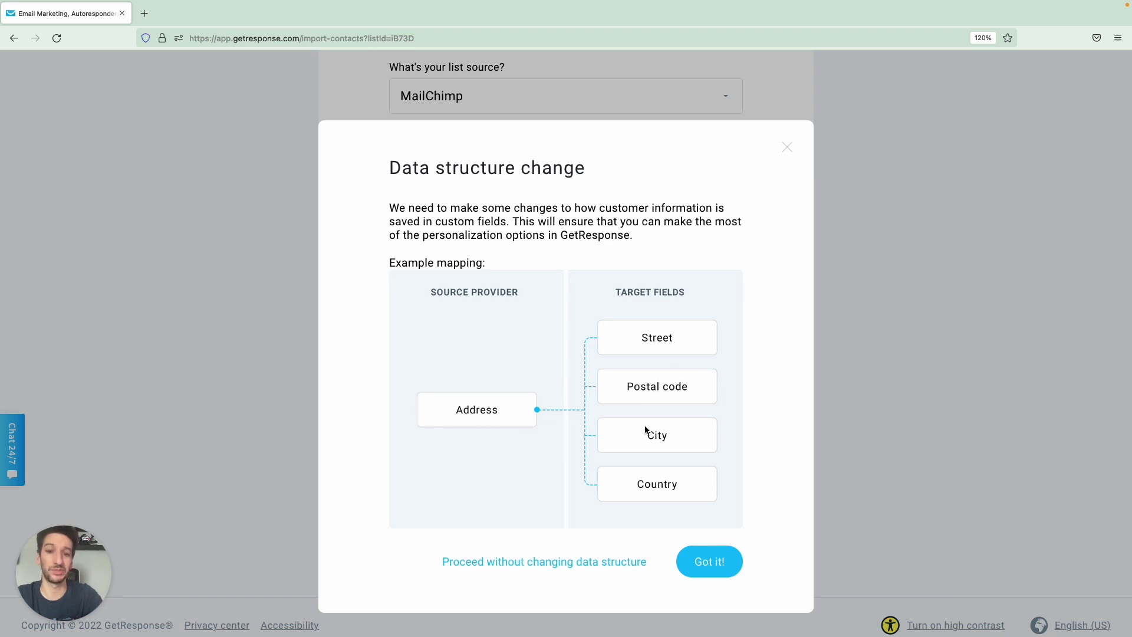
# Accept the data structure change splitting Address into Street, Postal code, City and Country.
pyautogui.click(703, 565)
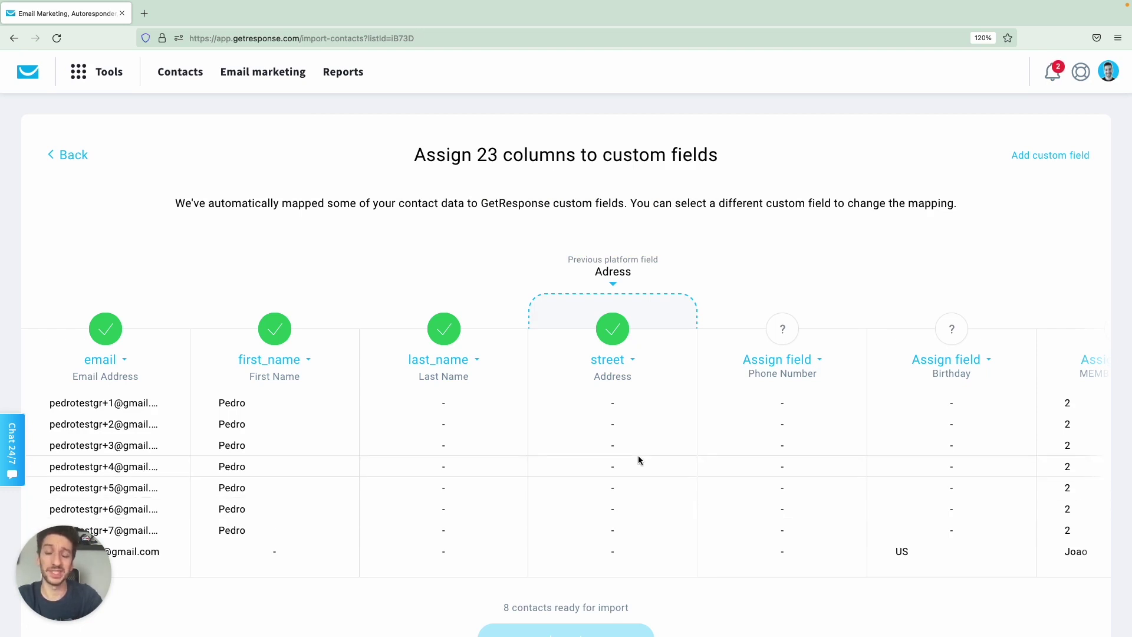
pyautogui.hscroll(8, 637, 460)
pyautogui.hscroll(10, 637, 455)
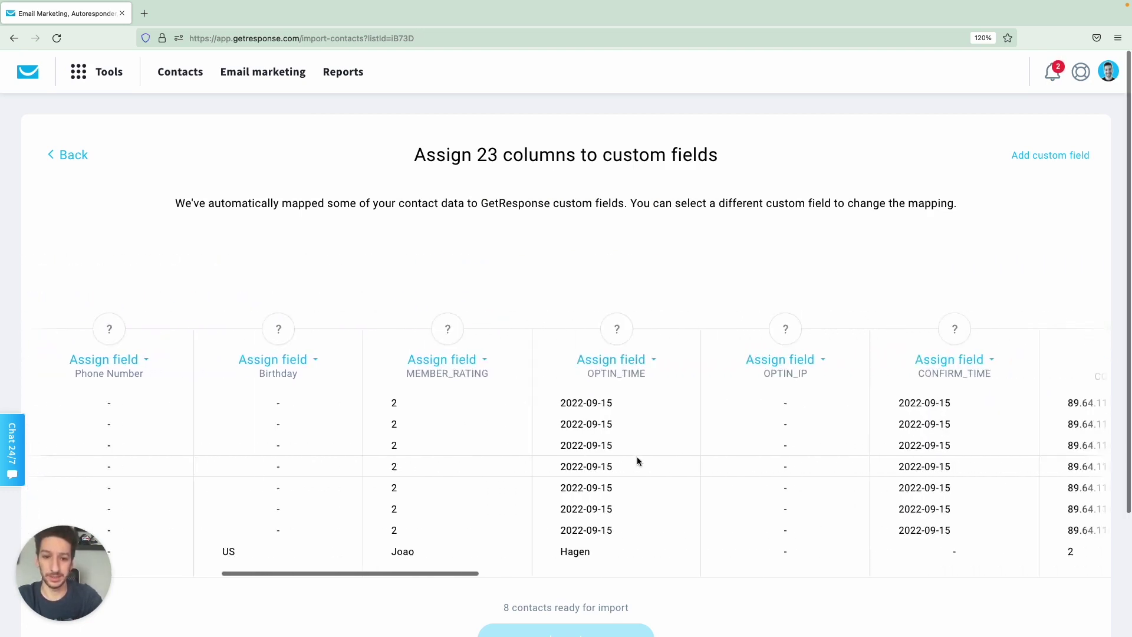
pyautogui.hscroll(5, 637, 461)
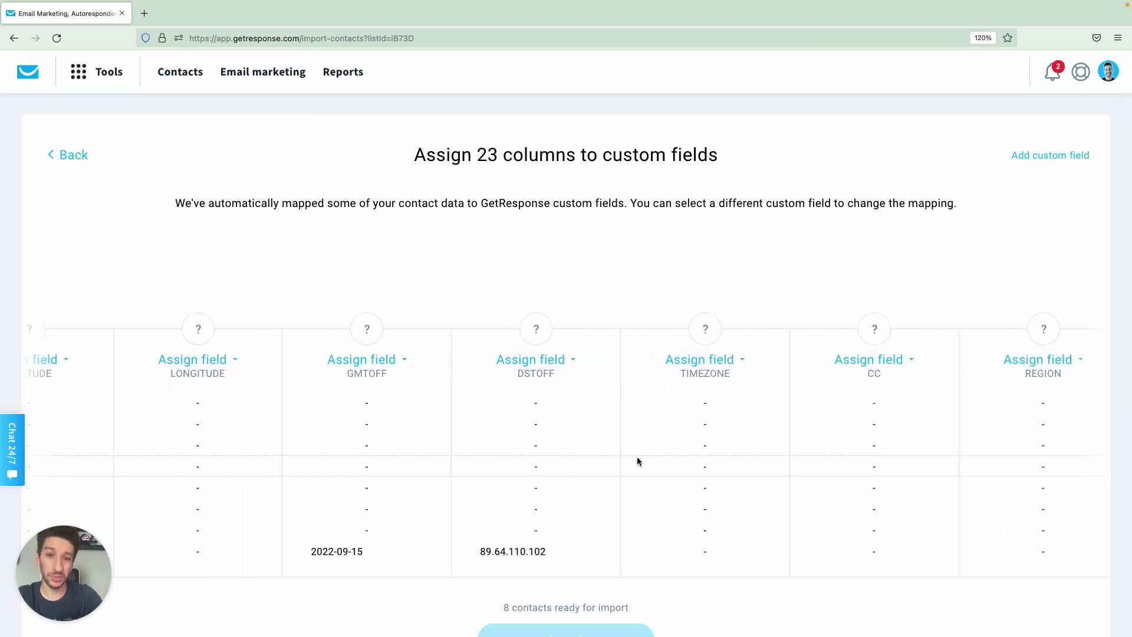
pyautogui.hscroll(10, 637, 461)
pyautogui.hscroll(2, 637, 461)
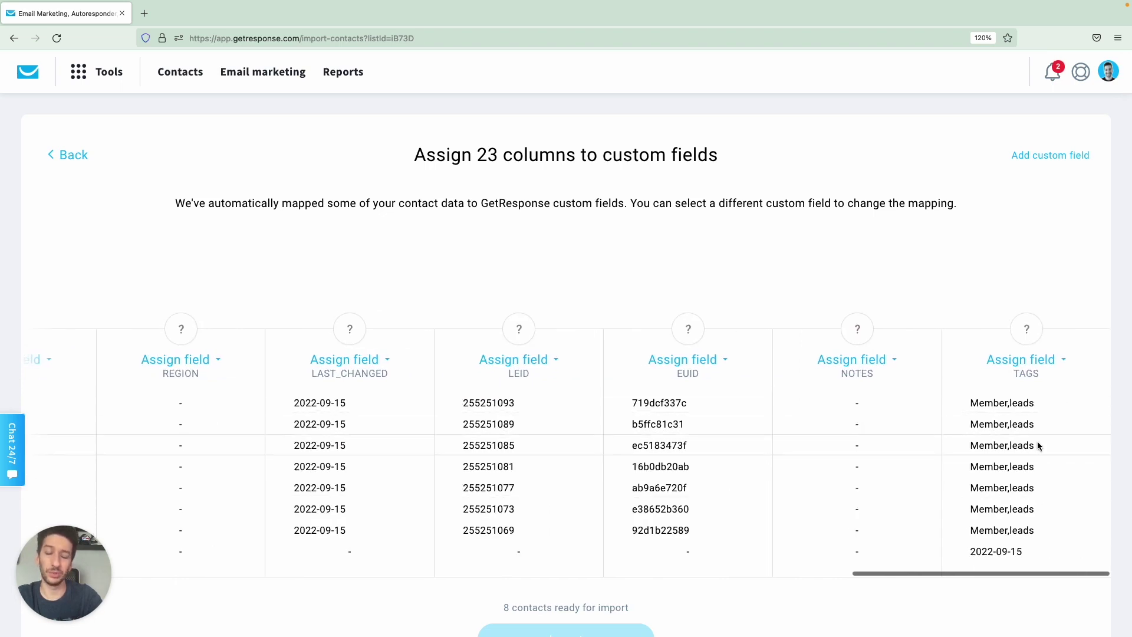
# Map the TAGS column to the origin custom field.
pyautogui.click(1065, 365)
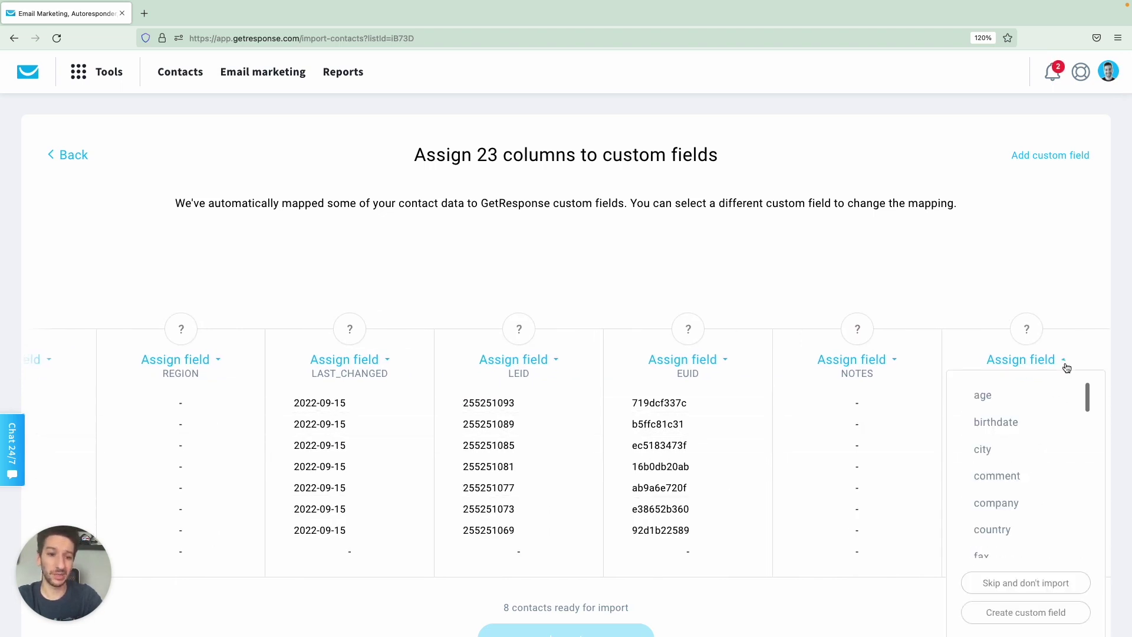
pyautogui.scroll(-1, 1044, 408)
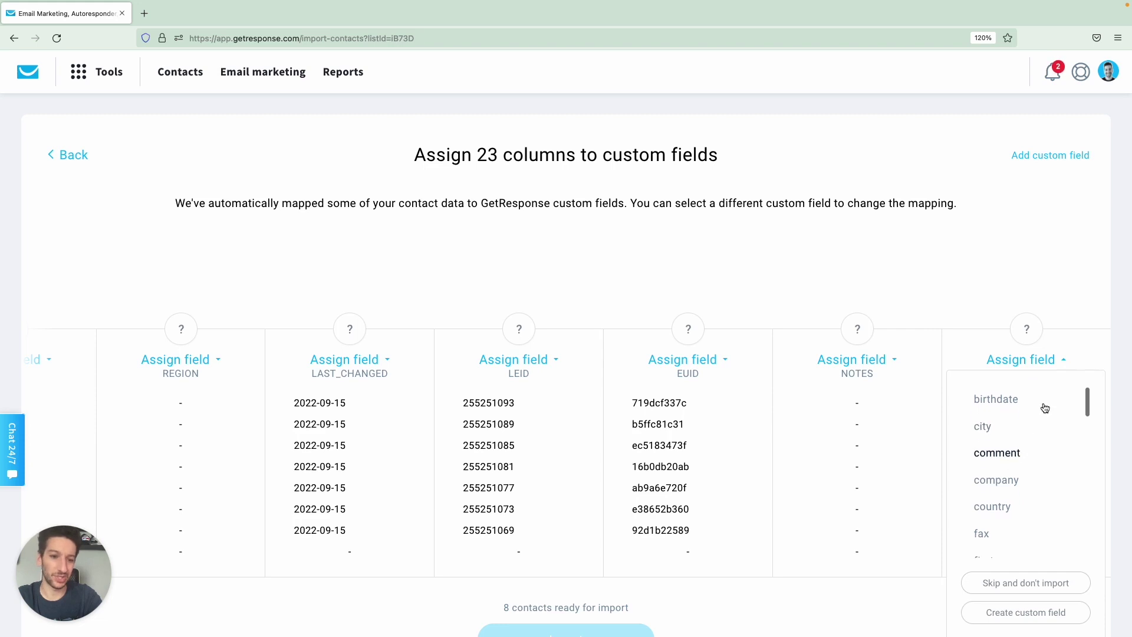
pyautogui.click(1043, 282)
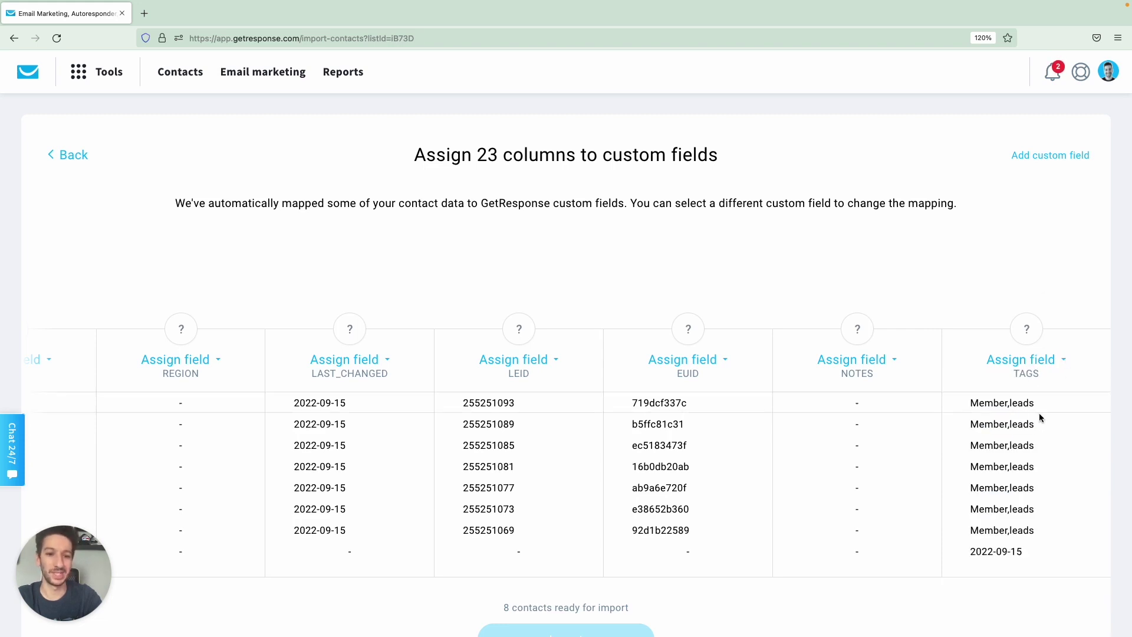
pyautogui.click(1064, 361)
pyautogui.scroll(-10, 1035, 478)
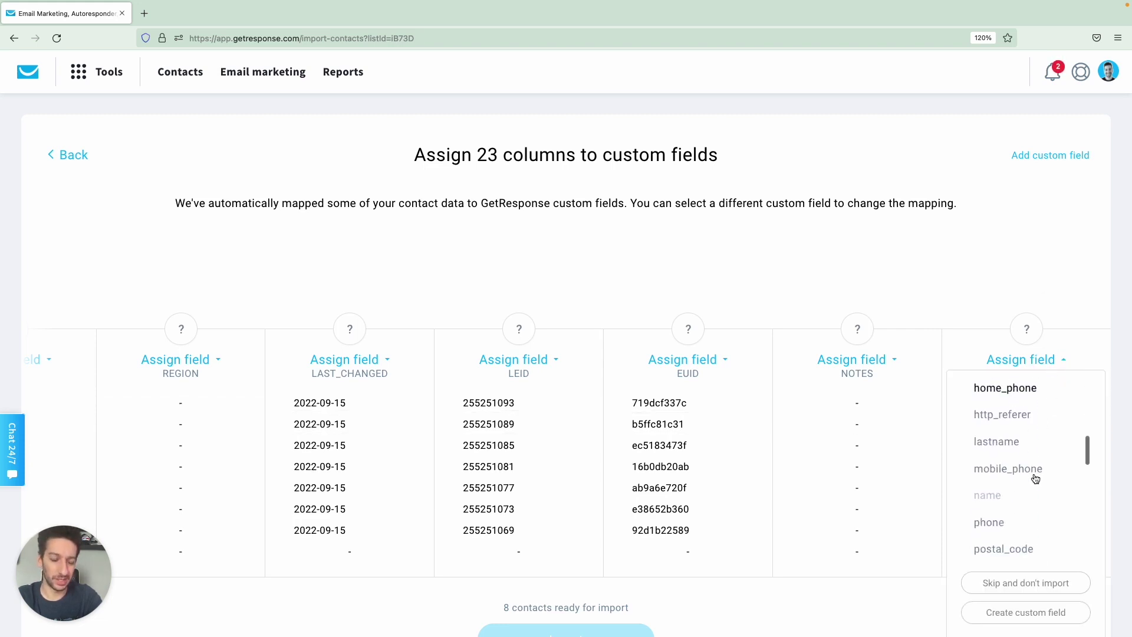
pyautogui.scroll(-3, 1036, 478)
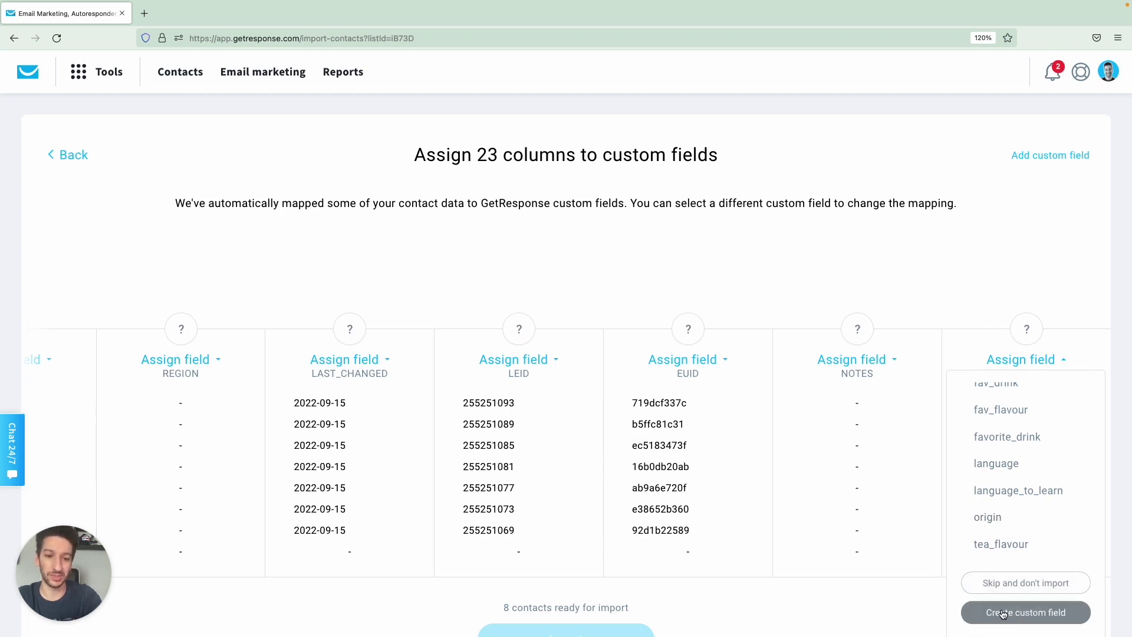
pyautogui.click(996, 515)
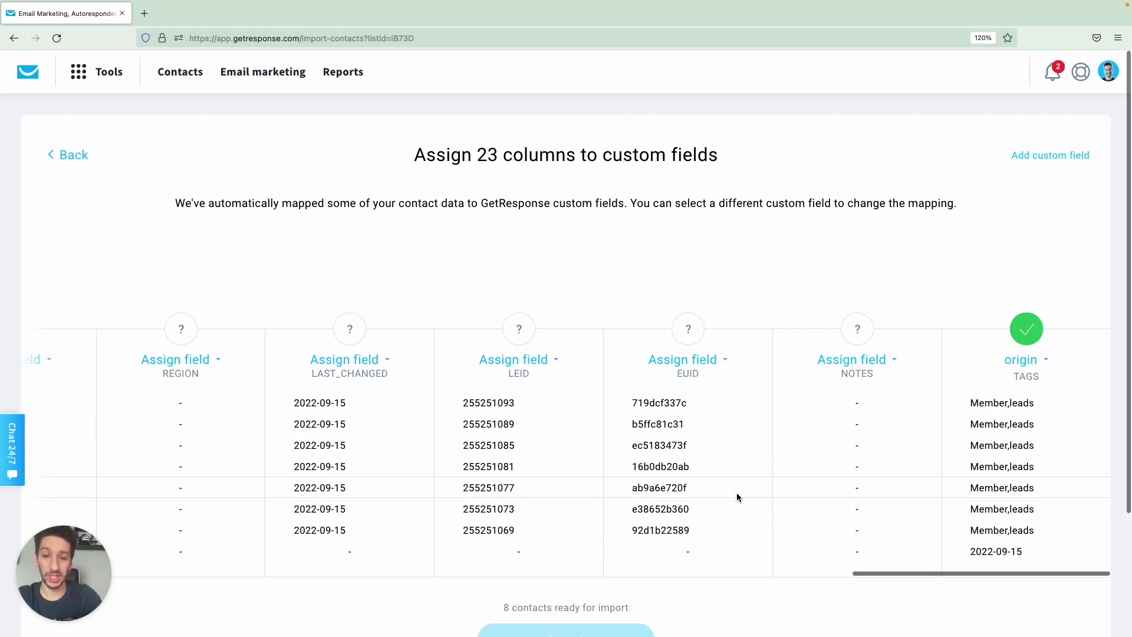
pyautogui.scroll(-3, 737, 497)
pyautogui.scroll(-1, 737, 493)
pyautogui.hscroll(-15, 683, 408)
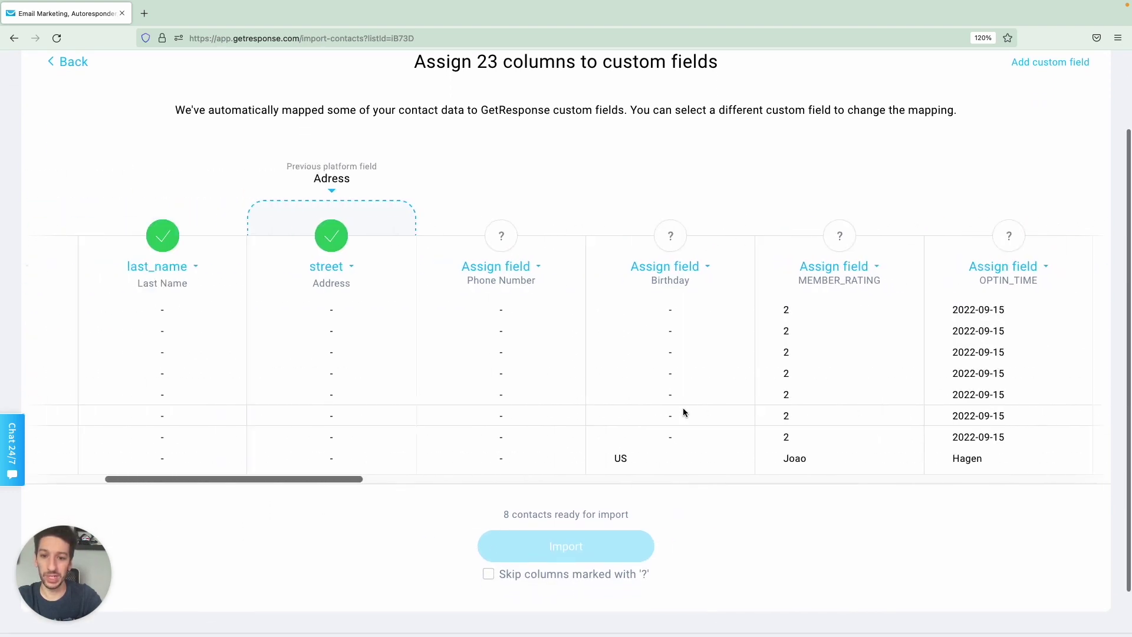
# Leave MEMBER_RATING unassigned, skip all columns marked '?', and import the 8 contacts.
pyautogui.hscroll(15, 683, 408)
pyautogui.hscroll(-6, 683, 408)
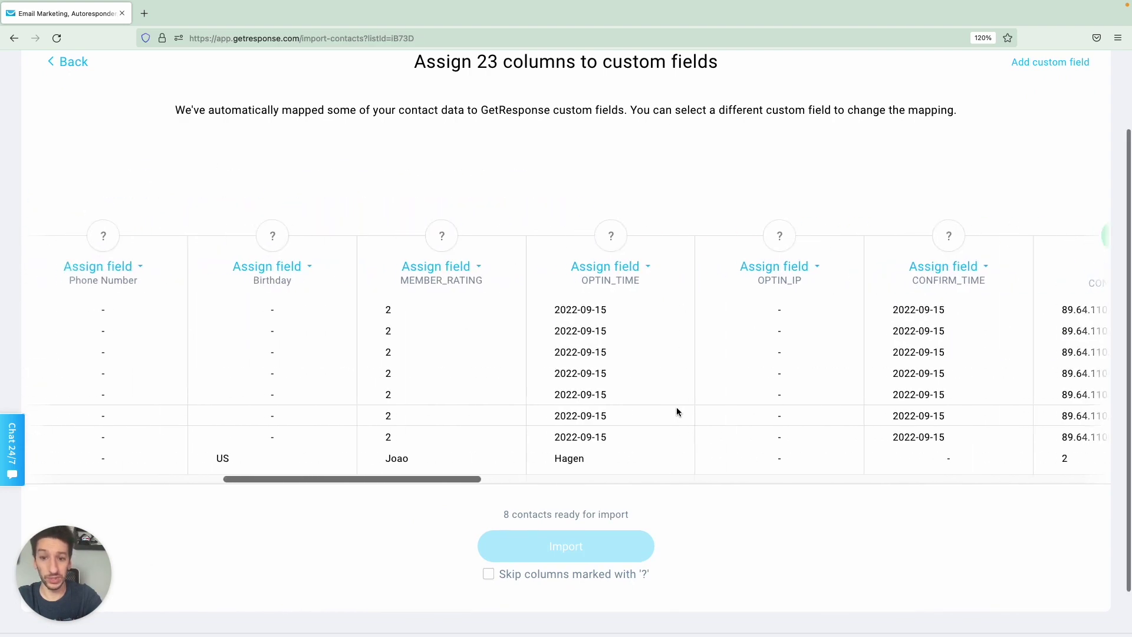
pyautogui.click(483, 269)
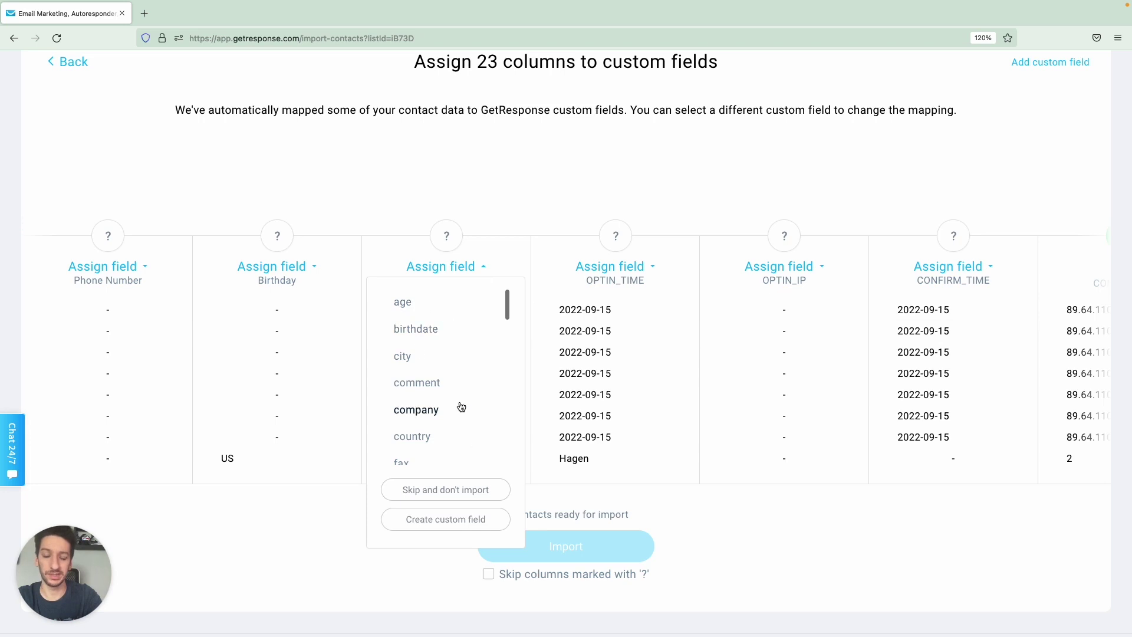
pyautogui.scroll(-5, 466, 401)
pyautogui.click(506, 201)
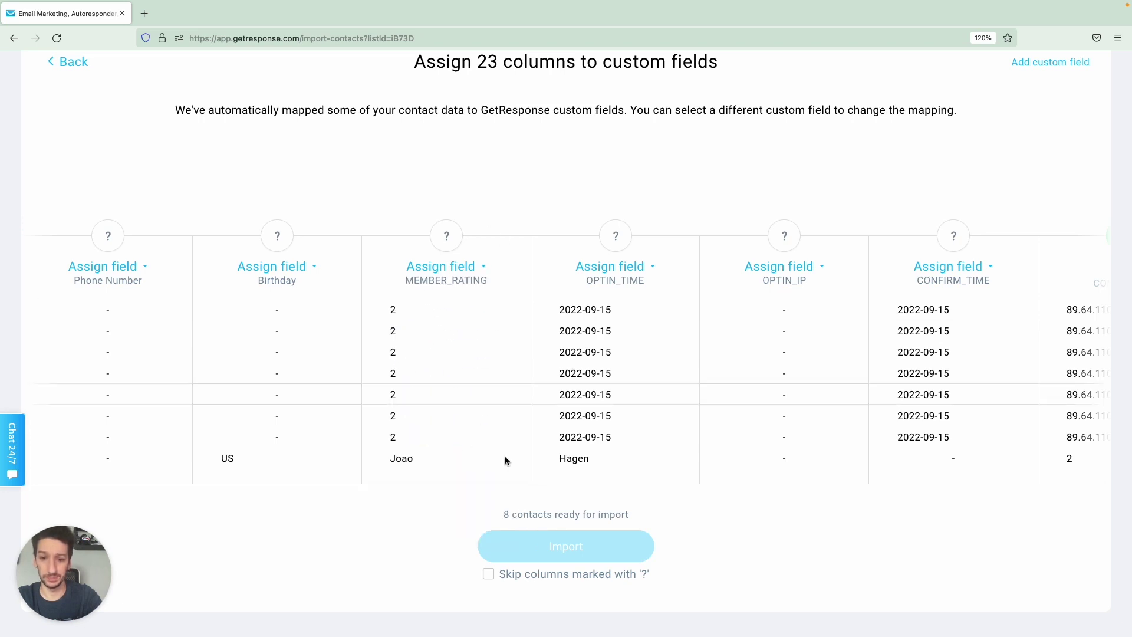
pyautogui.click(489, 574)
pyautogui.click(585, 546)
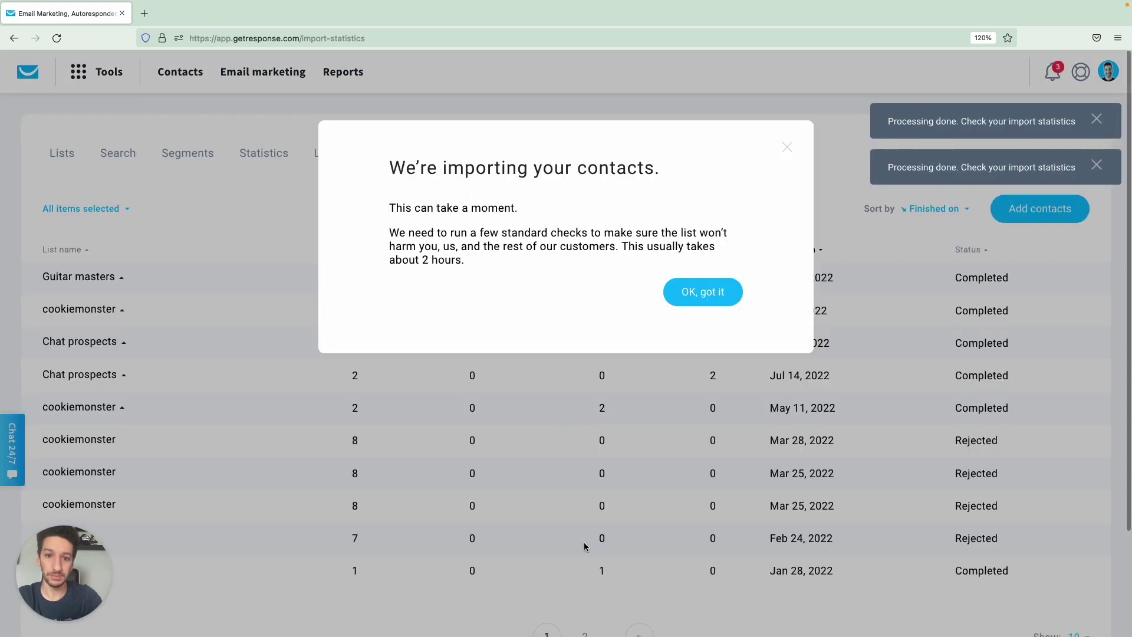
# Dismiss the importing notice and go to Lists, where Guitar masters shows 8 contacts.
pyautogui.click(695, 292)
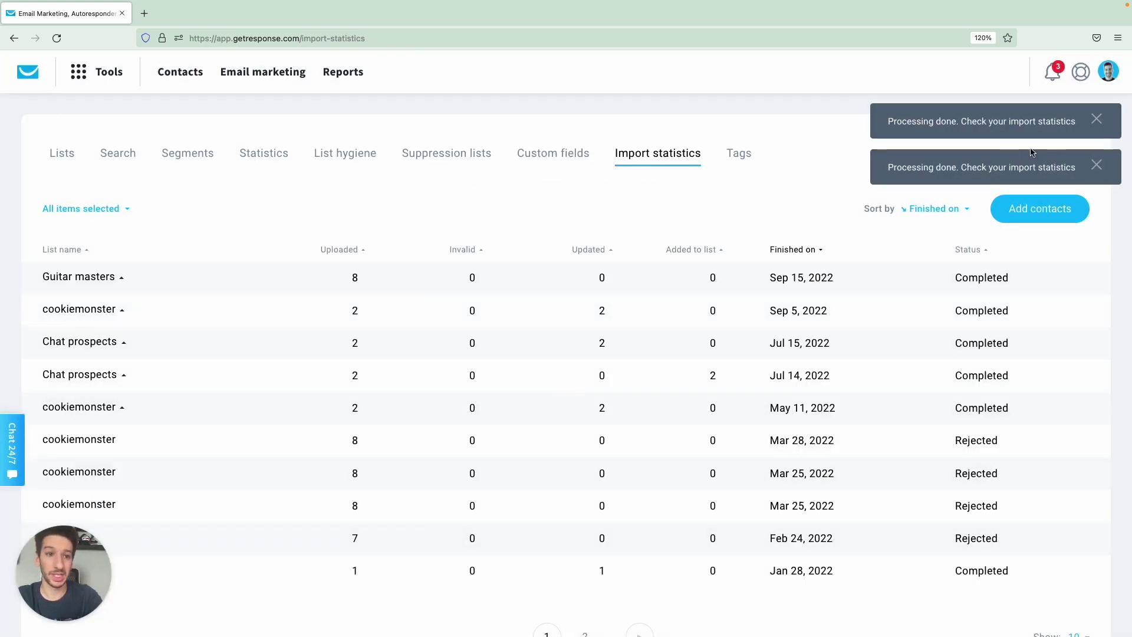
pyautogui.click(66, 159)
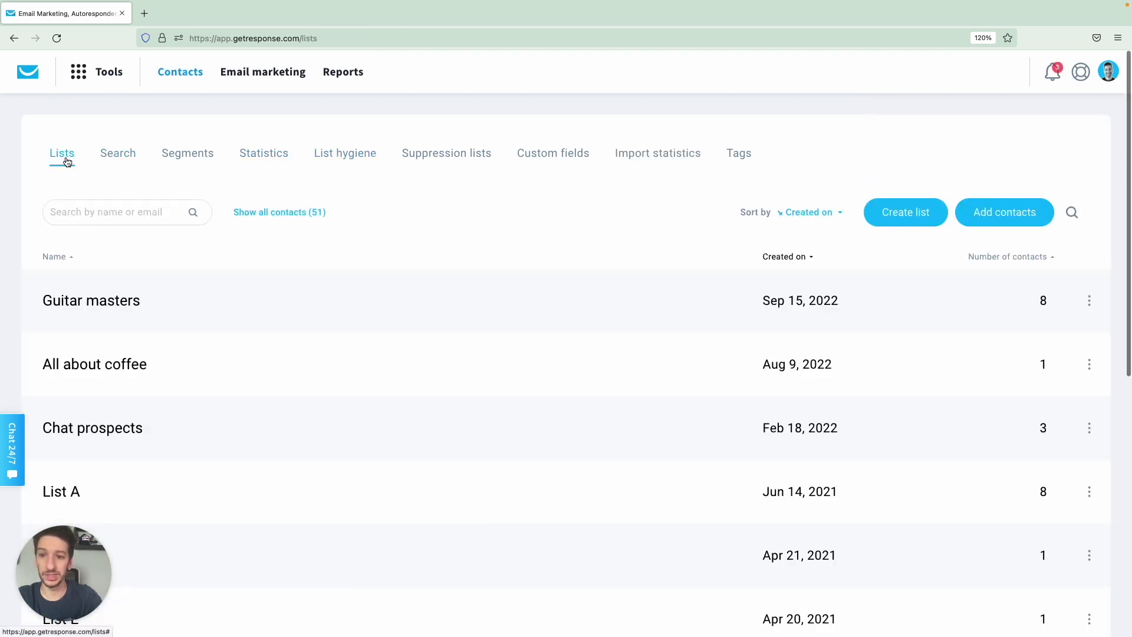
pyautogui.click(121, 304)
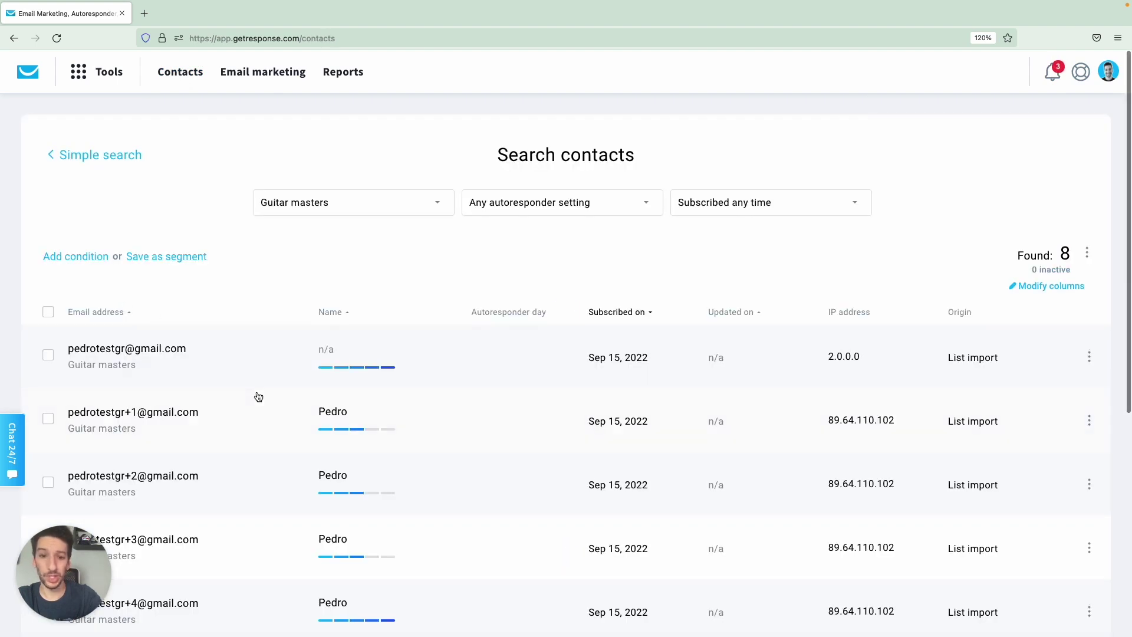
pyautogui.scroll(-2, 353, 272)
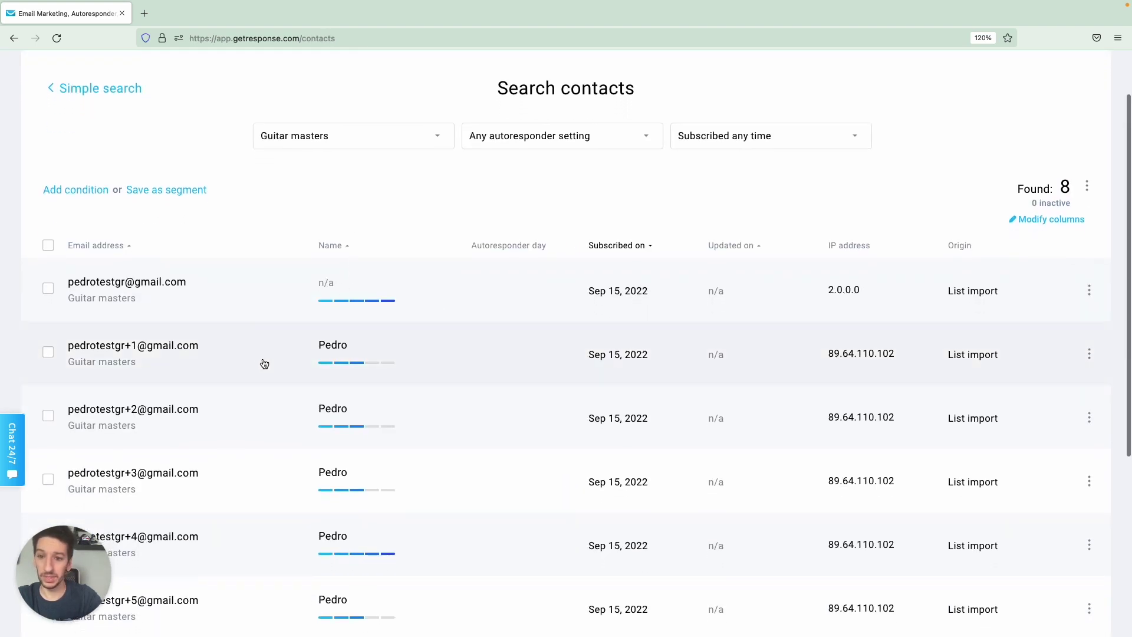
pyautogui.click(263, 359)
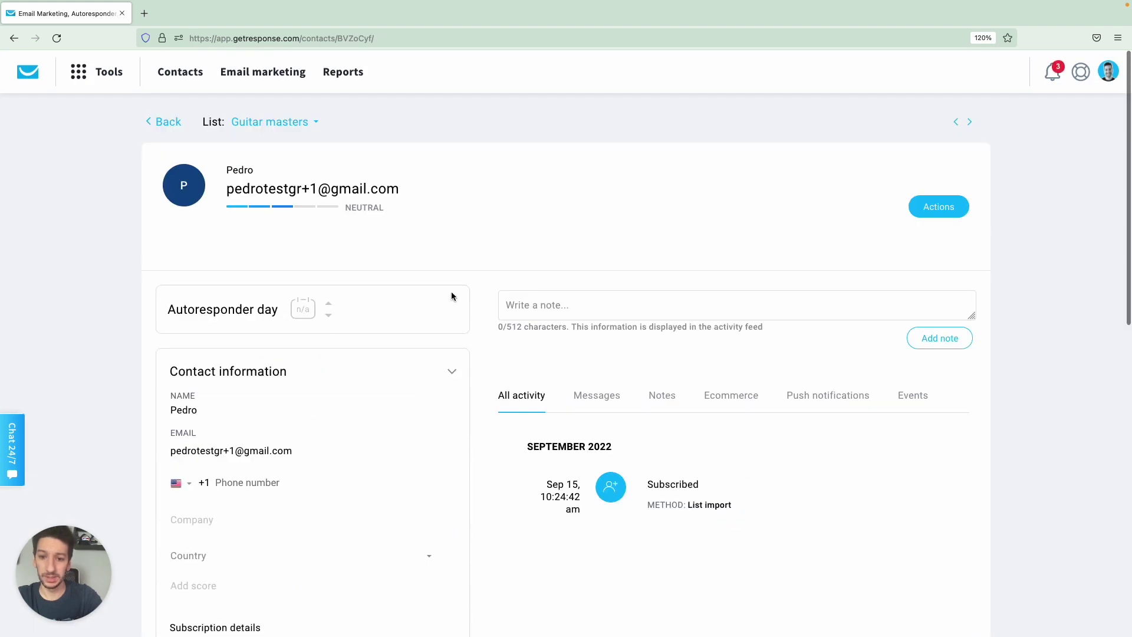
pyautogui.scroll(-5, 451, 291)
pyautogui.scroll(-3, 301, 457)
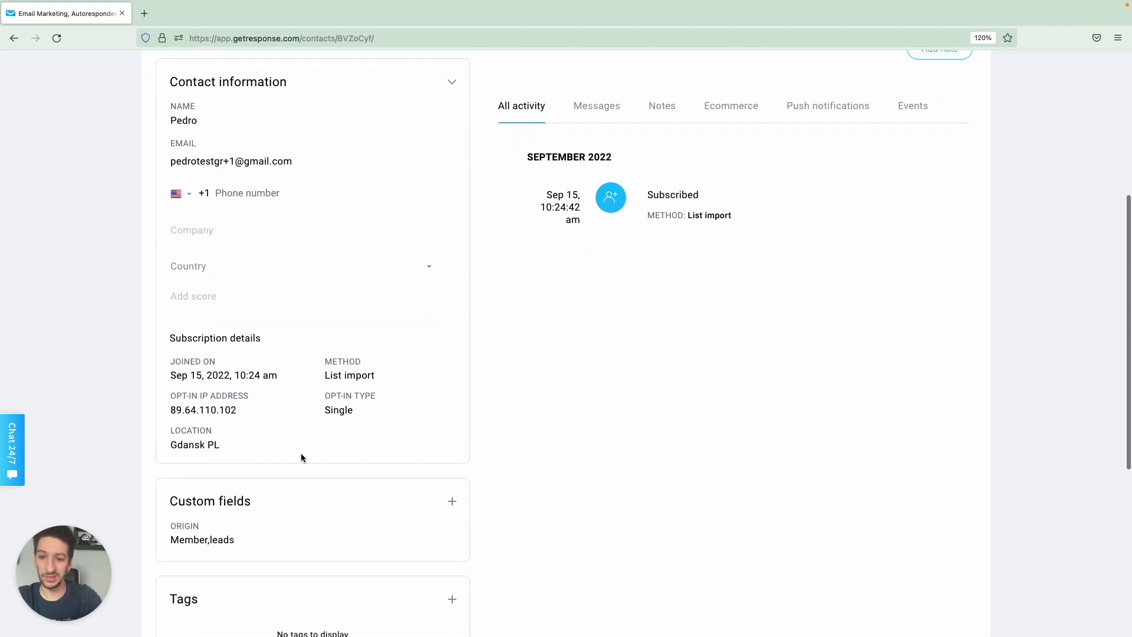
pyautogui.moveTo(196, 496)
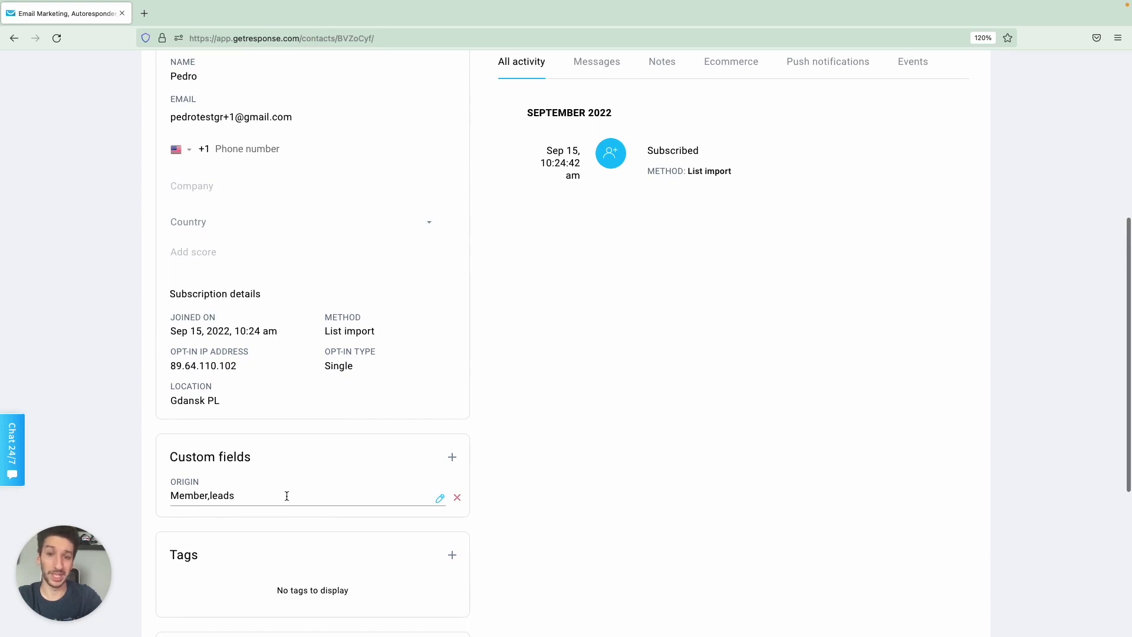
pyautogui.scroll(8, 286, 496)
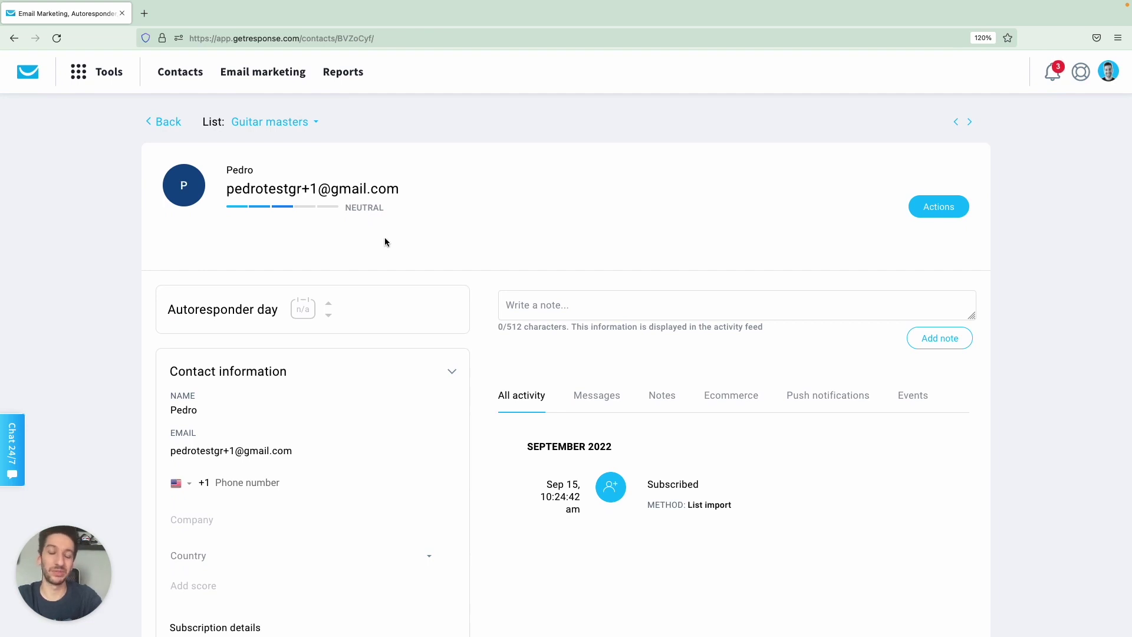
pyautogui.click(166, 123)
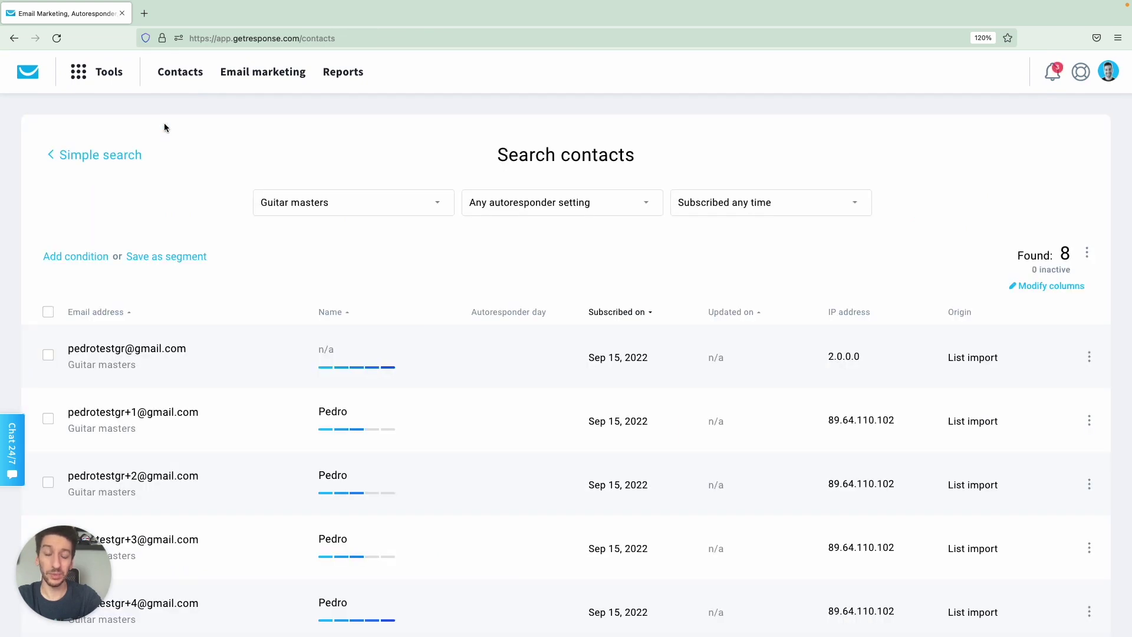
pyautogui.click(180, 76)
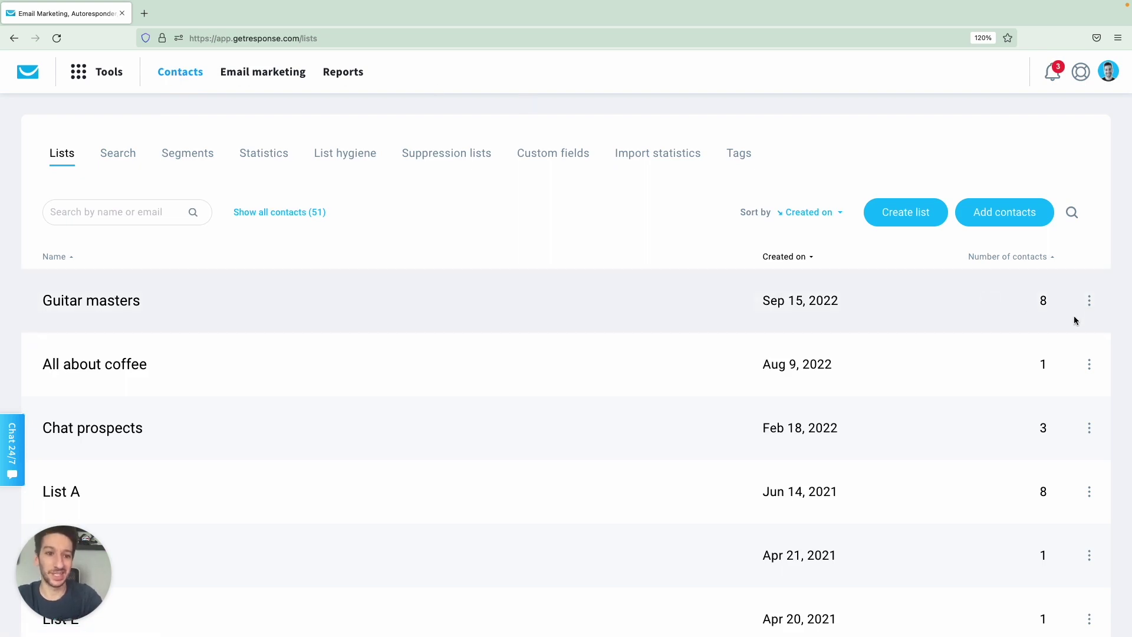
# Open the Guitar masters list settings and set its List title to 'Guitar masters'.
pyautogui.click(1089, 301)
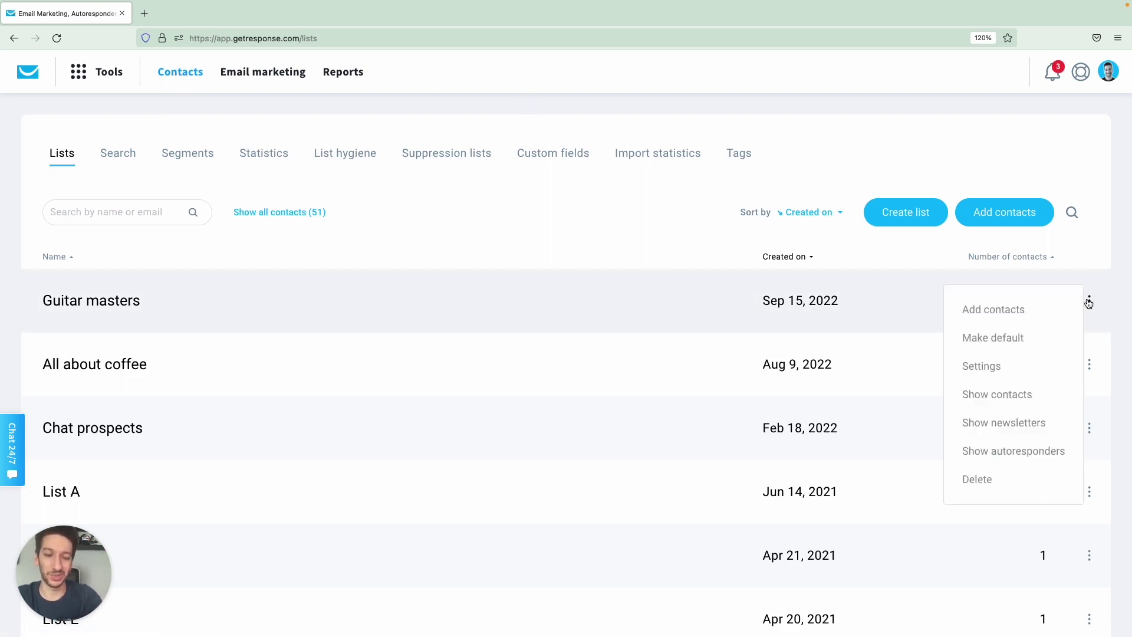
pyautogui.click(982, 367)
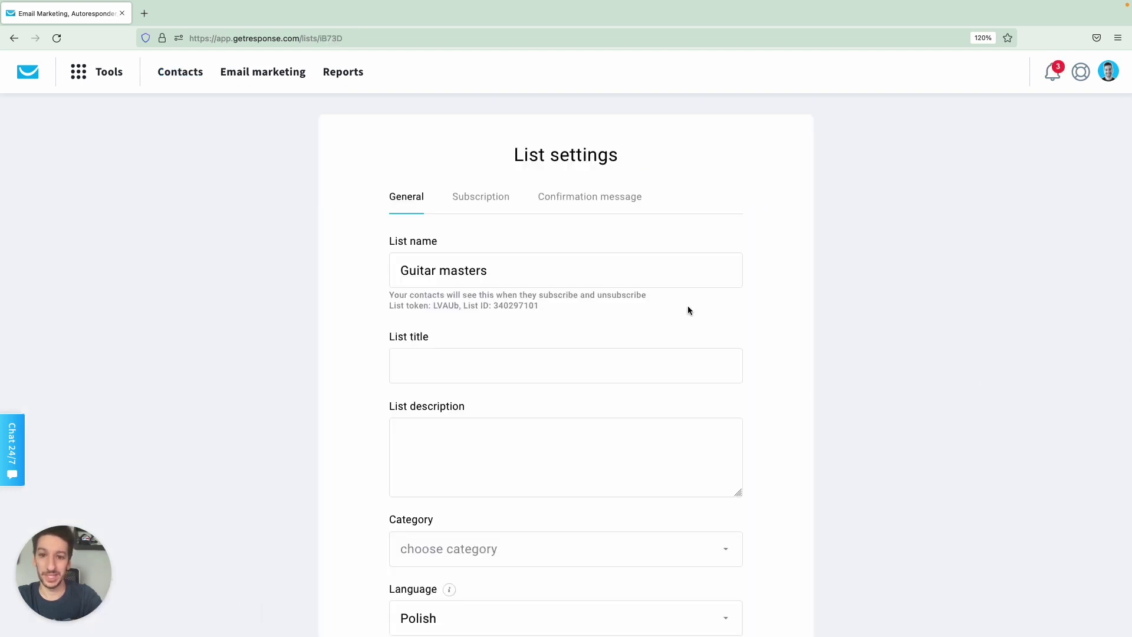
pyautogui.click(489, 362)
pyautogui.hotkey('shift', 'Tab')
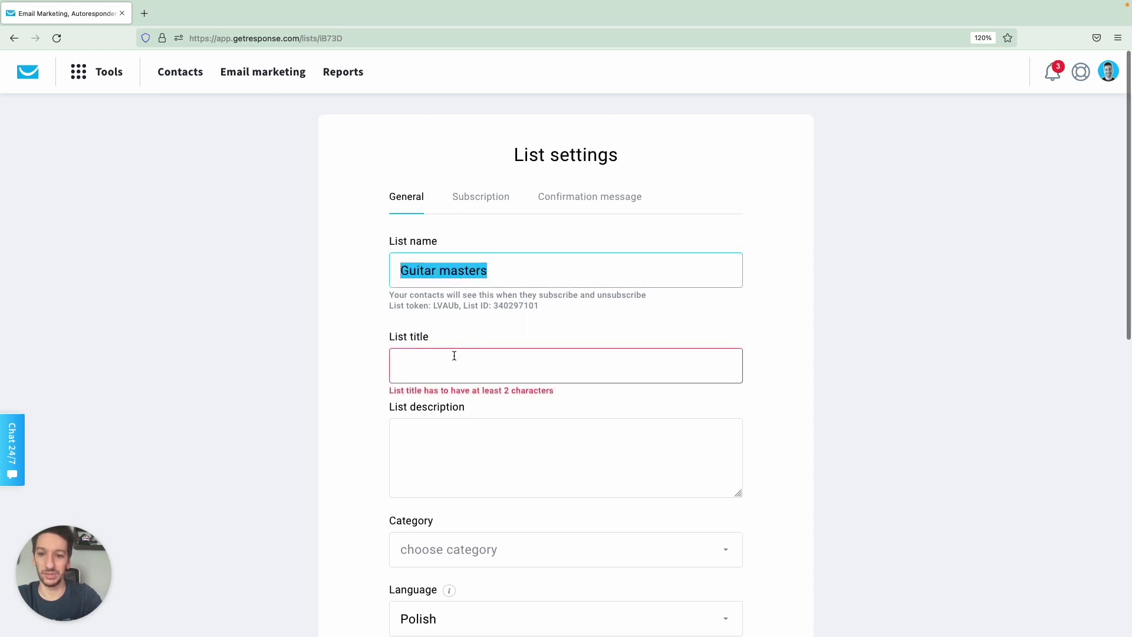
pyautogui.hotkey('ctrl', 'c')
pyautogui.click(454, 356)
pyautogui.hotkey('ctrl', 'v')
pyautogui.click(370, 428)
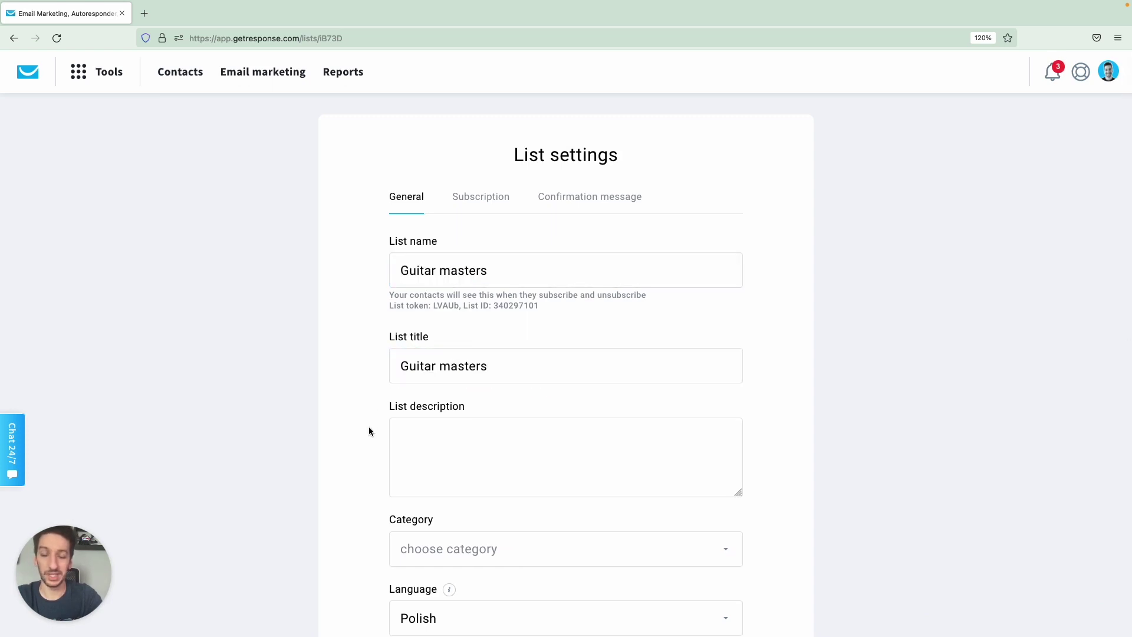
# Enter the list description 'In this list I teach people how to play guitar'.
pyautogui.click(431, 445)
pyautogui.write('In t')
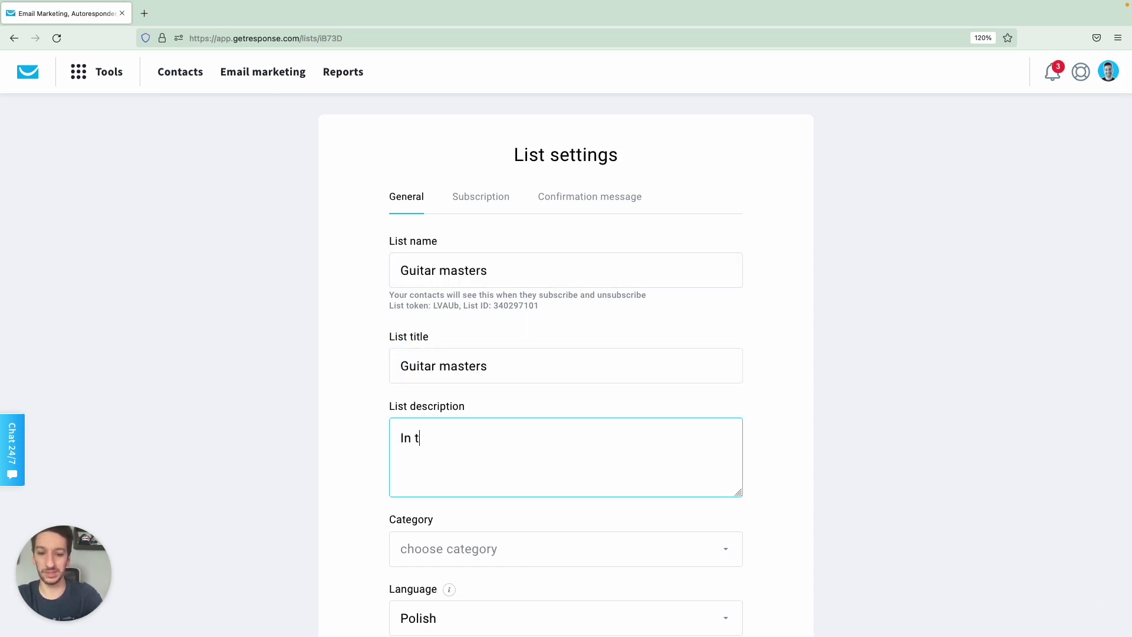
pyautogui.write('his list I te')
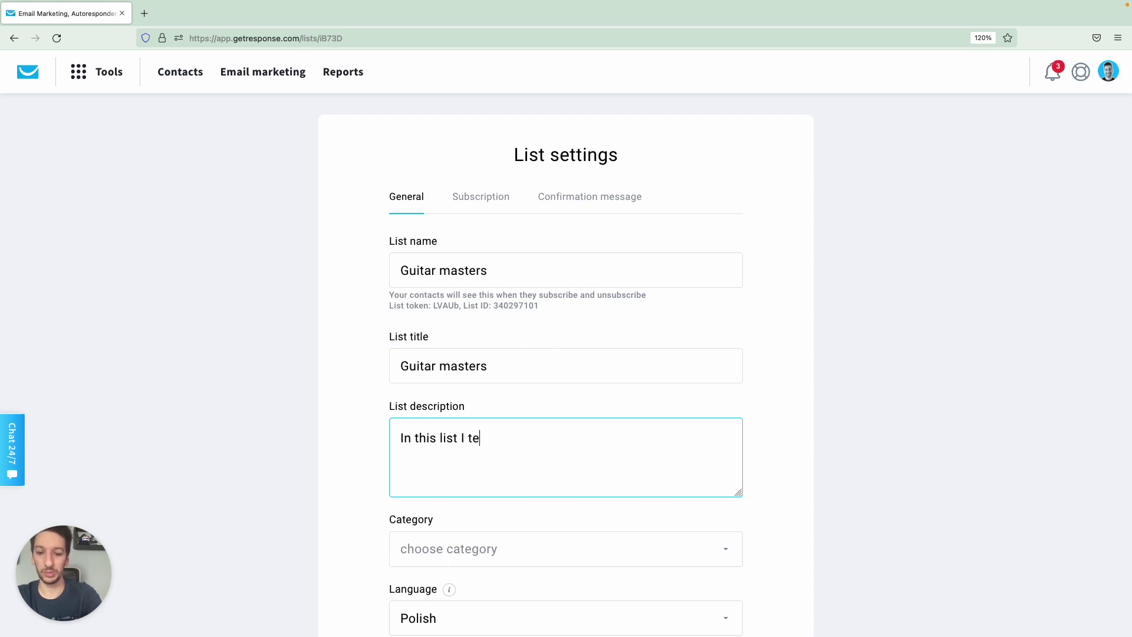
pyautogui.write('ach people h')
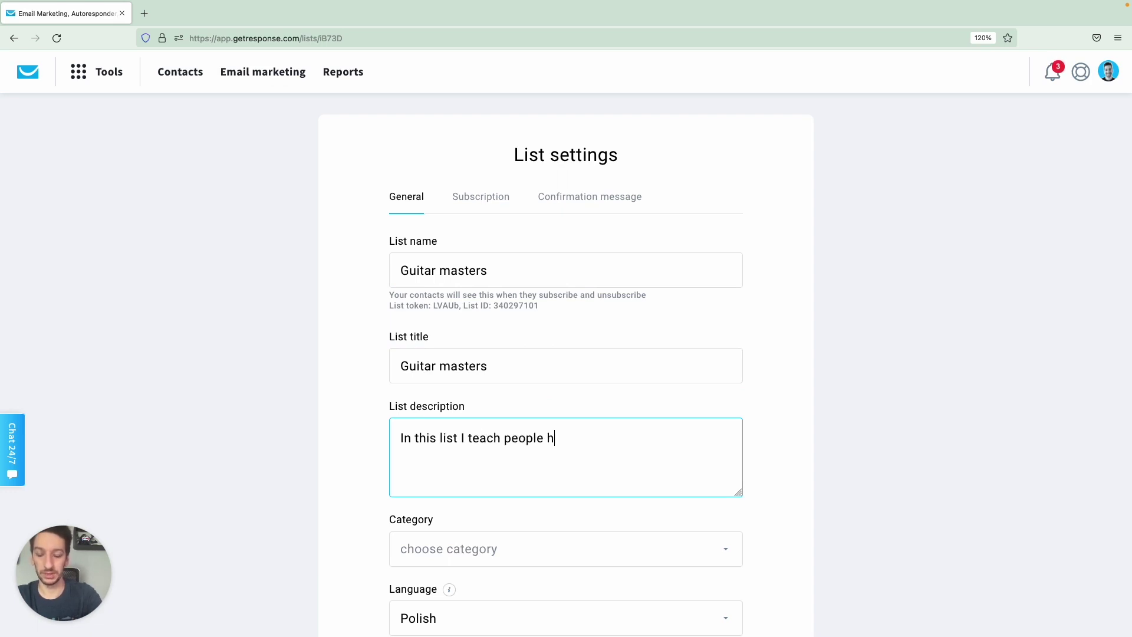
pyautogui.write('ow to play guitar')
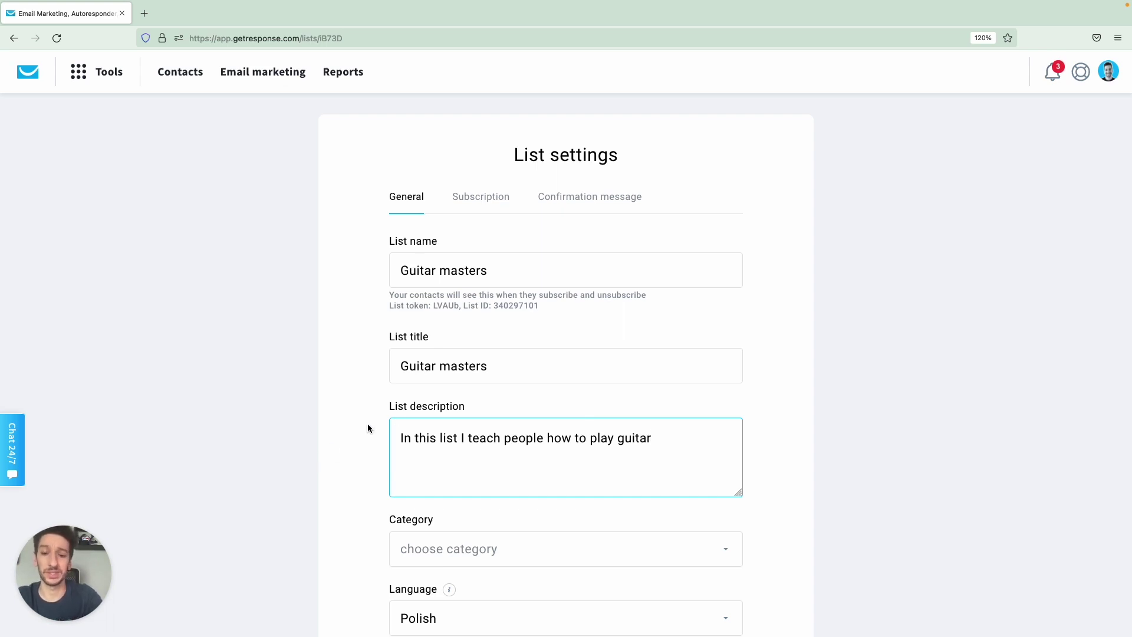
pyautogui.scroll(-5, 367, 428)
# Choose Education as the list category and English, found by searching 'engl', as its language.
pyautogui.click(469, 378)
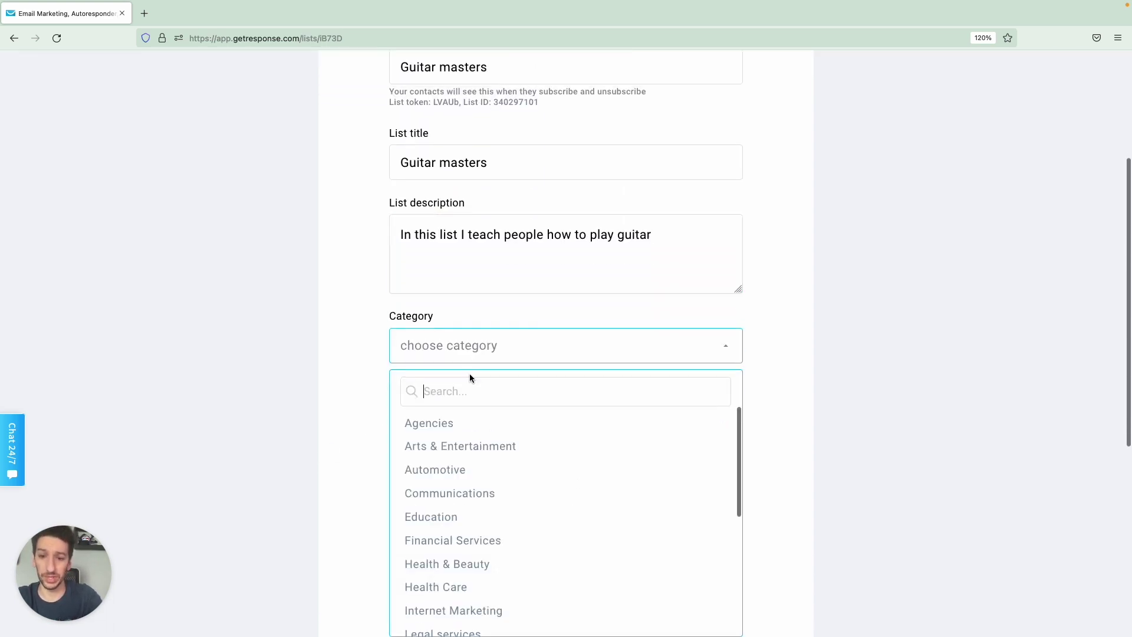
pyautogui.click(459, 512)
pyautogui.scroll(-2, 348, 351)
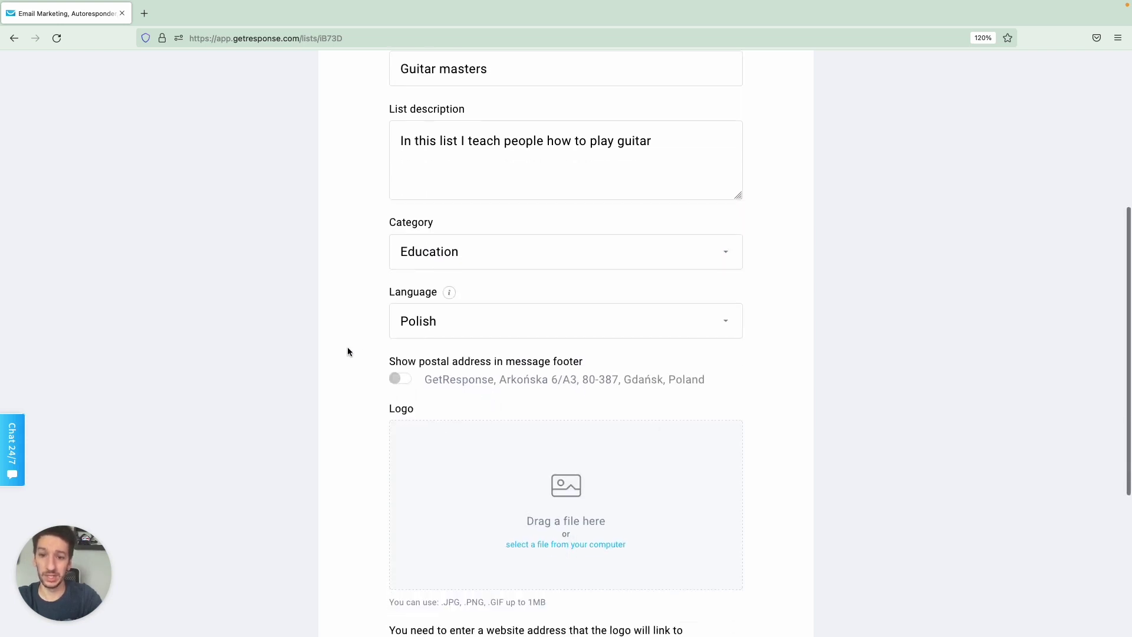
pyautogui.scroll(-1, 347, 352)
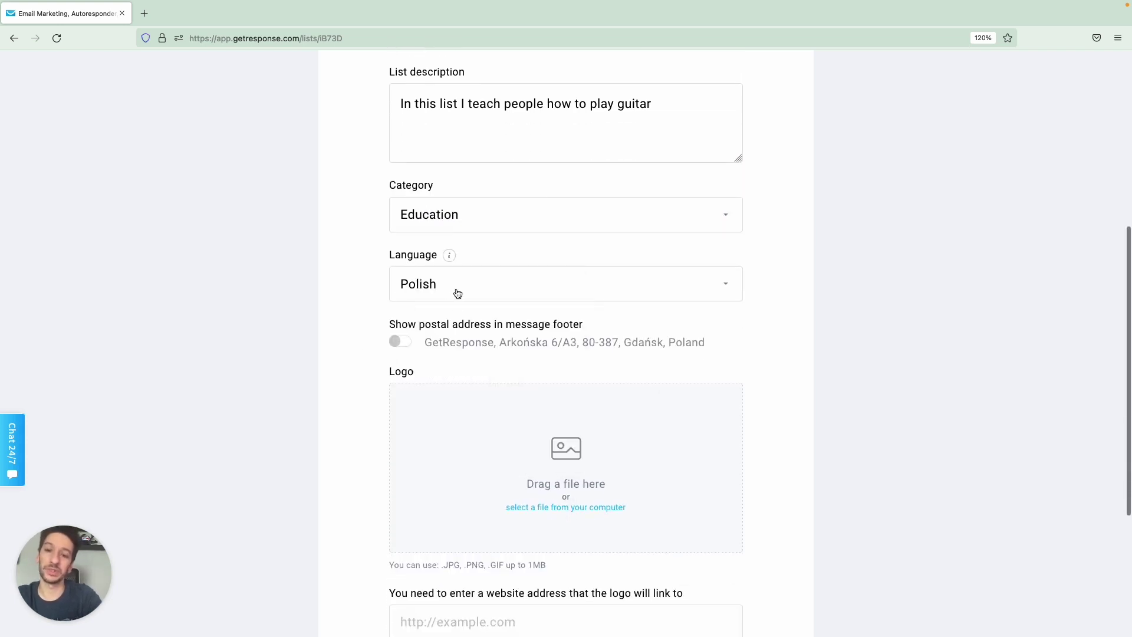
pyautogui.click(458, 293)
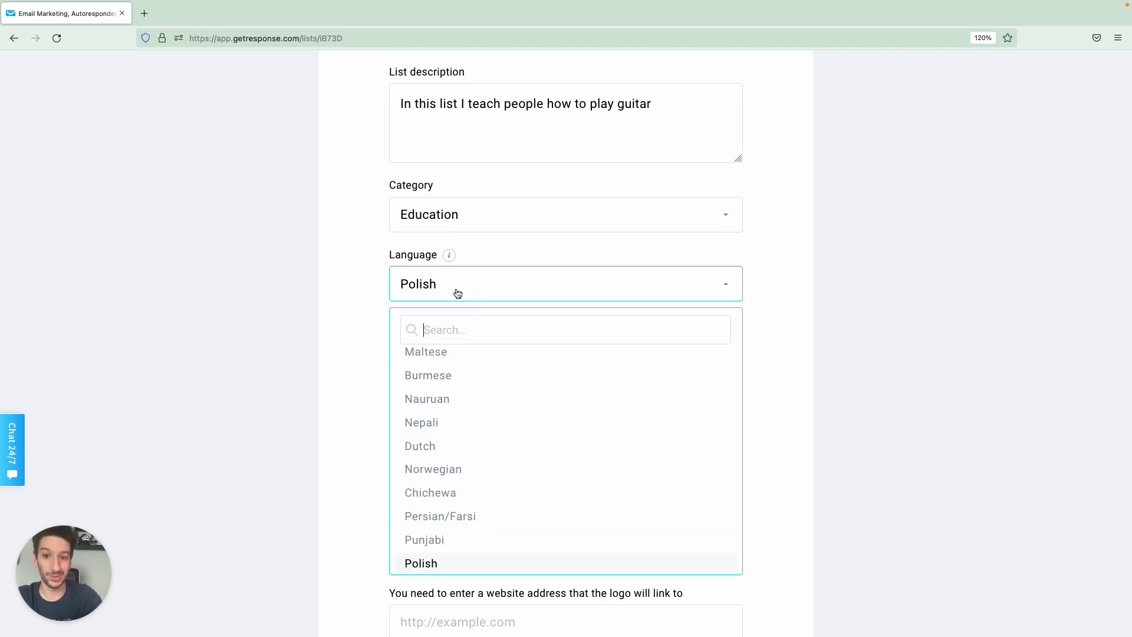
pyautogui.write('engl')
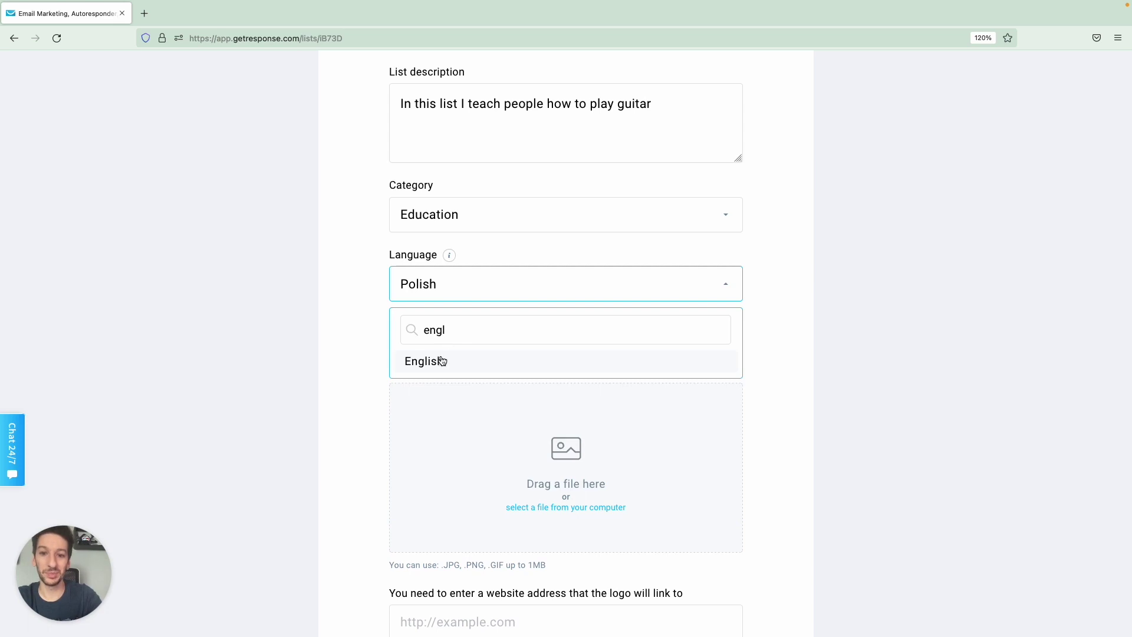
pyautogui.click(441, 361)
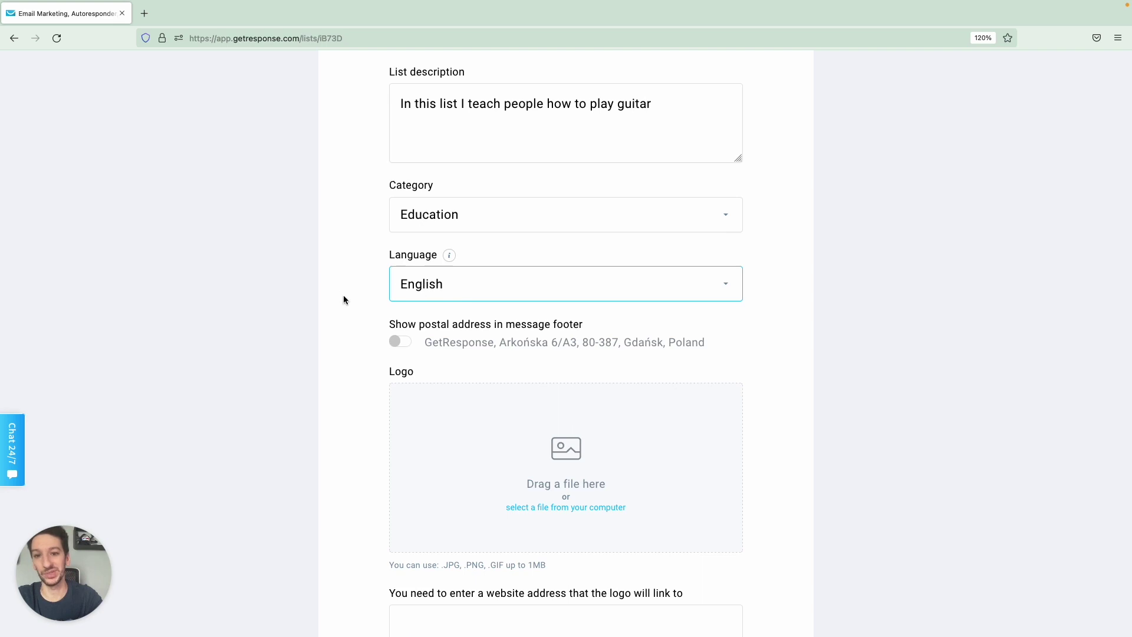
# Turn on 'Show postal address in message footer' and review the address format details.
pyautogui.scroll(-1, 344, 300)
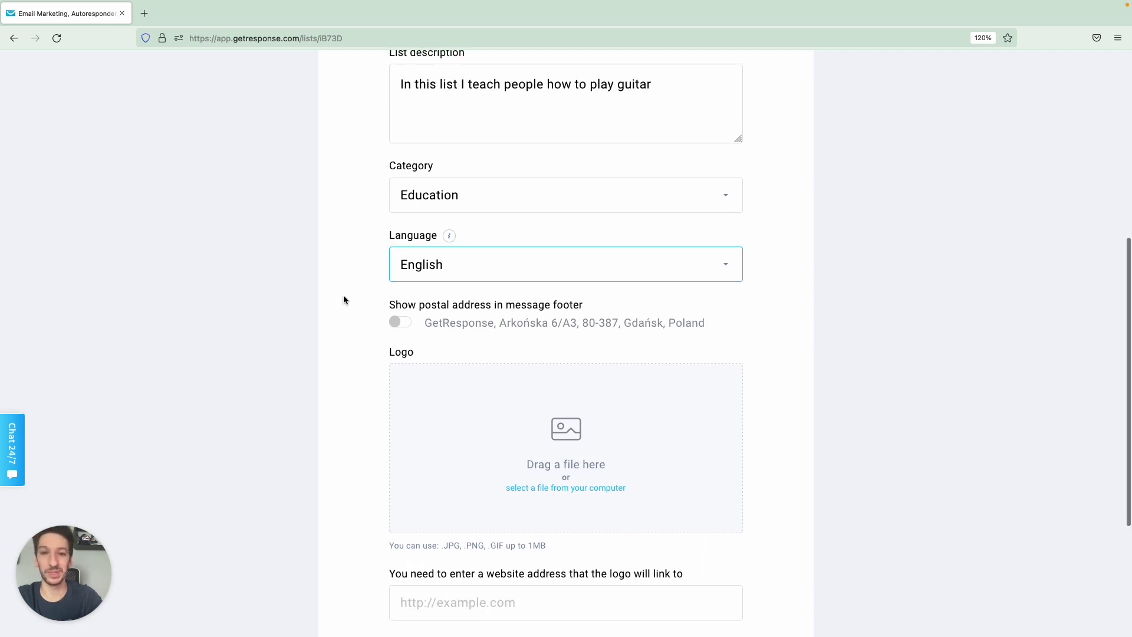
pyautogui.scroll(3, 345, 299)
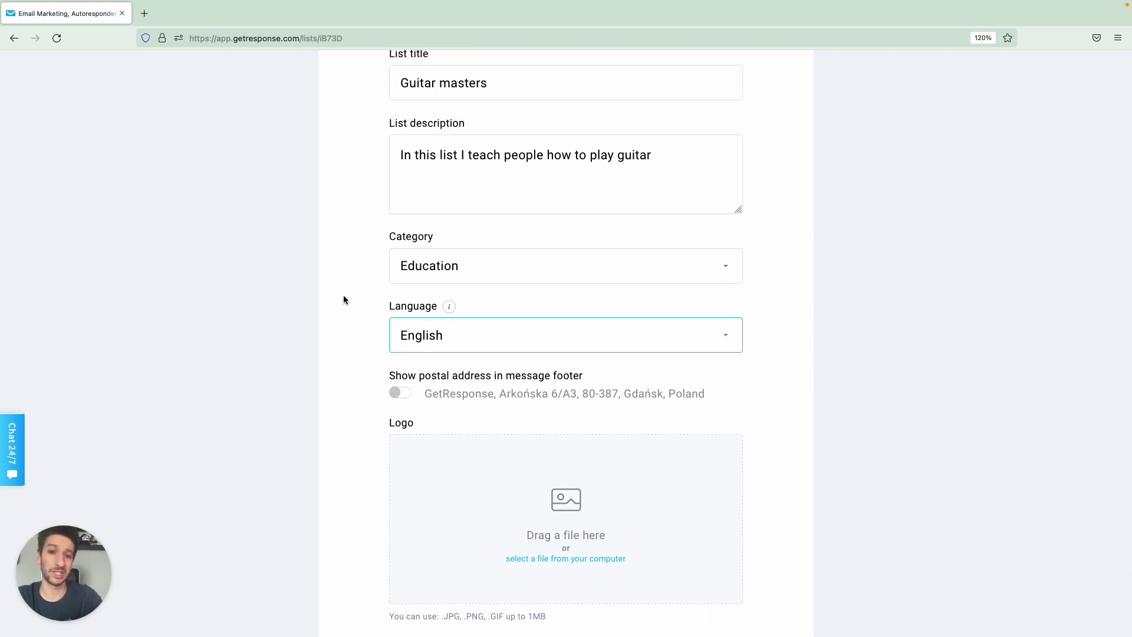
pyautogui.scroll(-2, 344, 299)
pyautogui.hscroll(-2, 344, 300)
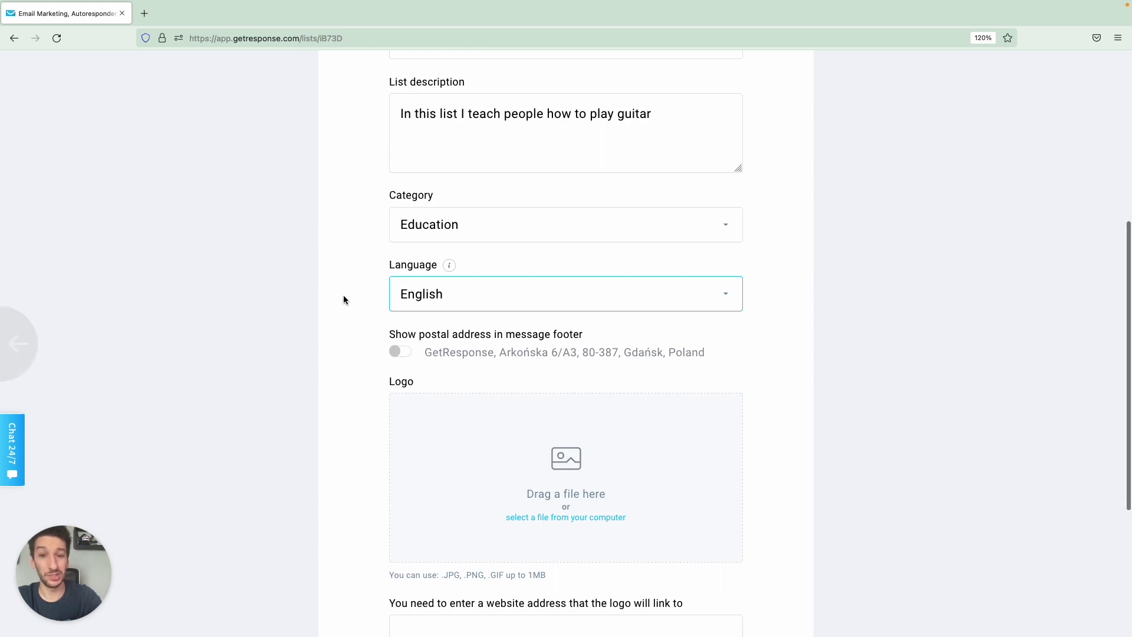
pyautogui.scroll(-1, 344, 299)
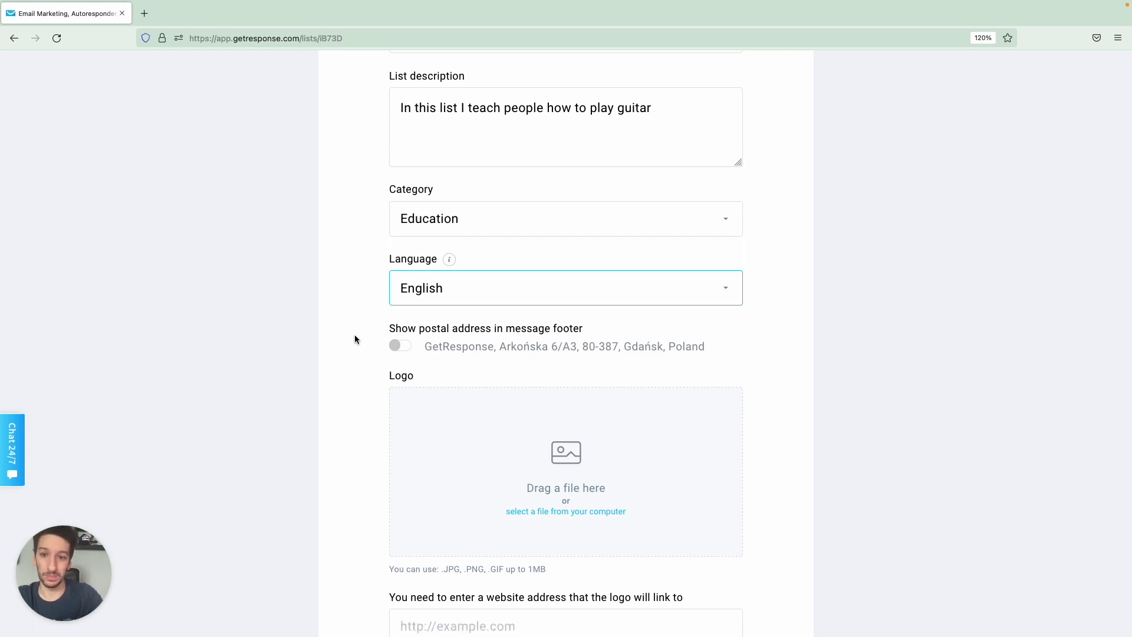
pyautogui.scroll(-3, 355, 339)
pyautogui.click(400, 257)
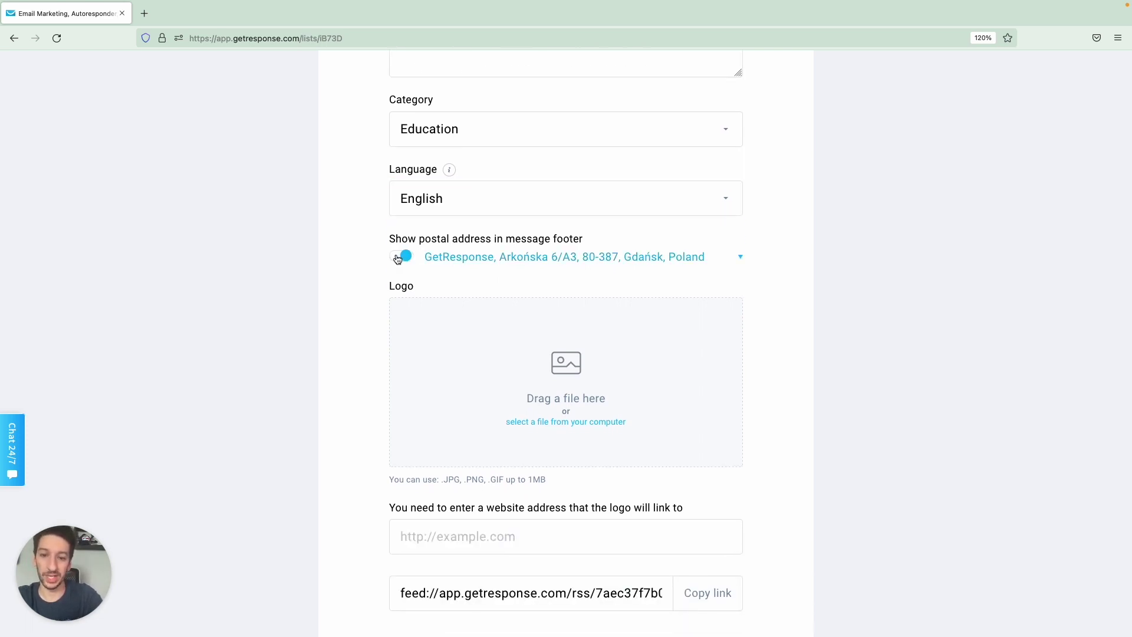
pyautogui.click(742, 259)
pyautogui.scroll(-3, 742, 258)
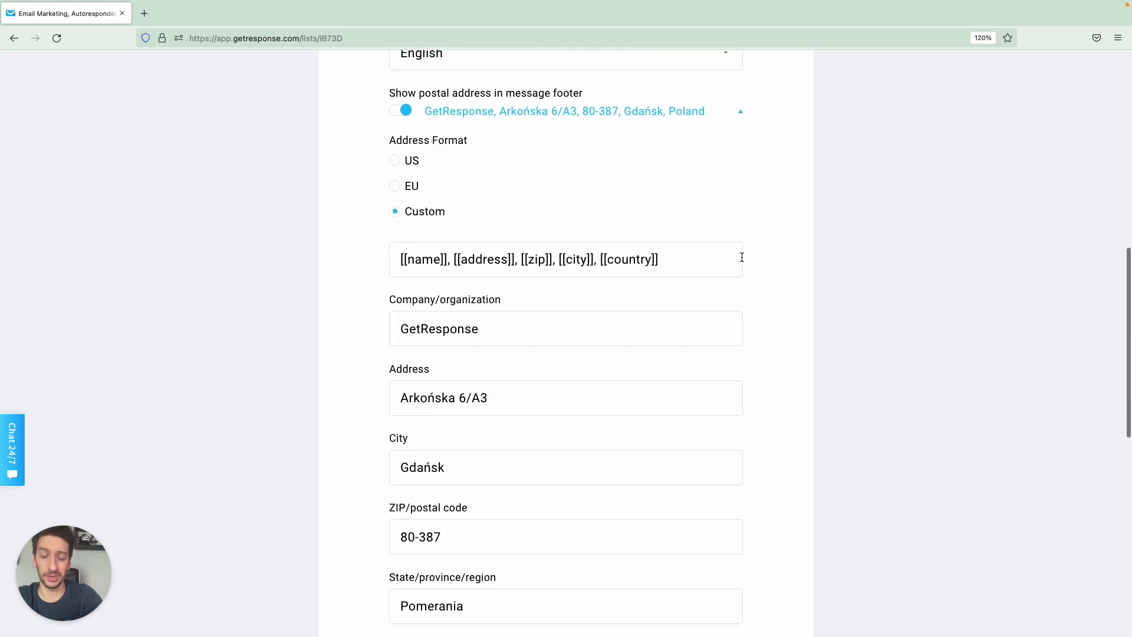
pyautogui.scroll(-3, 741, 257)
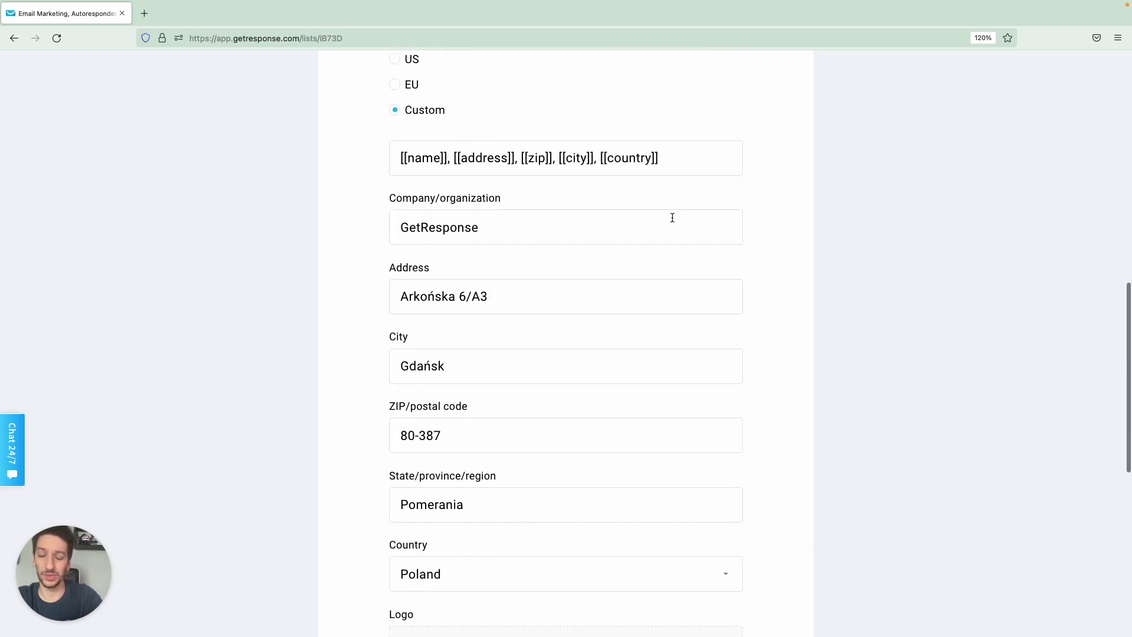
pyautogui.scroll(-2, 672, 218)
pyautogui.scroll(5, 561, 321)
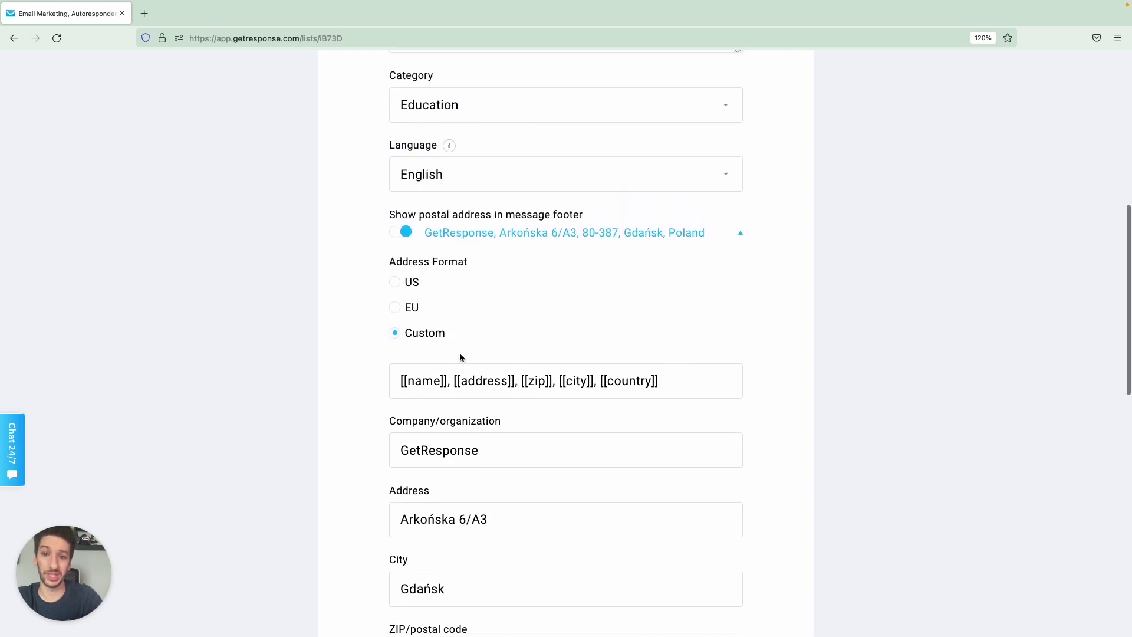
pyautogui.scroll(1, 501, 348)
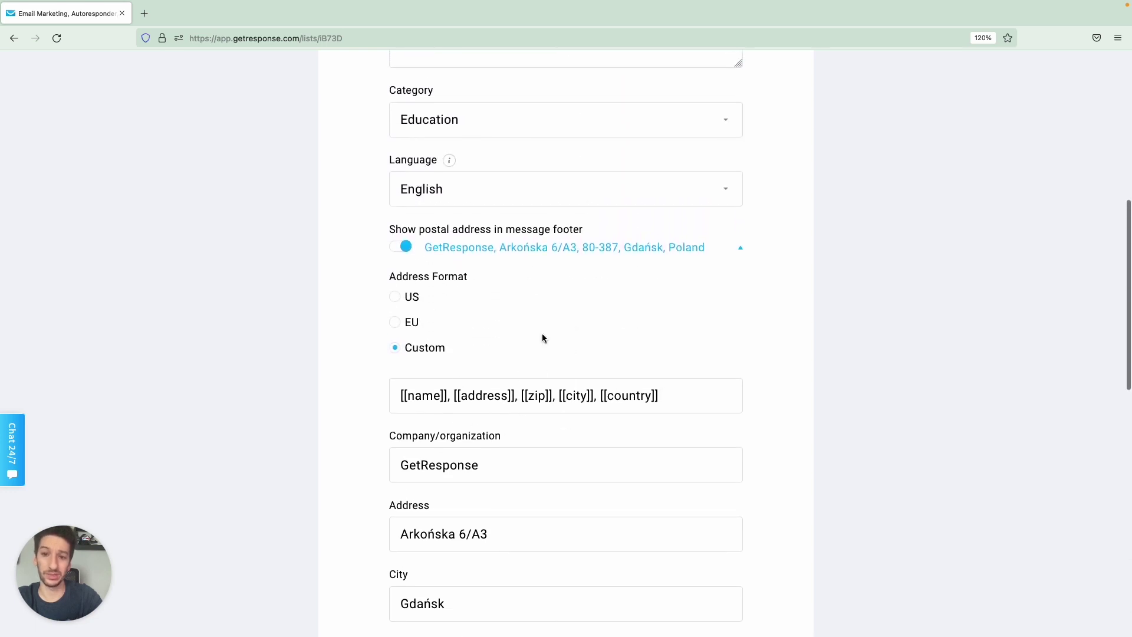
pyautogui.click(724, 248)
# Save the Guitar masters general settings.
pyautogui.scroll(-2, 562, 320)
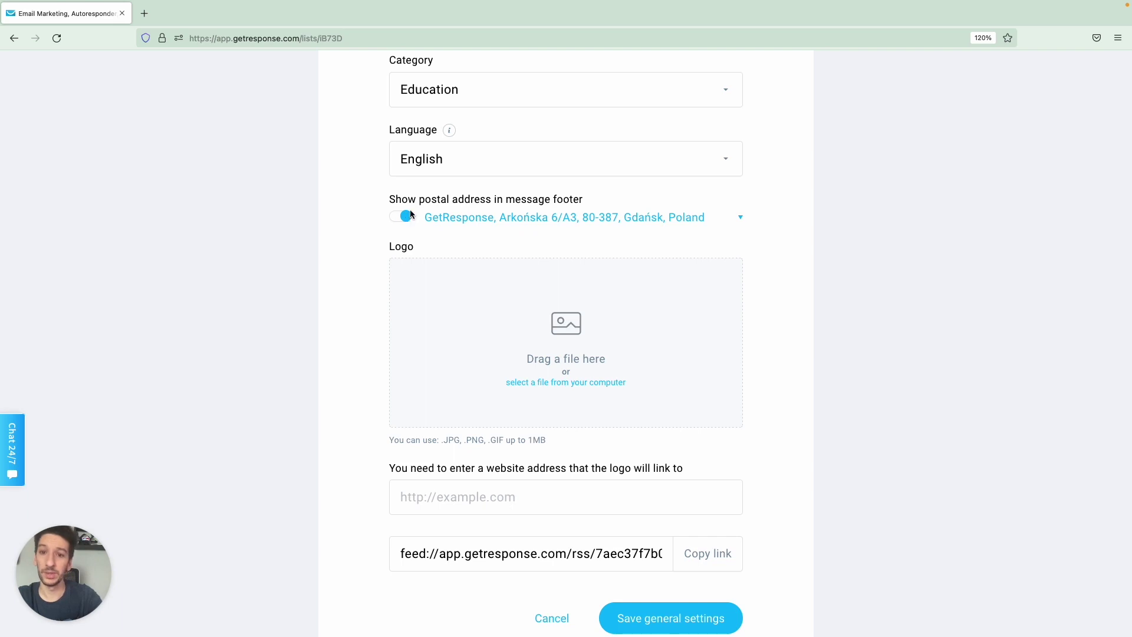
pyautogui.scroll(-4, 339, 316)
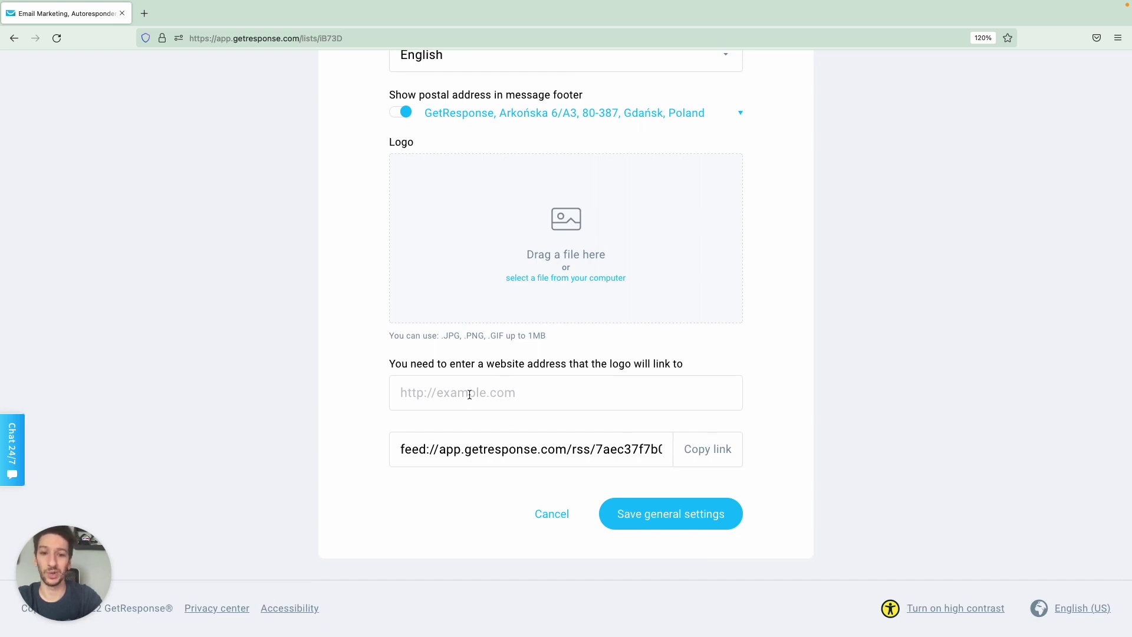
pyautogui.scroll(1, 472, 393)
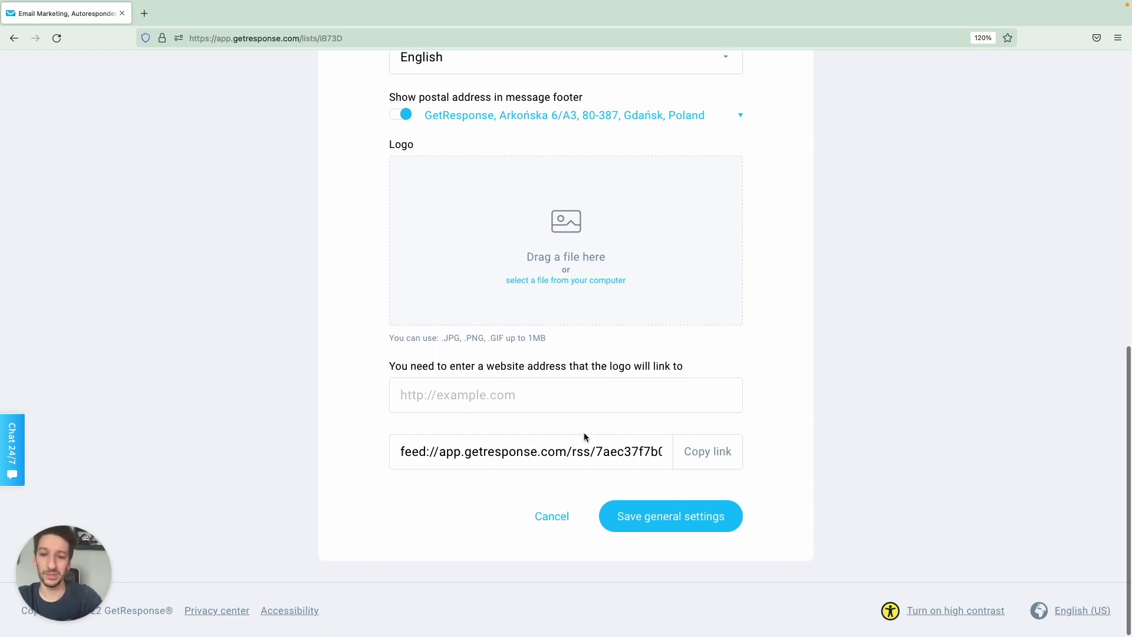
pyautogui.click(629, 516)
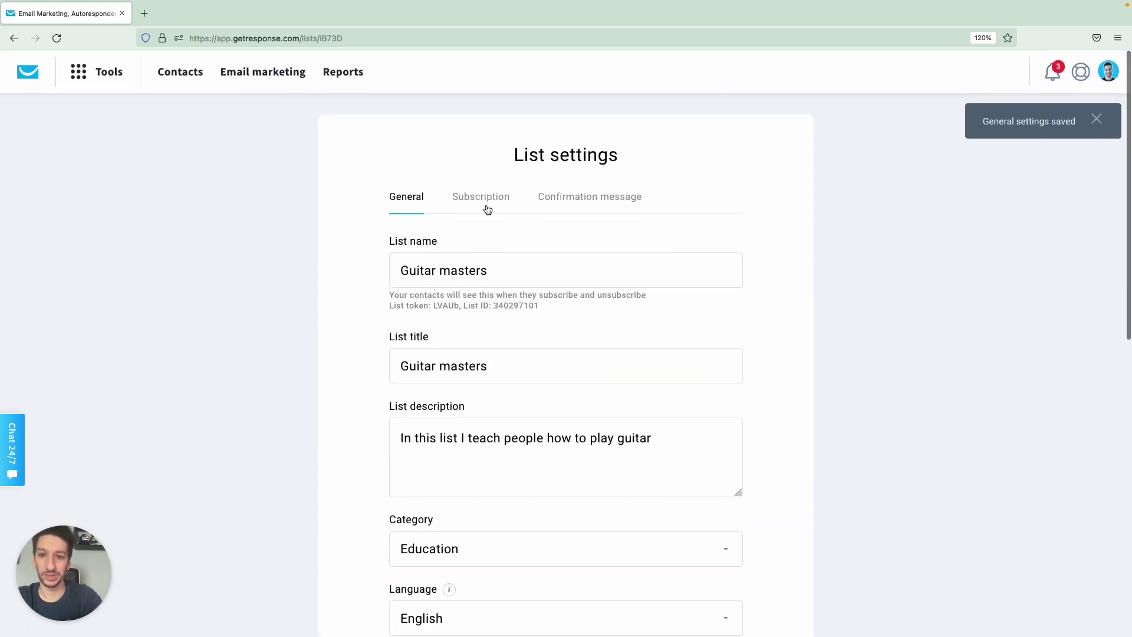
# Turn on Guitar masters subscription notifications, sent to the account's first e-mail address.
pyautogui.click(481, 196)
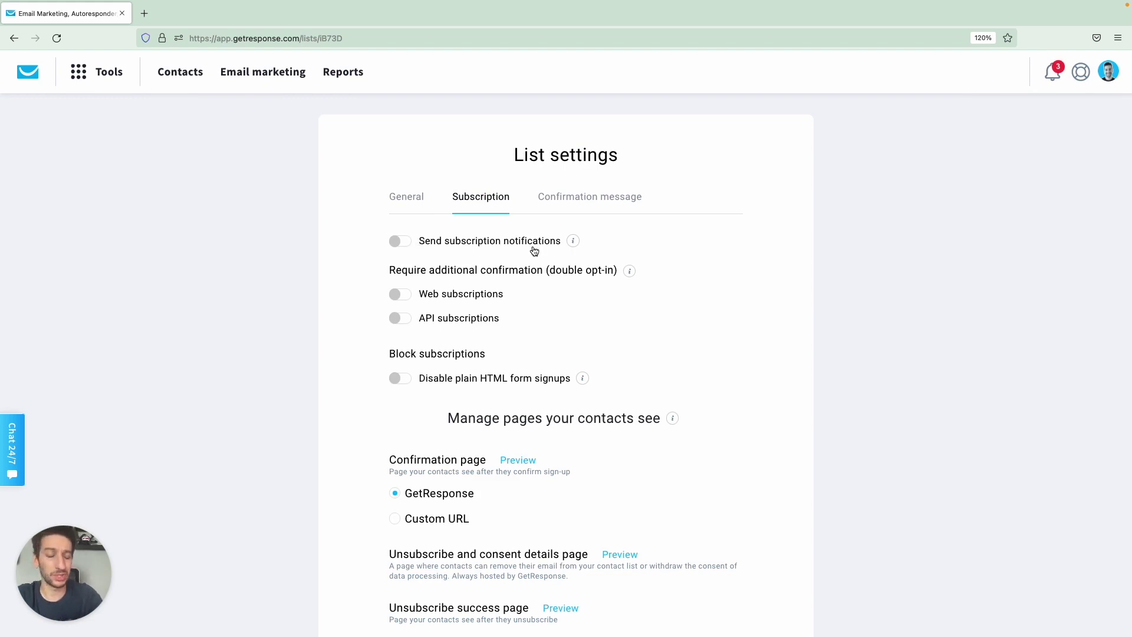
pyautogui.click(399, 247)
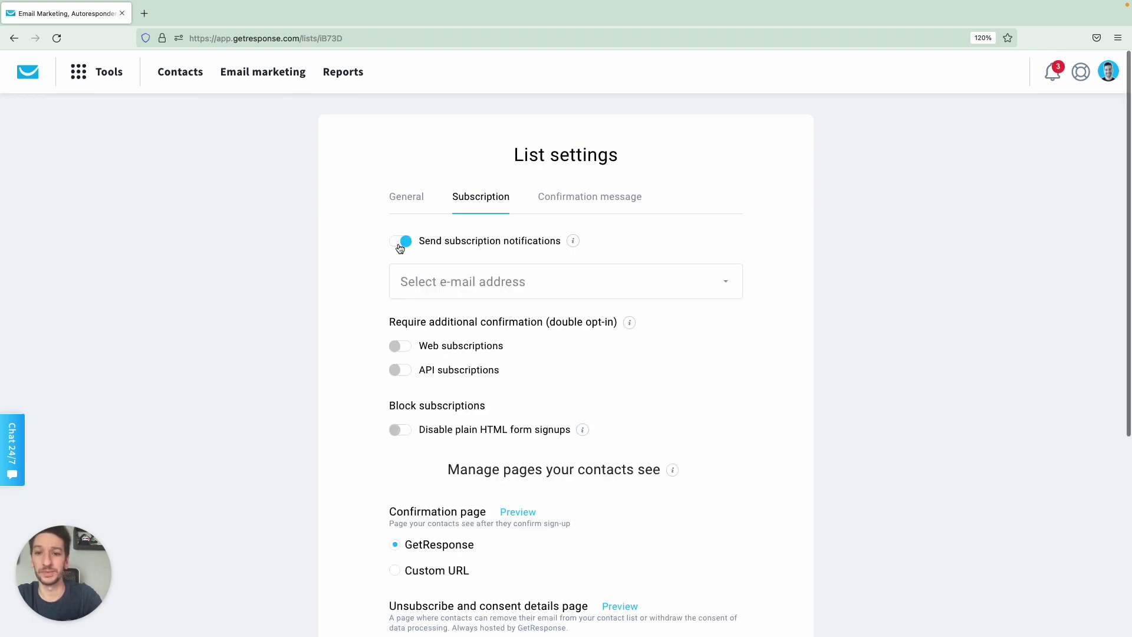
pyautogui.click(505, 288)
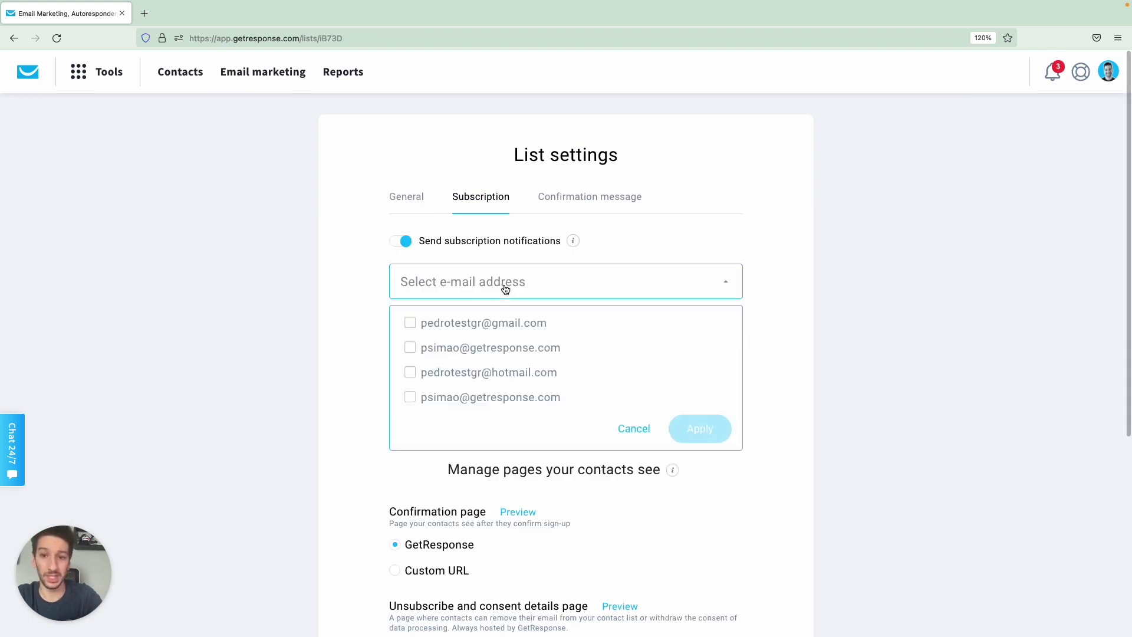
pyautogui.click(488, 324)
pyautogui.click(693, 432)
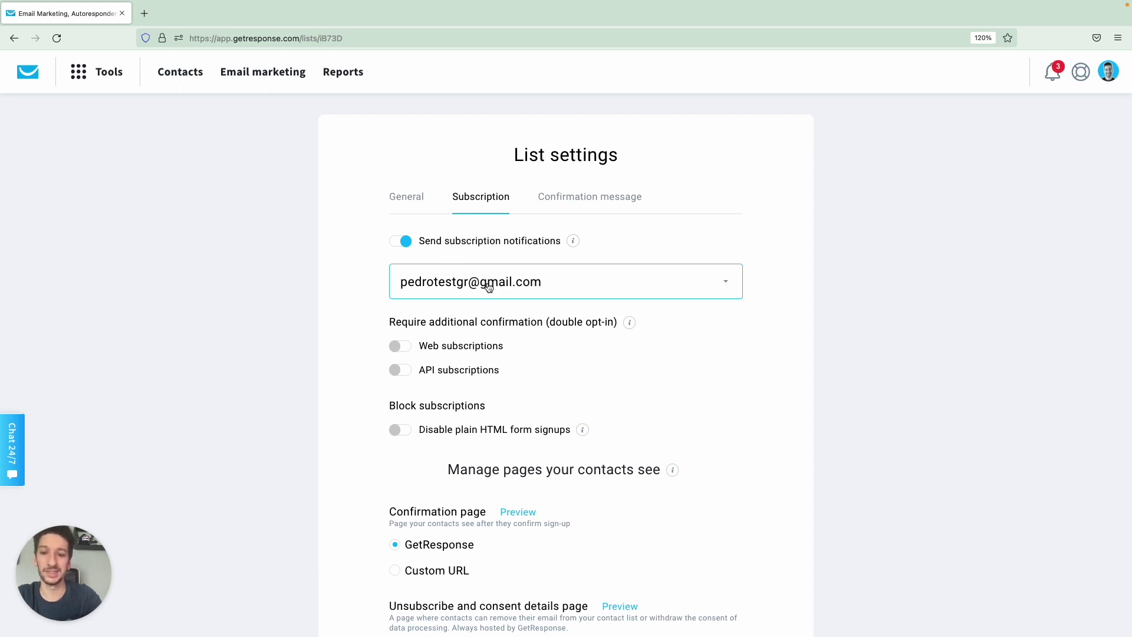
pyautogui.scroll(-1, 532, 307)
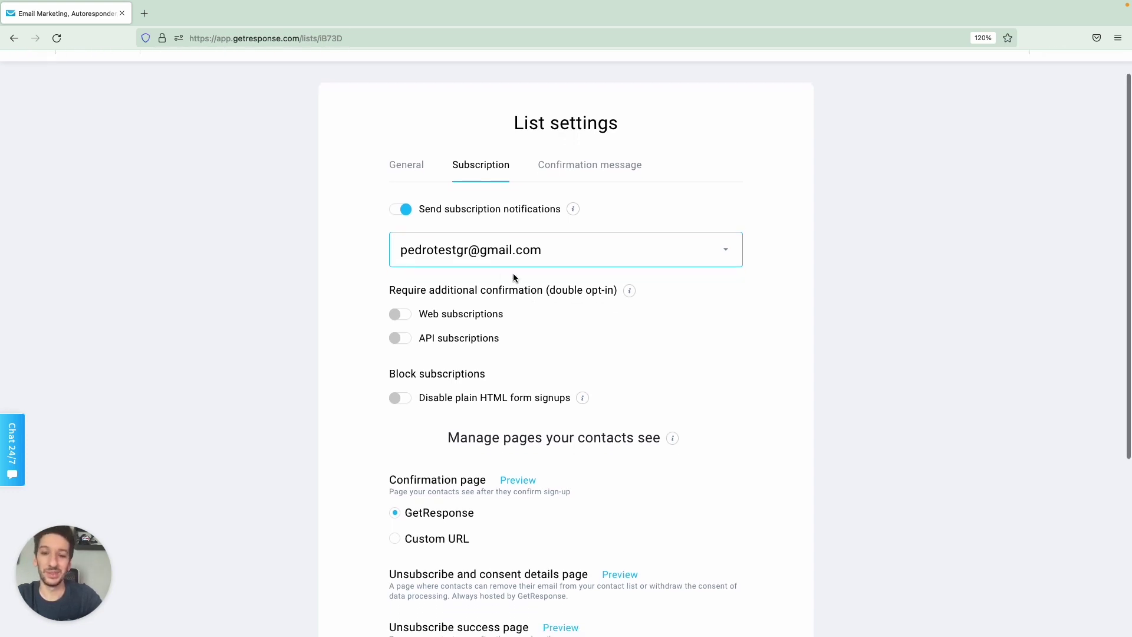
pyautogui.scroll(-1, 531, 289)
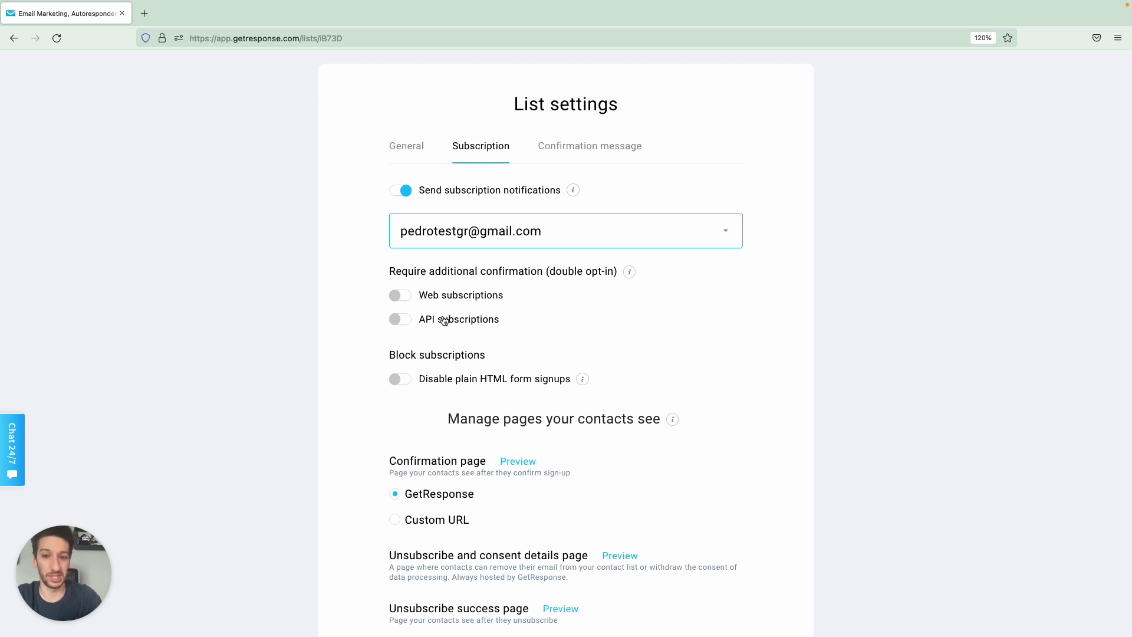
# Require double opt-in for both API and web subscriptions.
pyautogui.click(399, 320)
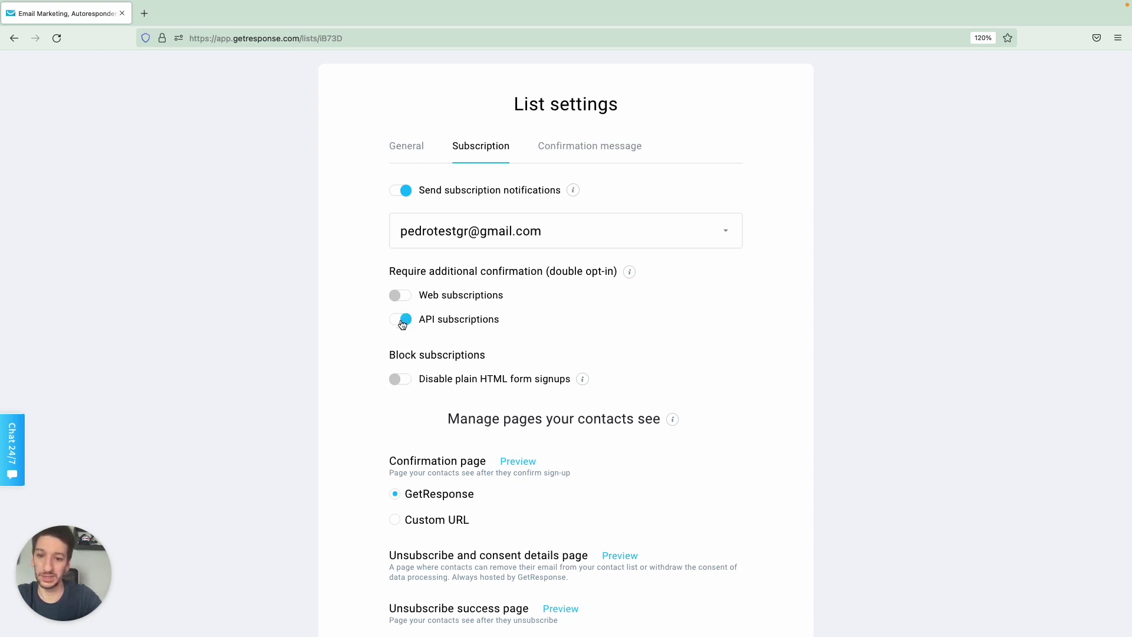
pyautogui.click(402, 323)
pyautogui.click(403, 322)
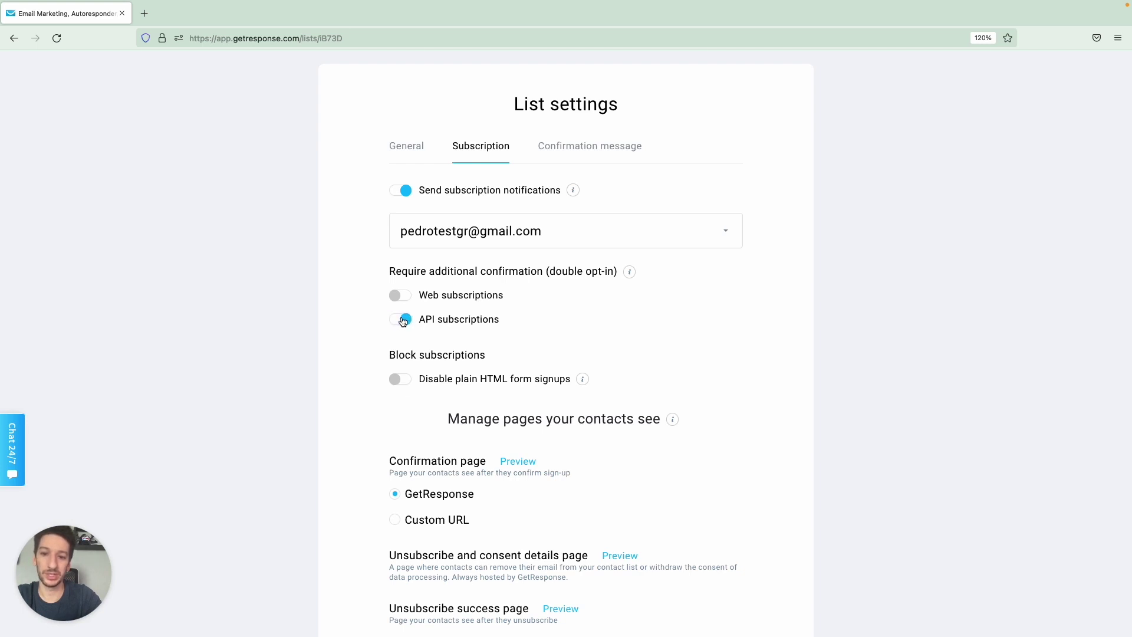
pyautogui.click(405, 295)
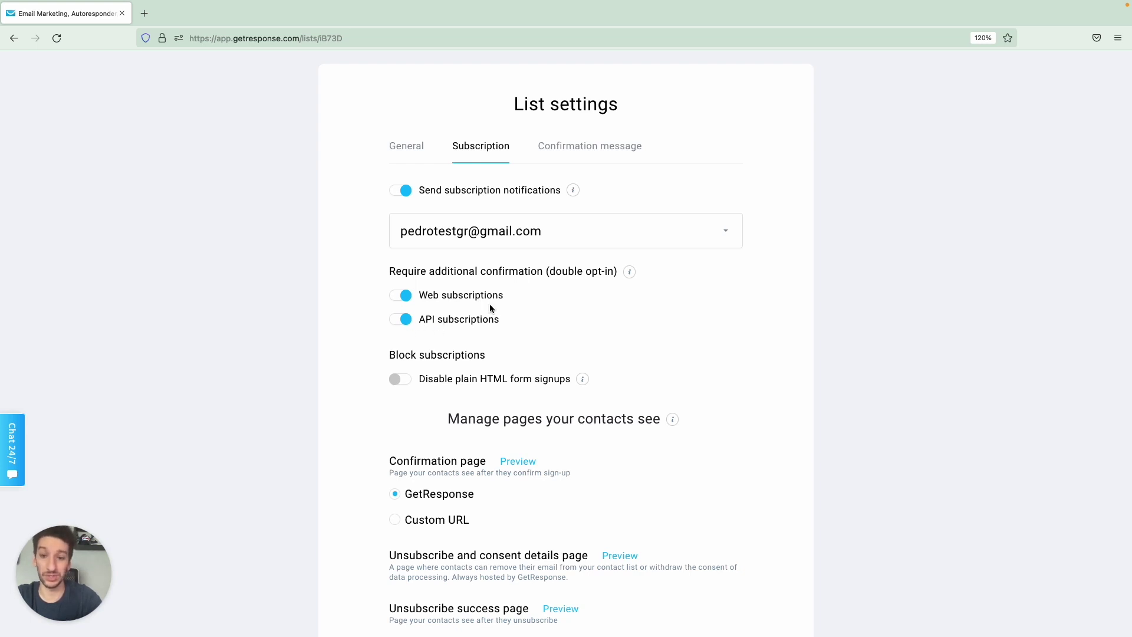
pyautogui.scroll(-4, 489, 303)
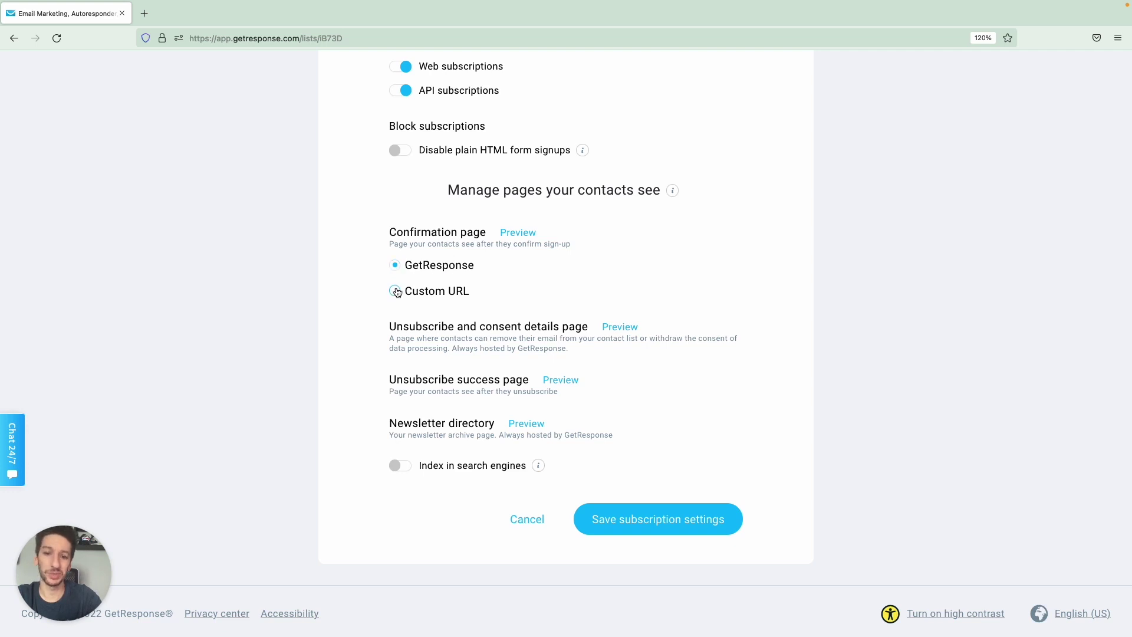
# Use a custom confirmation URL, save subscription settings, and set the confirmation message to plain text.
pyautogui.click(395, 291)
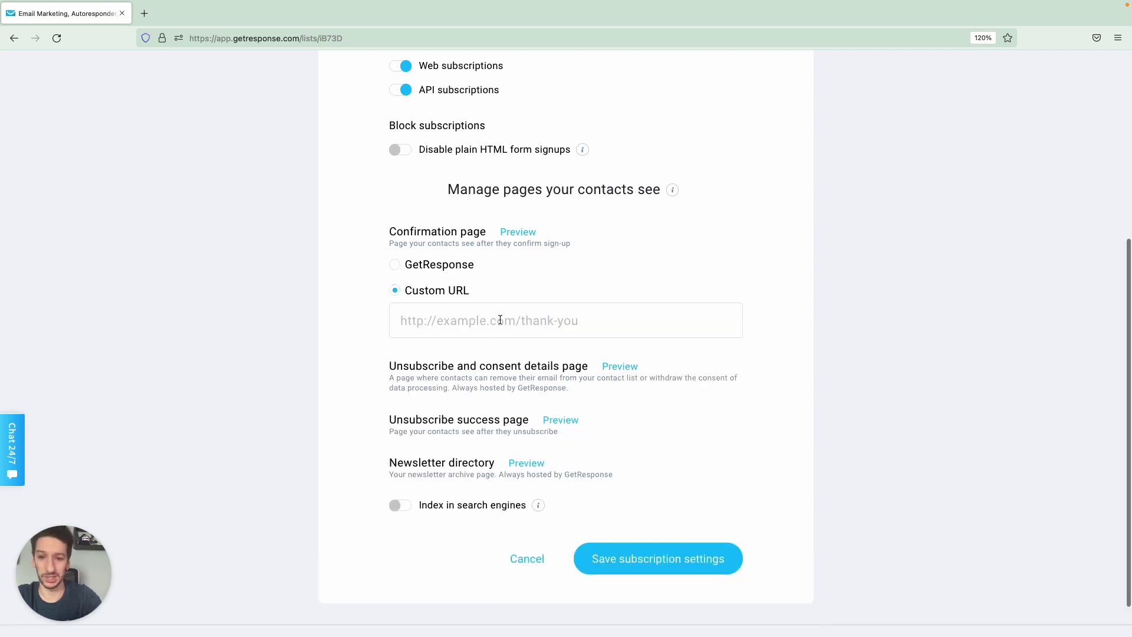
pyautogui.scroll(-2, 531, 323)
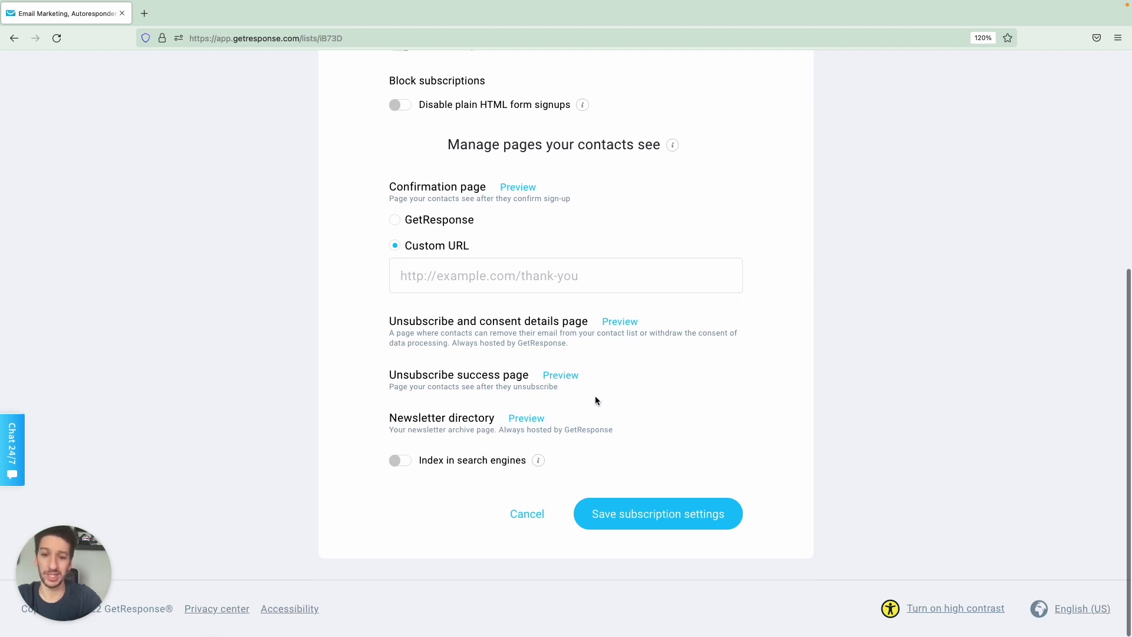
pyautogui.click(635, 518)
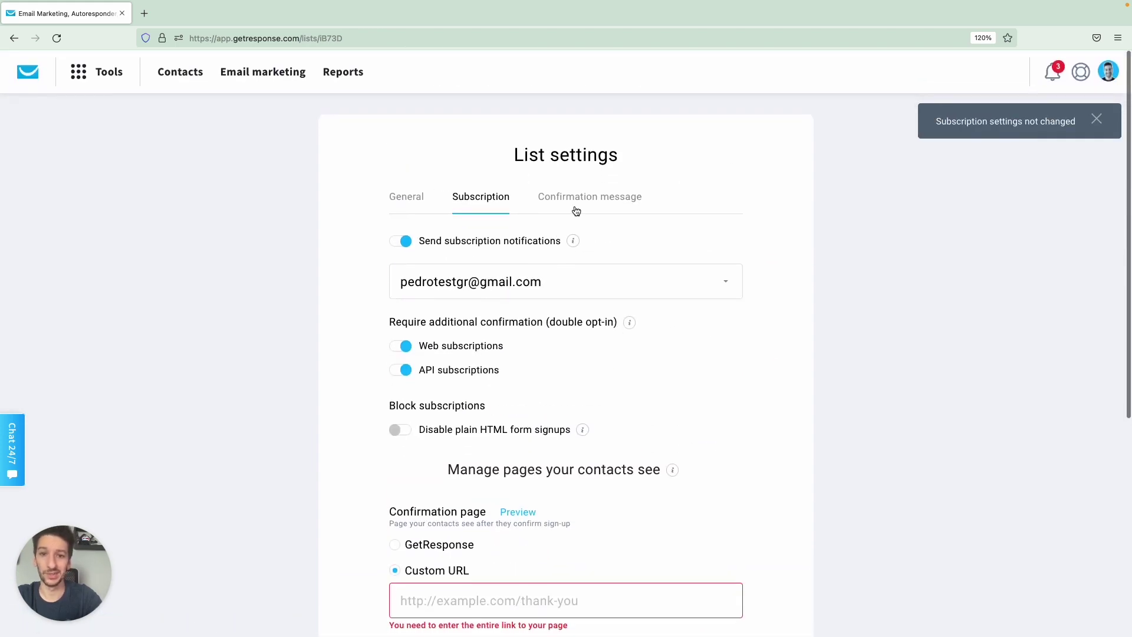
pyautogui.click(574, 211)
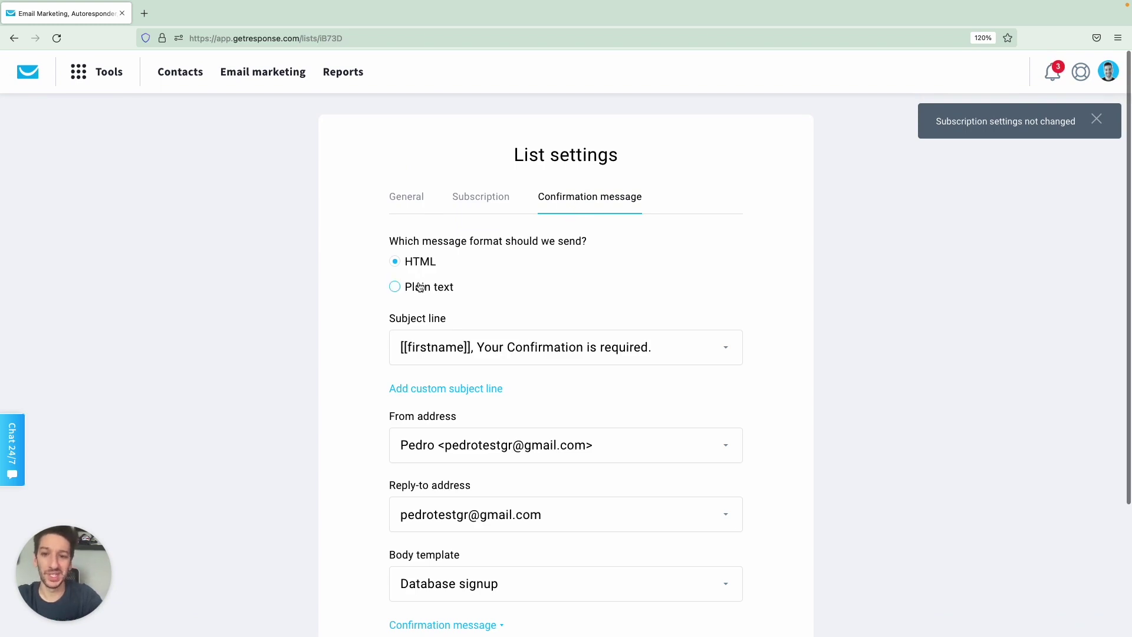
pyautogui.click(395, 287)
# Switch the confirmation message back to HTML, expand its full text, and list body templates.
pyautogui.click(401, 266)
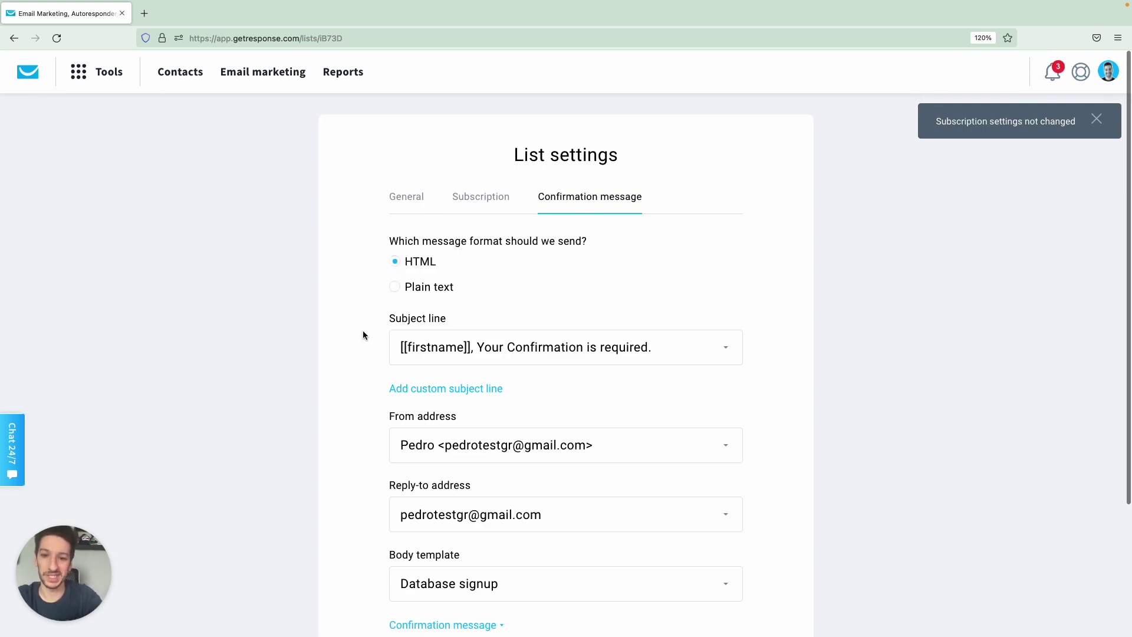
pyautogui.scroll(-2, 363, 330)
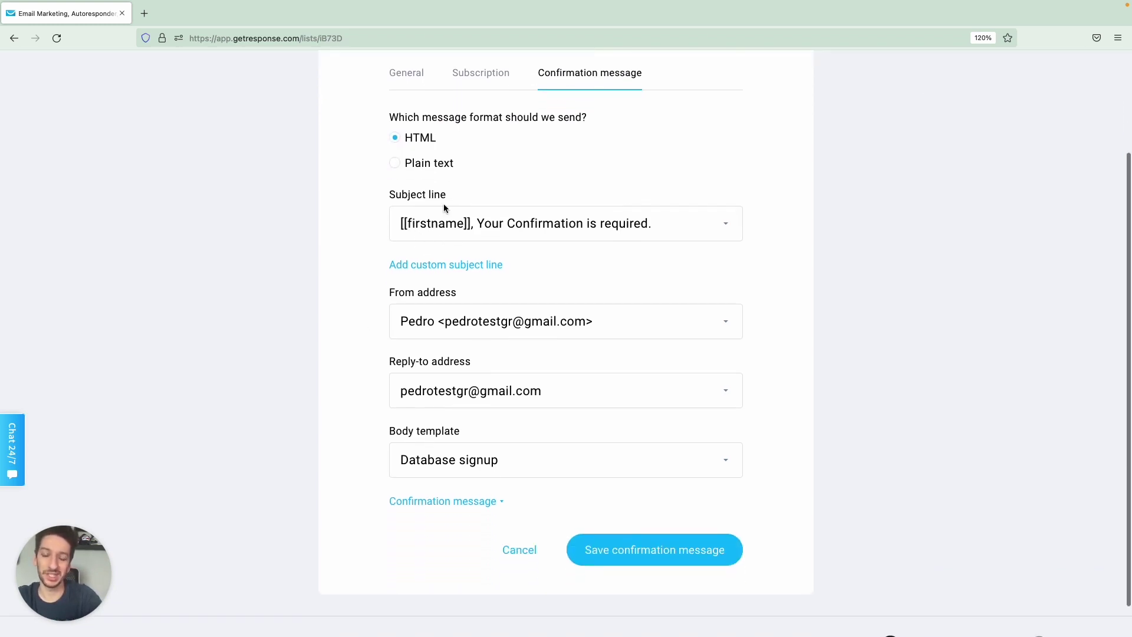
pyautogui.scroll(-1, 444, 207)
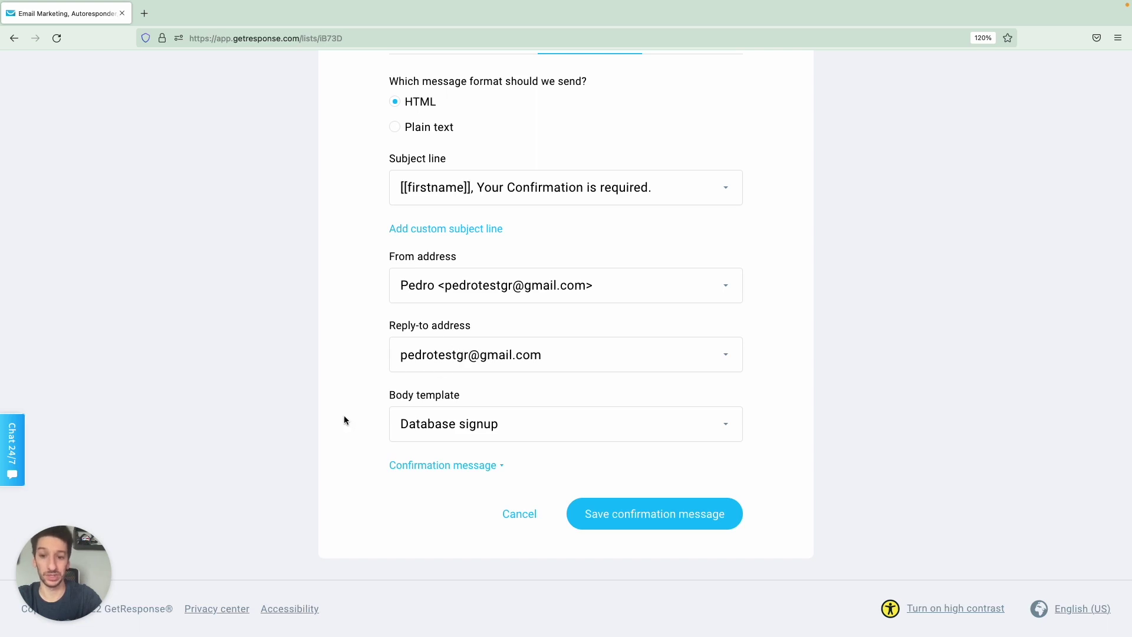
pyautogui.click(416, 466)
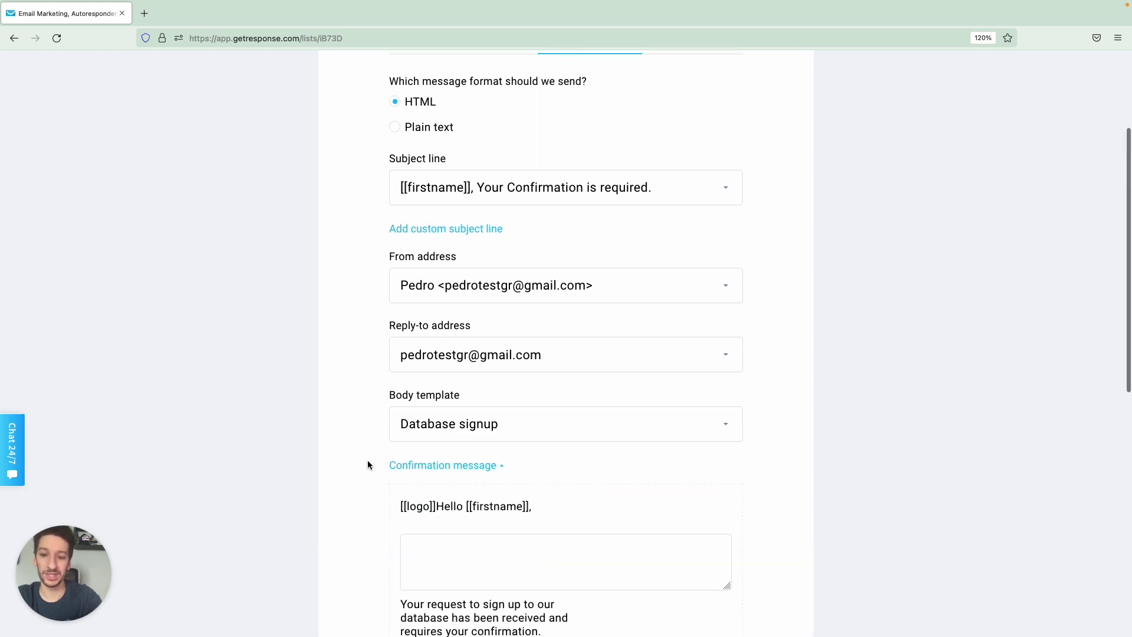
pyautogui.scroll(-3, 367, 465)
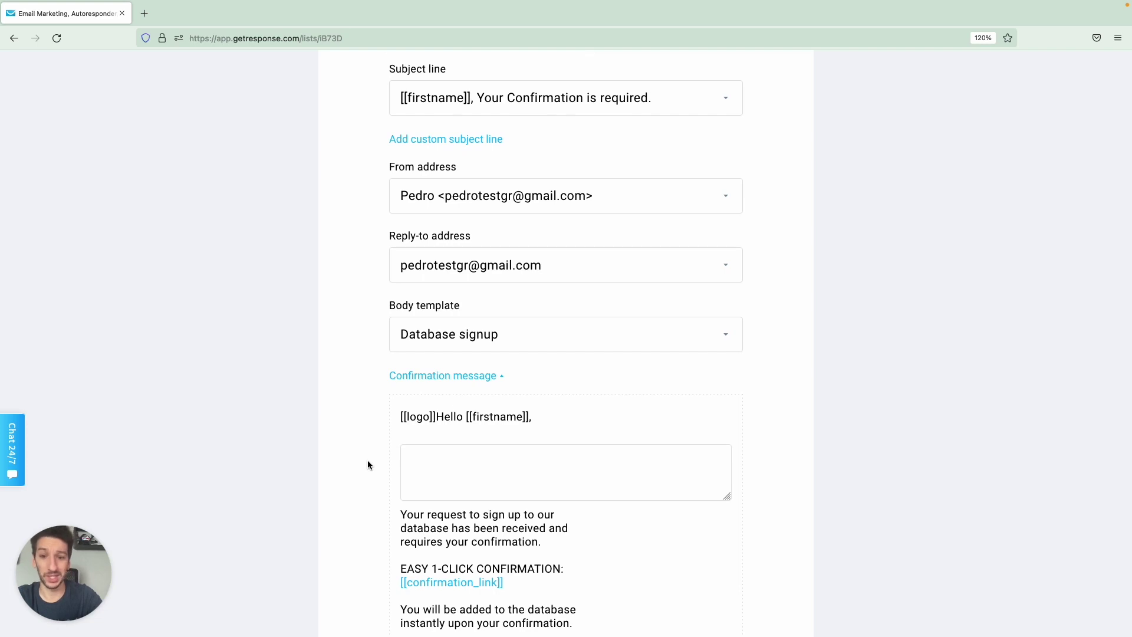
pyautogui.scroll(-8, 366, 464)
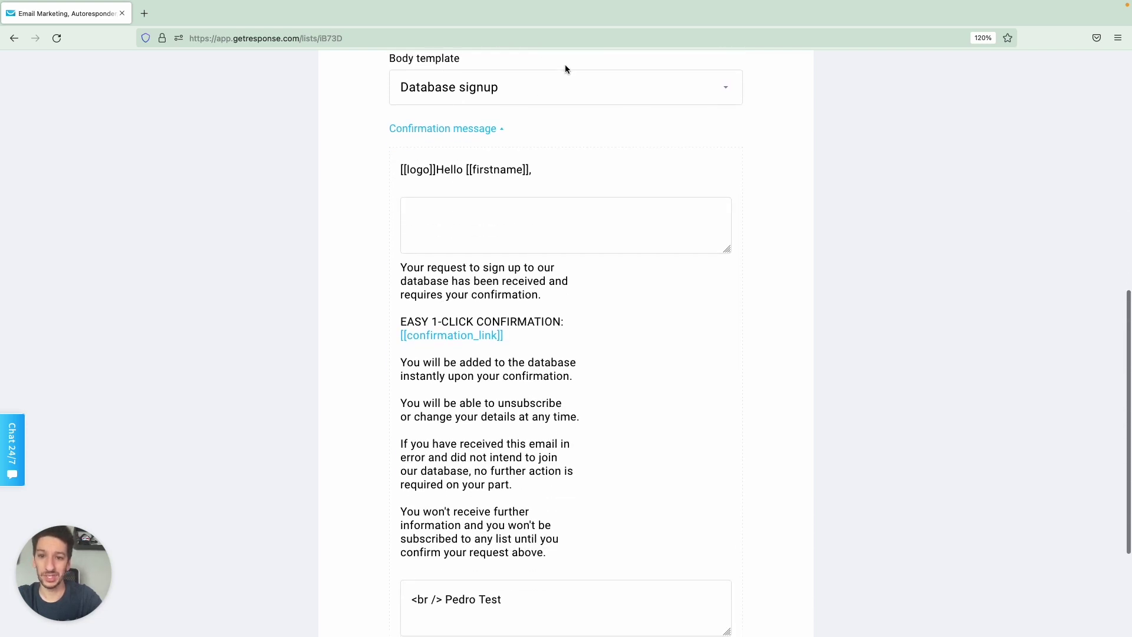
pyautogui.click(561, 86)
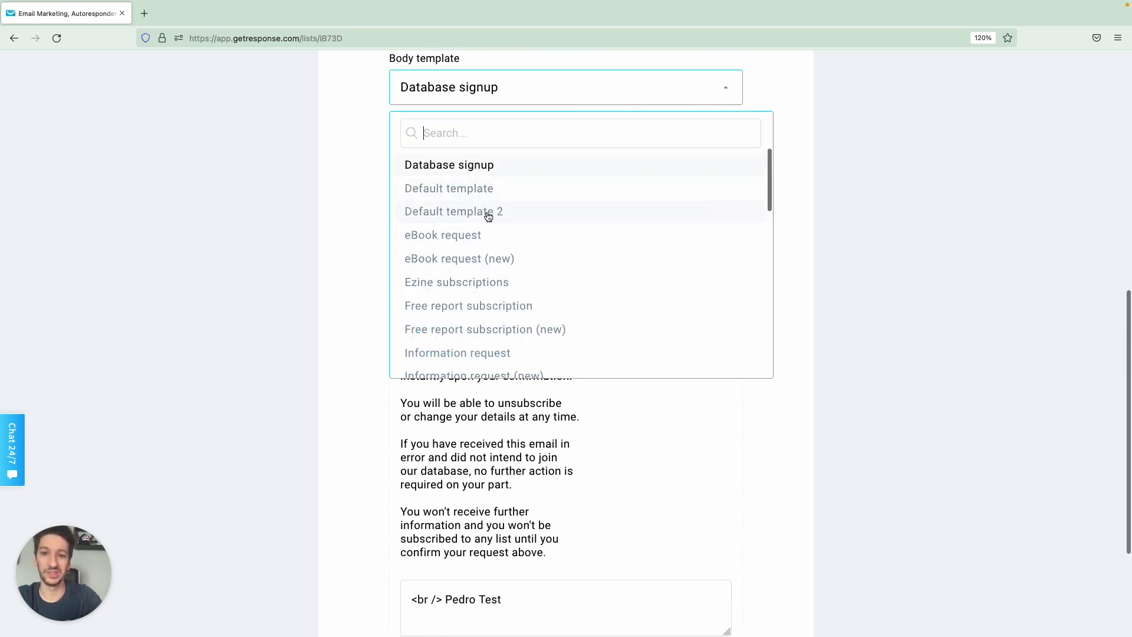
# Apply the Default template to the confirmation message, save it, and return to Contacts.
pyautogui.click(486, 193)
pyautogui.scroll(-3, 391, 349)
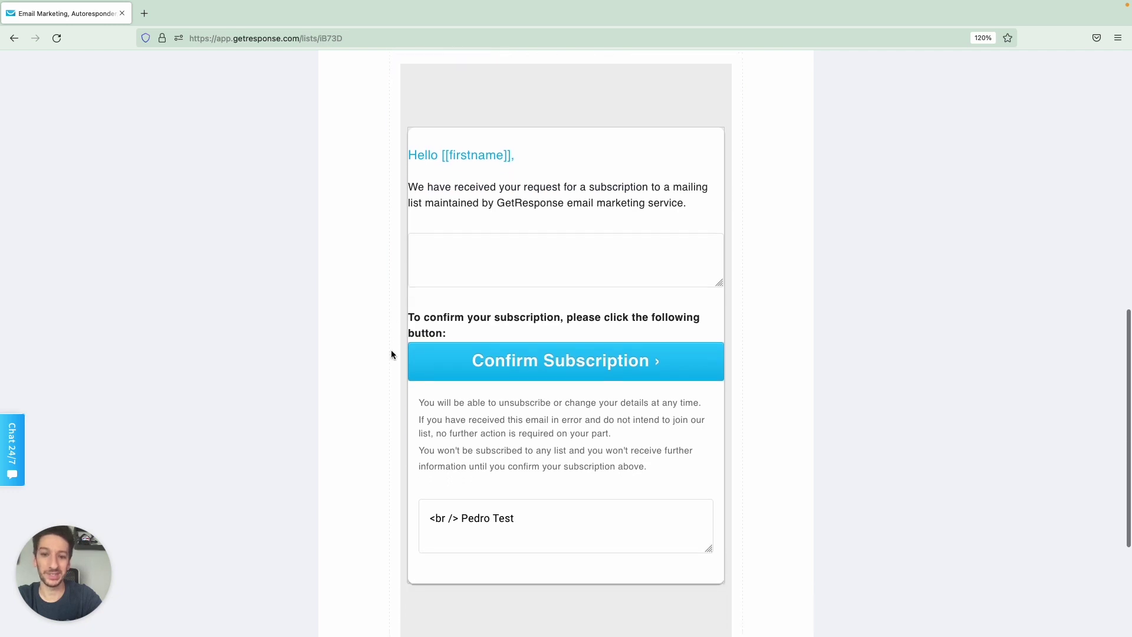
pyautogui.scroll(-1, 391, 354)
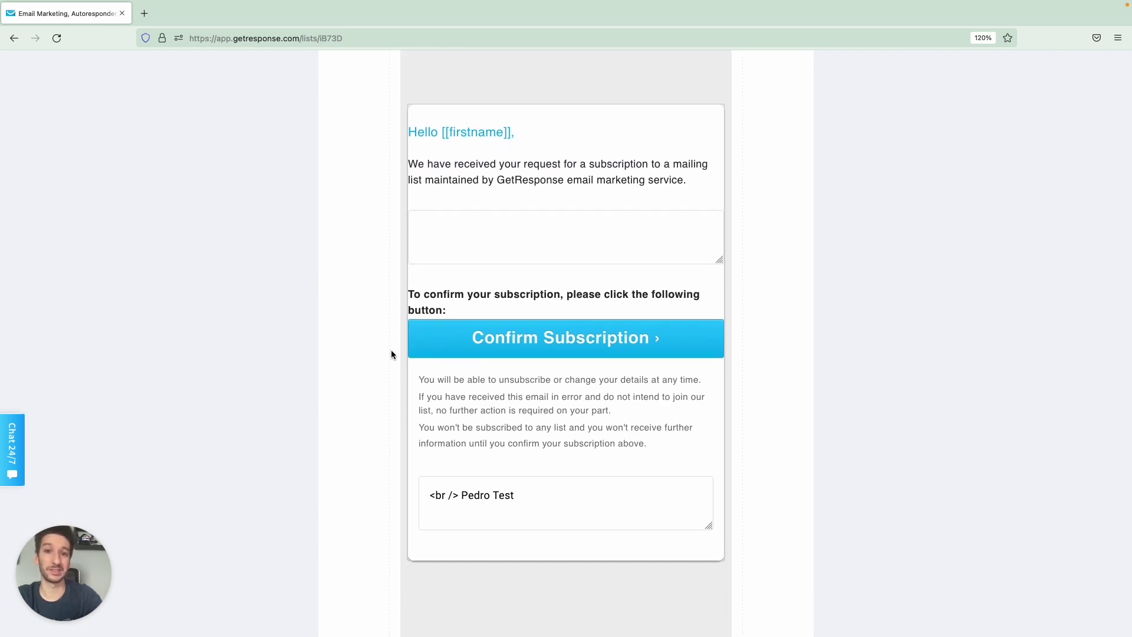
pyautogui.click(516, 239)
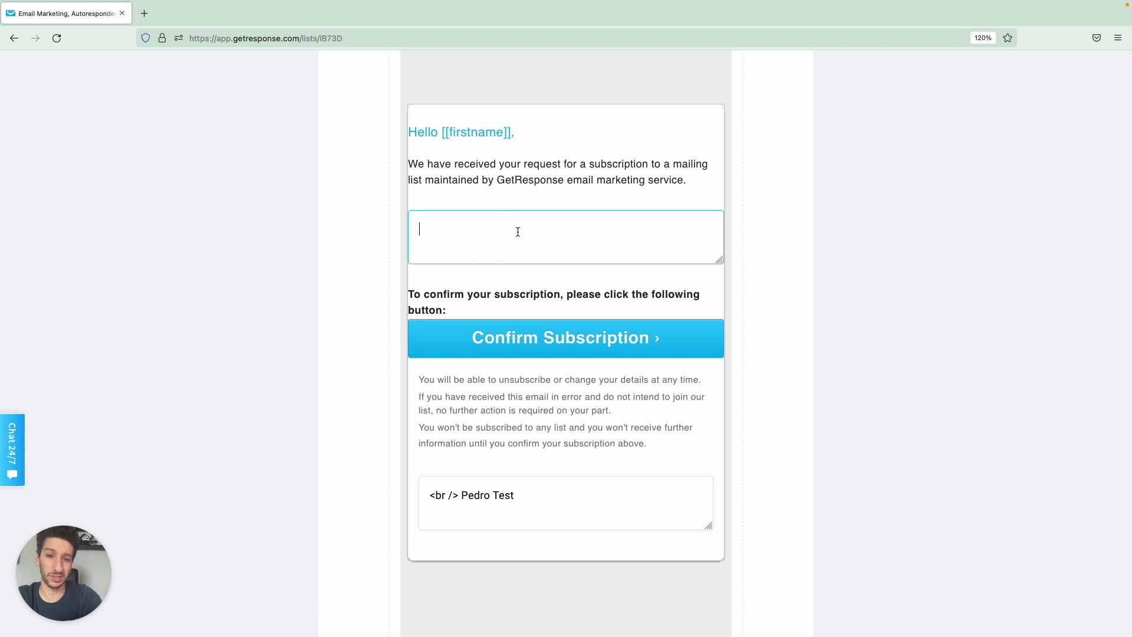
pyautogui.scroll(-5, 557, 244)
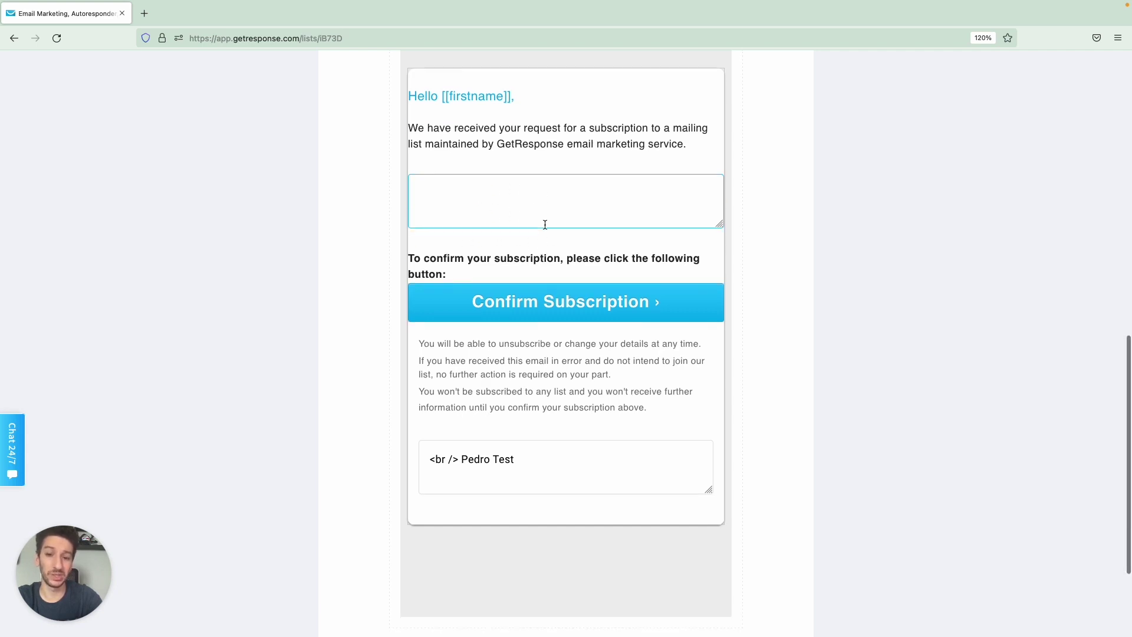
pyautogui.click(542, 348)
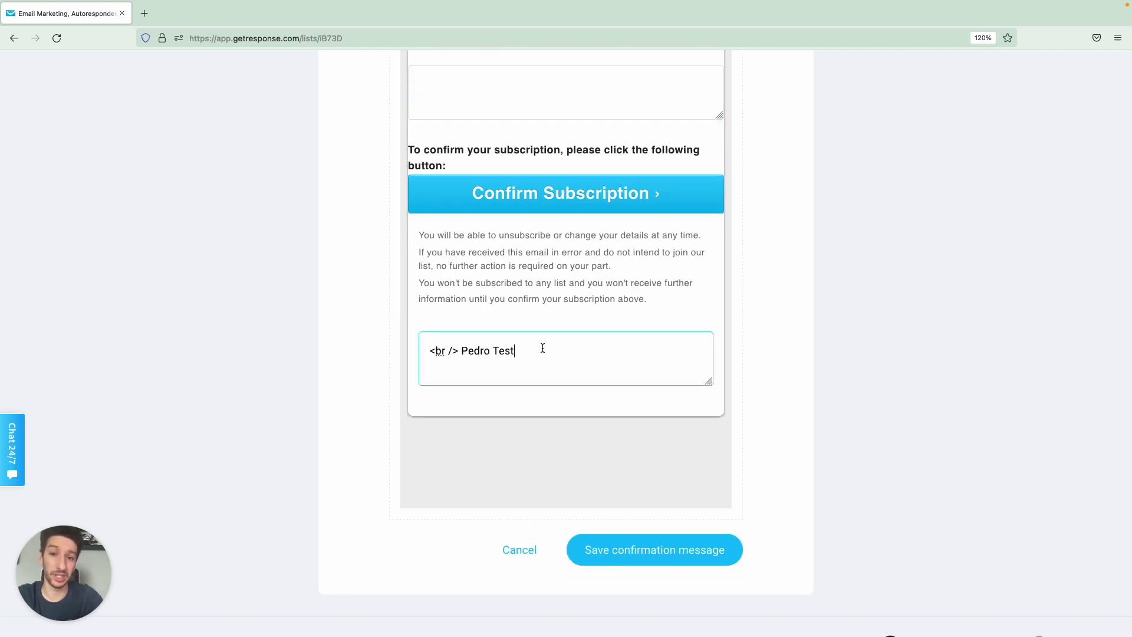
pyautogui.scroll(-1, 590, 442)
pyautogui.click(627, 515)
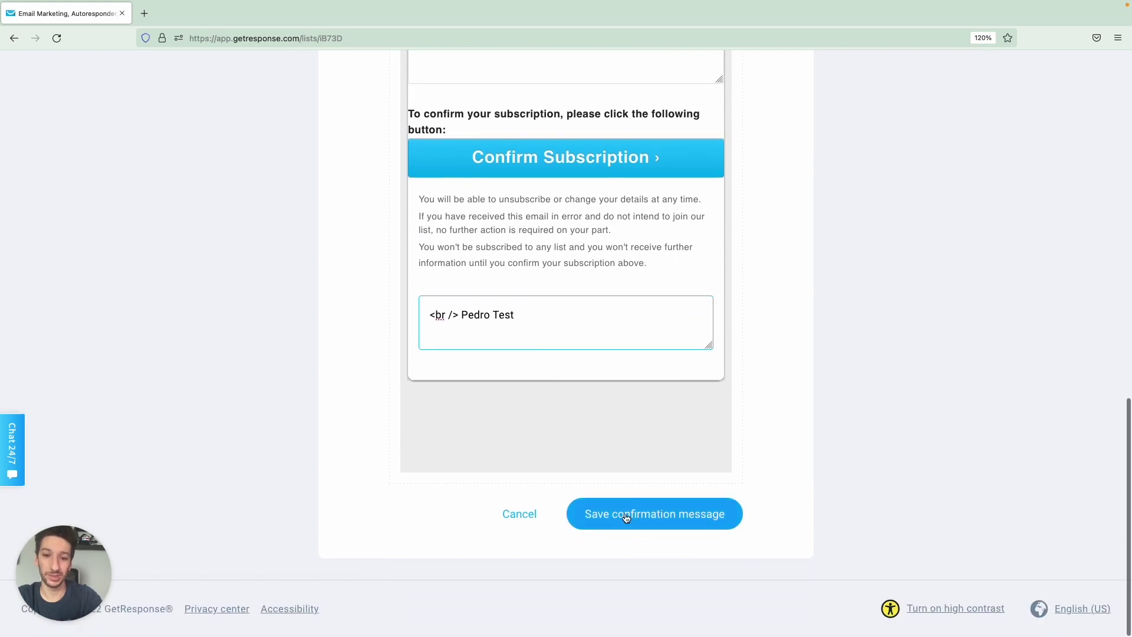
pyautogui.scroll(14, 619, 389)
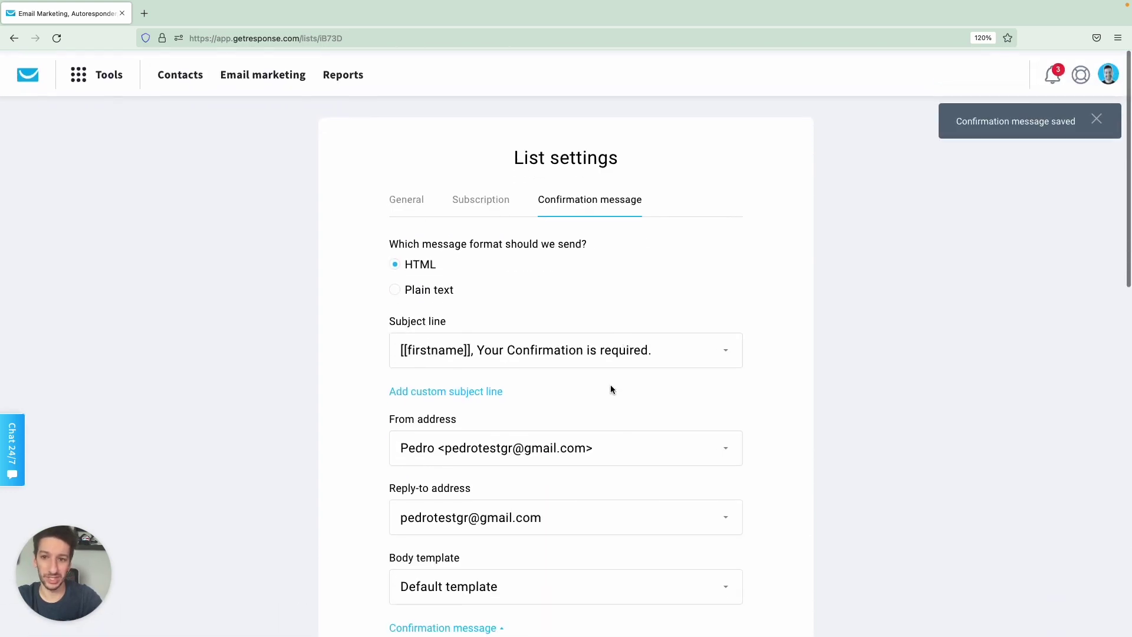
pyautogui.click(188, 80)
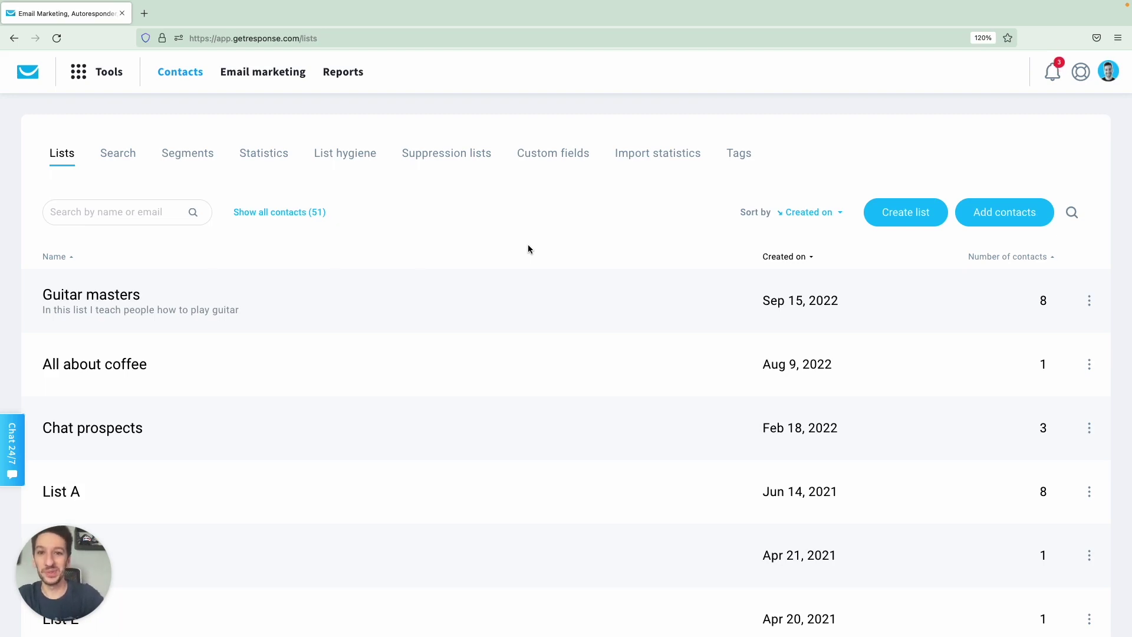
# Go to the Email marketing Newsletters page.
pyautogui.click(251, 74)
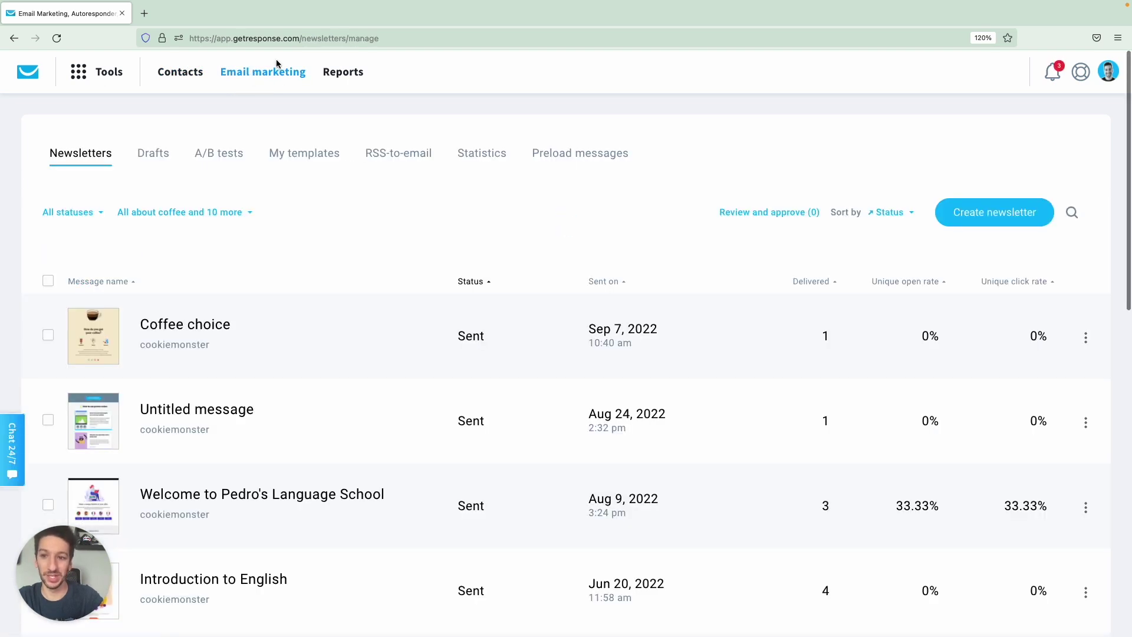
# Create a newsletter named '5 Things to Help Improve Your Guitar Skills' linked to Guitar masters.
pyautogui.click(1003, 214)
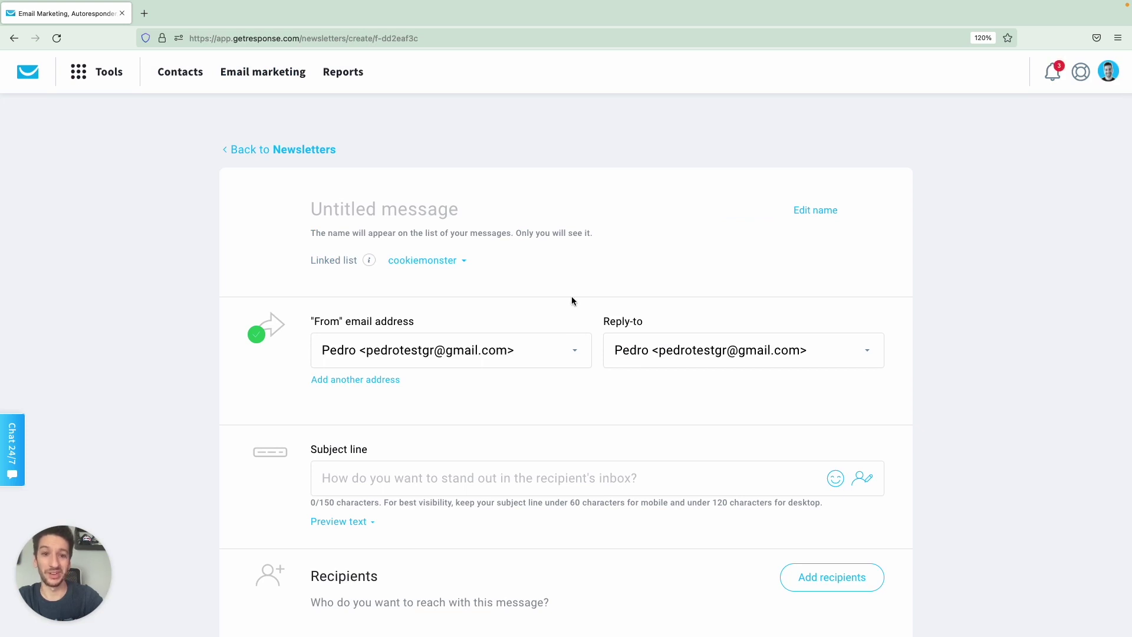
pyautogui.click(428, 215)
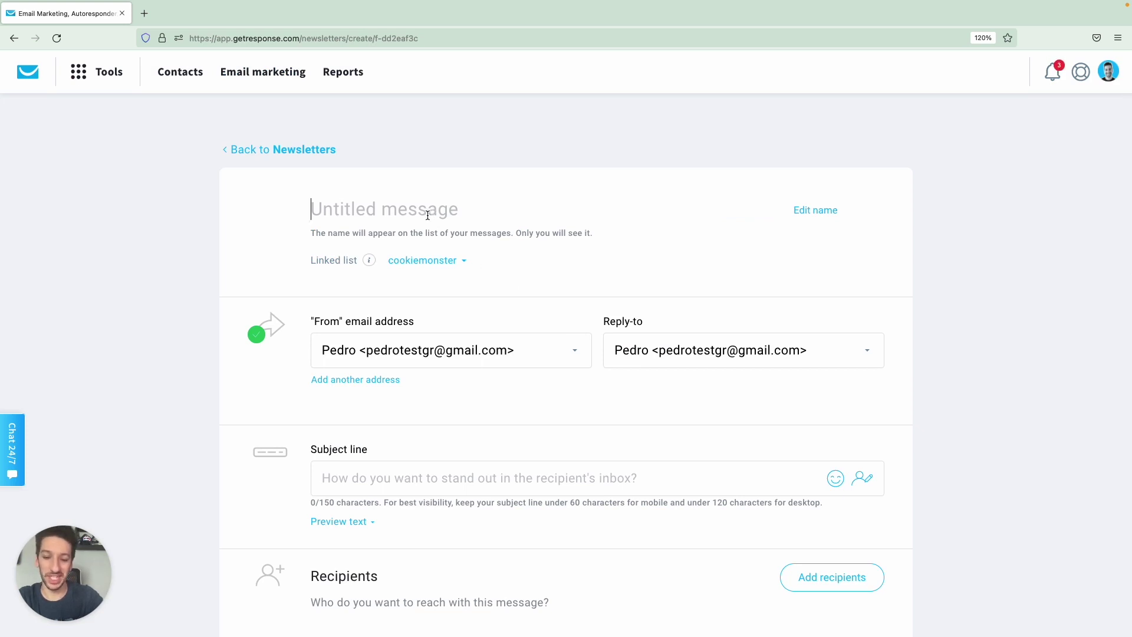
pyautogui.write('5 Things to Help Improve Your Guitar Skills')
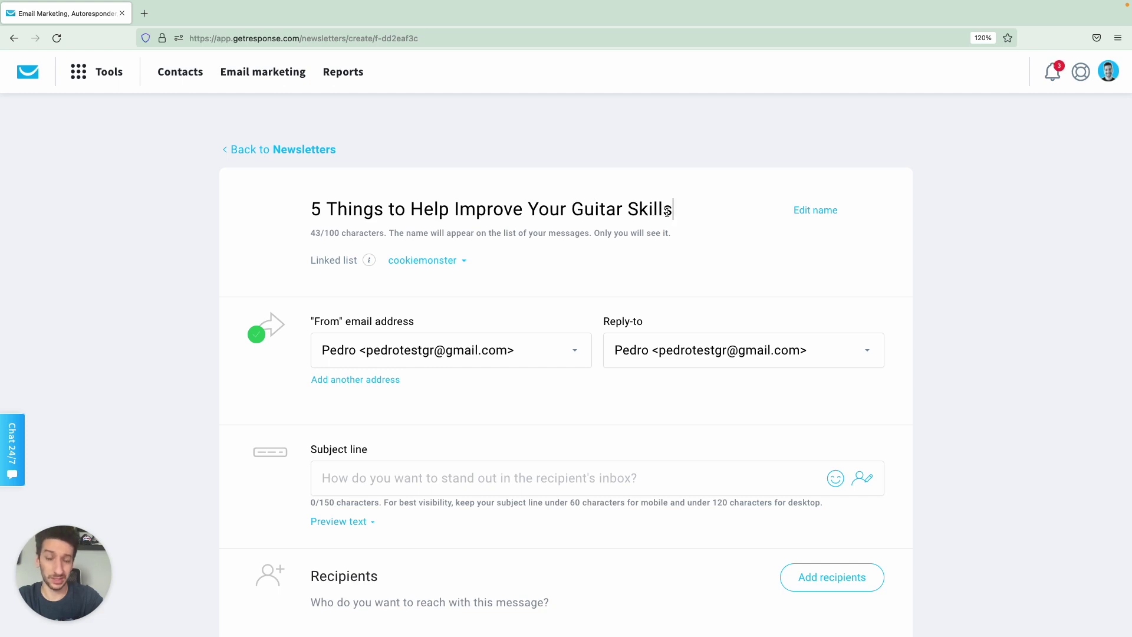
pyautogui.scroll(-1, 593, 175)
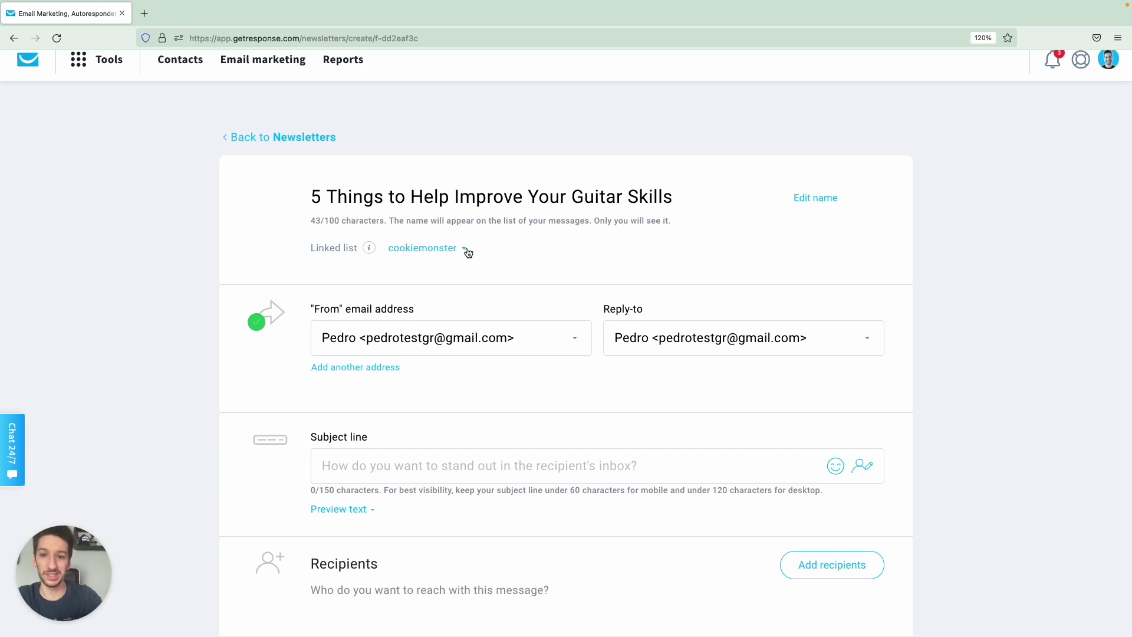
pyautogui.click(466, 248)
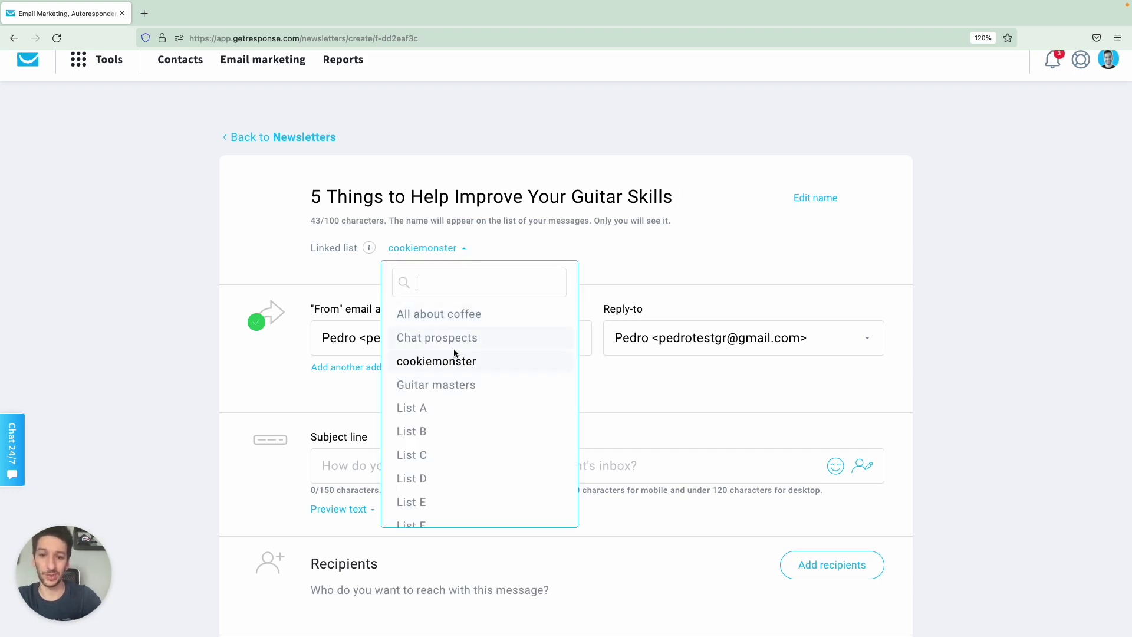
pyautogui.click(455, 386)
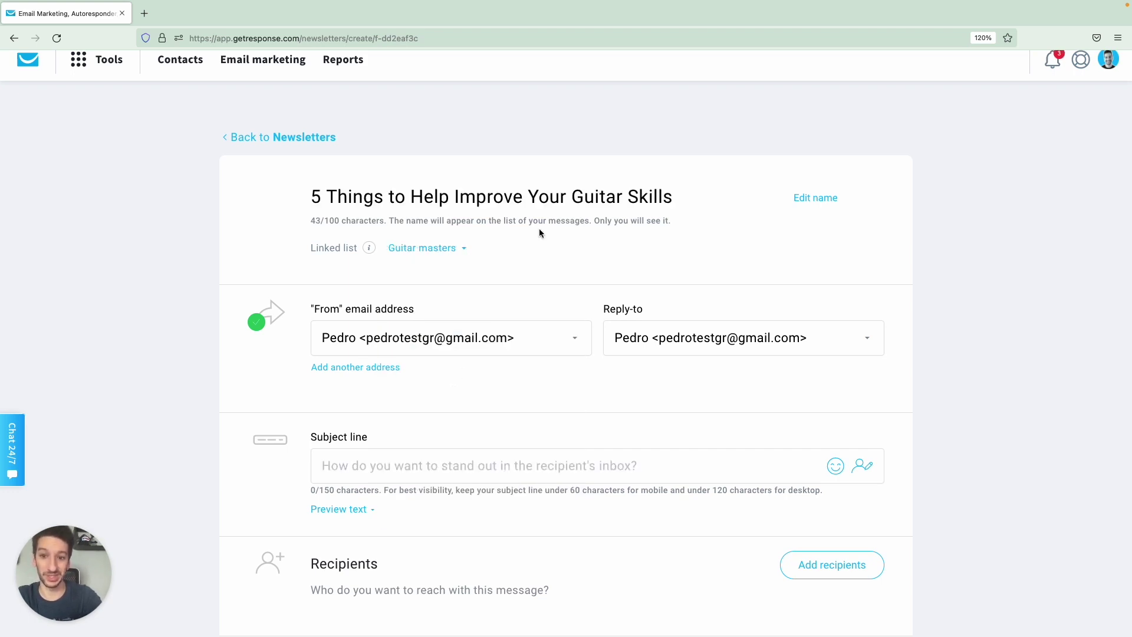
pyautogui.scroll(-2, 539, 232)
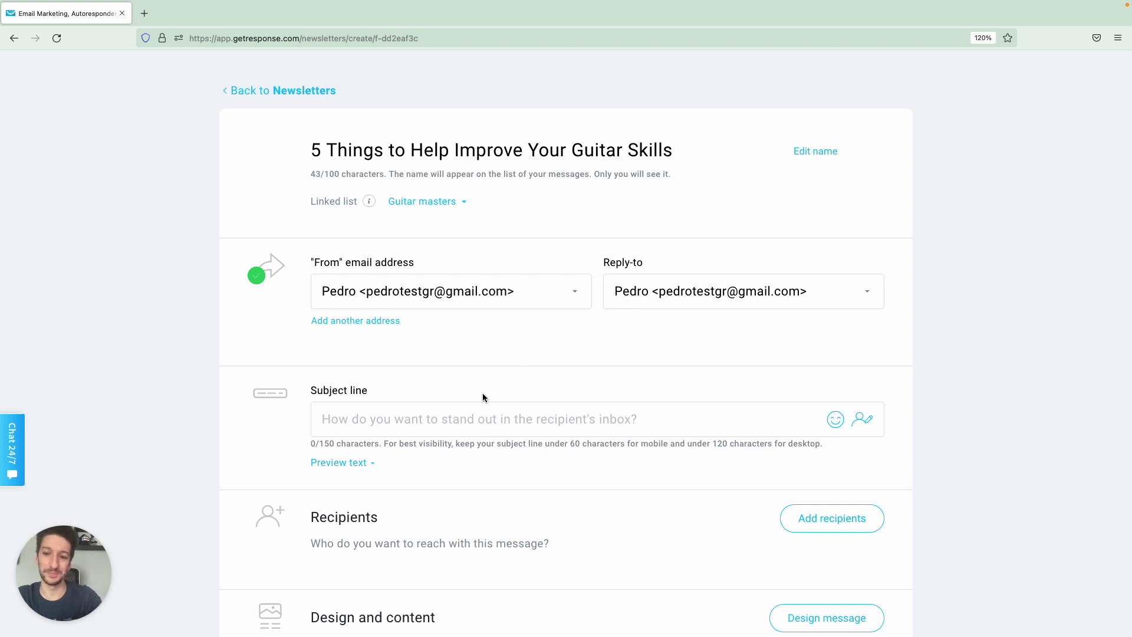
pyautogui.scroll(-1, 482, 393)
# Paste the newsletter title into the subject line and remove its trailing space.
pyautogui.click(465, 378)
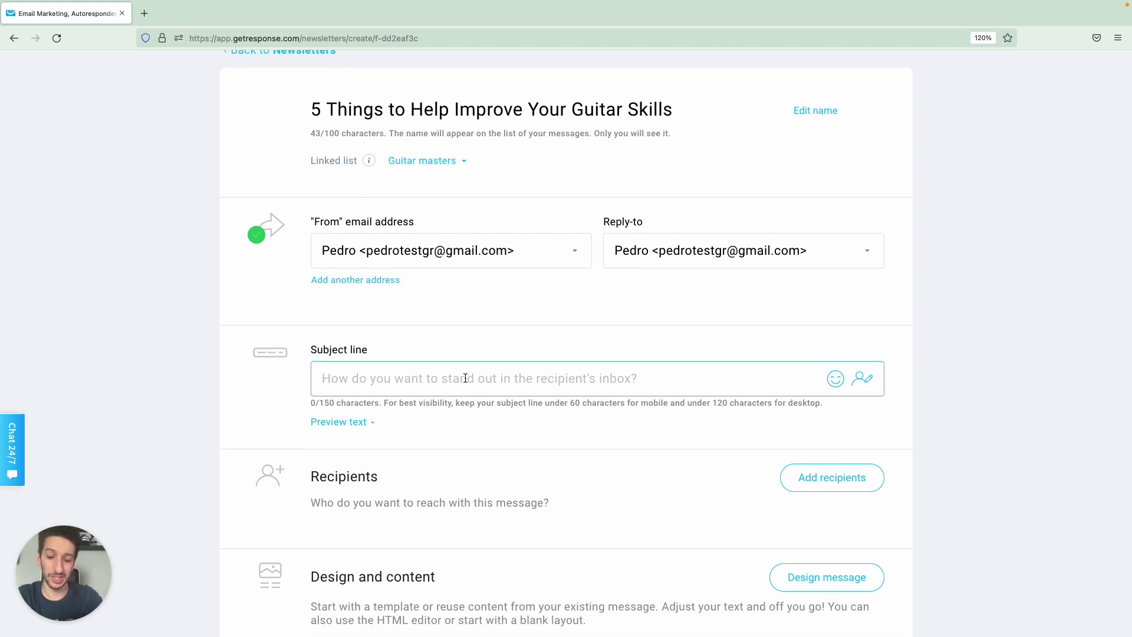
pyautogui.write('5 Things to Help Improve Your Guitar Skills')
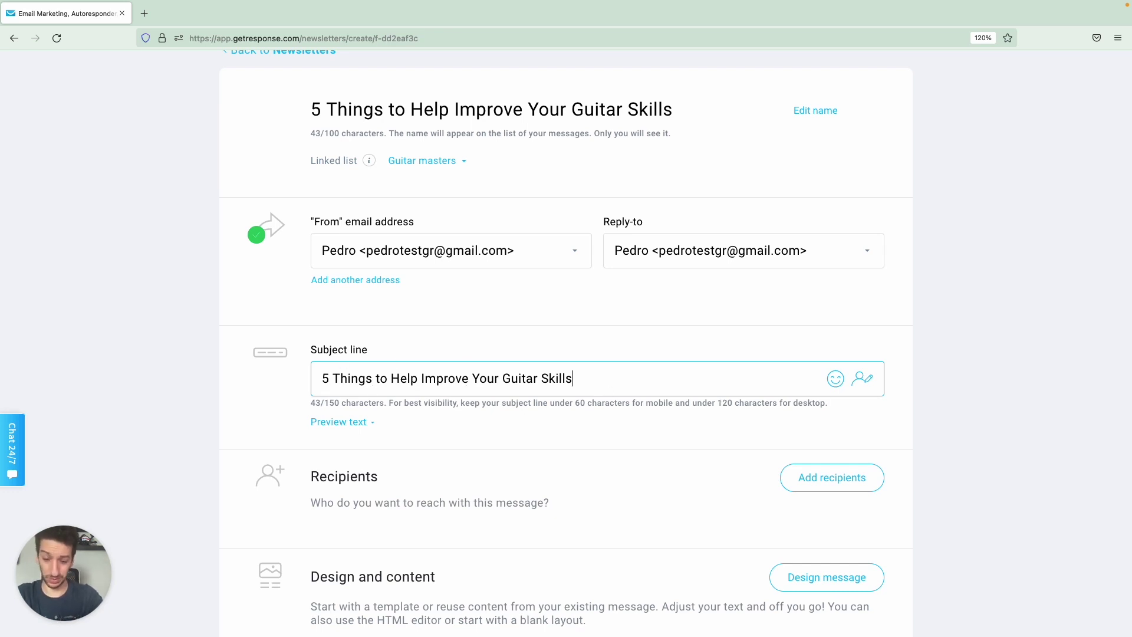
pyautogui.press('super+Left')
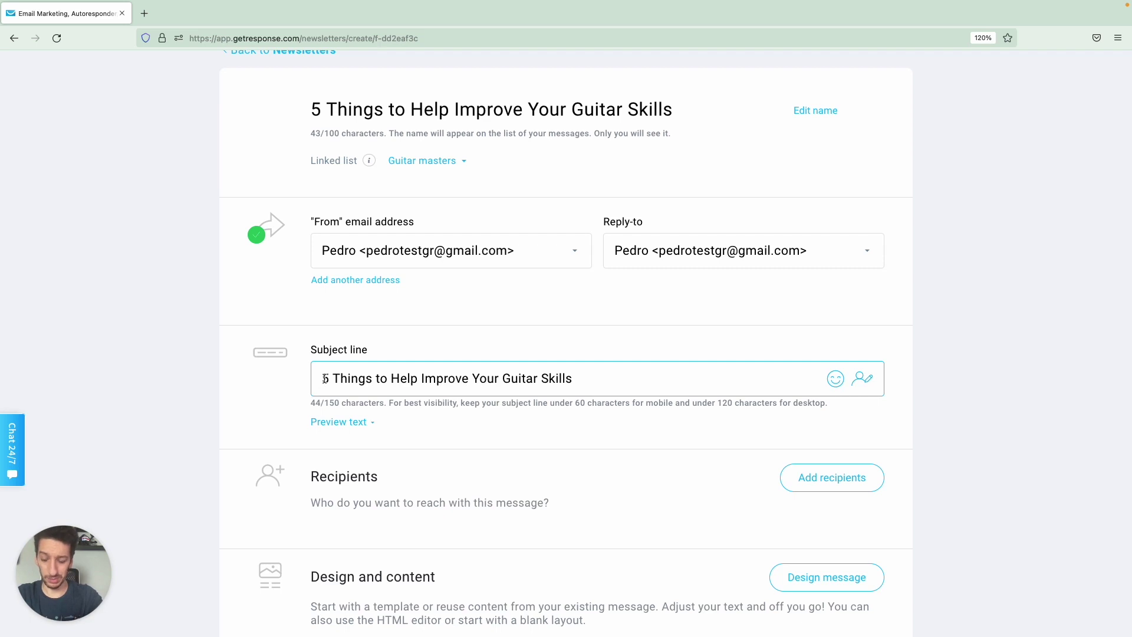
pyautogui.press('super+Right')
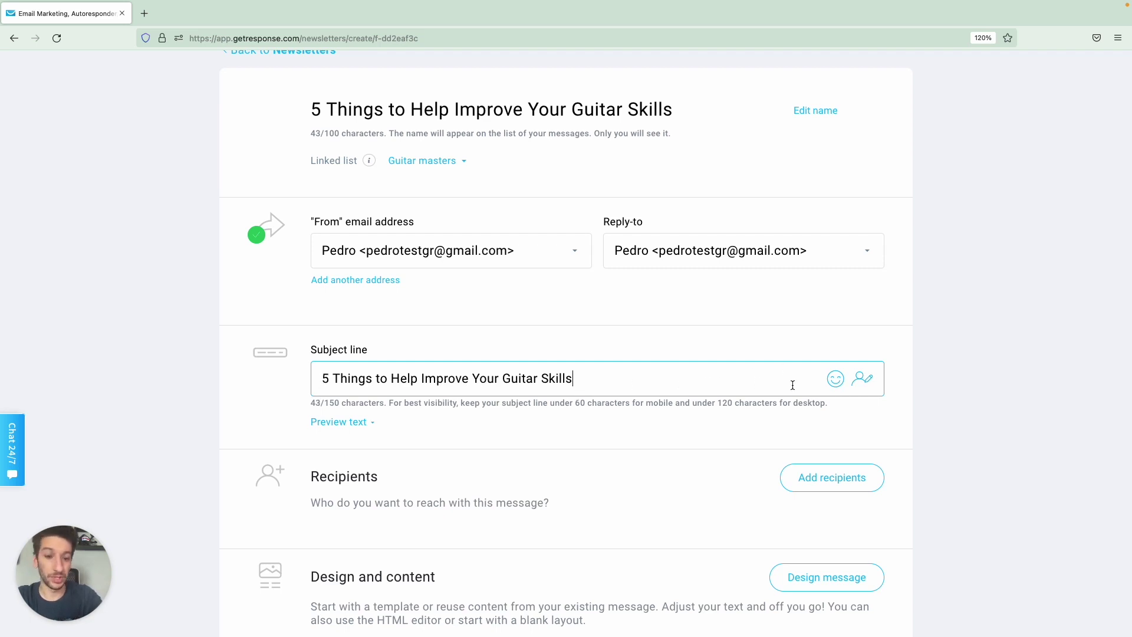
pyautogui.press('BackSpace')
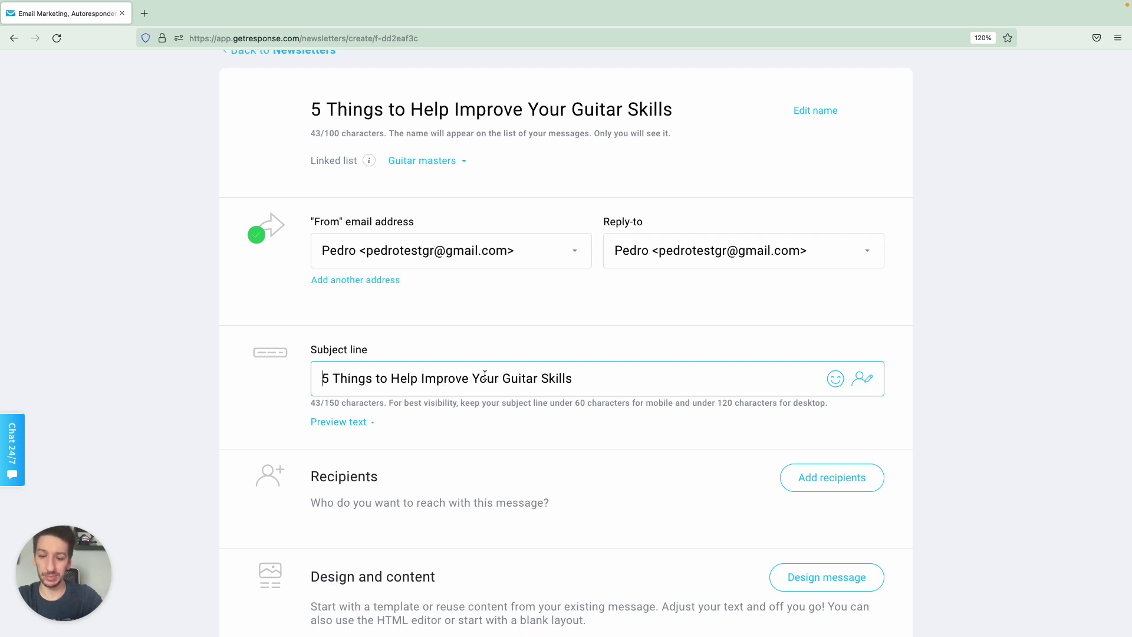
pyautogui.press('super+Left')
pyautogui.press('ctrl+super+space')
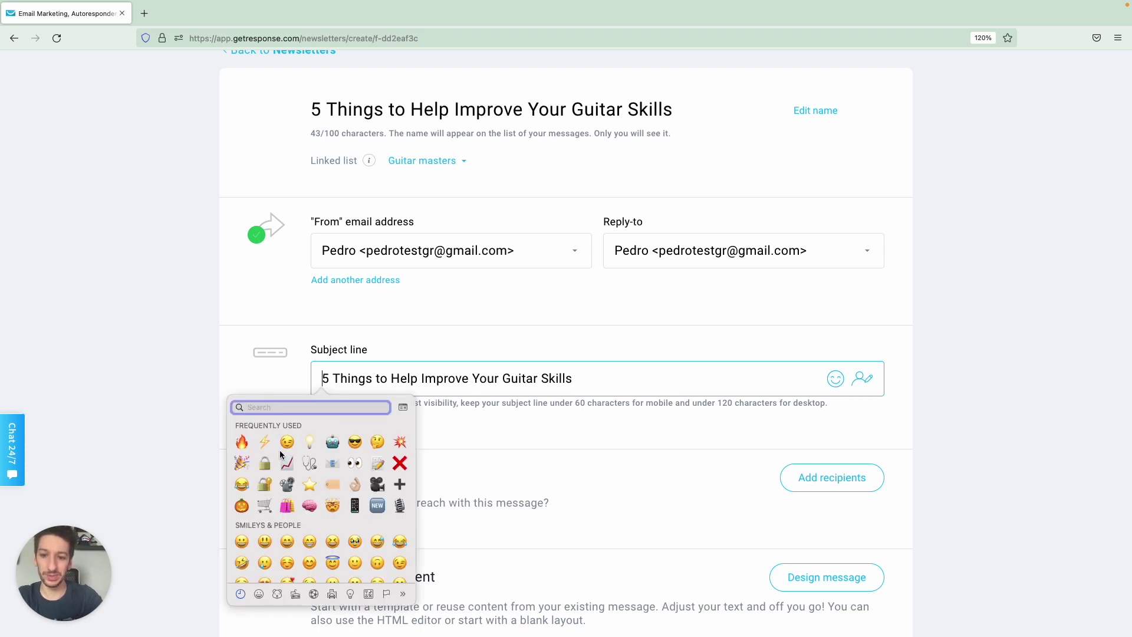
pyautogui.click(312, 443)
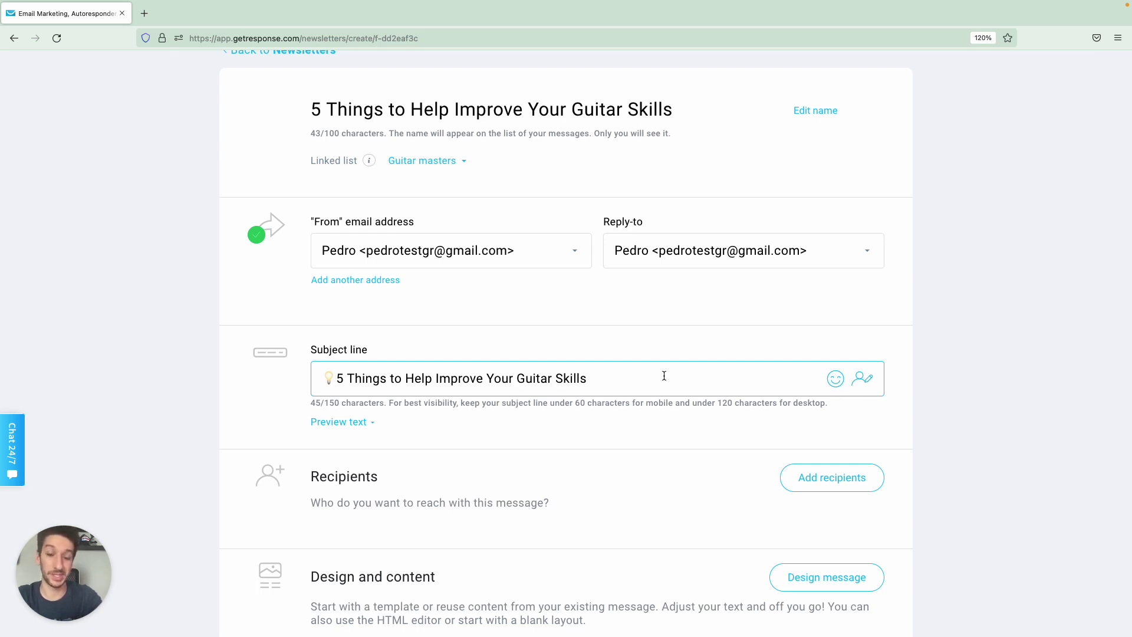
# Prefix the subject with a lightbulb emoji, leaving the preview text empty.
pyautogui.click(836, 382)
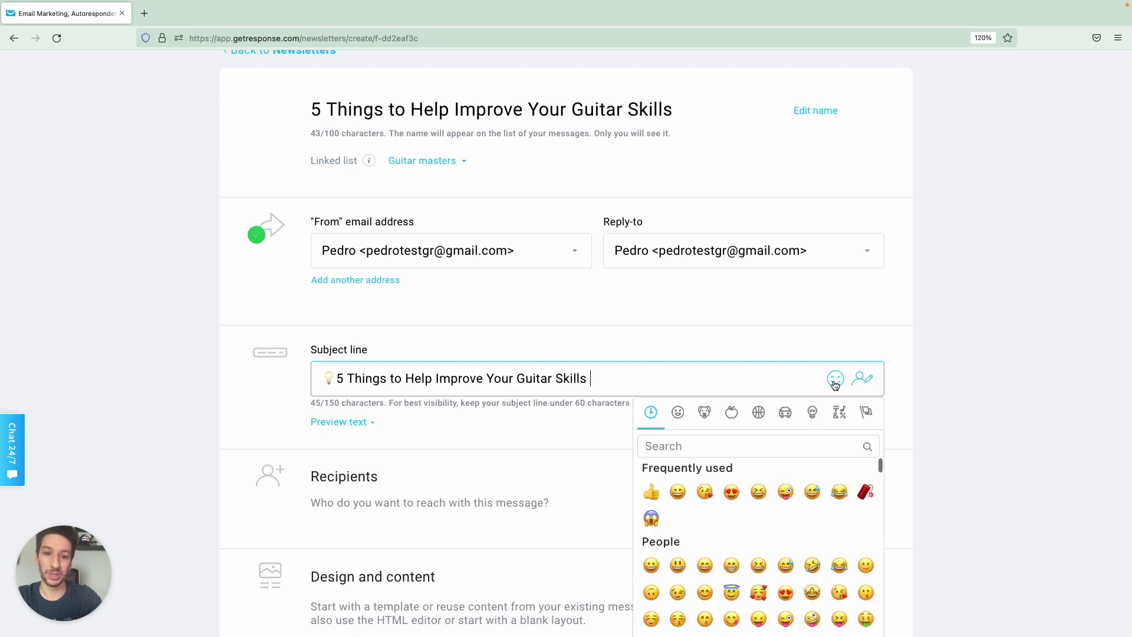
pyautogui.scroll(-5, 788, 508)
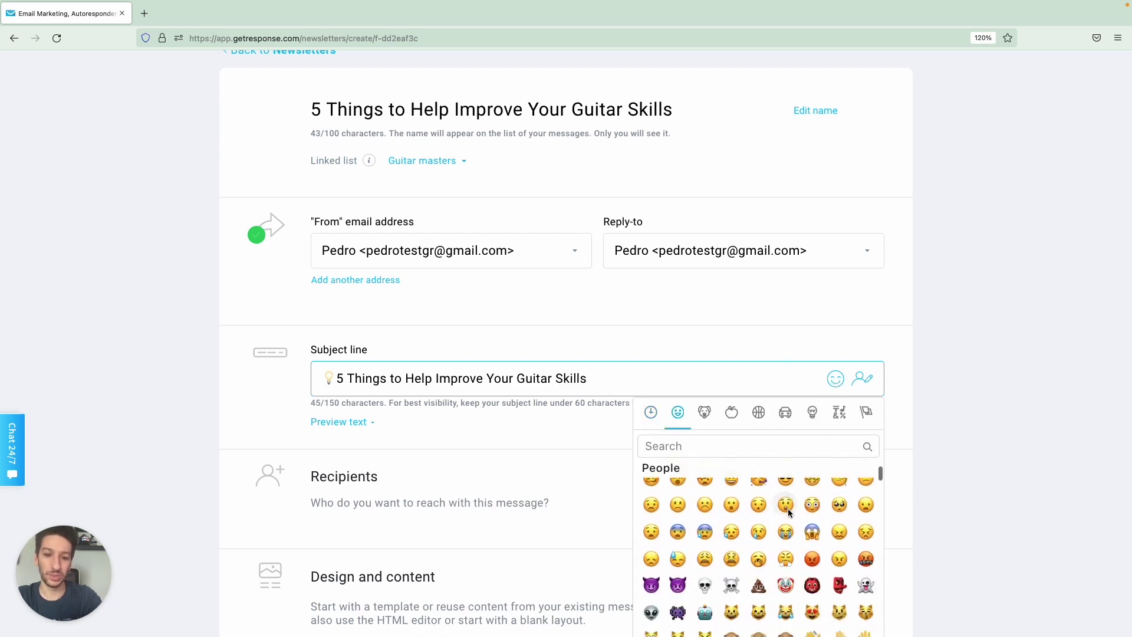
pyautogui.scroll(-5, 788, 508)
pyautogui.click(965, 414)
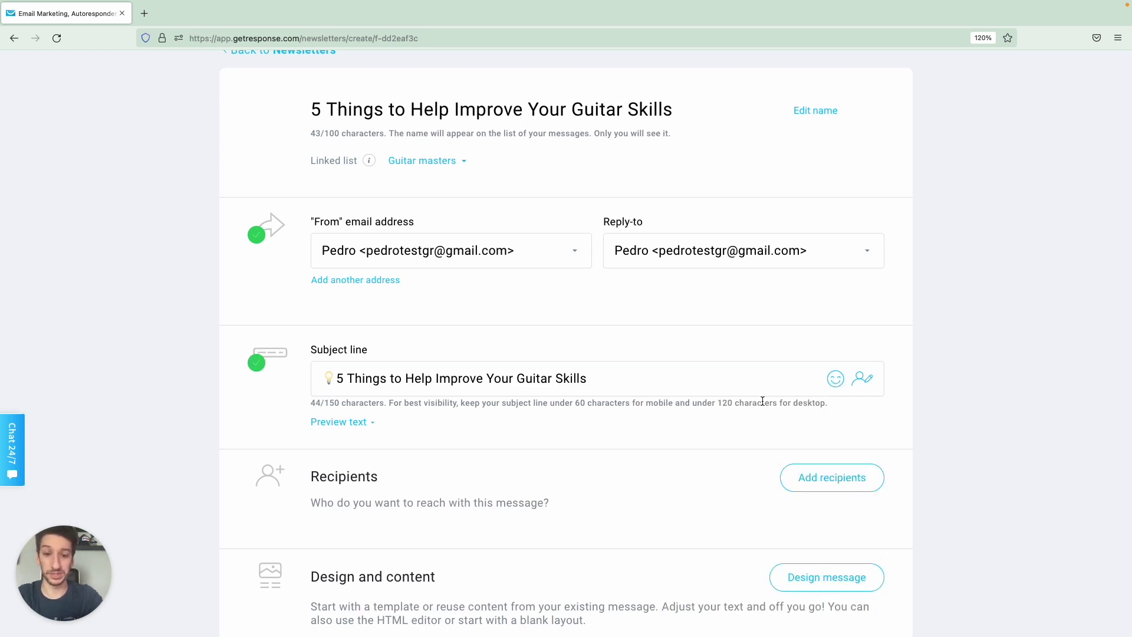
pyautogui.scroll(-3, 626, 422)
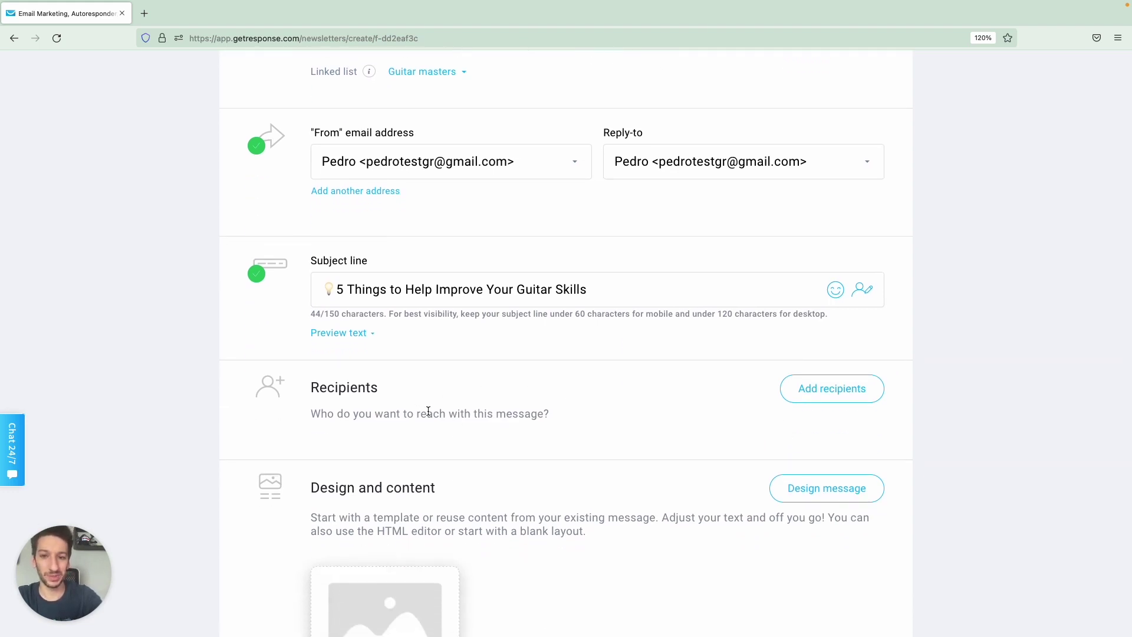
pyautogui.click(361, 334)
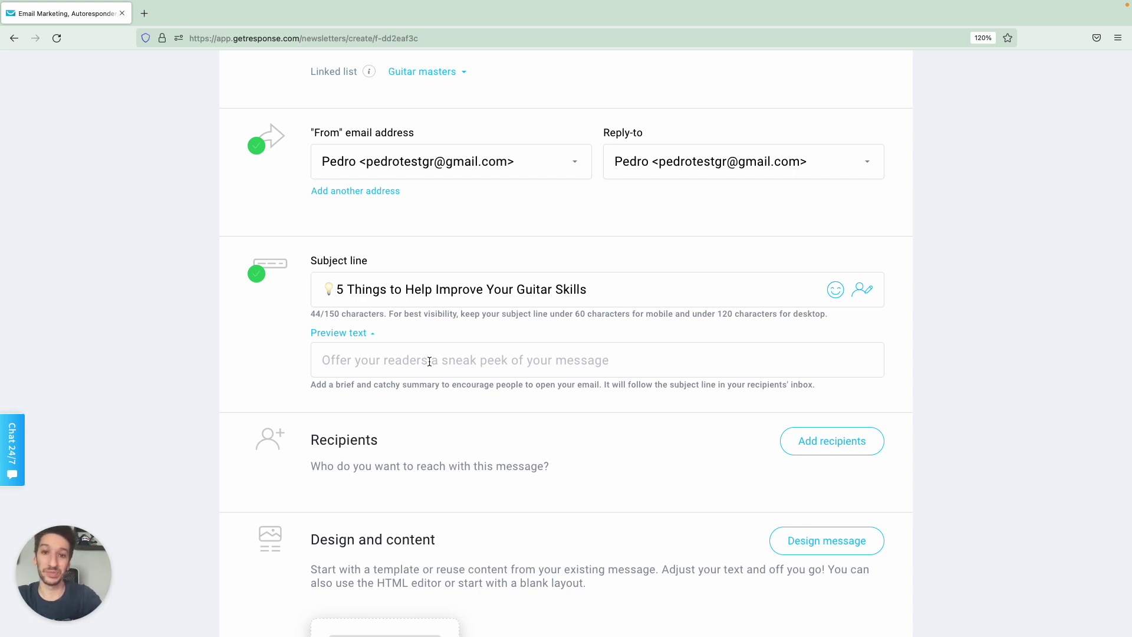
pyautogui.click(404, 361)
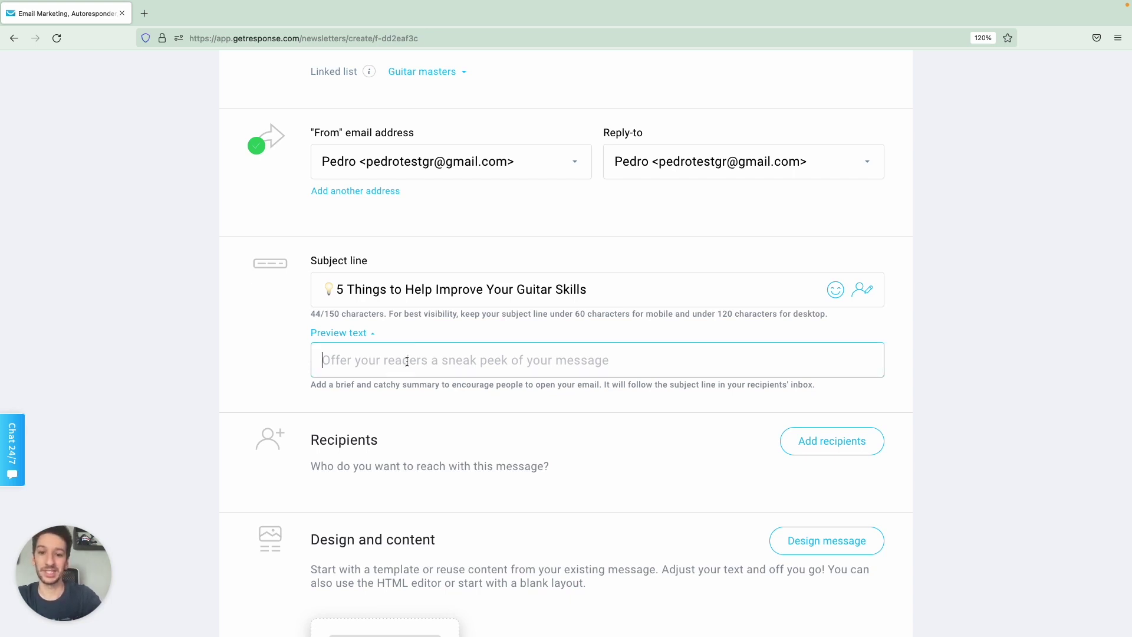
pyautogui.click(364, 333)
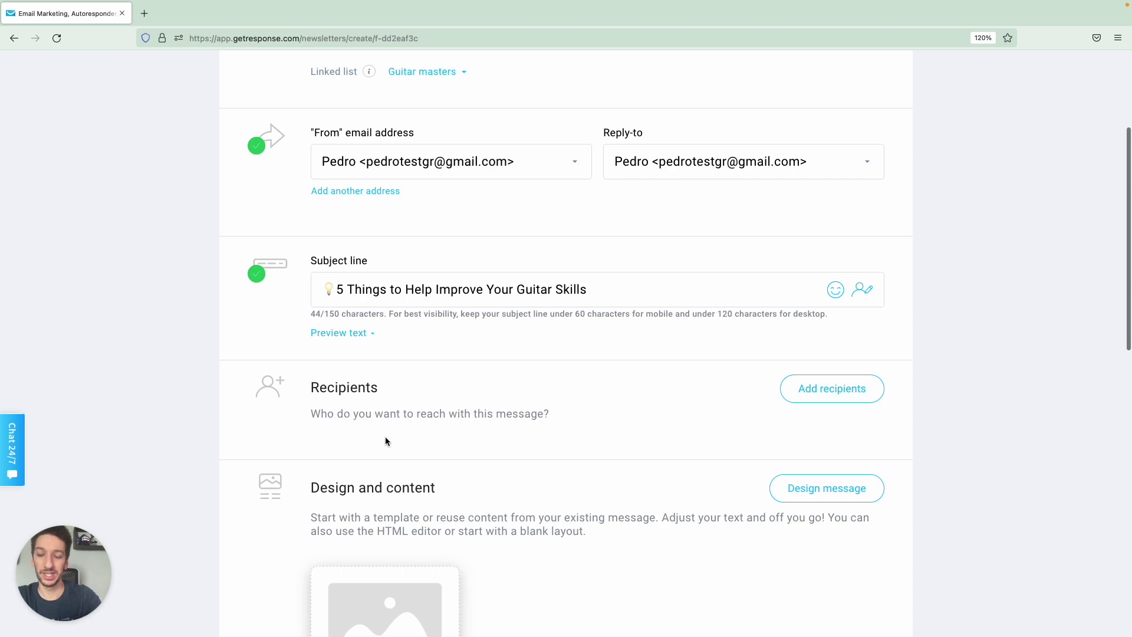
# Add the Guitar masters list (8 contacts) as the newsletter's recipients.
pyautogui.scroll(-2, 384, 436)
pyautogui.click(824, 303)
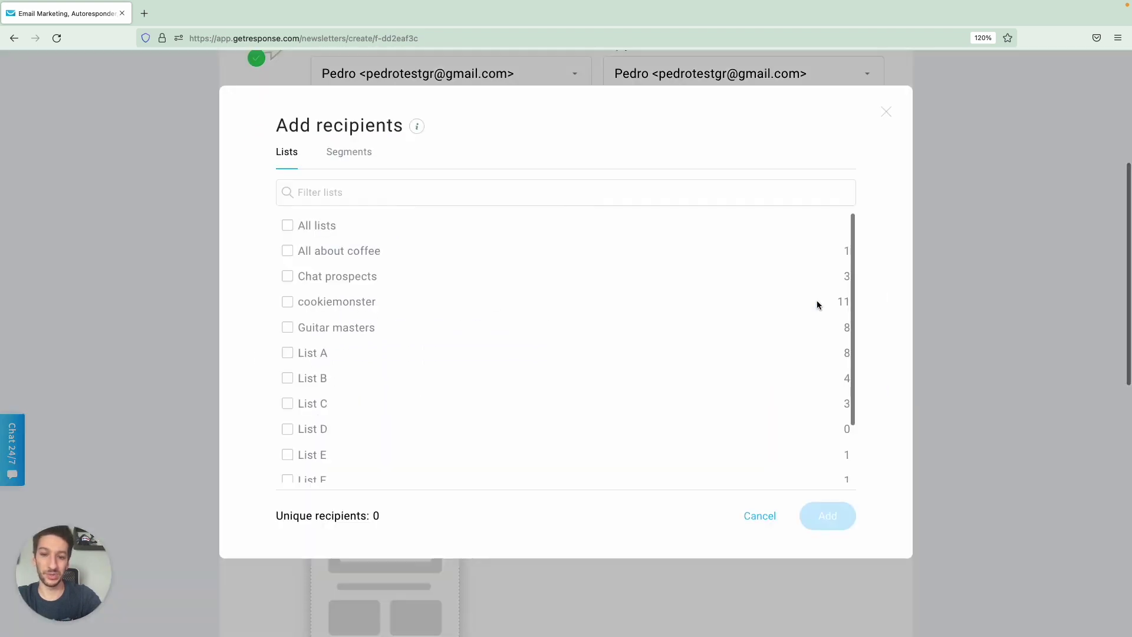
pyautogui.click(287, 327)
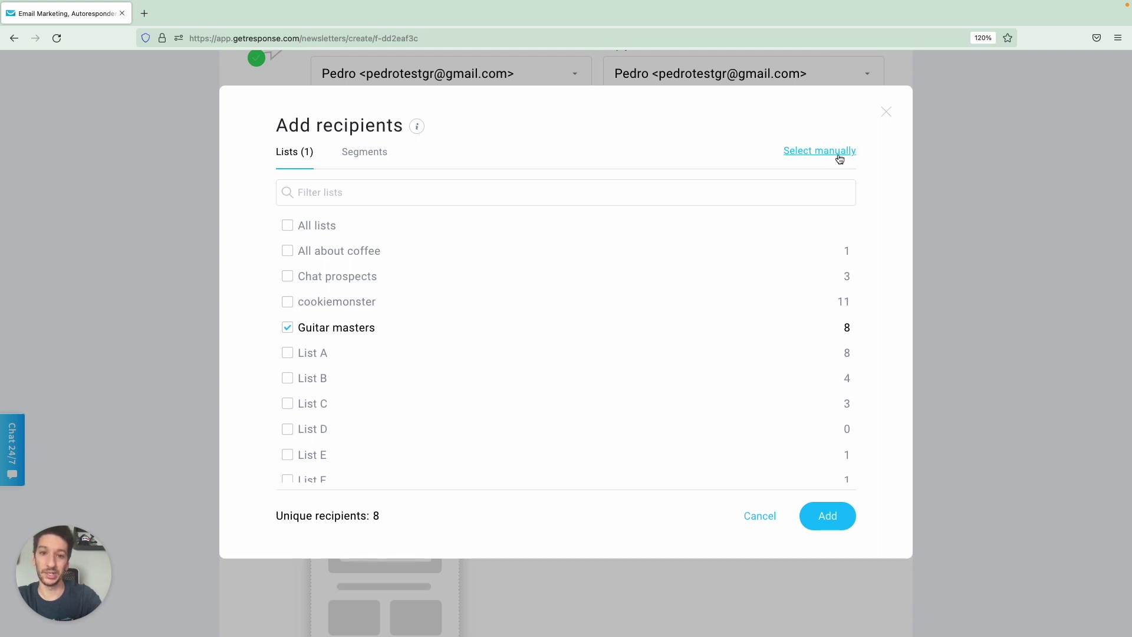
pyautogui.click(827, 517)
pyautogui.scroll(-3, 616, 373)
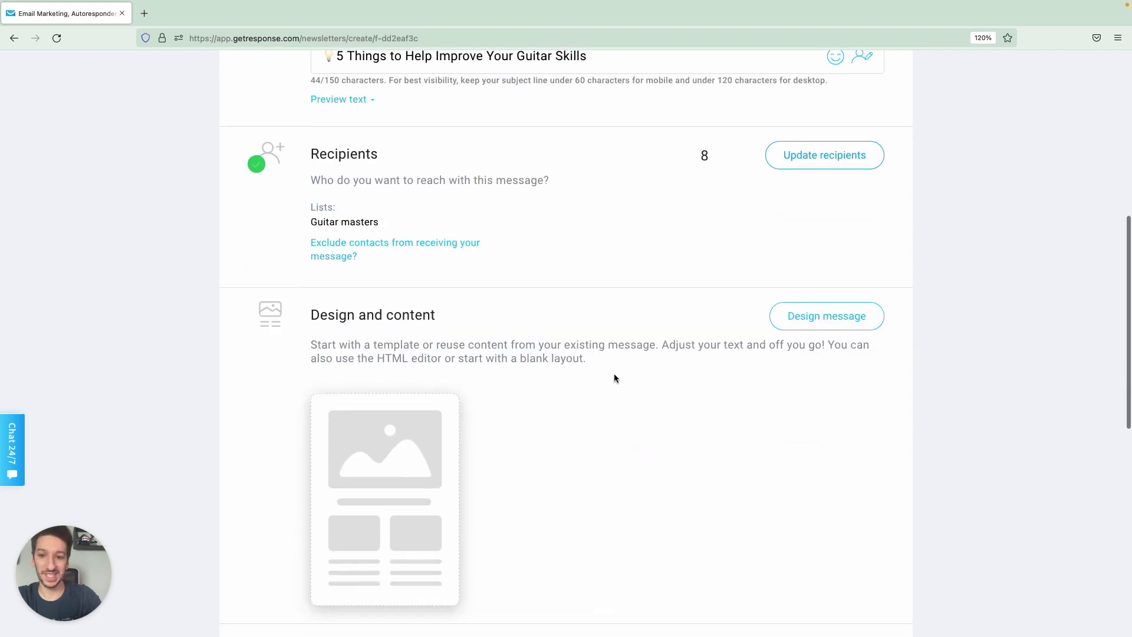
# Browse the predesigned templates in Design message and build the email from Pro Tips.
pyautogui.click(362, 498)
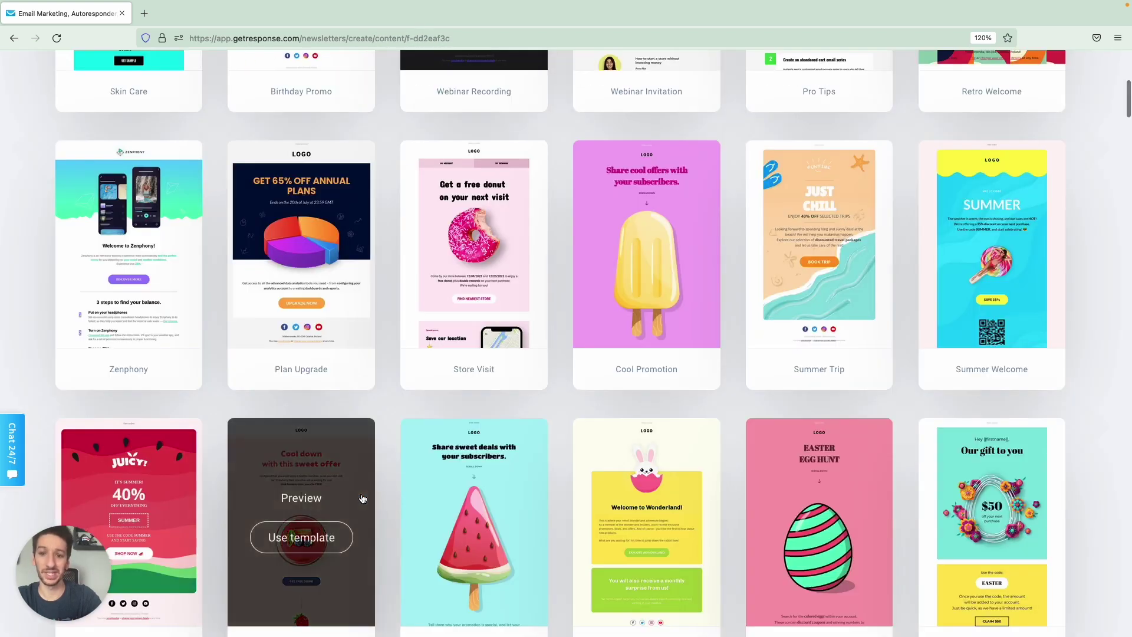
pyautogui.scroll(7, 398, 379)
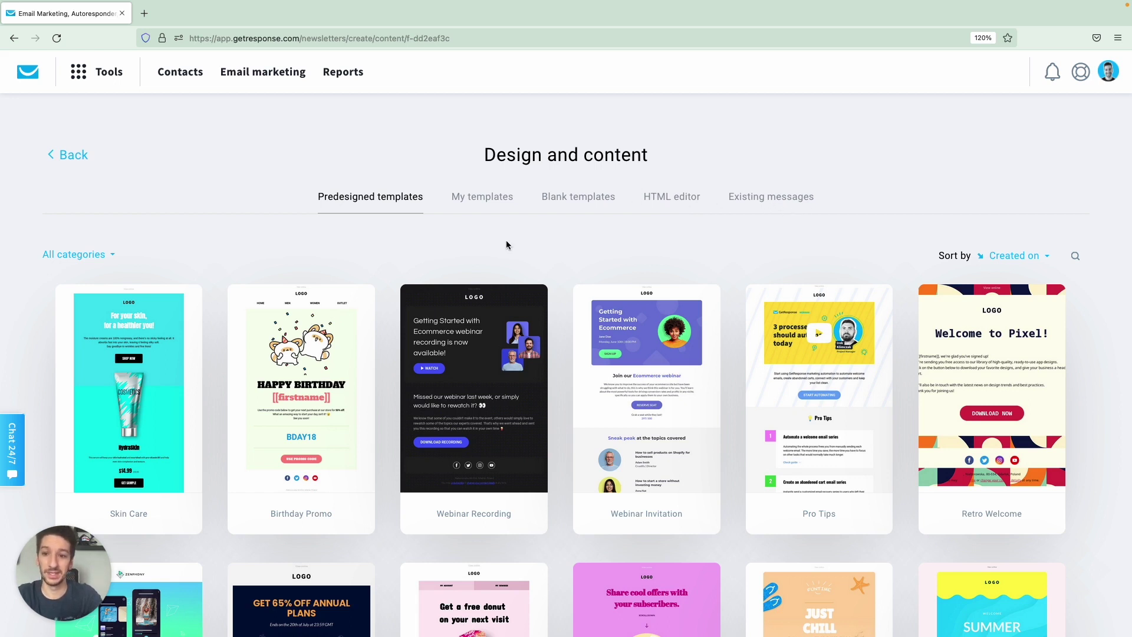
pyautogui.scroll(-1, 459, 249)
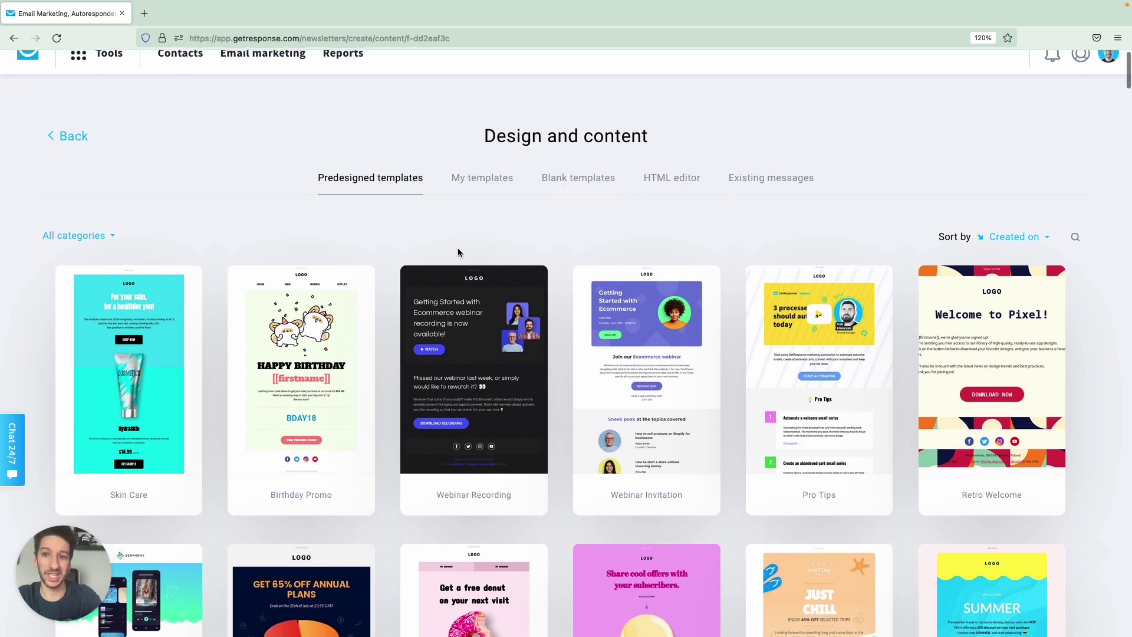
pyautogui.scroll(1, 459, 249)
pyautogui.scroll(-3, 458, 250)
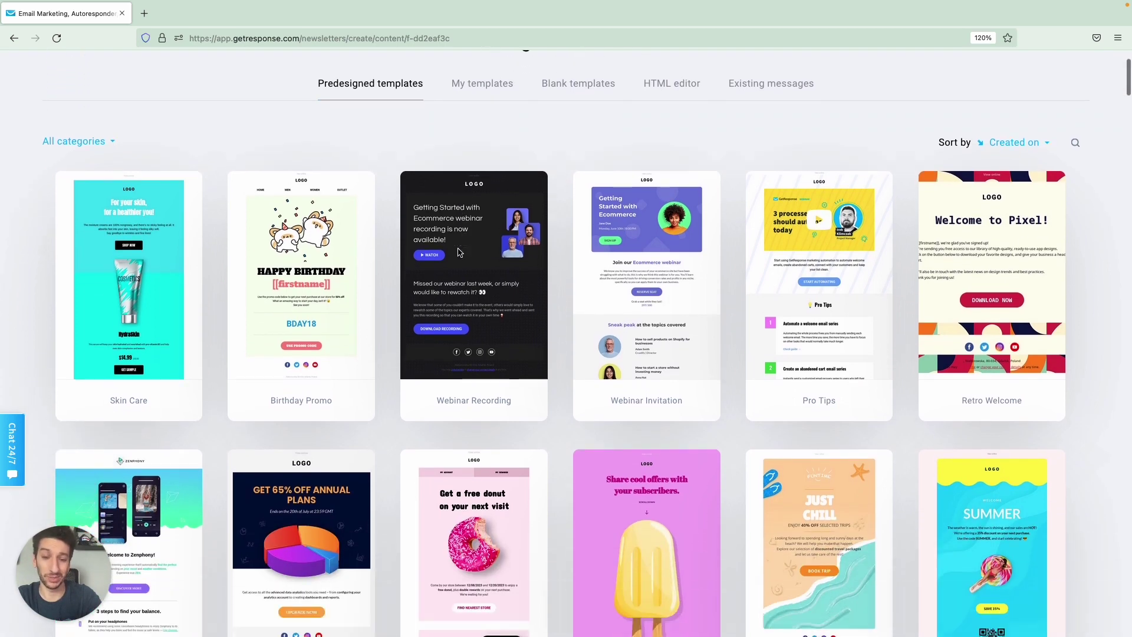
pyautogui.scroll(3, 495, 236)
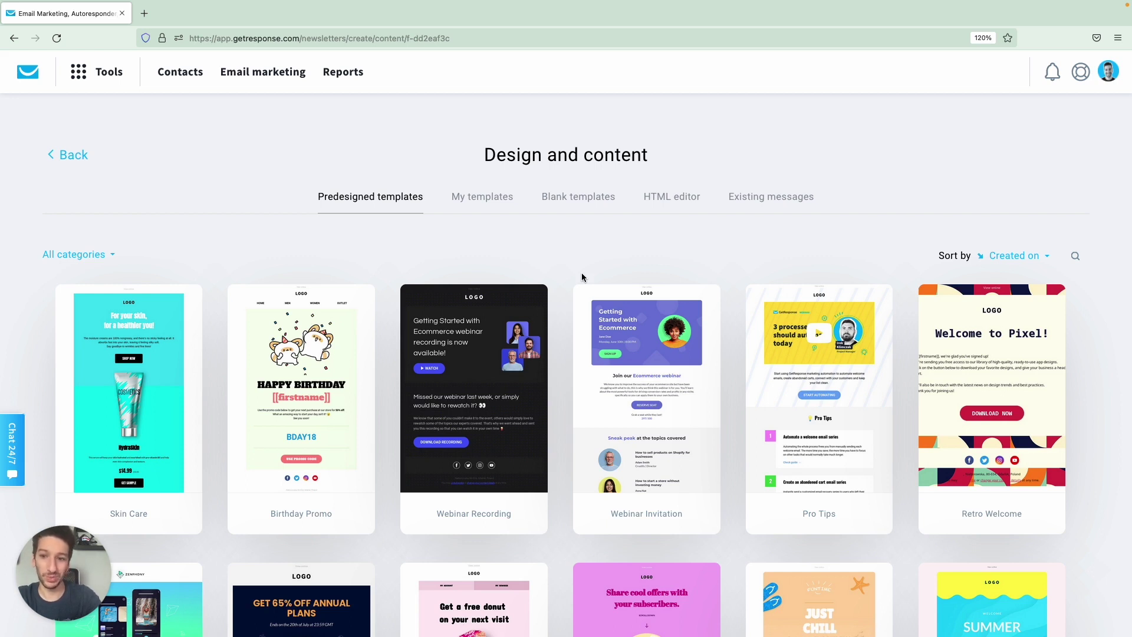
pyautogui.moveTo(840, 417)
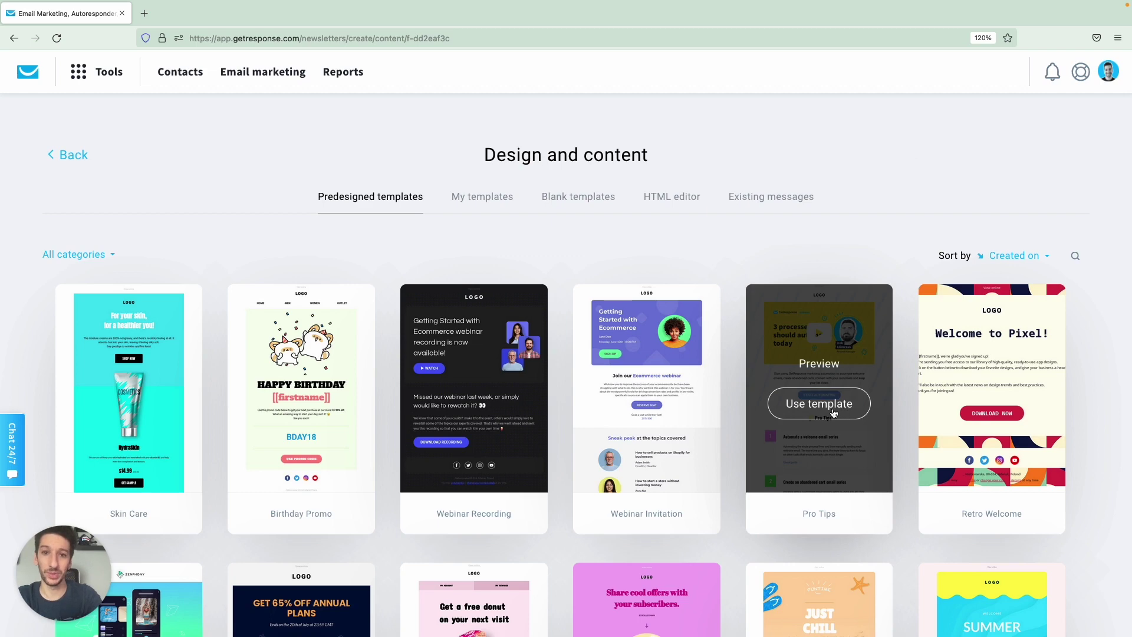
pyautogui.click(833, 408)
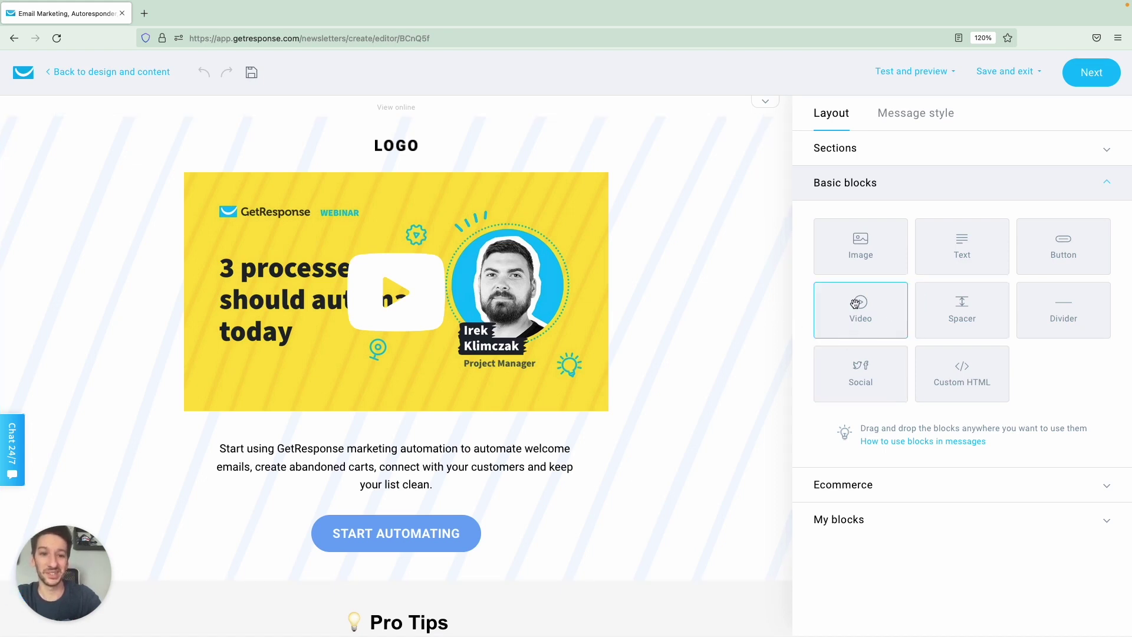
# Add an image block below the video banner holding a cartoon cat GIF.
pyautogui.moveTo(869, 257); pyautogui.dragTo(442, 455)
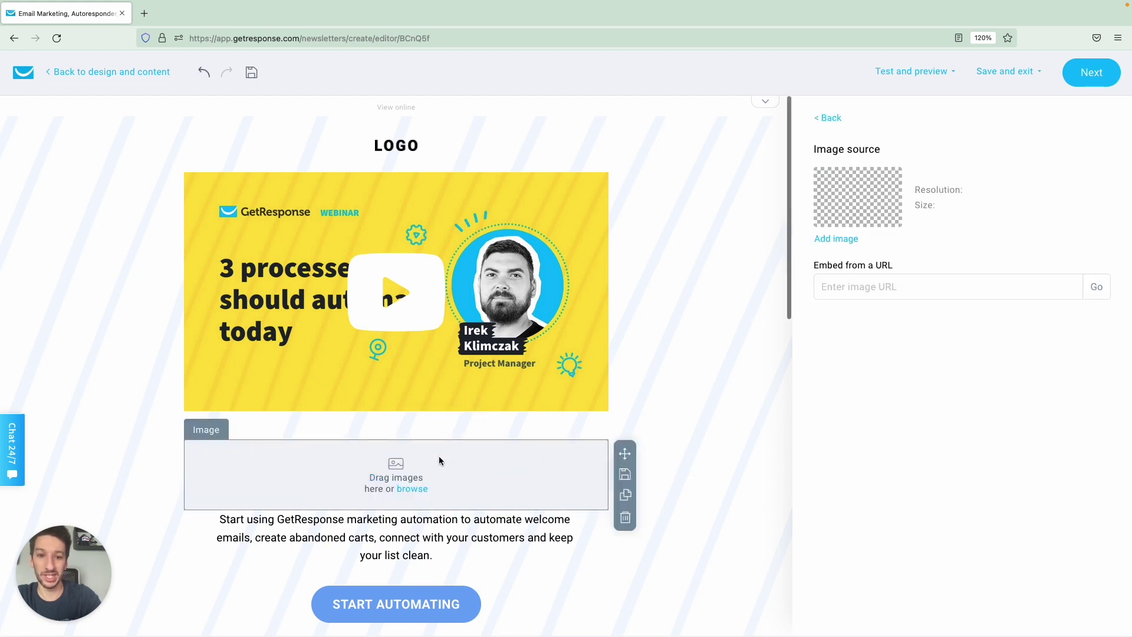
pyautogui.click(830, 239)
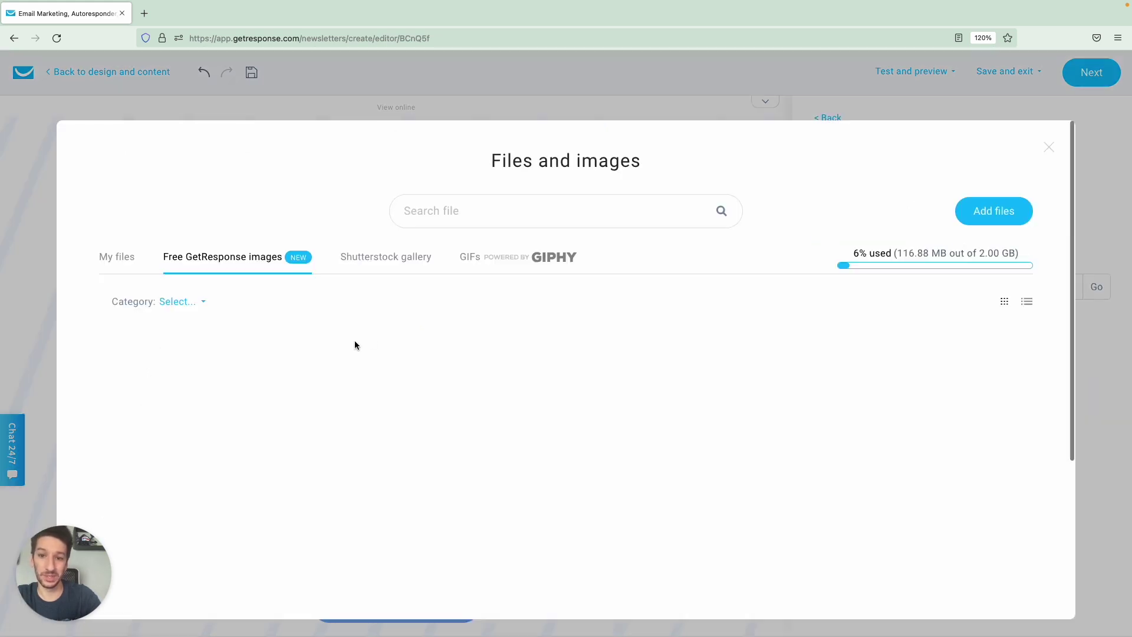
pyautogui.click(485, 263)
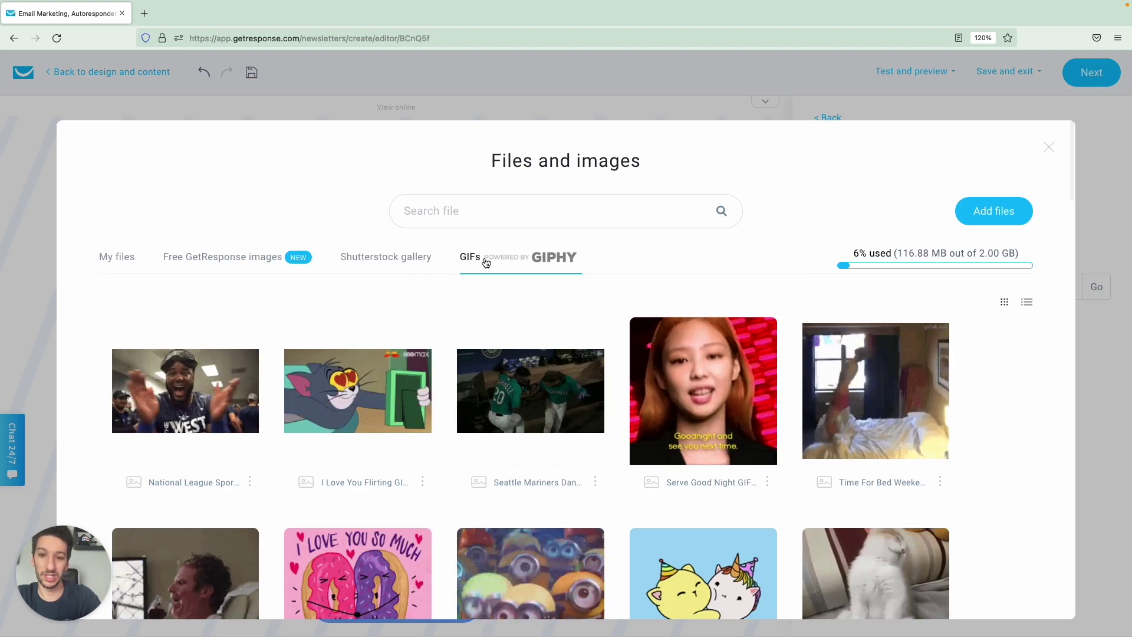
pyautogui.moveTo(309, 408)
pyautogui.click(349, 401)
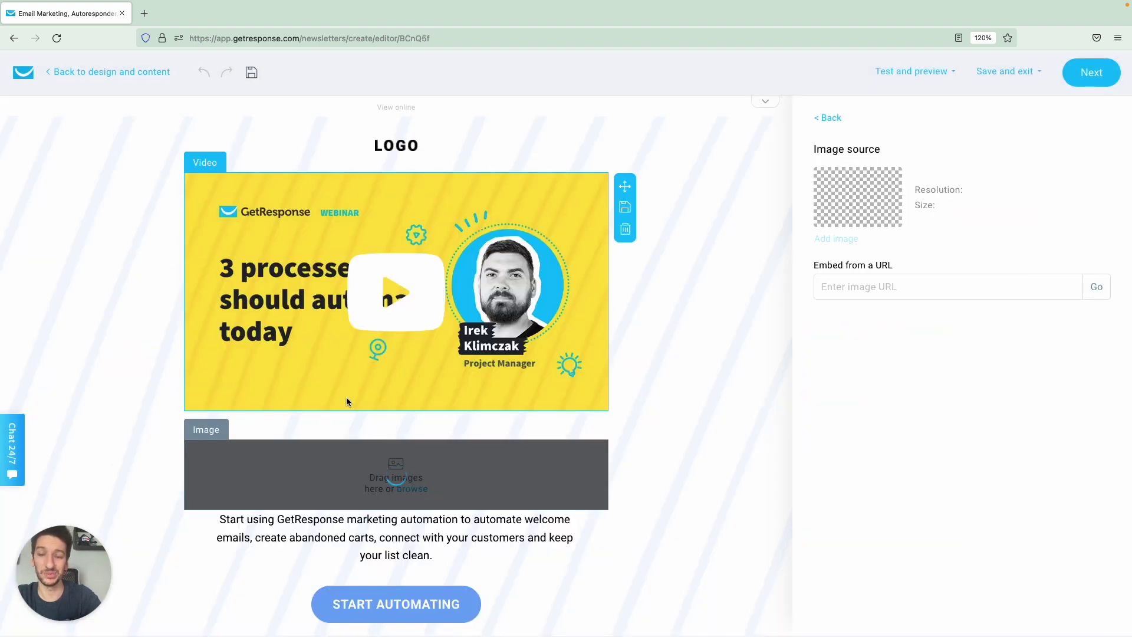
pyautogui.scroll(-2, 622, 267)
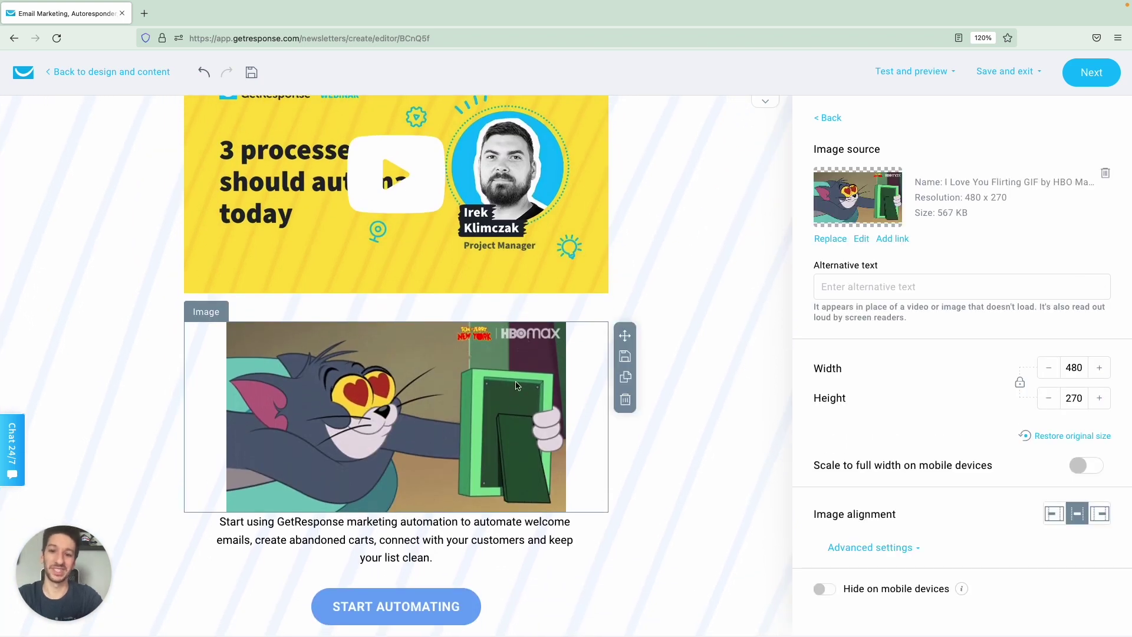
# Delete the GIF block, test undo and redo, then remove the image block.
pyautogui.click(625, 401)
pyautogui.scroll(2, 619, 357)
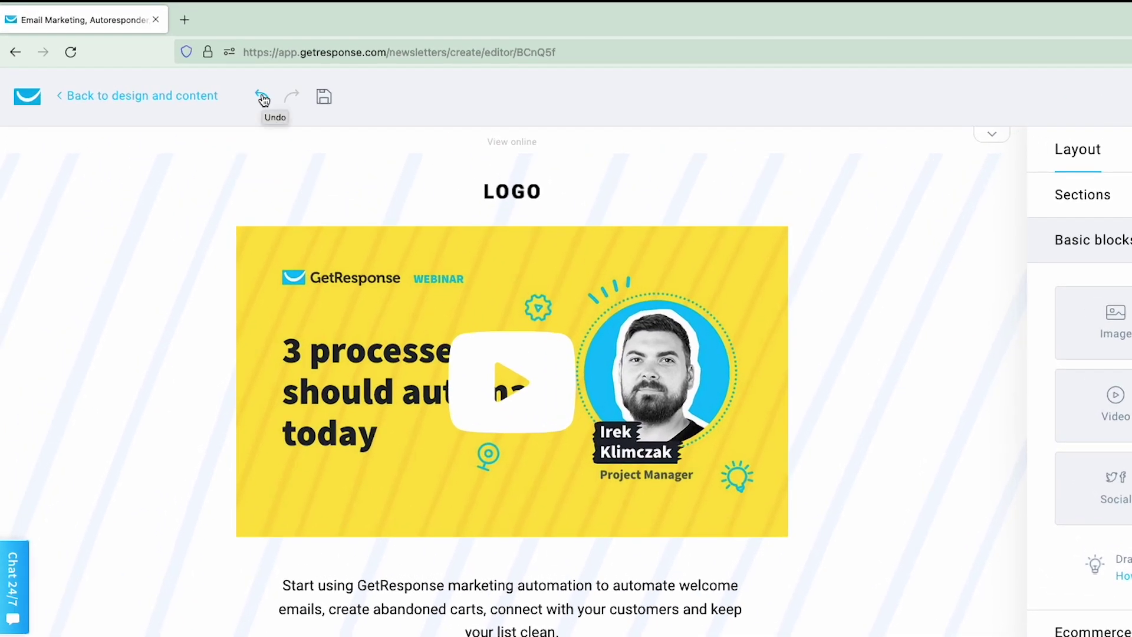
pyautogui.click(263, 100)
pyautogui.click(292, 98)
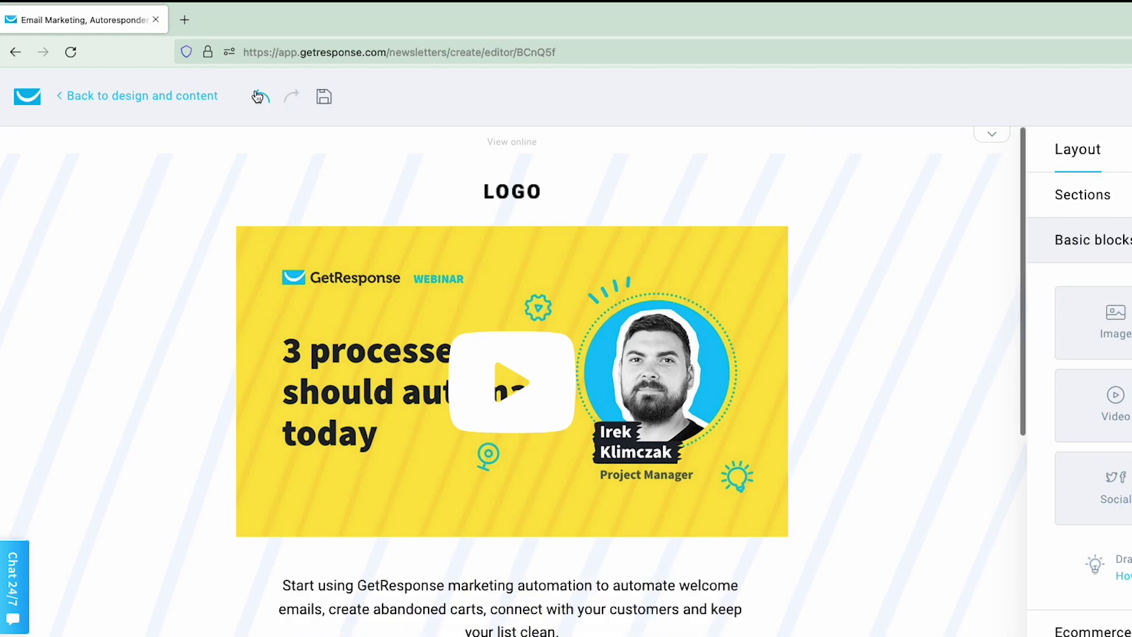
pyautogui.click(262, 98)
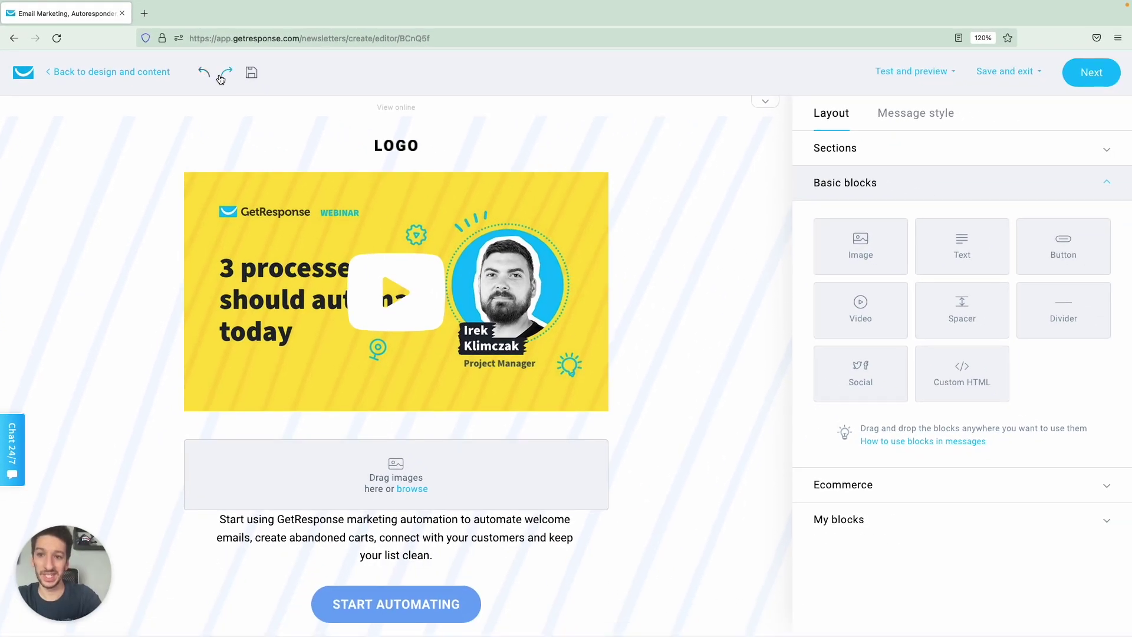
pyautogui.click(221, 78)
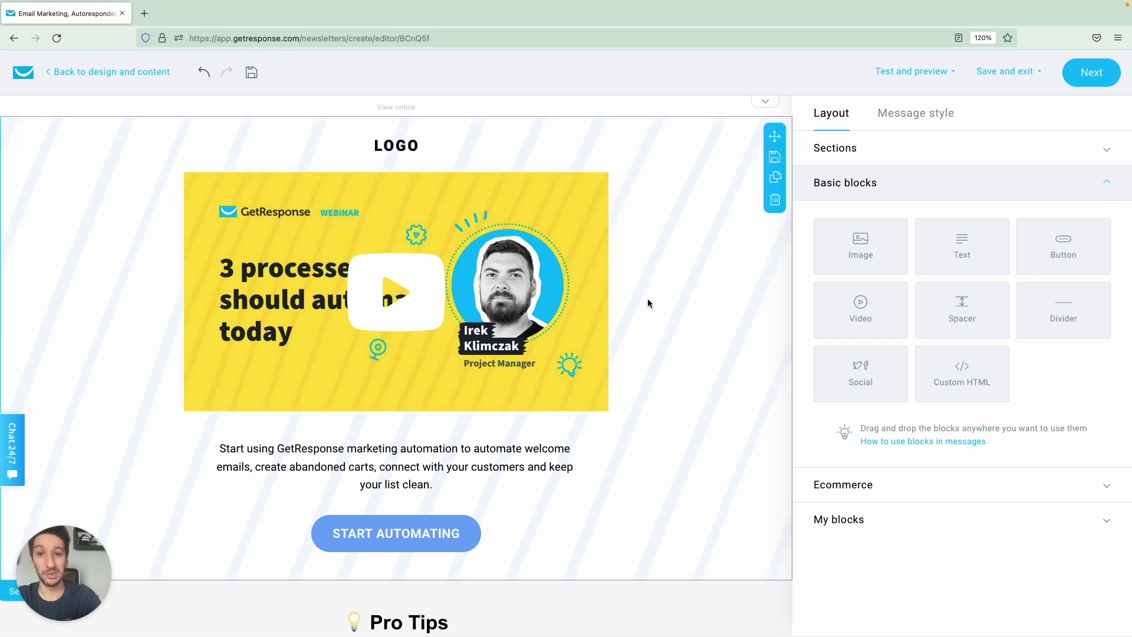
# Delete the video banner from the email.
pyautogui.click(444, 327)
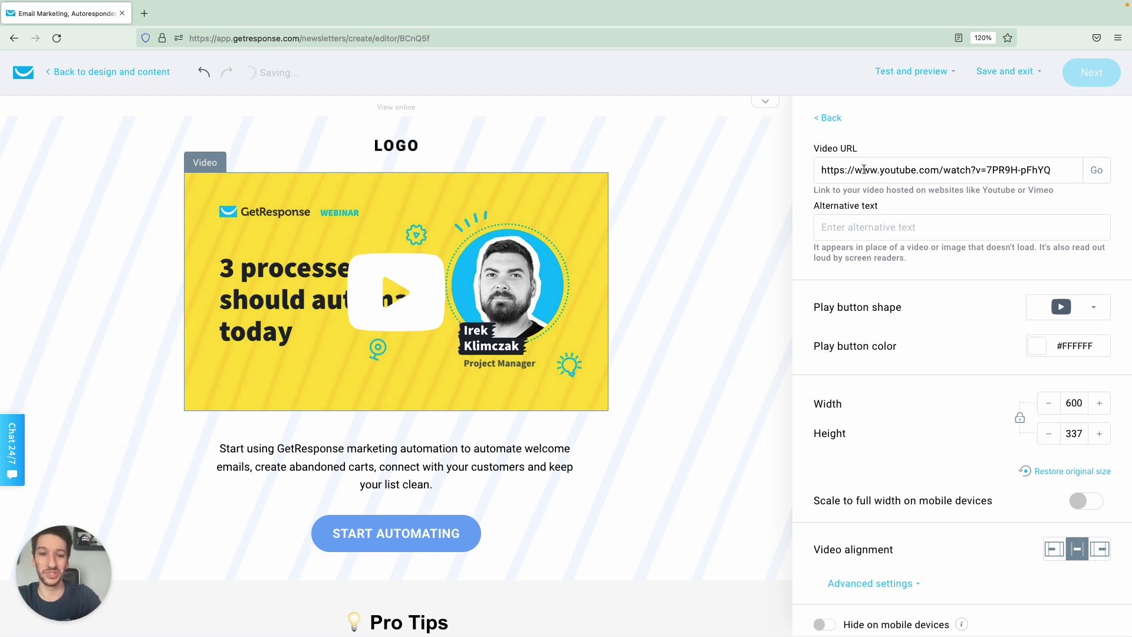
pyautogui.click(828, 117)
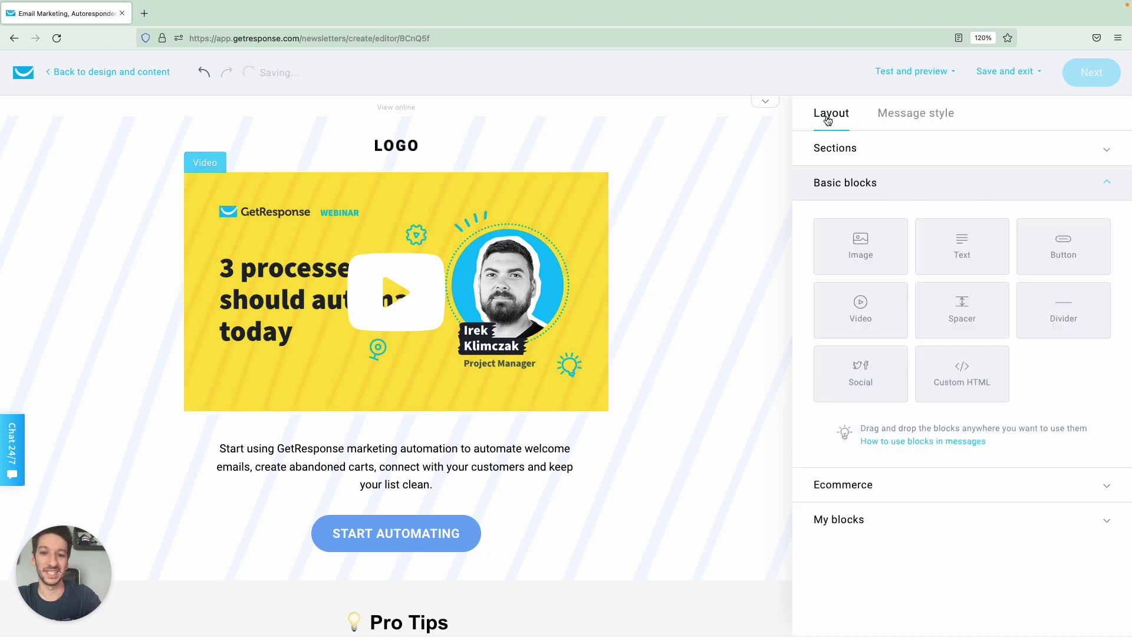
pyautogui.click(547, 307)
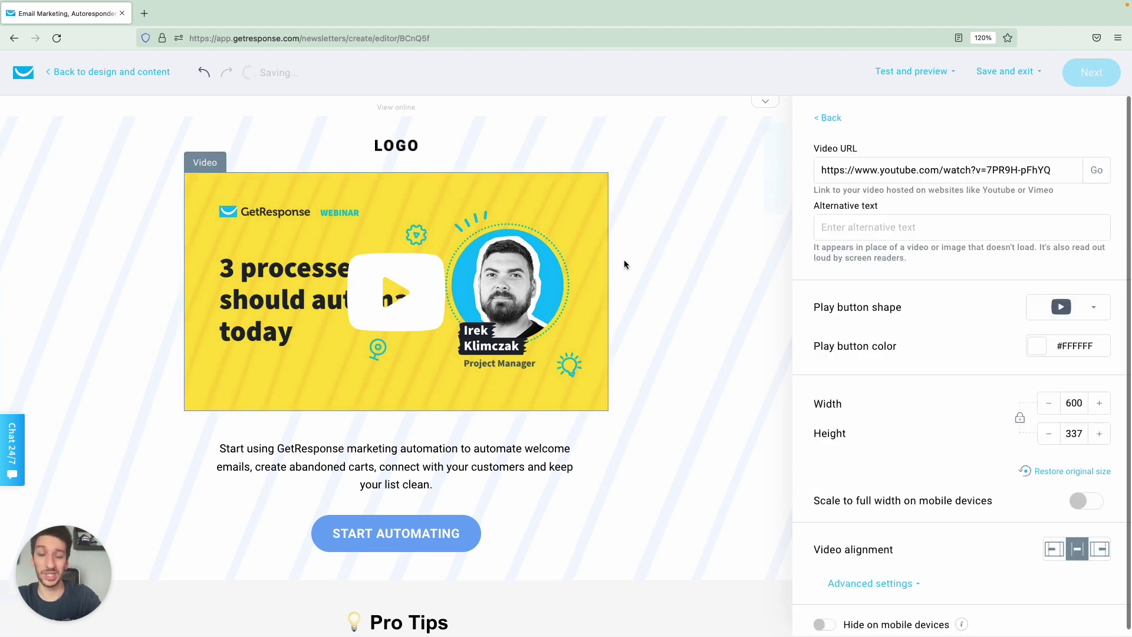
pyautogui.click(625, 230)
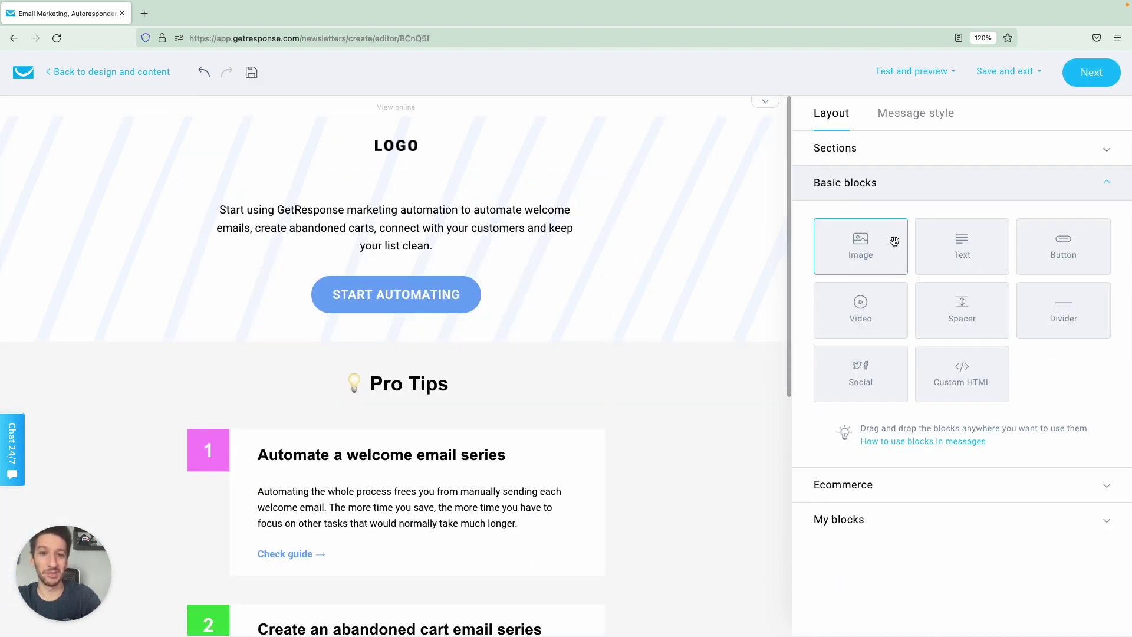
# Add an image block below the LOGO with the Guitar Shred Sticker GIF from a 'guitar transparent' search.
pyautogui.moveTo(883, 253); pyautogui.dragTo(463, 195)
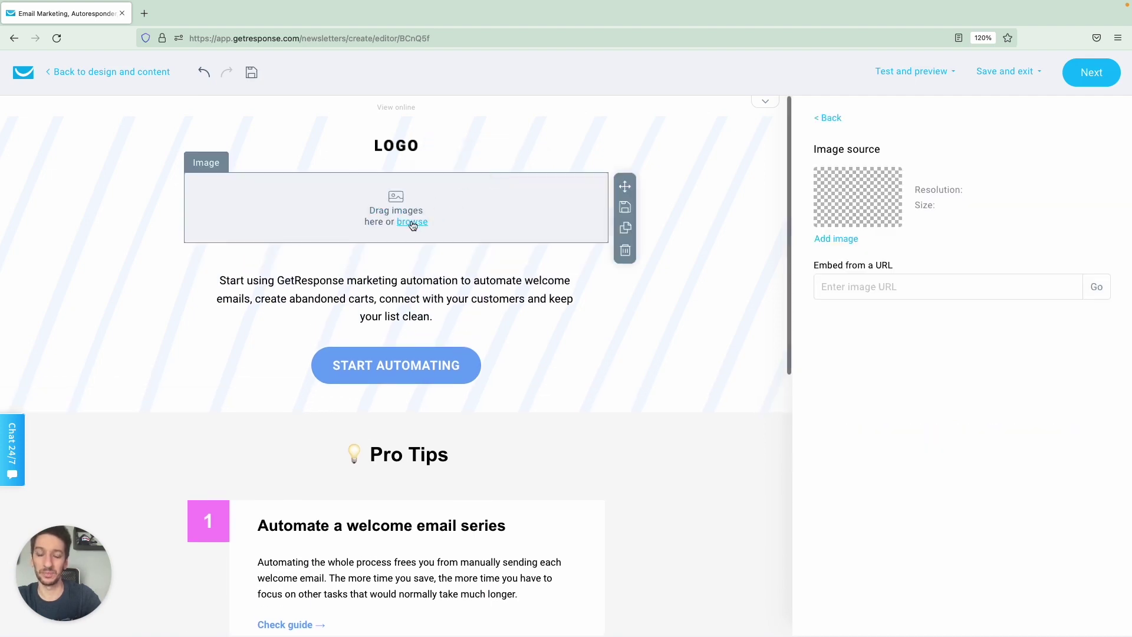
pyautogui.click(412, 222)
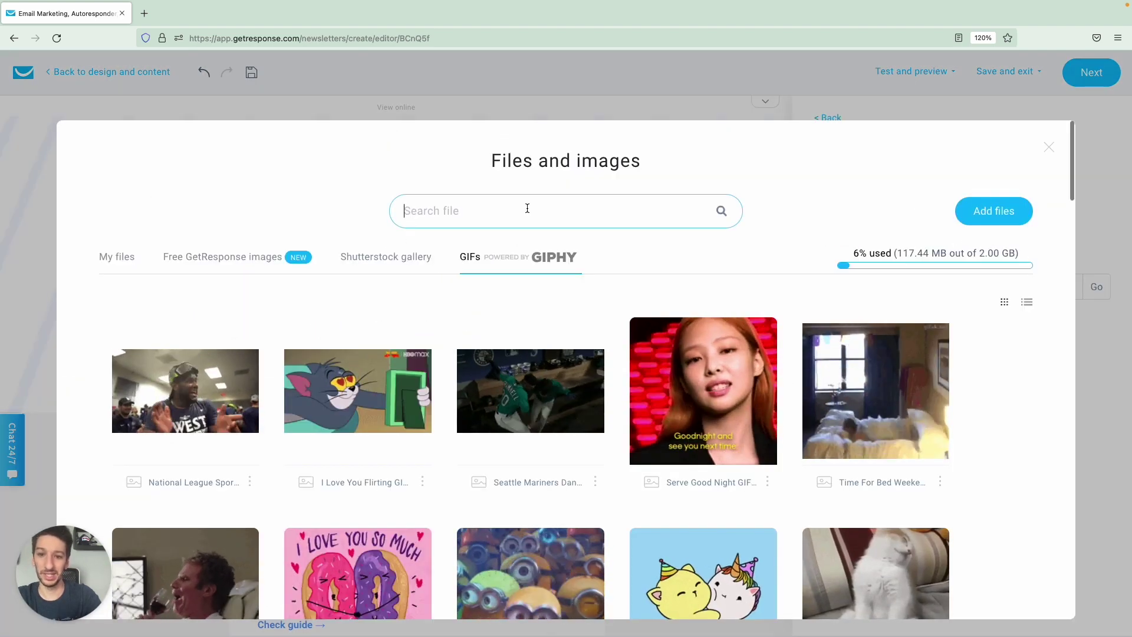
pyautogui.write('guitar tra')
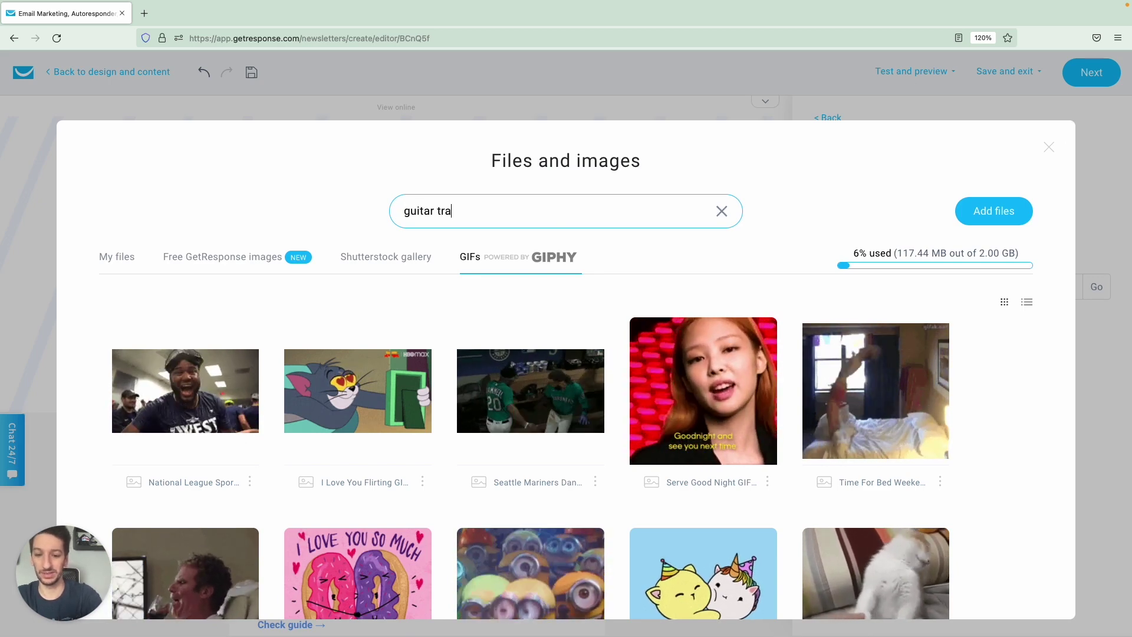
pyautogui.write('nsparent')
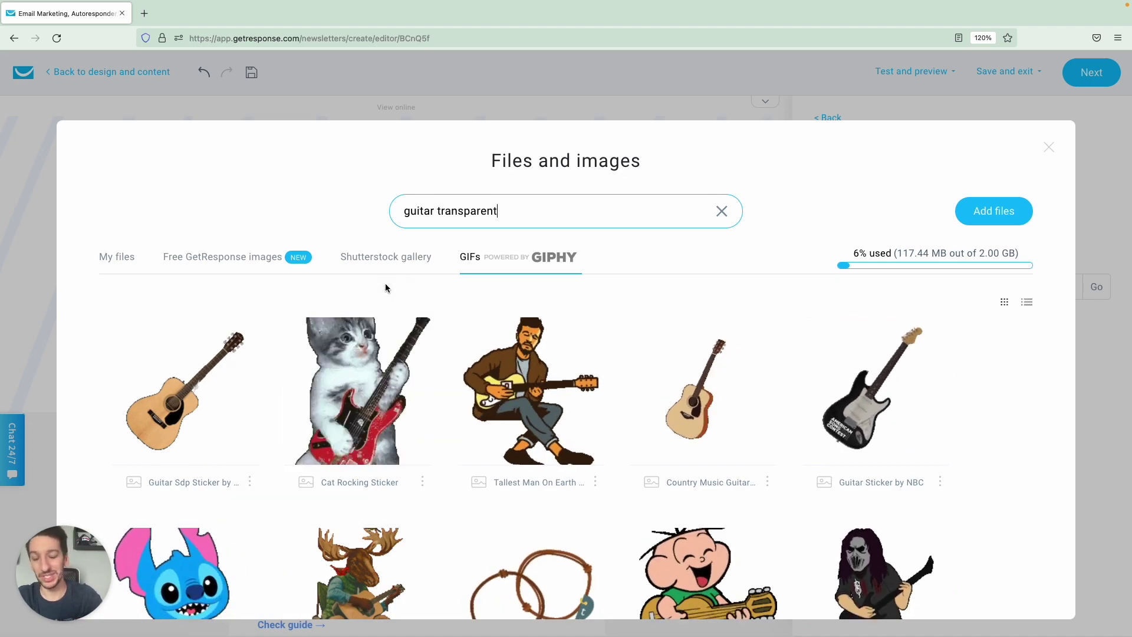
pyautogui.scroll(-6, 387, 287)
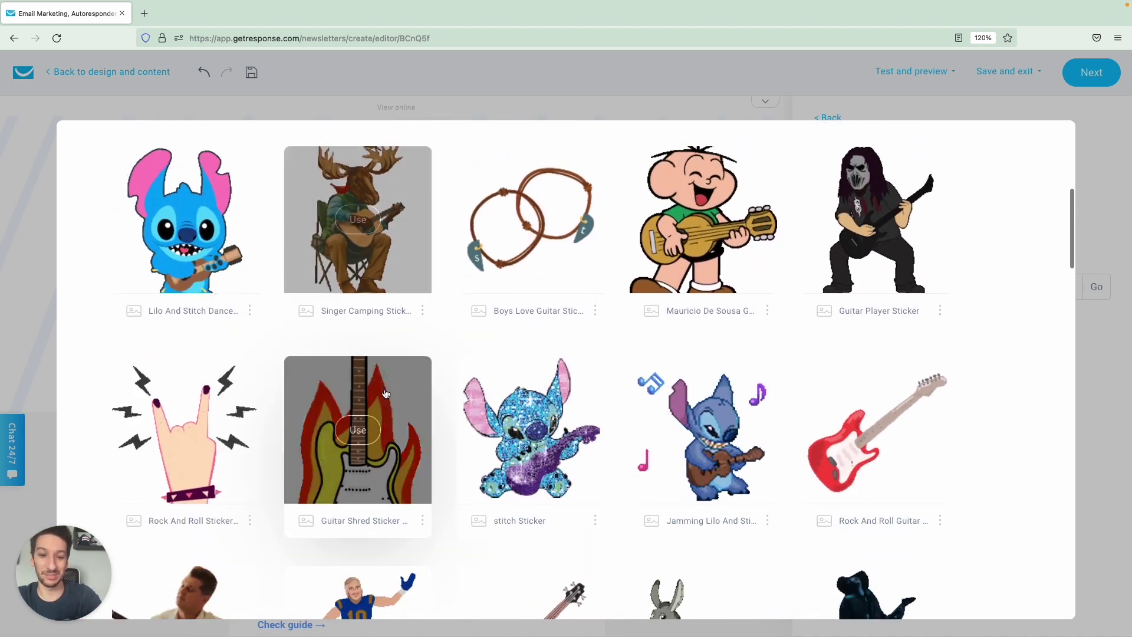
pyautogui.click(358, 426)
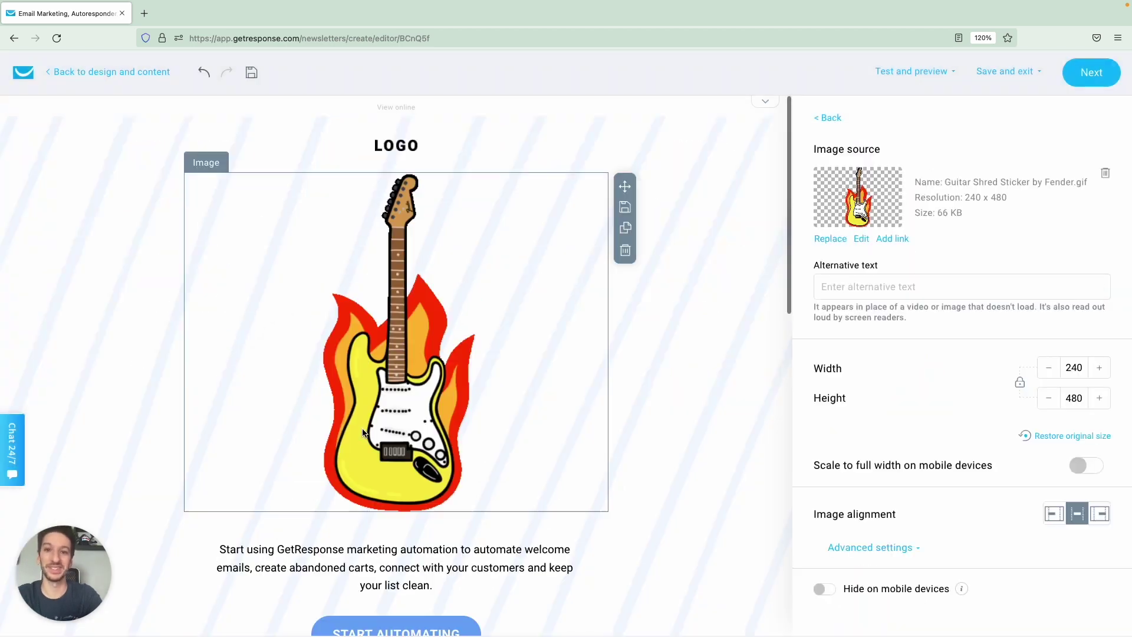
pyautogui.click(678, 343)
pyautogui.scroll(2, 679, 344)
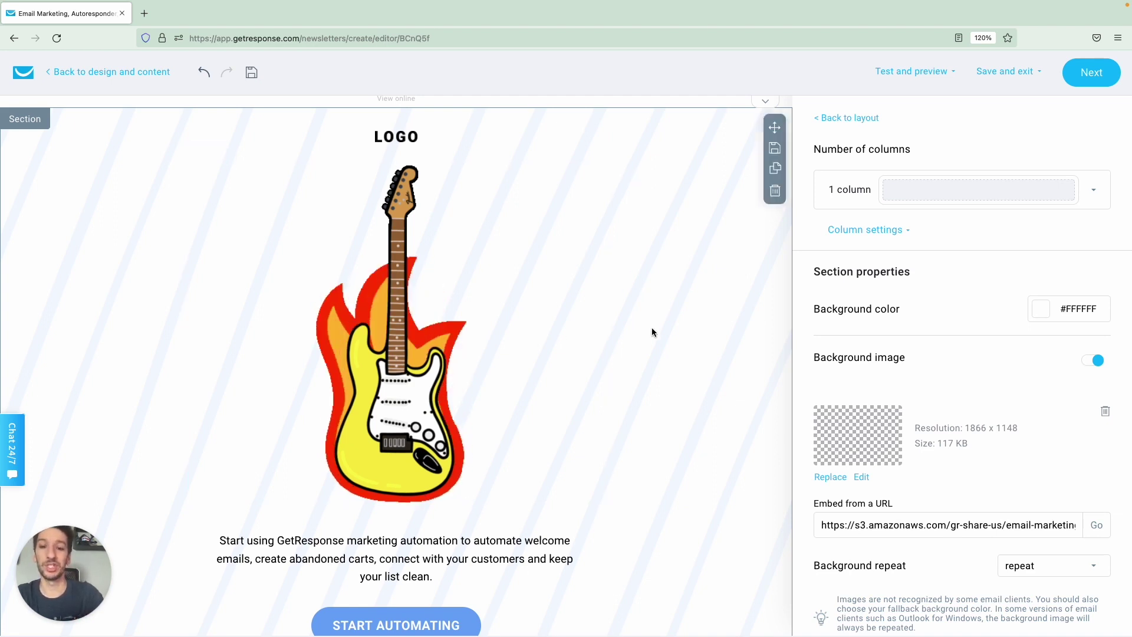
pyautogui.click(567, 328)
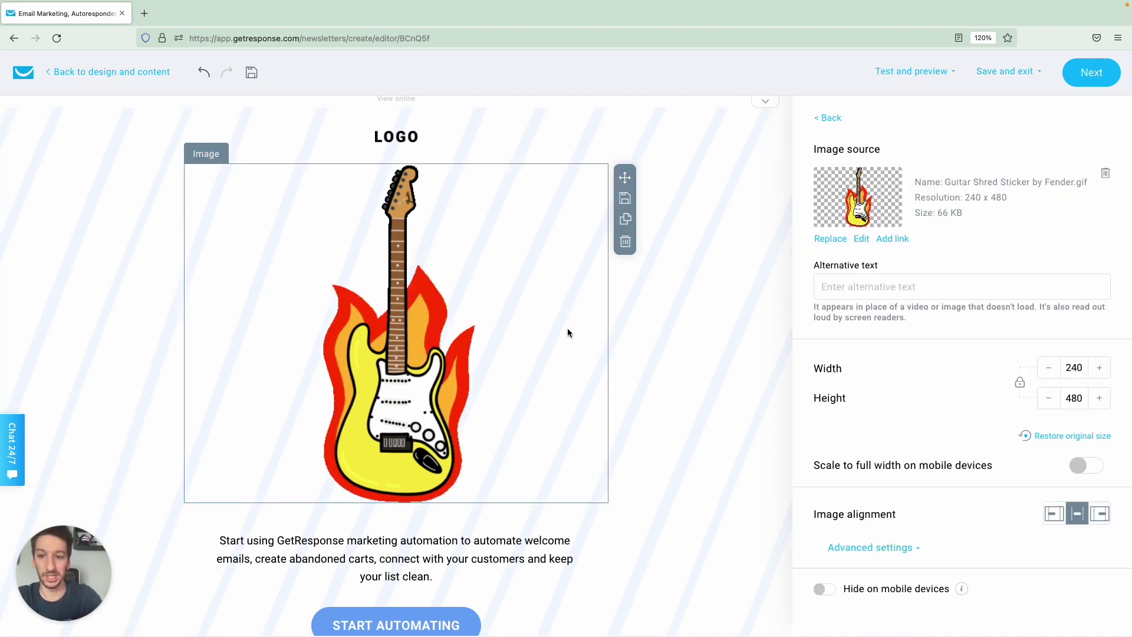
pyautogui.scroll(-1, 471, 328)
pyautogui.scroll(-3, 470, 328)
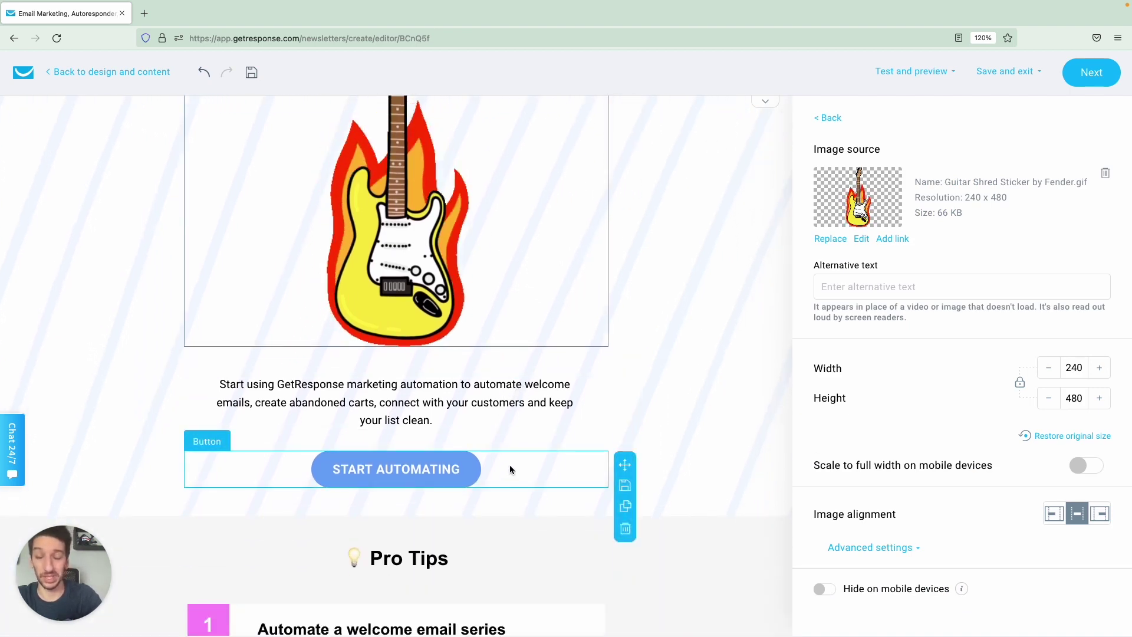
pyautogui.scroll(4, 509, 470)
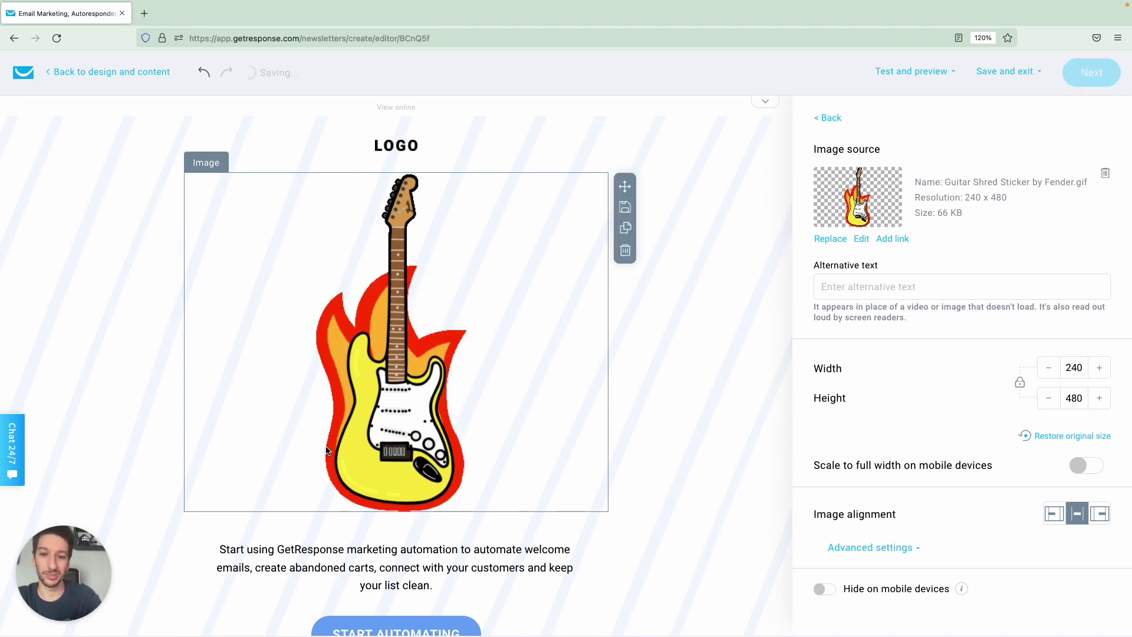
pyautogui.click(891, 240)
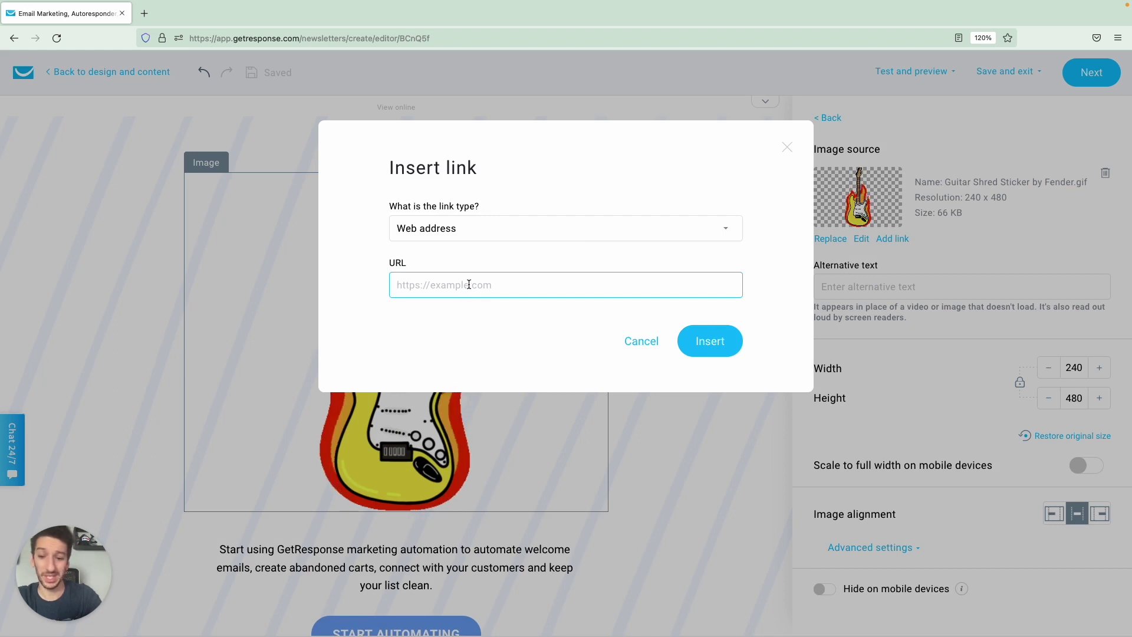
pyautogui.write('www')
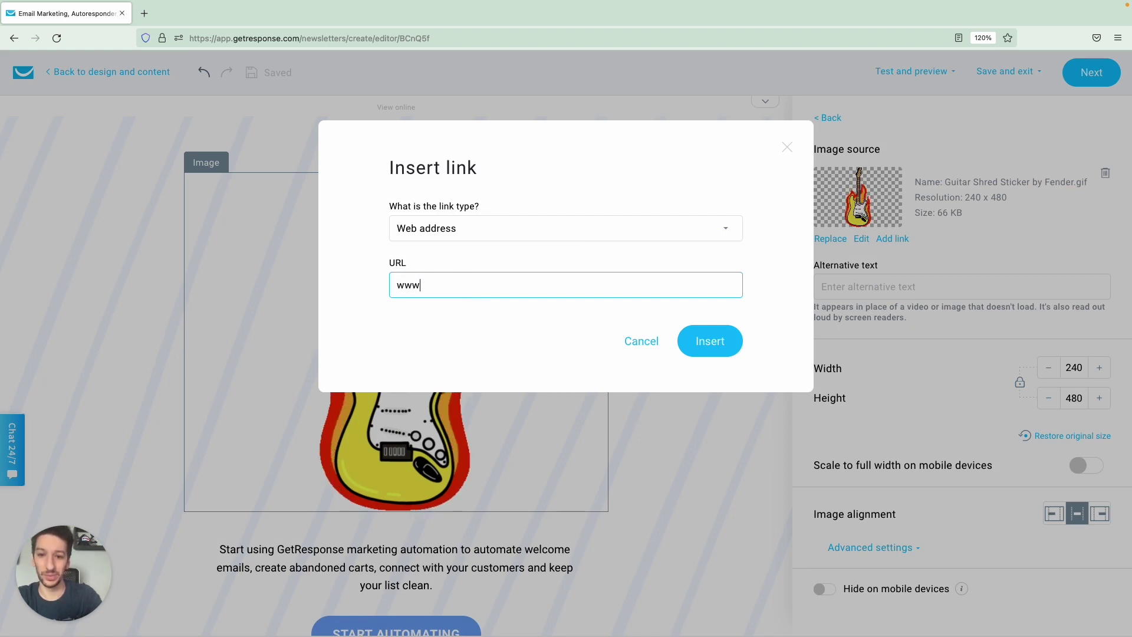
pyautogui.write('.getresponse.com')
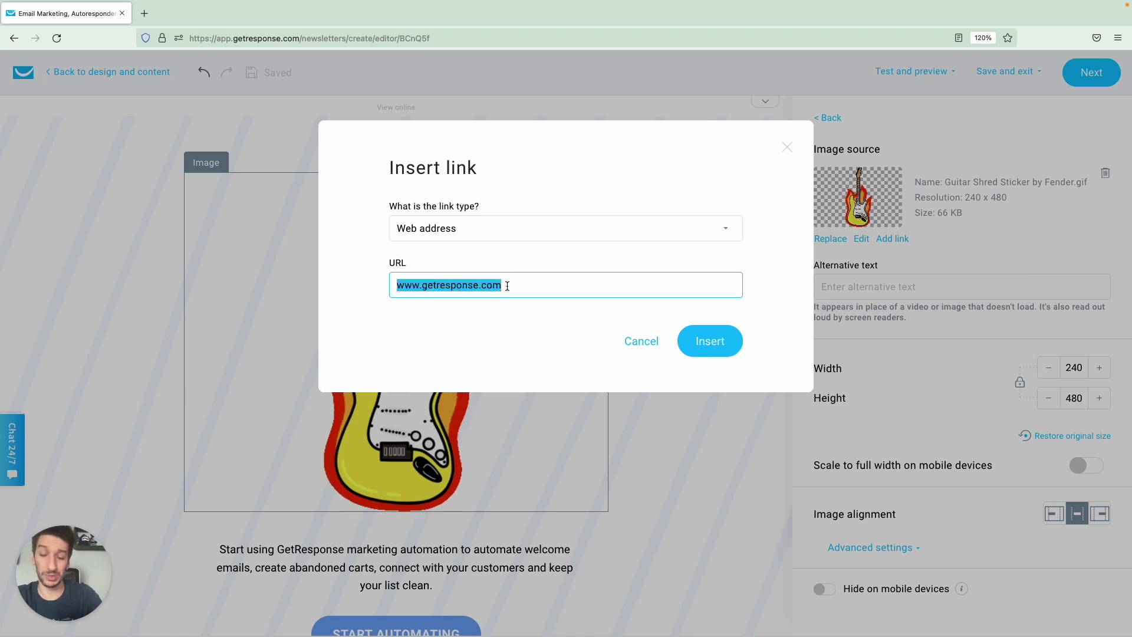
pyautogui.click(716, 353)
pyautogui.scroll(-2, 665, 385)
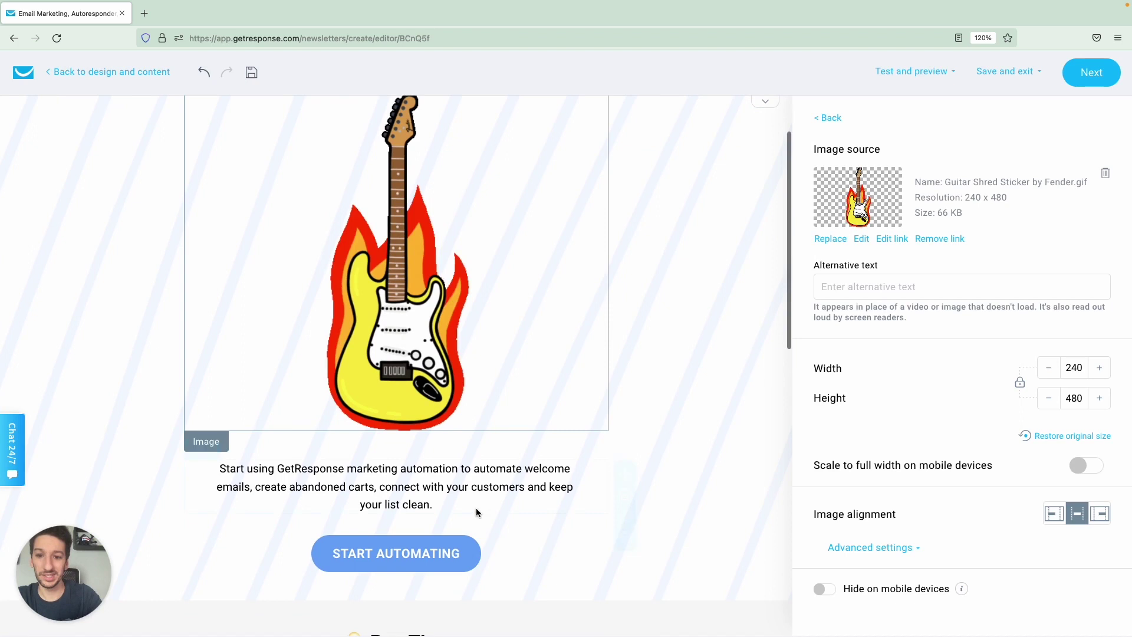
pyautogui.click(472, 549)
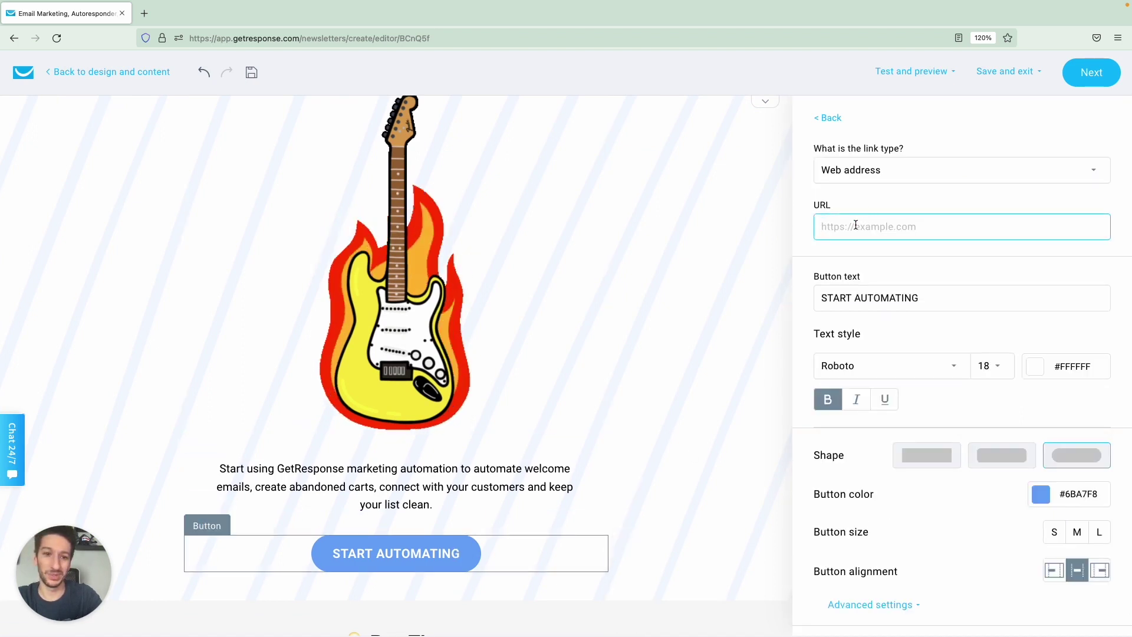
pyautogui.write('www.getresponse.com')
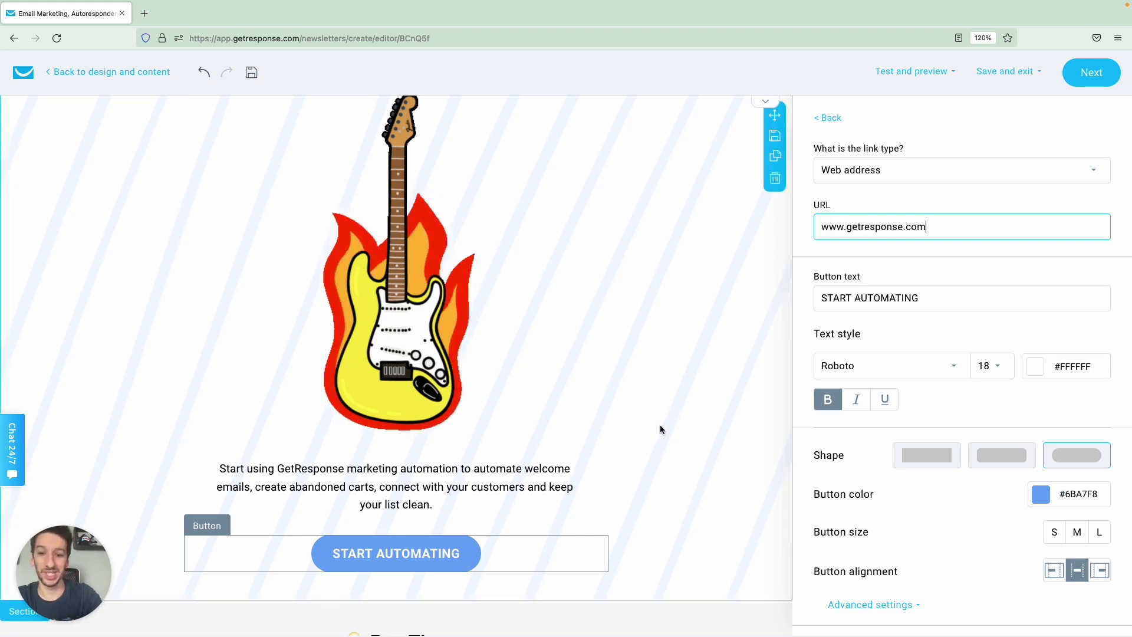
pyautogui.doubleClick(882, 299)
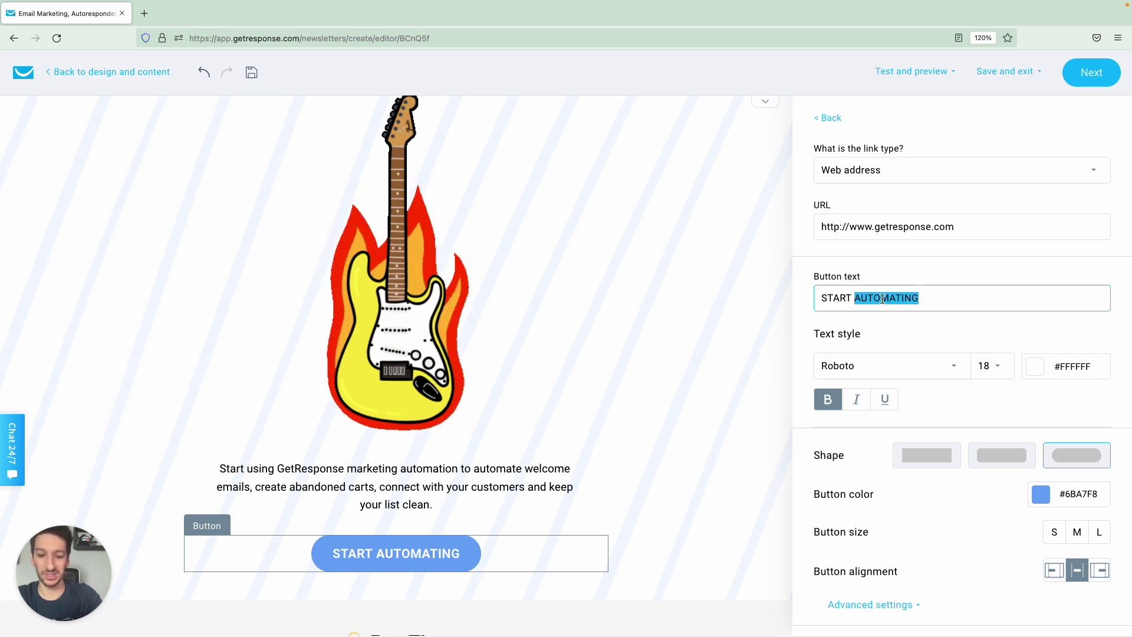
pyautogui.write('LESSONS')
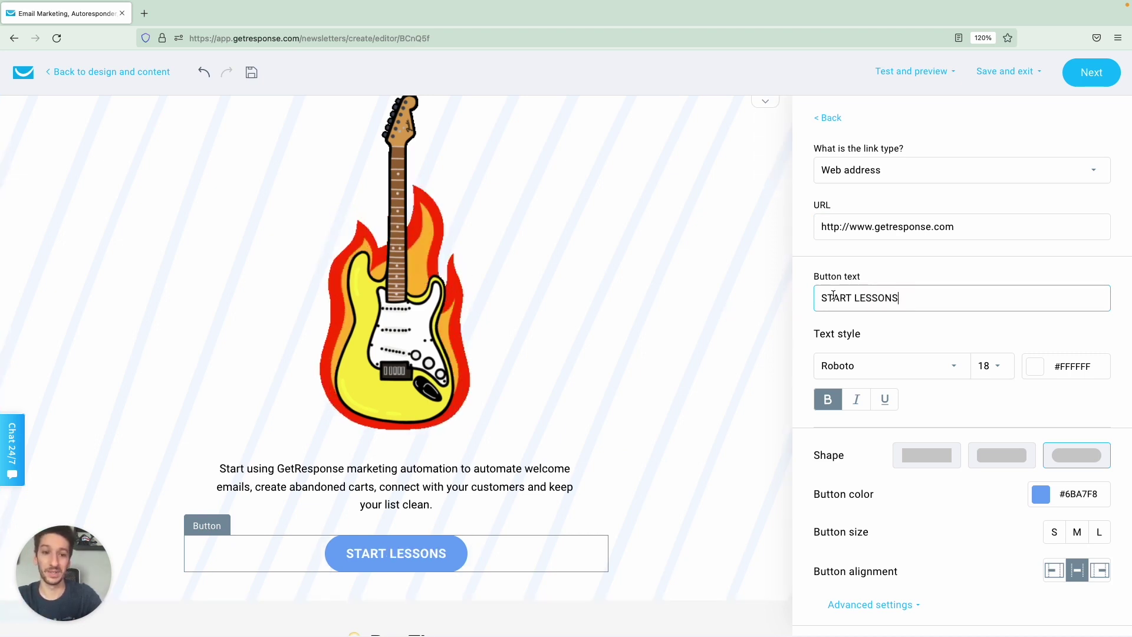
pyautogui.tripleClick(864, 298)
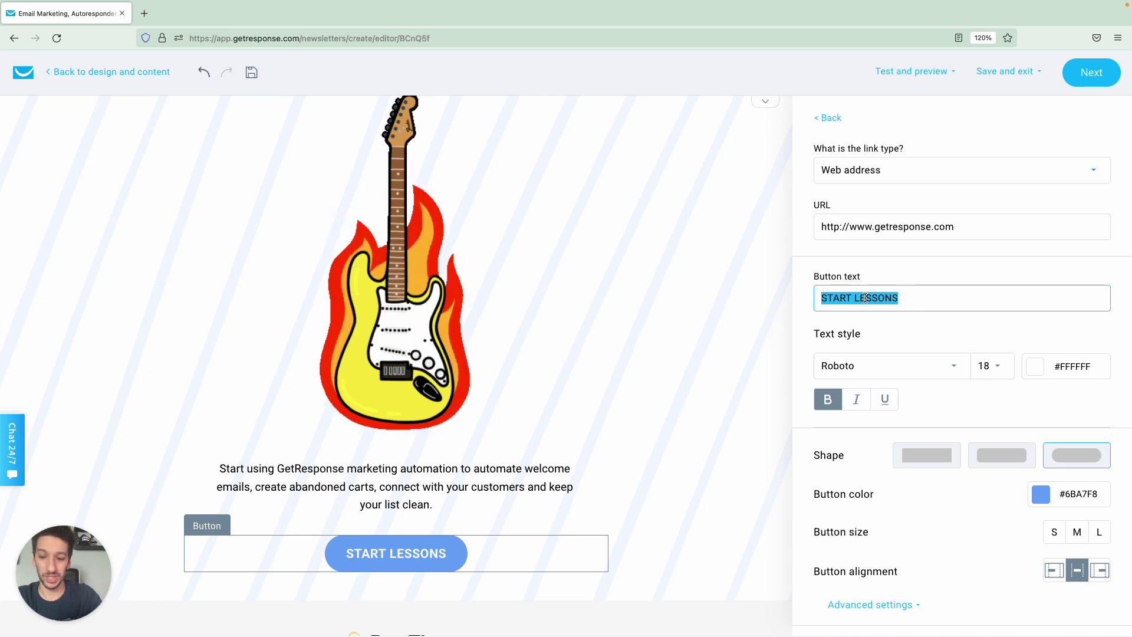
pyautogui.write('LEARN GUITAR')
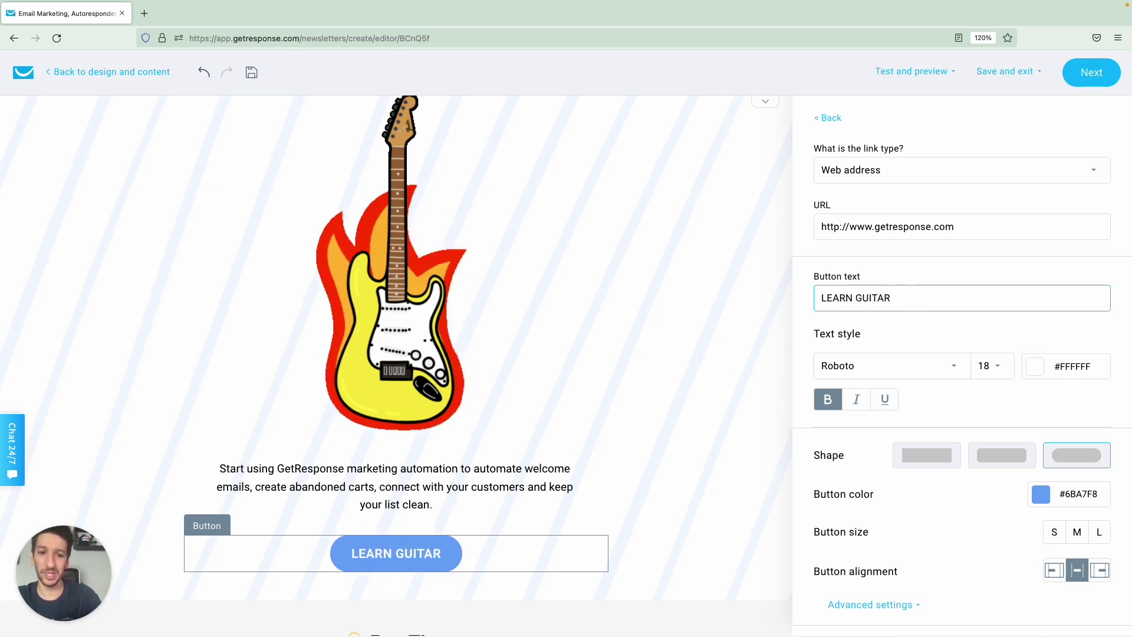
pyautogui.click(697, 307)
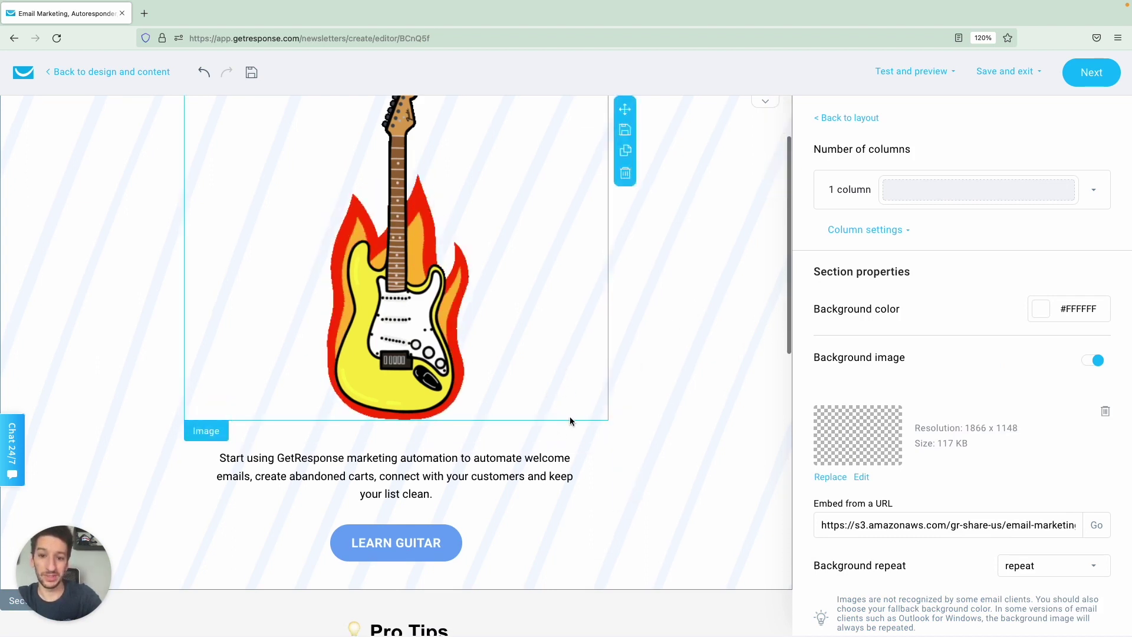
# Select the intro paragraph and use a single padding value for all sides.
pyautogui.click(596, 471)
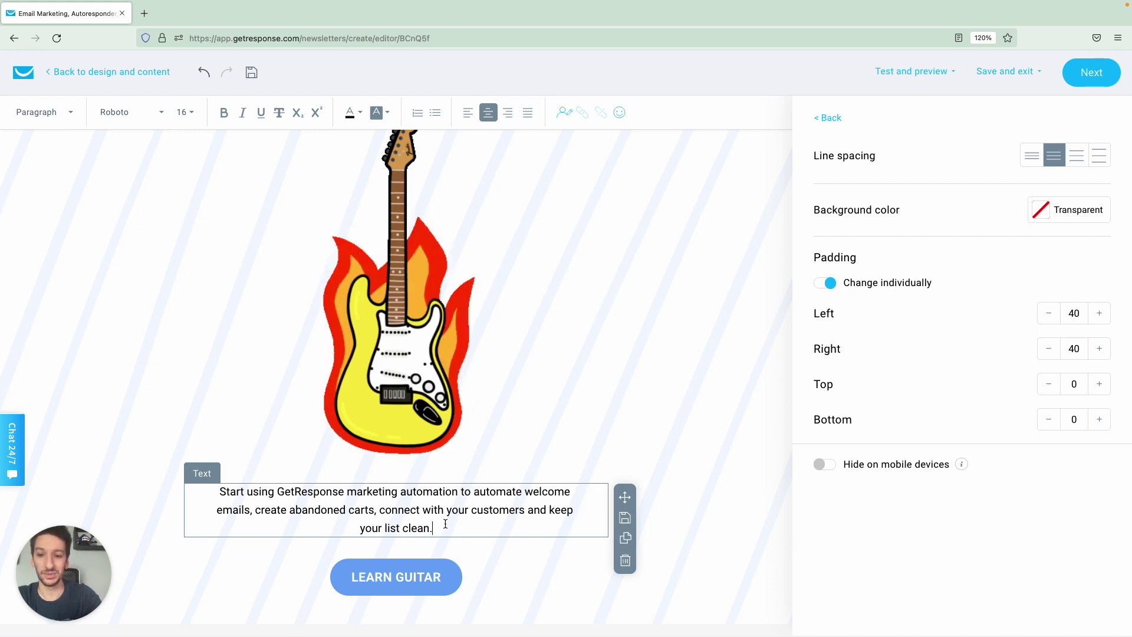
pyautogui.moveTo(445, 524); pyautogui.dragTo(247, 497)
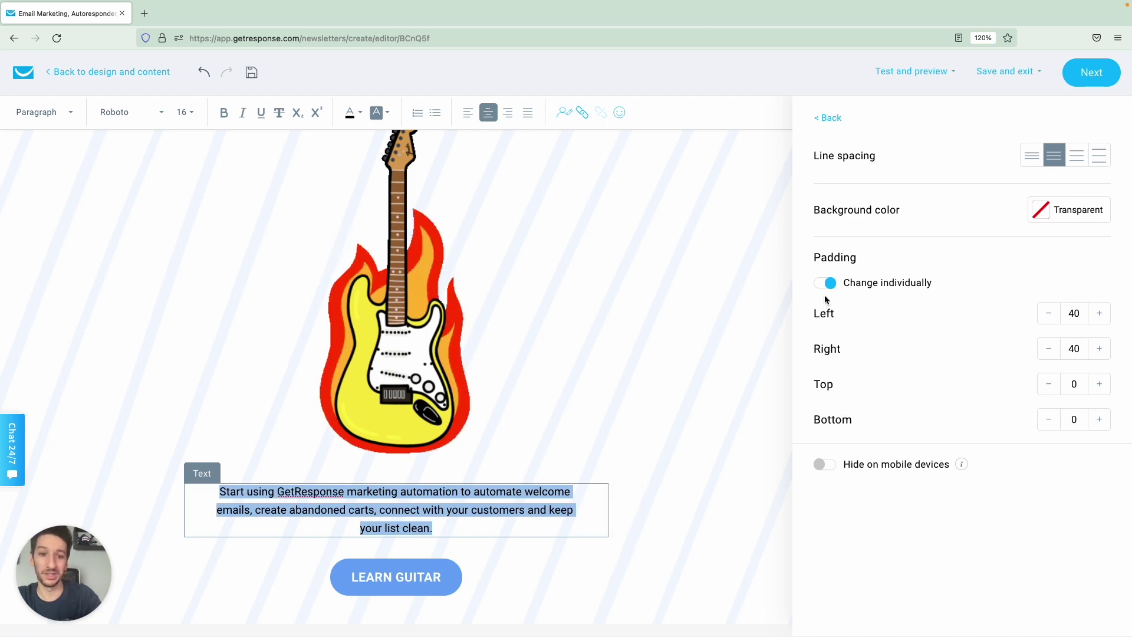
pyautogui.click(824, 283)
pyautogui.click(825, 283)
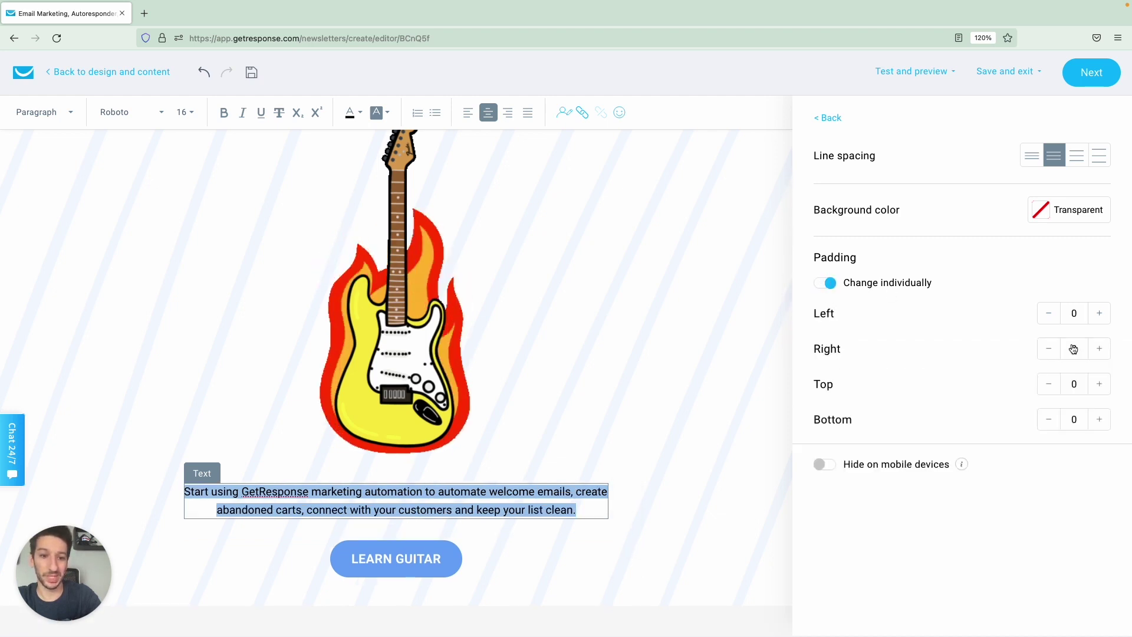
pyautogui.click(825, 283)
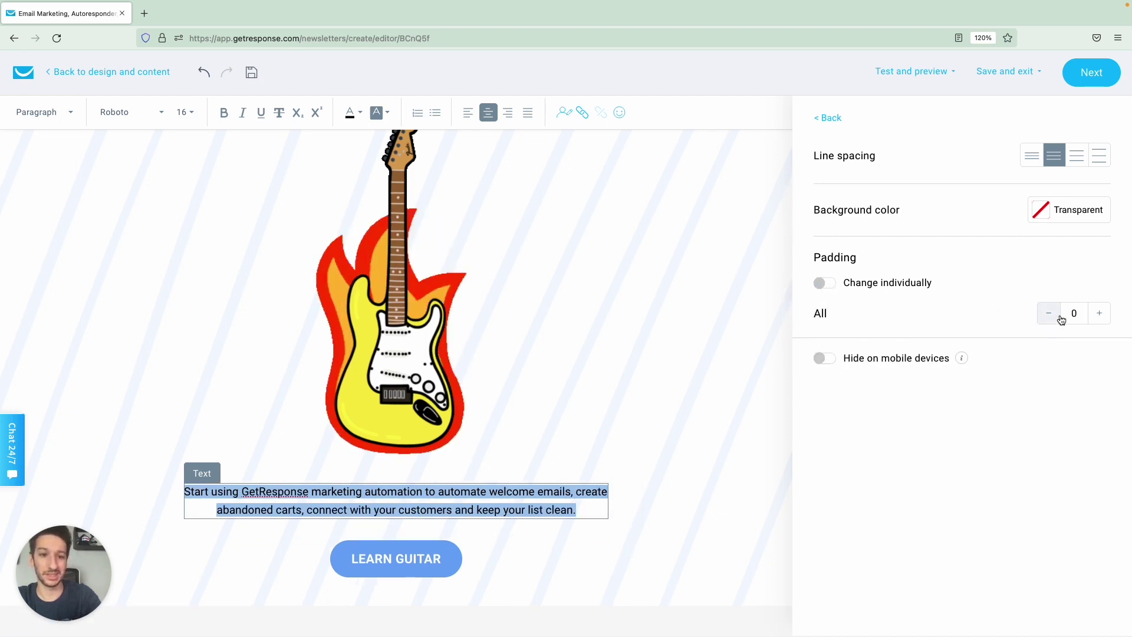
# Try several padding values, then undo back to 0 padding on every side.
pyautogui.click(1099, 313)
pyautogui.click(1099, 313)
pyautogui.click(1099, 313)
pyautogui.click(1099, 313)
pyautogui.click(1099, 313)
pyautogui.click(1099, 313)
pyautogui.click(1099, 313)
pyautogui.click(1099, 313)
pyautogui.click(1099, 314)
pyautogui.click(1099, 313)
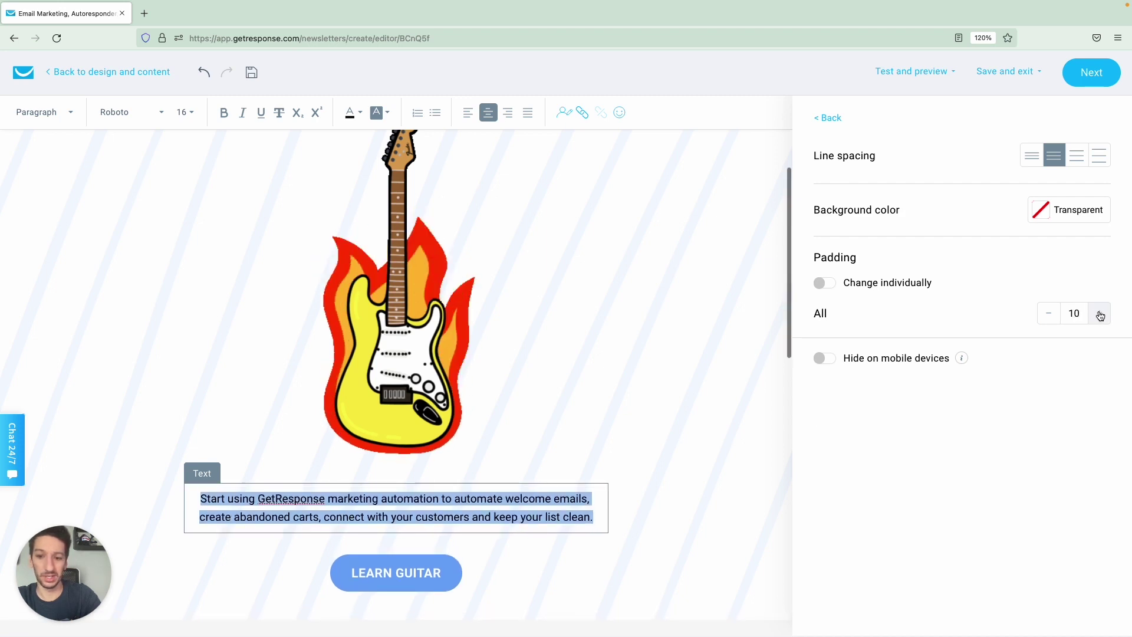
pyautogui.click(1099, 313)
pyautogui.click(1048, 313)
pyautogui.click(1048, 313)
pyautogui.click(1048, 313)
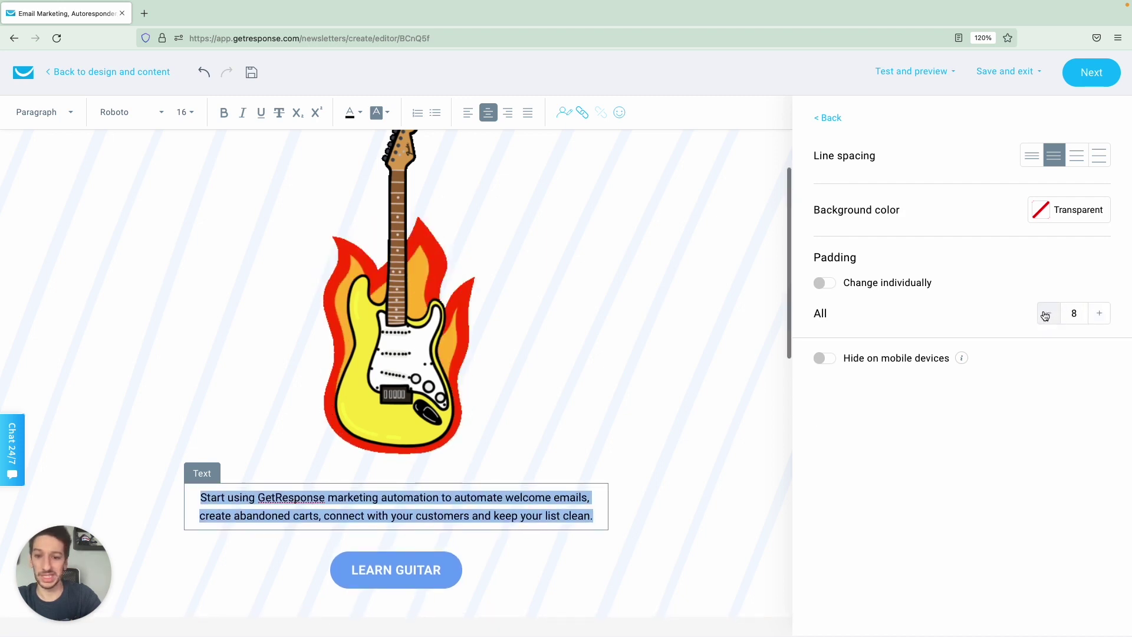
pyautogui.click(1048, 313)
pyautogui.click(1097, 315)
pyautogui.click(1097, 315)
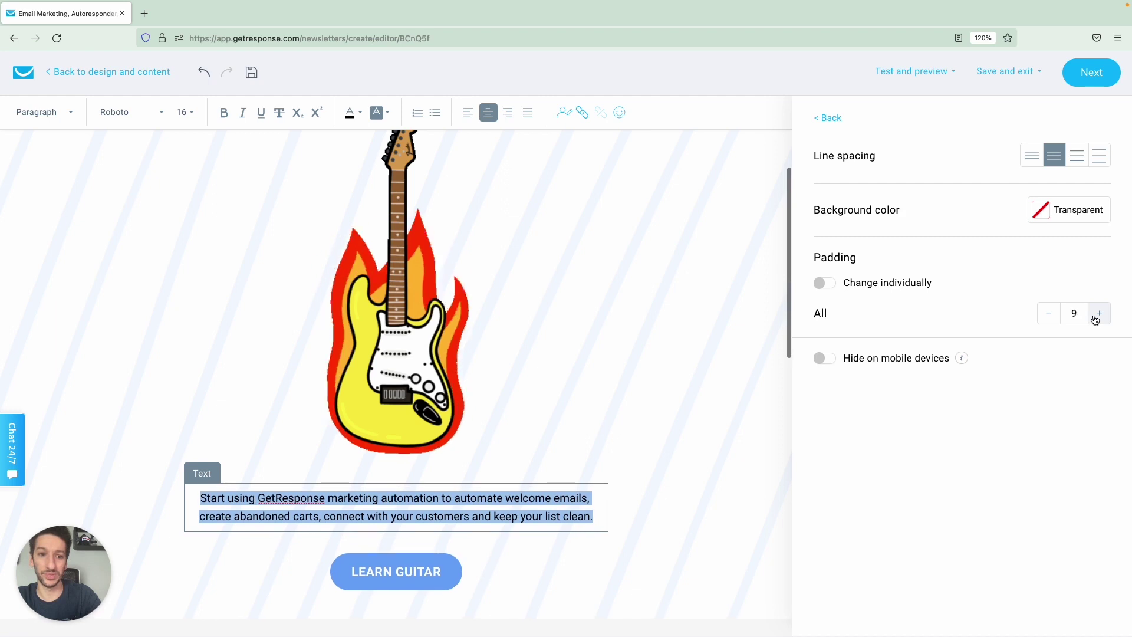
pyautogui.click(1096, 316)
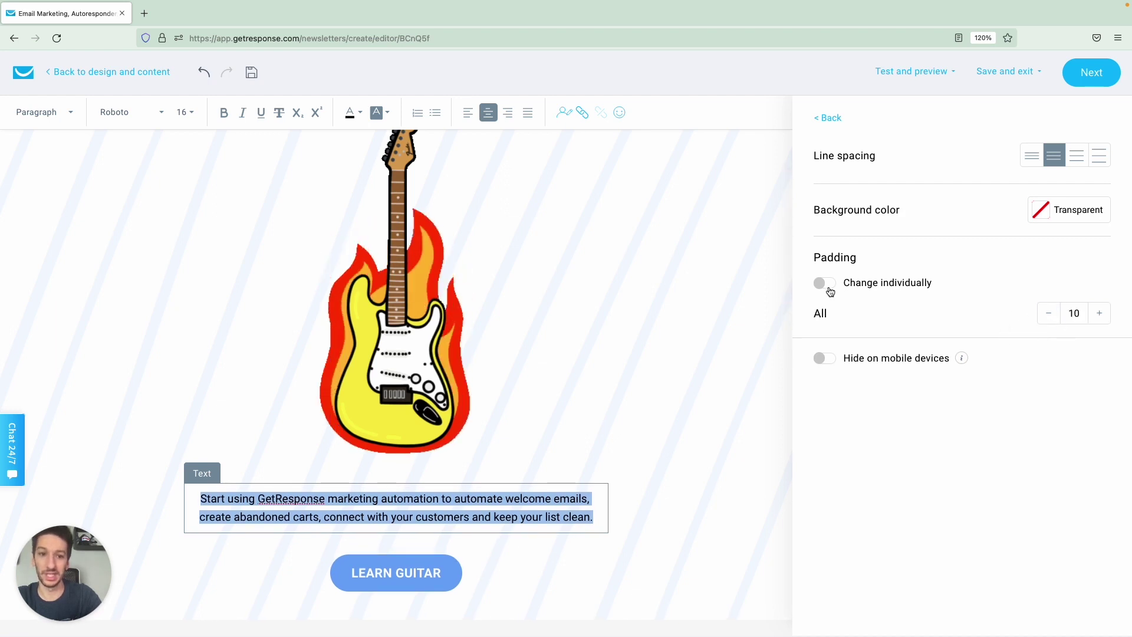
pyautogui.click(205, 72)
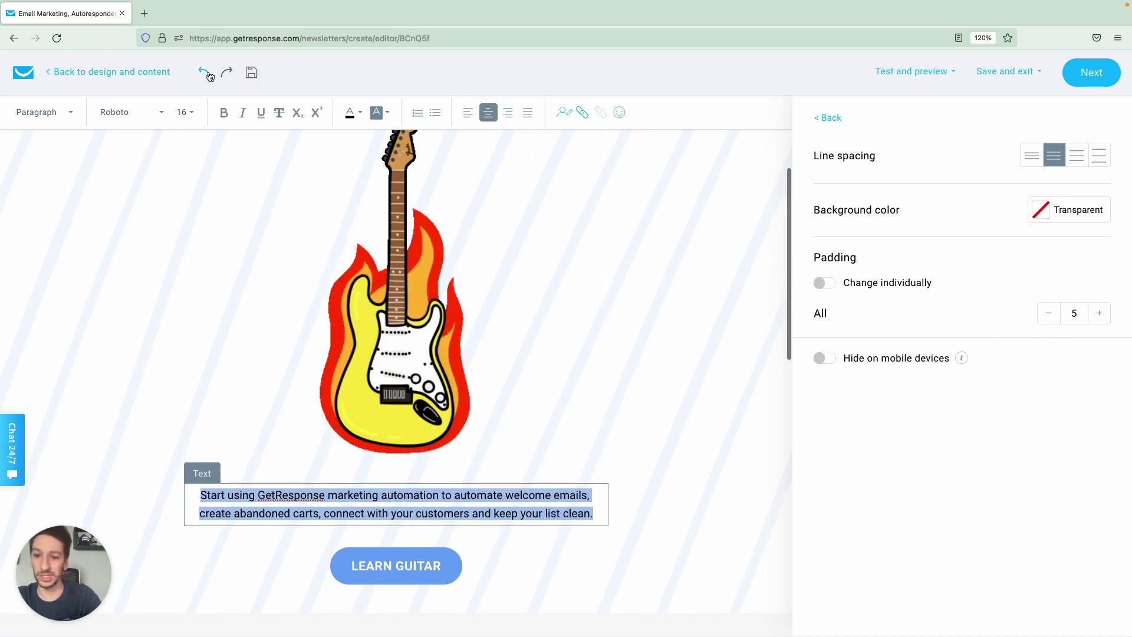
pyautogui.click(206, 73)
pyautogui.click(206, 73)
pyautogui.click(206, 73)
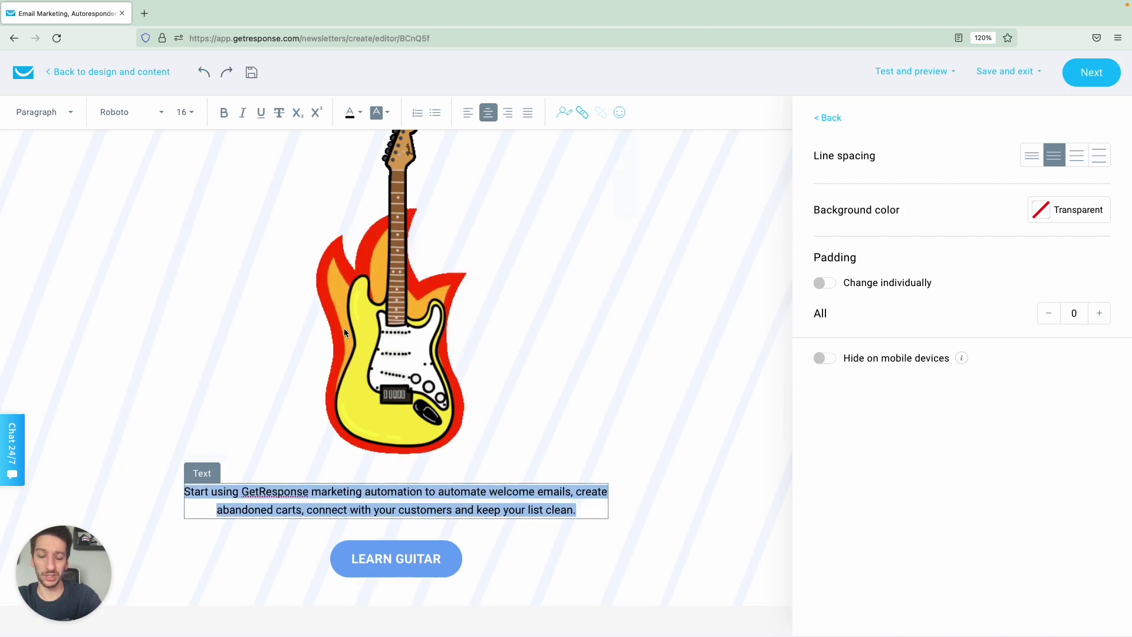
pyautogui.click(537, 381)
# Step the guitar GIF's width down so it goes from 240 × 480 to 235 × 470.
pyautogui.scroll(-1, 539, 359)
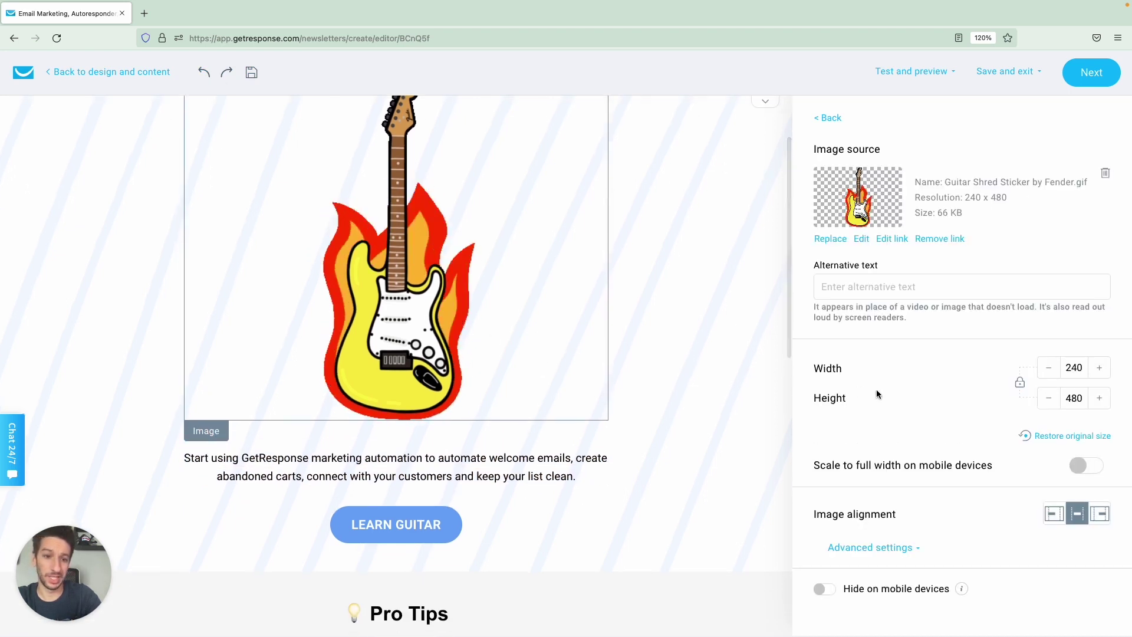
pyautogui.click(1060, 373)
pyautogui.click(1060, 373)
pyautogui.click(1060, 373)
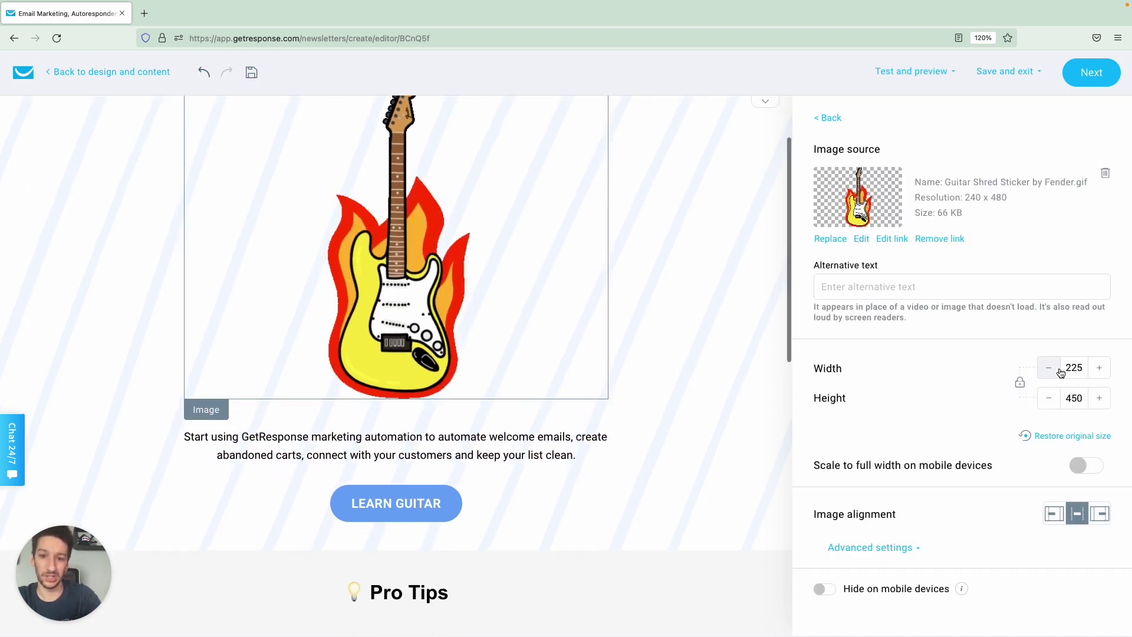
pyautogui.click(1100, 377)
pyautogui.click(1099, 377)
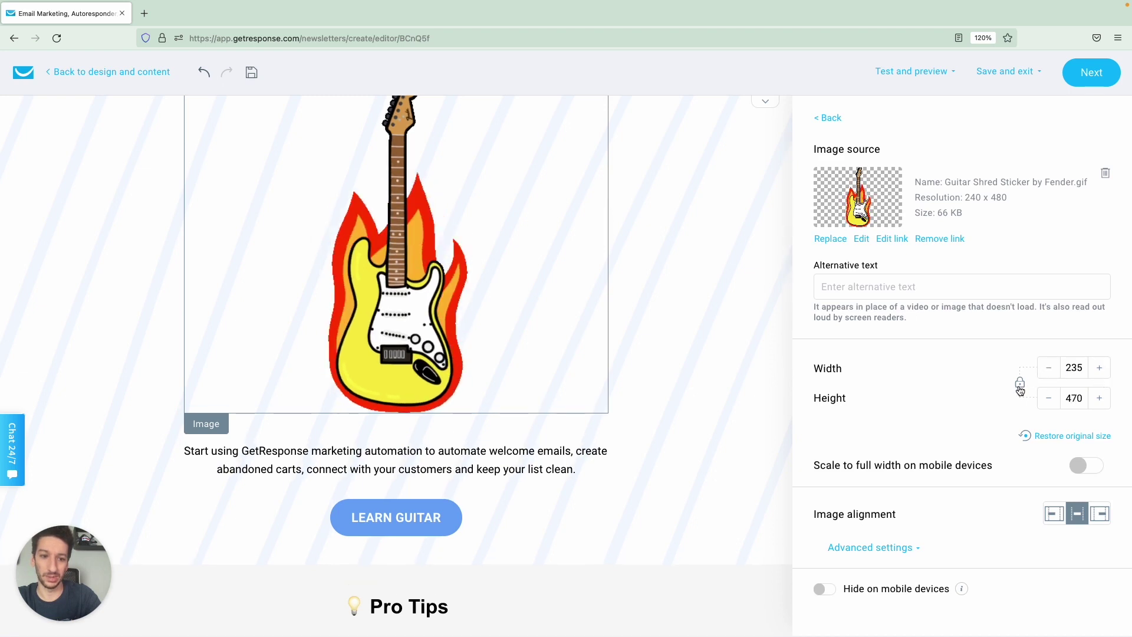
pyautogui.click(1103, 368)
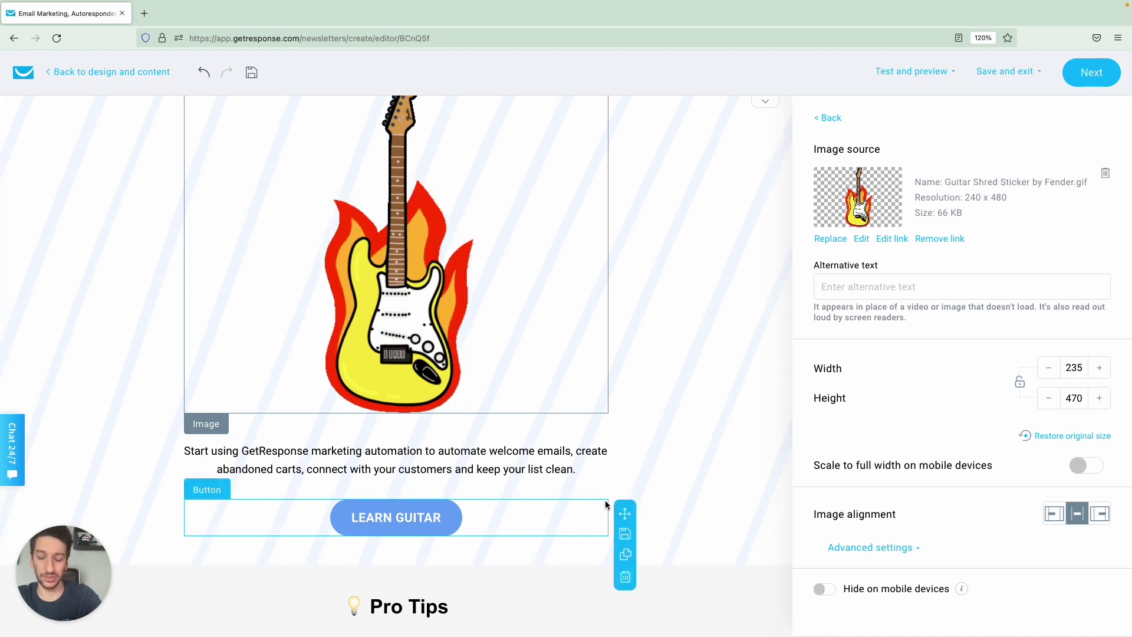
# Set the LEARN GUITAR button block's padding, in Advanced settings, to 10 on all sides.
pyautogui.click(559, 514)
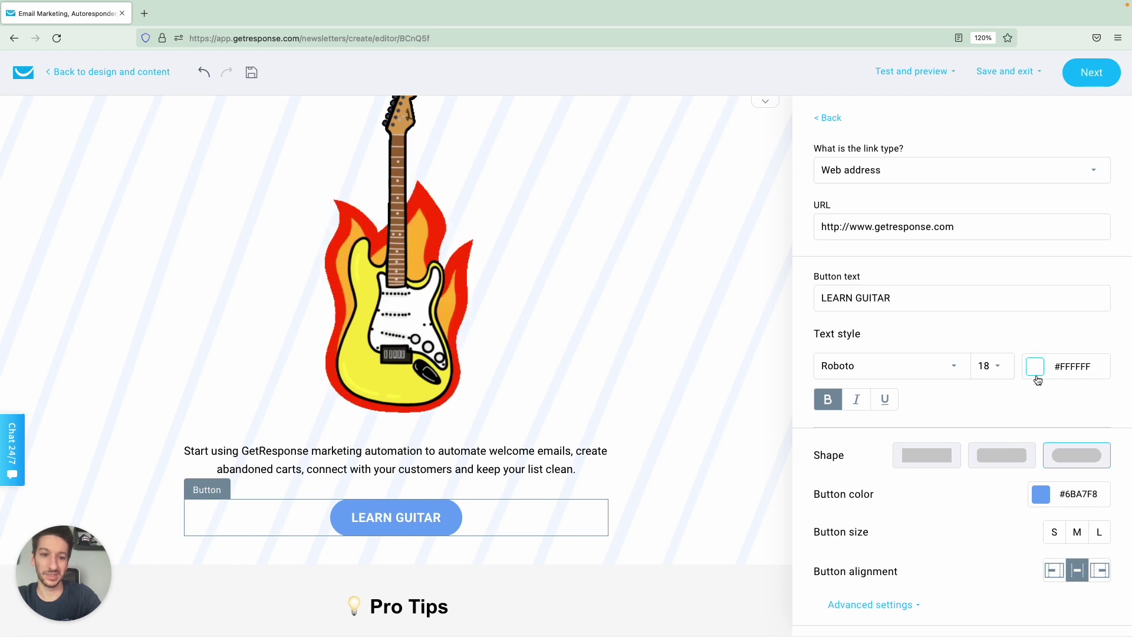
pyautogui.scroll(-1, 1053, 477)
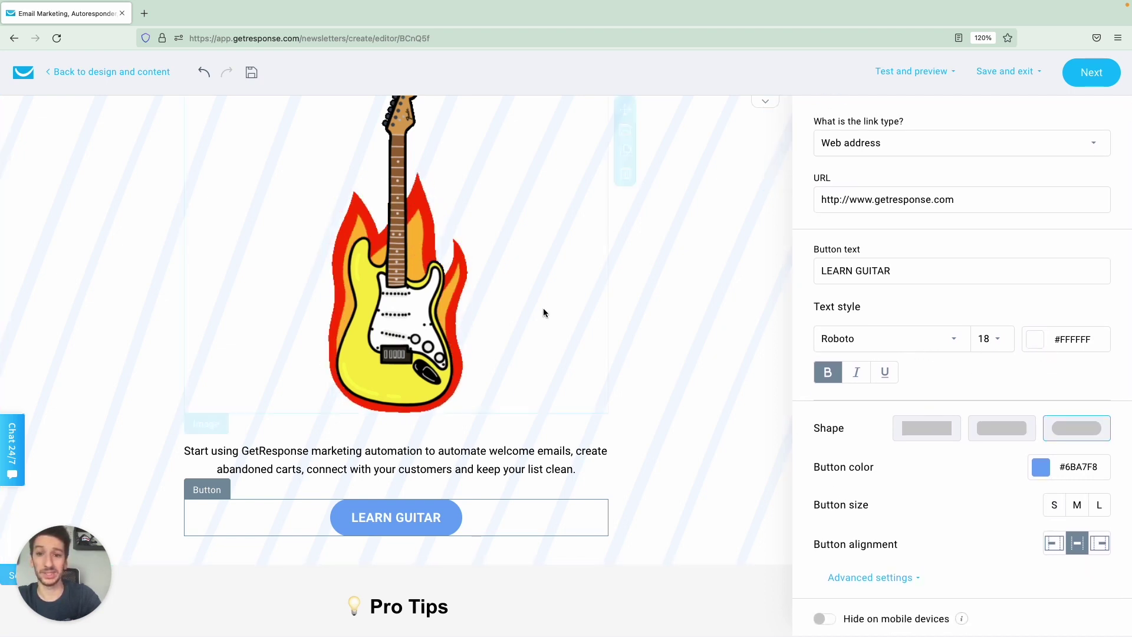
pyautogui.scroll(-2, 568, 423)
pyautogui.scroll(-4, 568, 422)
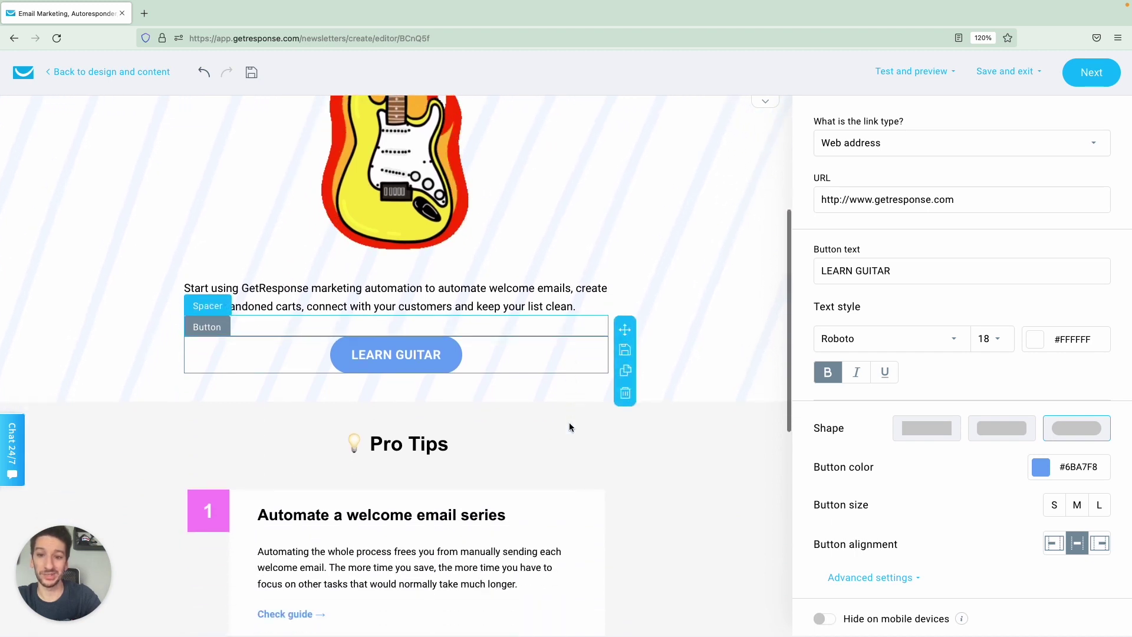
pyautogui.scroll(5, 568, 422)
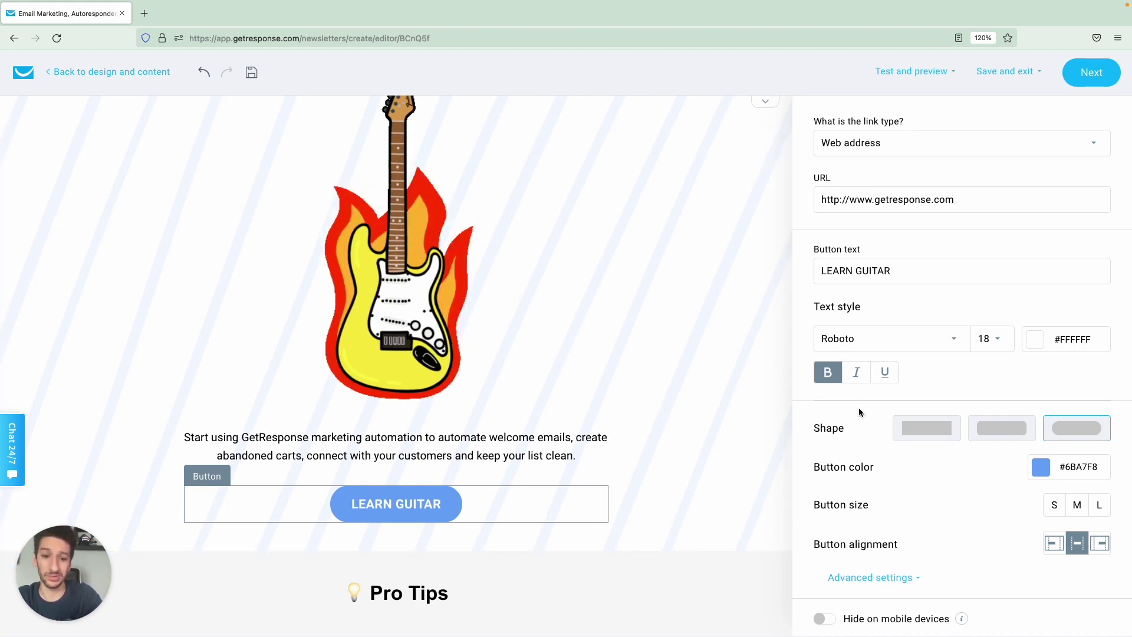
pyautogui.click(870, 578)
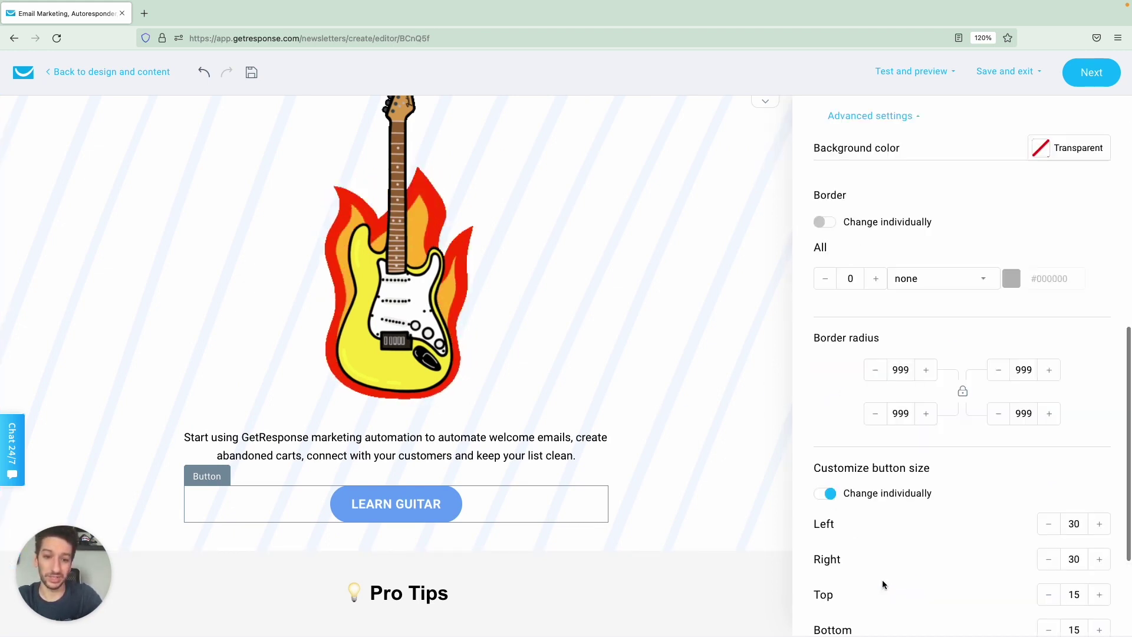
pyautogui.scroll(-5, 915, 540)
pyautogui.scroll(-1, 915, 540)
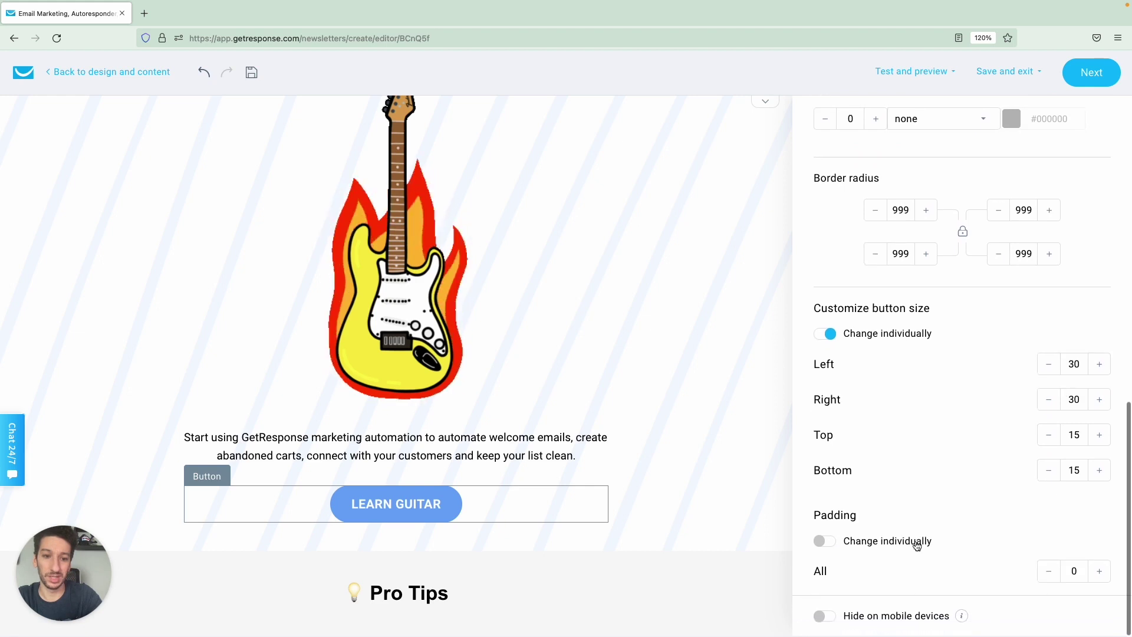
pyautogui.click(824, 547)
pyautogui.click(1097, 574)
pyautogui.click(1097, 574)
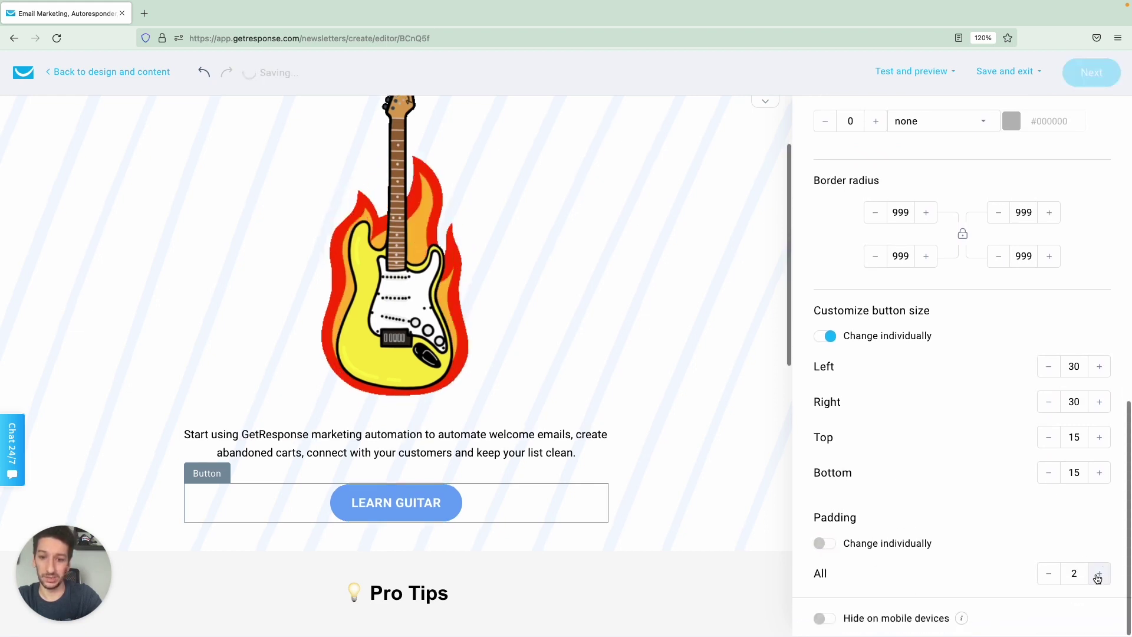
pyautogui.click(1098, 575)
pyautogui.click(1097, 574)
pyautogui.click(1097, 575)
pyautogui.click(1098, 576)
pyautogui.click(1098, 575)
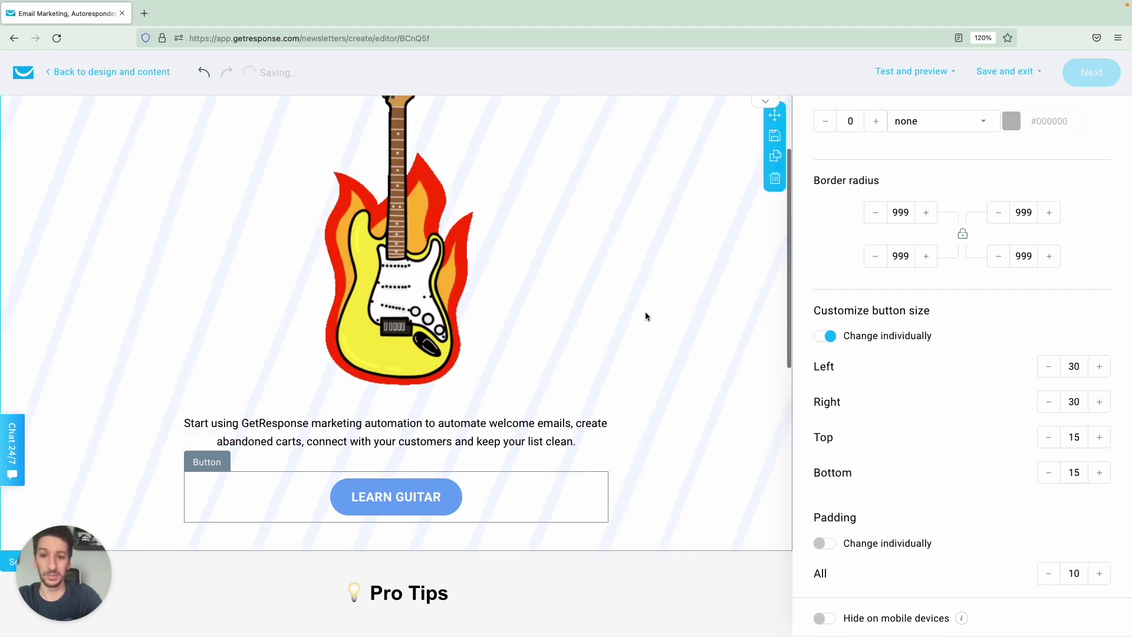
pyautogui.click(593, 401)
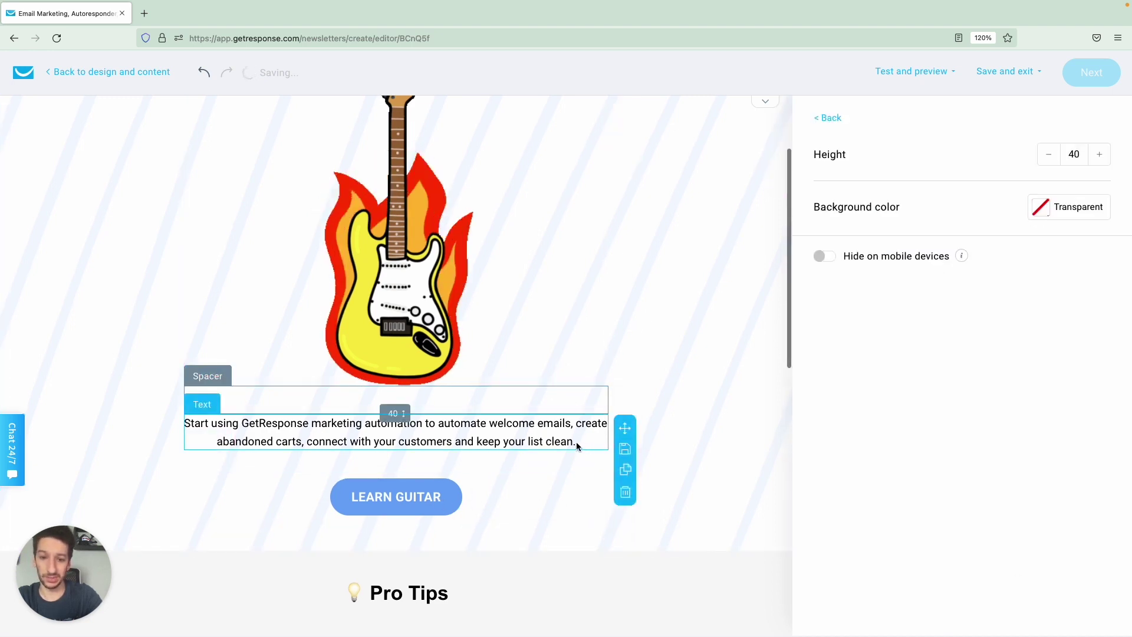
pyautogui.click(575, 441)
pyautogui.moveTo(582, 475); pyautogui.dragTo(181, 458)
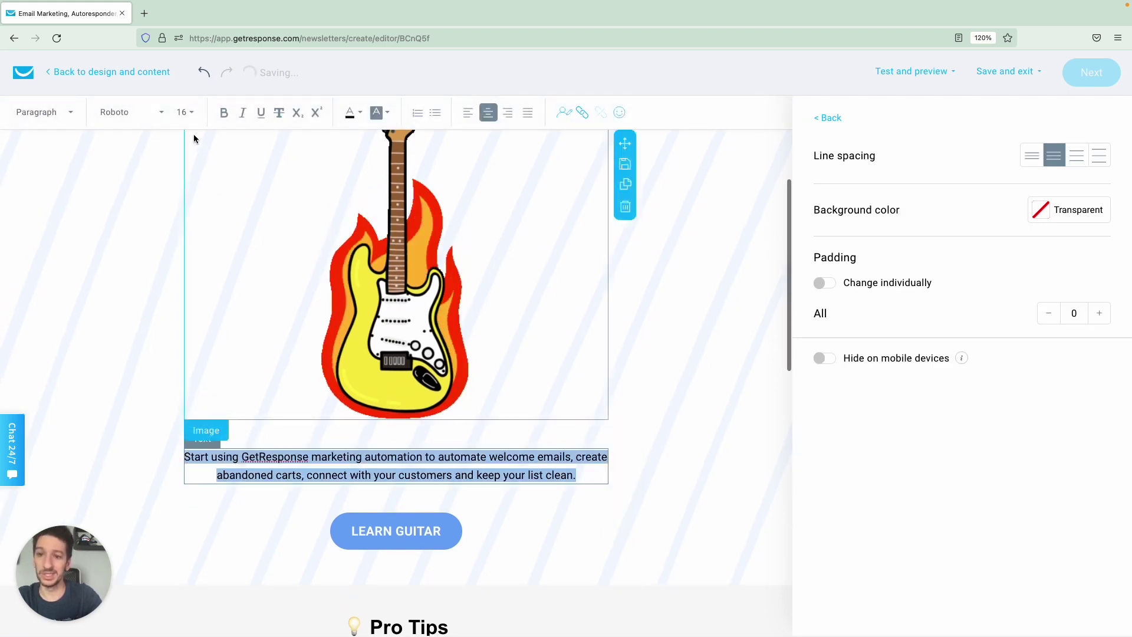
pyautogui.click(226, 118)
pyautogui.click(226, 120)
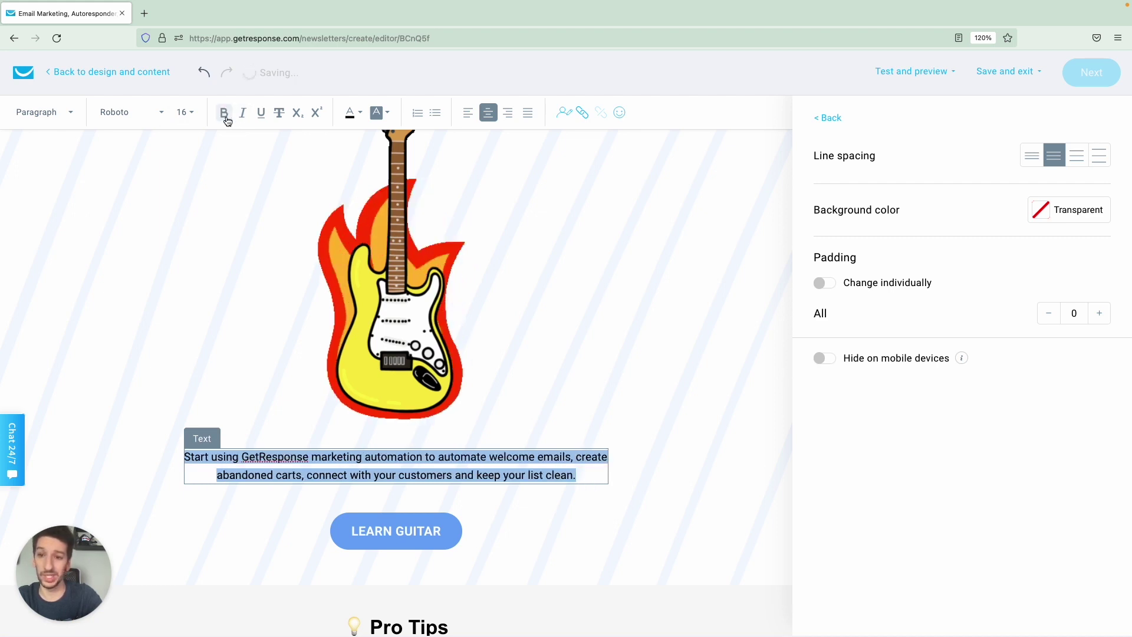
pyautogui.click(227, 120)
pyautogui.click(226, 121)
pyautogui.click(243, 114)
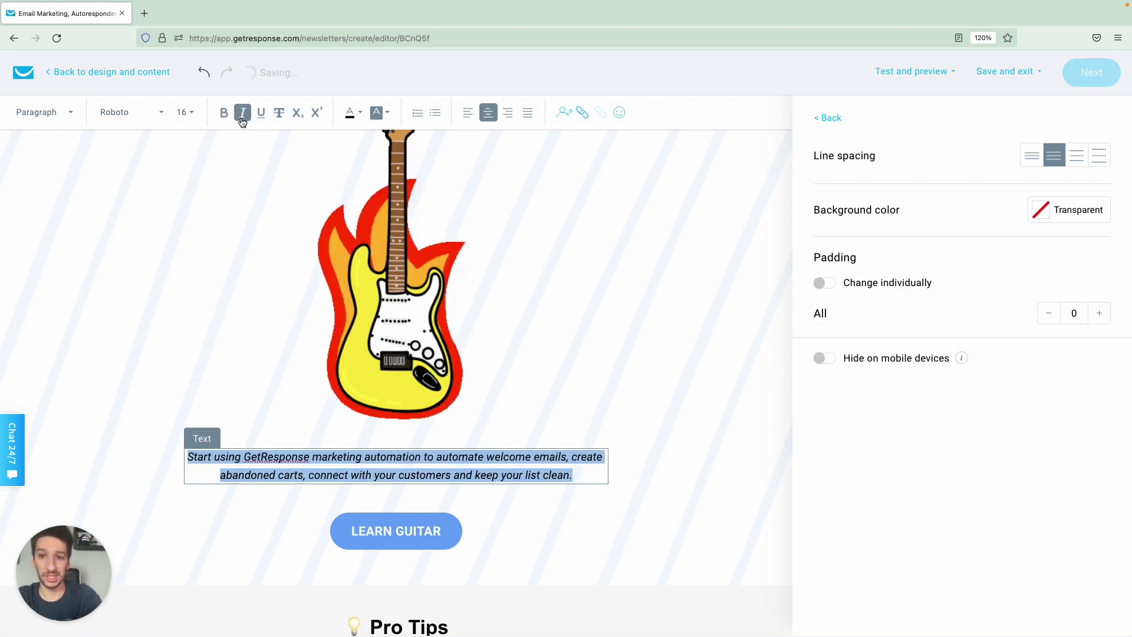
pyautogui.click(243, 114)
pyautogui.click(261, 114)
pyautogui.click(261, 114)
pyautogui.click(279, 114)
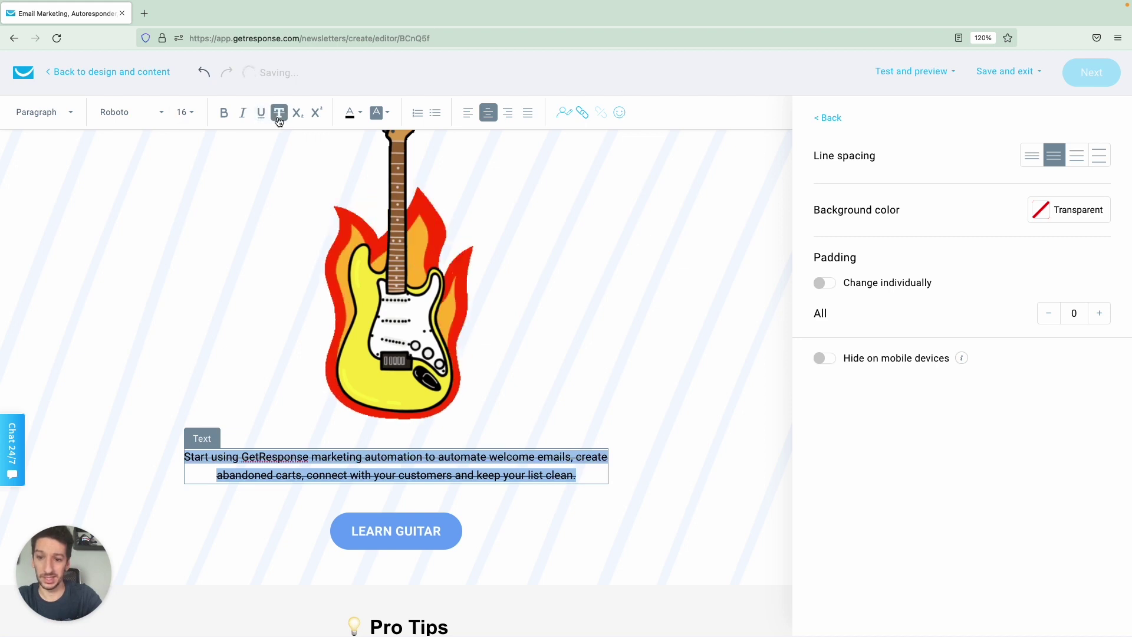
pyautogui.click(280, 114)
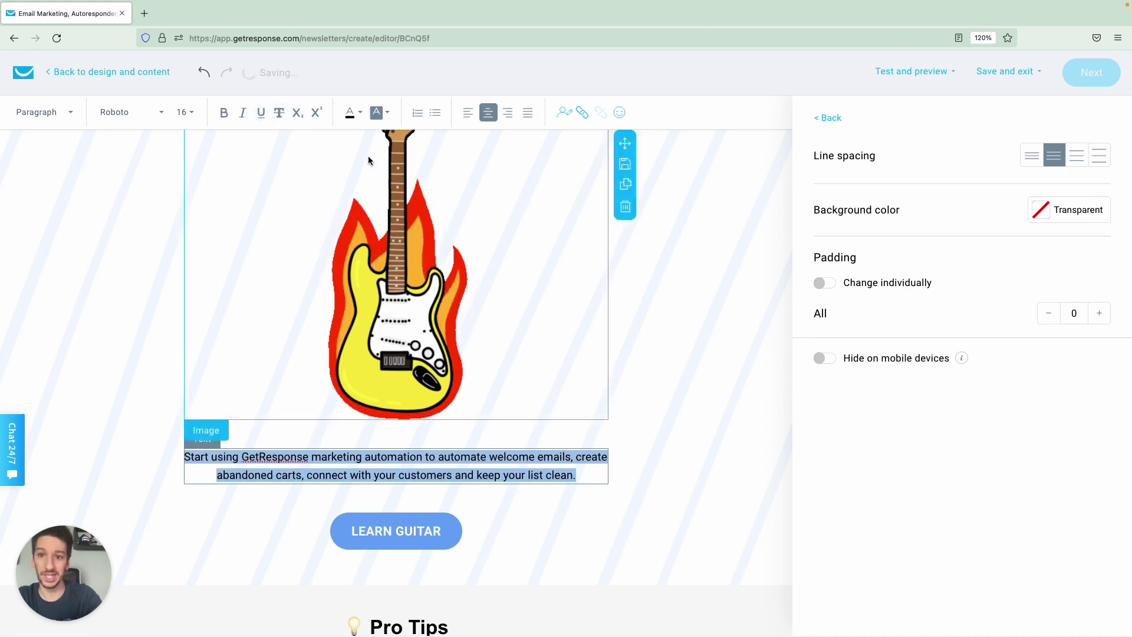
pyautogui.click(468, 112)
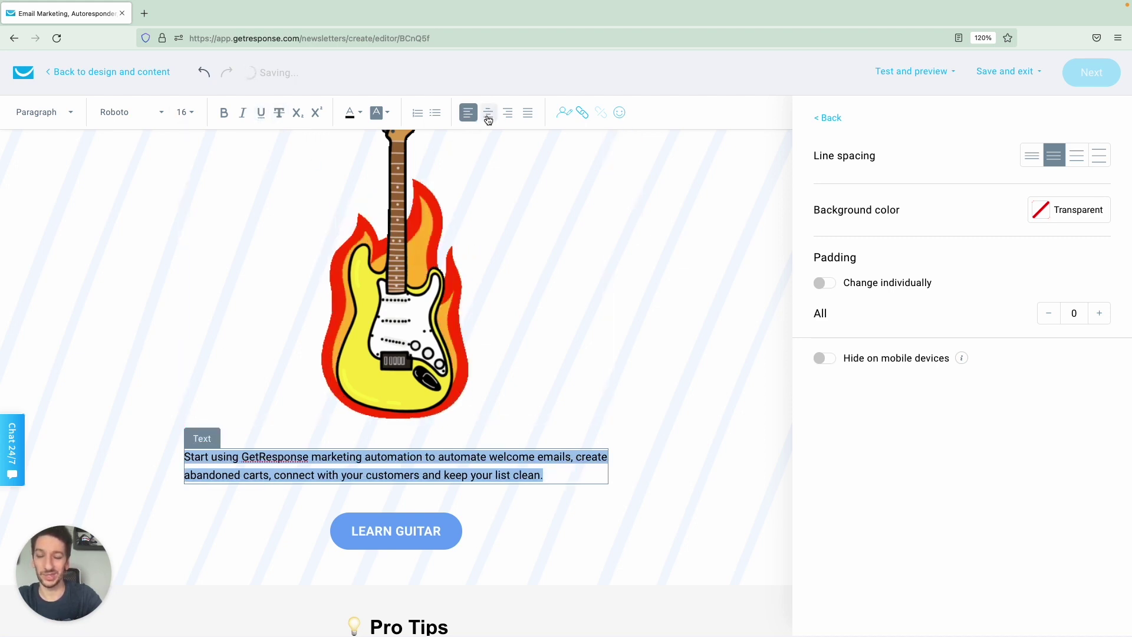
pyautogui.click(489, 115)
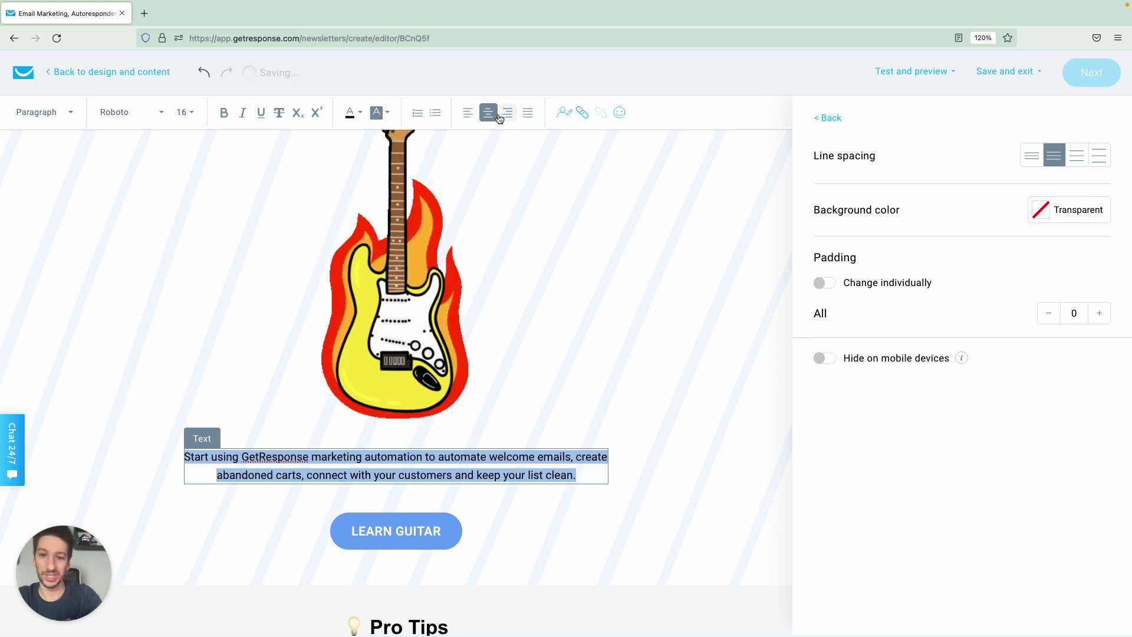
pyautogui.click(506, 113)
pyautogui.click(489, 113)
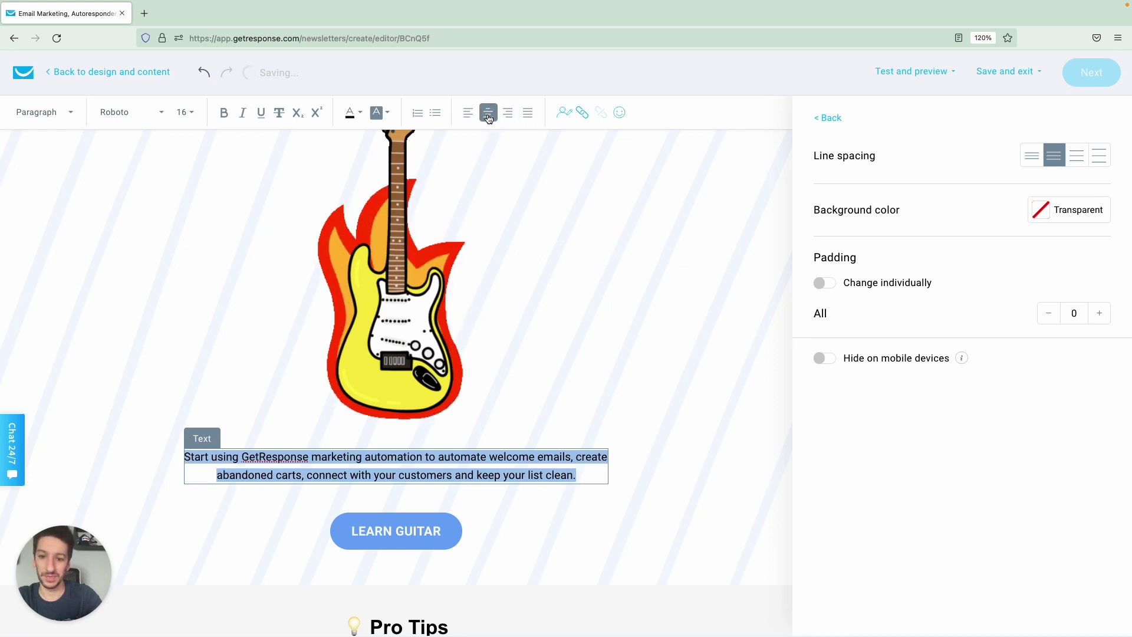
pyautogui.click(528, 113)
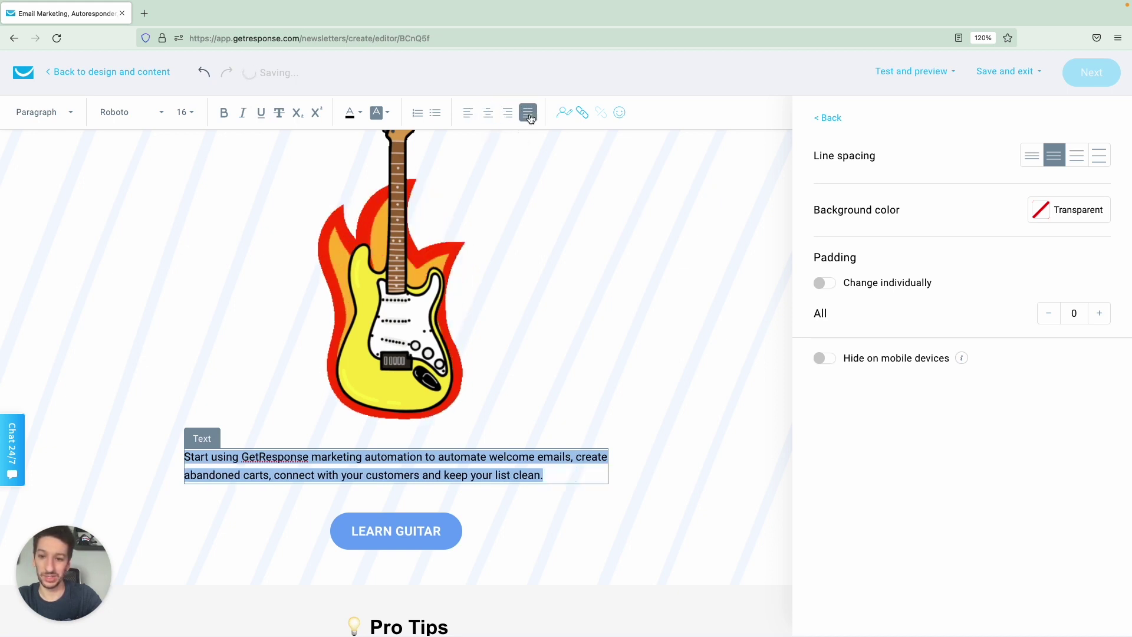
pyautogui.click(488, 116)
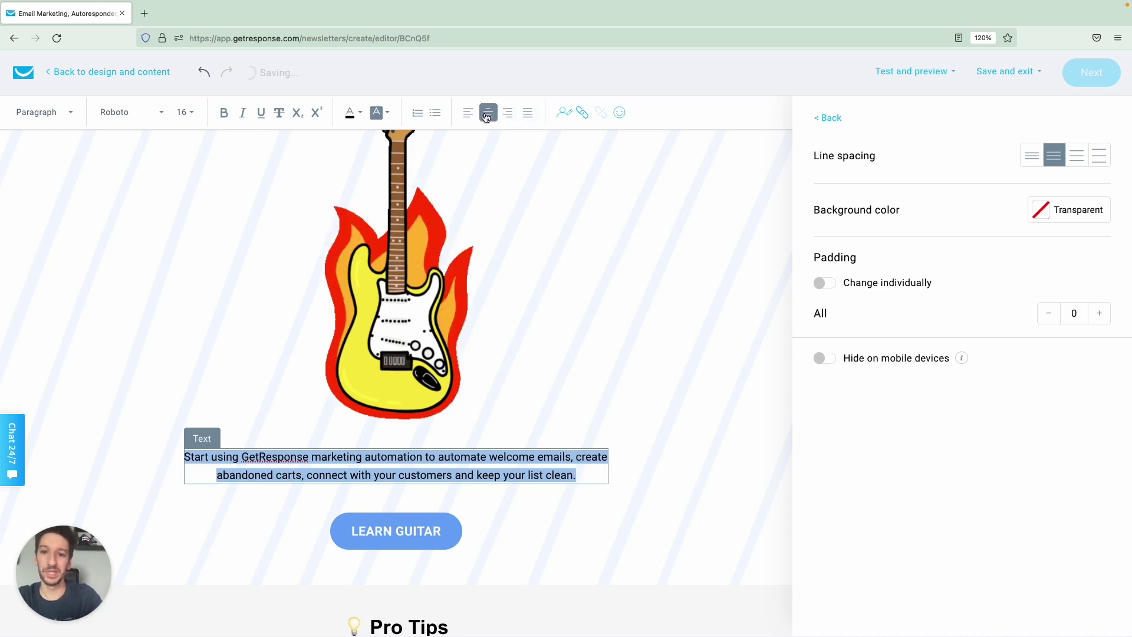
pyautogui.click(580, 471)
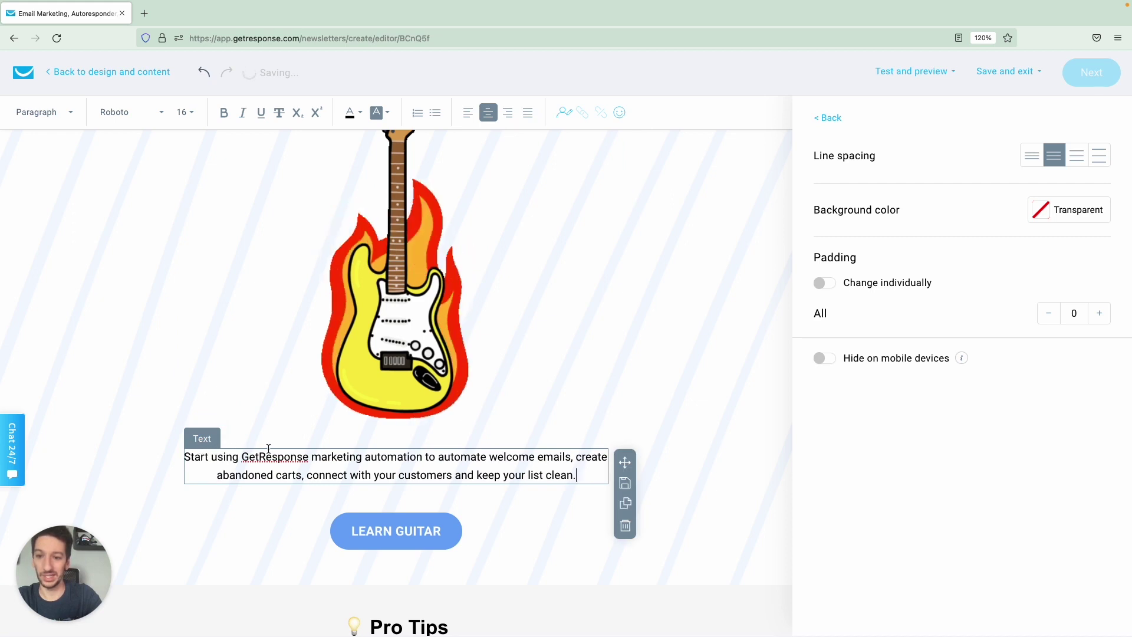
# Search the personalization fields for 'firstname' and insert that tag after the intro paragraph.
pyautogui.click(563, 115)
pyautogui.write('firstnm')
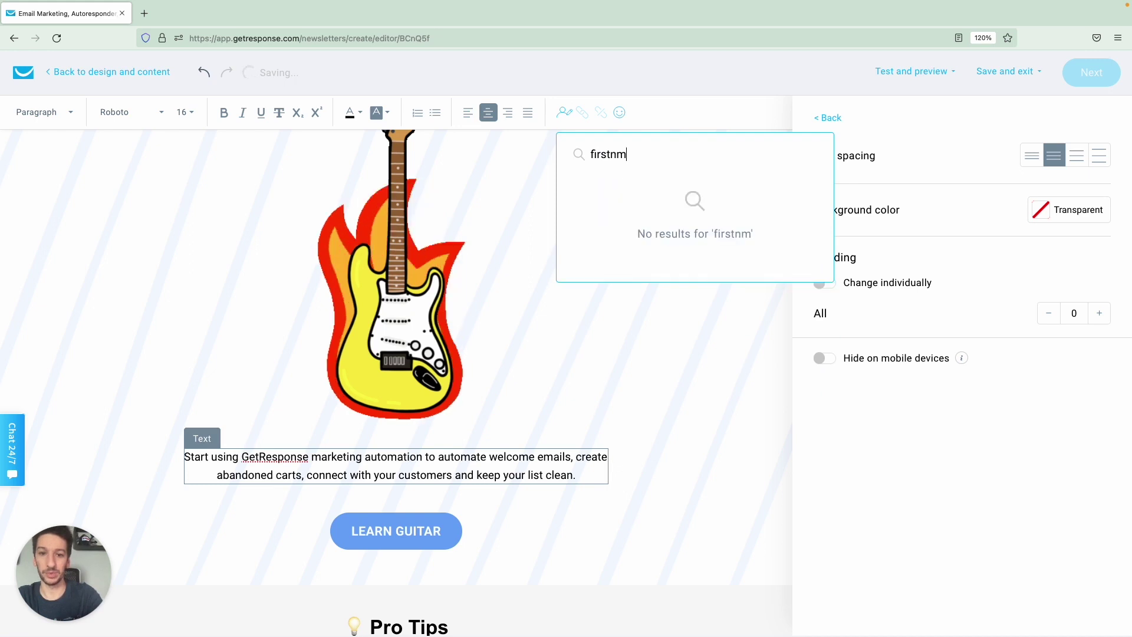
pyautogui.press('BackSpace')
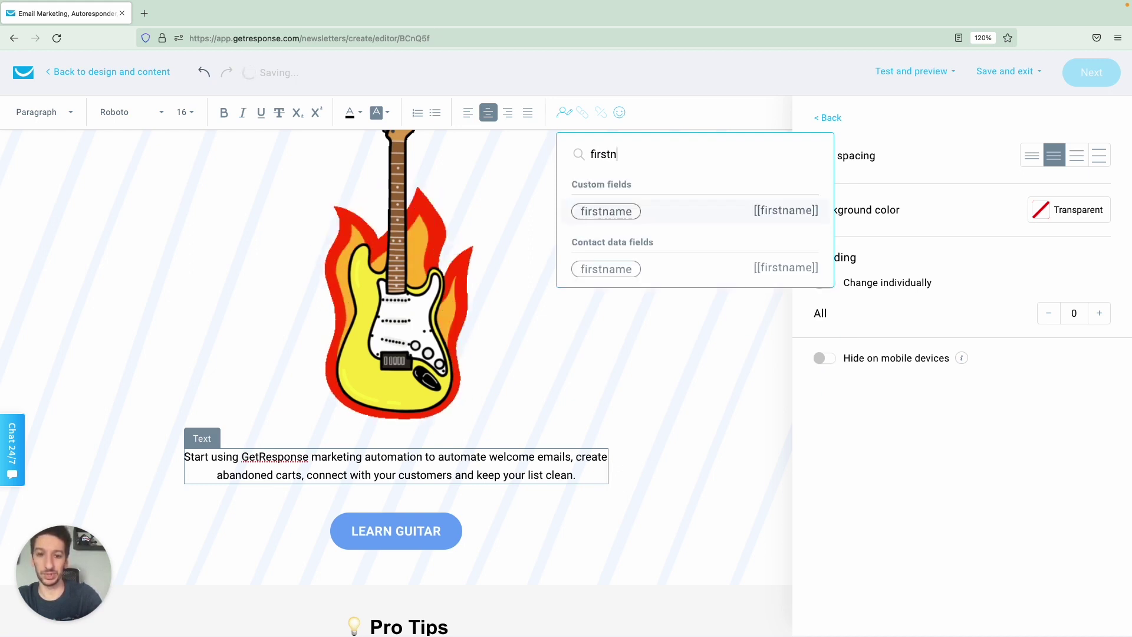
pyautogui.click(616, 209)
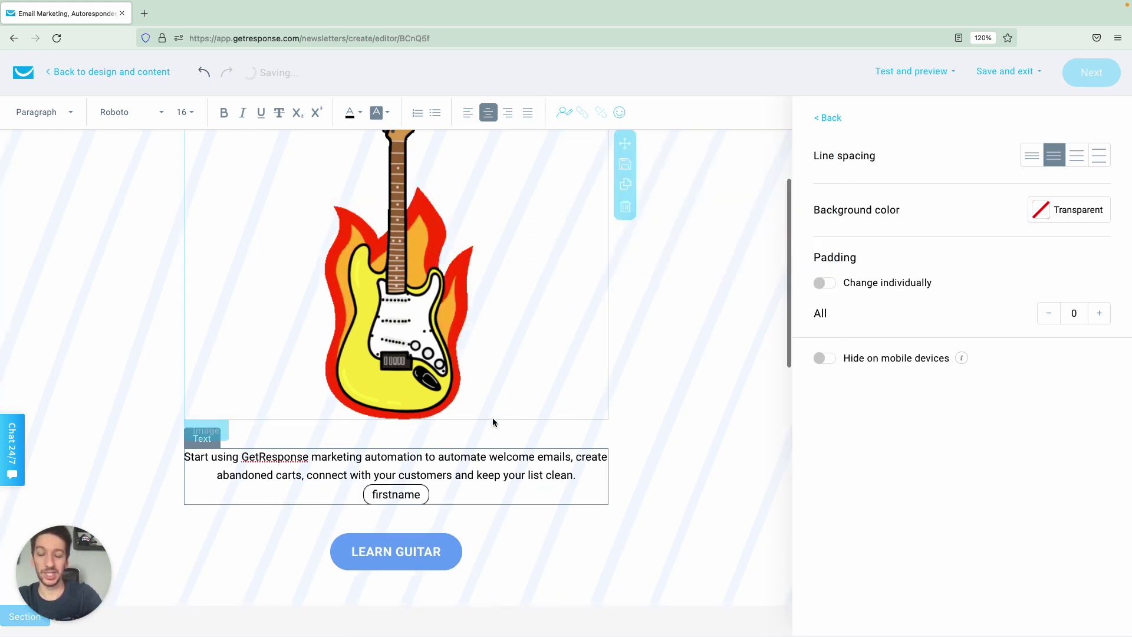
pyautogui.click(828, 118)
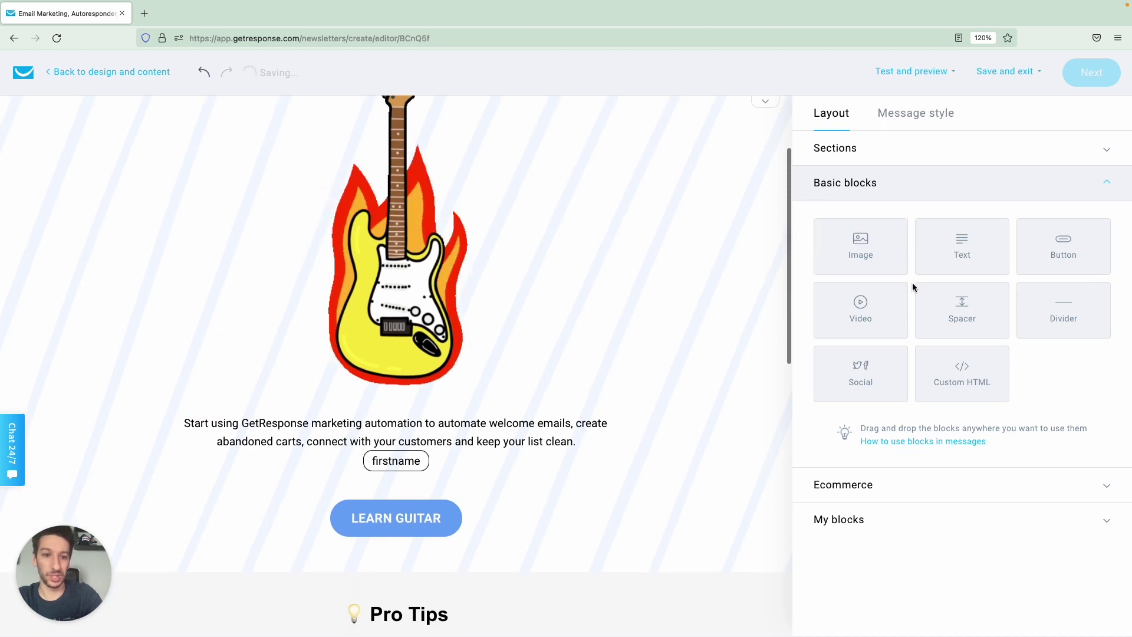
# Add a text block above the intro paragraph reading 'Hi' followed by the firstname field.
pyautogui.moveTo(964, 245); pyautogui.dragTo(407, 354)
pyautogui.click(401, 432)
pyautogui.write('Hi')
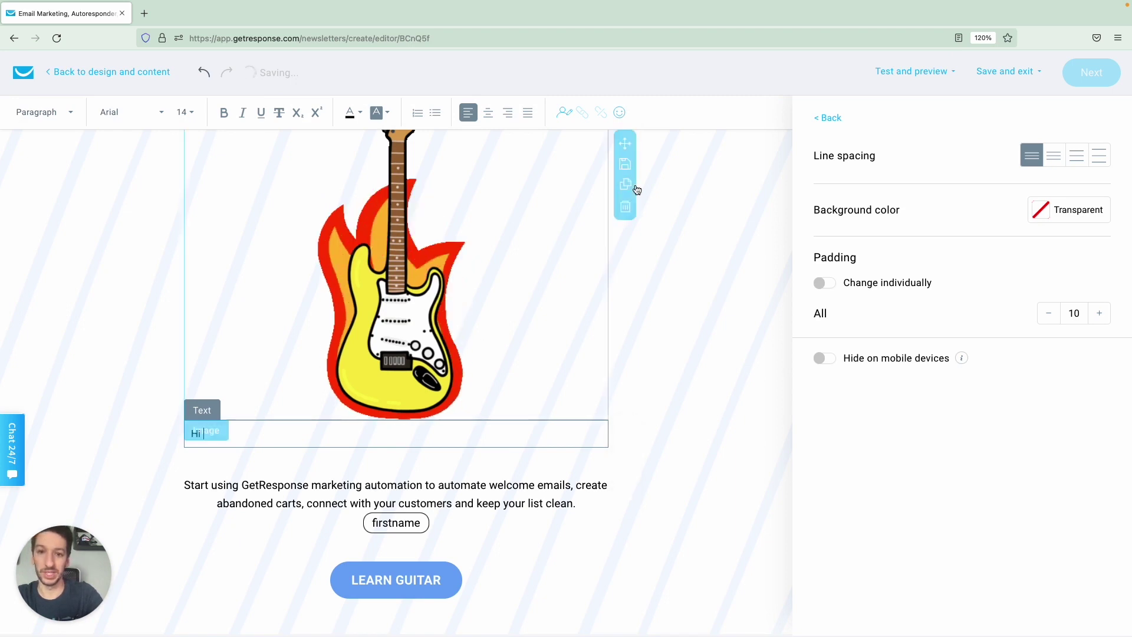
pyautogui.click(563, 112)
pyautogui.write('first')
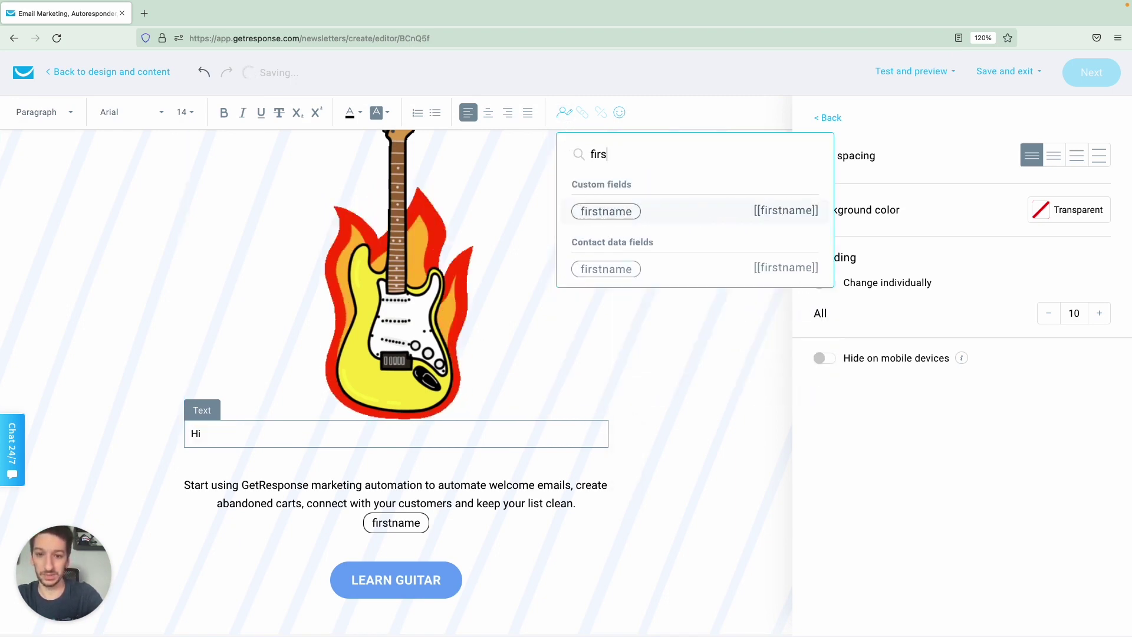
pyautogui.click(593, 211)
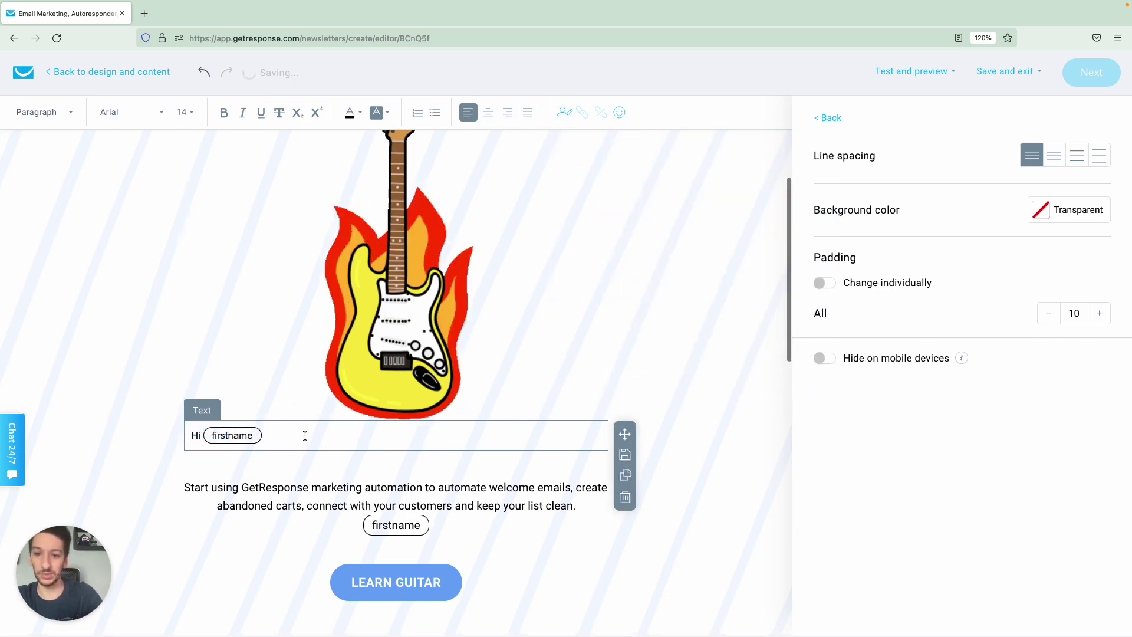
# Format the Hi firstname greeting as centred, bold, size 40 Roboto.
pyautogui.moveTo(308, 435); pyautogui.dragTo(181, 444)
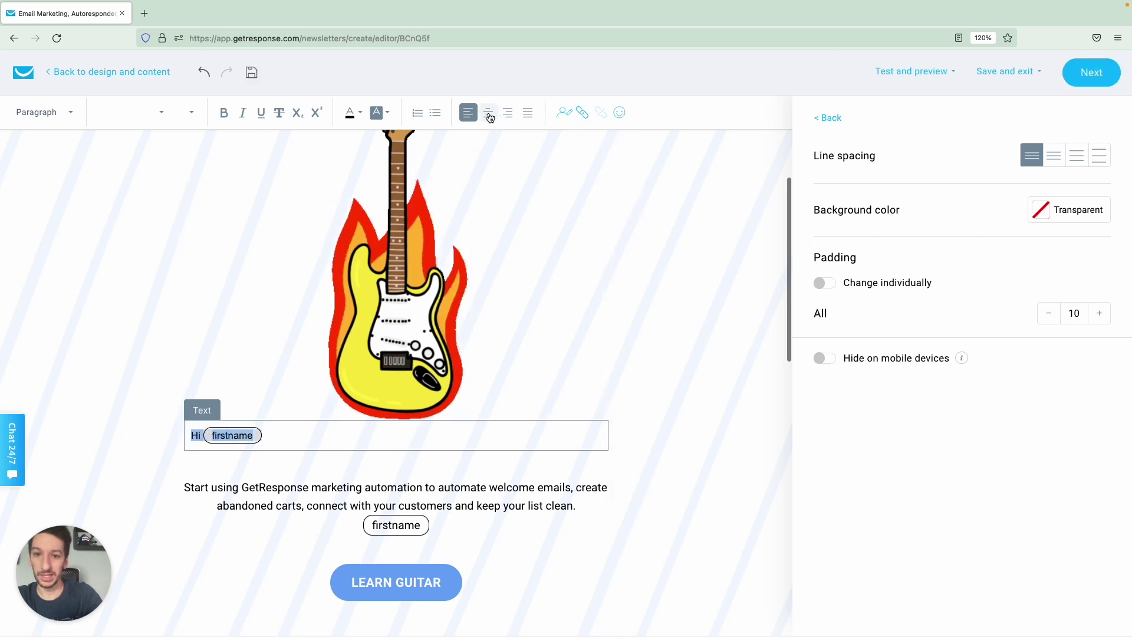
pyautogui.click(488, 113)
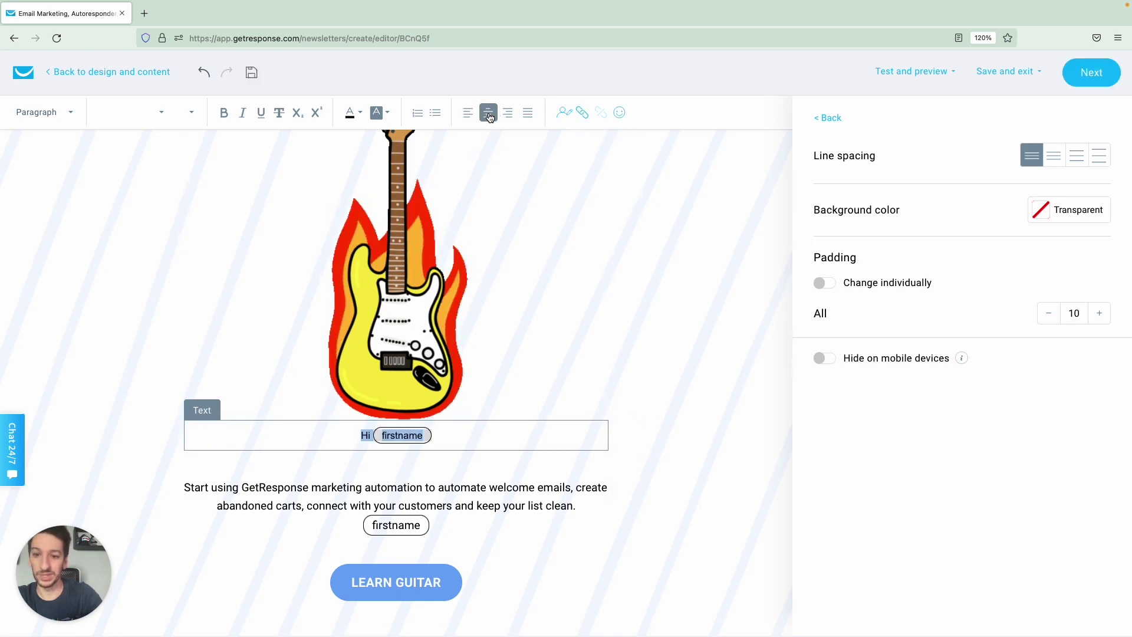
pyautogui.click(161, 112)
pyautogui.scroll(-5, 152, 219)
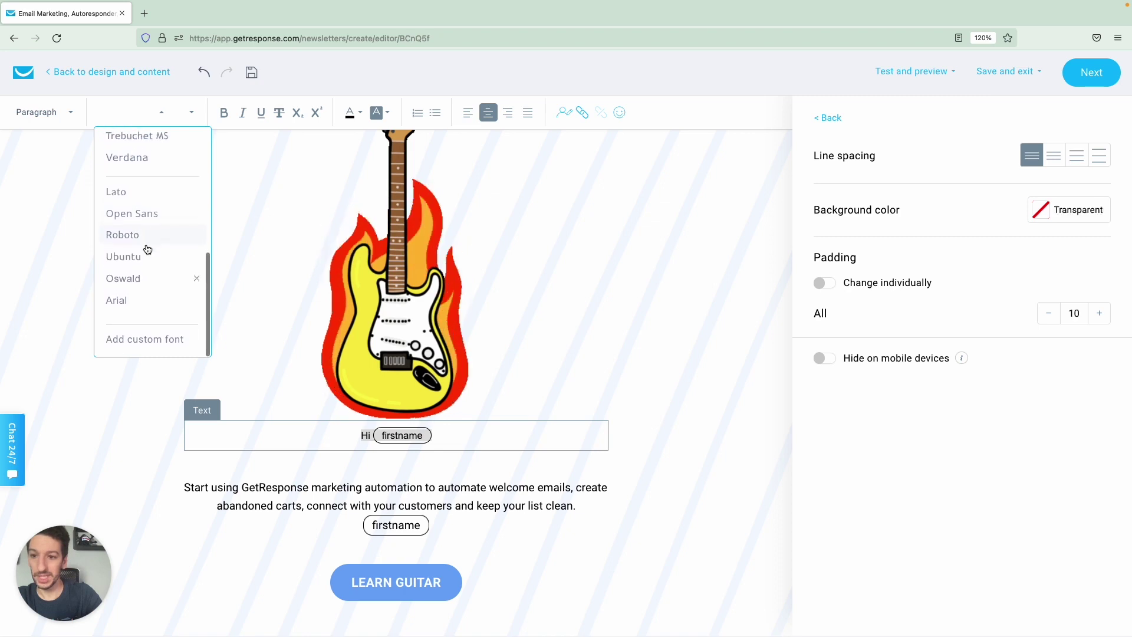
pyautogui.click(150, 236)
pyautogui.click(190, 113)
pyautogui.click(190, 112)
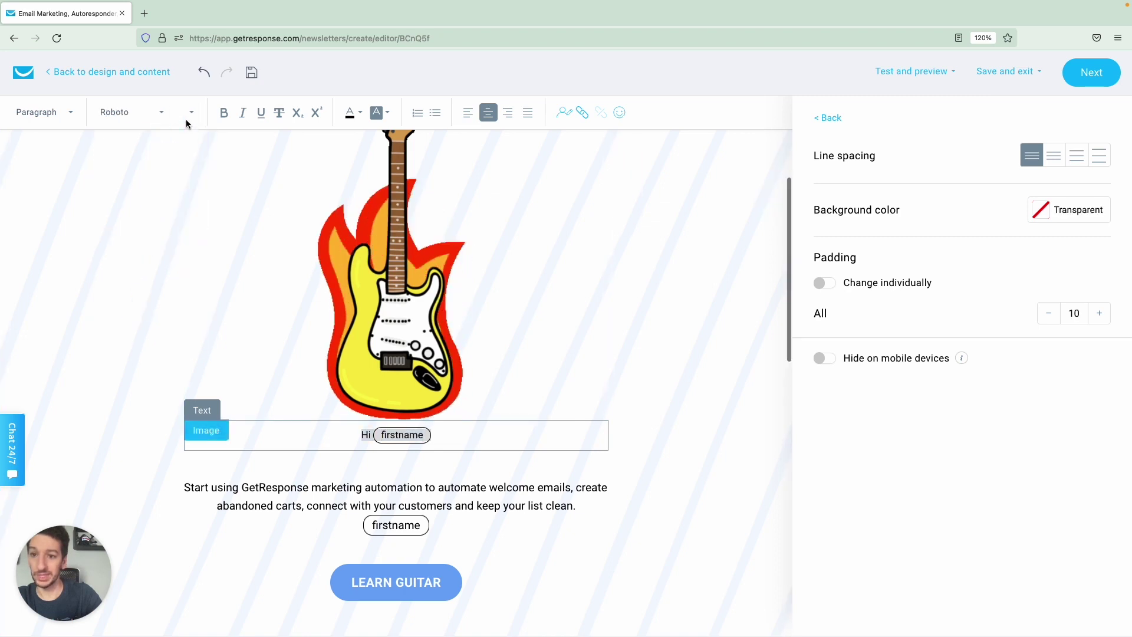
pyautogui.click(190, 113)
pyautogui.click(188, 294)
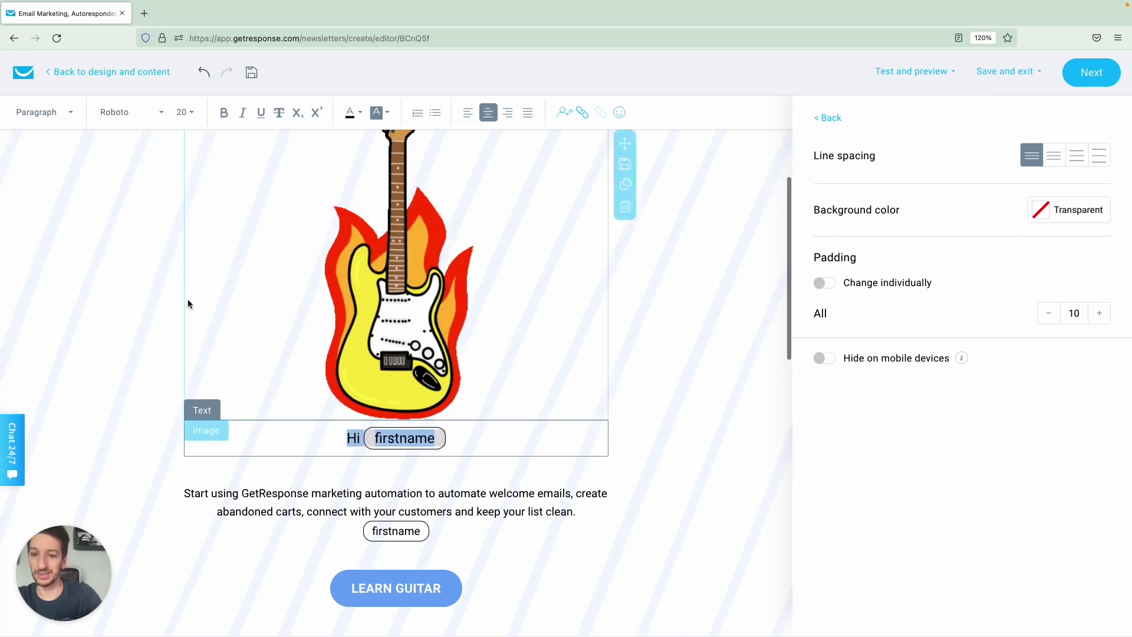
pyautogui.click(189, 112)
pyautogui.scroll(-3, 195, 318)
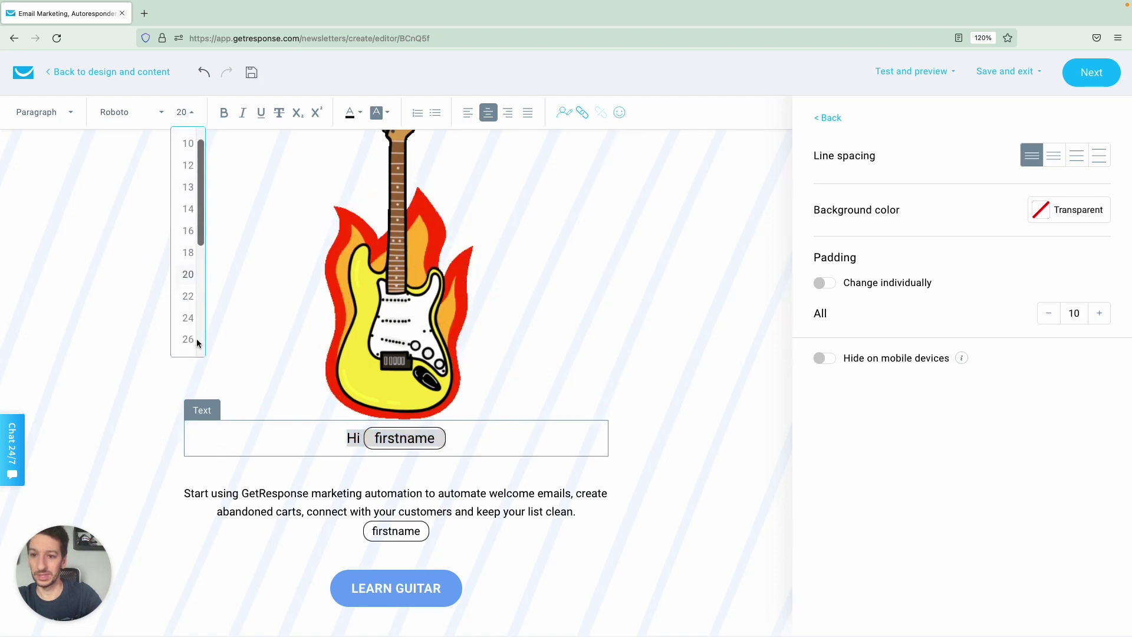
pyautogui.click(188, 300)
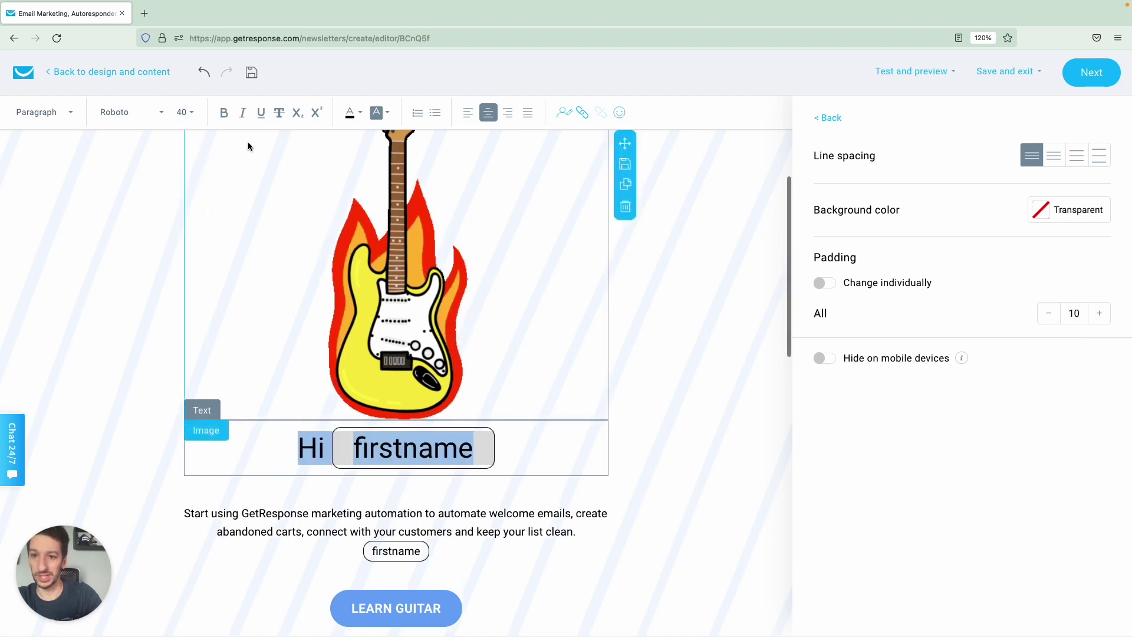
pyautogui.click(224, 112)
# Delete the leftover firstname tag under the body paragraph.
pyautogui.scroll(-2, 377, 413)
pyautogui.click(430, 470)
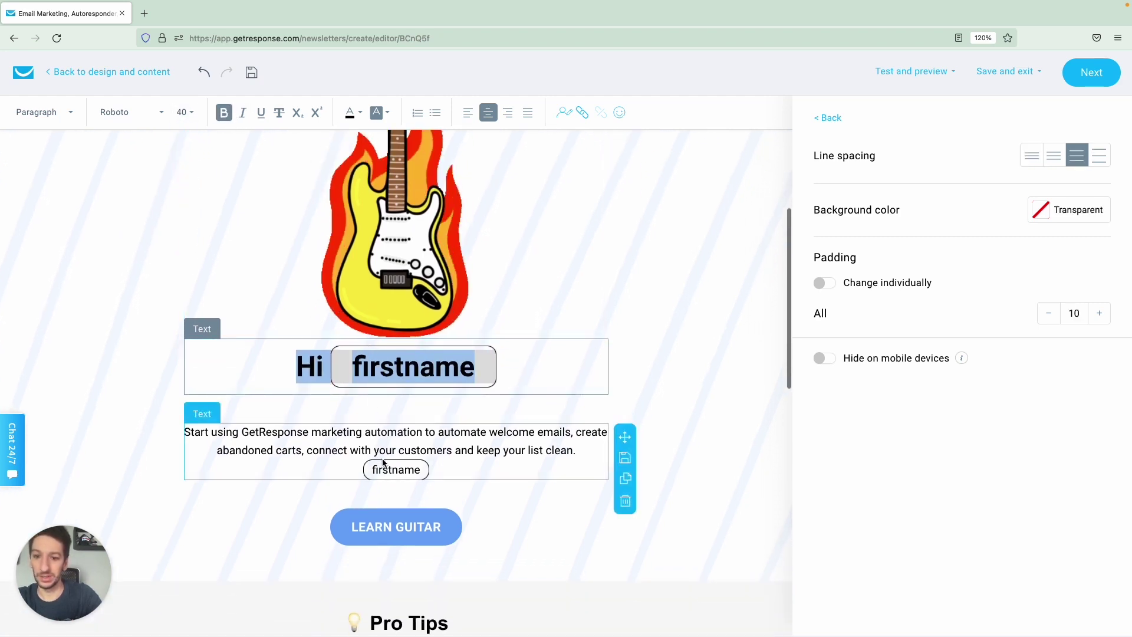
pyautogui.press('BackSpace')
pyautogui.press('BackSpace')
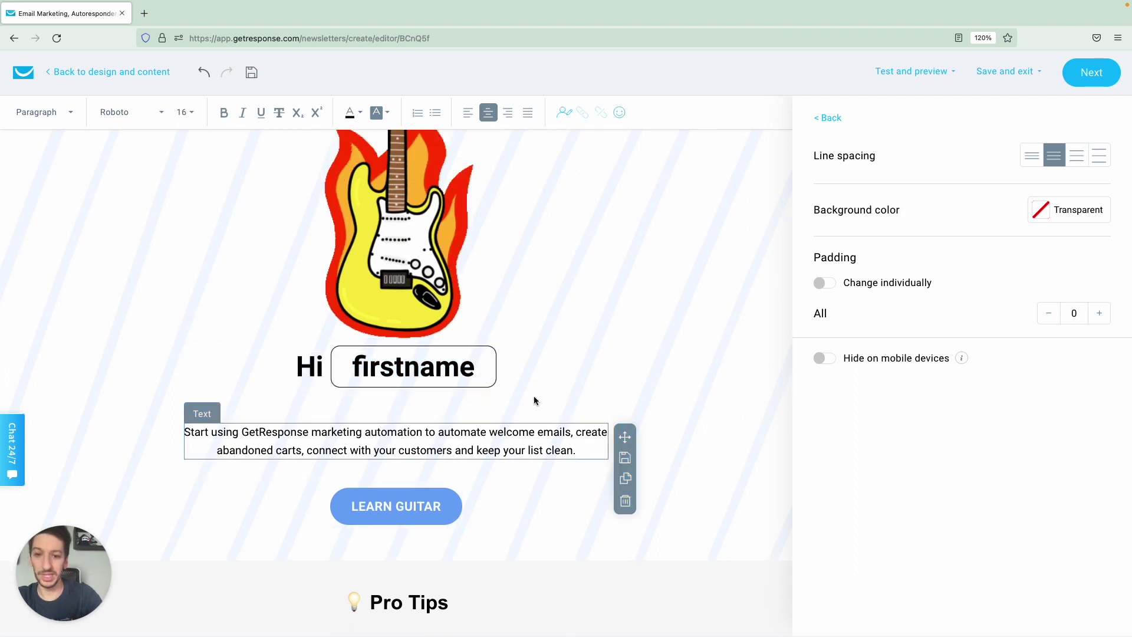
pyautogui.click(625, 317)
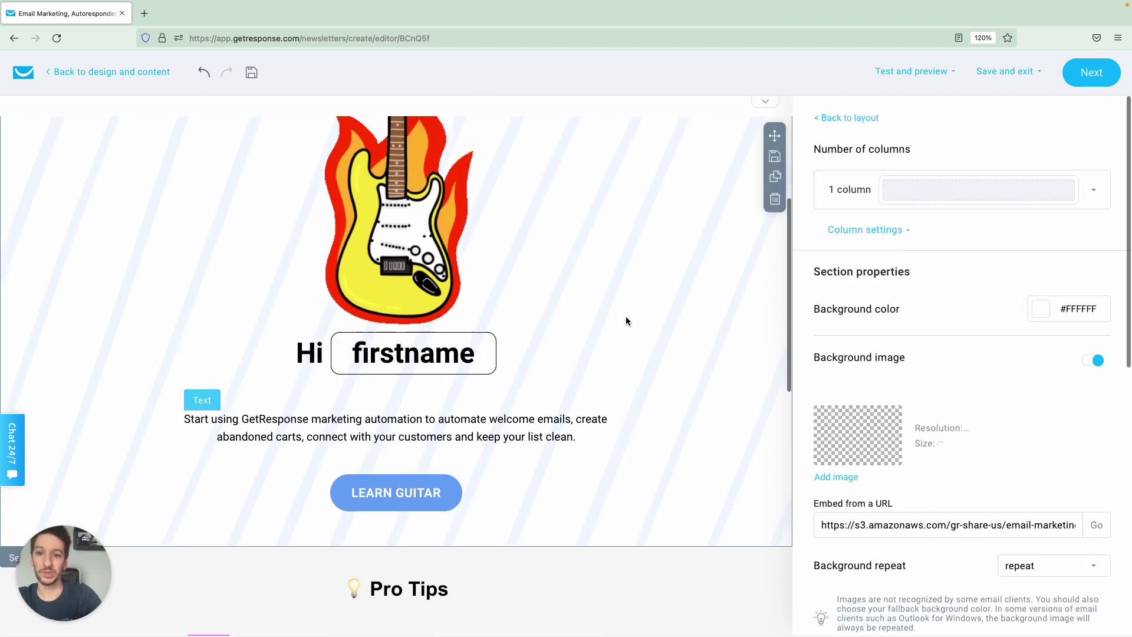
pyautogui.click(489, 374)
# Set the spacer under the greeting to a height of 30.
pyautogui.click(1048, 154)
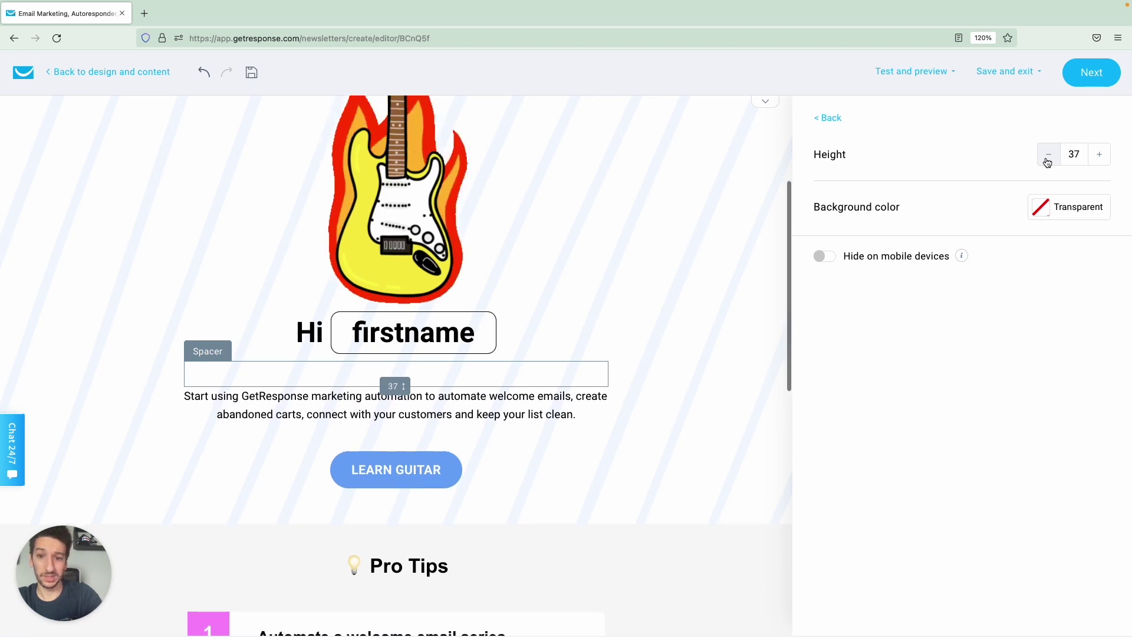
pyautogui.click(1048, 155)
pyautogui.click(1048, 155)
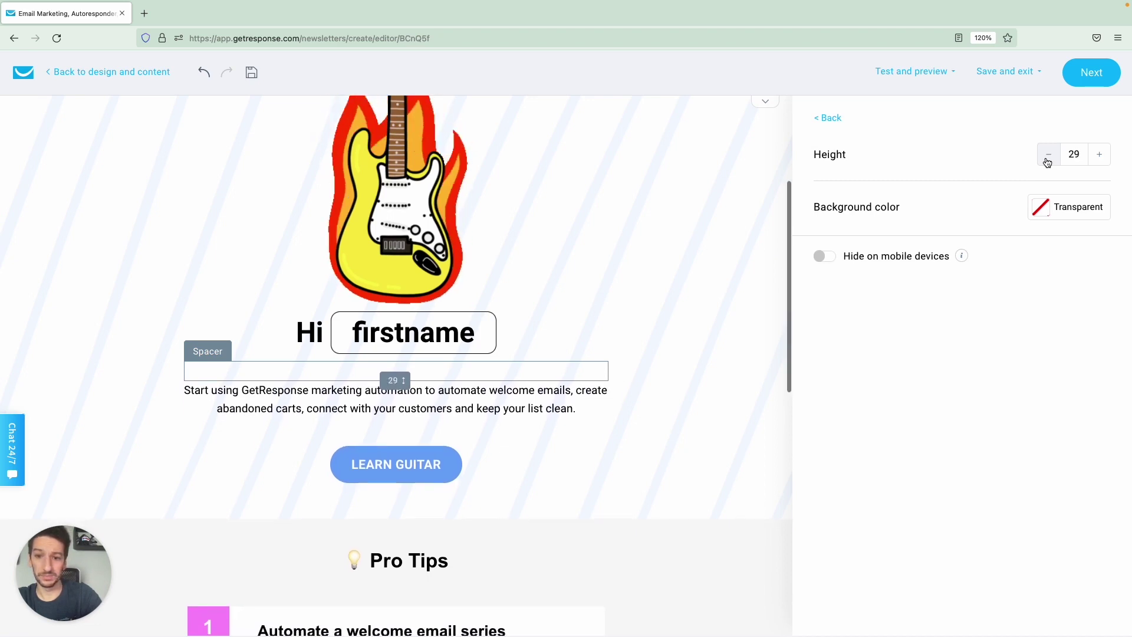
pyautogui.click(1096, 158)
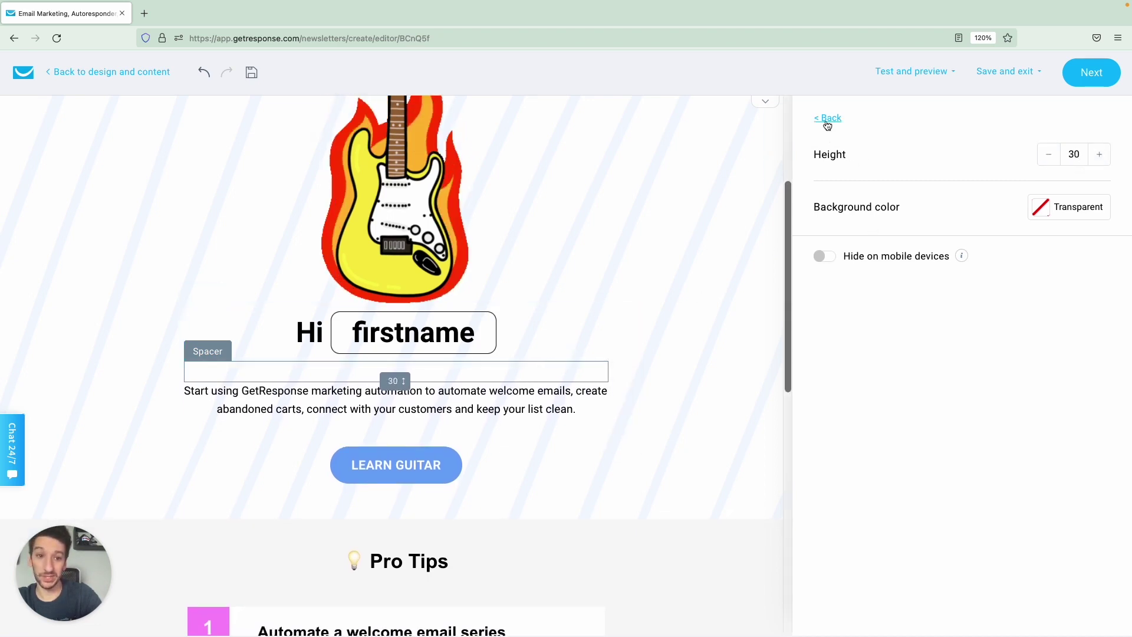
# Place a new 20-high spacer directly above Hi firstname.
pyautogui.click(827, 119)
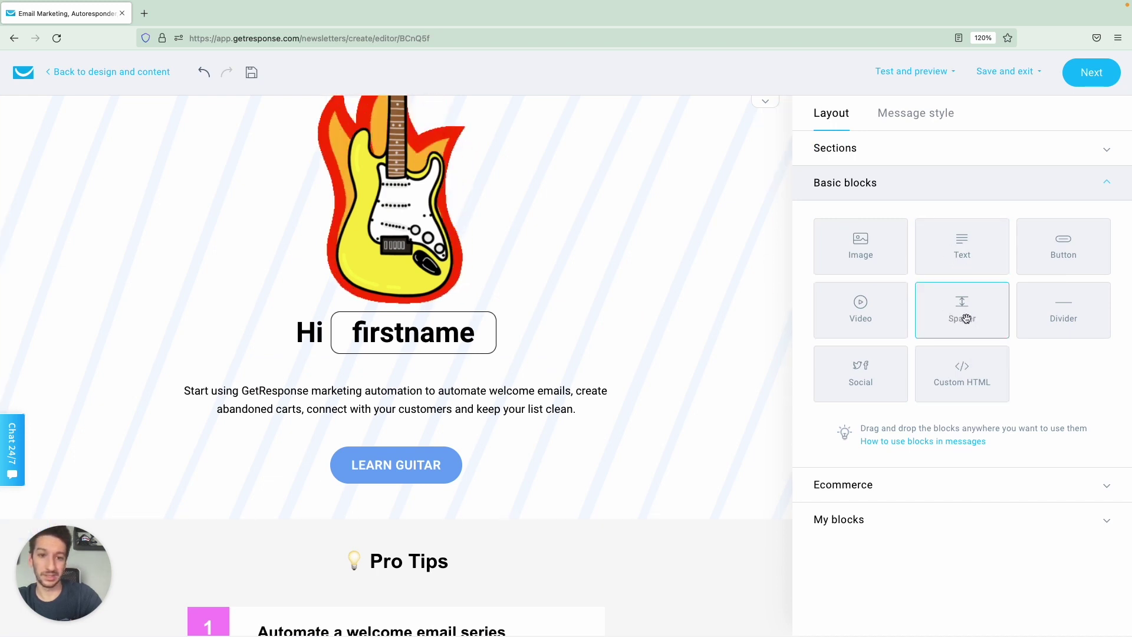
pyautogui.moveTo(865, 314); pyautogui.dragTo(497, 309)
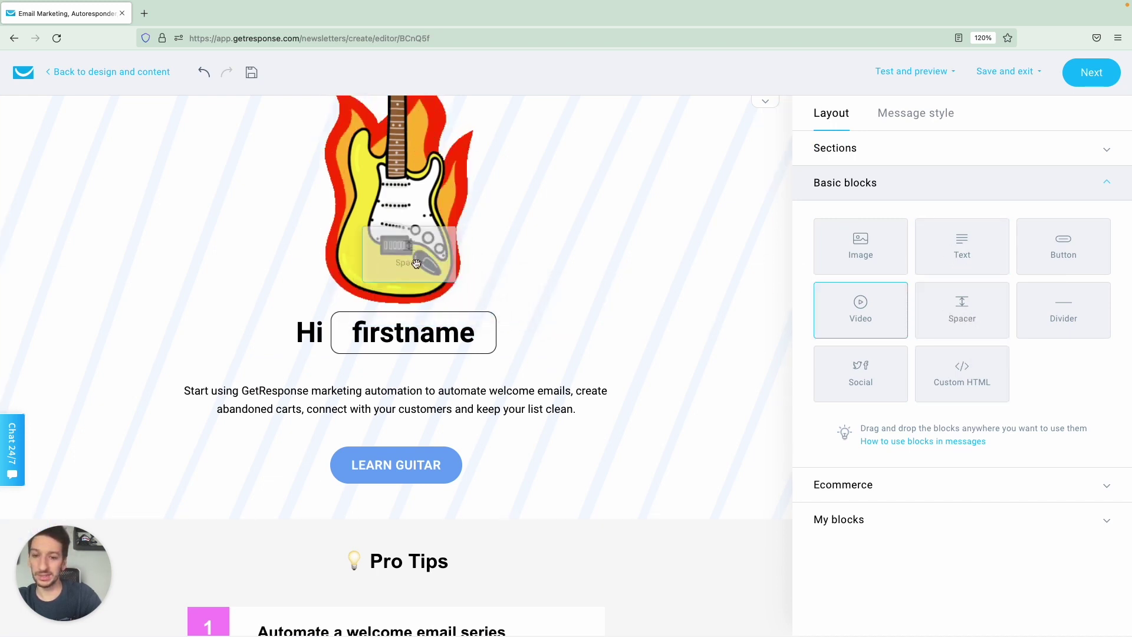
pyautogui.moveTo(379, 349); pyautogui.dragTo(375, 318)
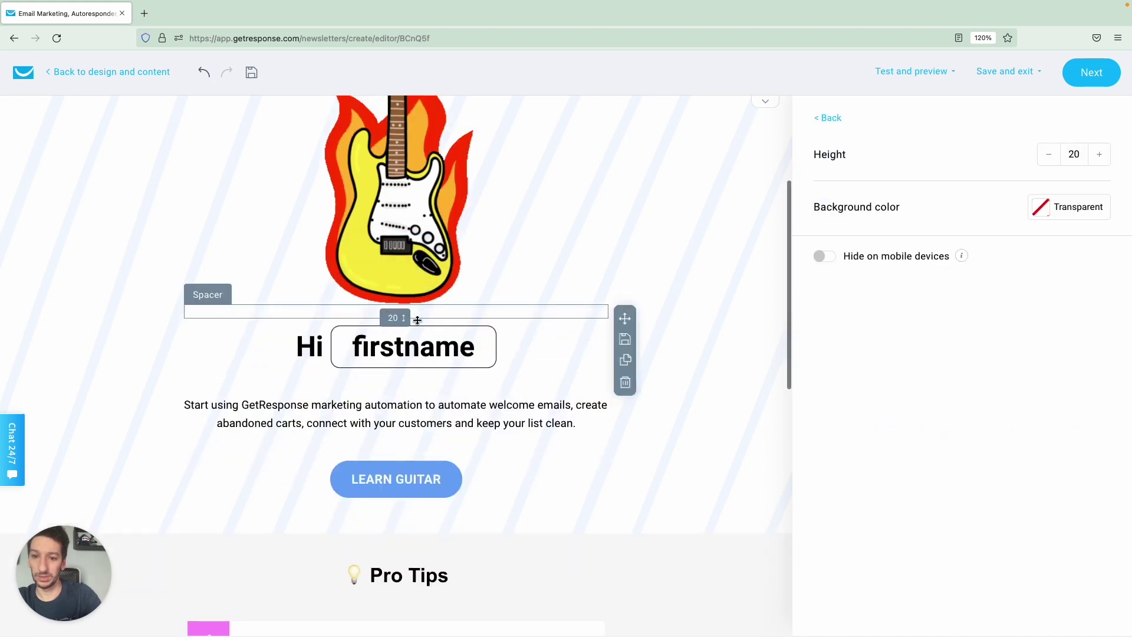
pyautogui.click(708, 420)
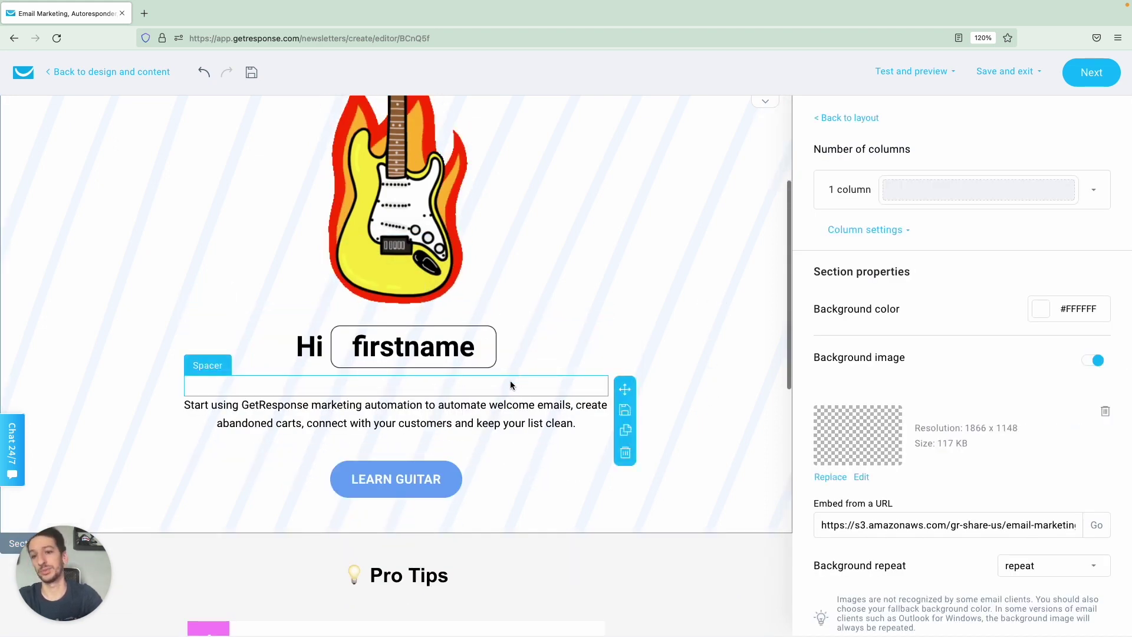
# Scroll through the Pro Tips guide blocks and undo the last edit.
pyautogui.scroll(-6, 649, 369)
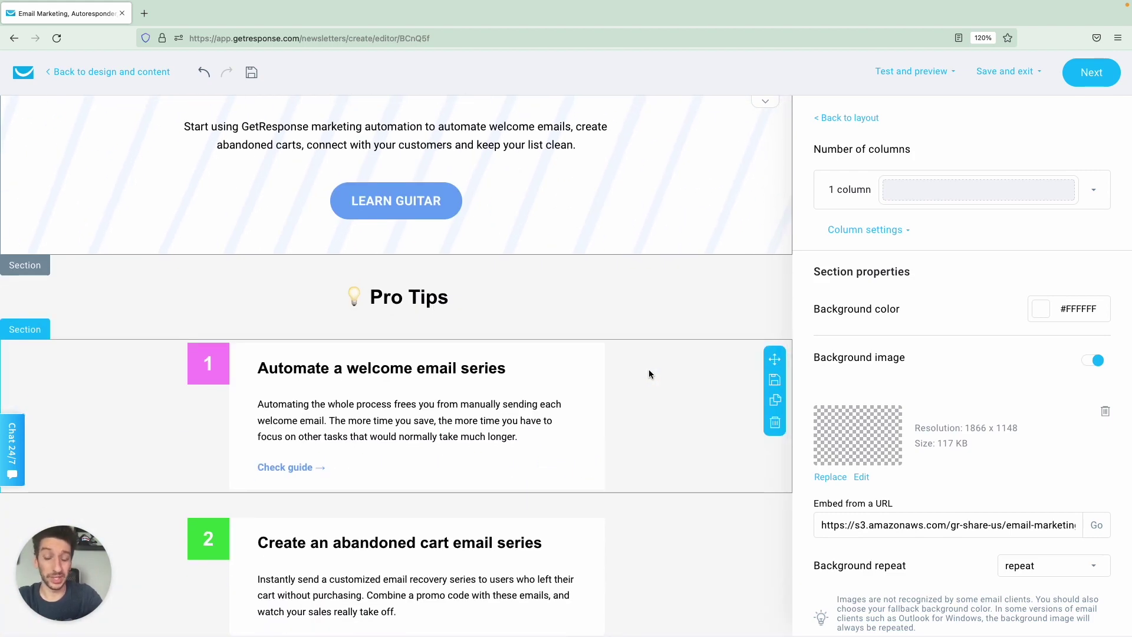
pyautogui.scroll(-1, 649, 369)
pyautogui.hotkey('ctrl', 'z')
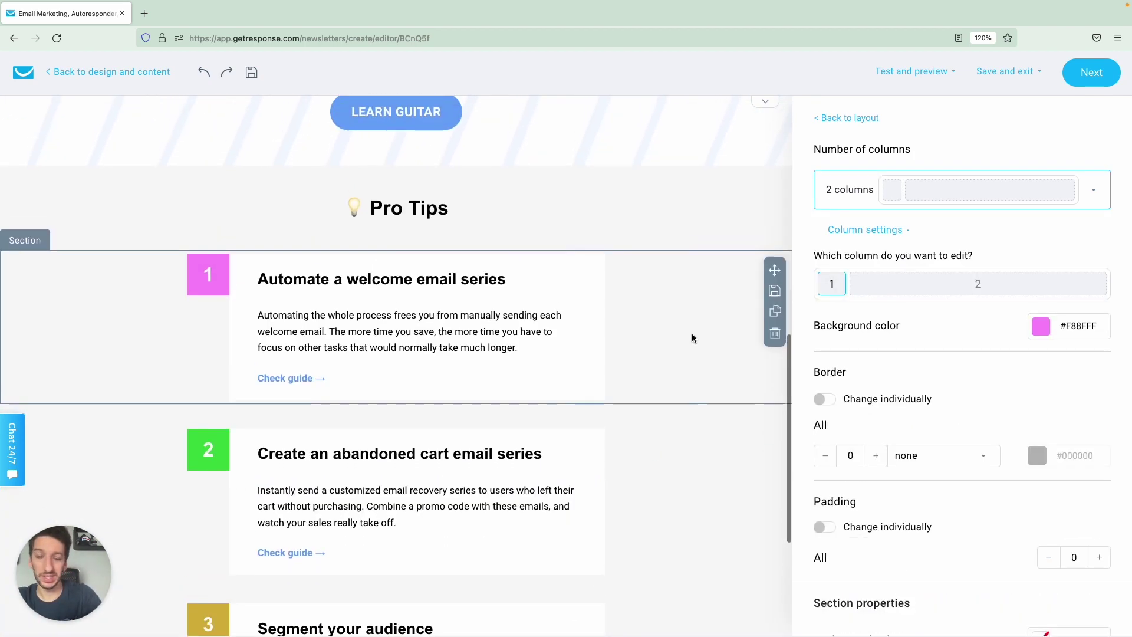
pyautogui.scroll(-2, 692, 338)
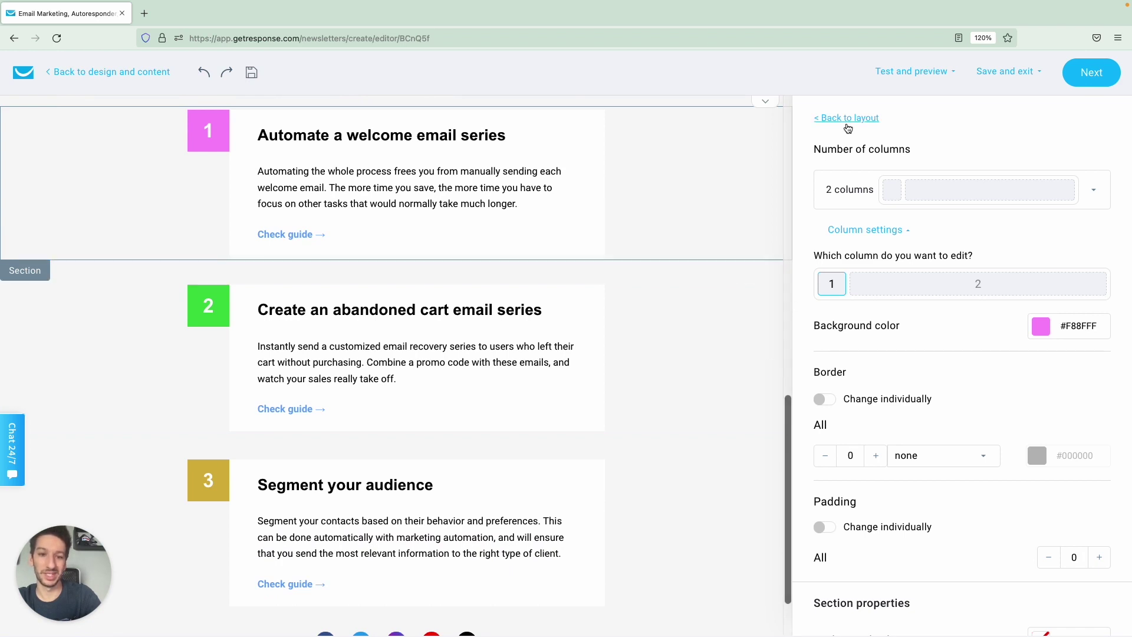
# Bring up the Message style settings and expand the footer's style options.
pyautogui.click(847, 118)
pyautogui.click(862, 152)
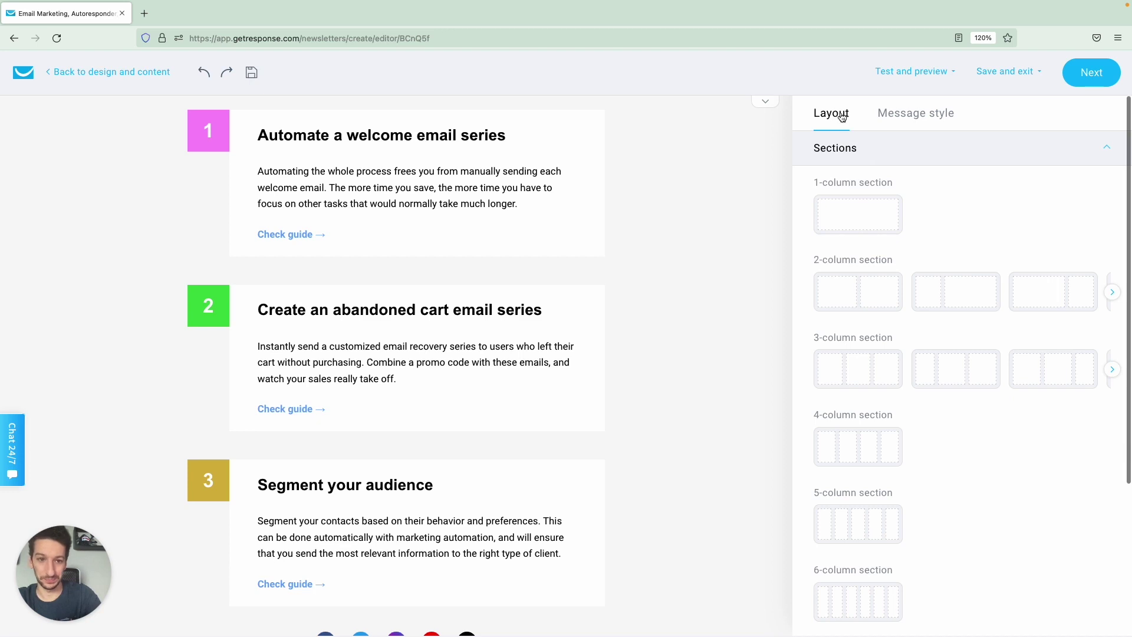
pyautogui.click(889, 115)
pyautogui.scroll(-1, 643, 342)
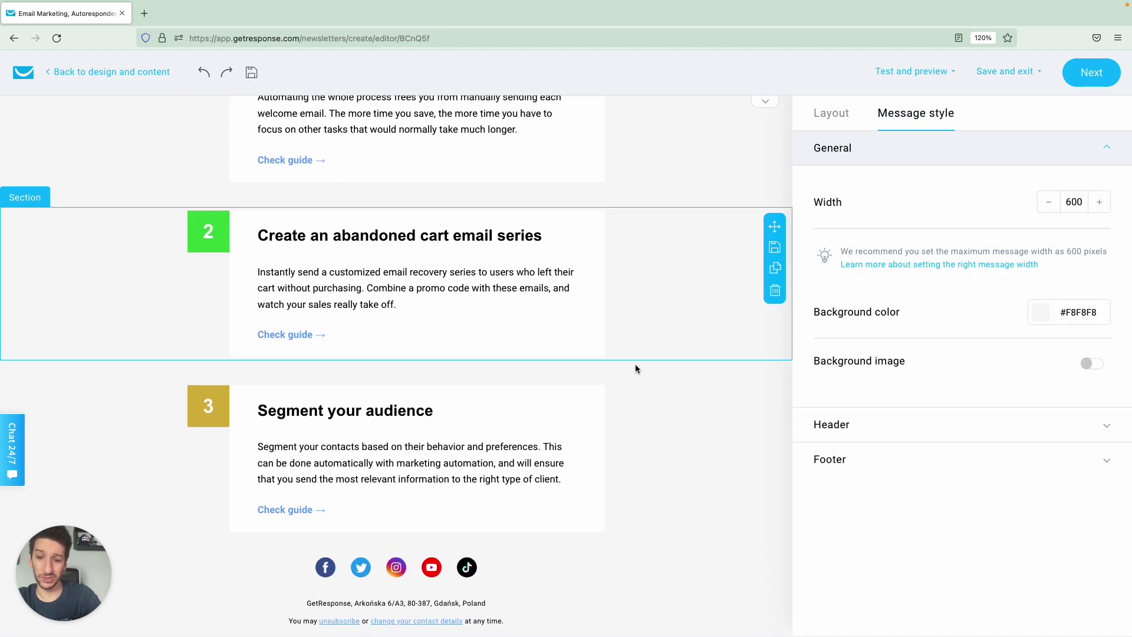
pyautogui.click(530, 607)
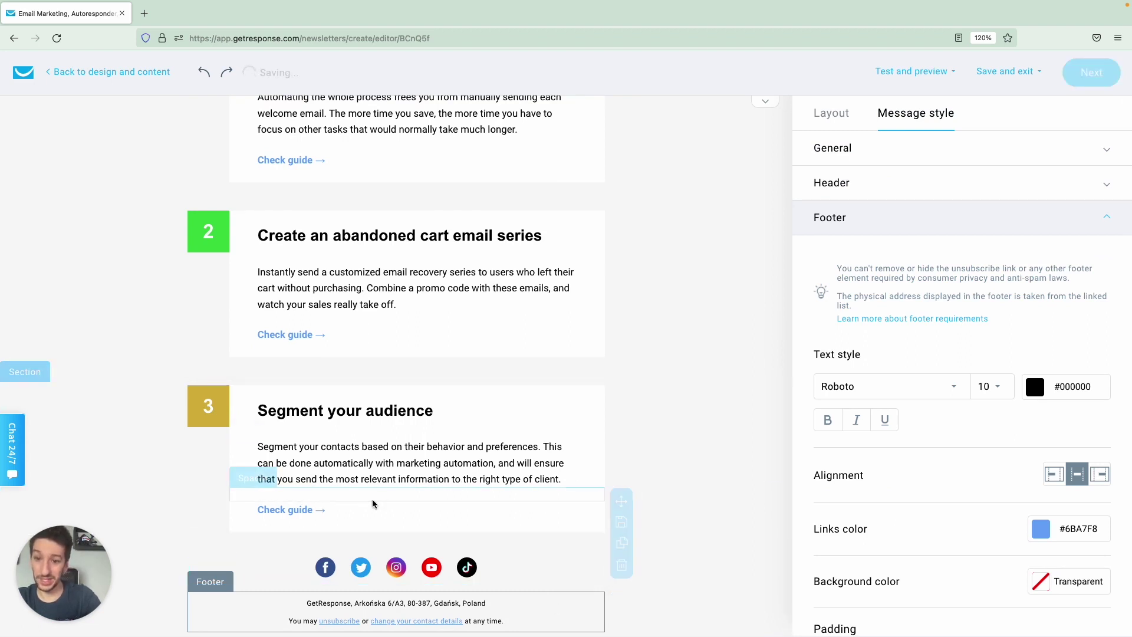
pyautogui.click(361, 510)
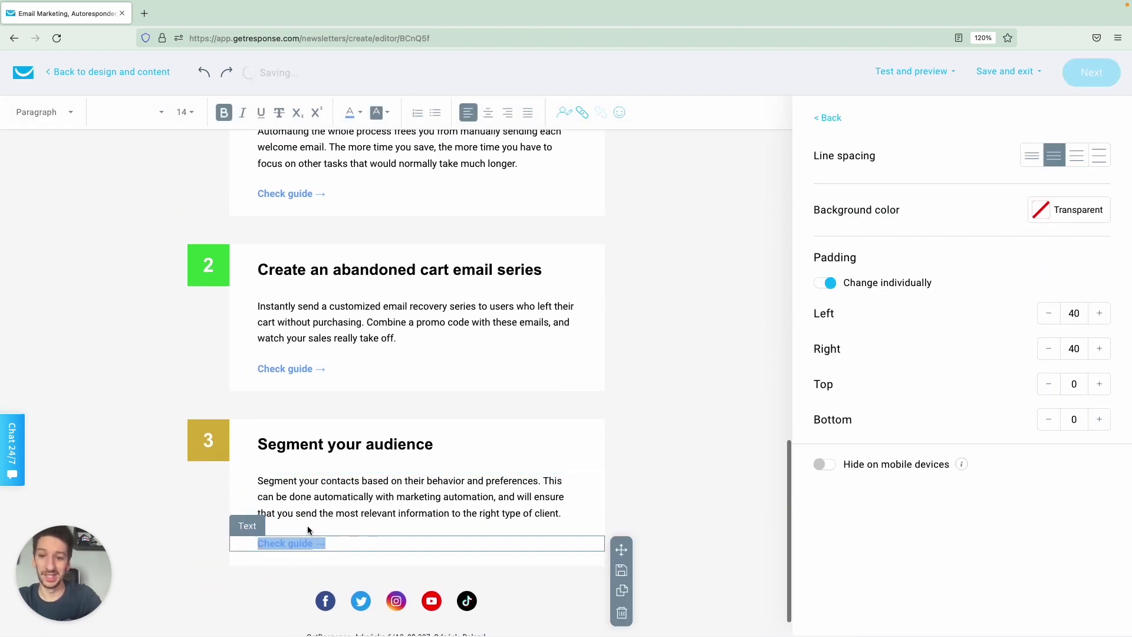
pyautogui.click(582, 115)
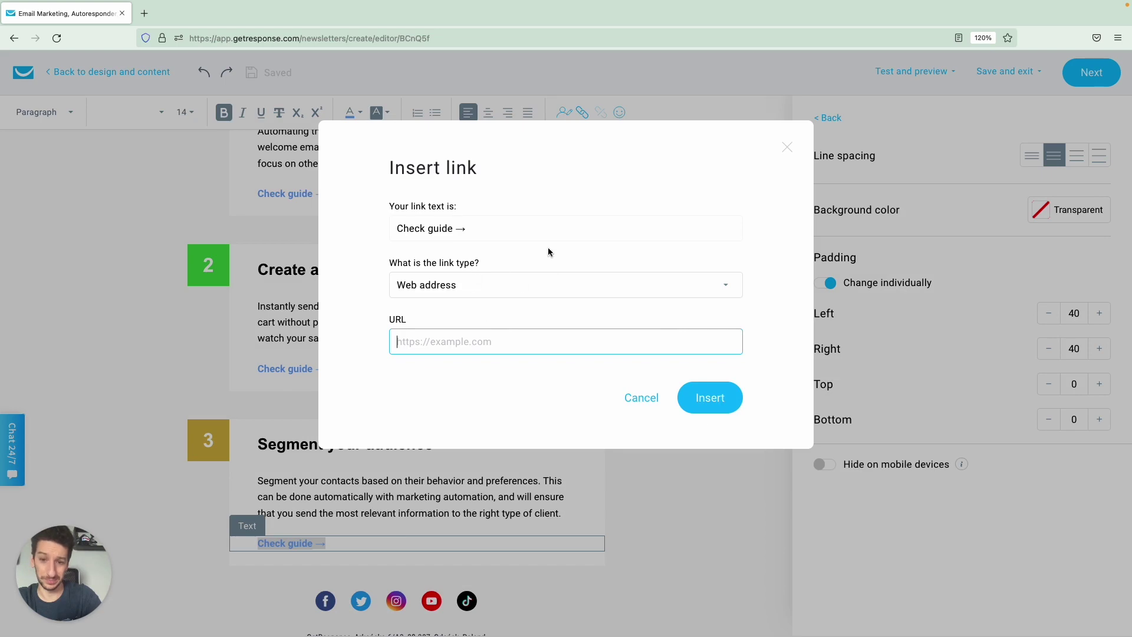
pyautogui.click(643, 399)
pyautogui.scroll(15, 673, 387)
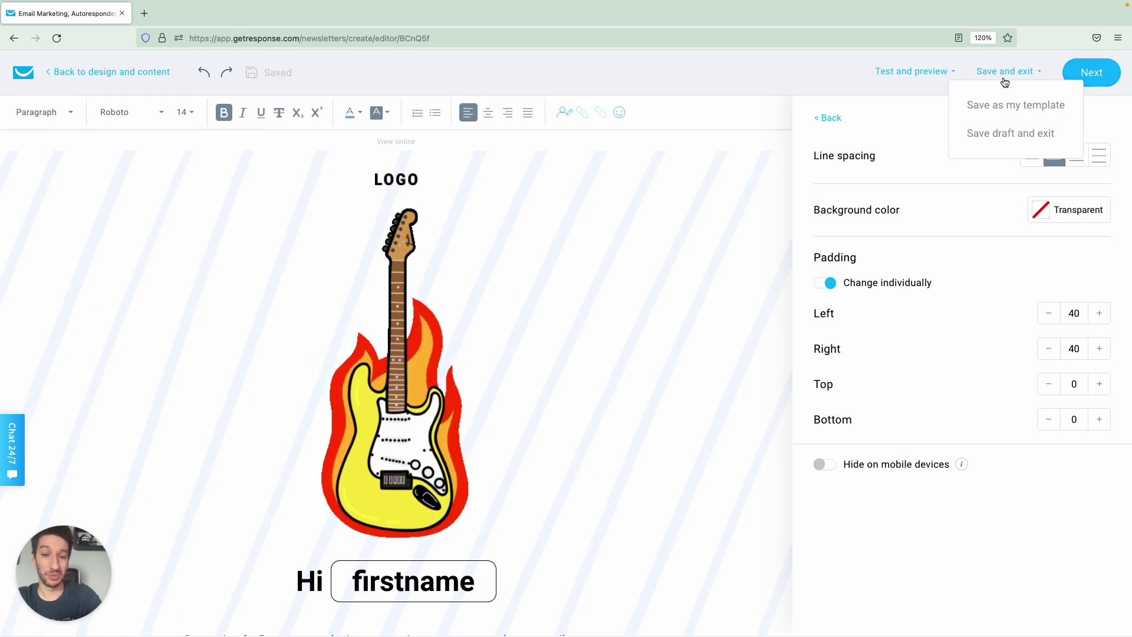
# Preview the finished newsletter on desktop, briefly toggling dark mode on and off.
pyautogui.moveTo(907, 81)
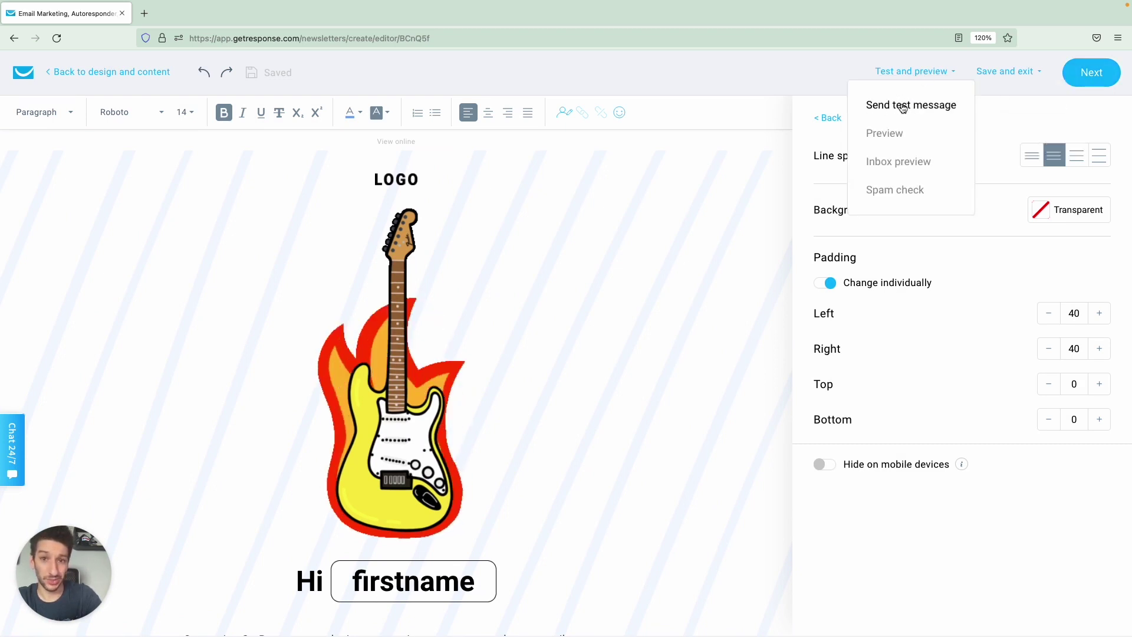
pyautogui.click(894, 134)
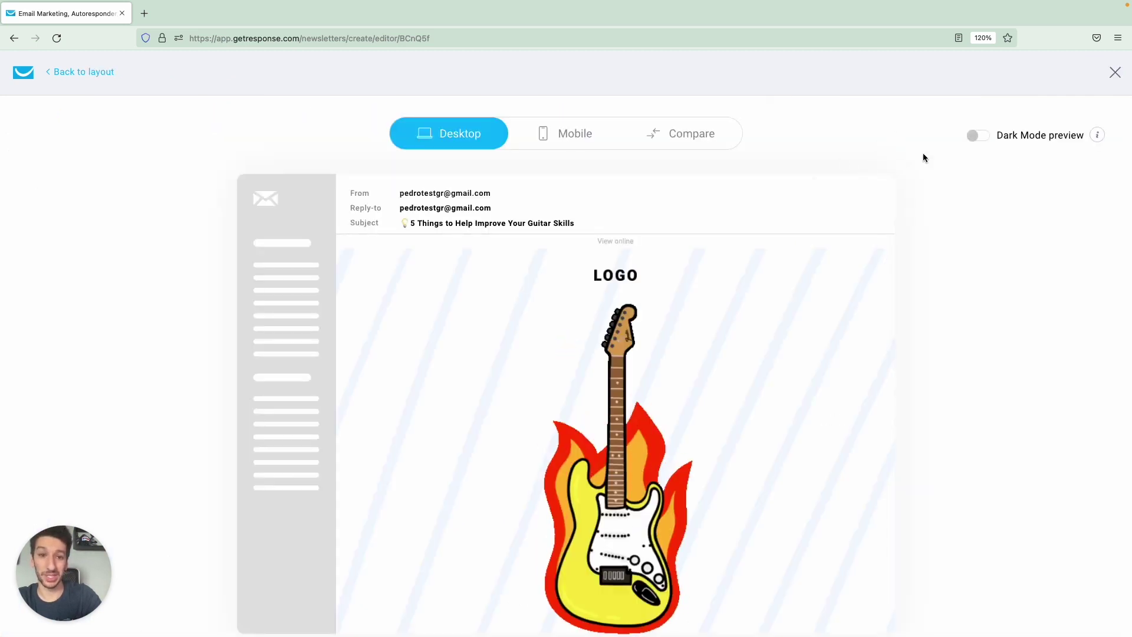
pyautogui.click(977, 138)
pyautogui.click(979, 141)
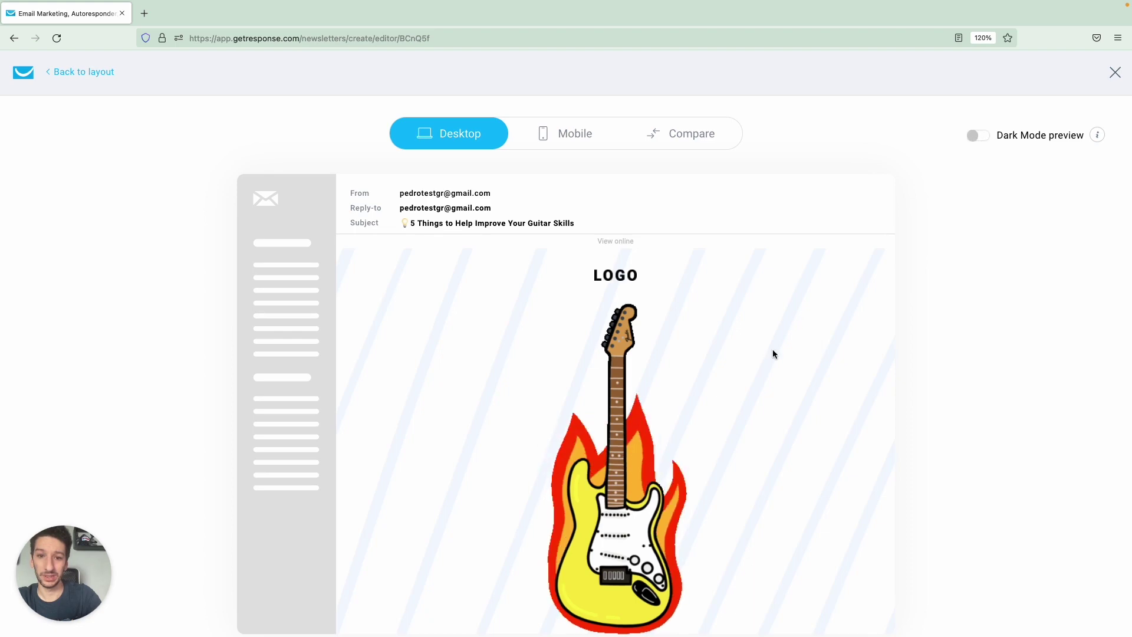
pyautogui.scroll(-15, 773, 349)
# Compare desktop and mobile previews side by side in dark mode, then close the preview.
pyautogui.click(715, 138)
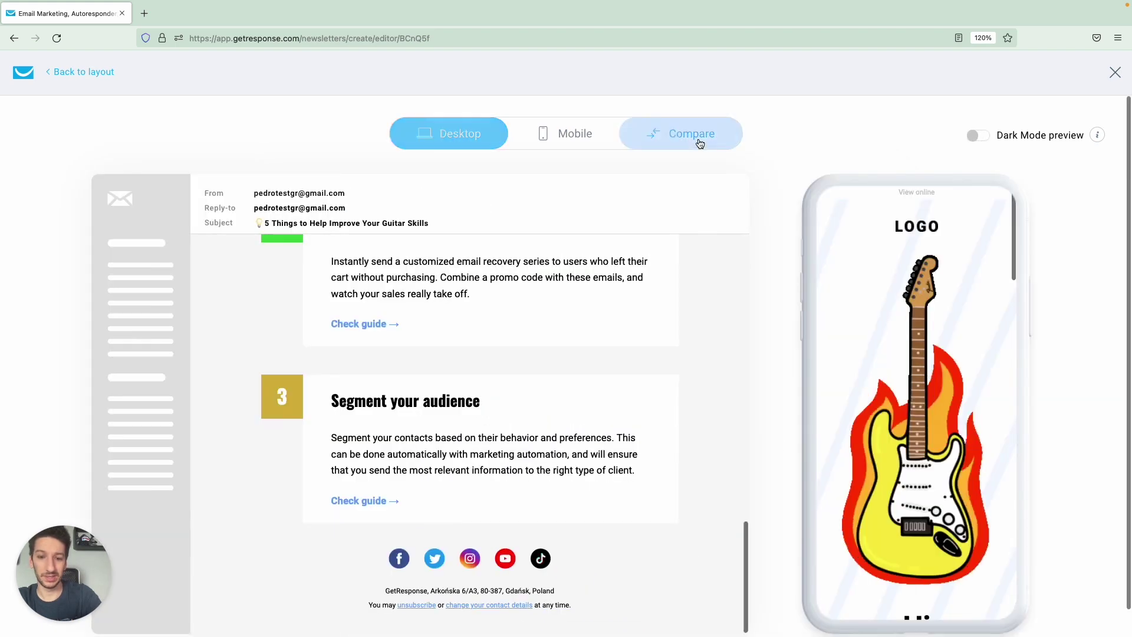
pyautogui.scroll(-3, 889, 329)
pyautogui.click(978, 136)
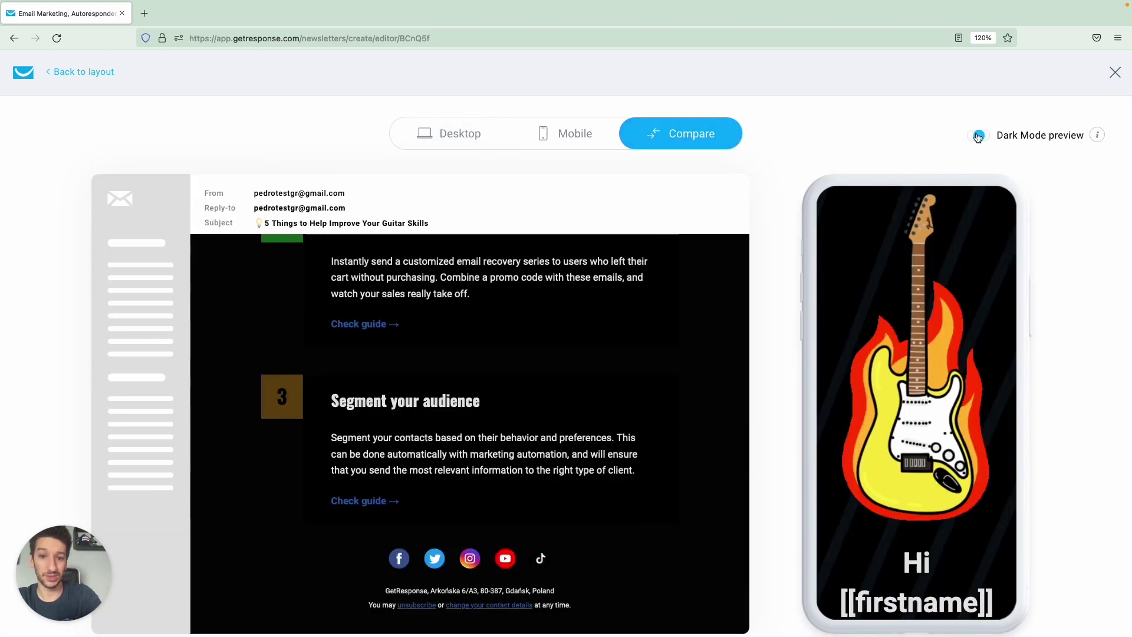
pyautogui.scroll(-8, 945, 286)
pyautogui.scroll(-6, 945, 286)
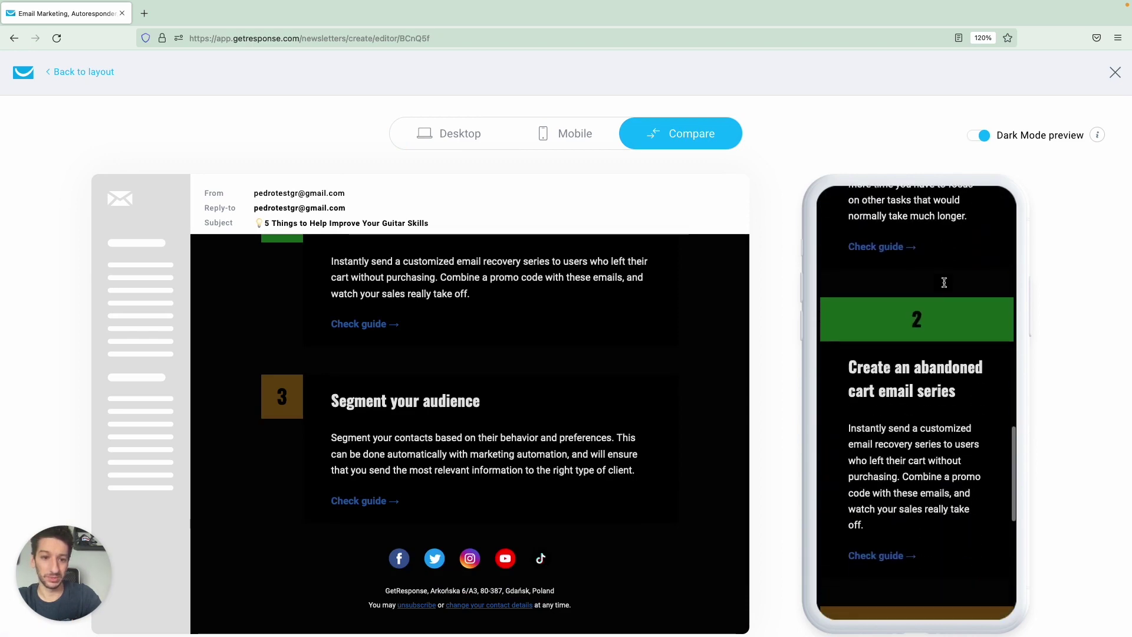
pyautogui.scroll(7, 945, 286)
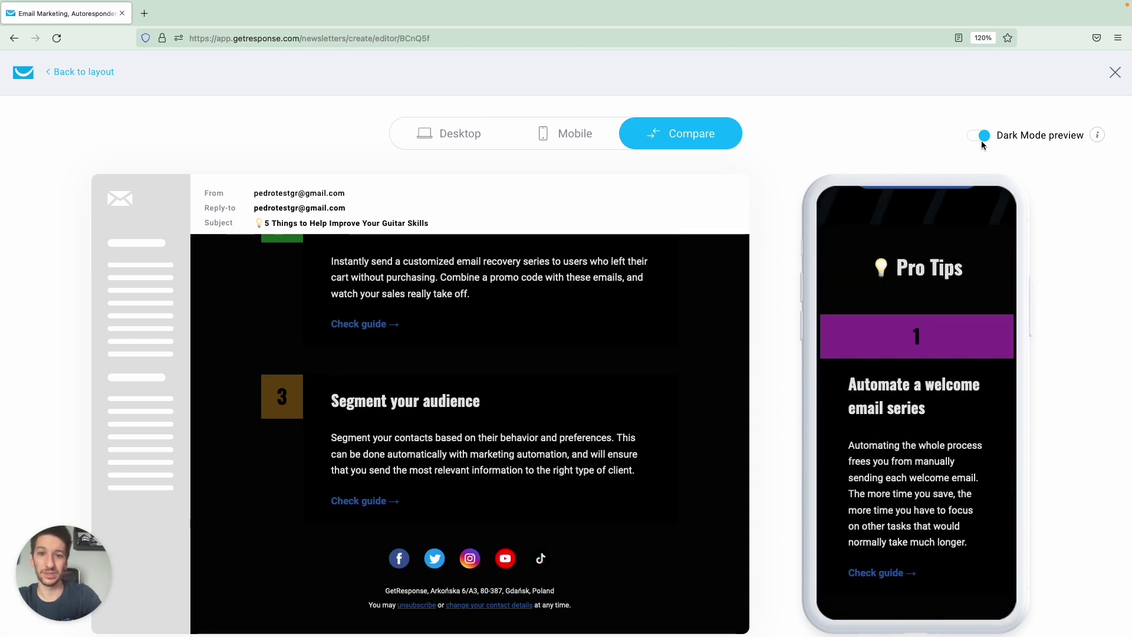
pyautogui.click(981, 139)
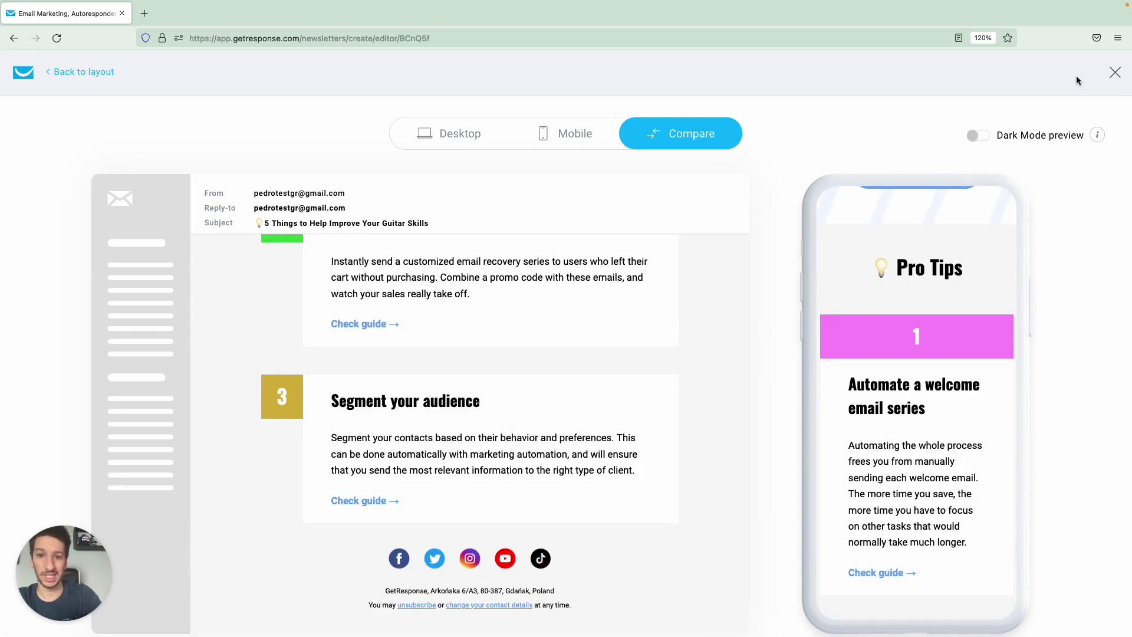
pyautogui.click(1113, 76)
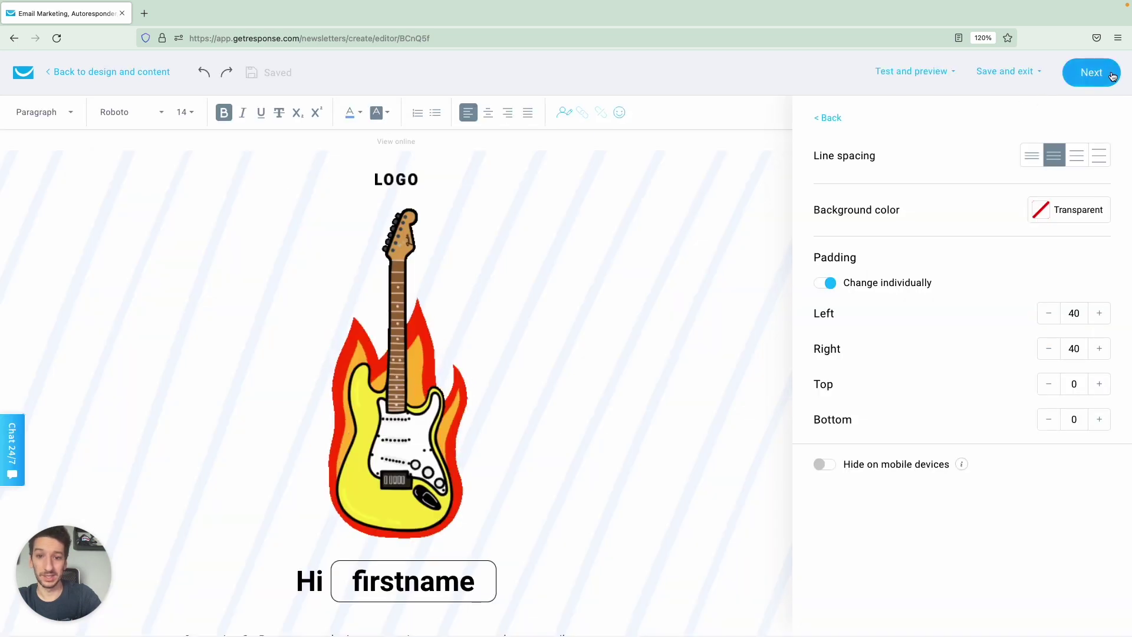
# Run a spam check, rated 'Good to go', and continue to the sending settings.
pyautogui.click(926, 73)
pyautogui.click(895, 190)
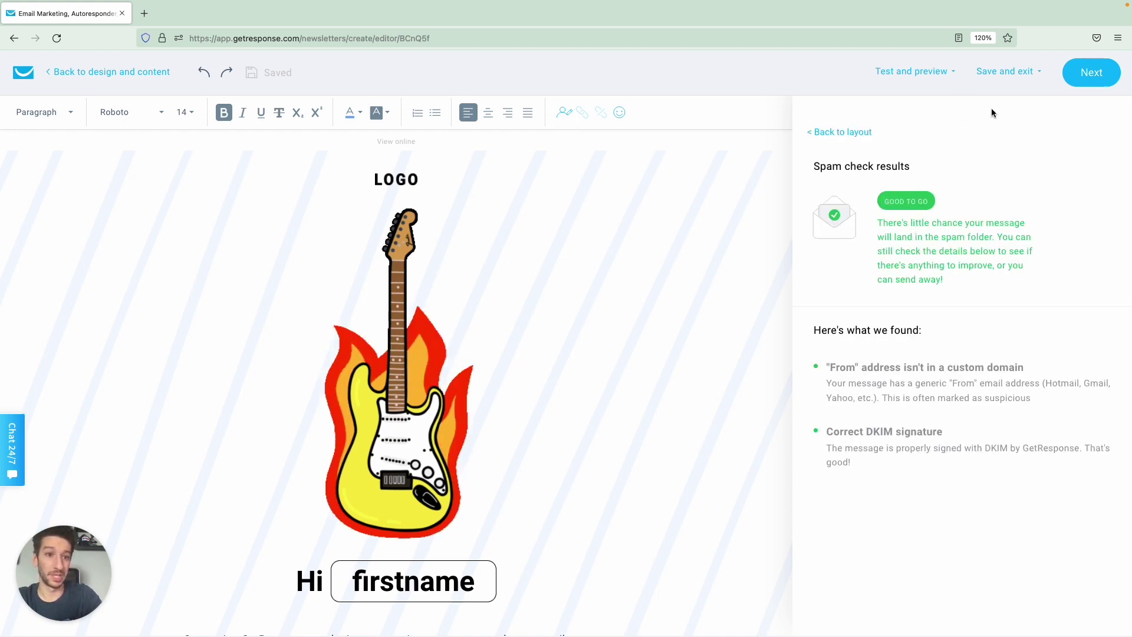
pyautogui.click(1007, 73)
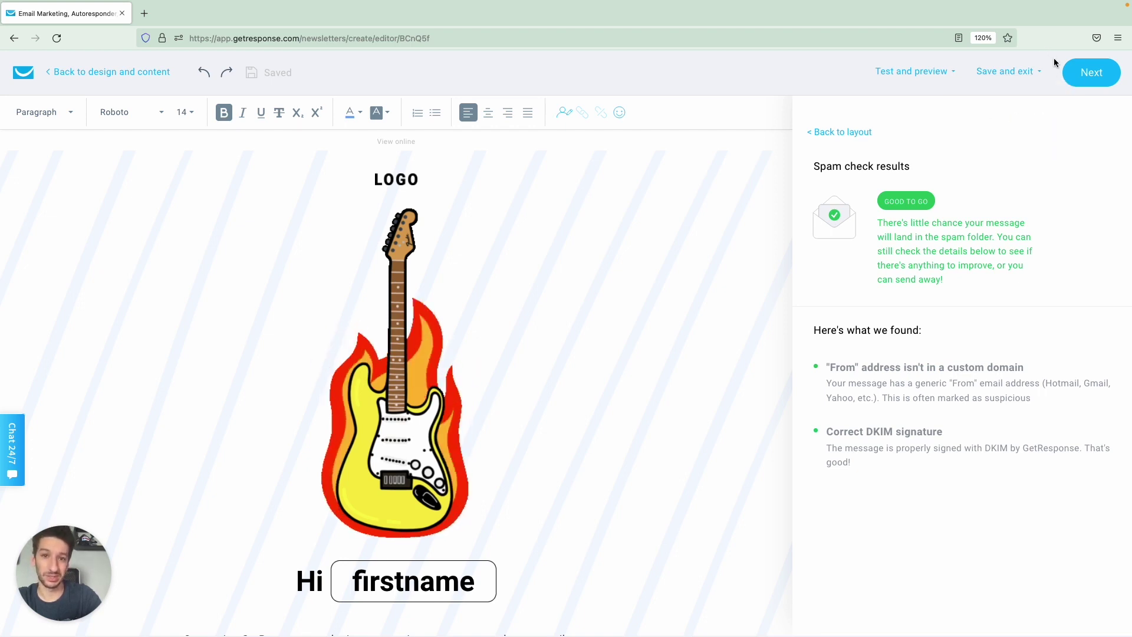
pyautogui.click(1097, 76)
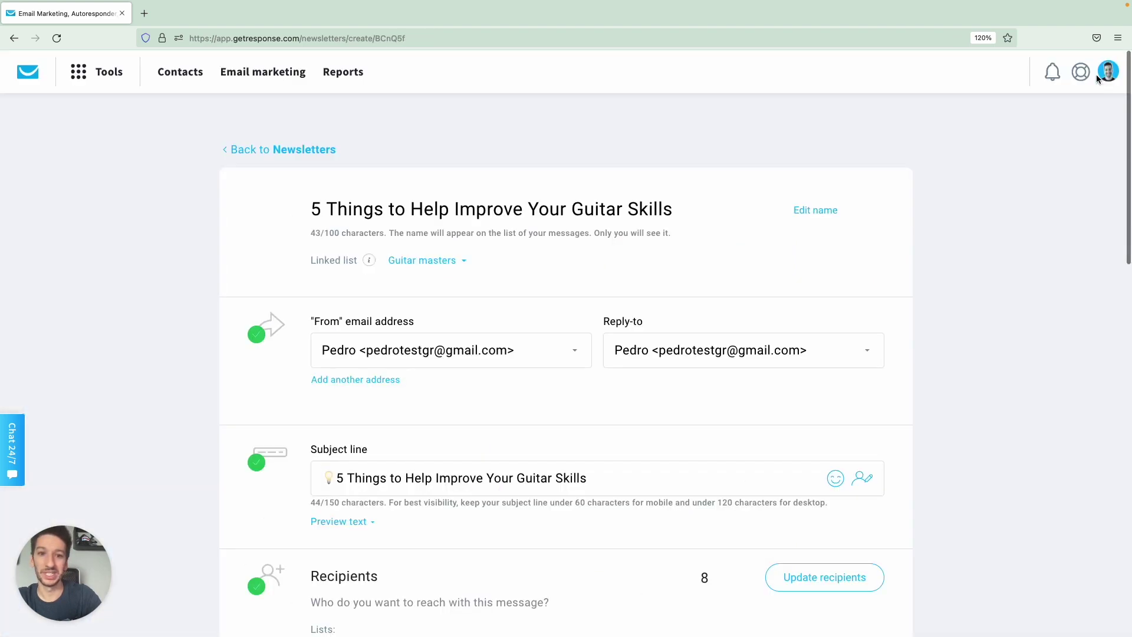
# Turn on Track link clicks with Google Analytics in the Tracking section.
pyautogui.scroll(-10, 735, 307)
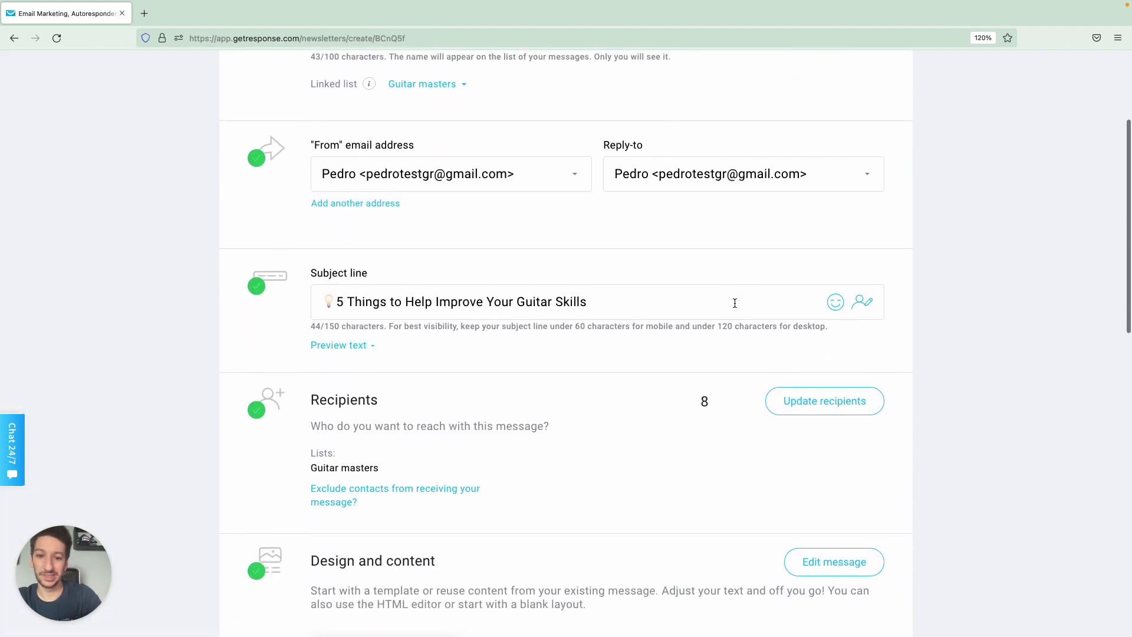
pyautogui.scroll(-3, 684, 338)
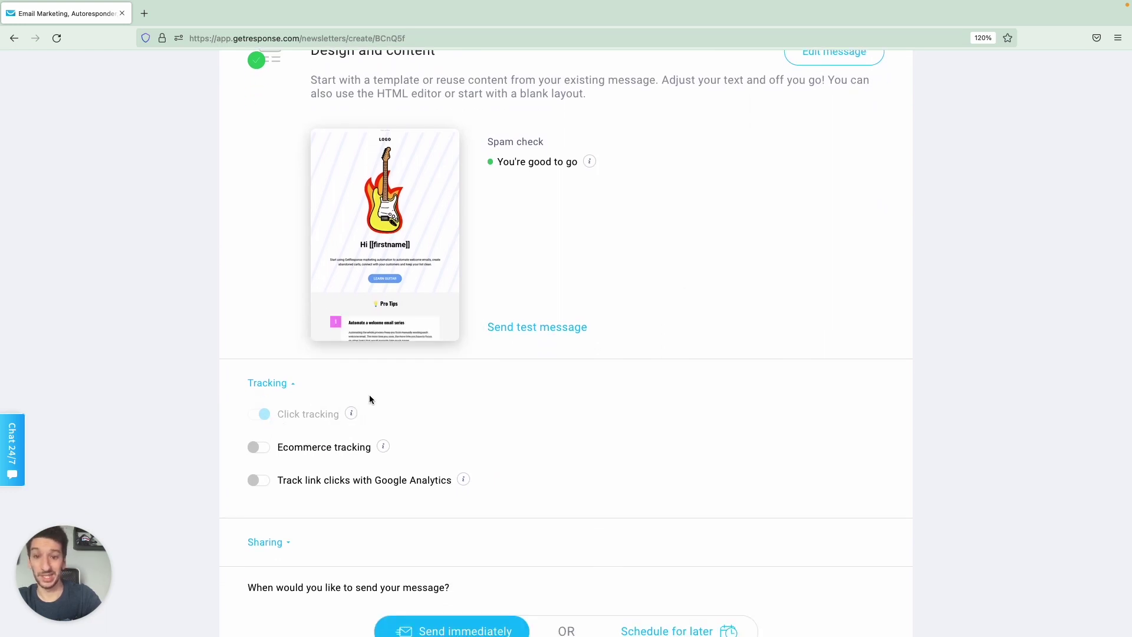
pyautogui.scroll(-1, 370, 397)
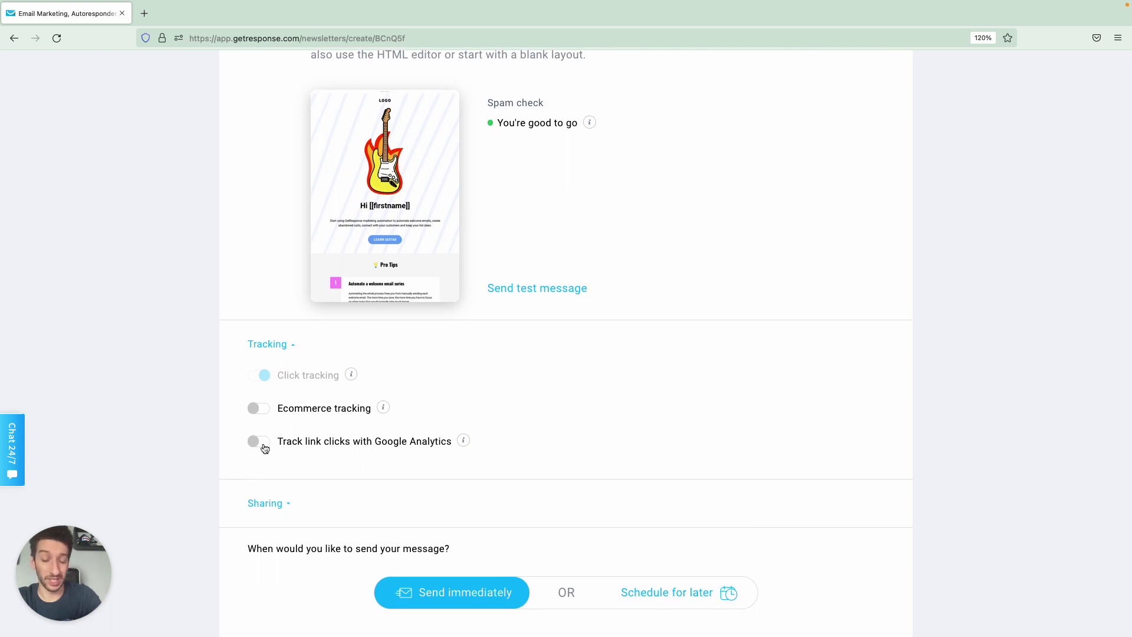
pyautogui.click(263, 446)
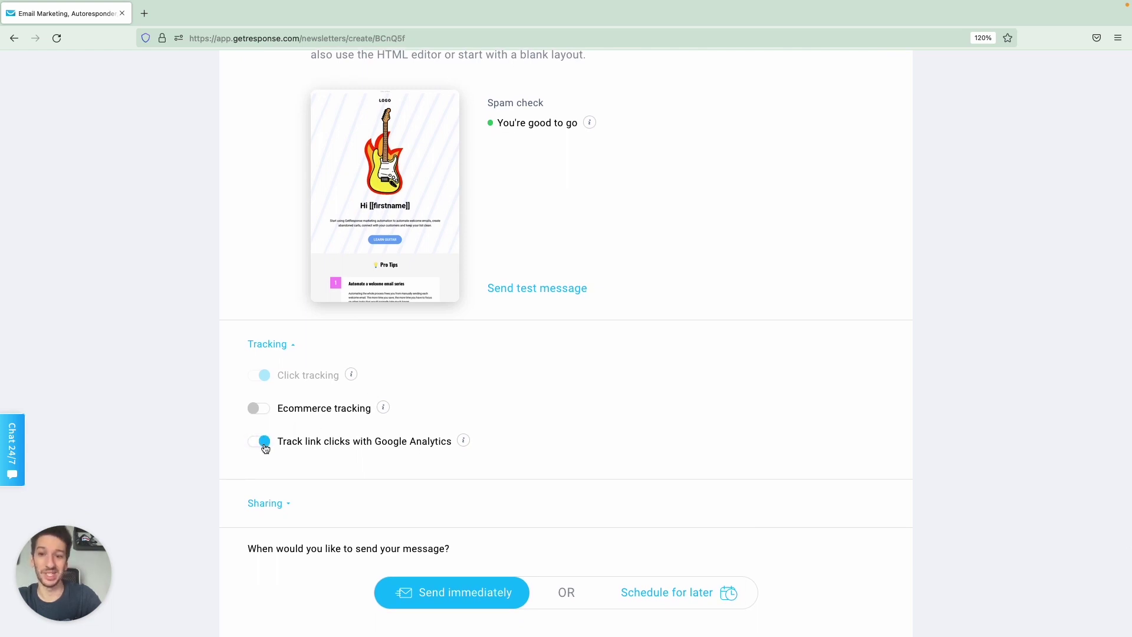
pyautogui.moveTo(464, 441)
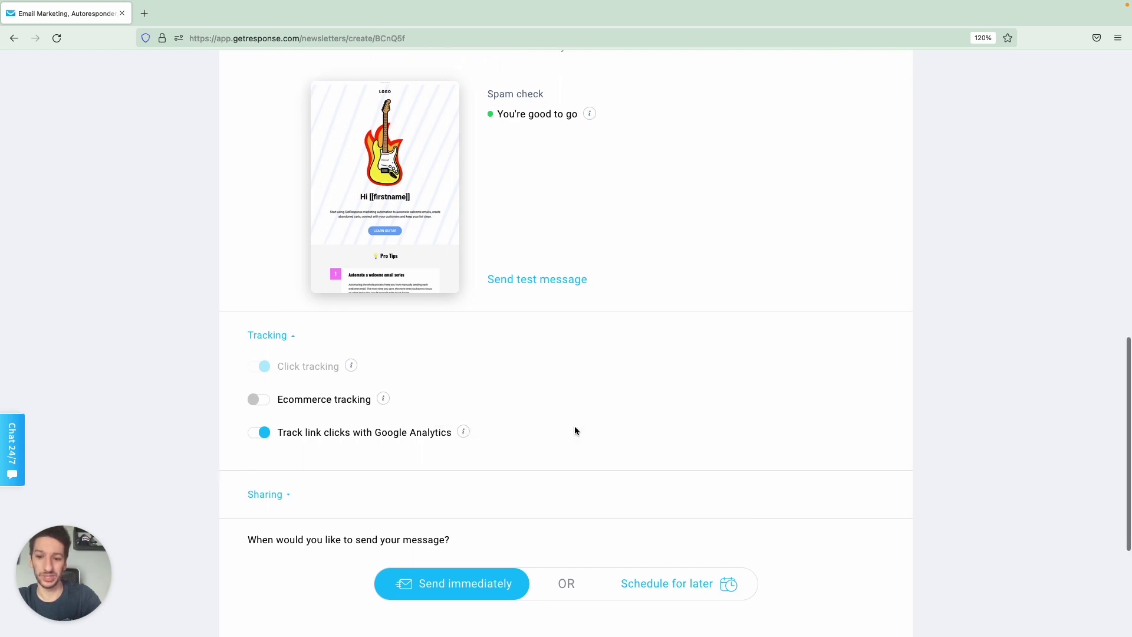
# Expand the newsletter's Sharing options and review them.
pyautogui.scroll(-3, 574, 426)
pyautogui.click(266, 384)
pyautogui.scroll(-1, 409, 395)
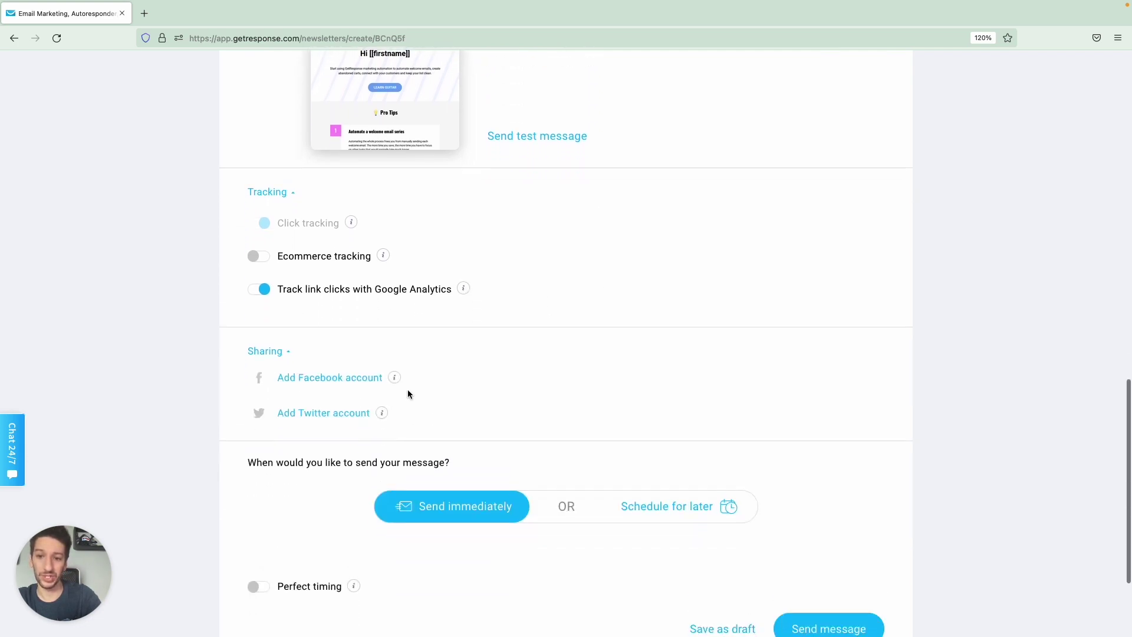
pyautogui.moveTo(382, 415)
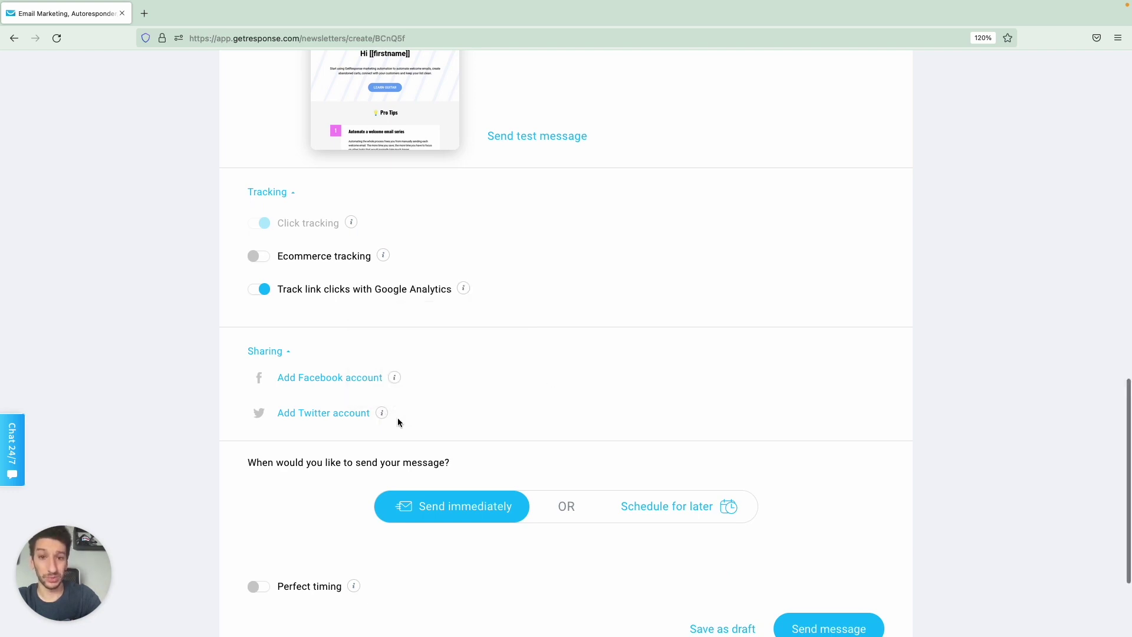
pyautogui.scroll(-2, 533, 357)
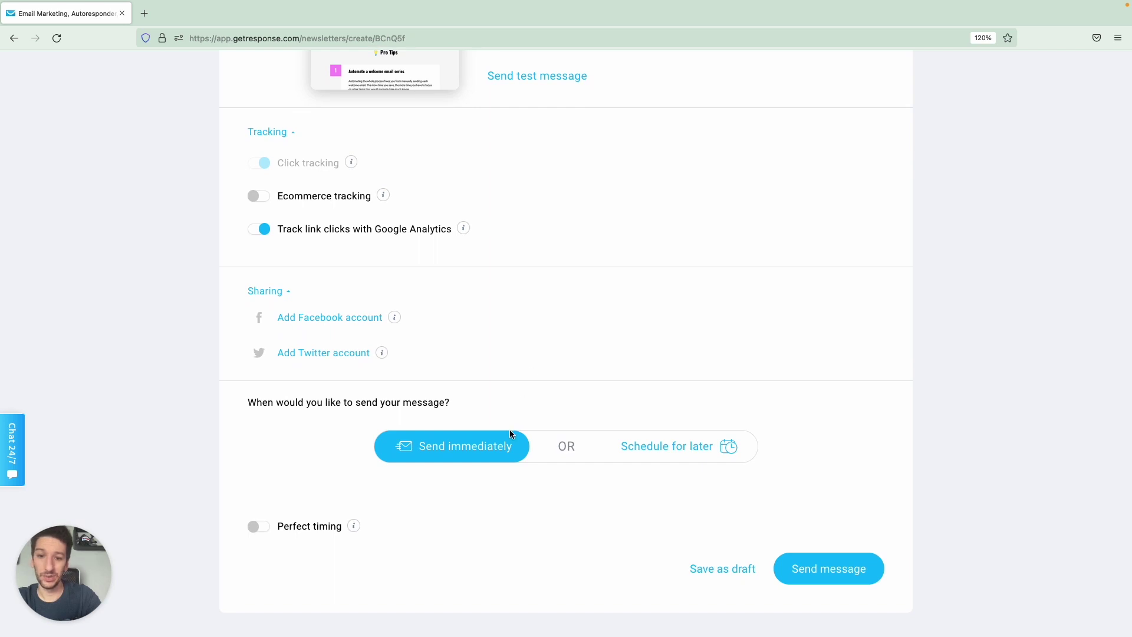
# Schedule sending for Sep 15, 2022 11:12 AM Europe/Warsaw with Perfect timing on.
pyautogui.click(676, 451)
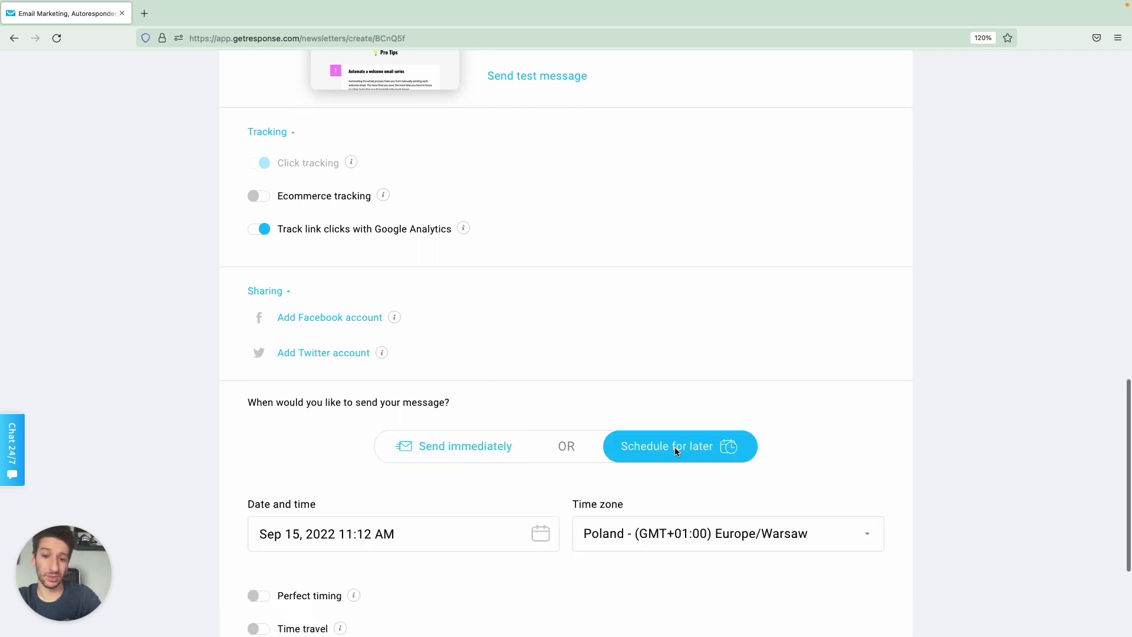
pyautogui.scroll(-1, 593, 345)
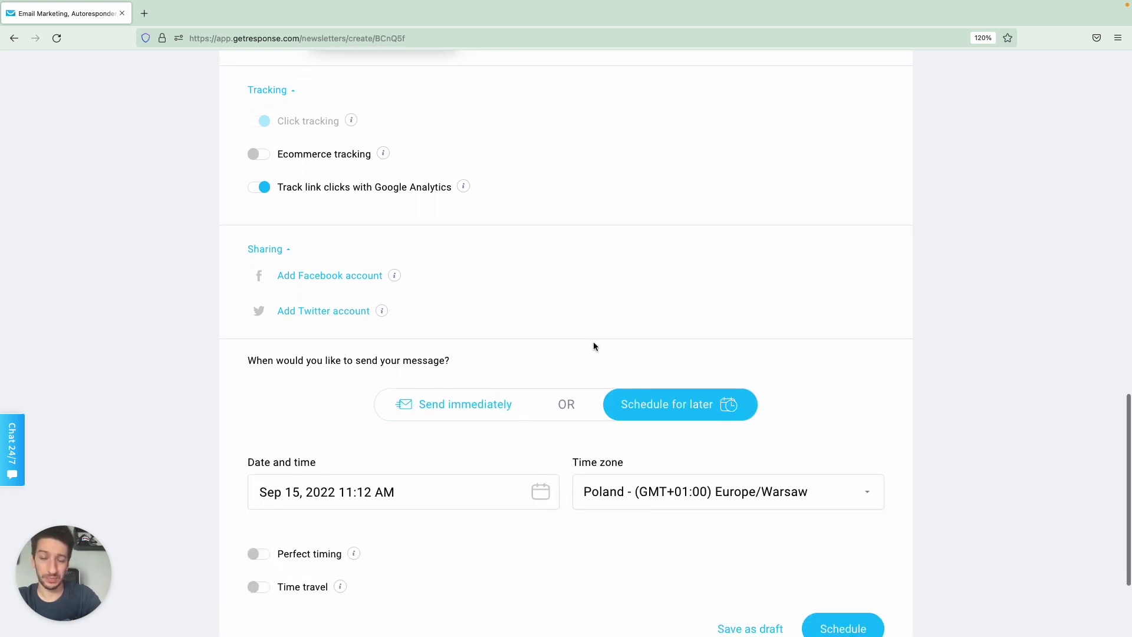
pyautogui.scroll(-1, 593, 345)
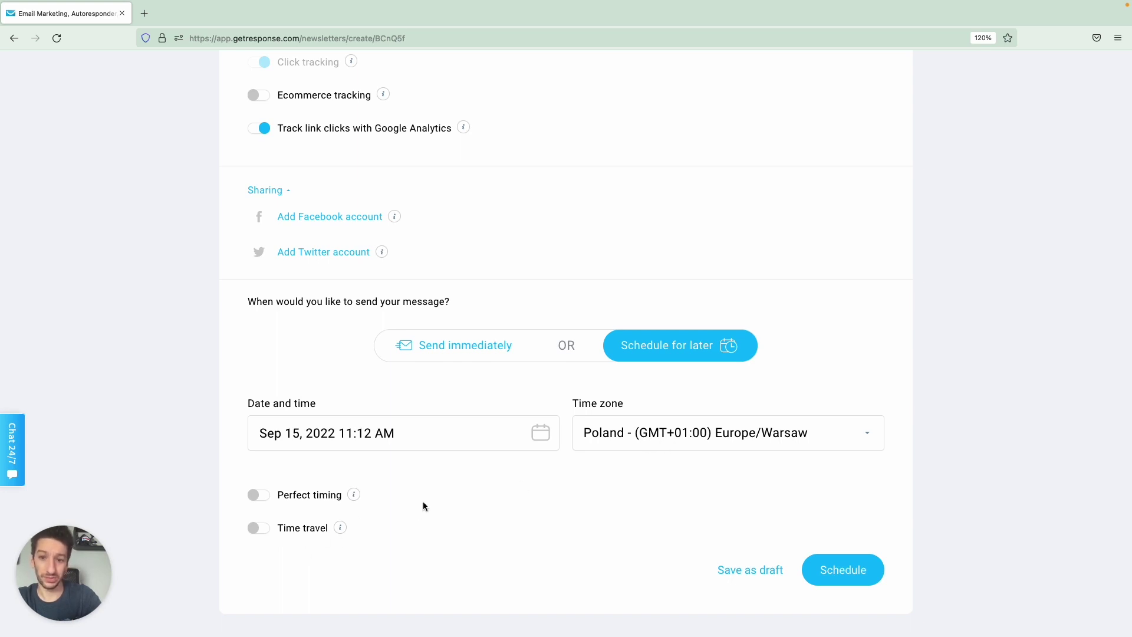
pyautogui.click(256, 501)
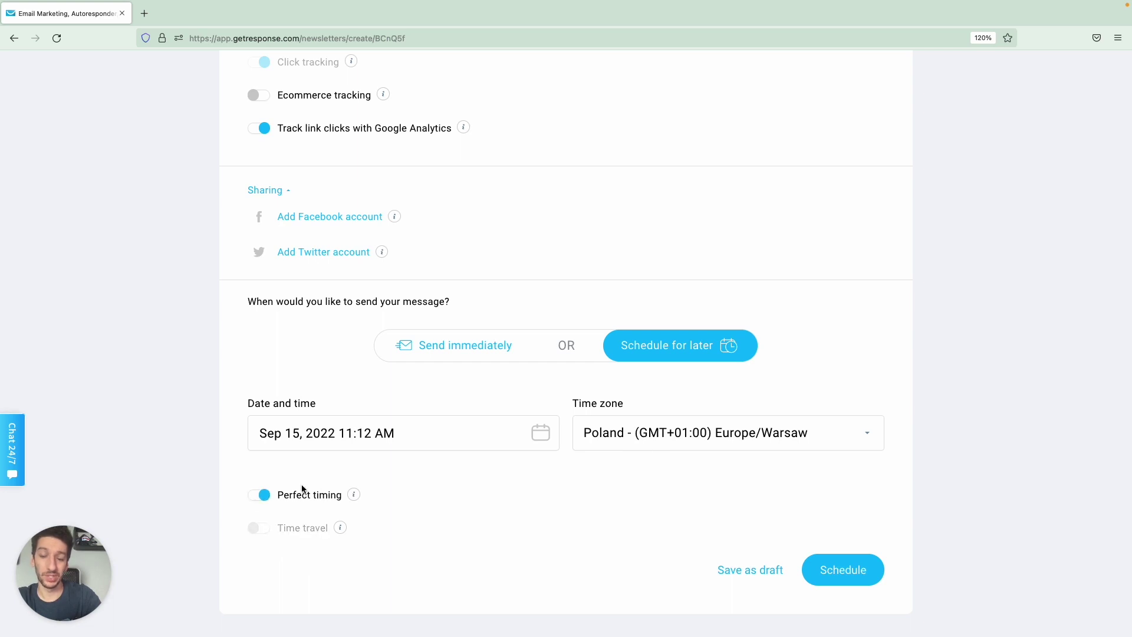
pyautogui.click(257, 499)
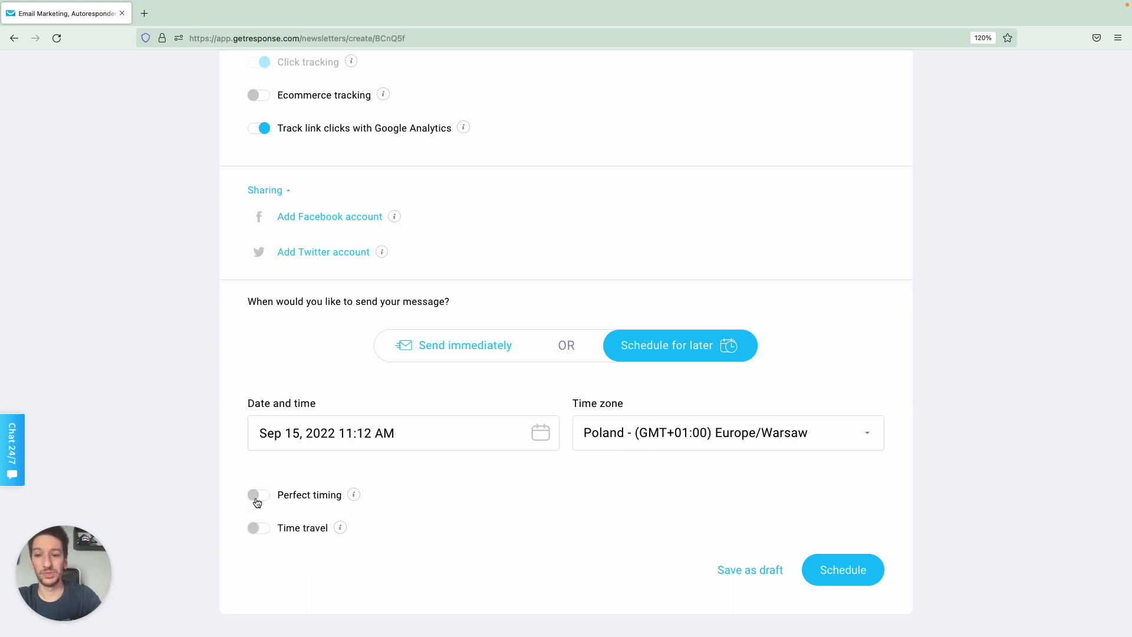
pyautogui.click(258, 499)
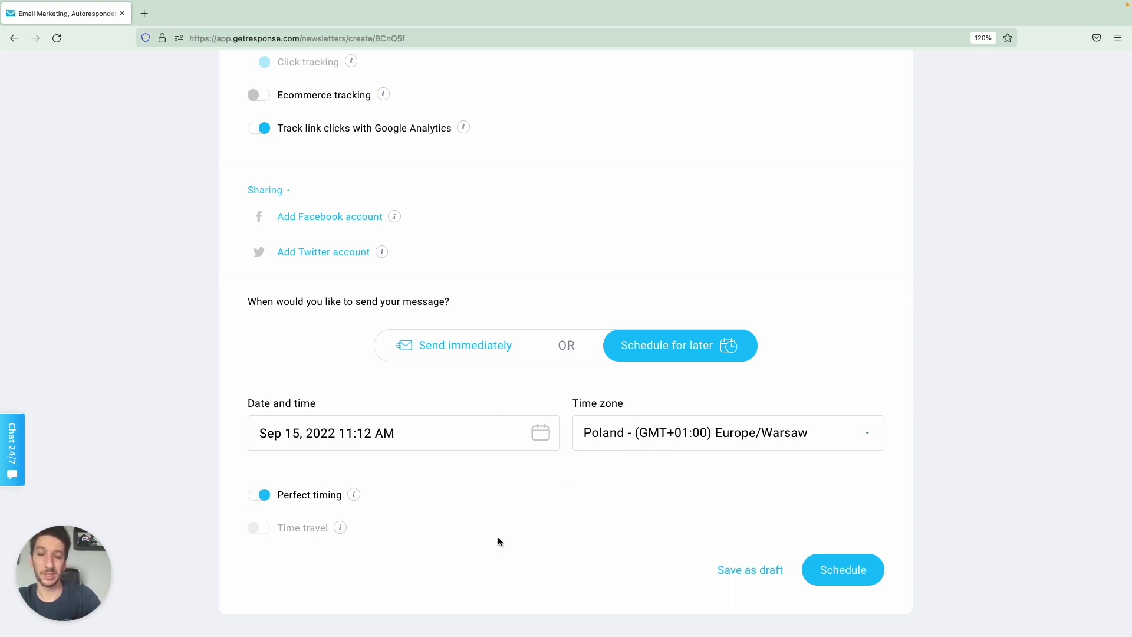
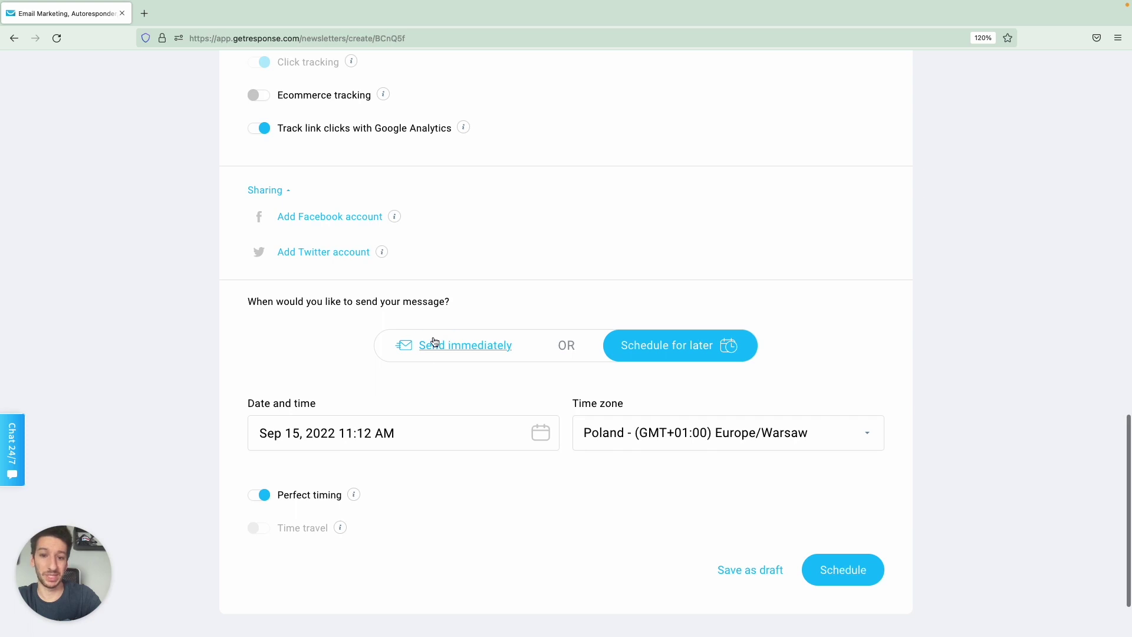
# Turn off Perfect timing, briefly try Time travel, then switch delivery to Send immediately.
pyautogui.click(255, 500)
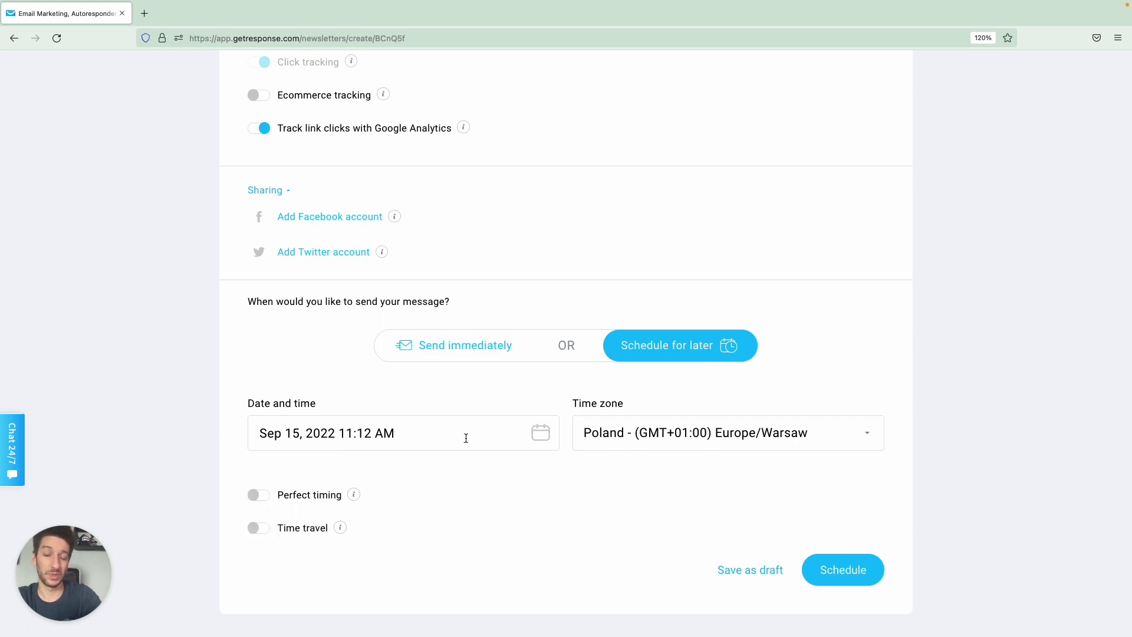
pyautogui.click(258, 528)
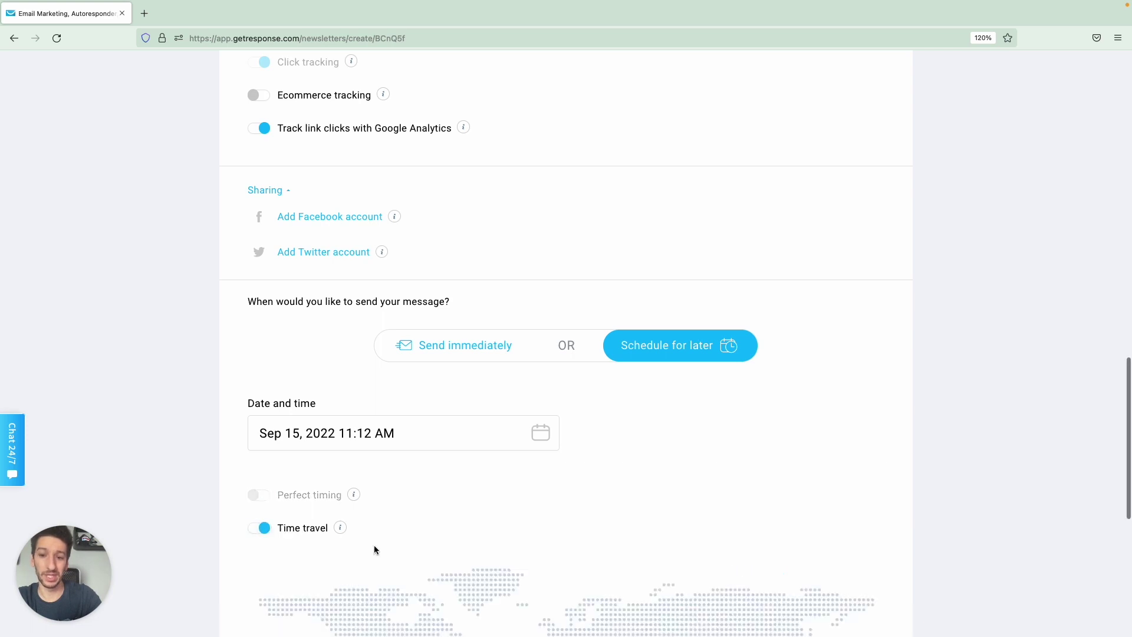
pyautogui.scroll(-4, 384, 541)
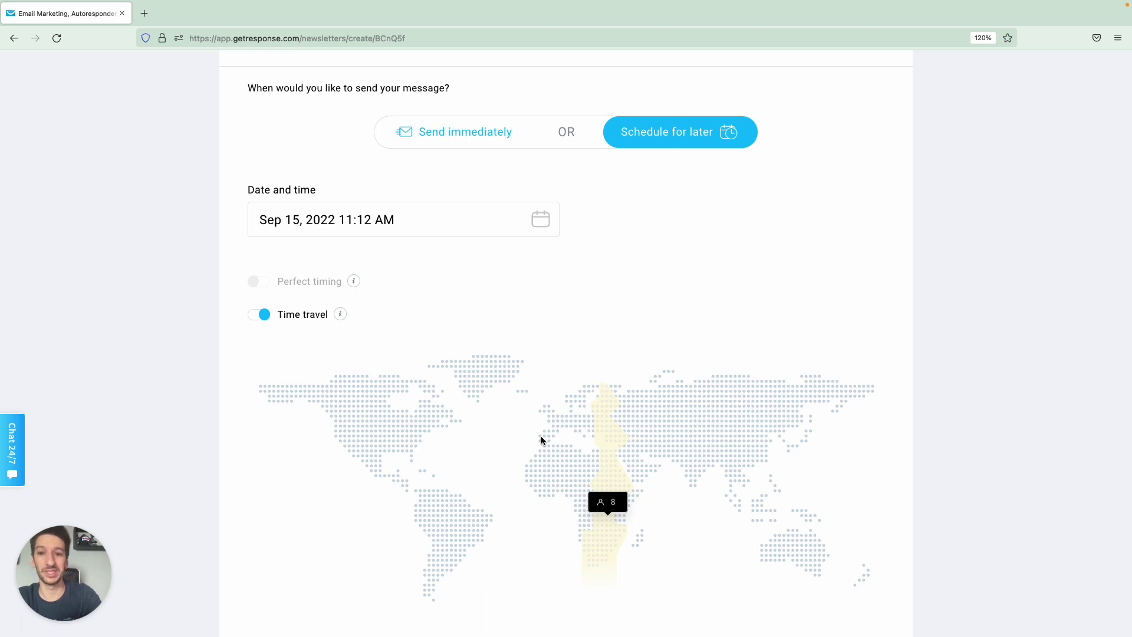
pyautogui.click(263, 317)
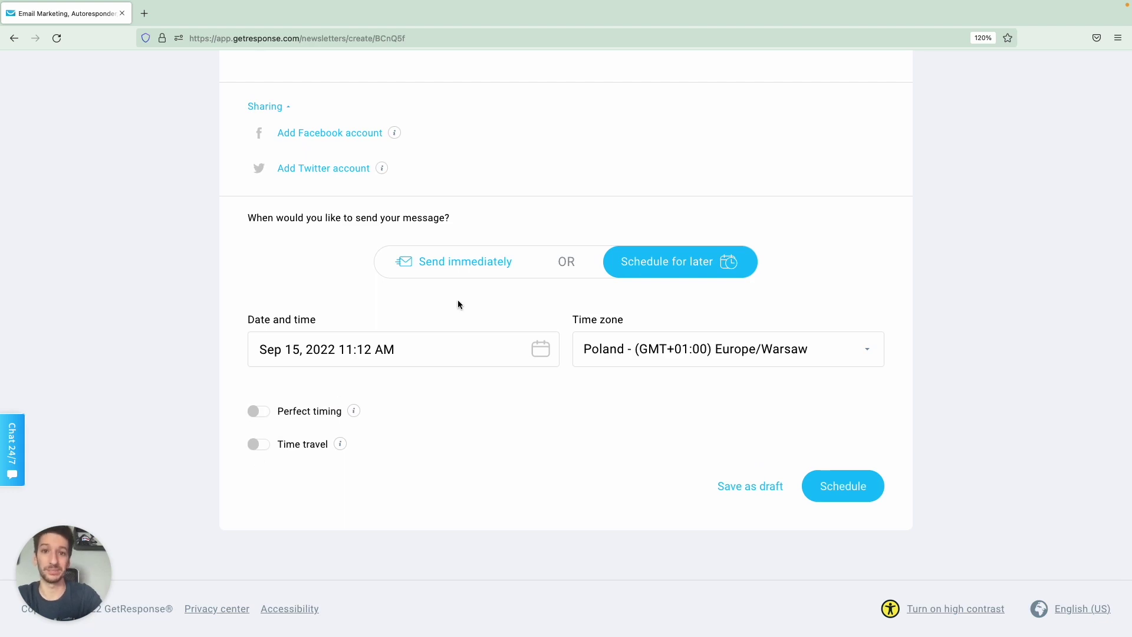
pyautogui.click(441, 260)
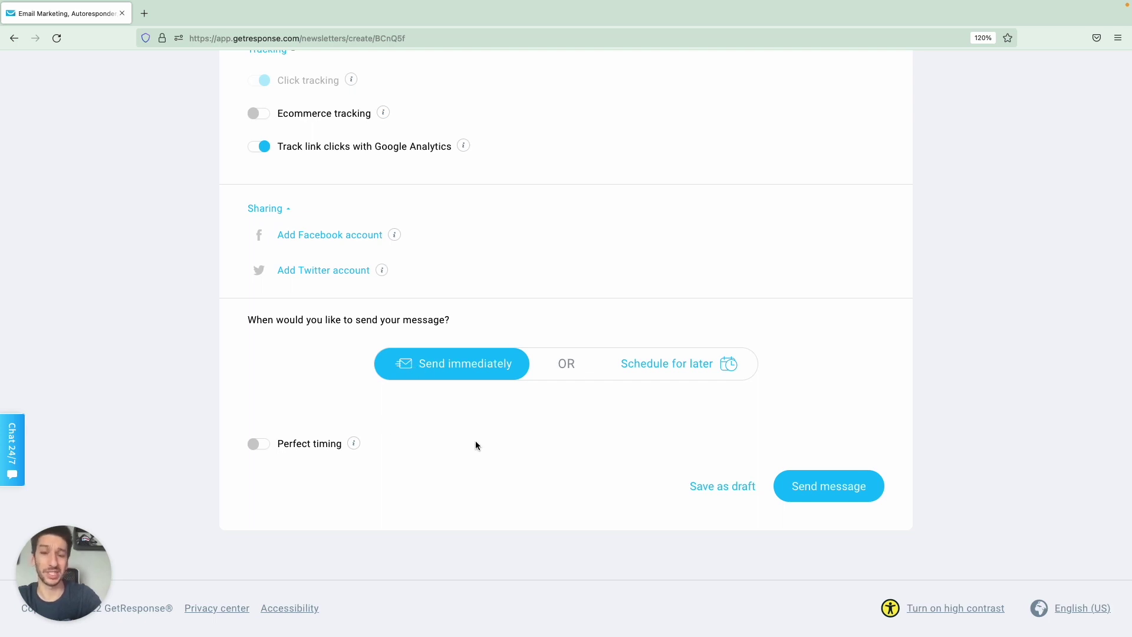
# Send the newsletter and scroll the email preview on the Great job page.
pyautogui.click(818, 487)
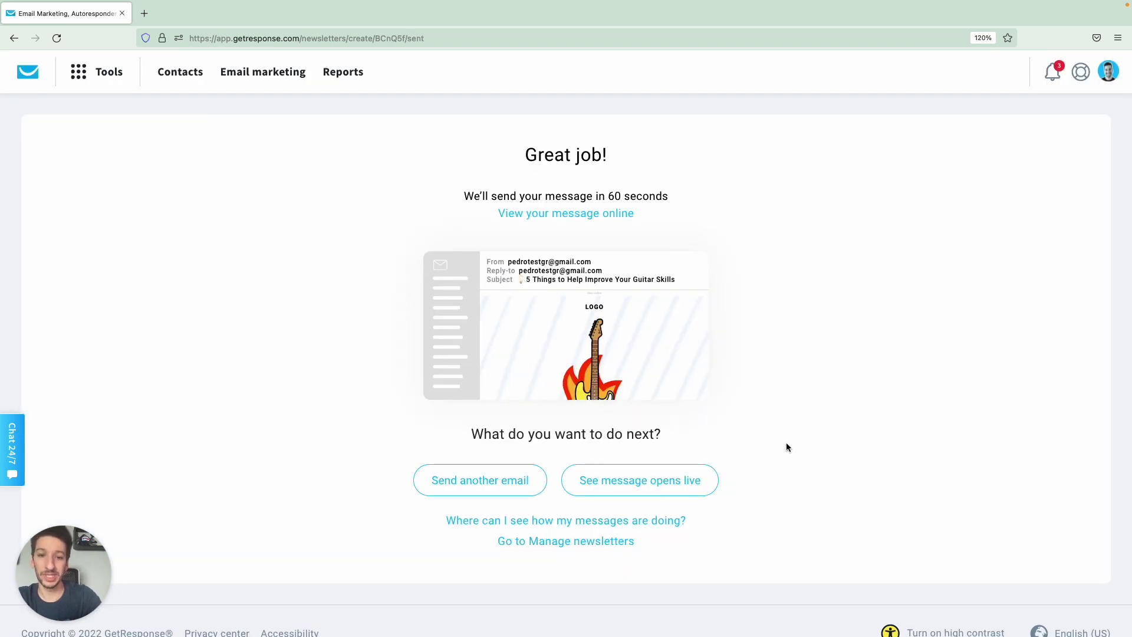
pyautogui.scroll(-10, 695, 352)
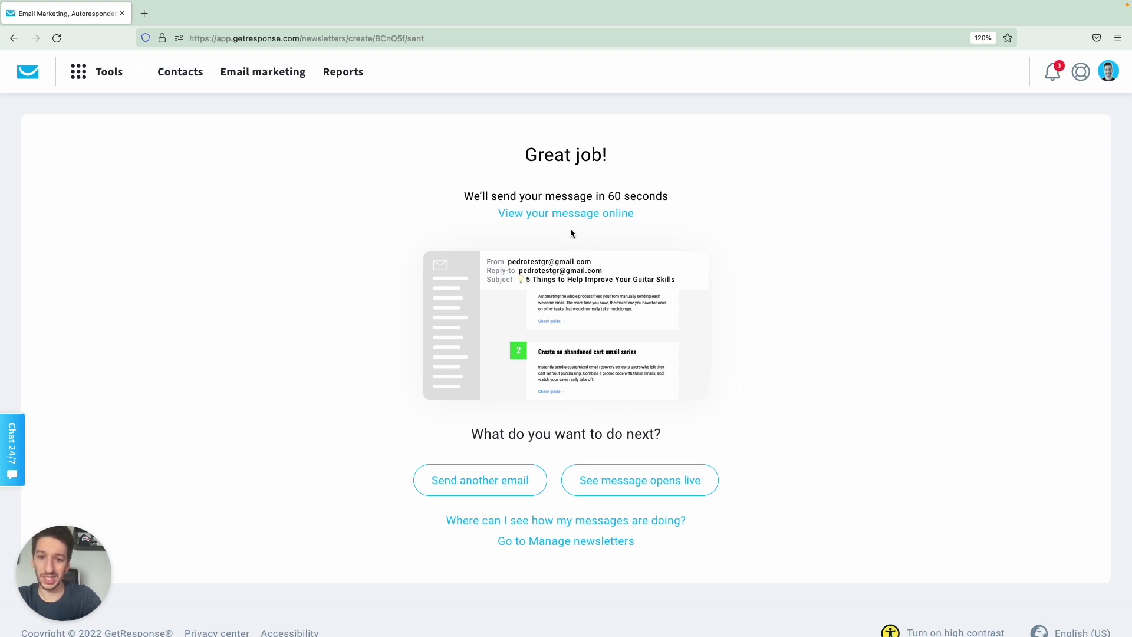
# Filter Email marketing newsletters to the Guitar masters list, check row options, then view A/B tests.
pyautogui.click(263, 82)
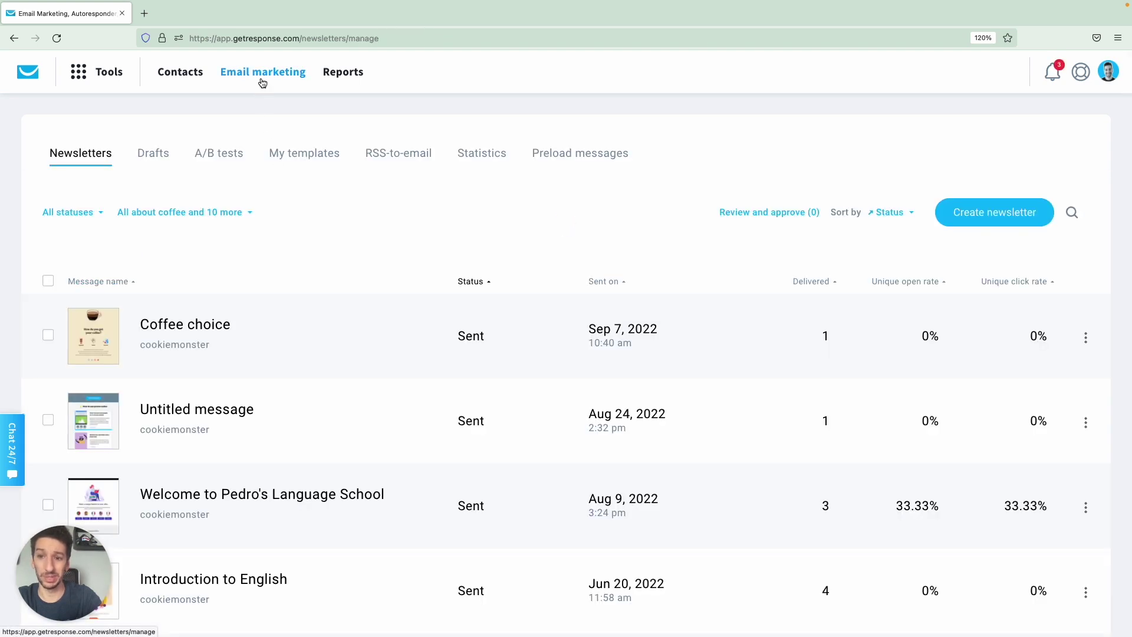
pyautogui.click(194, 213)
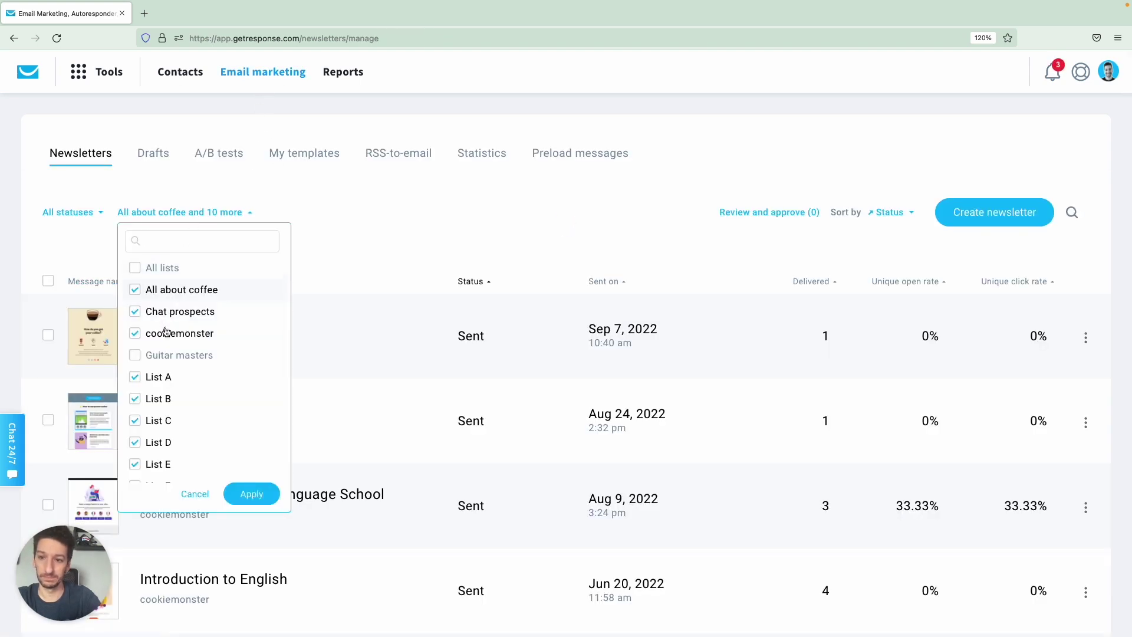
pyautogui.click(135, 268)
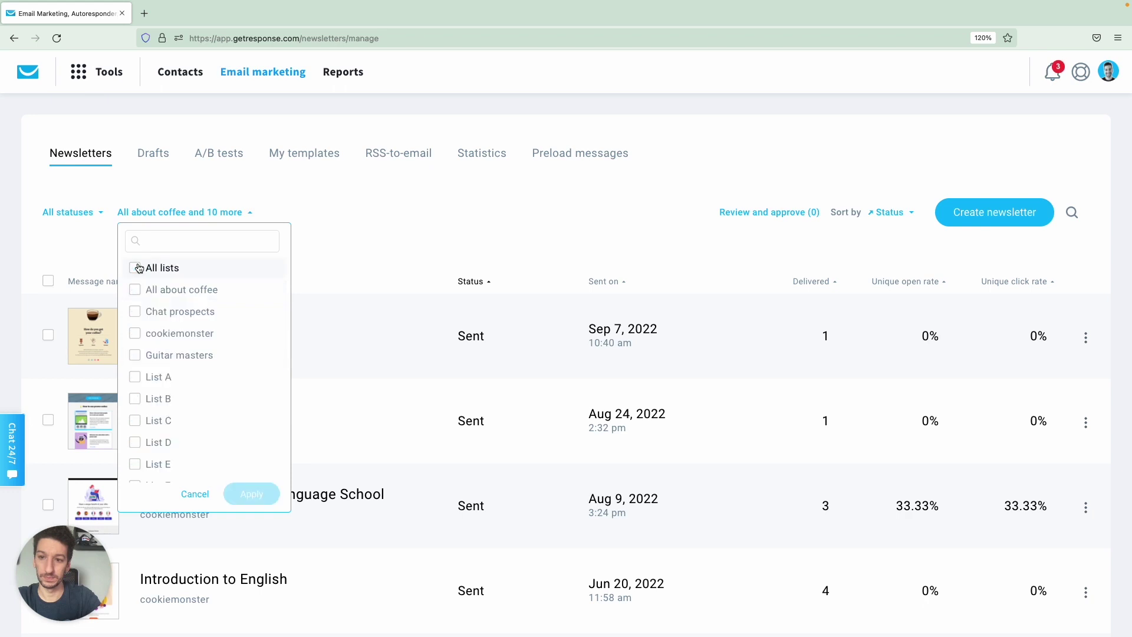
pyautogui.click(145, 353)
pyautogui.click(252, 494)
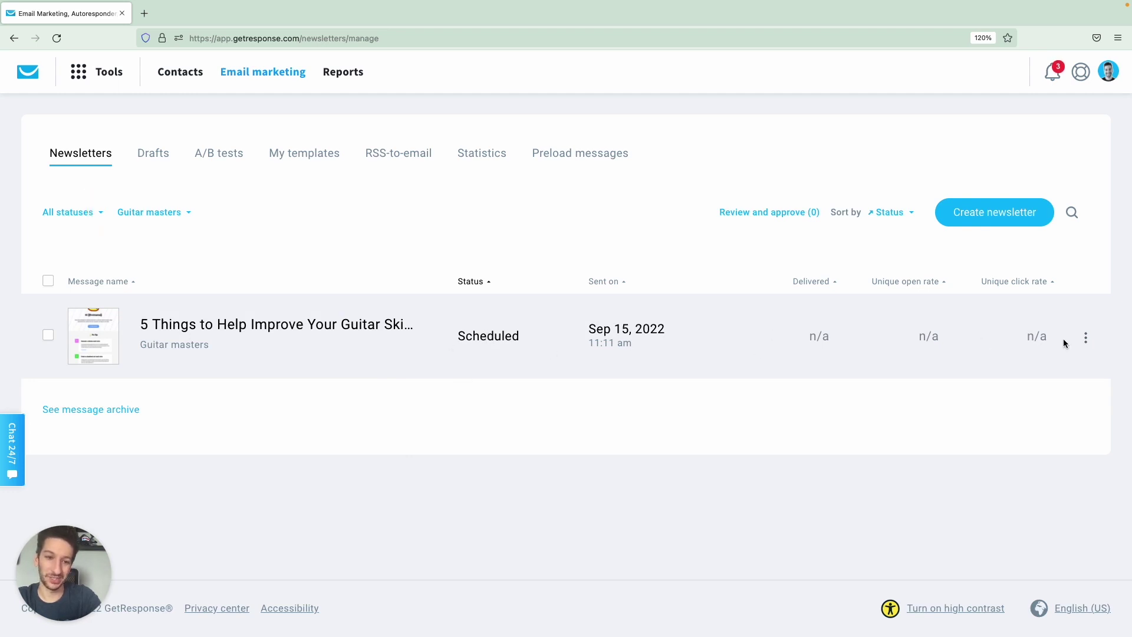
pyautogui.click(1086, 339)
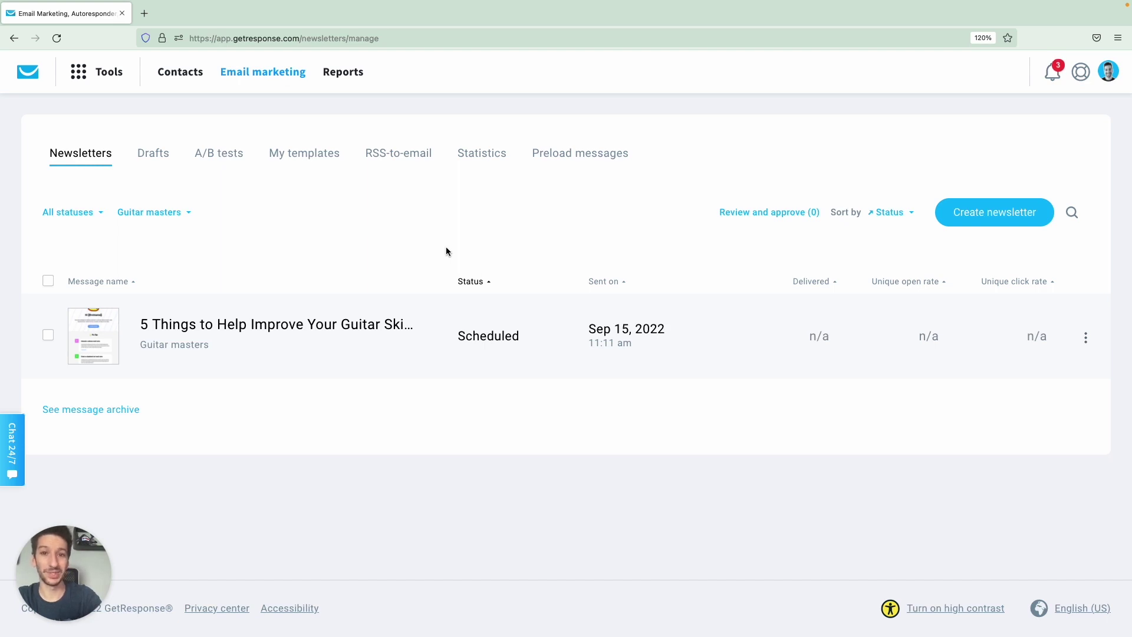
pyautogui.click(229, 155)
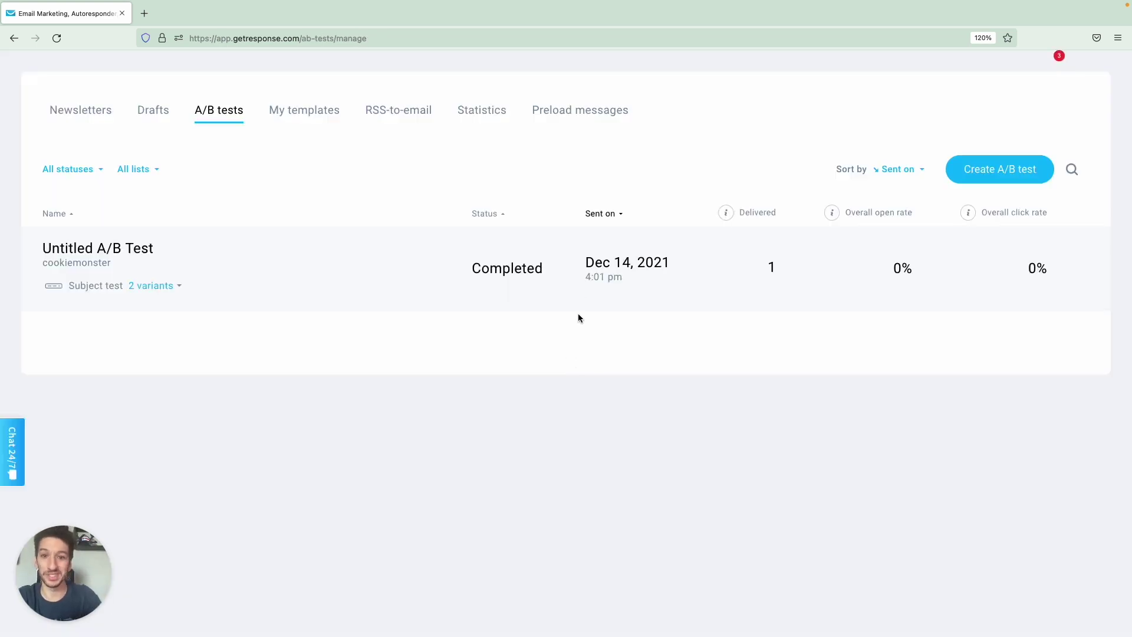
# Create a new A/B test of the Subject line type.
pyautogui.click(999, 169)
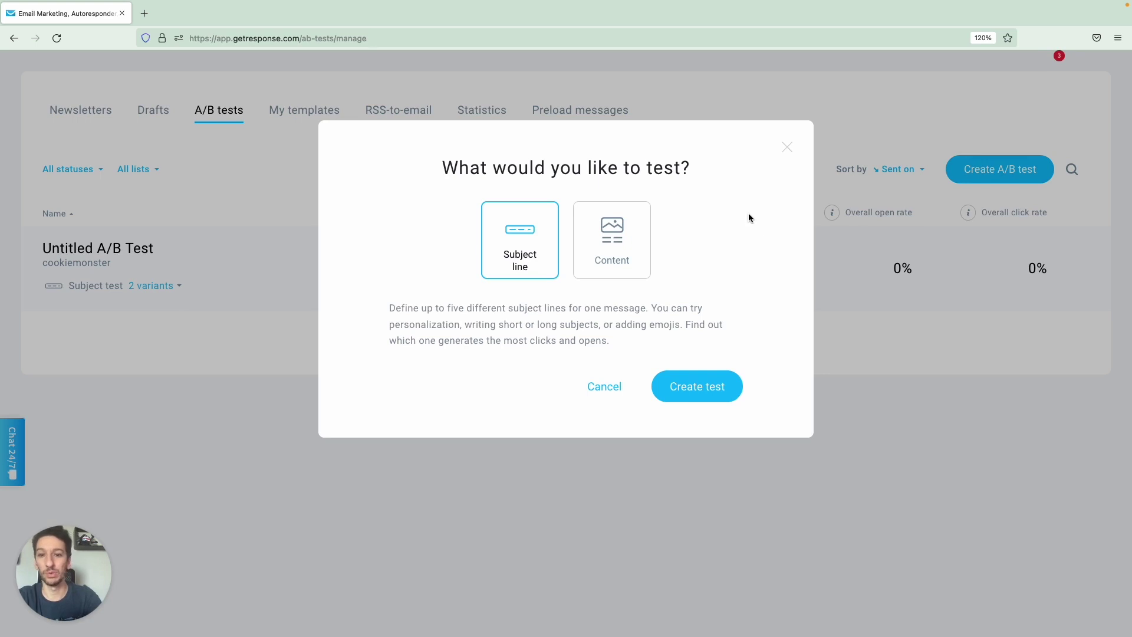
pyautogui.click(608, 239)
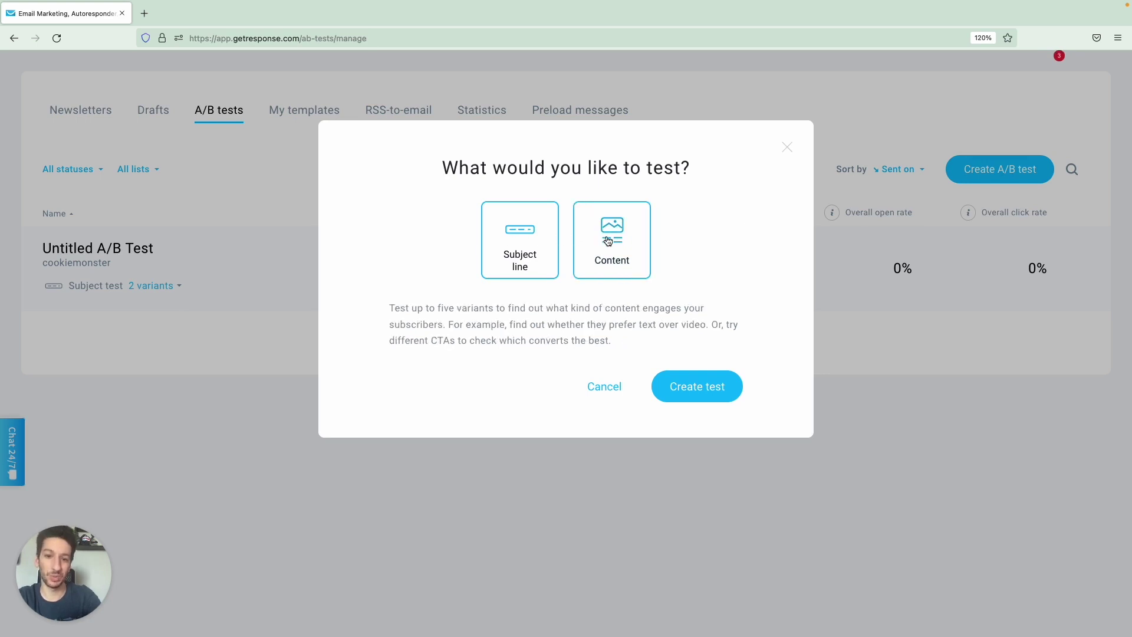
pyautogui.click(534, 241)
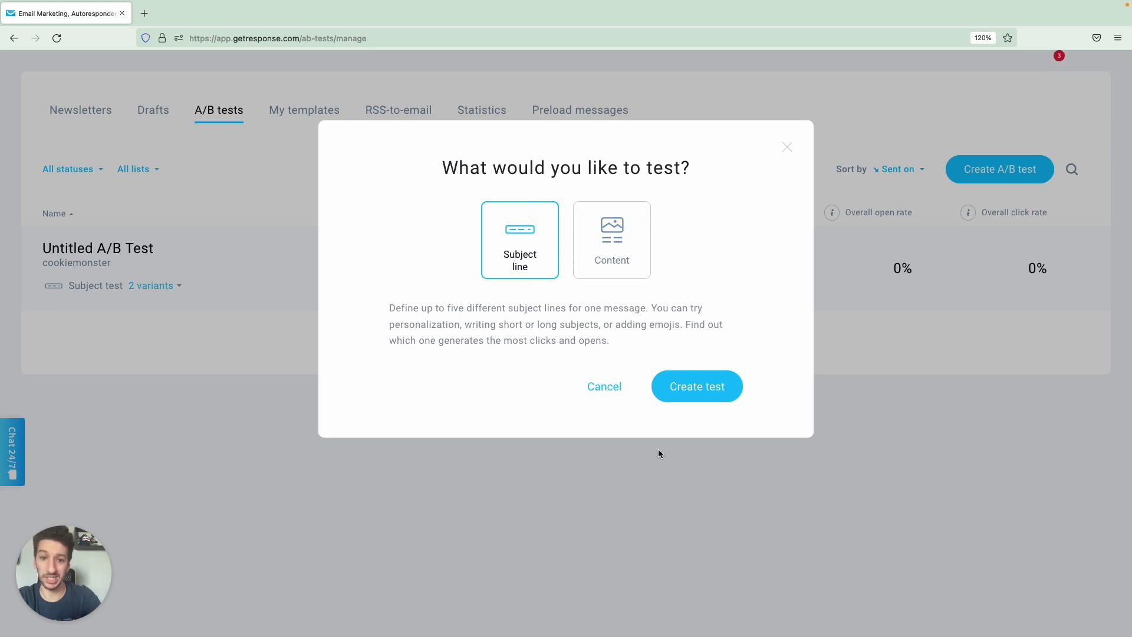
pyautogui.click(693, 387)
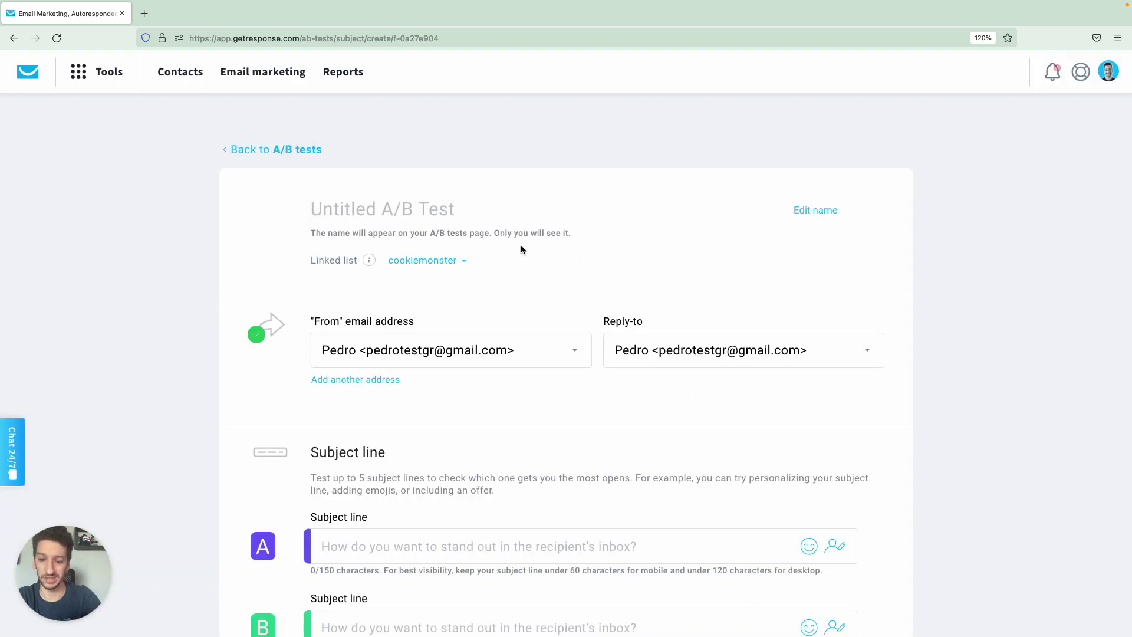
# Name the test after the newsletter title without the lightbulb emoji and link it to Guitar masters.
pyautogui.write('💡5 Things to Help Improve Your Guitar Skills')
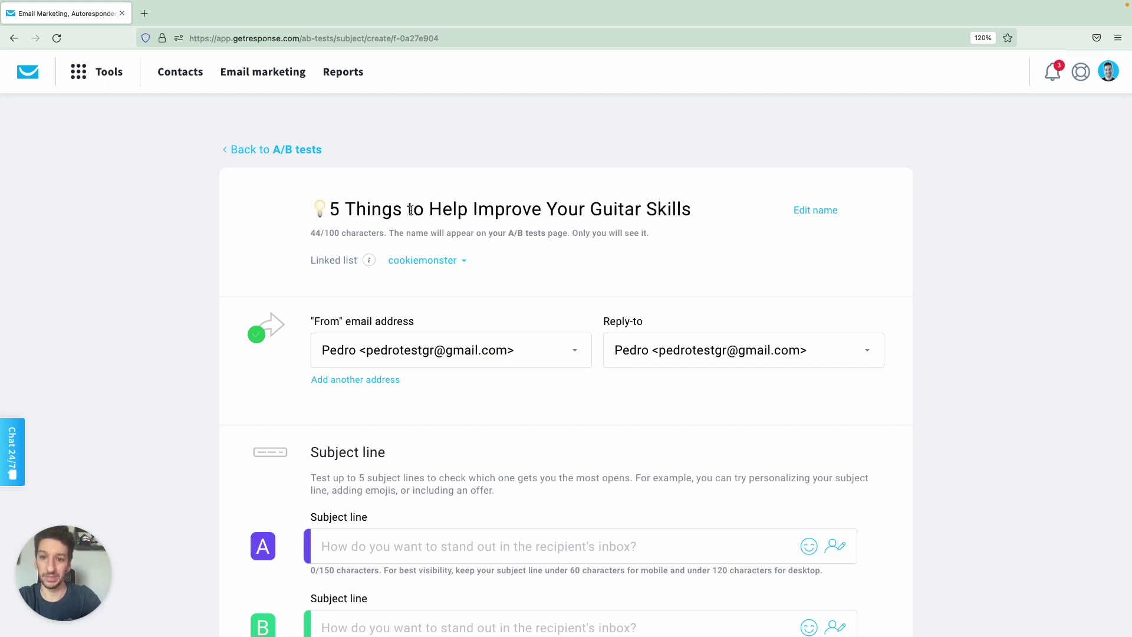
pyautogui.click(452, 261)
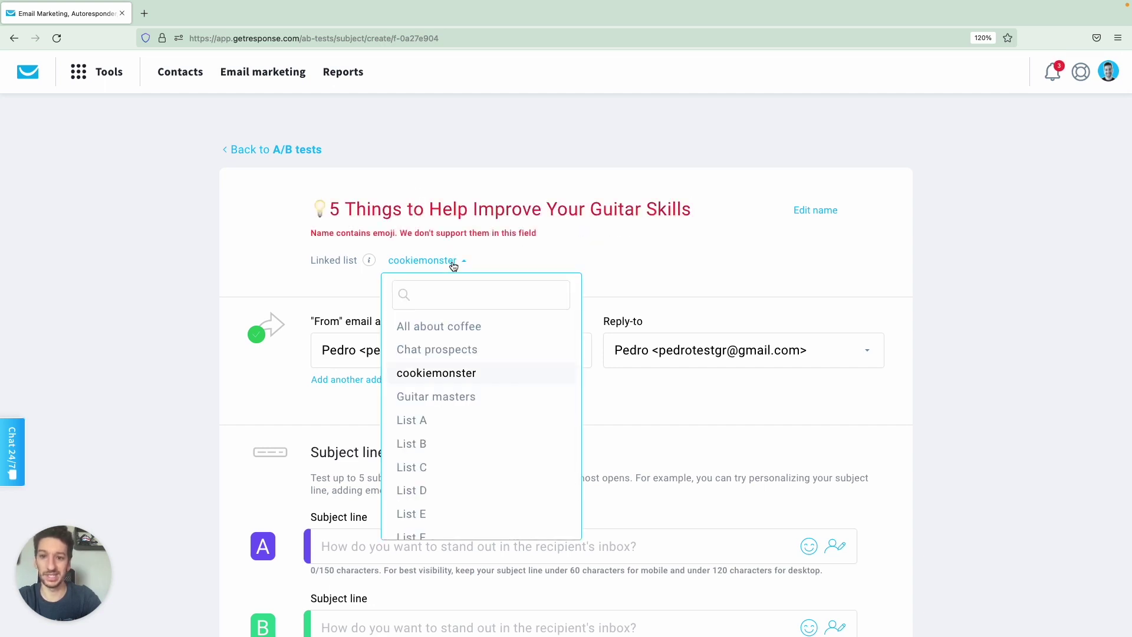
pyautogui.click(435, 400)
pyautogui.click(403, 213)
pyautogui.click(346, 213)
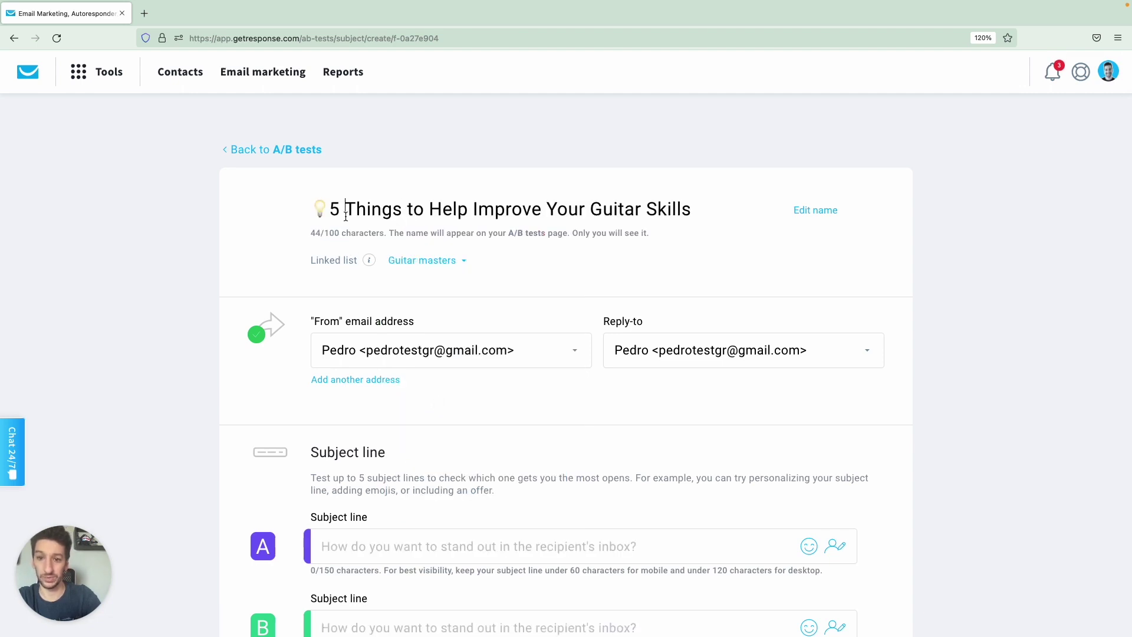
pyautogui.press('Left')
pyautogui.press('Left')
pyautogui.press('BackSpace')
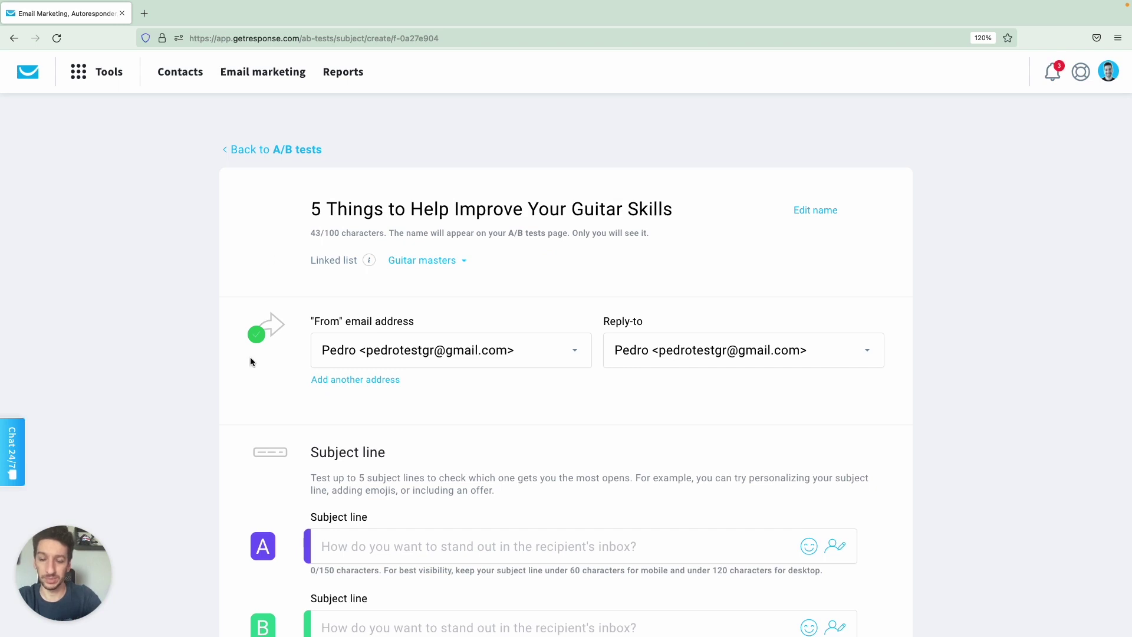
# Paste the newsletter title into subject lines A and B and add a third subject line.
pyautogui.scroll(-2, 250, 361)
pyautogui.scroll(-3, 250, 362)
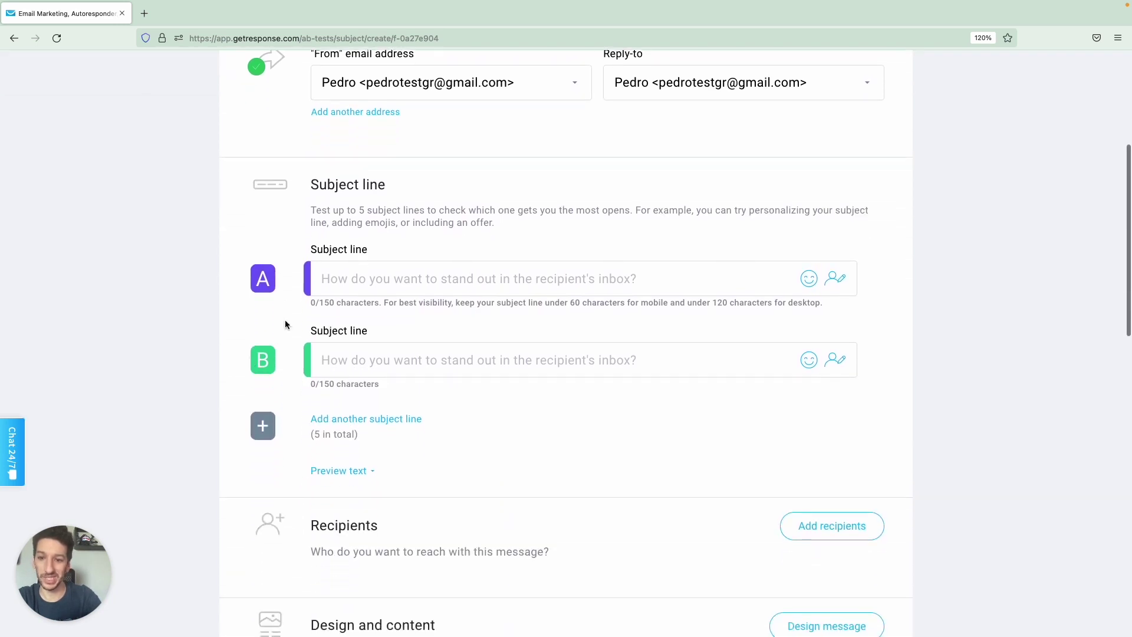
pyautogui.click(365, 277)
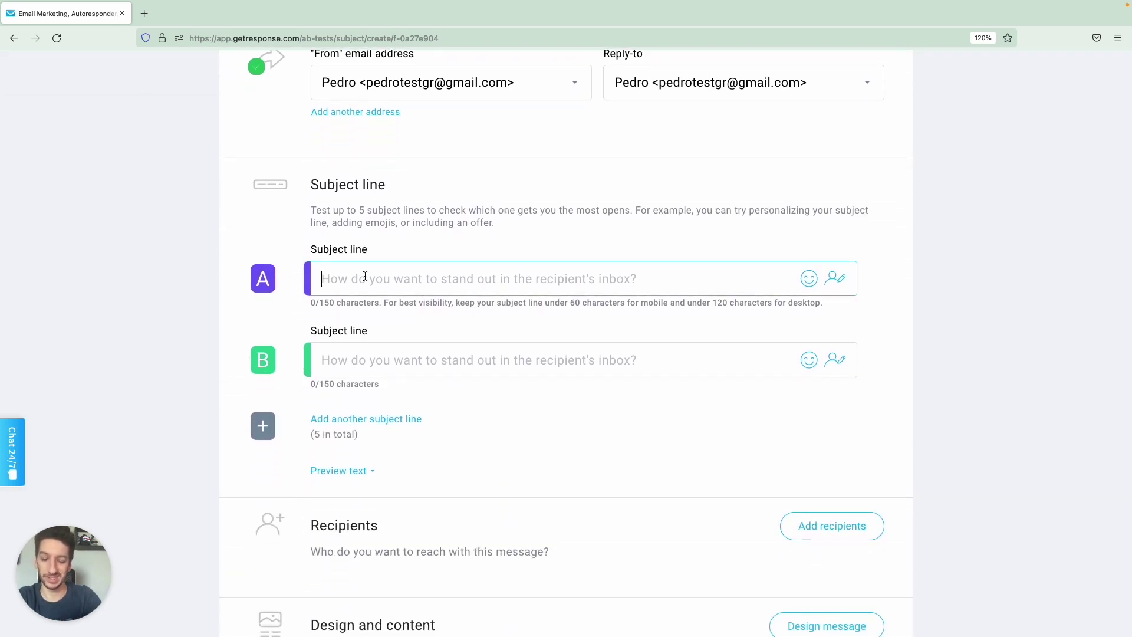
pyautogui.write('💡5 Things to Help Improve Your Guitar Skills')
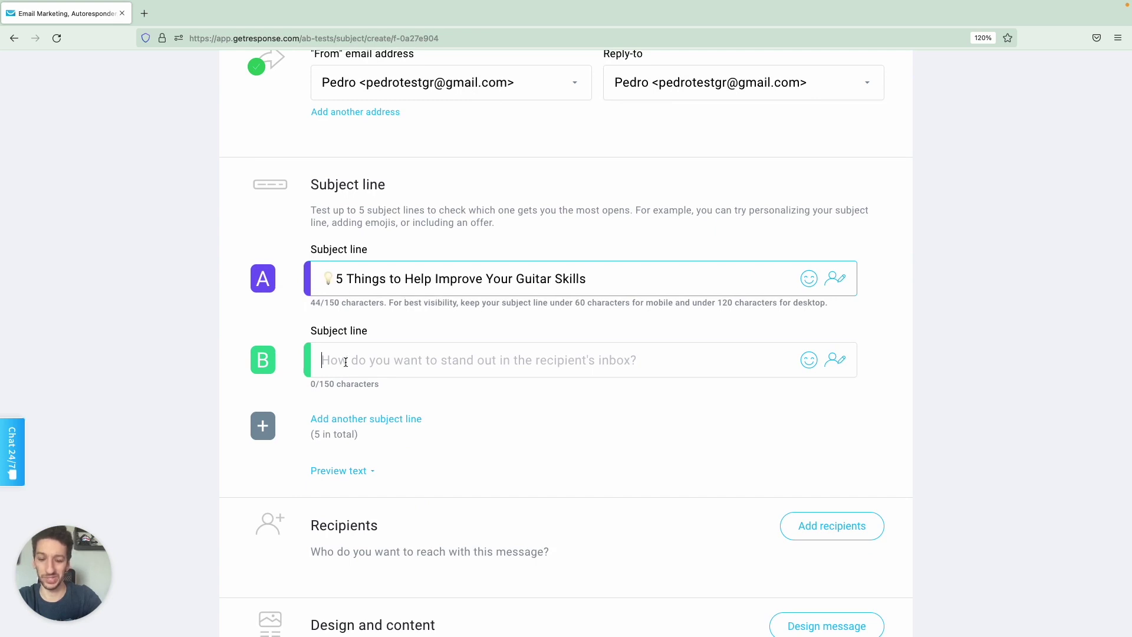
pyautogui.write('💡5 Things to Help Improve Your Guitar Skills')
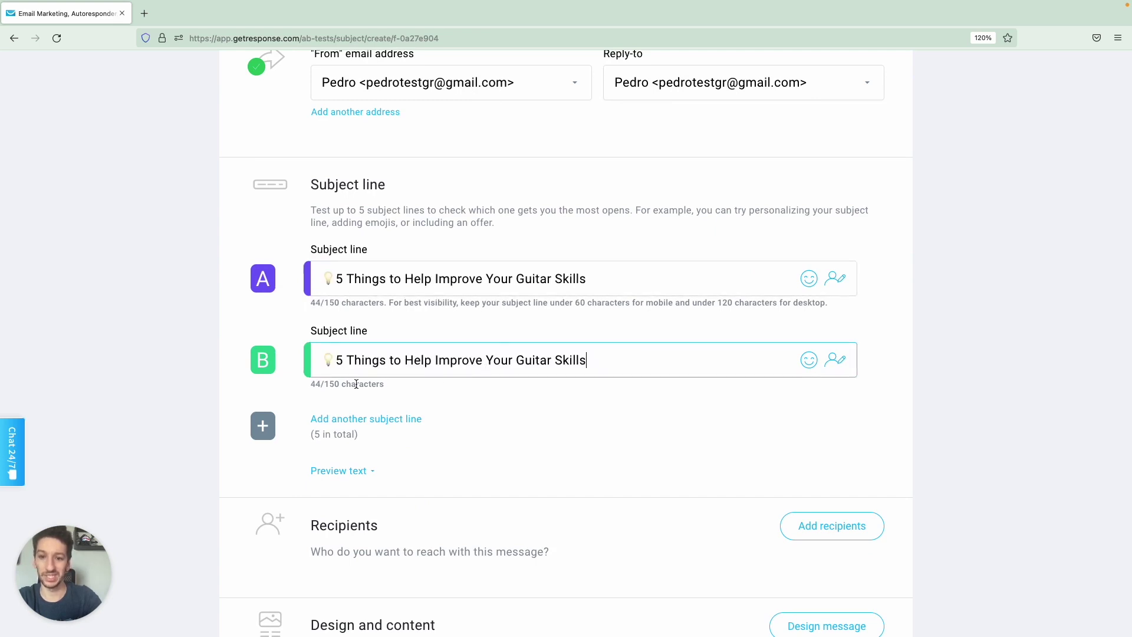
pyautogui.click(328, 420)
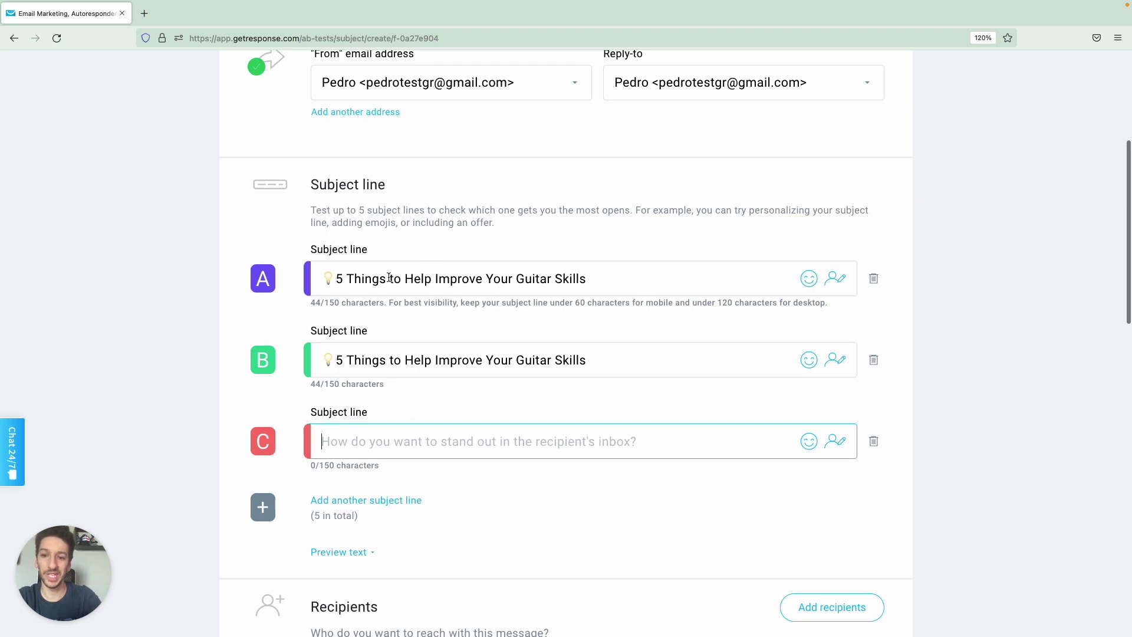
pyautogui.scroll(-1, 372, 331)
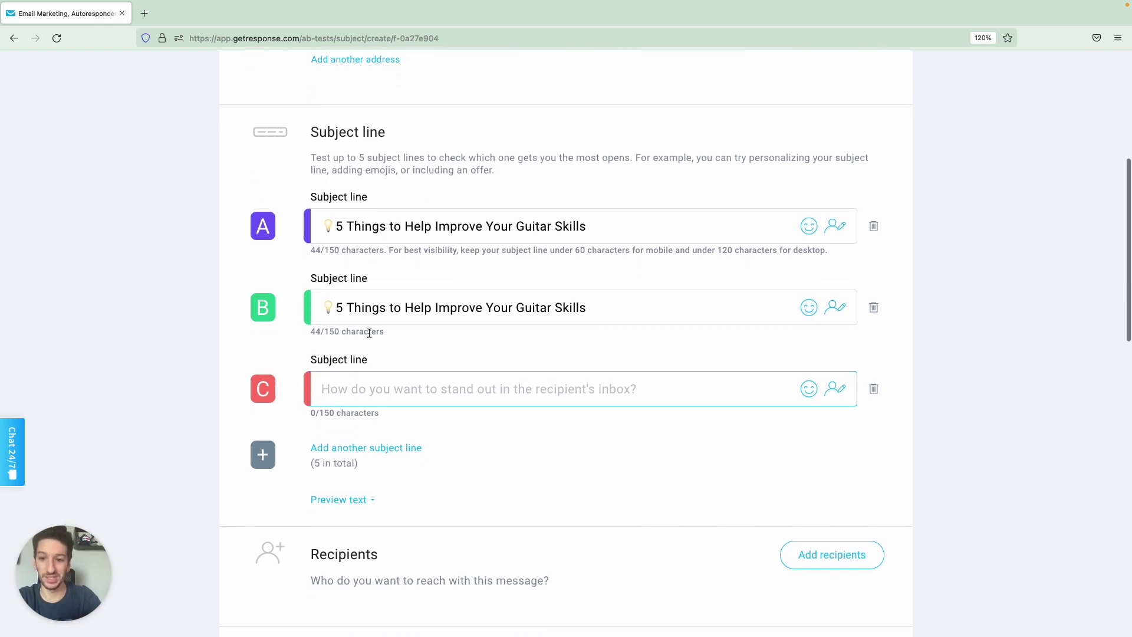
pyautogui.click(341, 449)
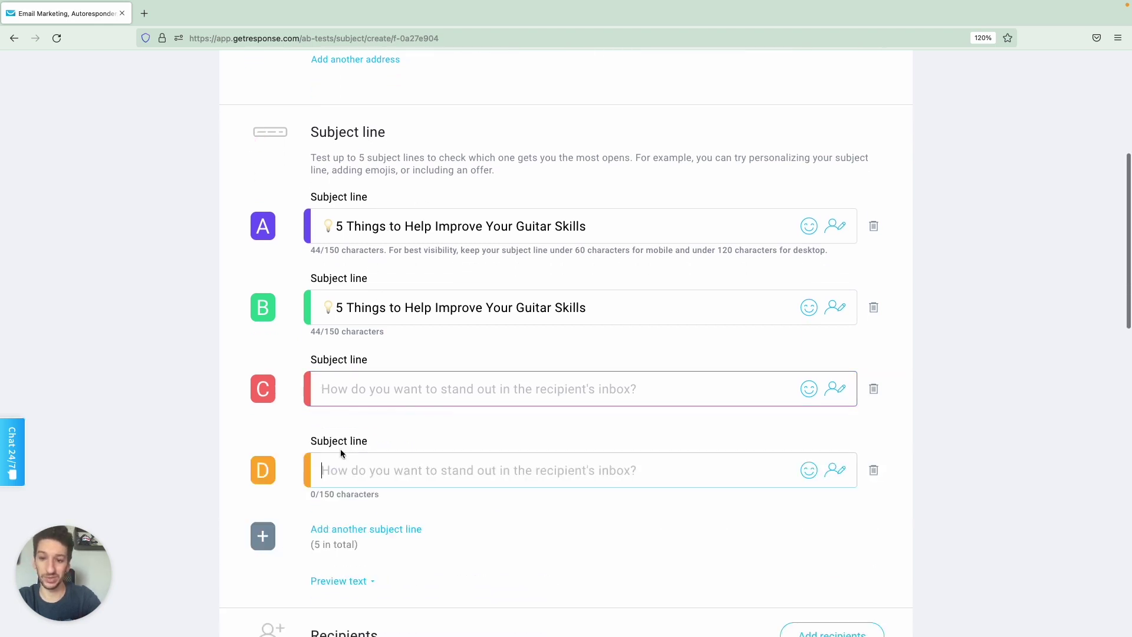
pyautogui.click(874, 471)
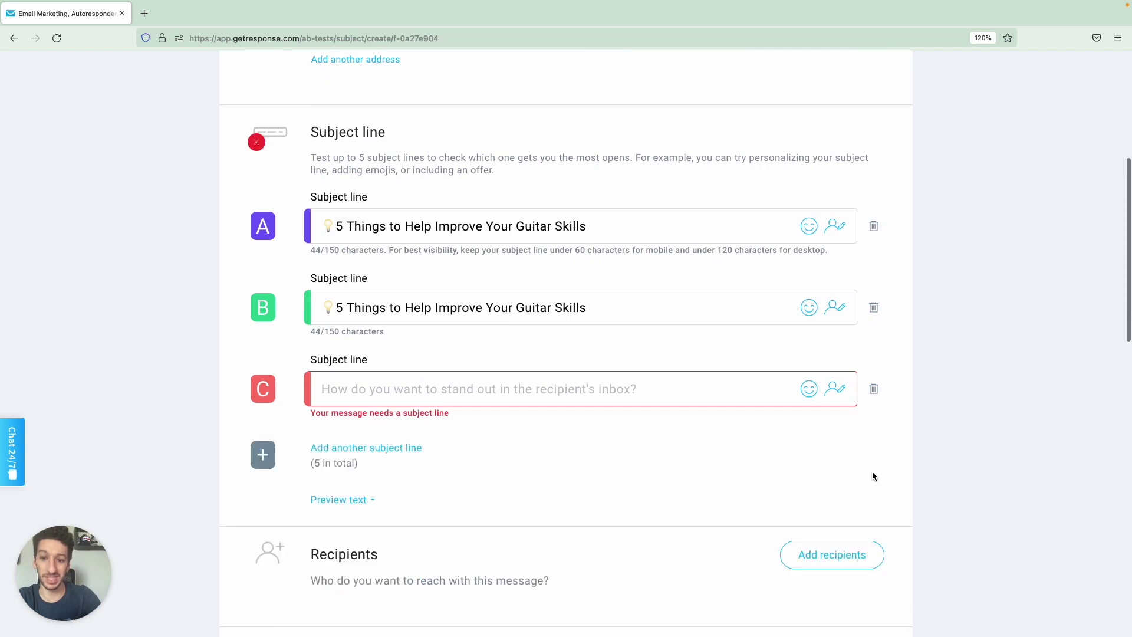
# Fill subject line C with the title minus the lightbulb emoji.
pyautogui.click(520, 390)
pyautogui.scroll(1, 519, 388)
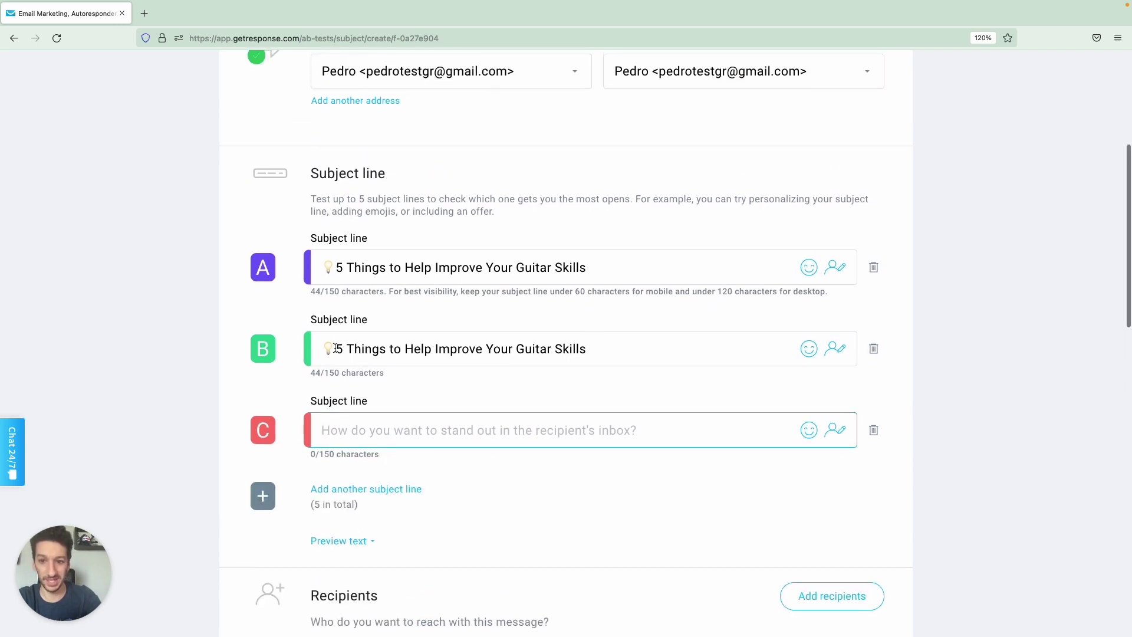
pyautogui.write('💡5 Things to Help Improve Your Guitar Skills')
pyautogui.click(336, 430)
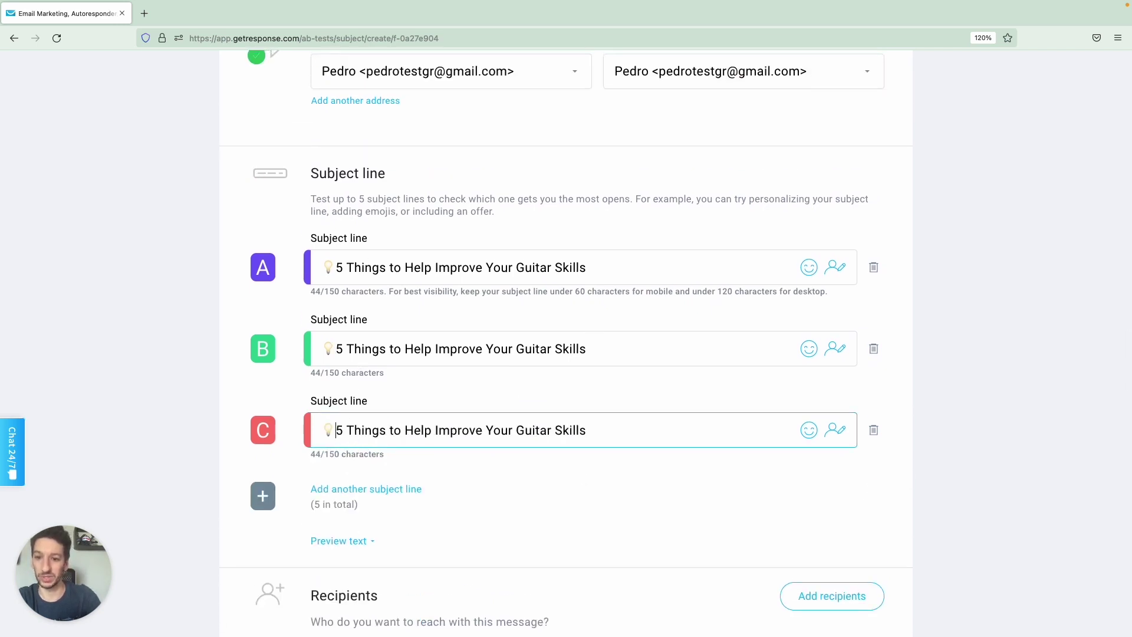
pyautogui.press('BackSpace')
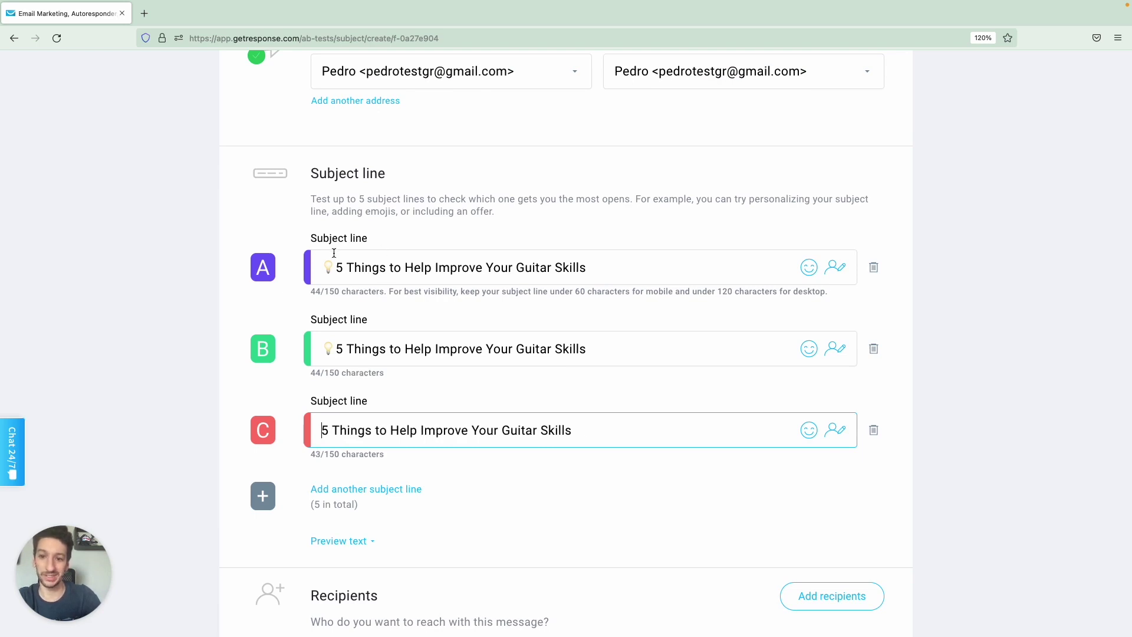
# Move subject line B's lightbulb emoji from the start to the end and review all three lines.
pyautogui.moveTo(333, 342); pyautogui.dragTo(325, 342)
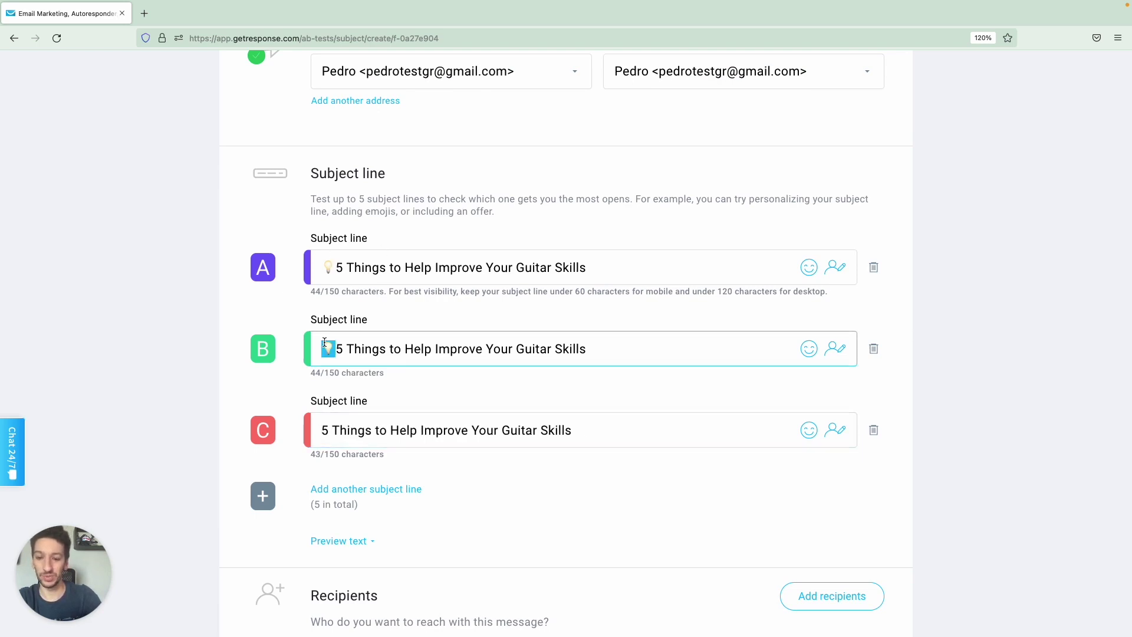
pyautogui.press('BackSpace')
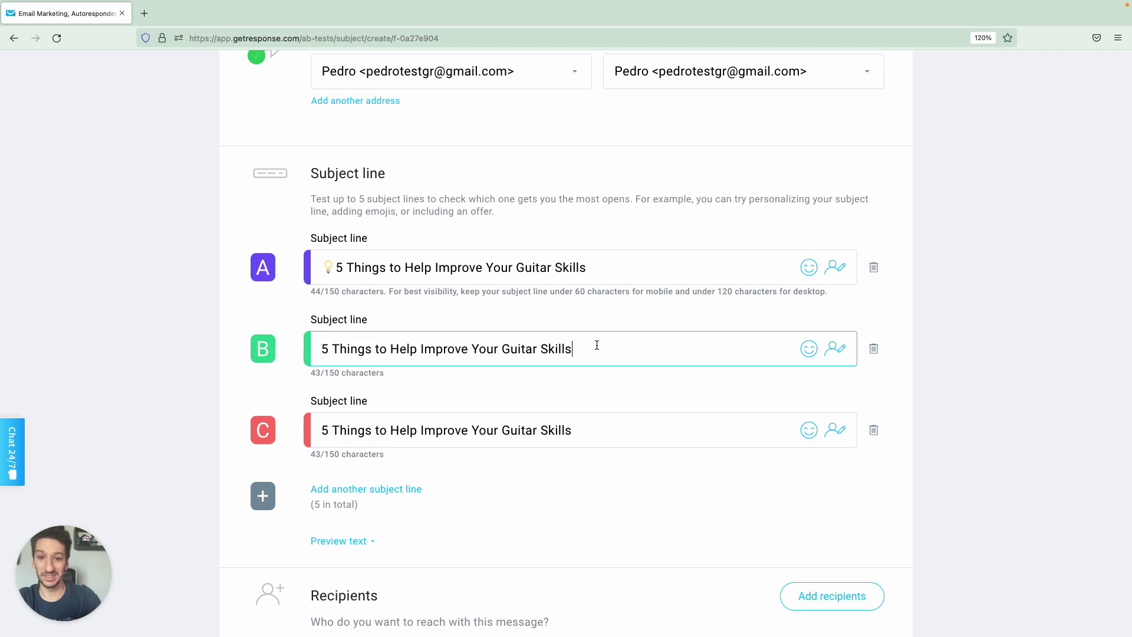
pyautogui.click(379, 429)
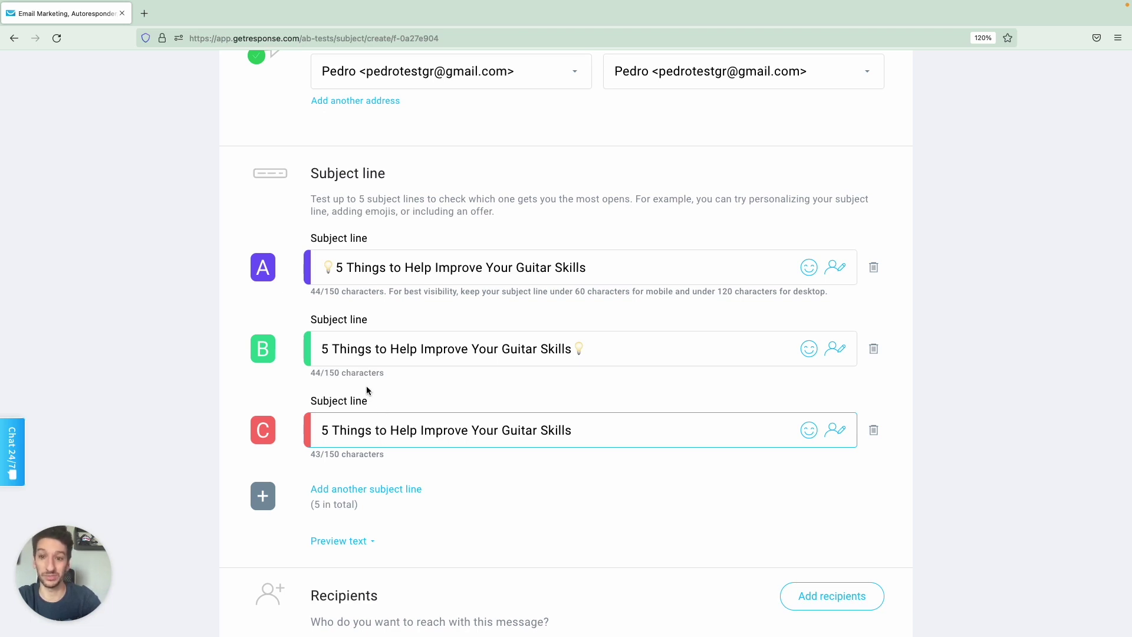
pyautogui.click(337, 267)
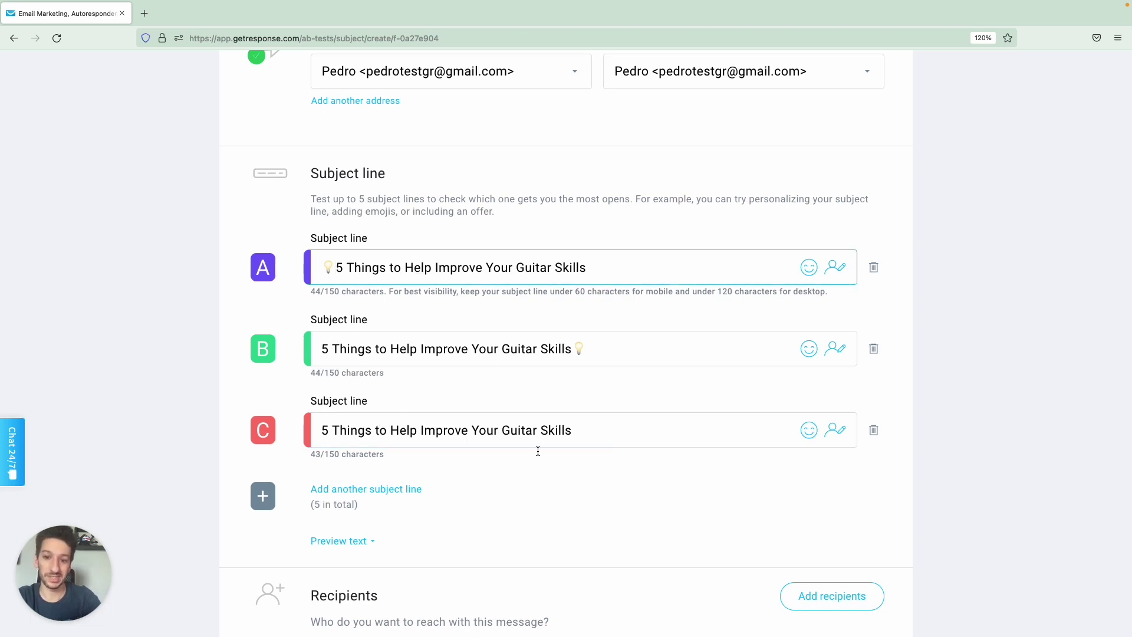
pyautogui.click(537, 430)
pyautogui.click(506, 342)
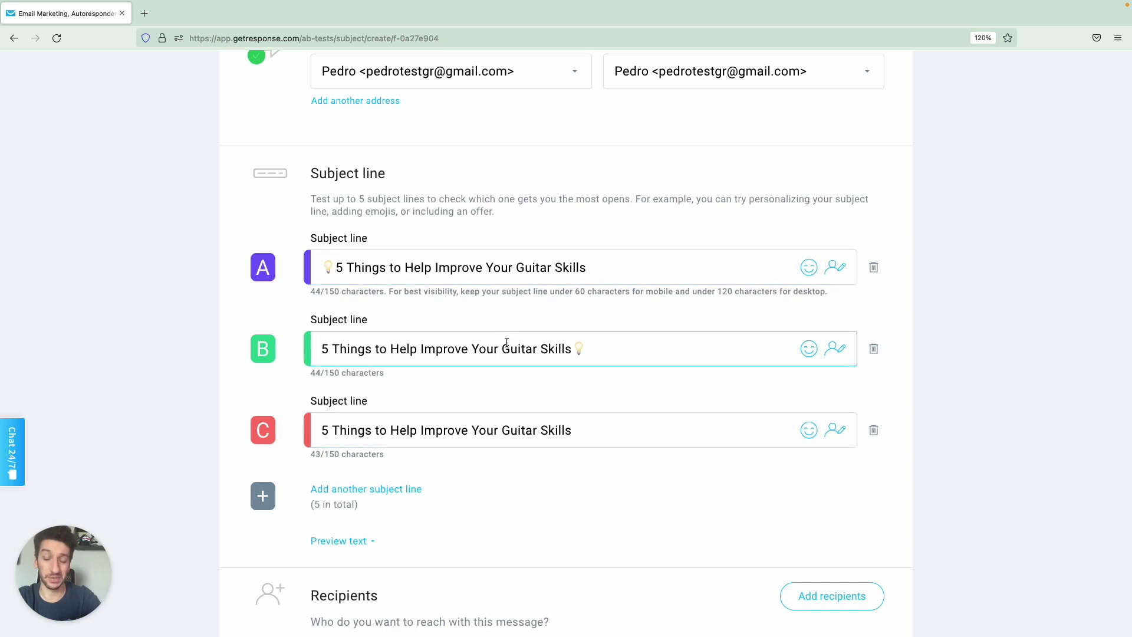
pyautogui.click(468, 273)
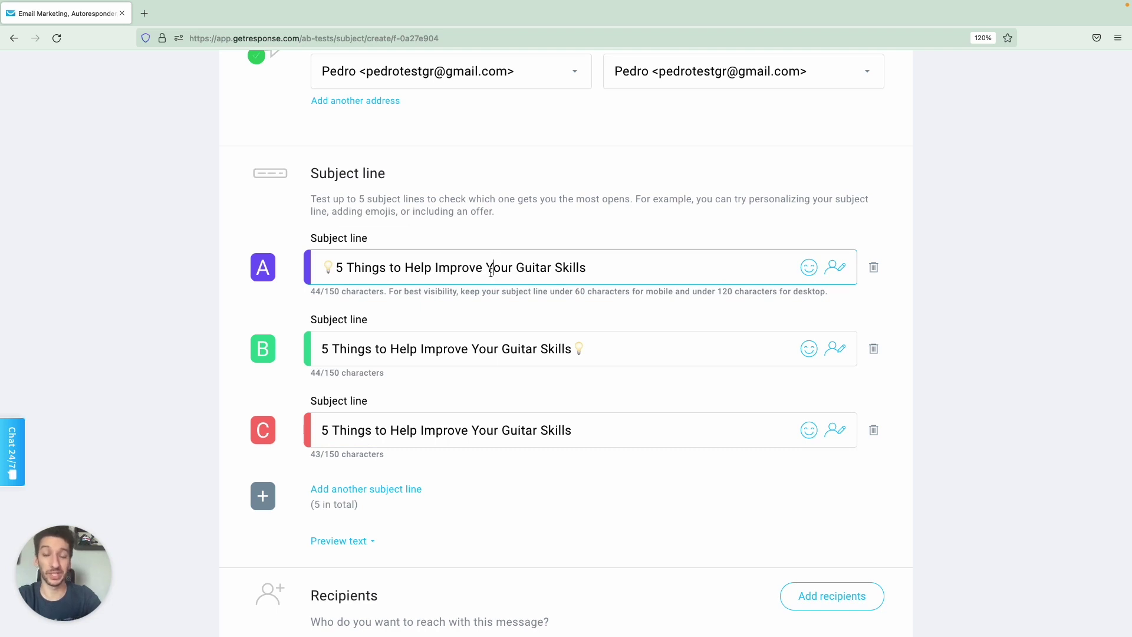
pyautogui.scroll(-5, 560, 199)
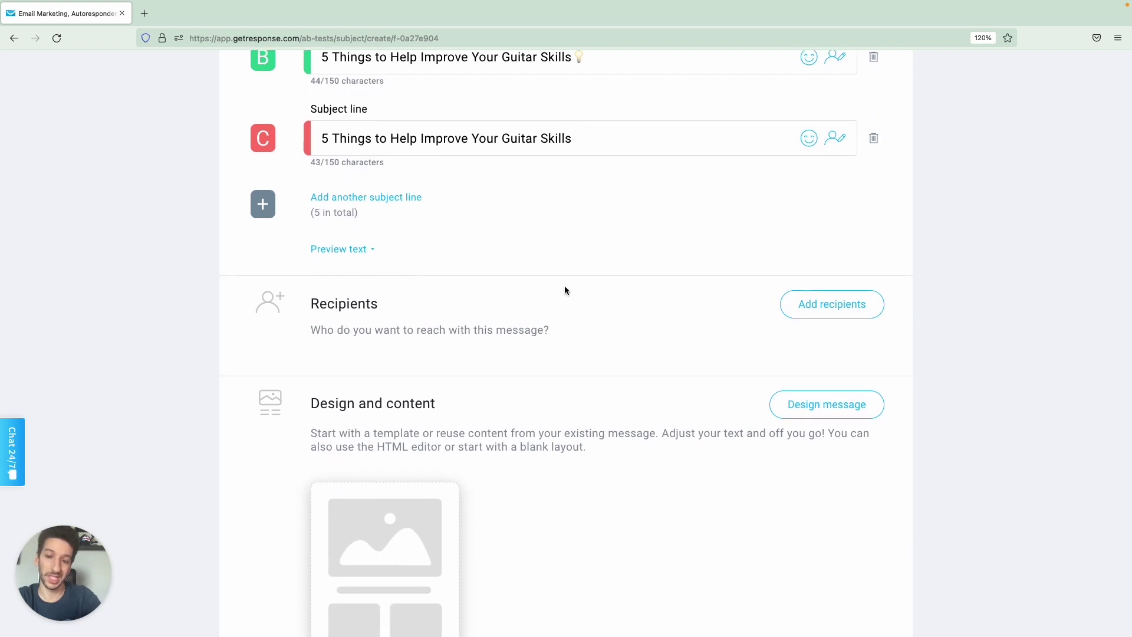
# Add the Guitar masters list (8 contacts) as the A/B test's recipients.
pyautogui.scroll(-1, 565, 286)
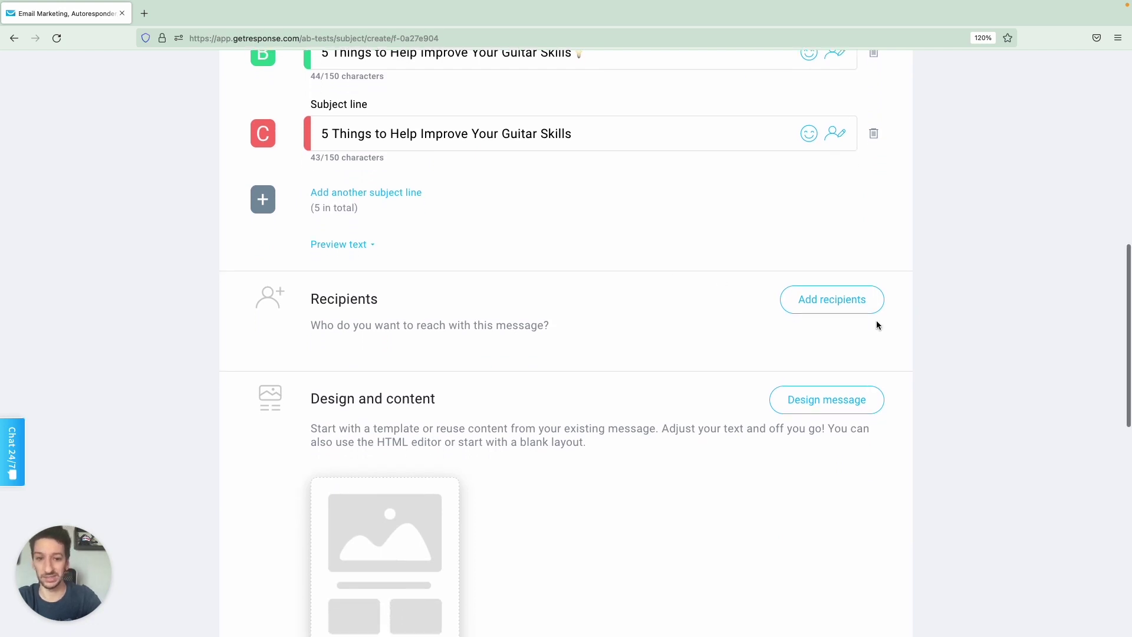
pyautogui.click(826, 304)
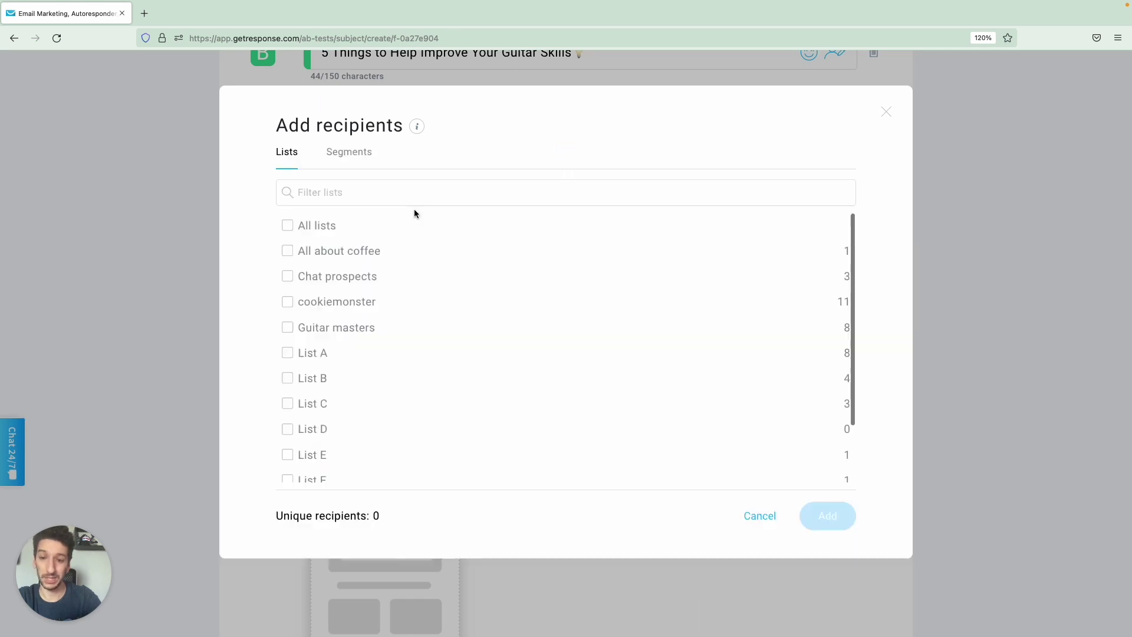
pyautogui.click(288, 328)
pyautogui.click(834, 517)
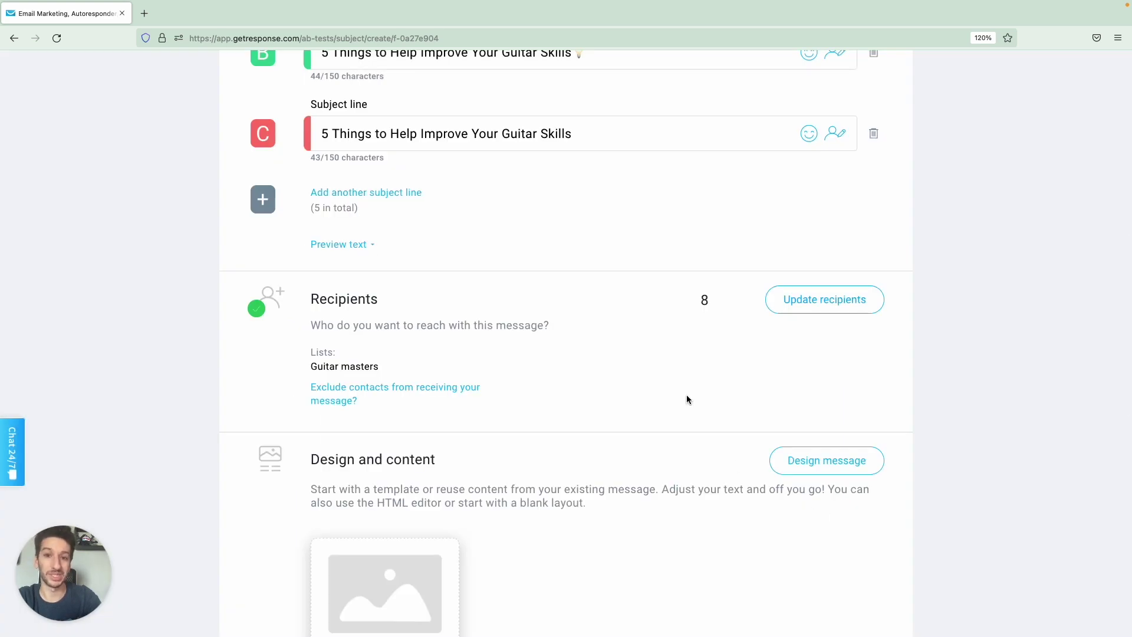
pyautogui.scroll(2, 687, 399)
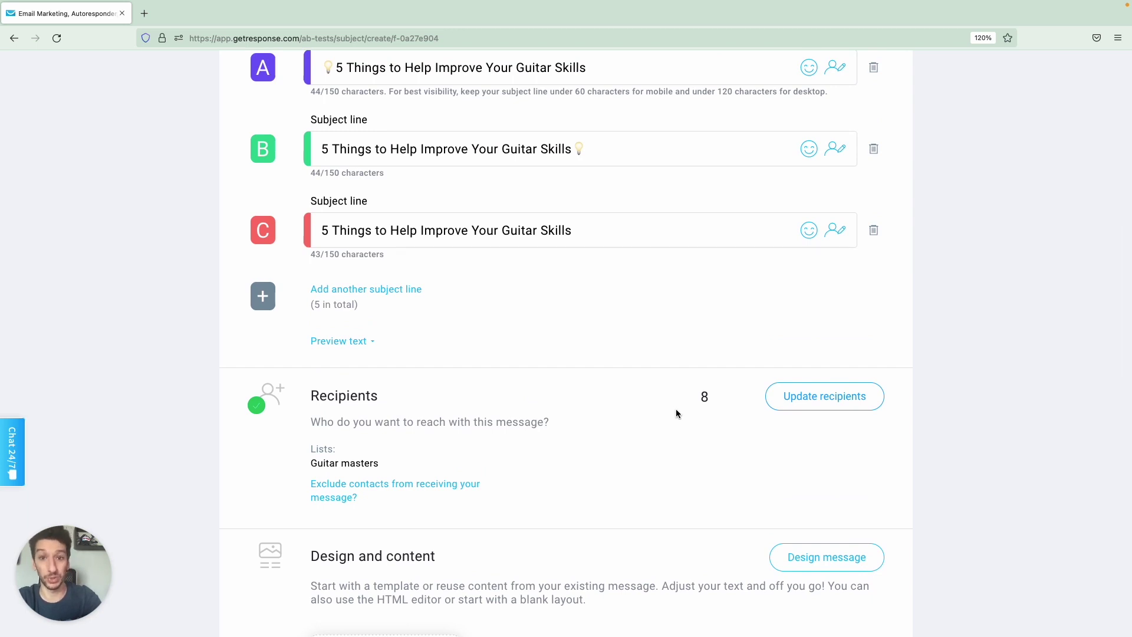
pyautogui.scroll(-5, 676, 411)
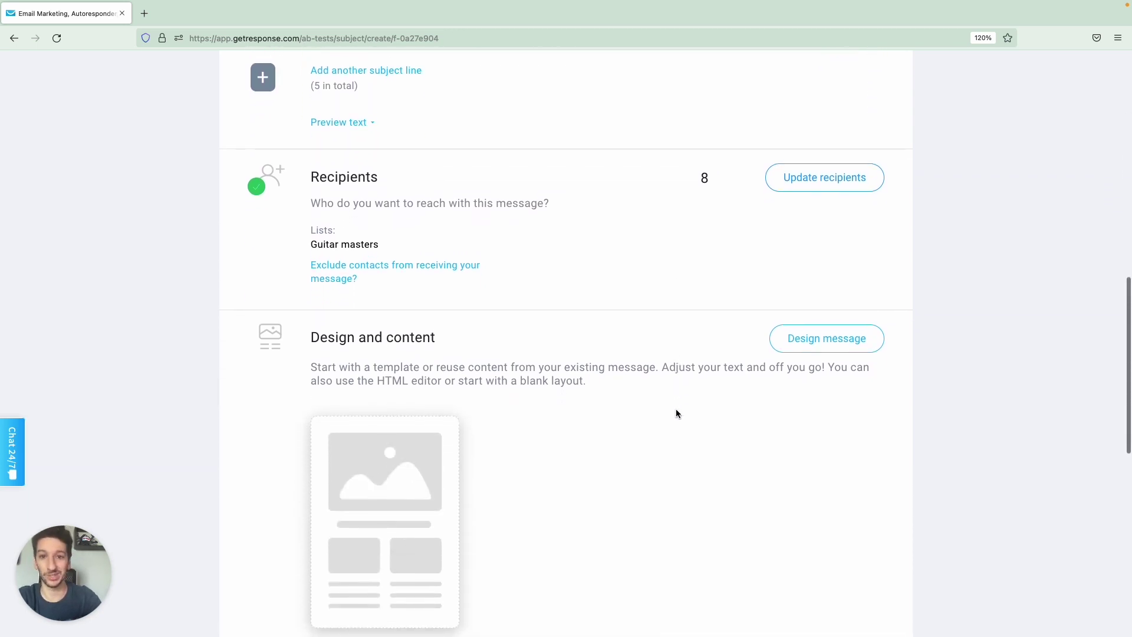
pyautogui.scroll(-1, 677, 413)
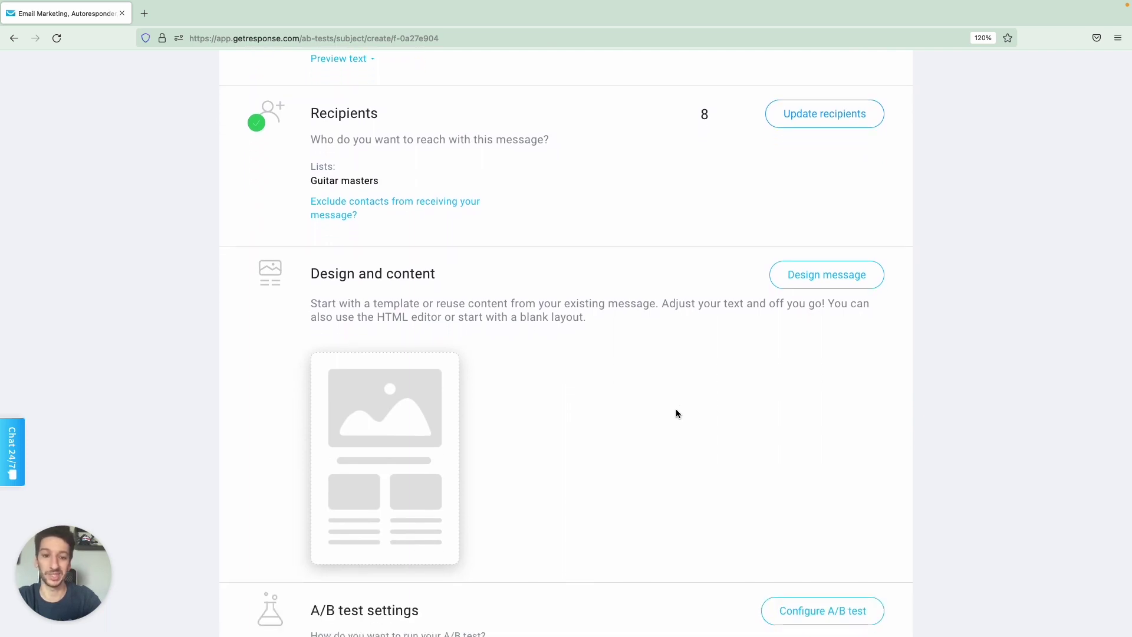
pyautogui.scroll(-1, 675, 413)
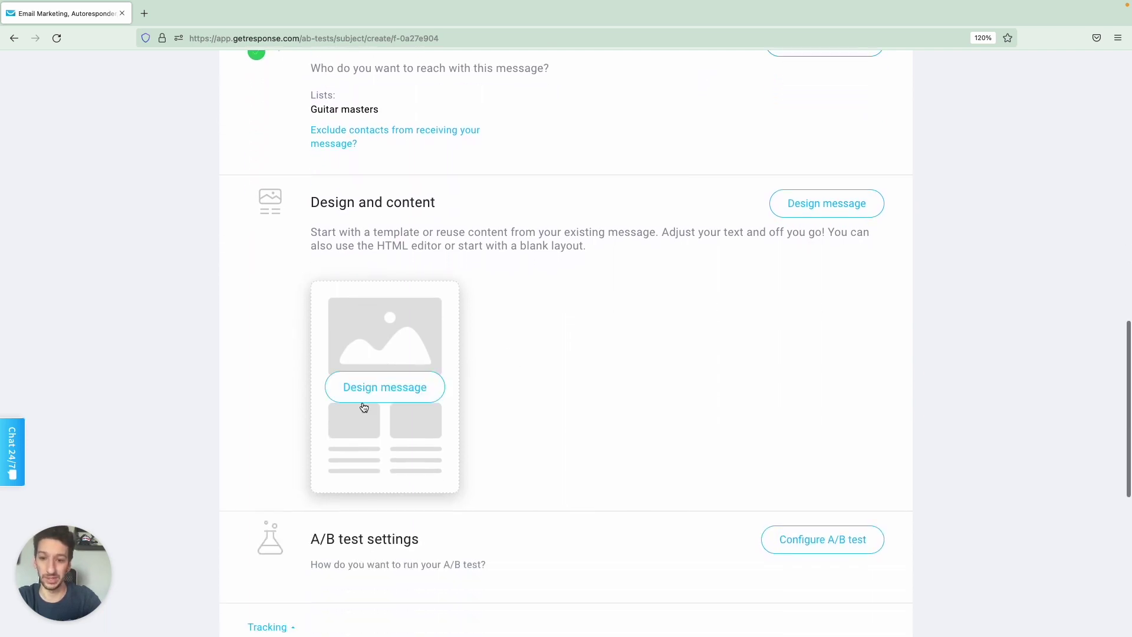
# Use the existing '5 Things to Help Improve Your Guitar Skills' message as the design template.
pyautogui.click(369, 389)
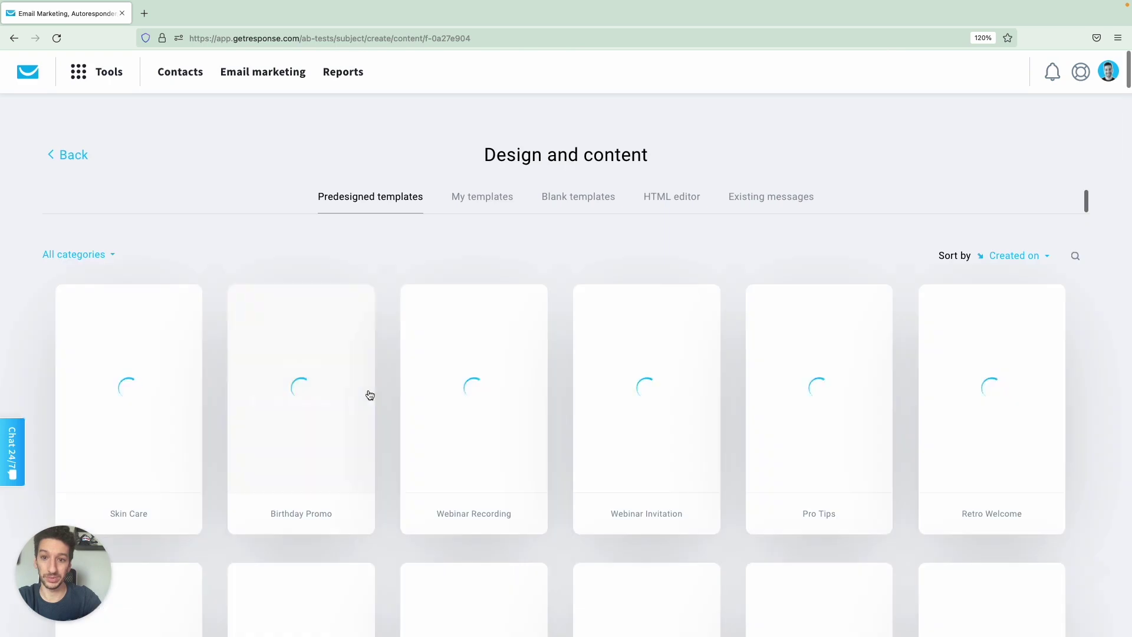
pyautogui.click(764, 205)
pyautogui.moveTo(239, 485)
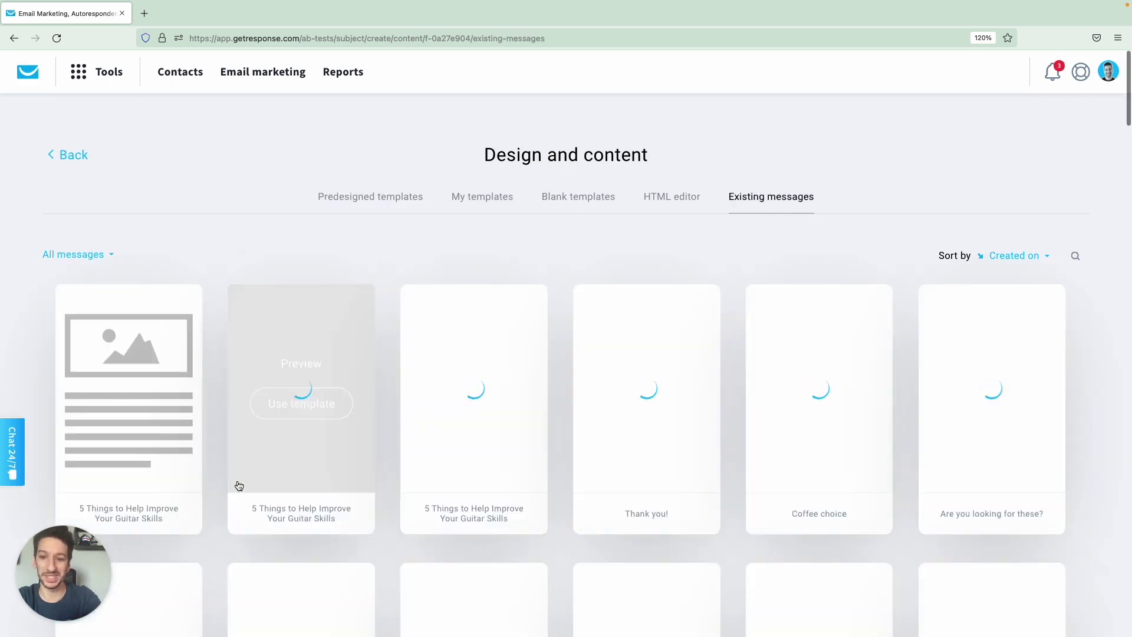
pyautogui.moveTo(183, 426)
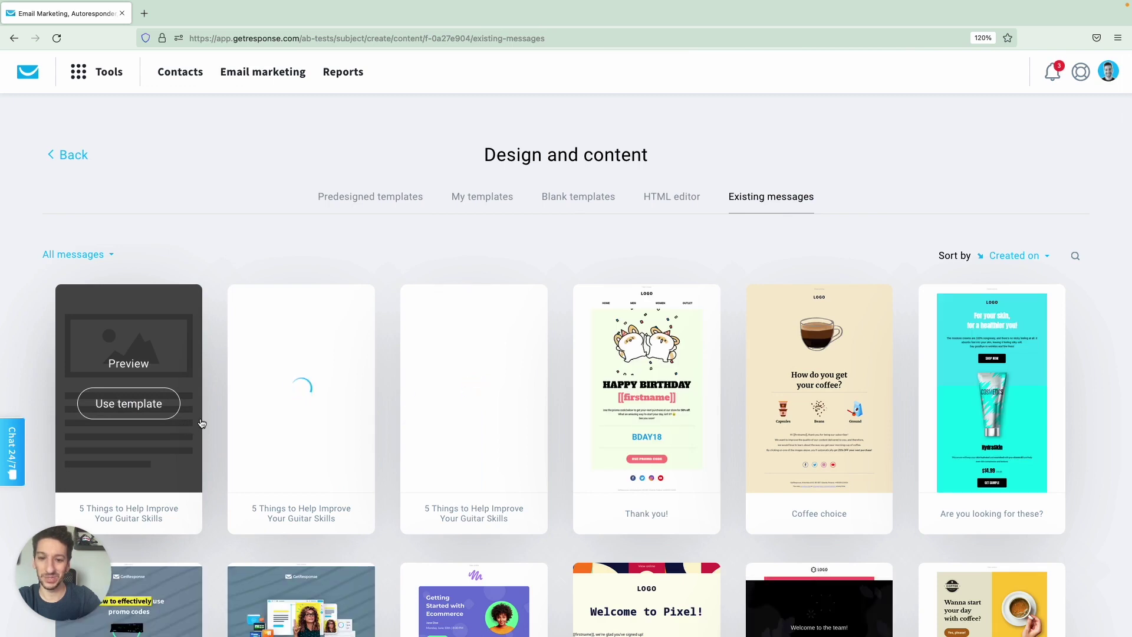
pyautogui.moveTo(466, 417)
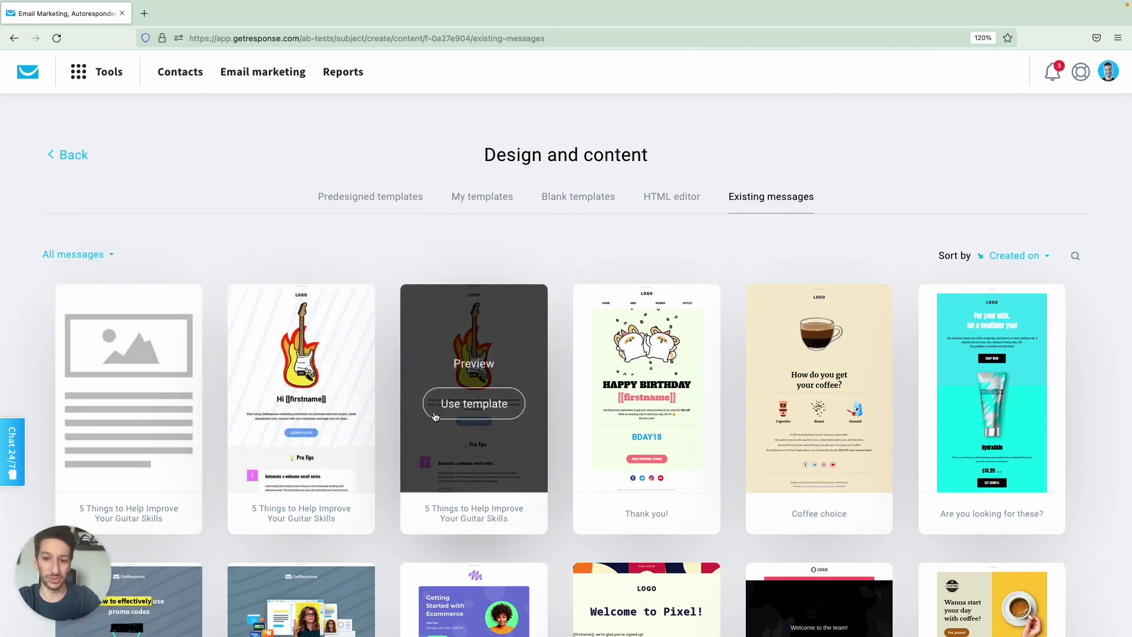
pyautogui.click(465, 404)
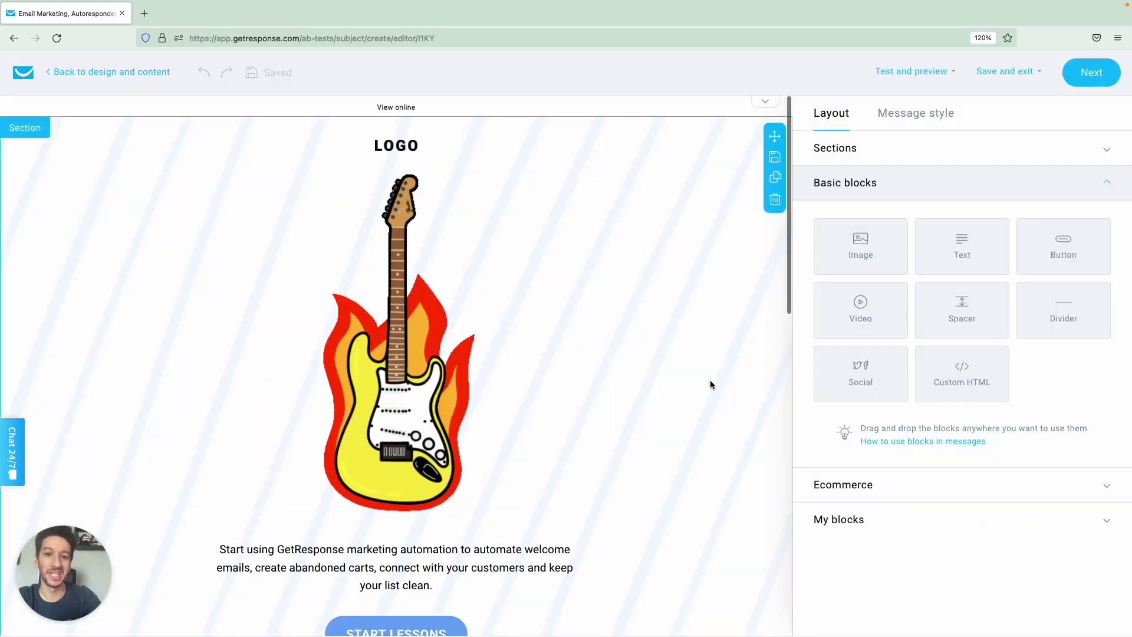
# Select the first numbered tip section under Pro Tips and open its Save block dialog.
pyautogui.scroll(-4, 710, 382)
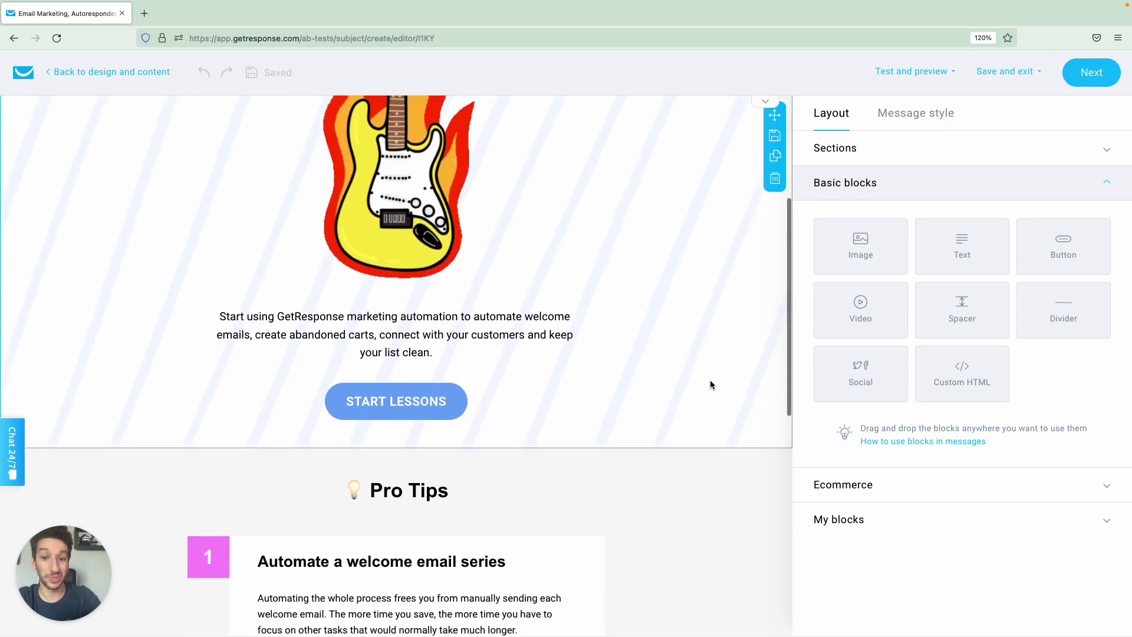
pyautogui.scroll(-3, 711, 384)
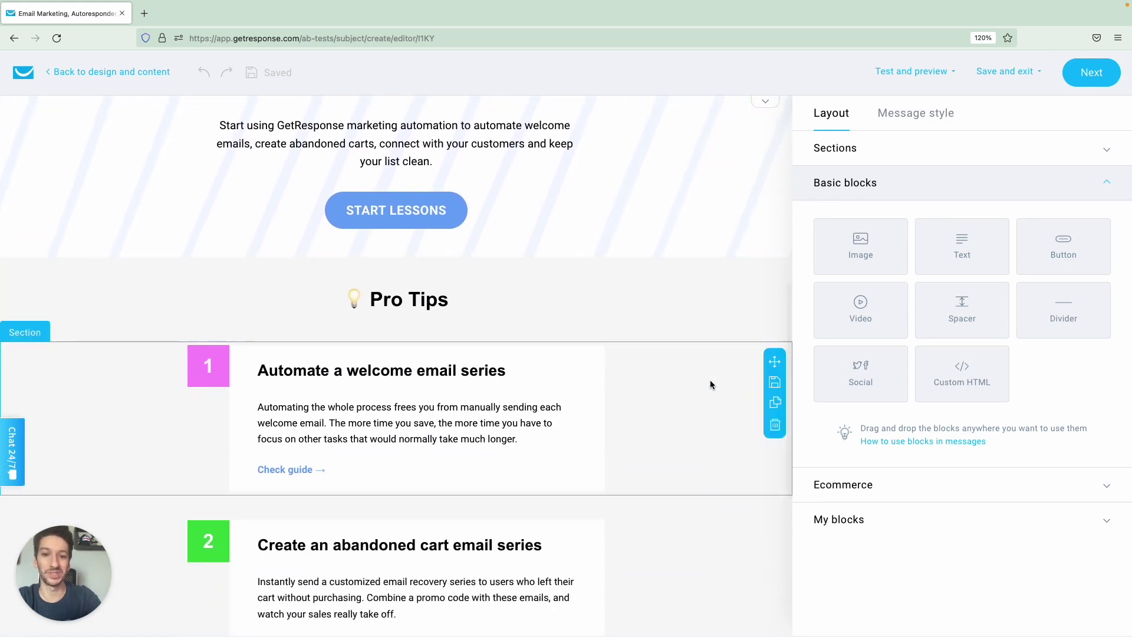
pyautogui.click(692, 382)
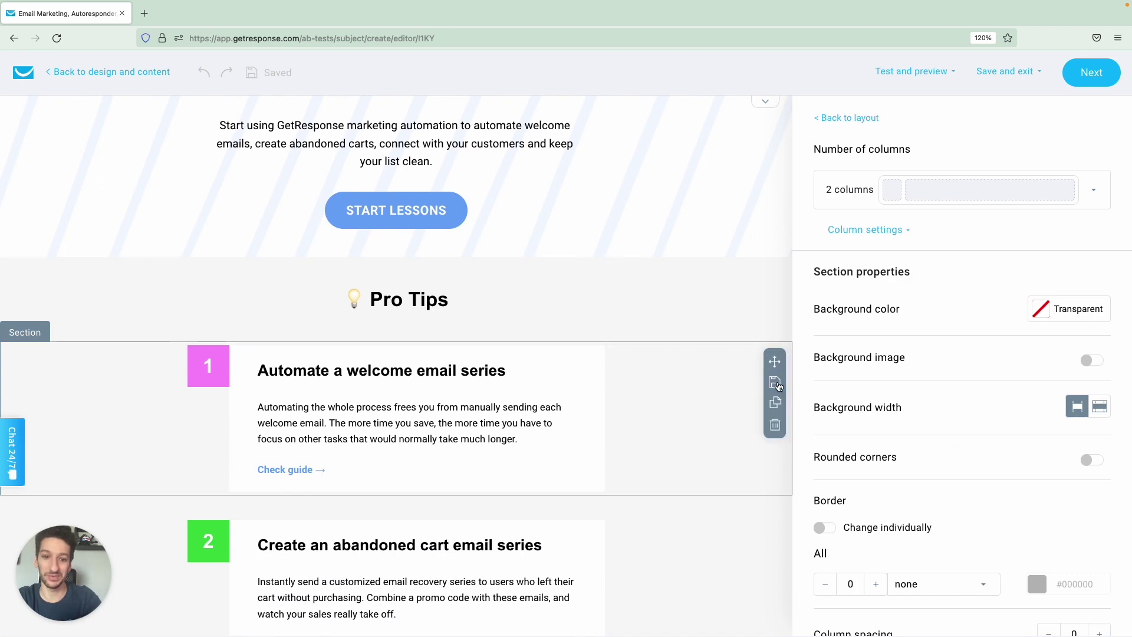
pyautogui.click(642, 288)
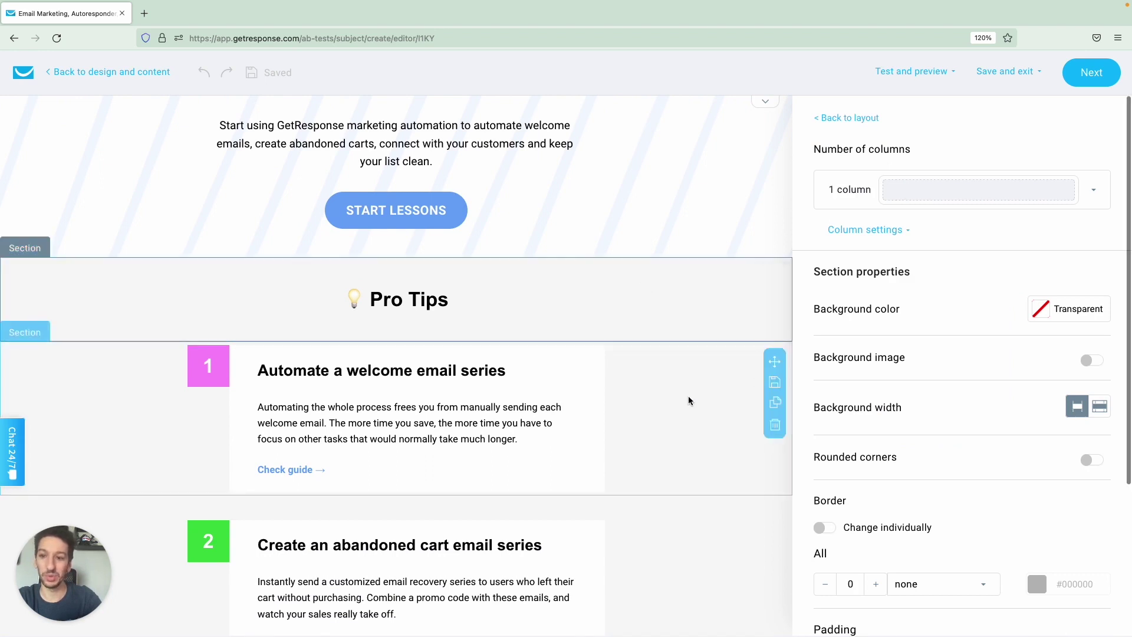
pyautogui.click(676, 420)
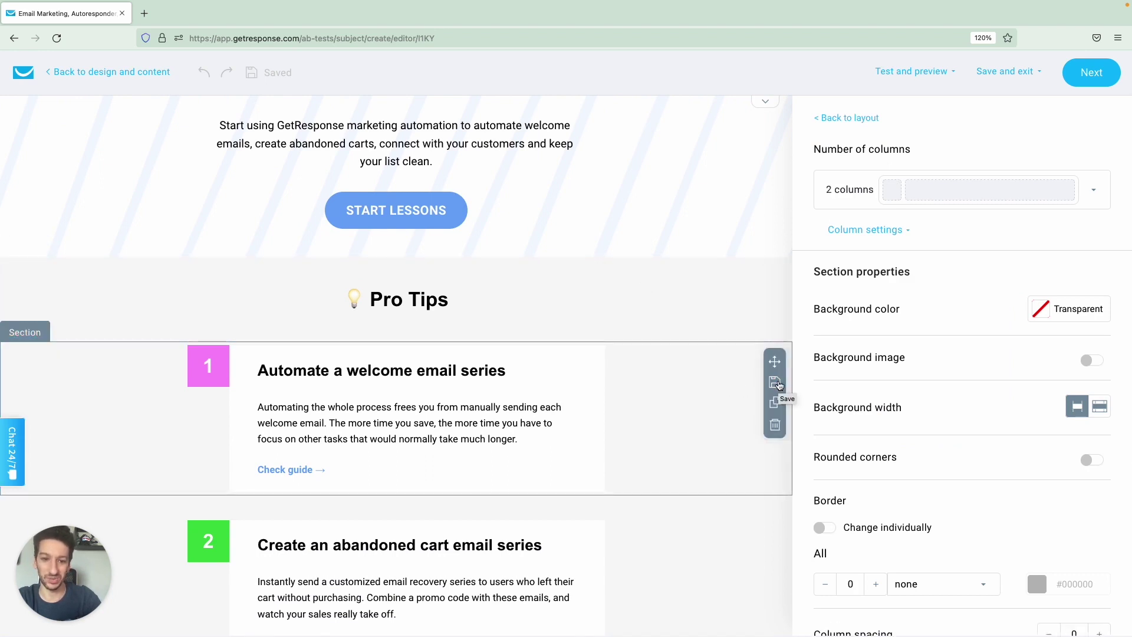
pyautogui.click(775, 383)
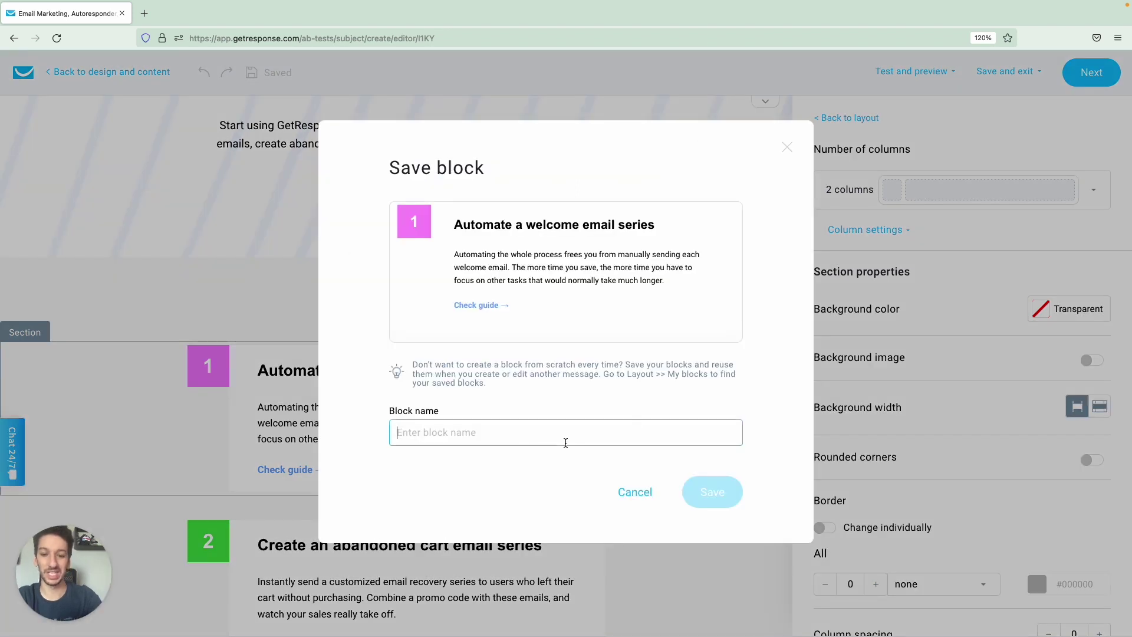
# Save the section as block 'Numbered section', then insert and remove the courses block.
pyautogui.write('Numbe')
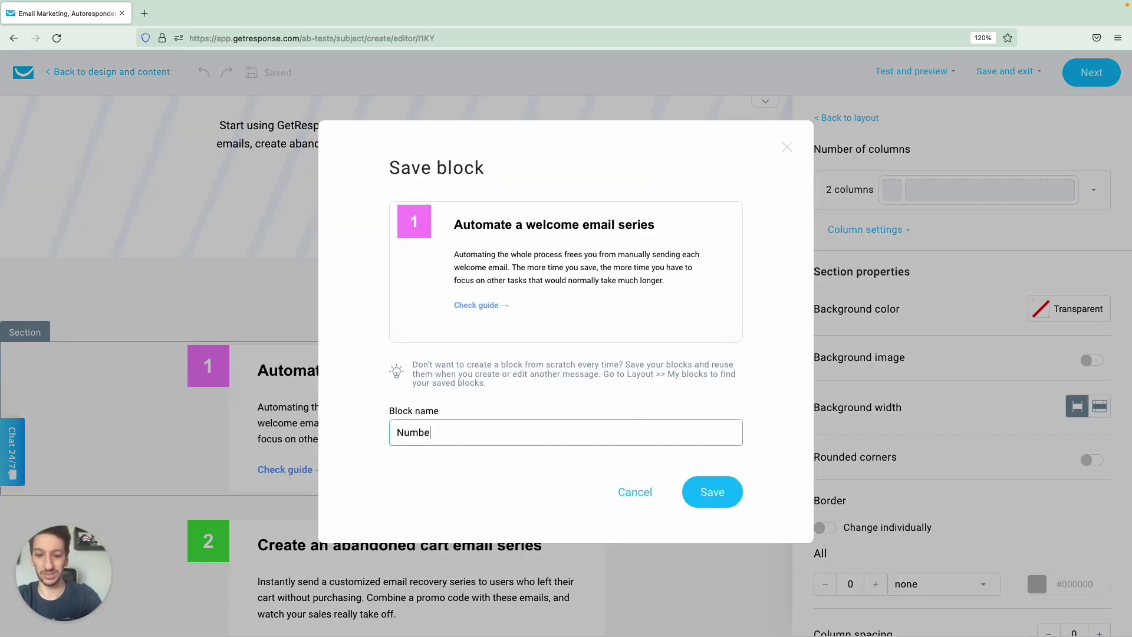
pyautogui.write('res section')
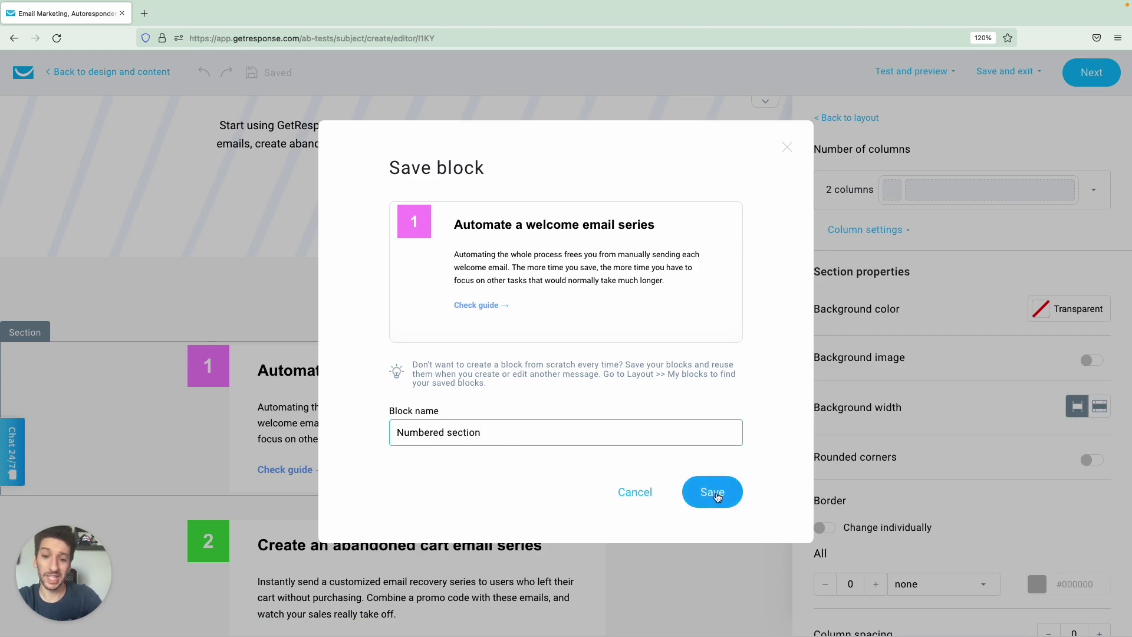
pyautogui.click(716, 493)
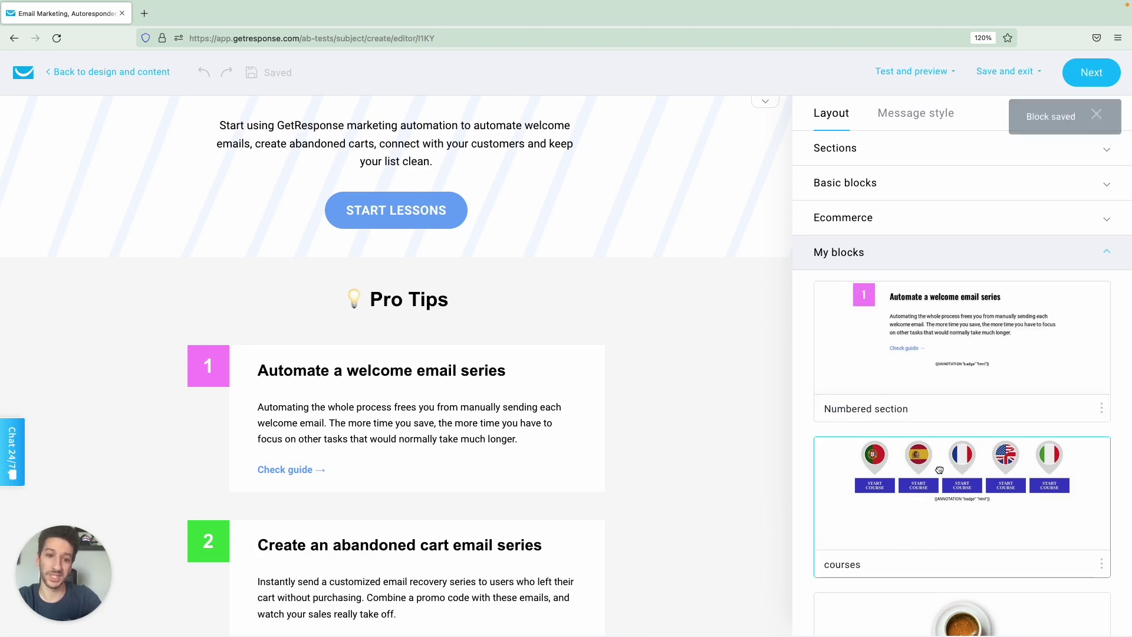
pyautogui.moveTo(940, 464); pyautogui.dragTo(402, 297)
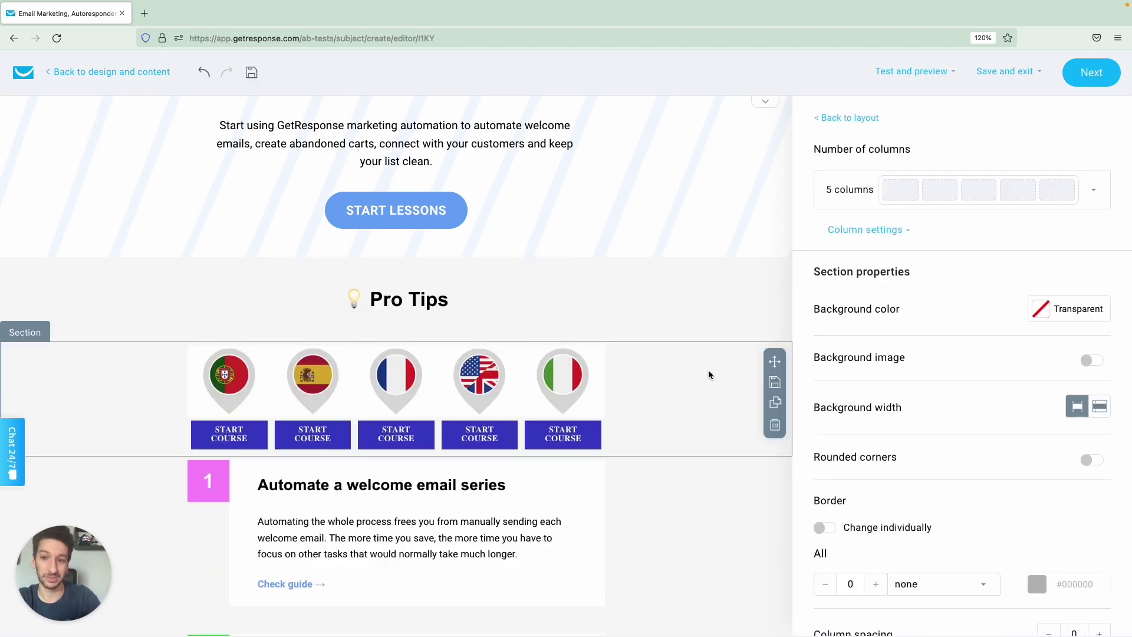
pyautogui.click(775, 425)
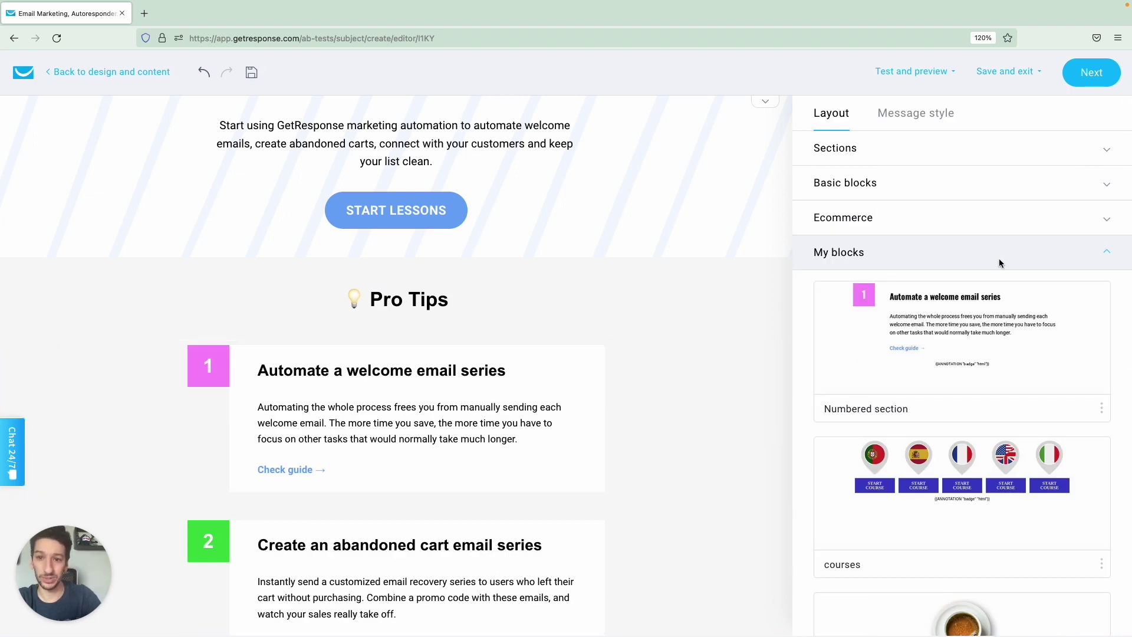
# Return to the A/B test setup and open the test configuration panel.
pyautogui.click(1080, 82)
pyautogui.scroll(-7, 590, 292)
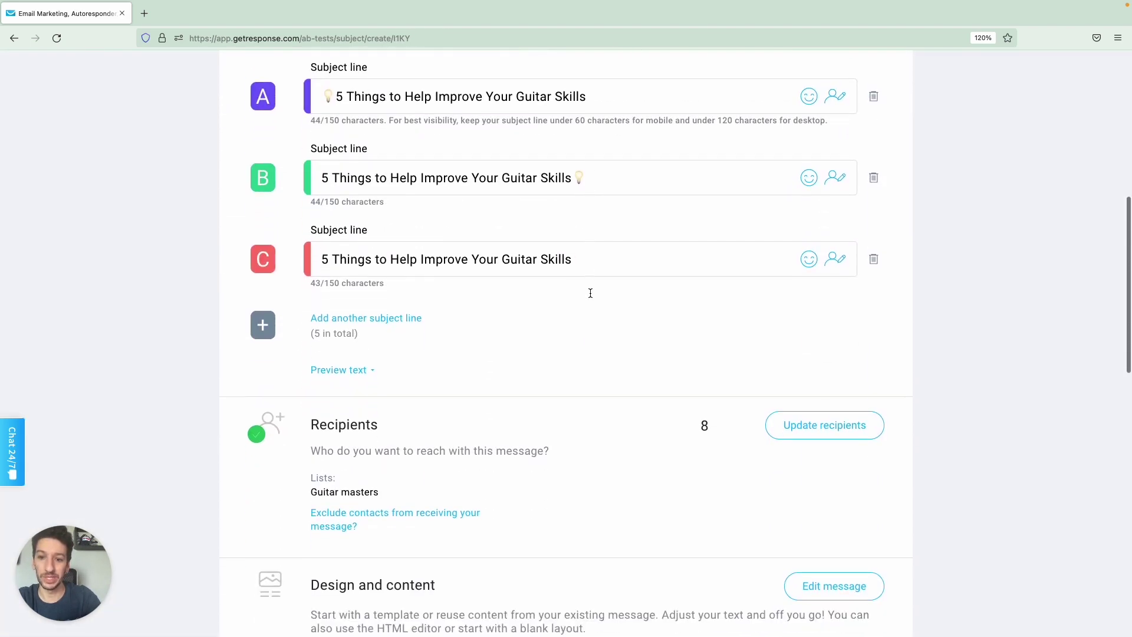
pyautogui.scroll(-10, 590, 292)
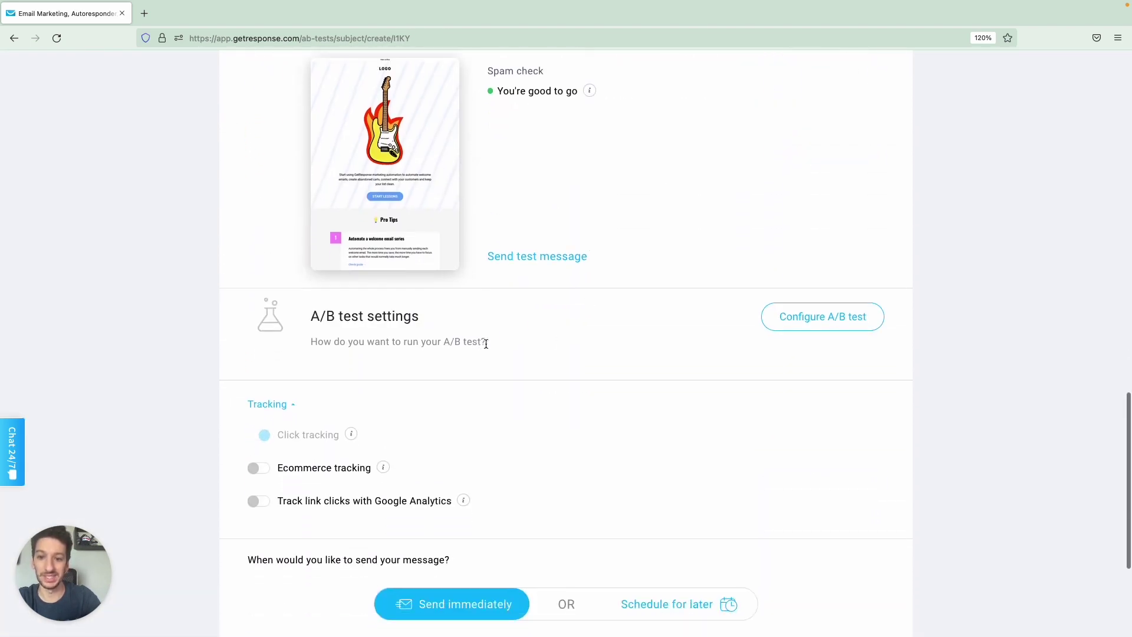
pyautogui.click(784, 326)
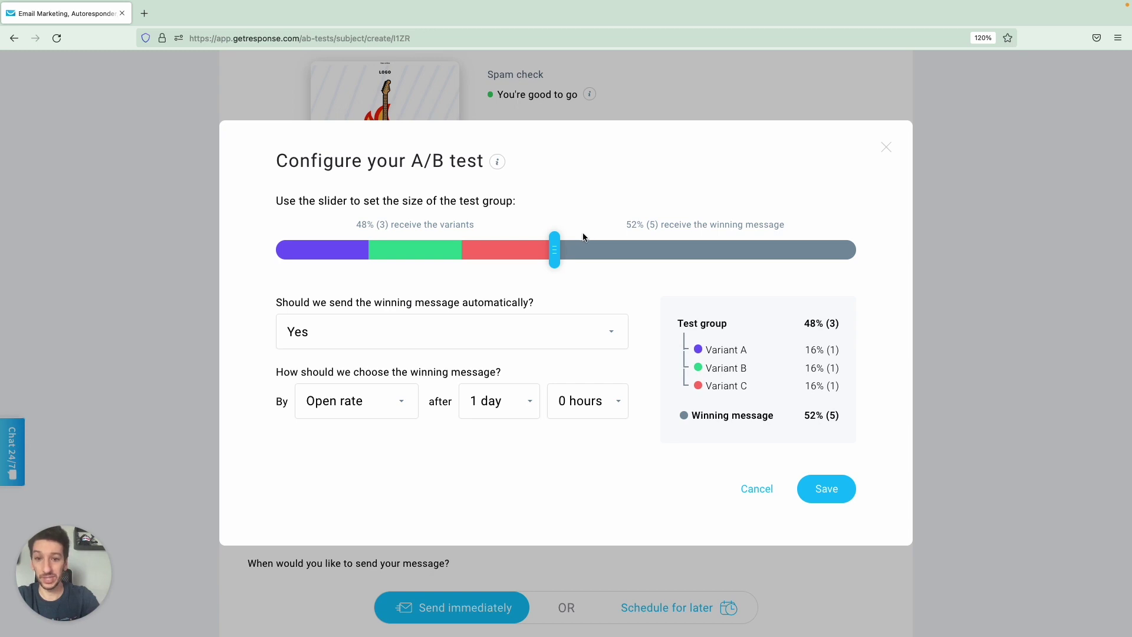
pyautogui.moveTo(558, 254)
pyautogui.mouseDown()
pyautogui.moveTo(464, 260)
pyautogui.moveTo(566, 258)
pyautogui.mouseUp()
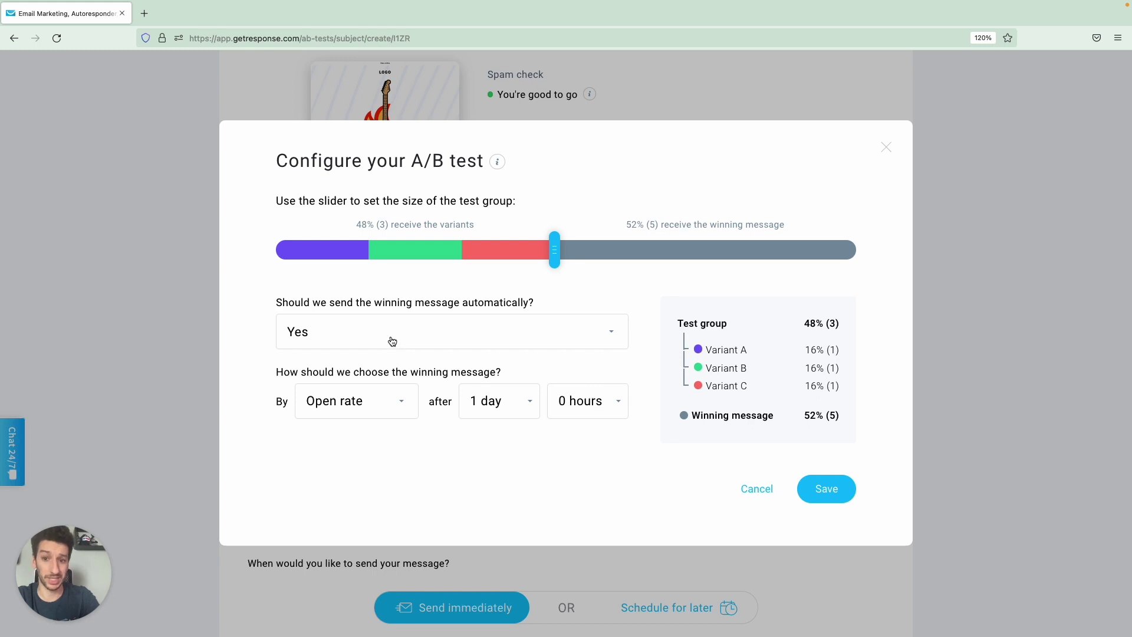
# Send the winner automatically, chosen by open rate after 3 days, and save the settings.
pyautogui.click(393, 338)
pyautogui.click(336, 408)
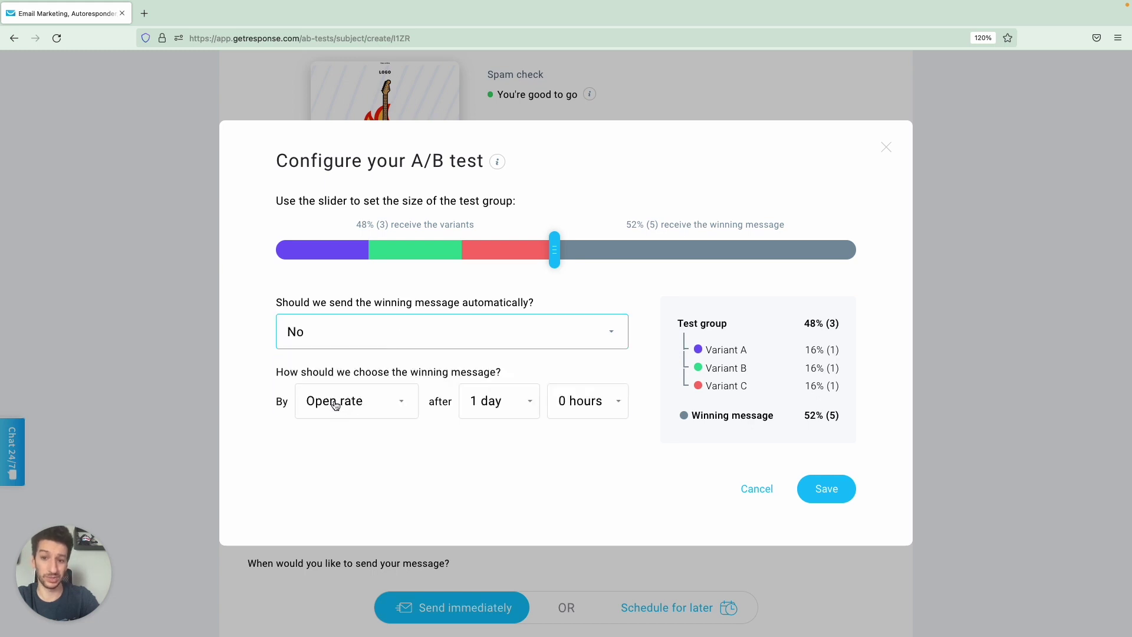
pyautogui.click(370, 325)
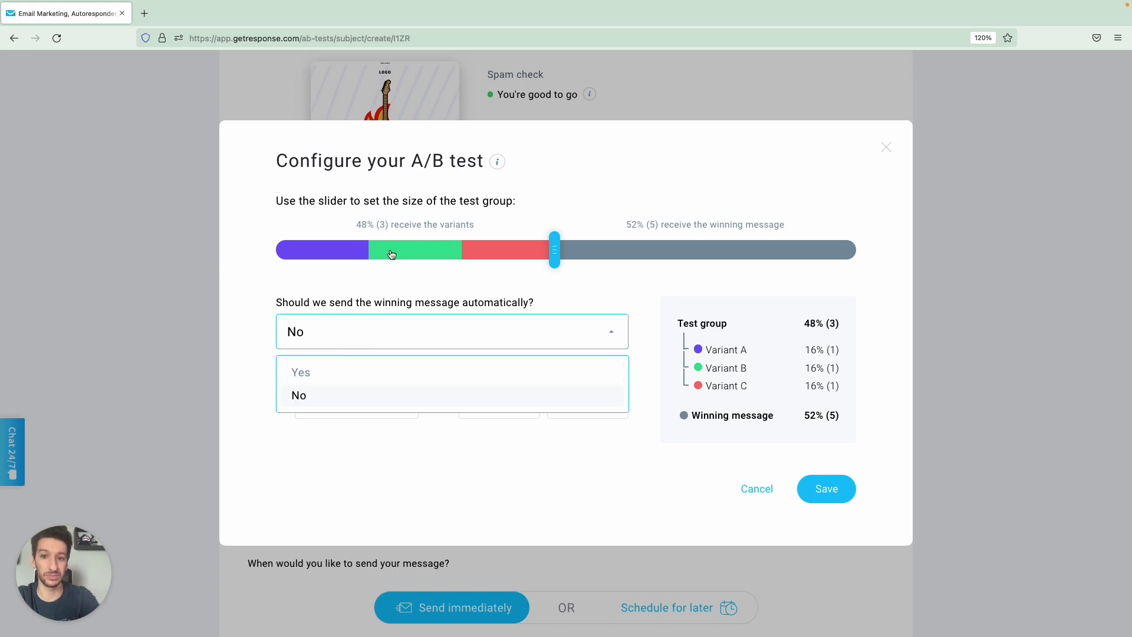
pyautogui.click(330, 374)
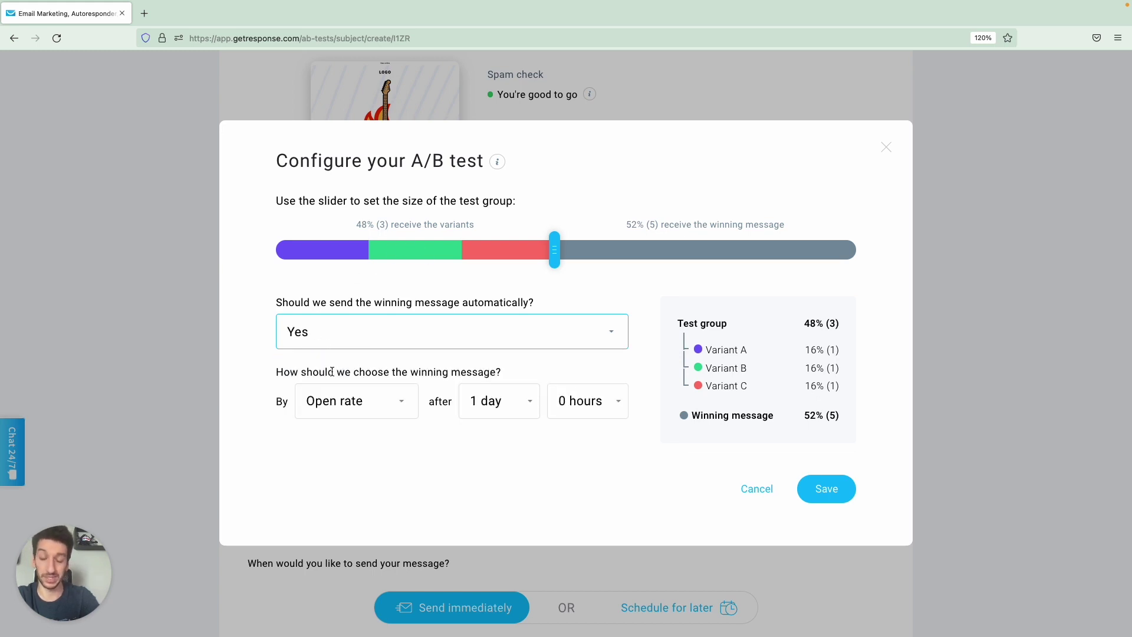
pyautogui.click(361, 403)
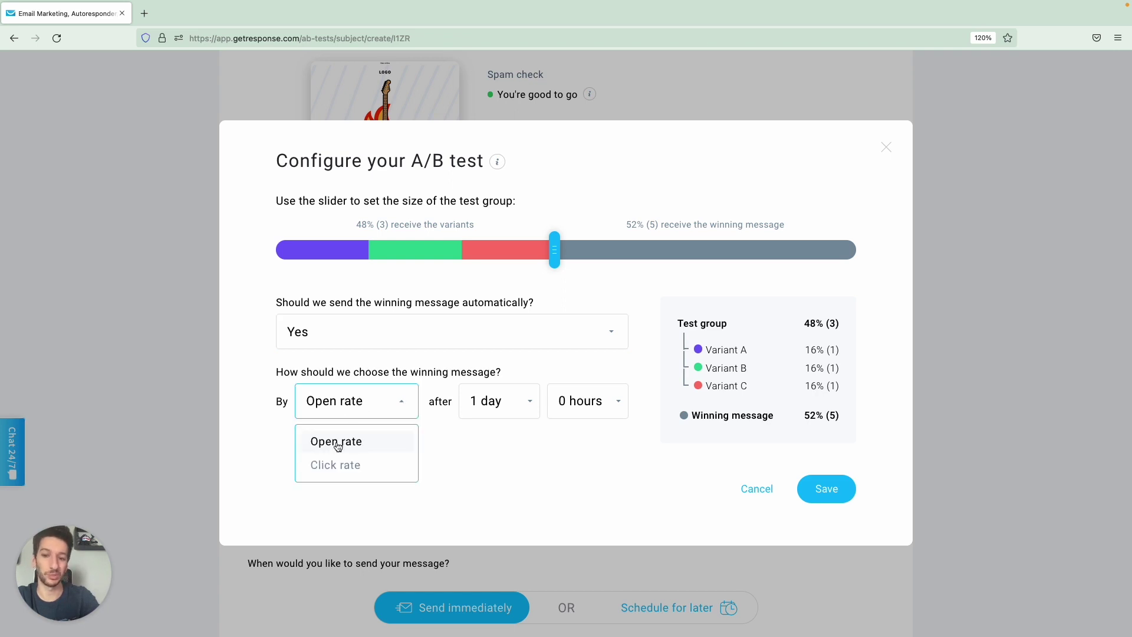
pyautogui.click(365, 402)
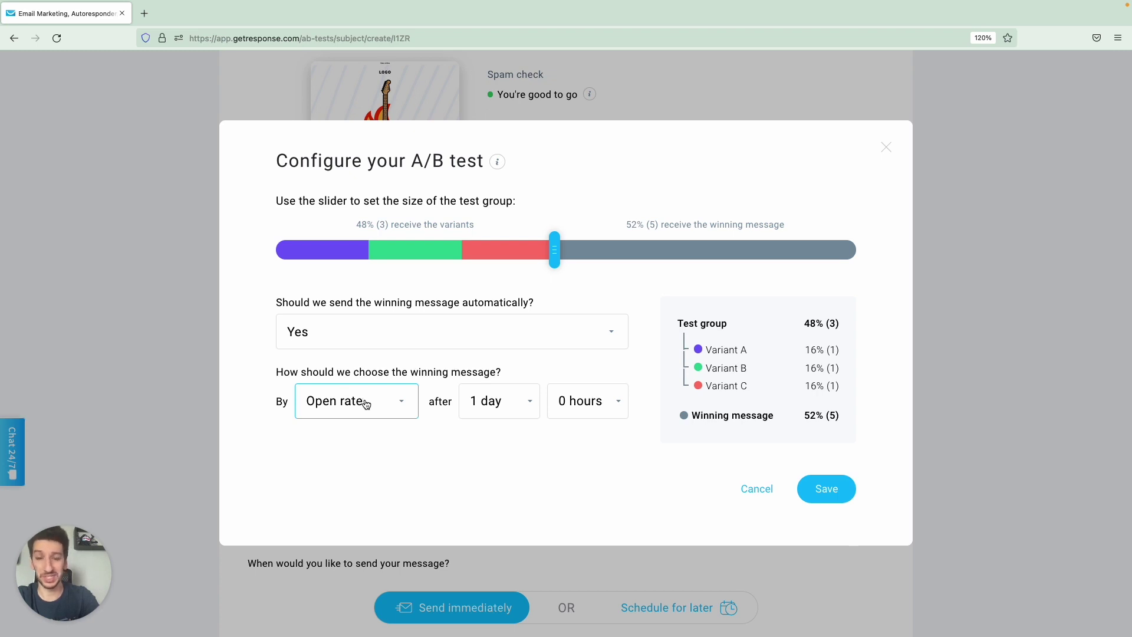
pyautogui.click(494, 414)
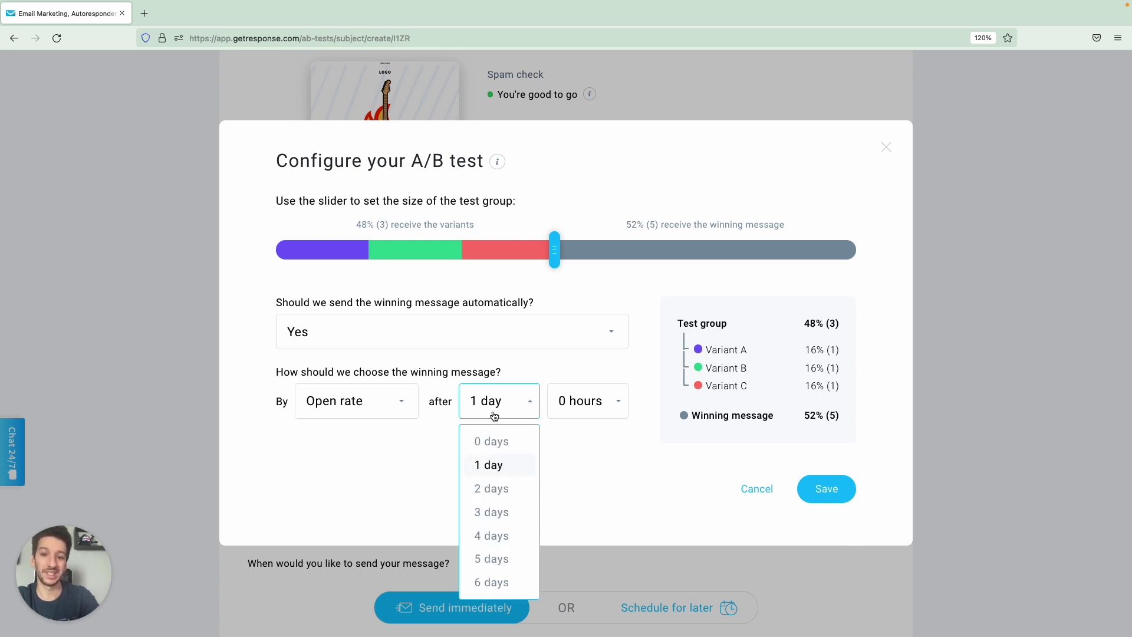
pyautogui.click(498, 511)
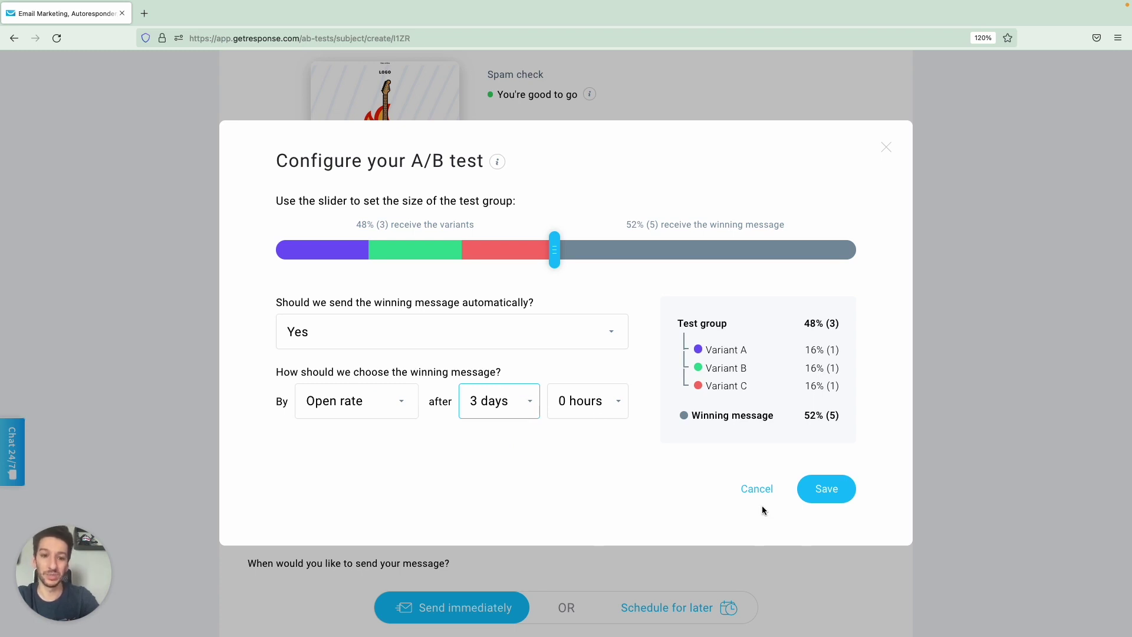
pyautogui.click(827, 489)
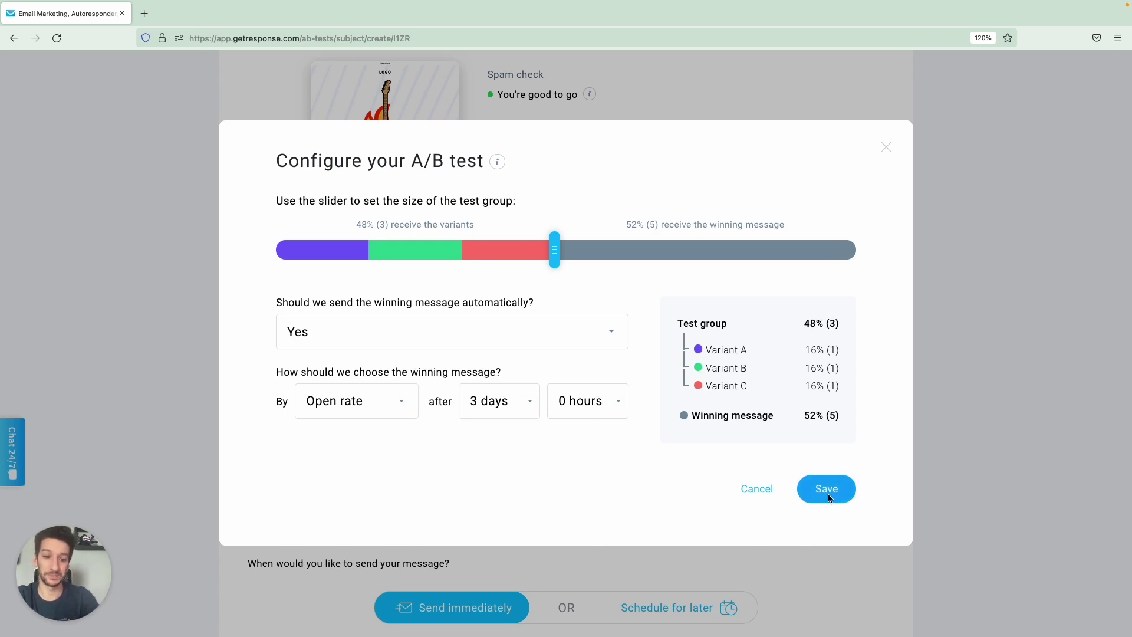
pyautogui.scroll(-3, 756, 501)
# Enable Google Analytics link-click tracking, start the A/B test, and show the list of all A/B tests.
pyautogui.click(257, 387)
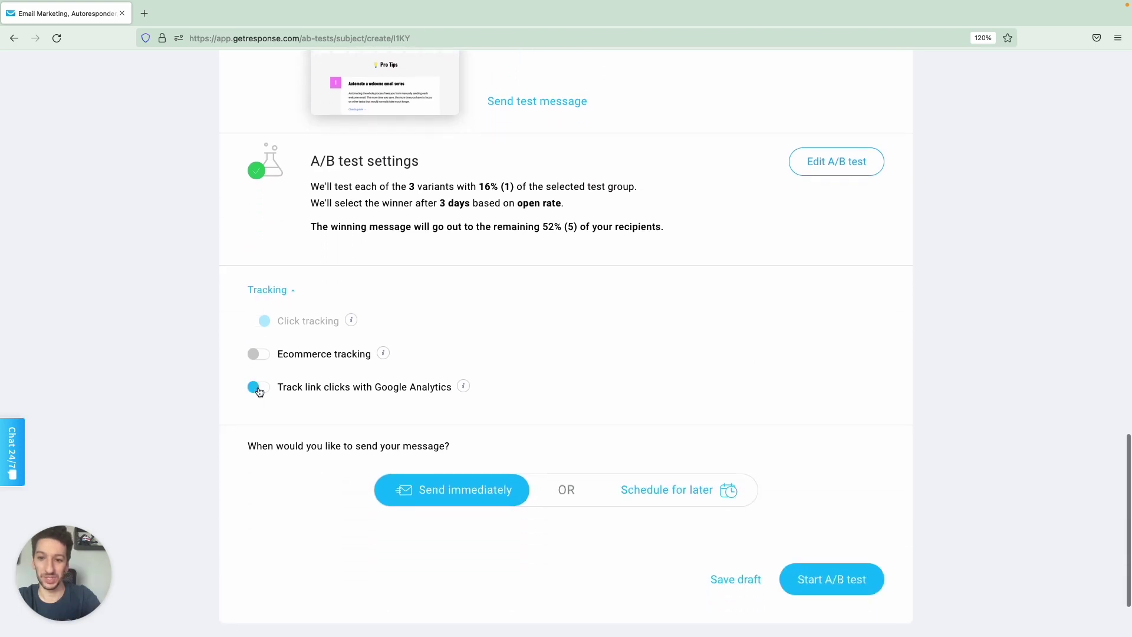
pyautogui.scroll(-1, 567, 416)
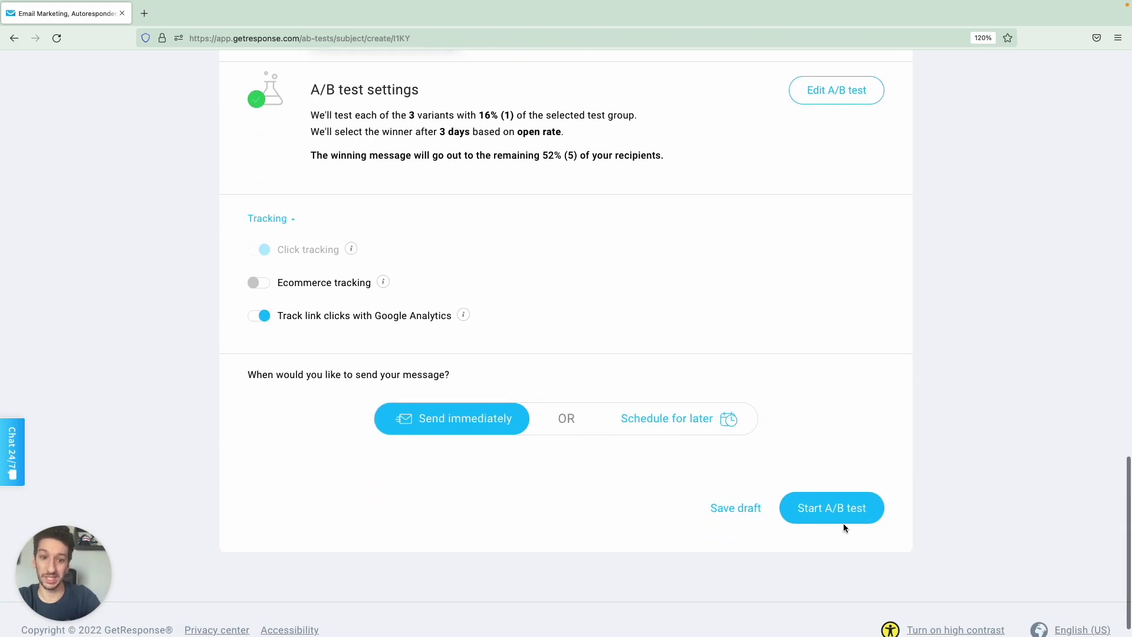
pyautogui.click(844, 508)
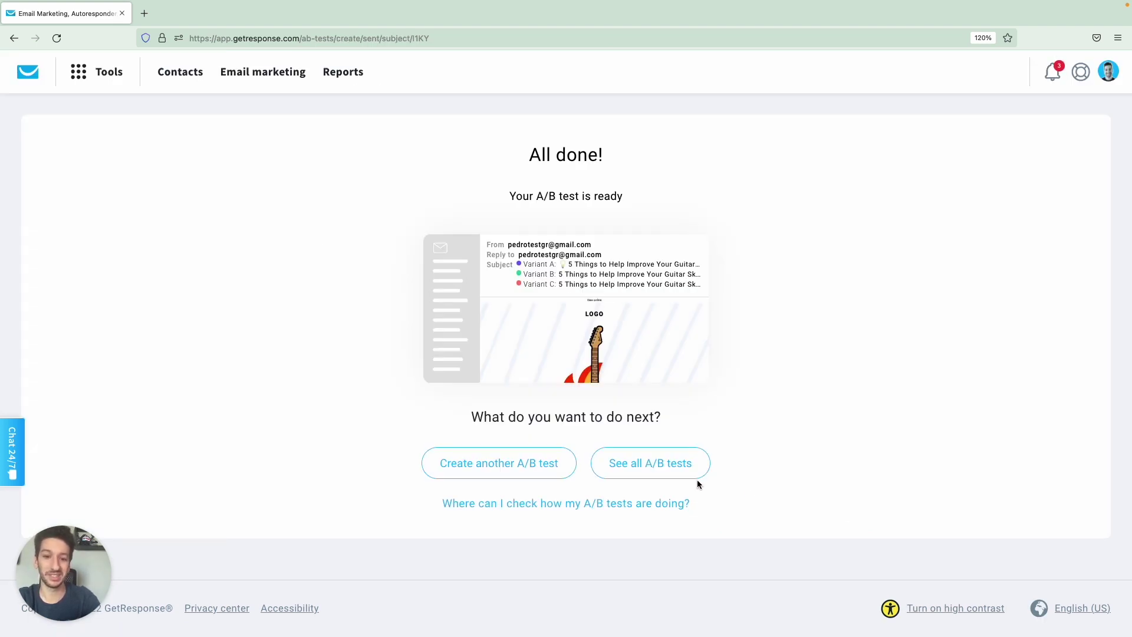
pyautogui.click(687, 467)
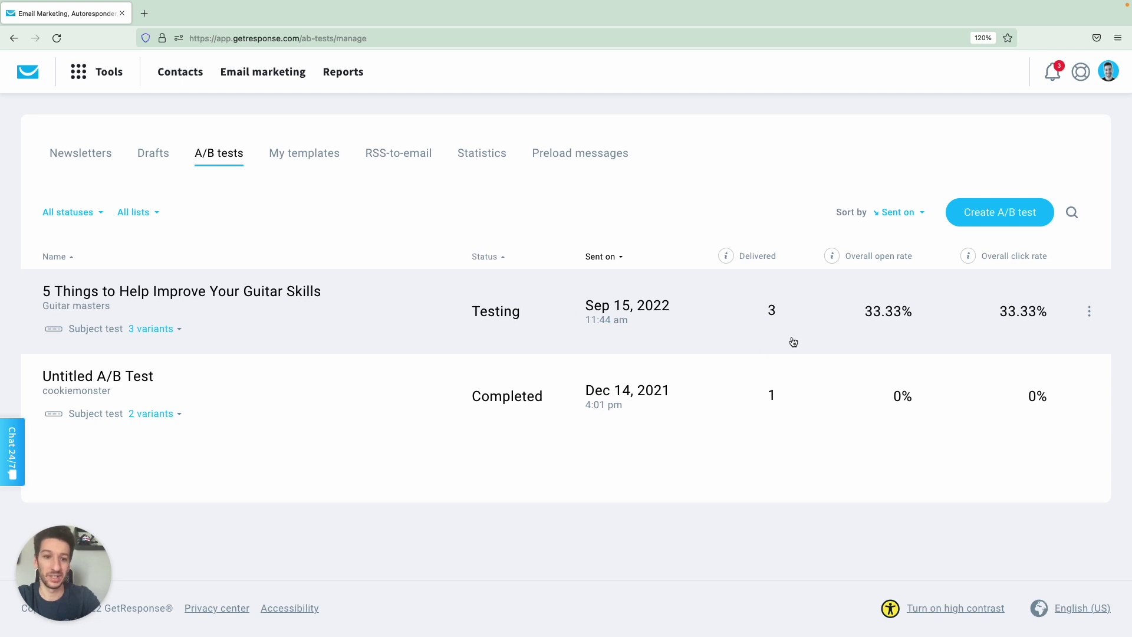
pyautogui.click(180, 331)
pyautogui.scroll(-3, 316, 321)
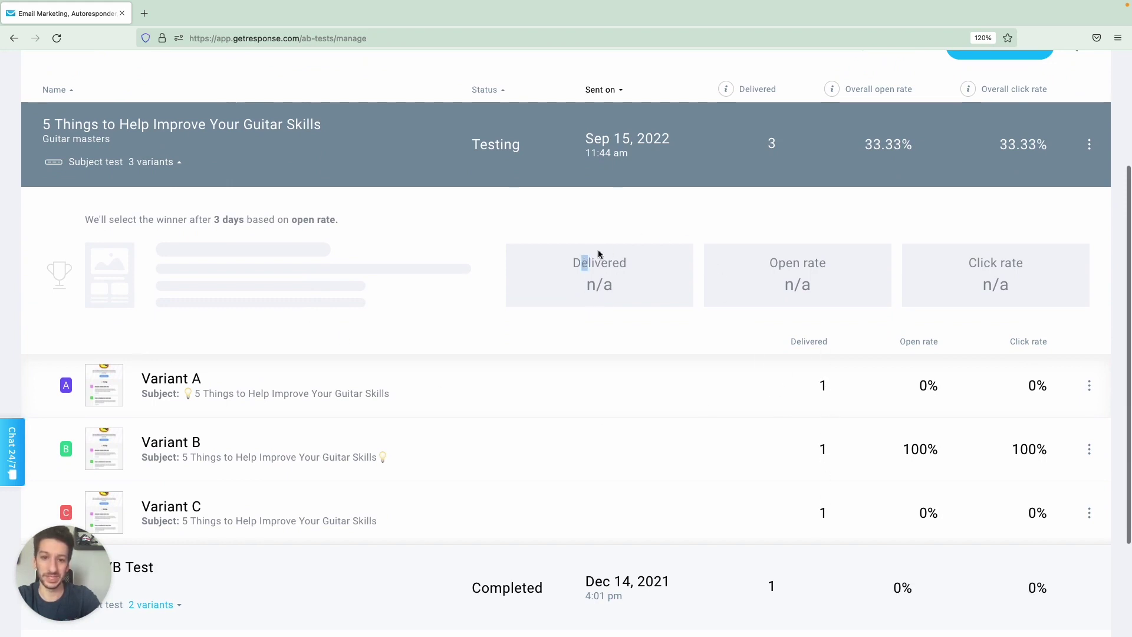
pyautogui.moveTo(582, 263); pyautogui.dragTo(943, 294)
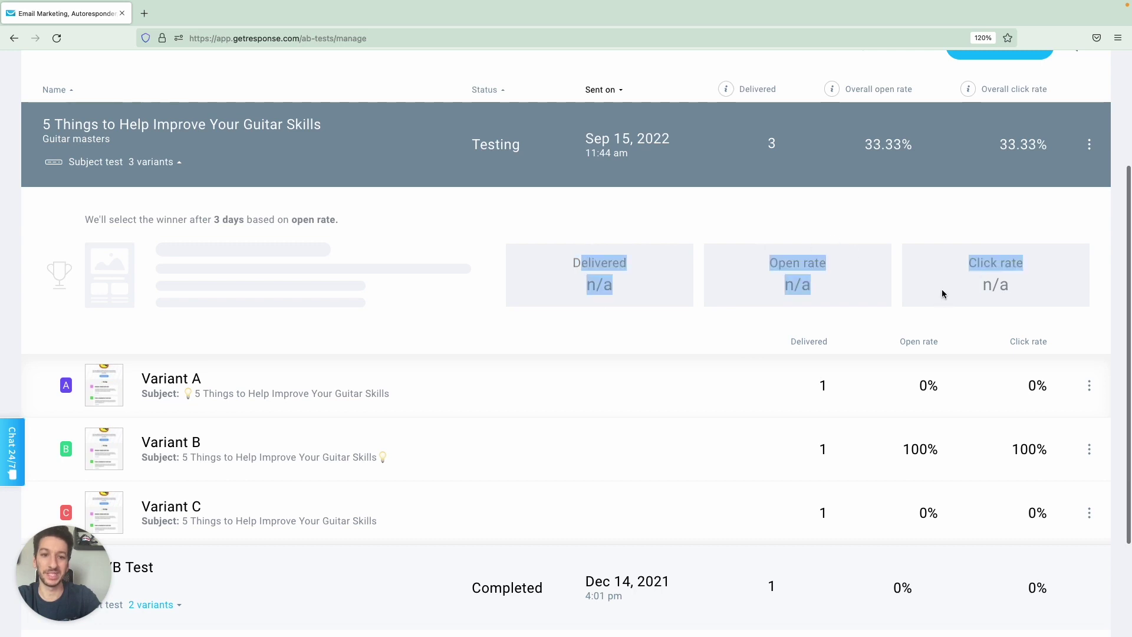
pyautogui.click(1006, 277)
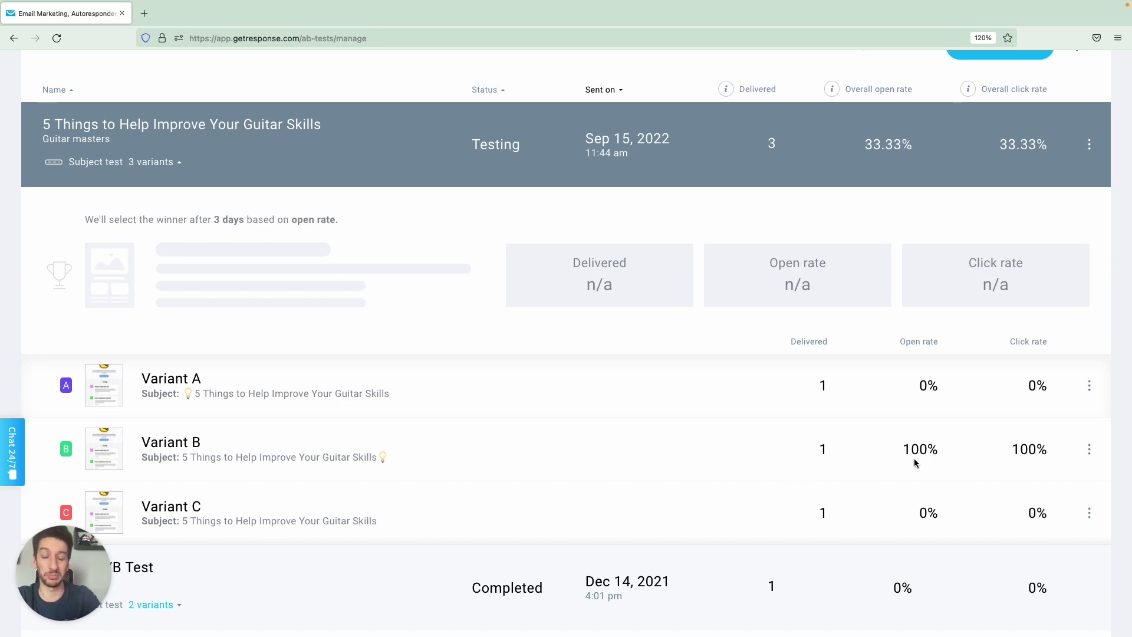
pyautogui.scroll(-2, 914, 450)
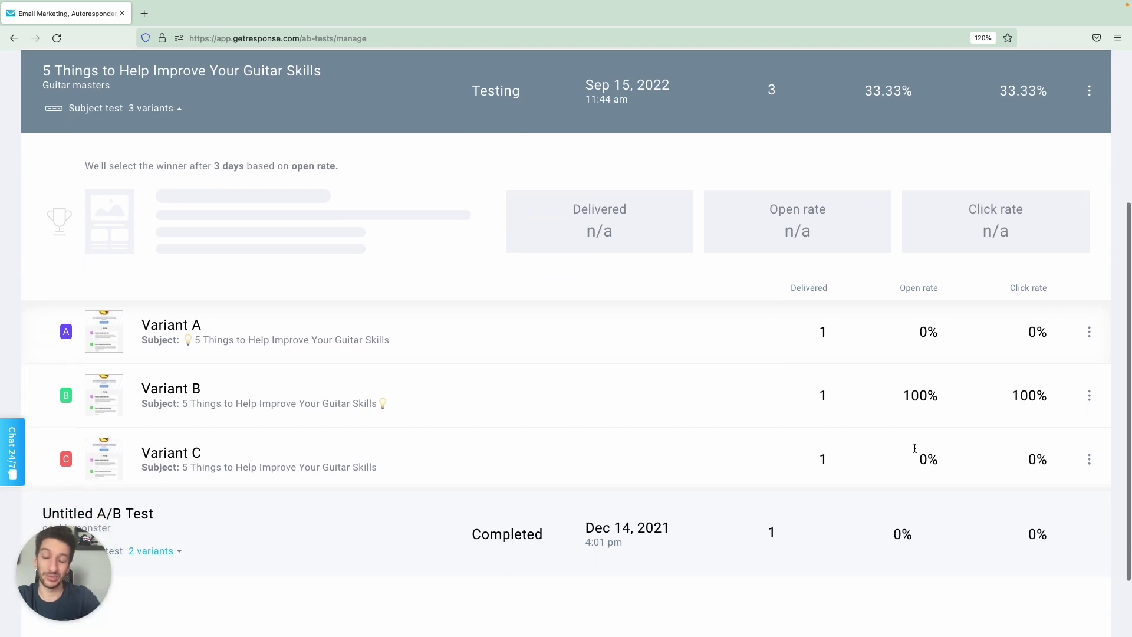
pyautogui.scroll(1, 915, 451)
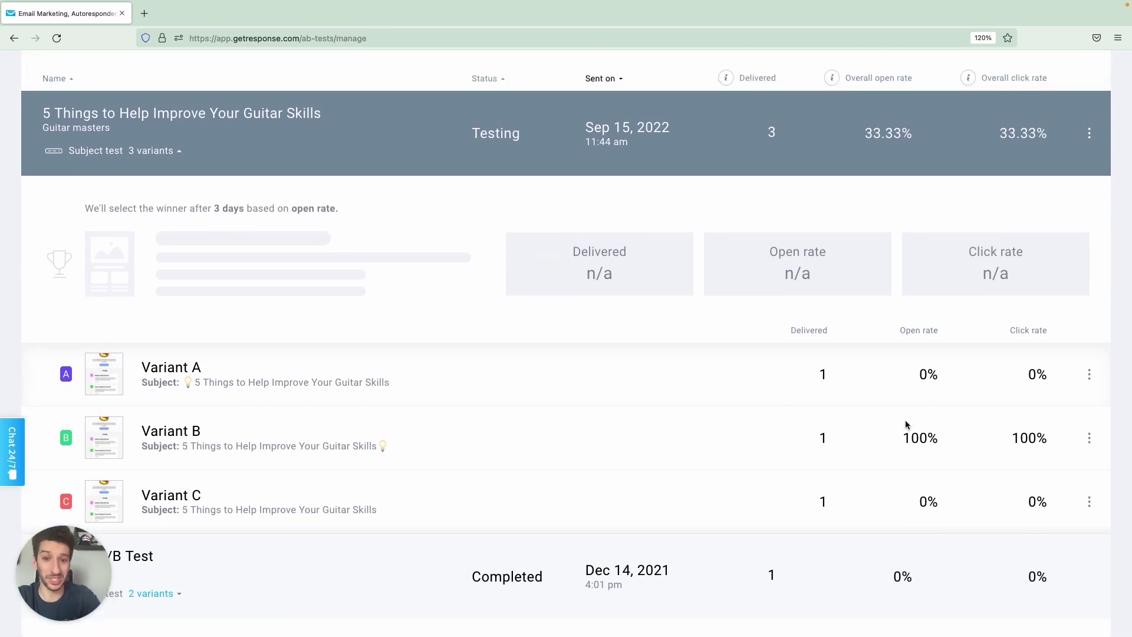
pyautogui.scroll(3, 889, 387)
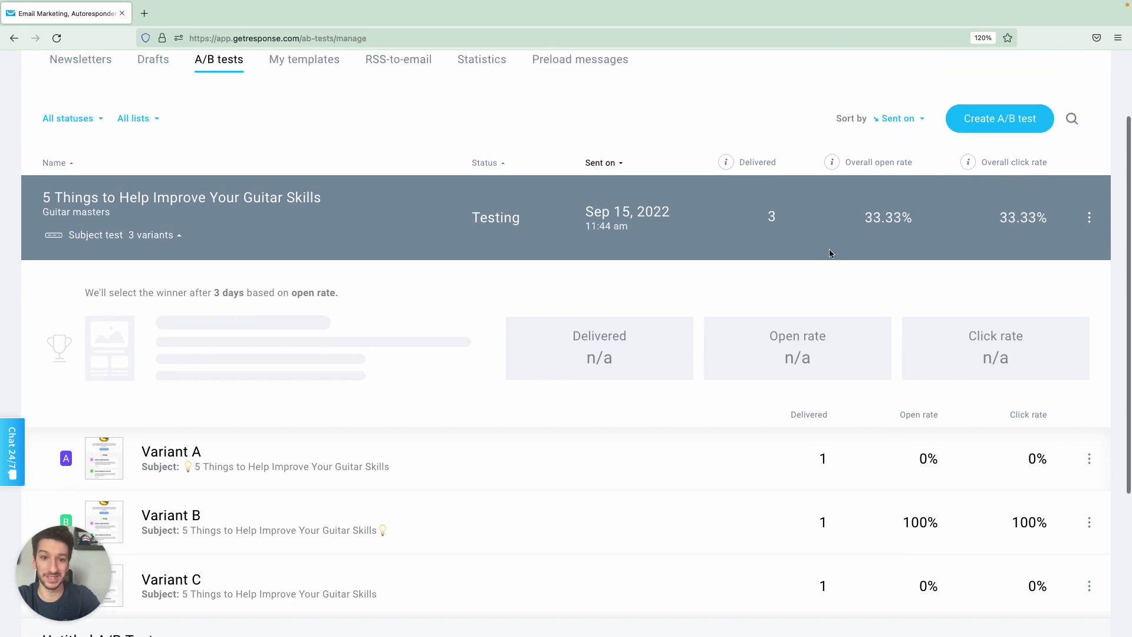
pyautogui.click(525, 229)
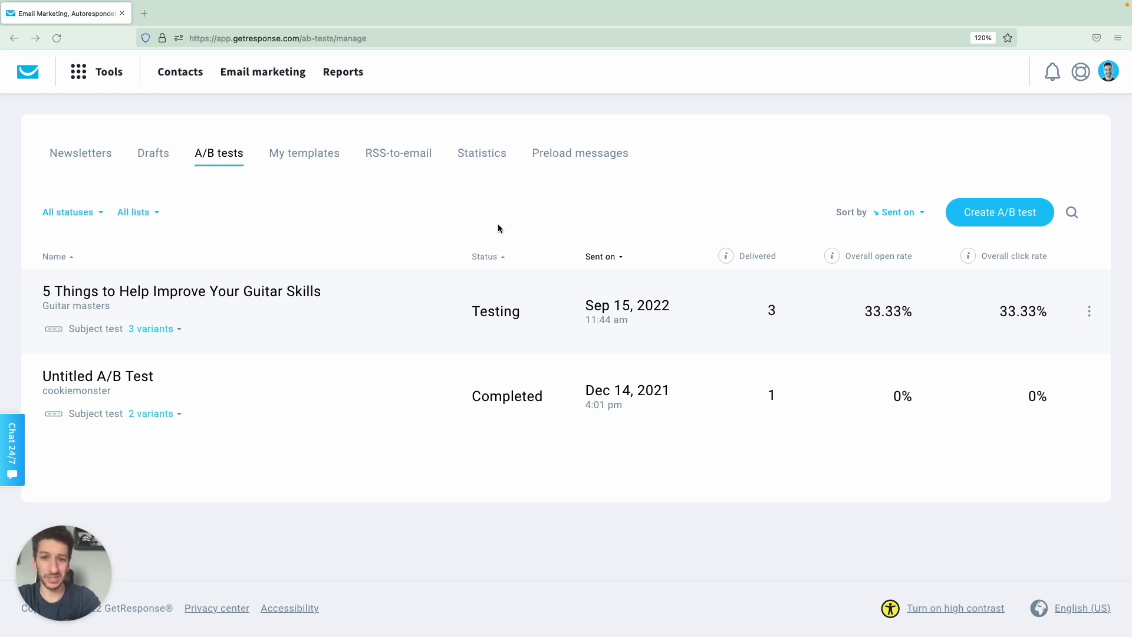
# From the dashboard, add a newsletter stats widget set to the Guitar masters list.
pyautogui.click(28, 73)
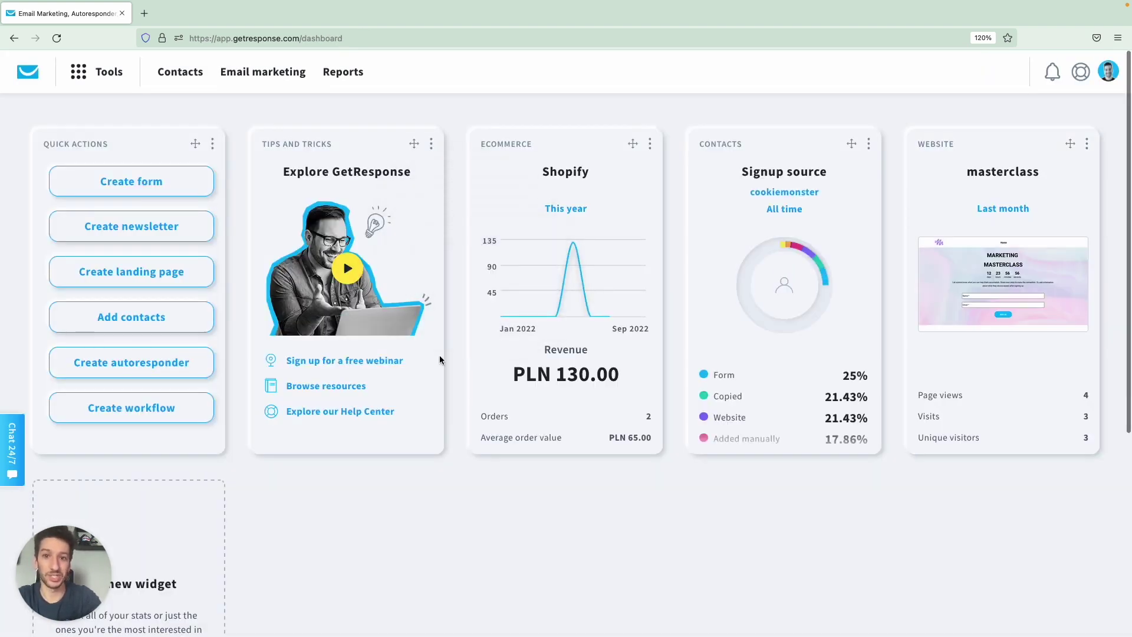
pyautogui.scroll(-3, 439, 356)
pyautogui.scroll(-2, 440, 359)
pyautogui.click(128, 515)
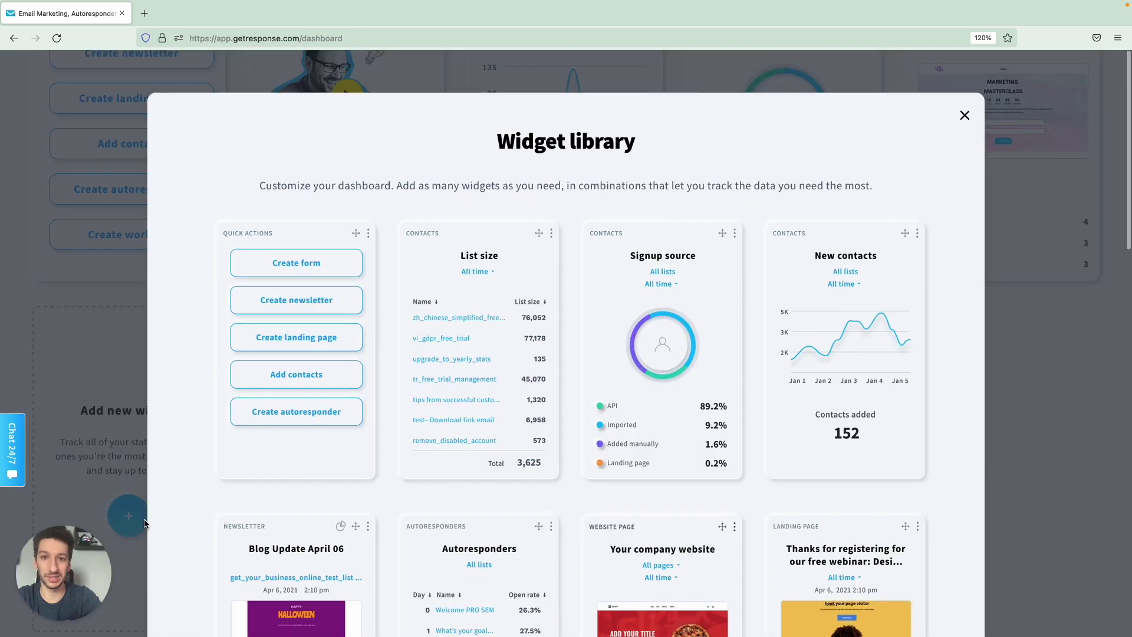
pyautogui.scroll(-5, 518, 200)
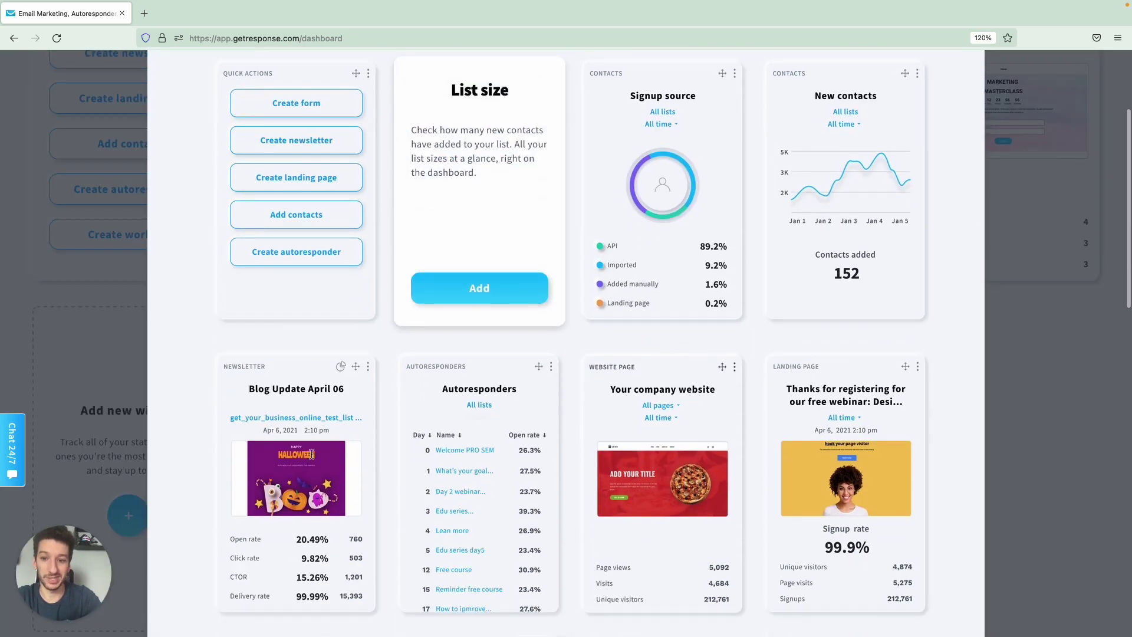
pyautogui.click(294, 583)
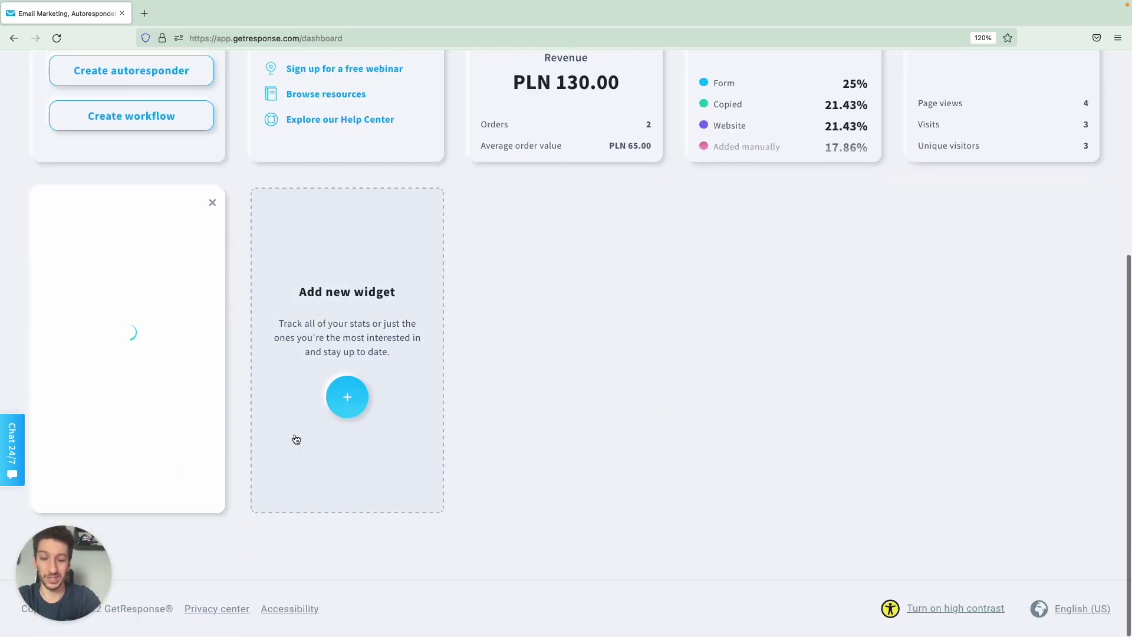
pyautogui.click(83, 386)
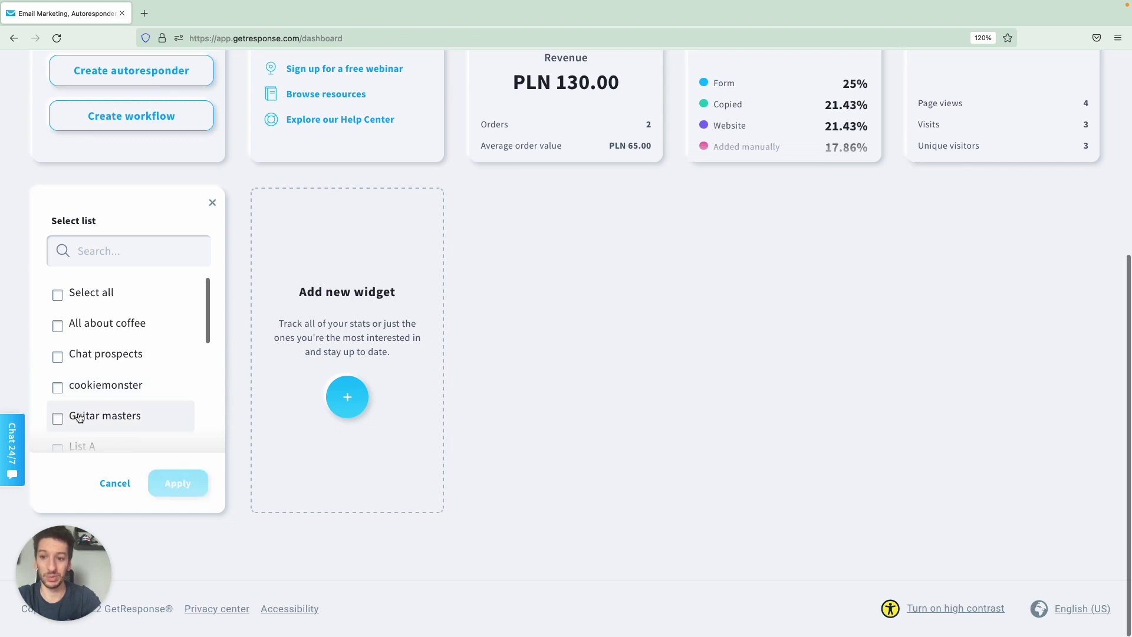
pyautogui.click(98, 417)
pyautogui.click(185, 487)
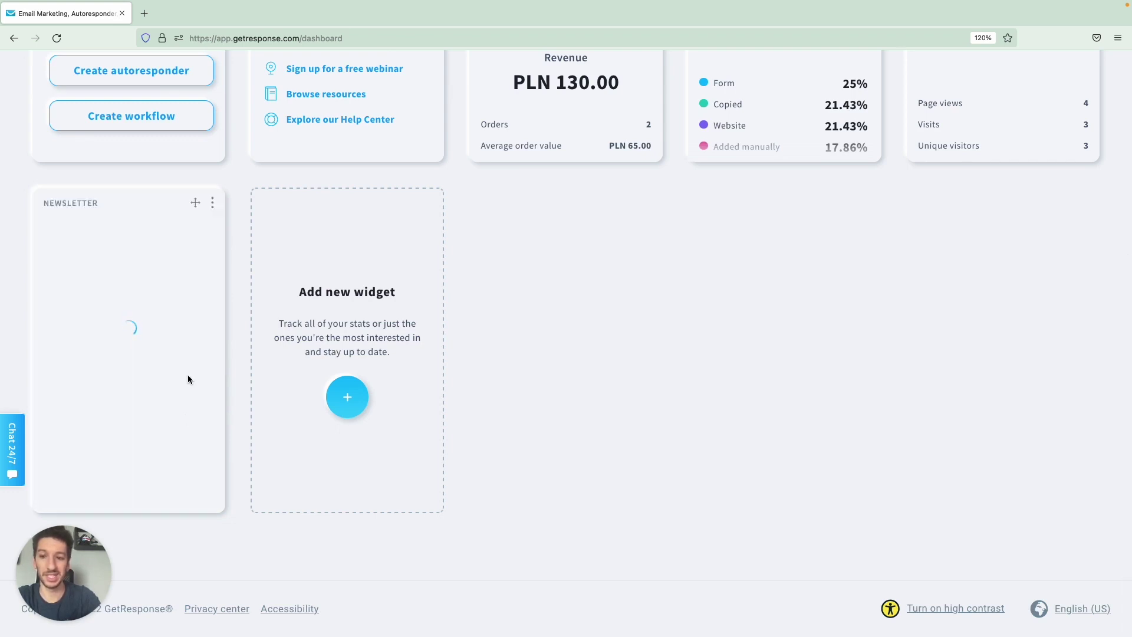
# Drag the newsletter widget into the third place of the dashboard's top row.
pyautogui.scroll(2, 190, 380)
pyautogui.scroll(4, 150, 359)
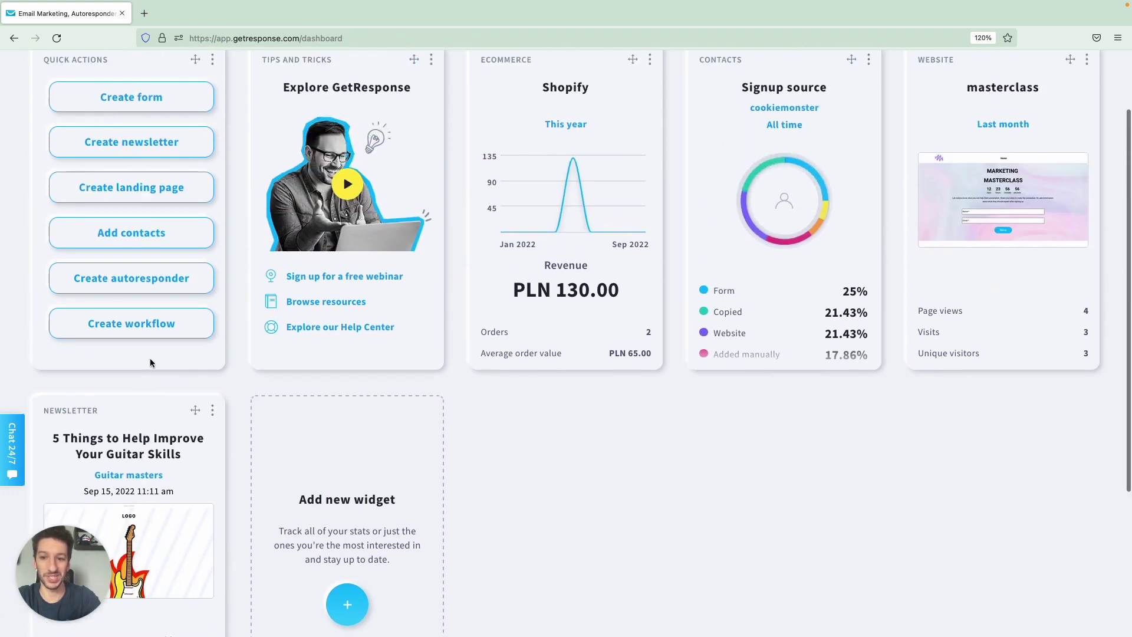
pyautogui.moveTo(195, 410); pyautogui.dragTo(596, 380)
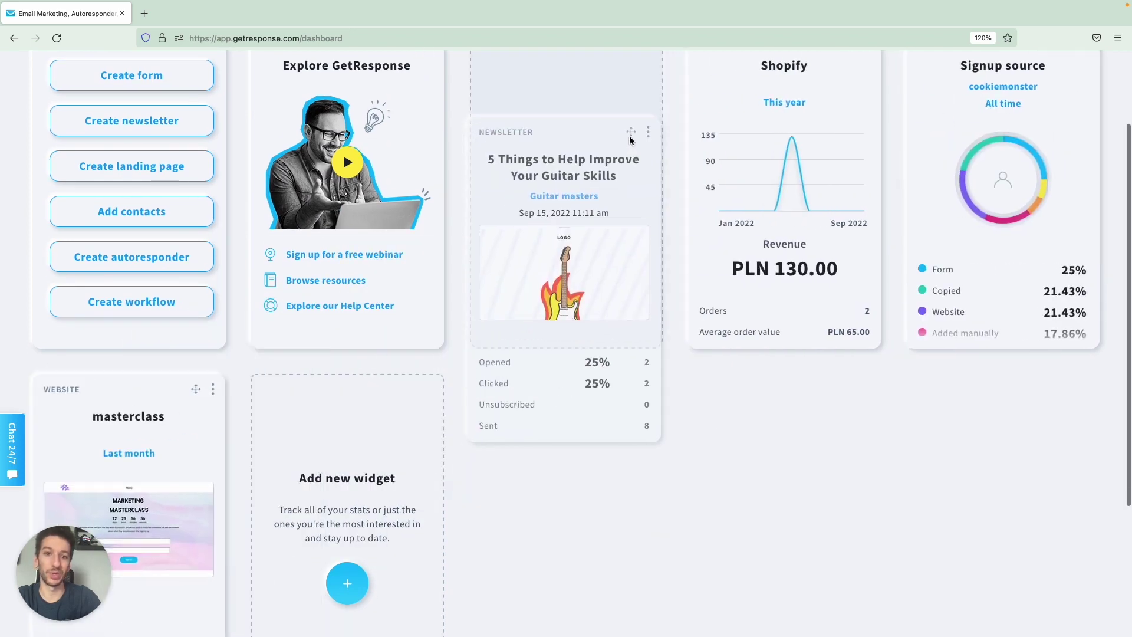
pyautogui.scroll(3, 596, 380)
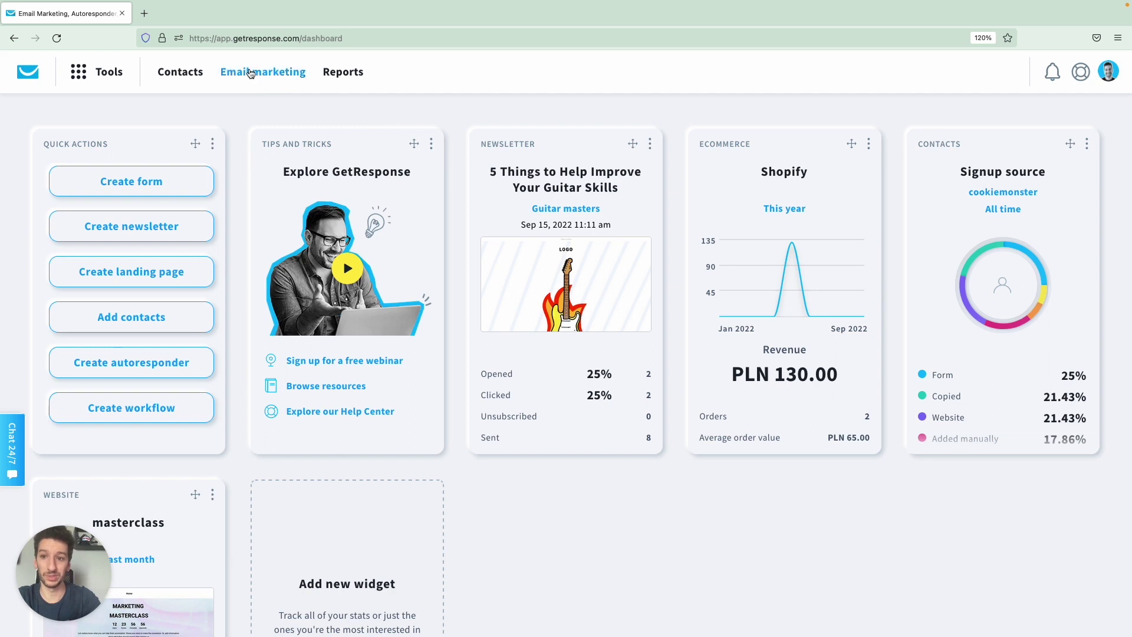
# Open the '5 Things to Help Improve Your Guitar Skills' newsletter statistics and view its Recipients tab.
pyautogui.click(251, 72)
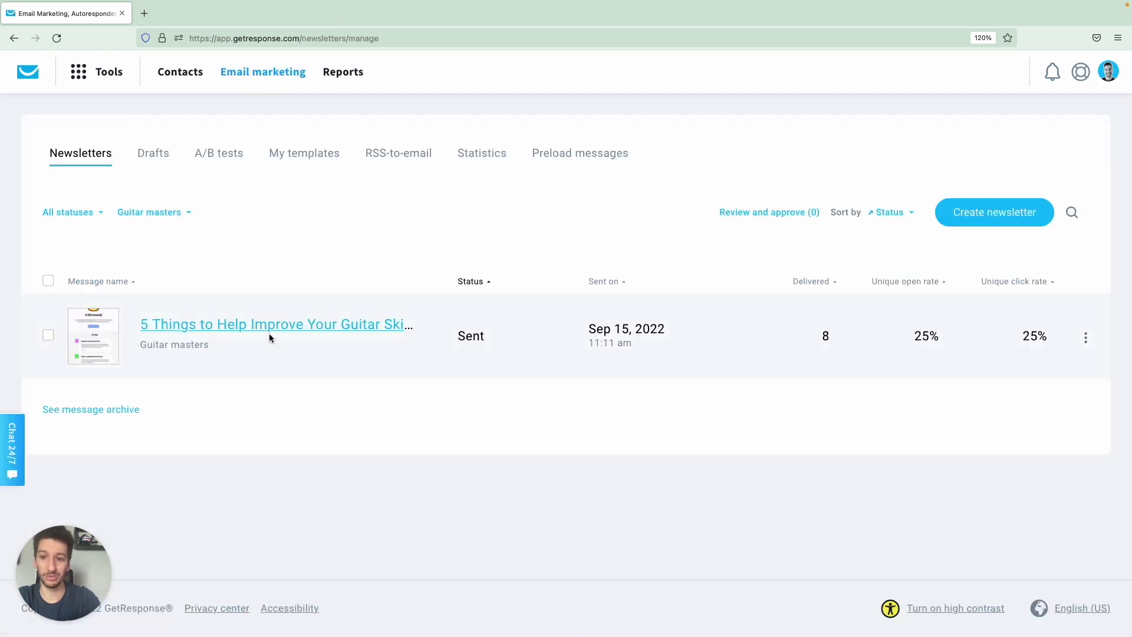
pyautogui.click(260, 325)
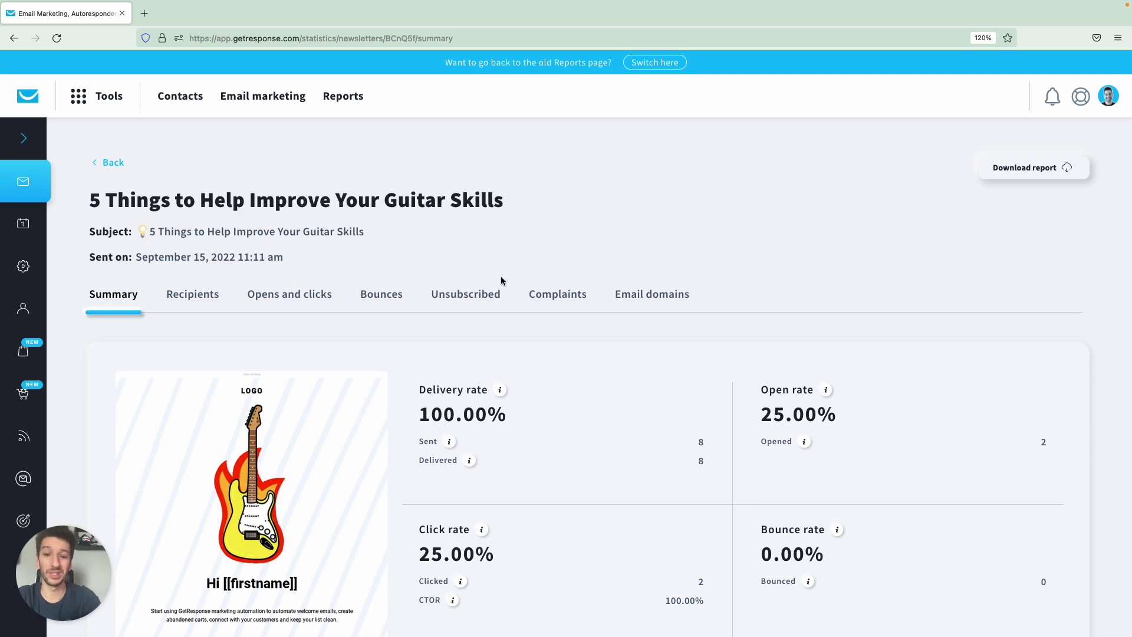
pyautogui.scroll(-3, 502, 281)
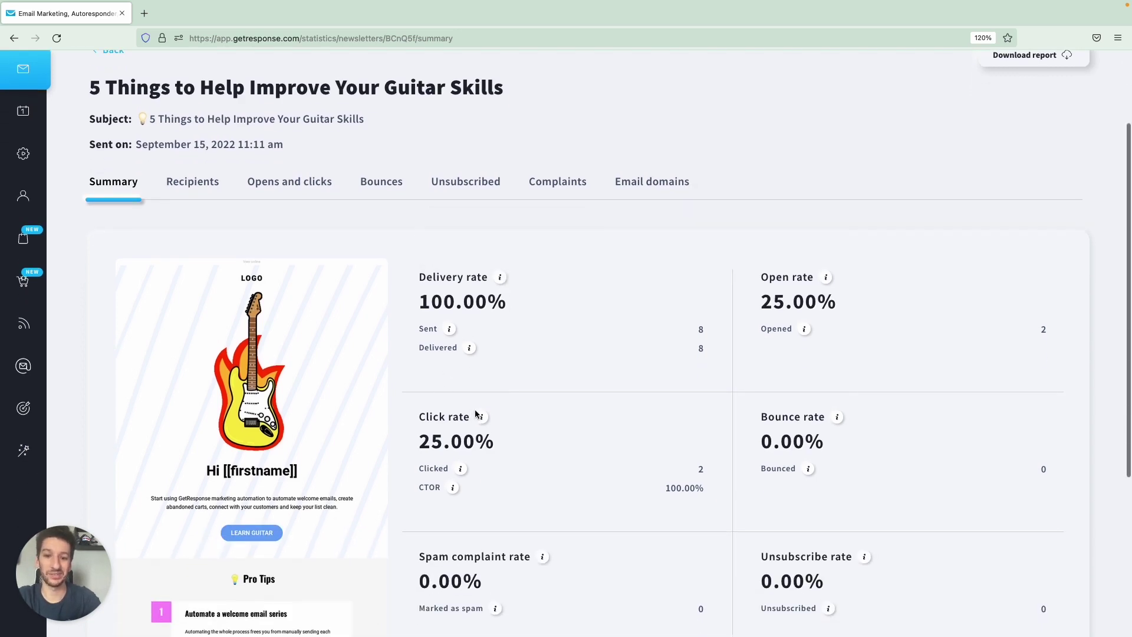
pyautogui.moveTo(459, 470)
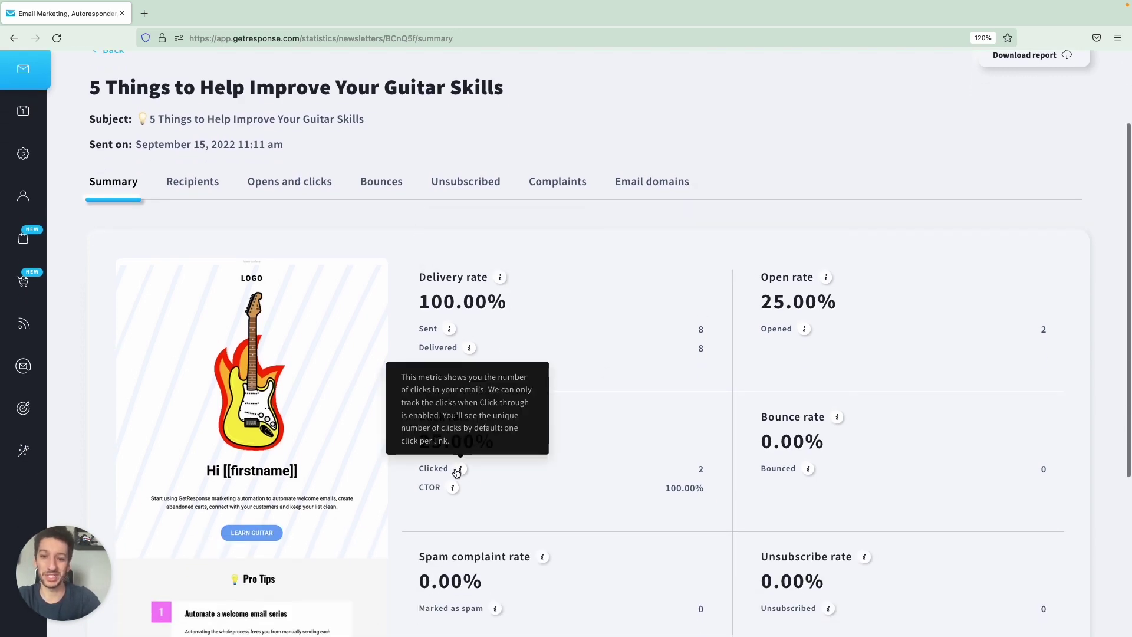
pyautogui.scroll(-1, 592, 389)
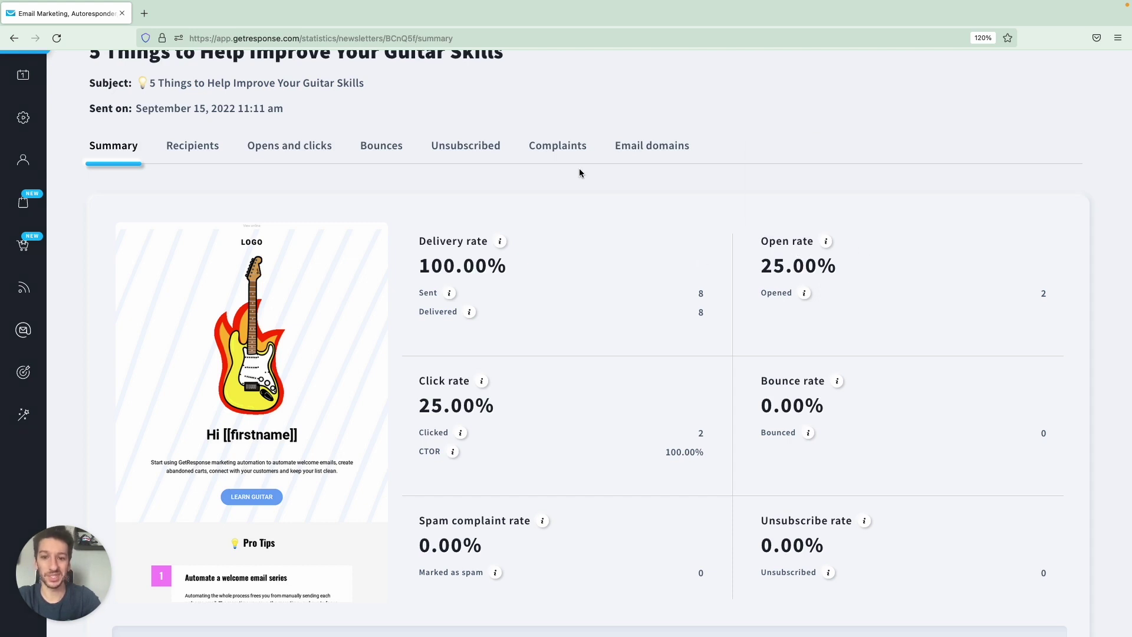
pyautogui.scroll(3, 578, 171)
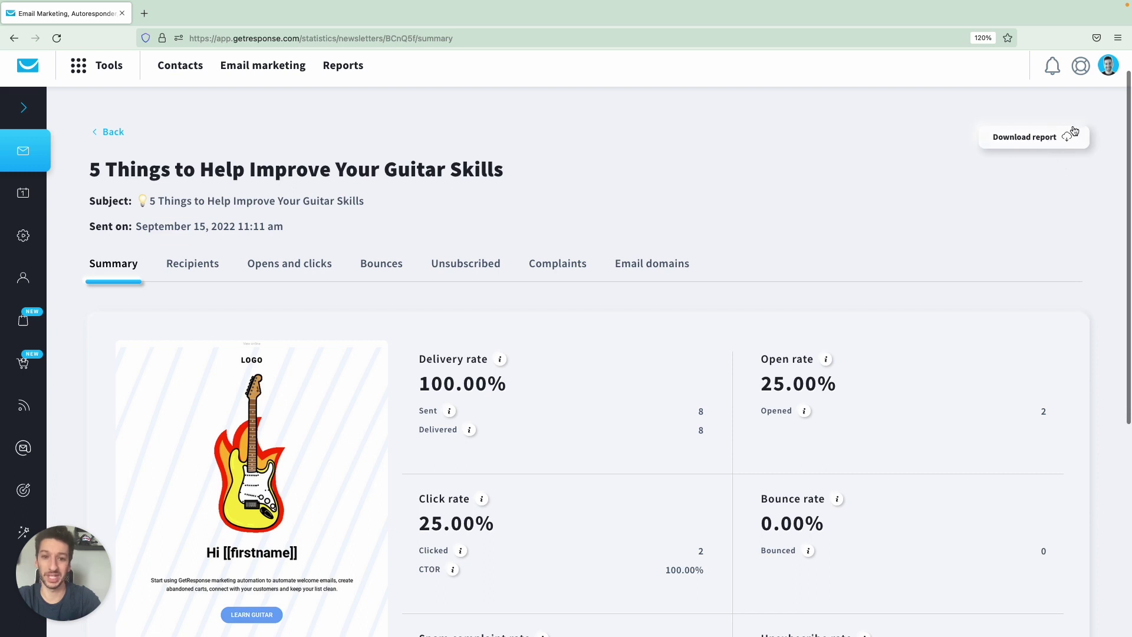
pyautogui.click(188, 261)
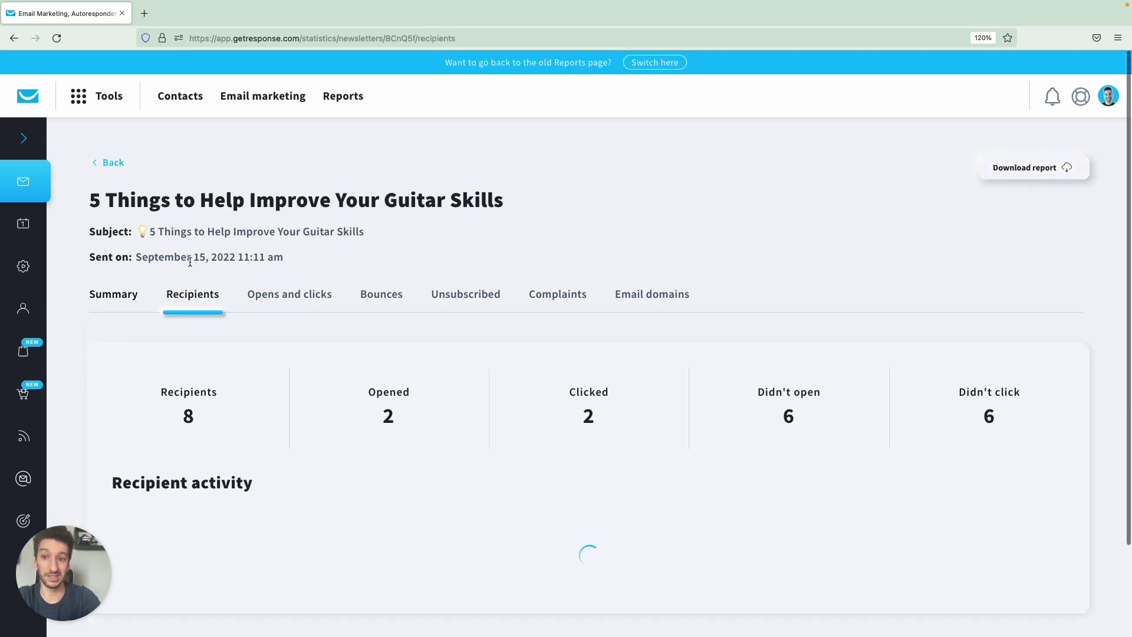
# Sort recipients by Total clicks, highest first, then switch to the Opens and clicks report.
pyautogui.scroll(-5, 523, 299)
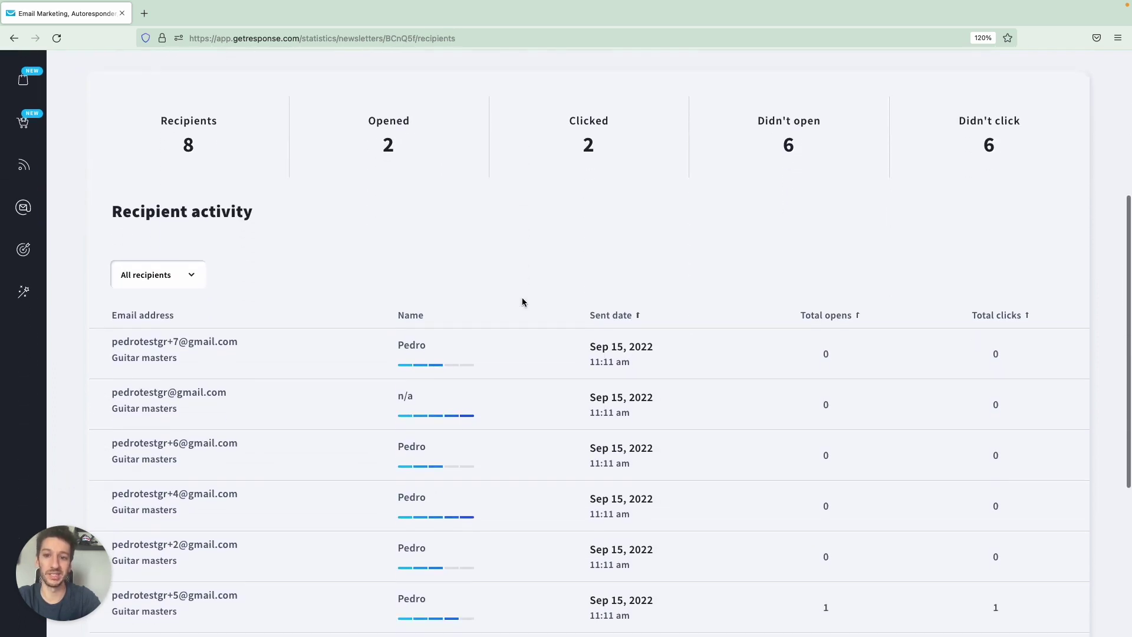
pyautogui.scroll(-1, 253, 284)
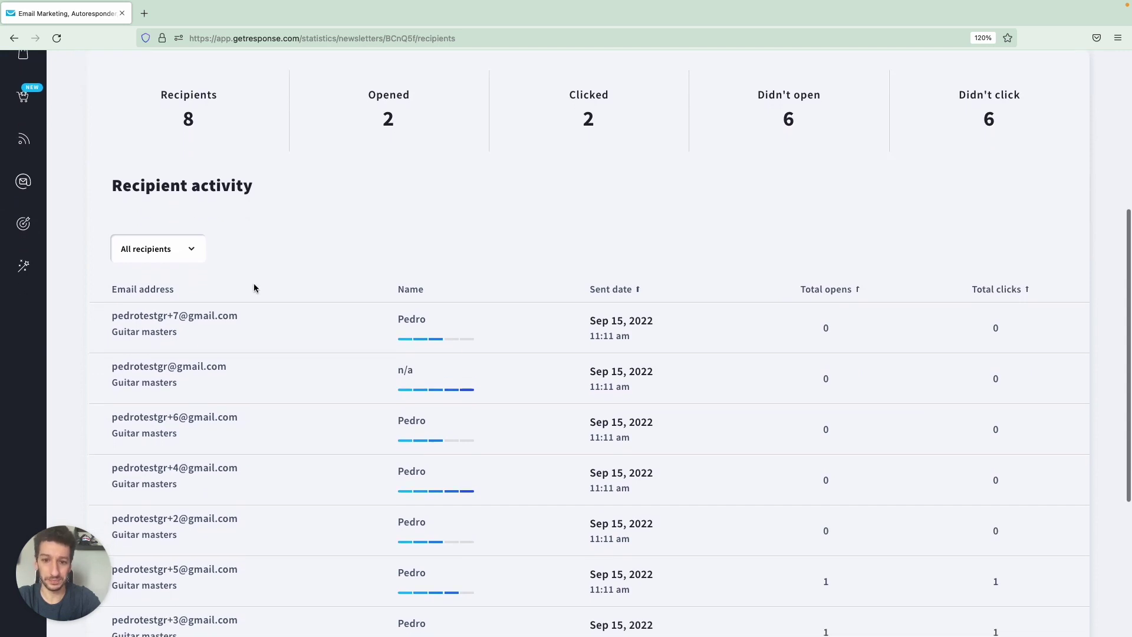
pyautogui.scroll(2, 254, 284)
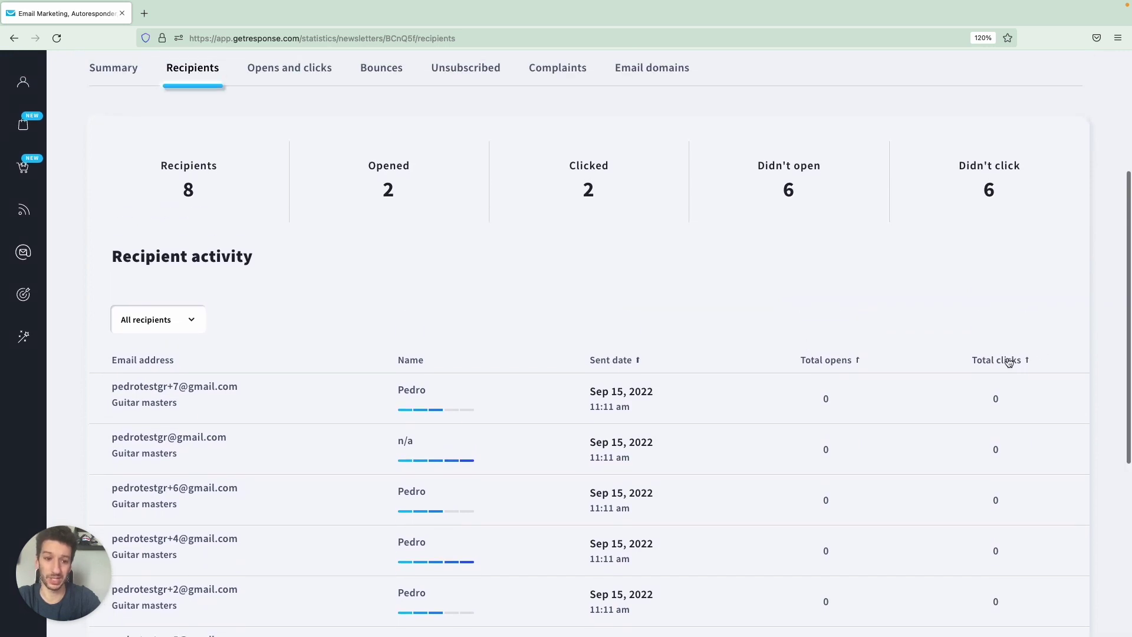
pyautogui.click(1009, 362)
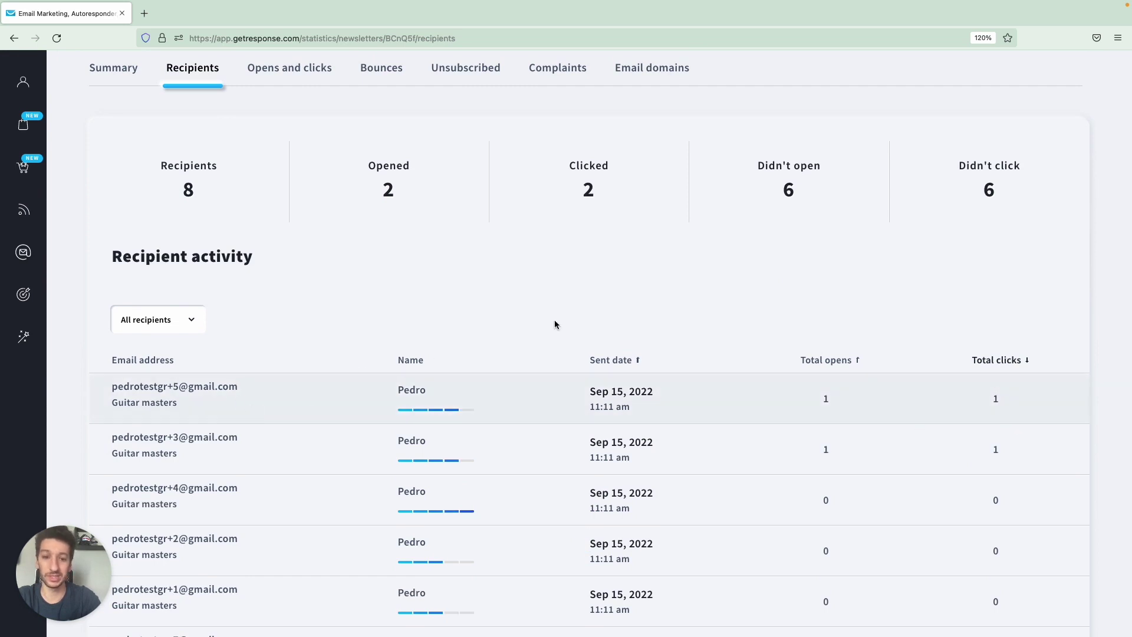
pyautogui.scroll(1, 513, 294)
pyautogui.scroll(1, 513, 294)
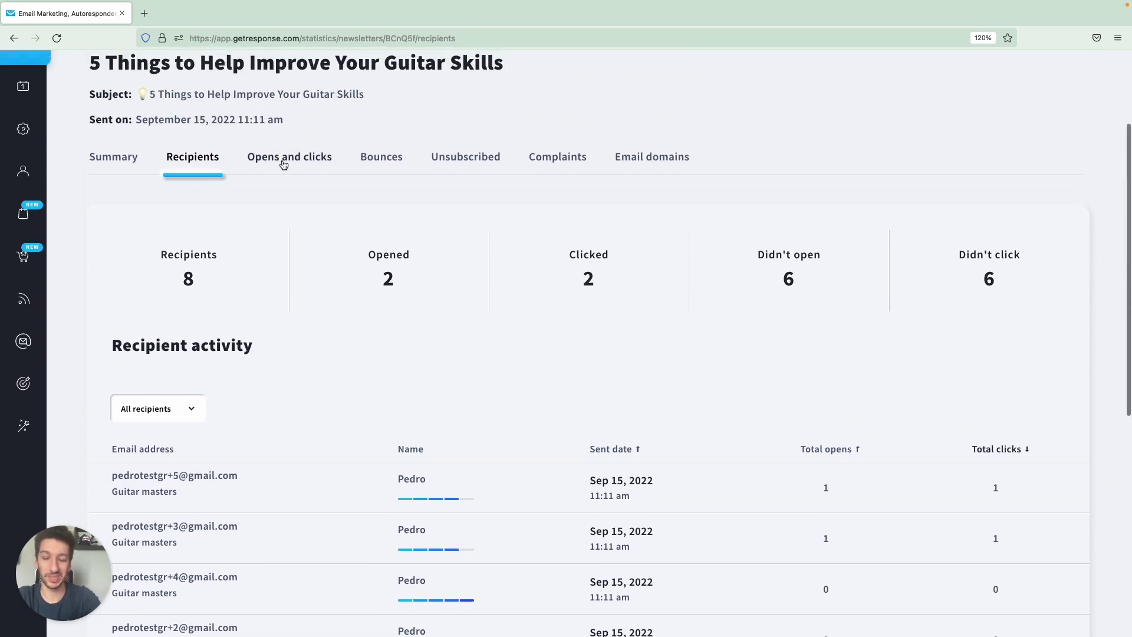
pyautogui.click(287, 163)
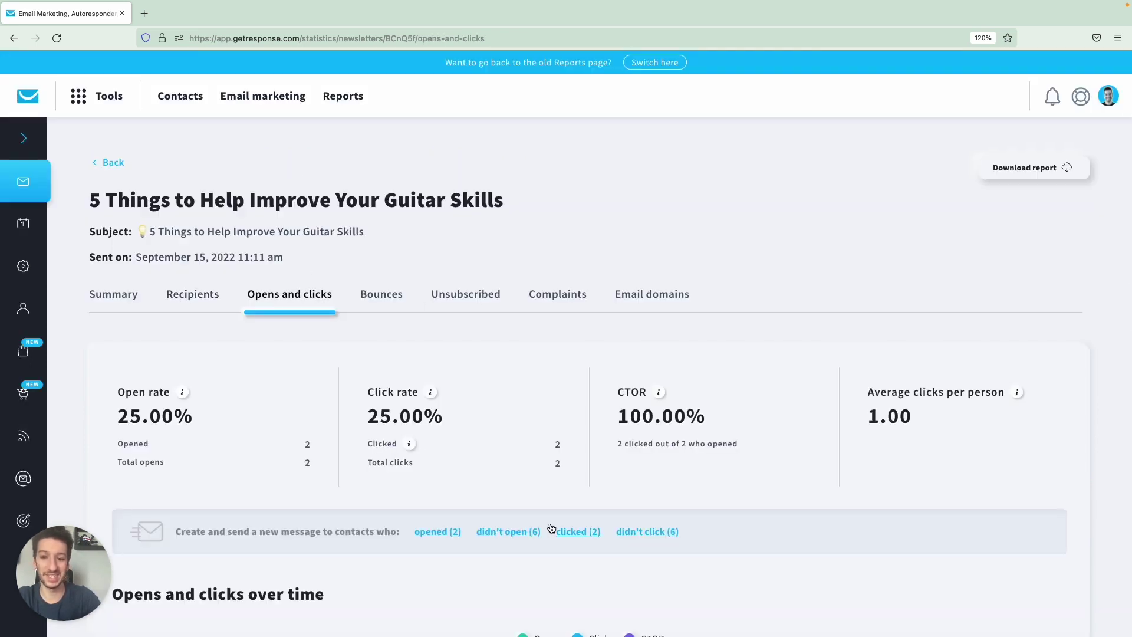
# Cancel a message to the 6 non-openers, then list who clicked the getresponse.com link.
pyautogui.click(506, 534)
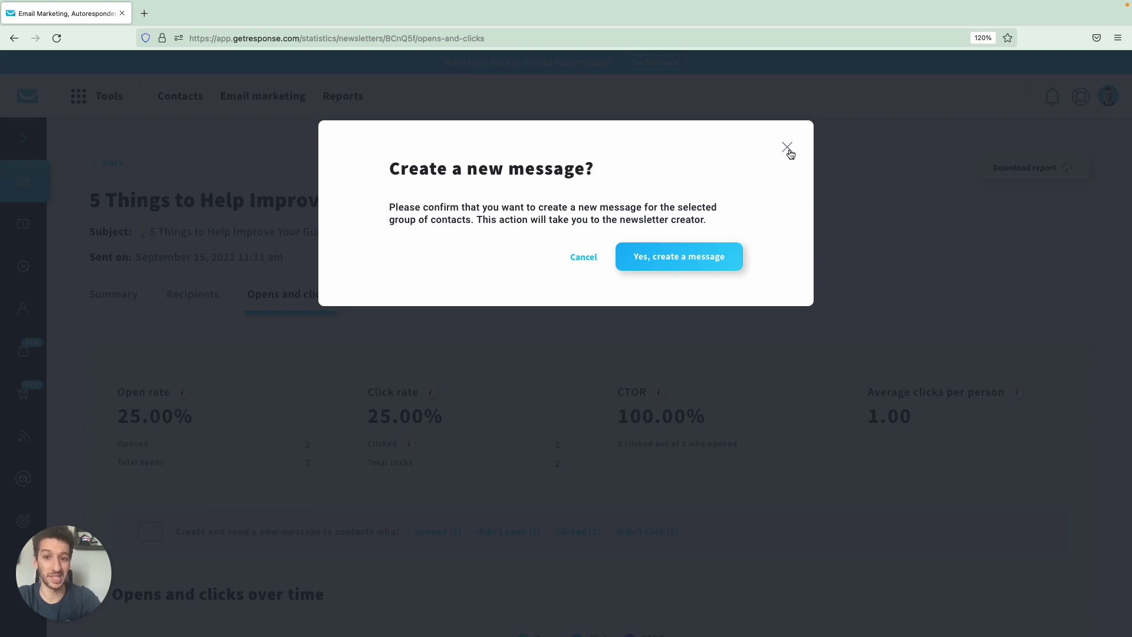
pyautogui.click(785, 147)
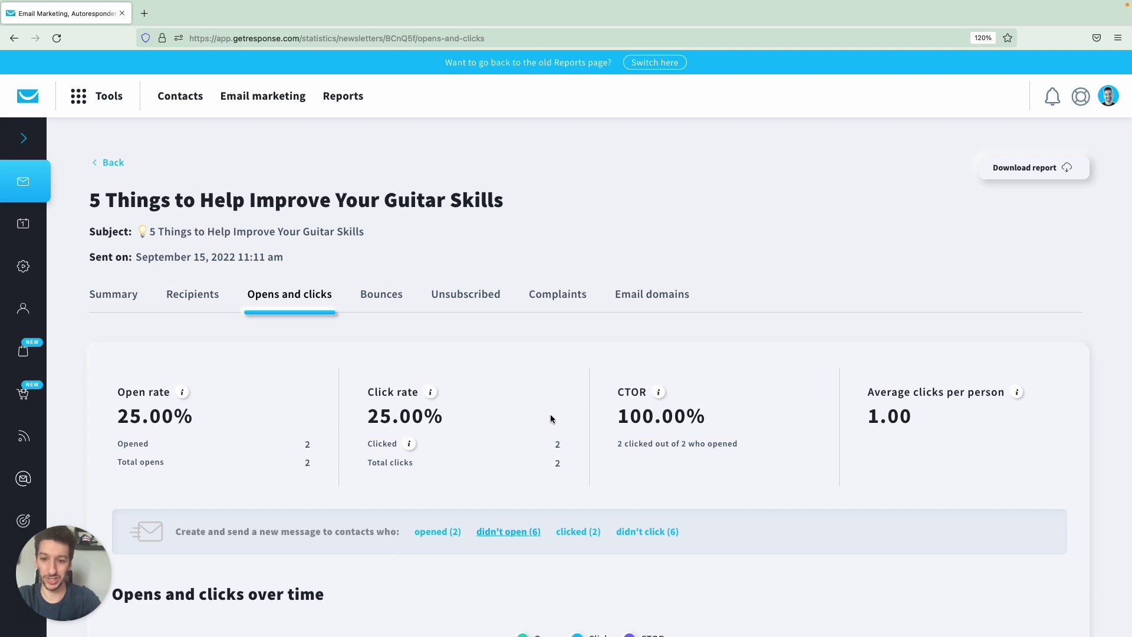
pyautogui.scroll(-8, 551, 416)
pyautogui.scroll(-5, 551, 418)
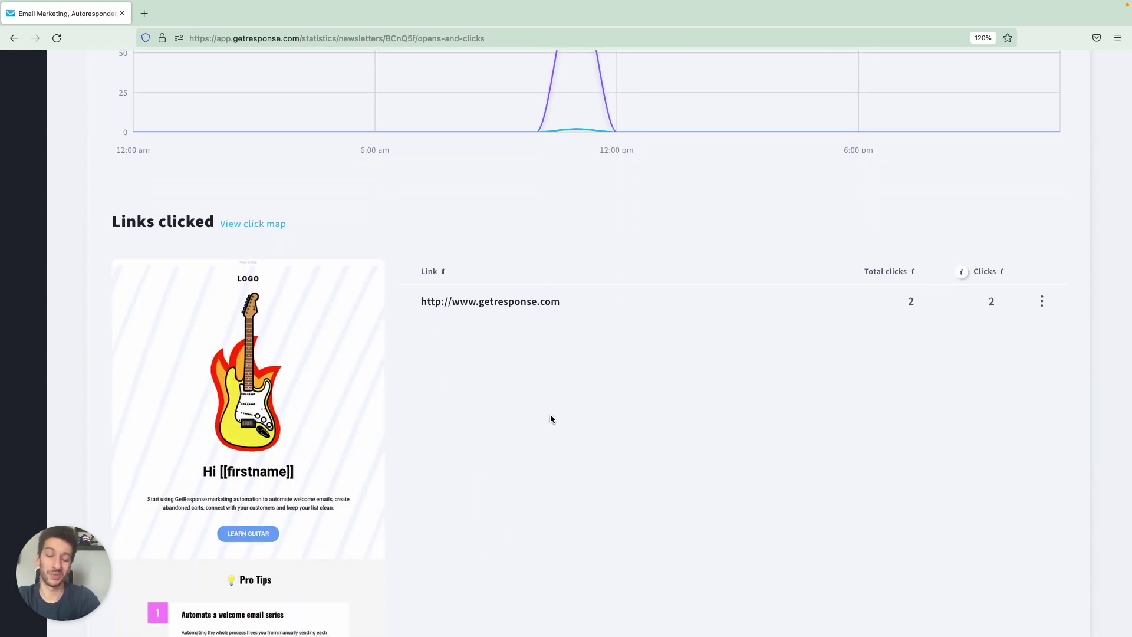
pyautogui.scroll(-2, 550, 416)
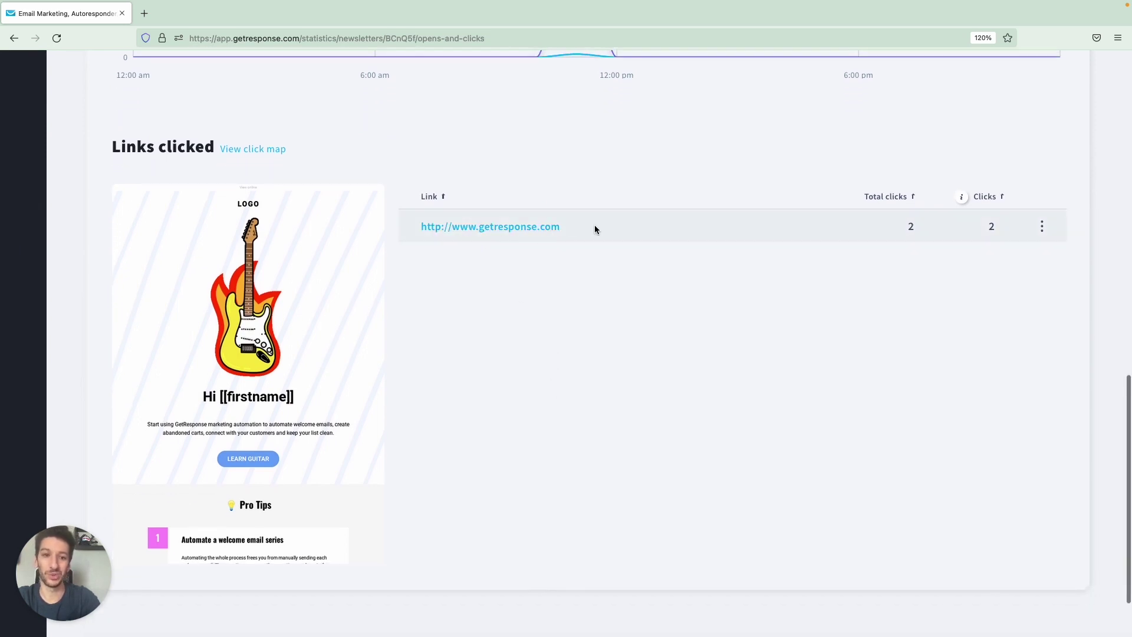
pyautogui.click(1042, 227)
pyautogui.click(1001, 230)
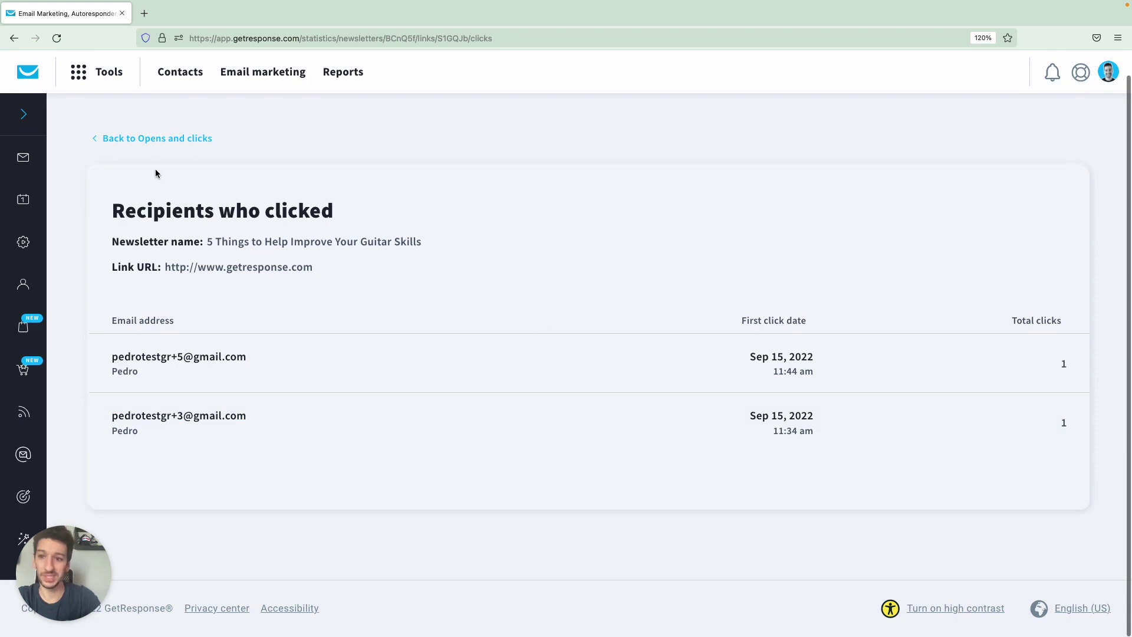
# Go back to the Opens and clicks report and open the email's click map.
pyautogui.click(144, 138)
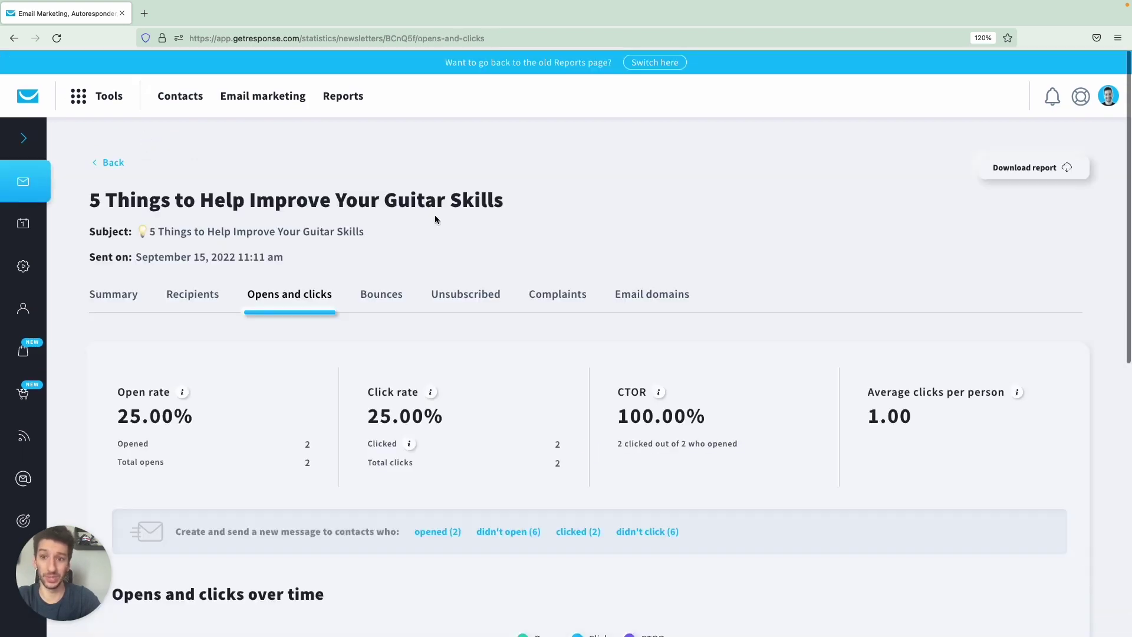
pyautogui.scroll(-2, 434, 215)
pyautogui.scroll(-10, 435, 217)
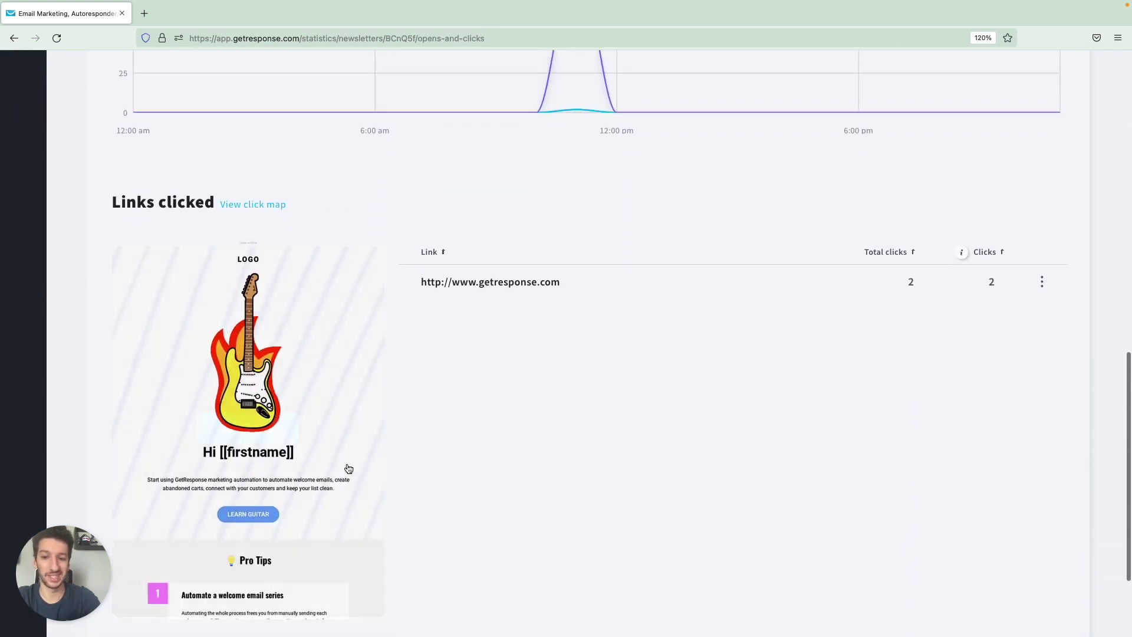
pyautogui.click(278, 437)
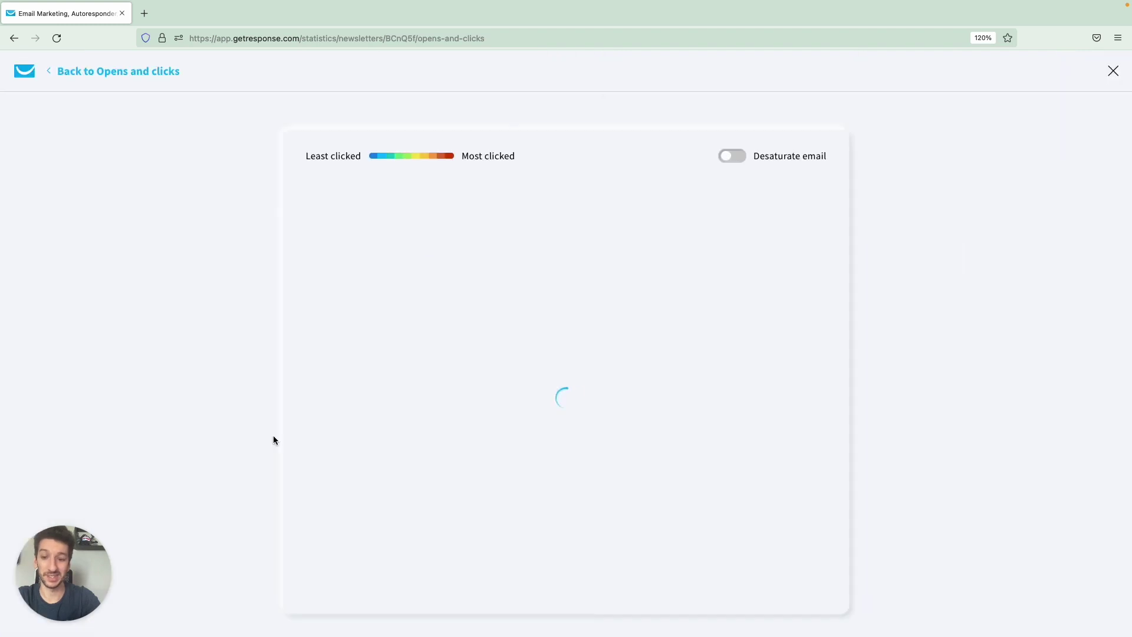
# Review the click map crediting LEARN GUITAR with 2 clicks (100%), then return to Opens and clicks.
pyautogui.scroll(-5, 537, 382)
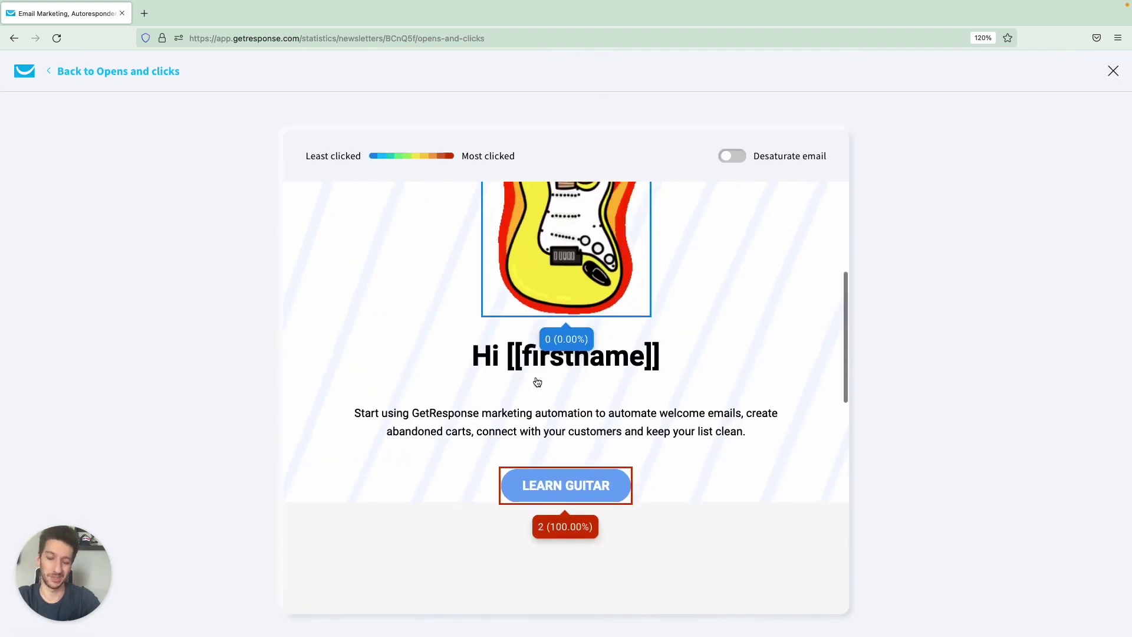
pyautogui.scroll(-2, 535, 381)
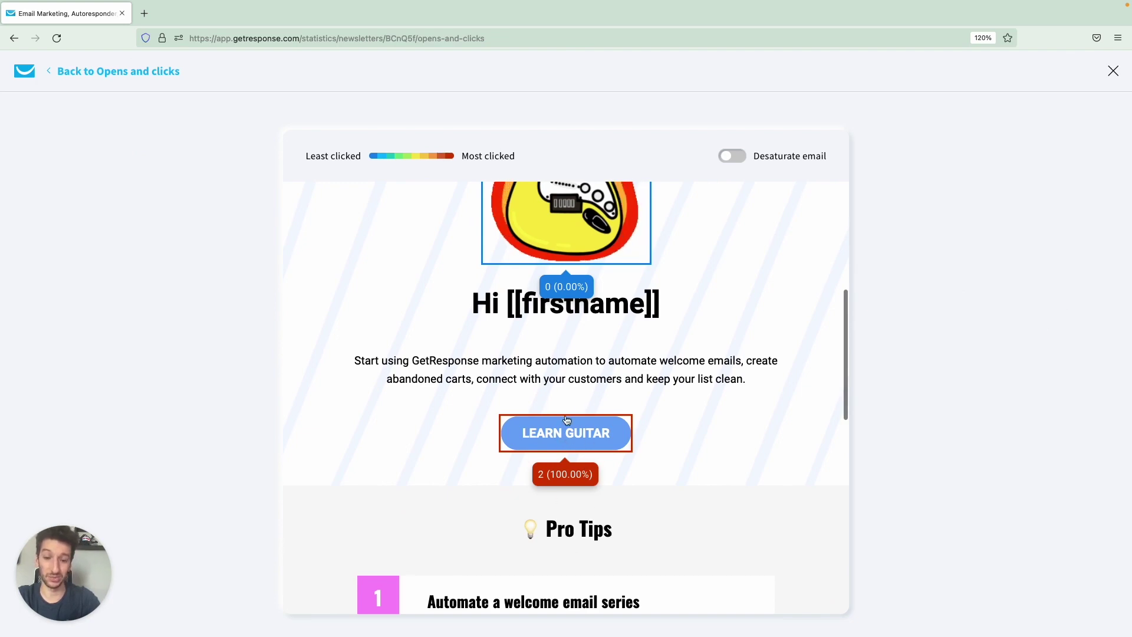
pyautogui.scroll(-1, 561, 420)
pyautogui.scroll(-10, 562, 420)
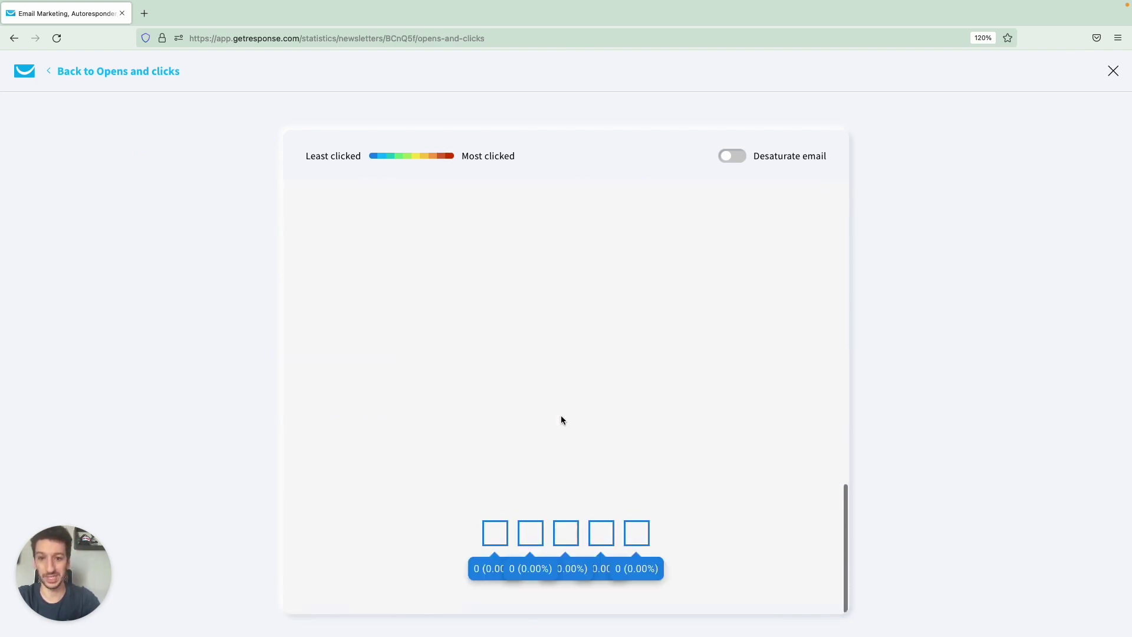
pyautogui.scroll(14, 562, 419)
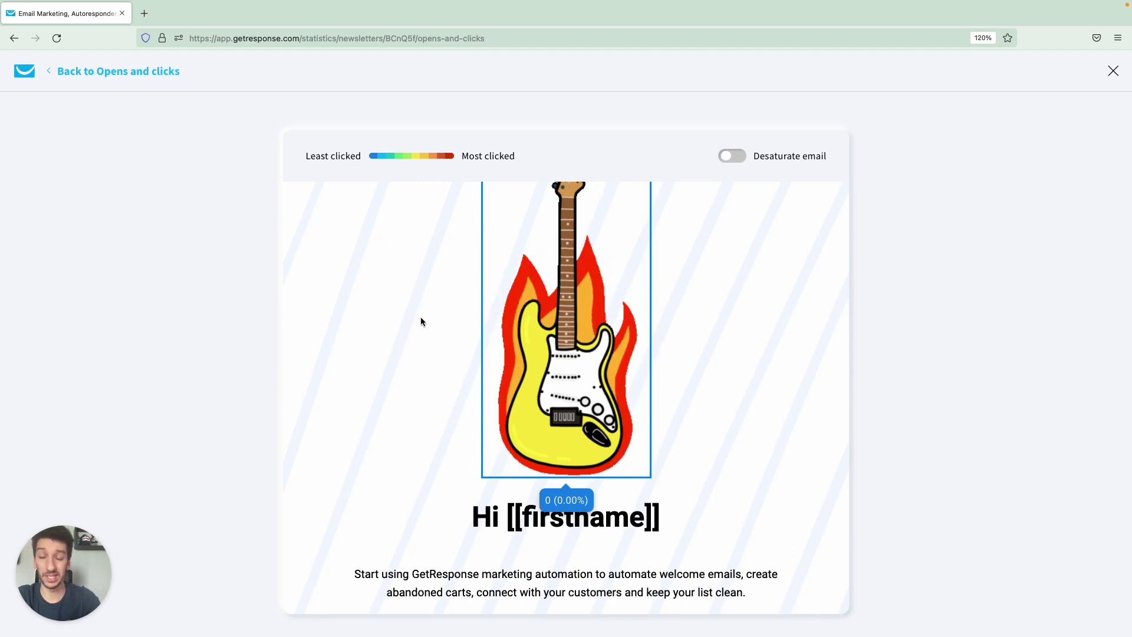
pyautogui.click(141, 73)
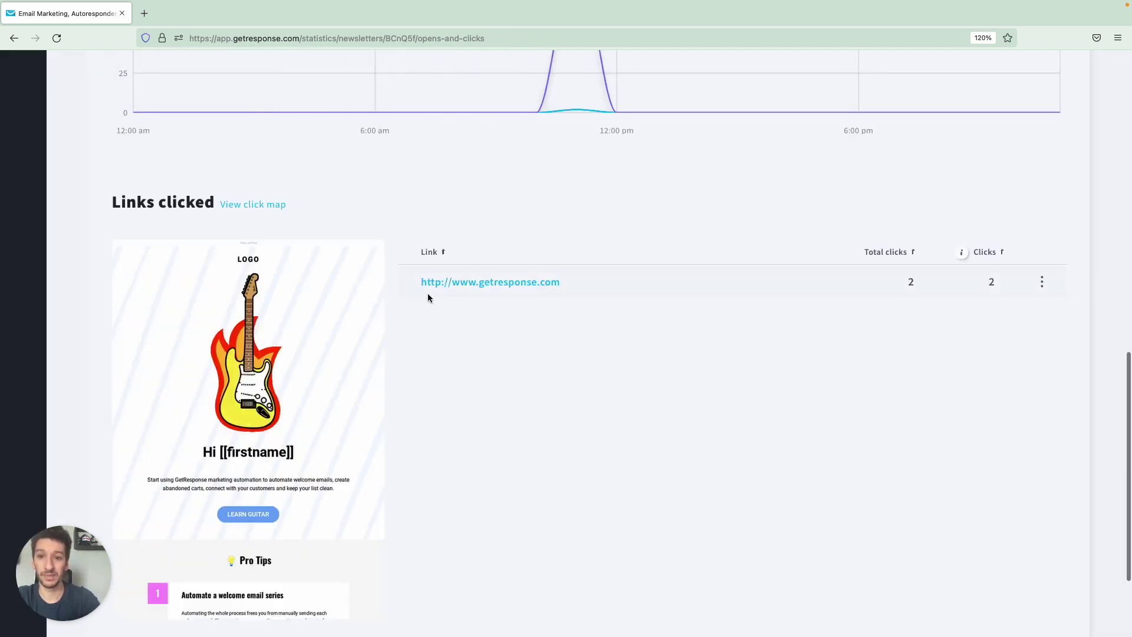
pyautogui.scroll(10, 427, 293)
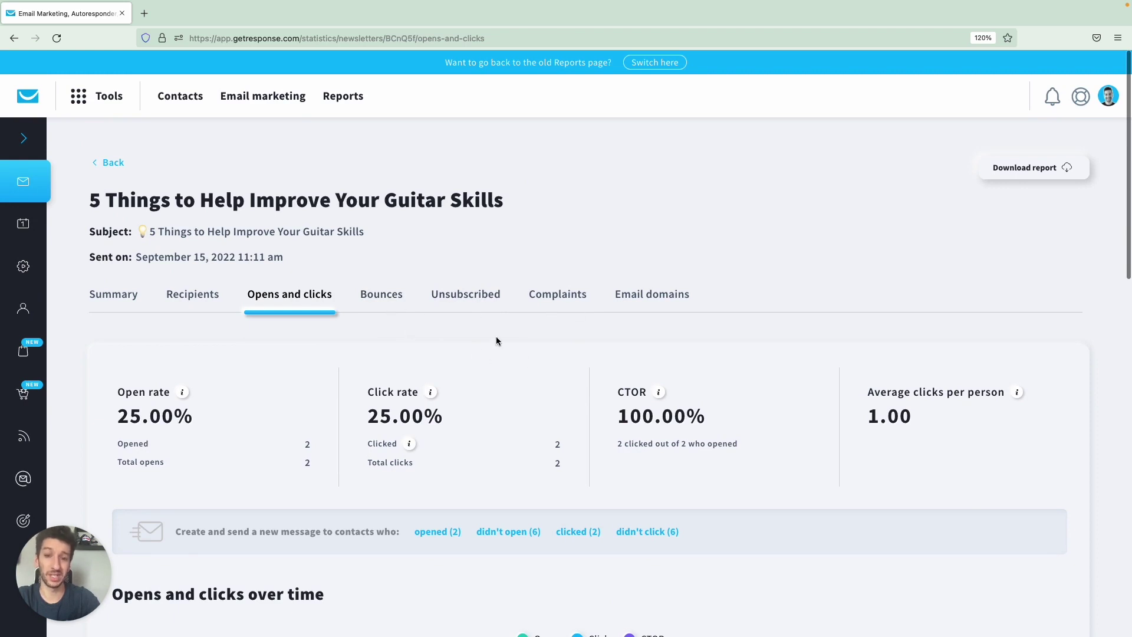
# Check the newsletter's bounce, unsubscribe and spam complaint statistics.
pyautogui.click(391, 300)
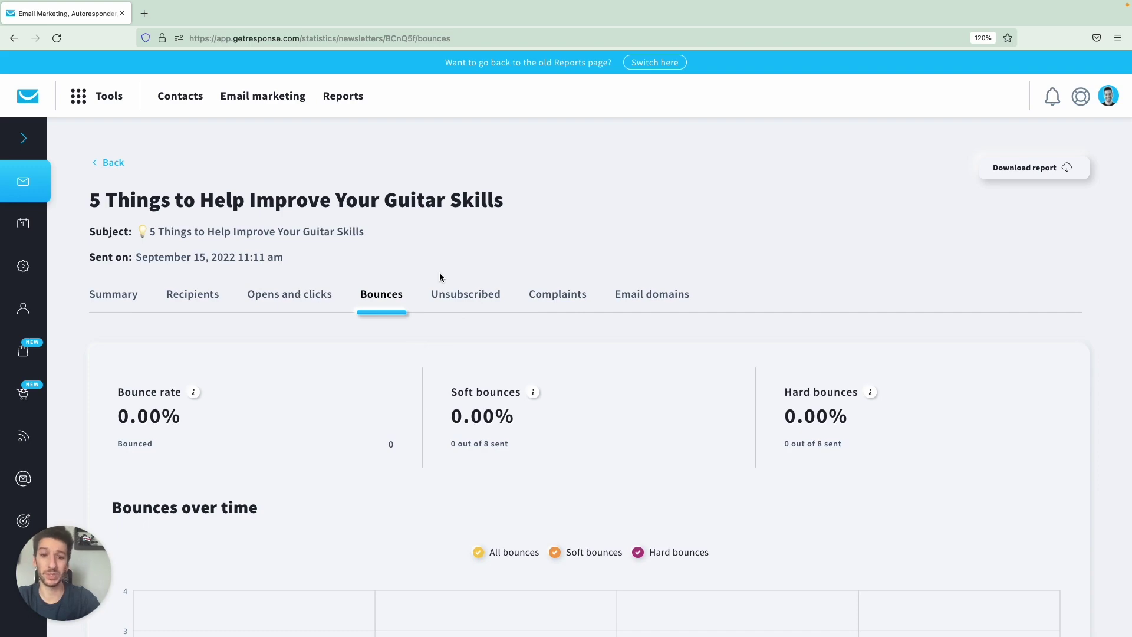
pyautogui.scroll(-10, 797, 488)
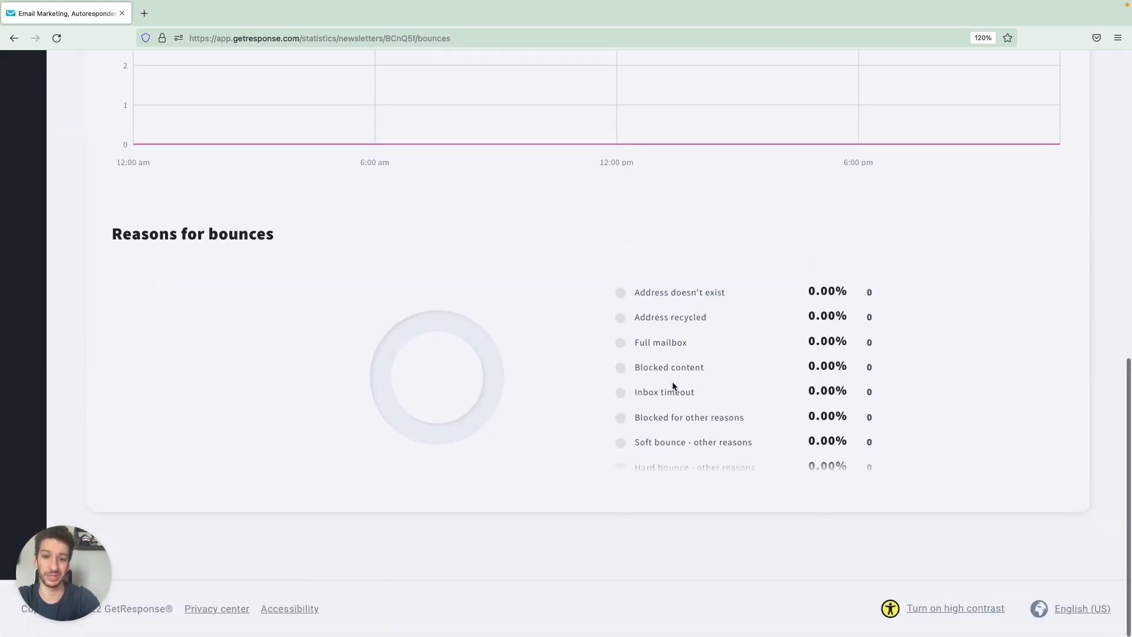
pyautogui.scroll(10, 673, 387)
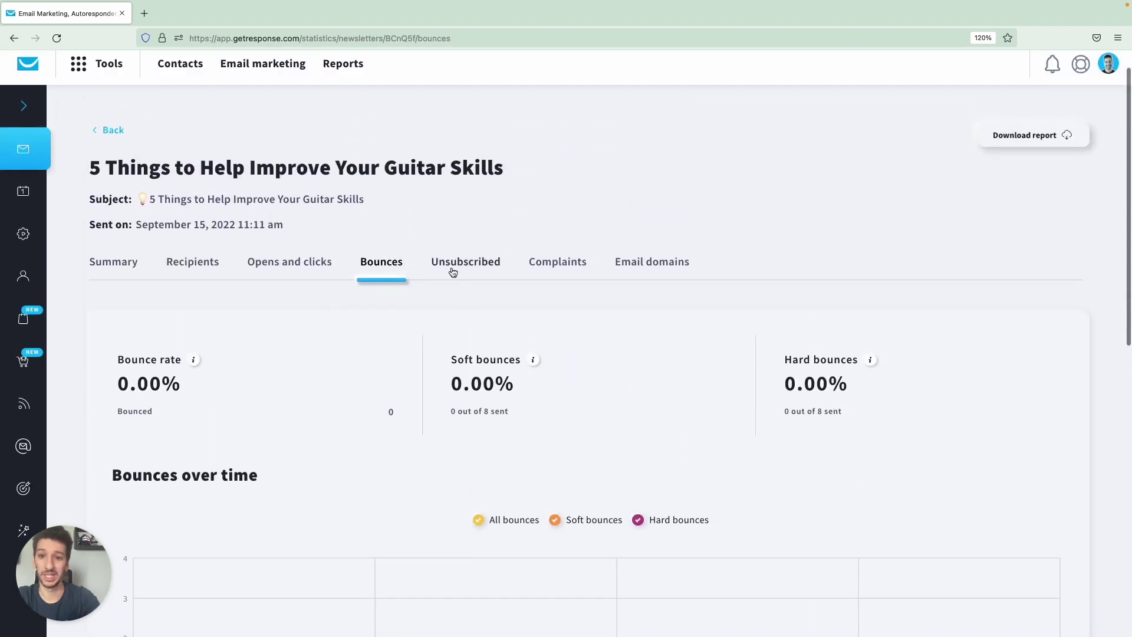
pyautogui.click(453, 263)
pyautogui.scroll(-1, 513, 354)
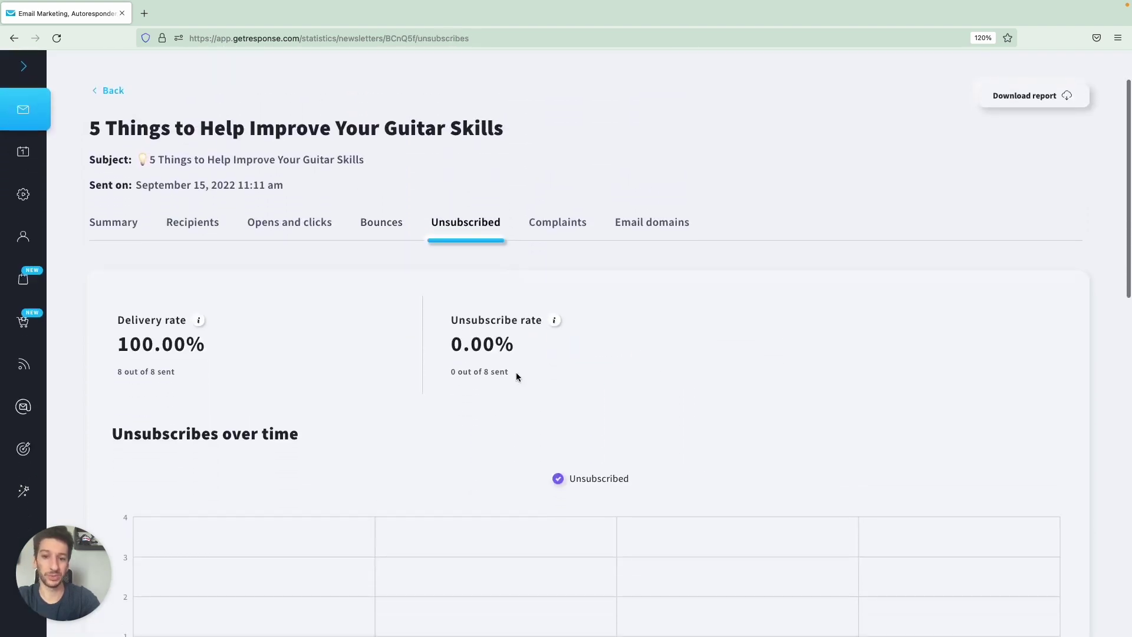
pyautogui.moveTo(558, 319)
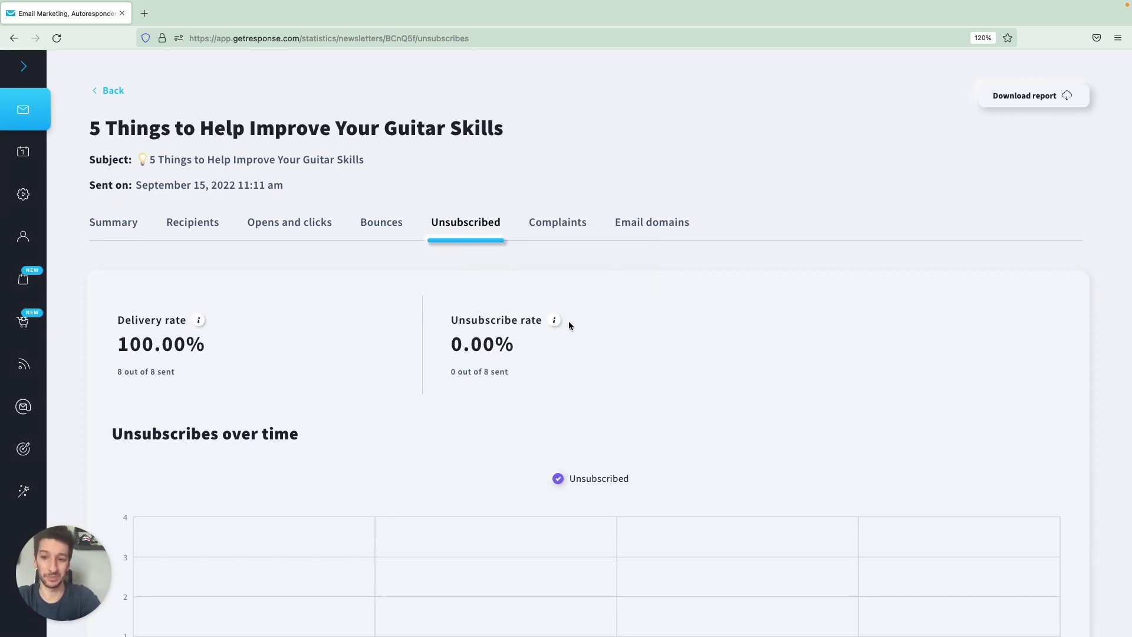
pyautogui.click(547, 227)
pyautogui.scroll(-1, 510, 321)
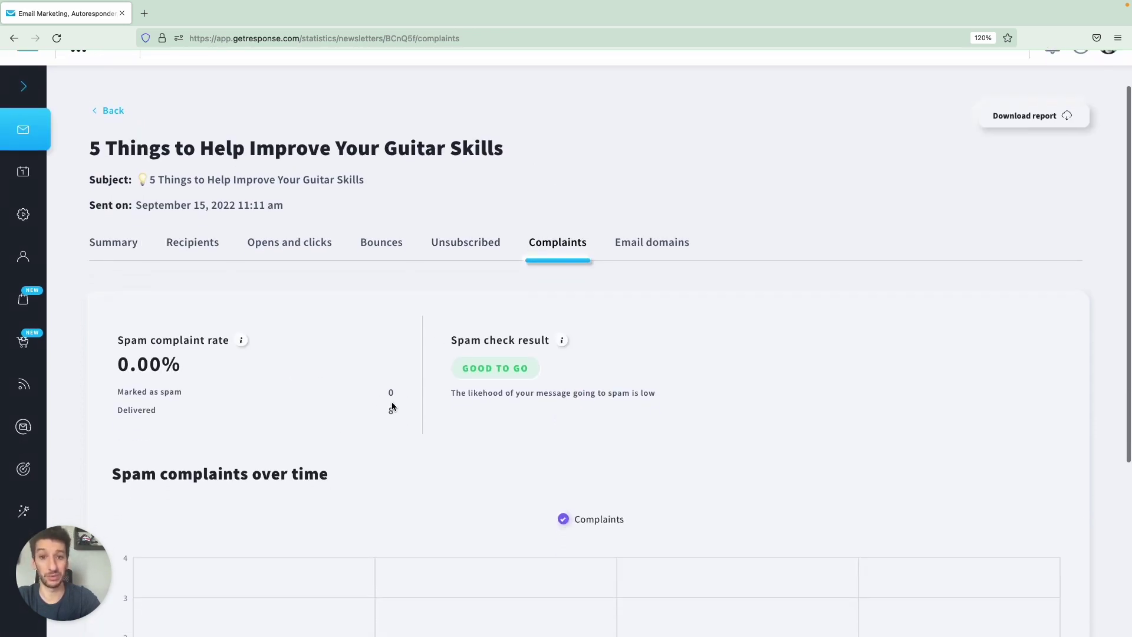
# Review the Email domains chart and table, then return to the Summary tab.
pyautogui.click(652, 246)
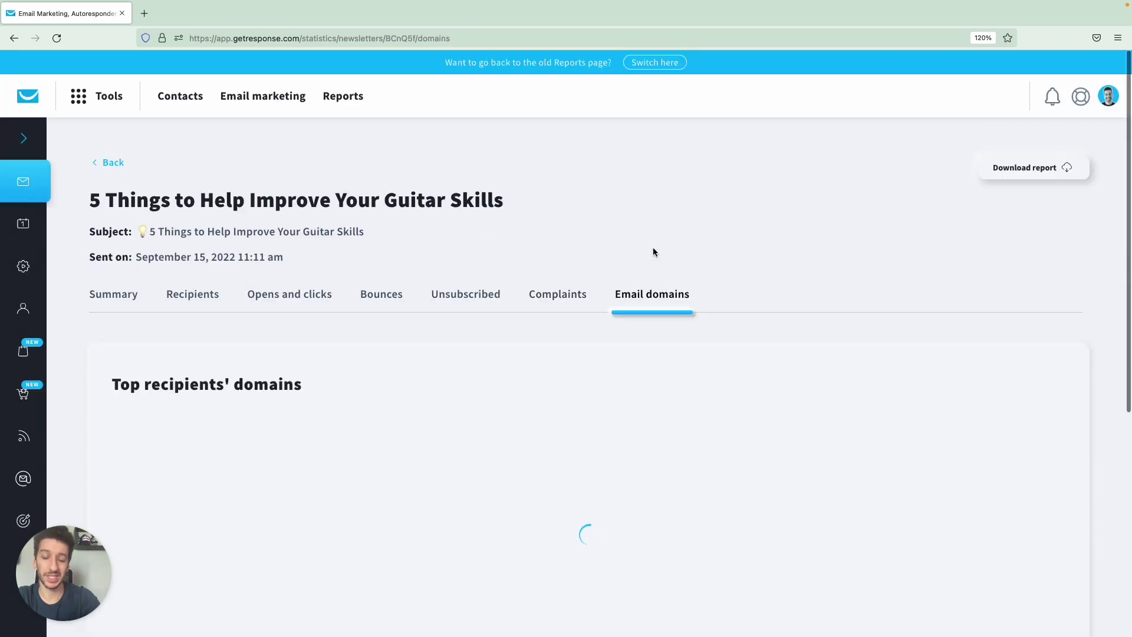
pyautogui.scroll(-3, 589, 406)
pyautogui.scroll(-1, 589, 407)
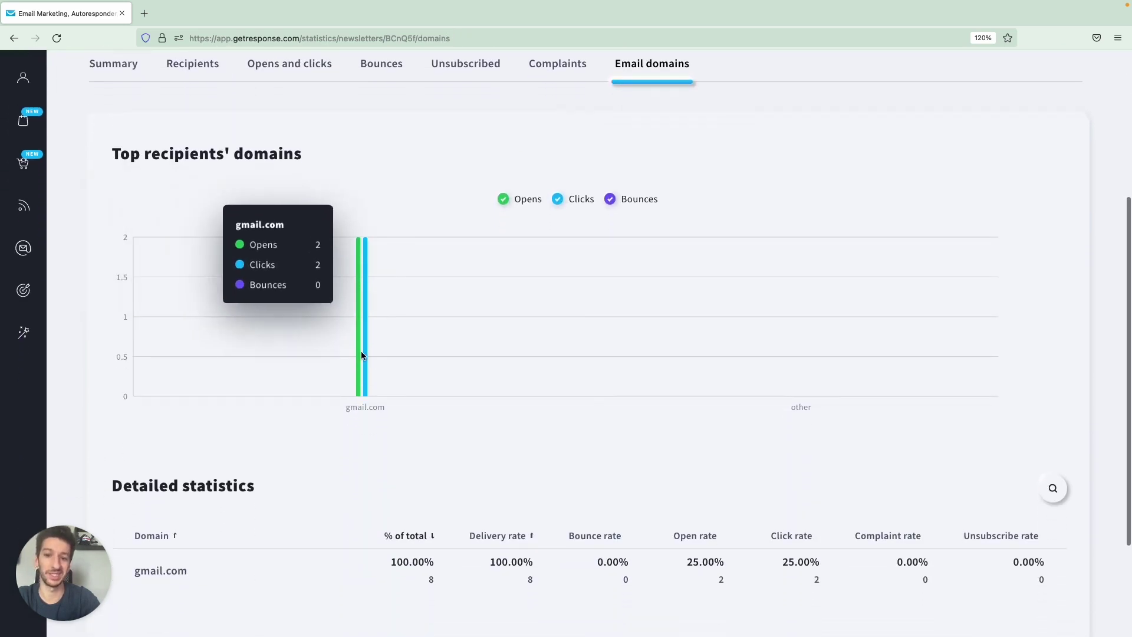
pyautogui.scroll(-1, 532, 437)
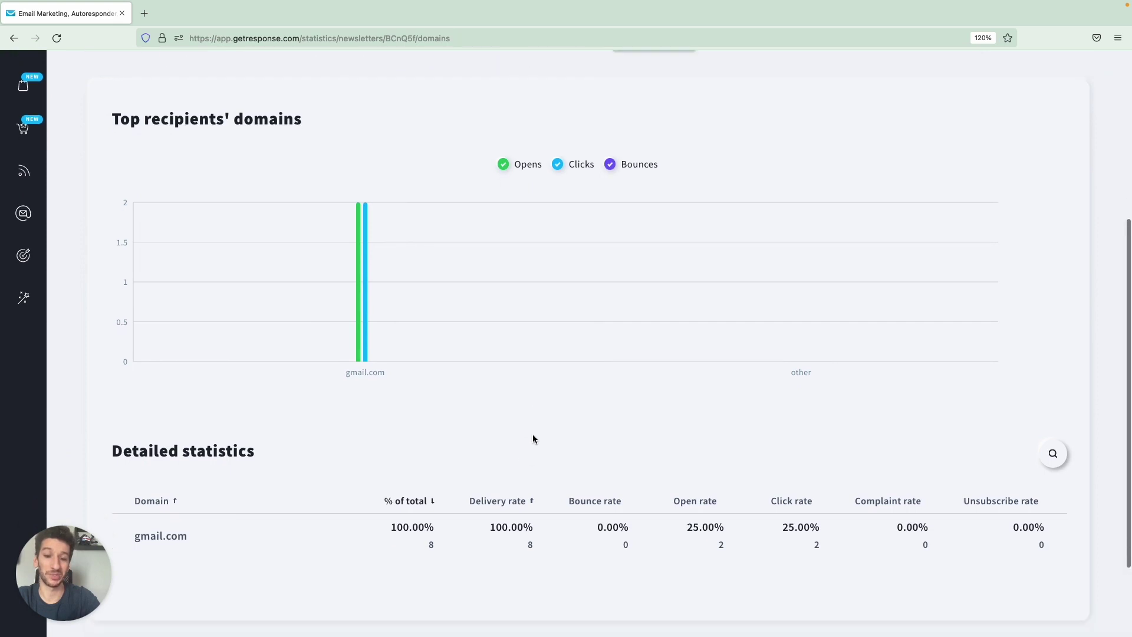
pyautogui.scroll(3, 532, 439)
pyautogui.scroll(1, 532, 434)
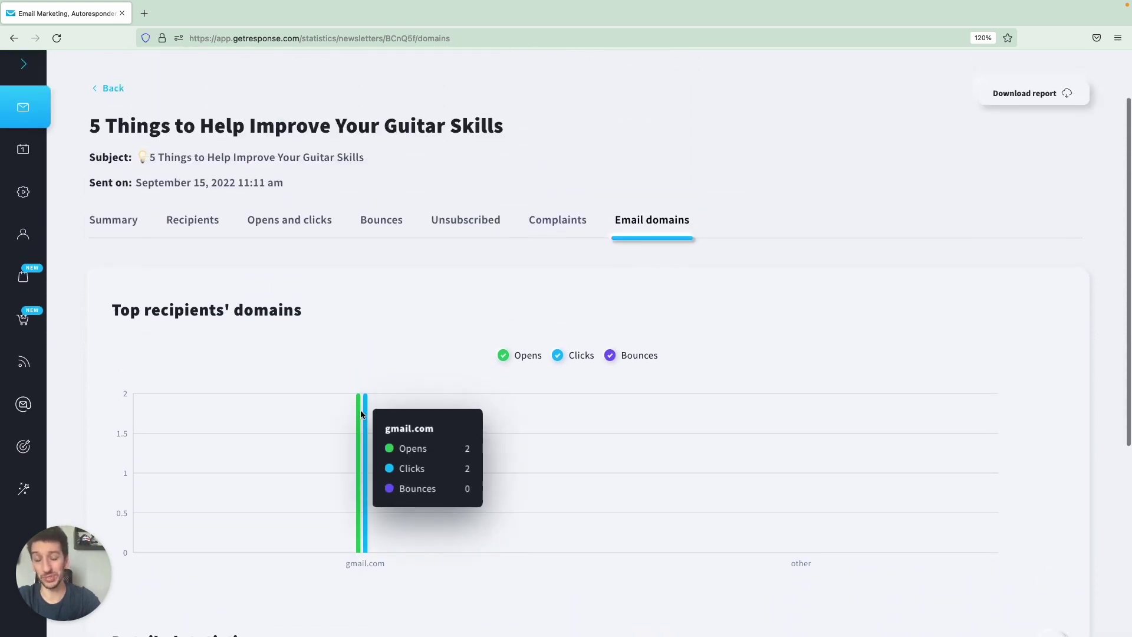
pyautogui.scroll(2, 617, 229)
pyautogui.scroll(1, 618, 229)
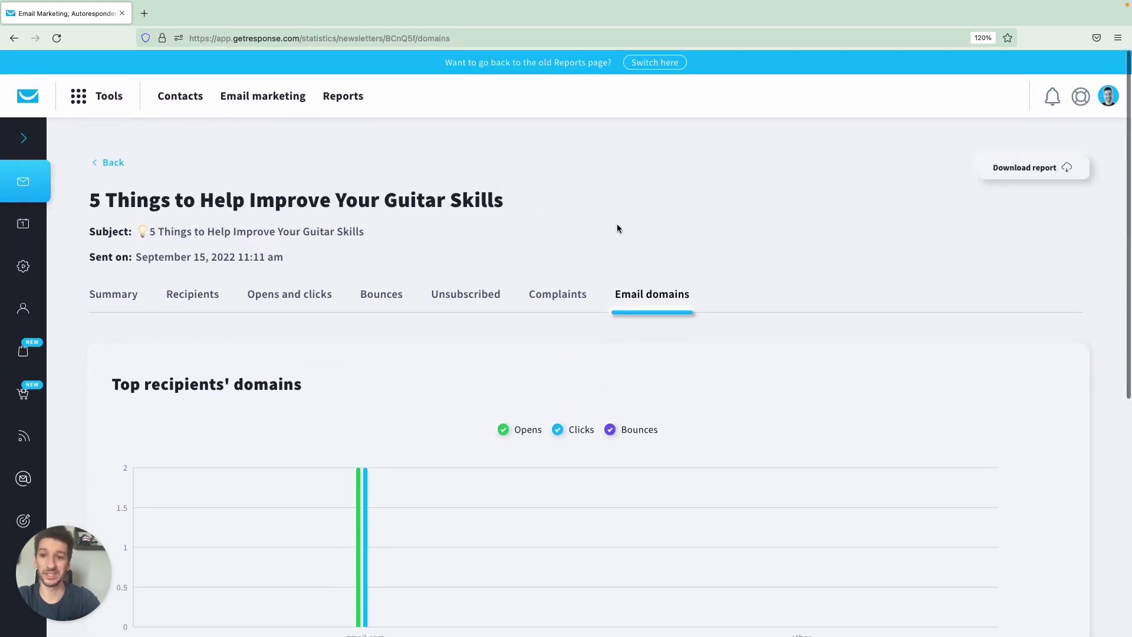
pyautogui.click(114, 289)
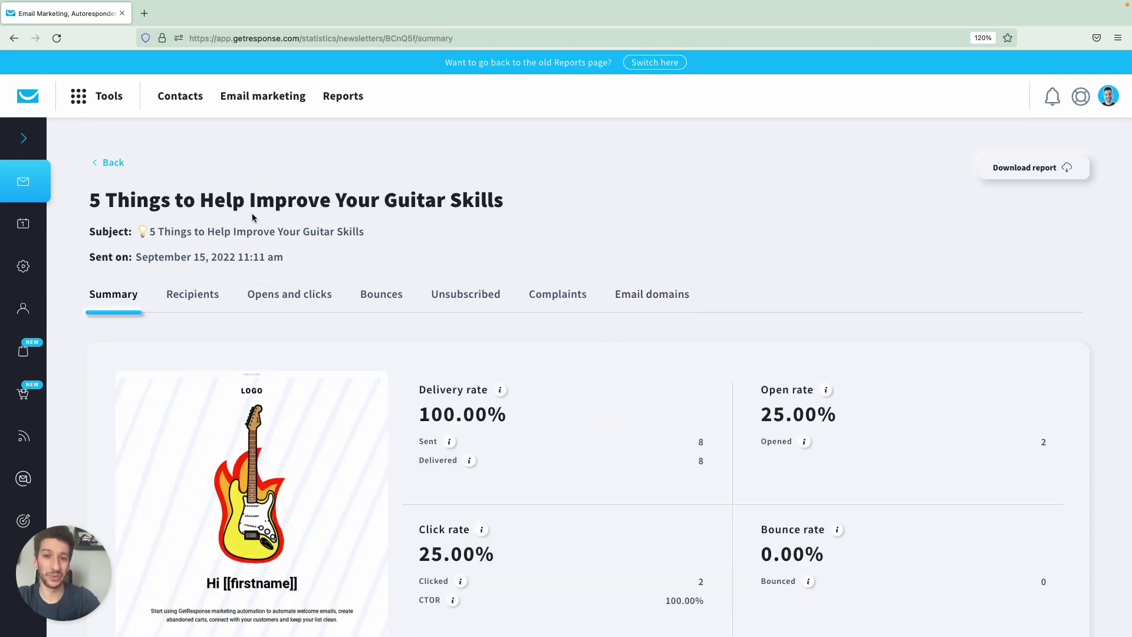
# Go from the dashboard to Contacts > Custom fields and start a new custom field.
pyautogui.click(34, 96)
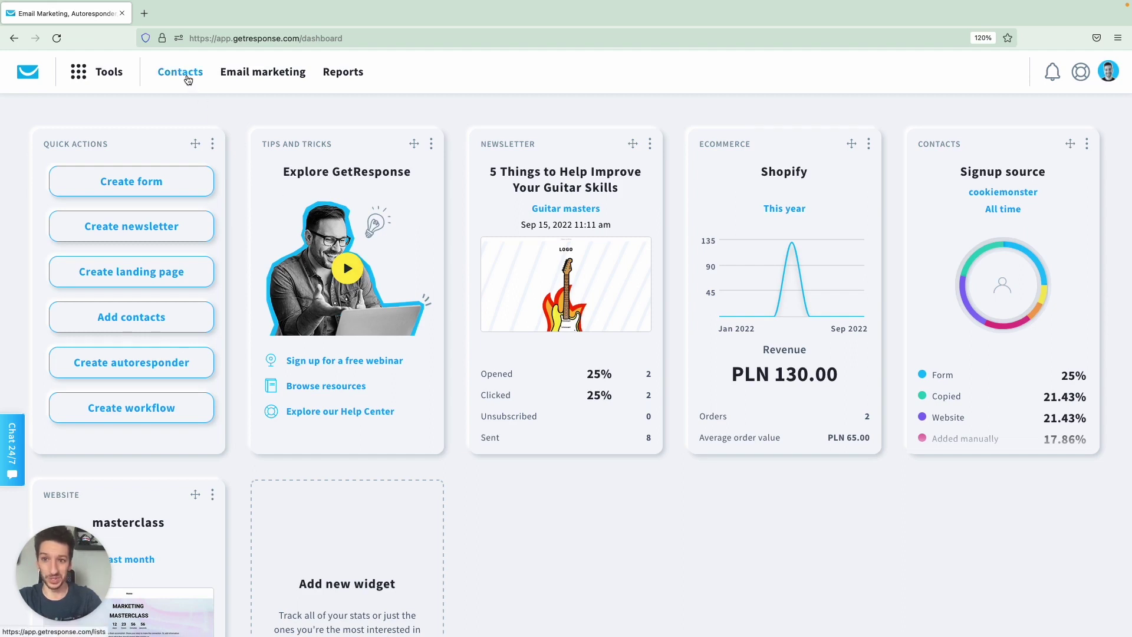
pyautogui.click(187, 80)
pyautogui.click(555, 163)
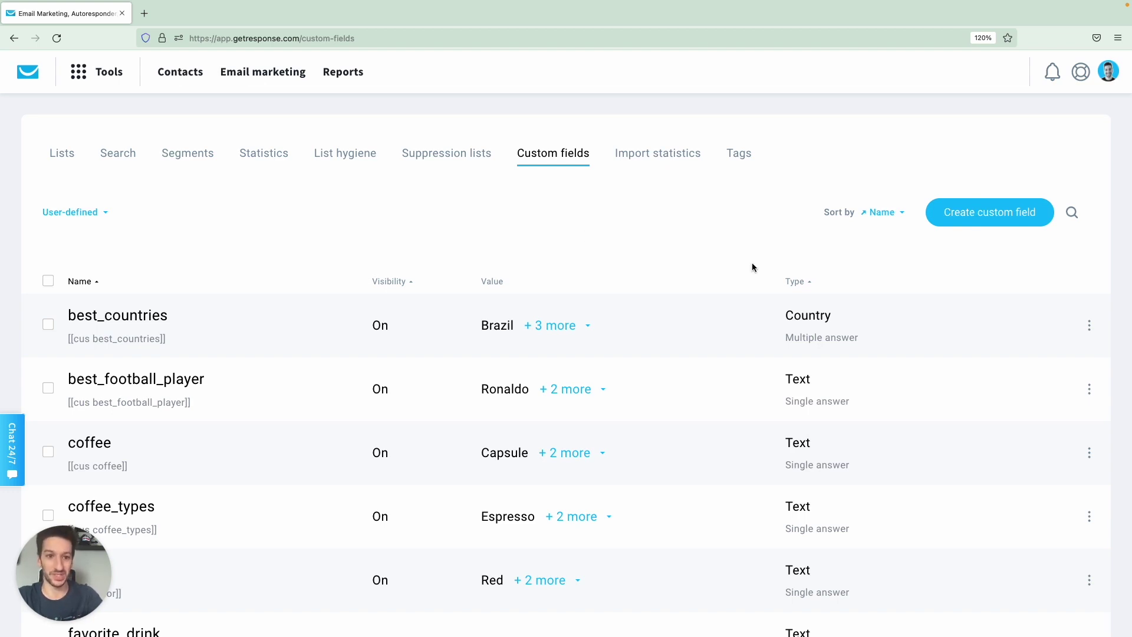
pyautogui.click(1003, 213)
# Name the new custom field 'level' and set its type to Text.
pyautogui.click(622, 233)
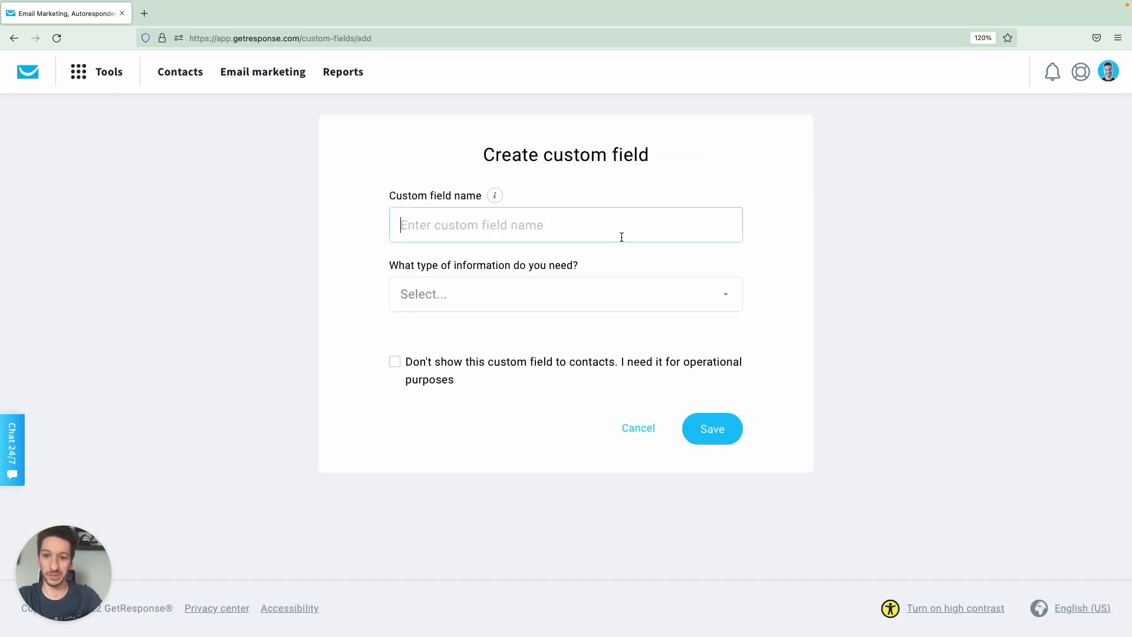
pyautogui.write('level')
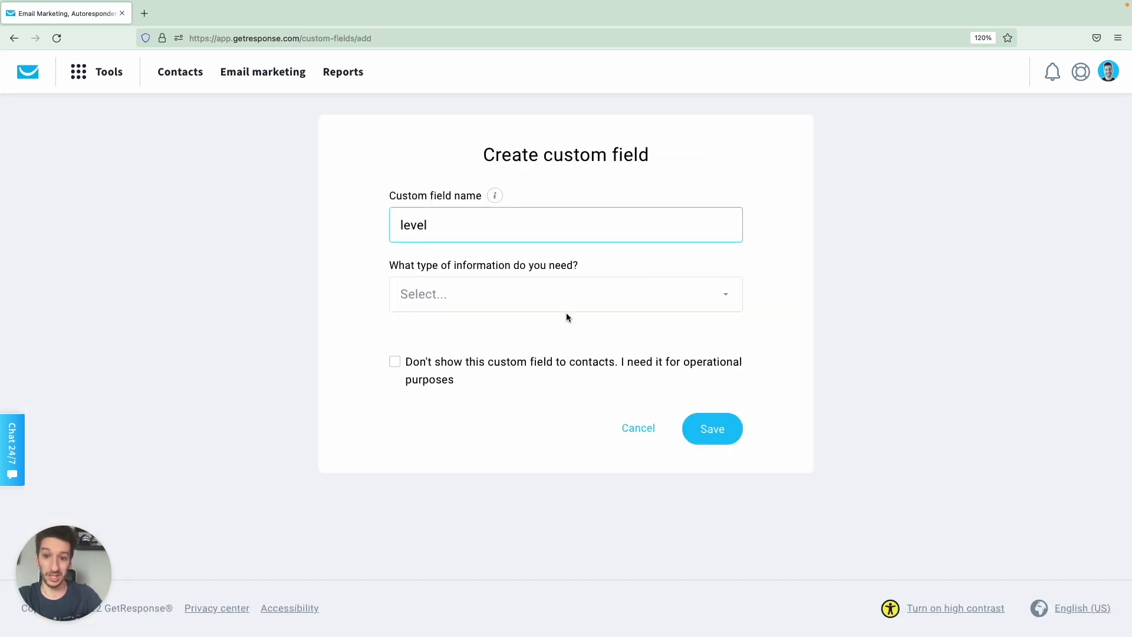
pyautogui.click(543, 304)
pyautogui.click(501, 232)
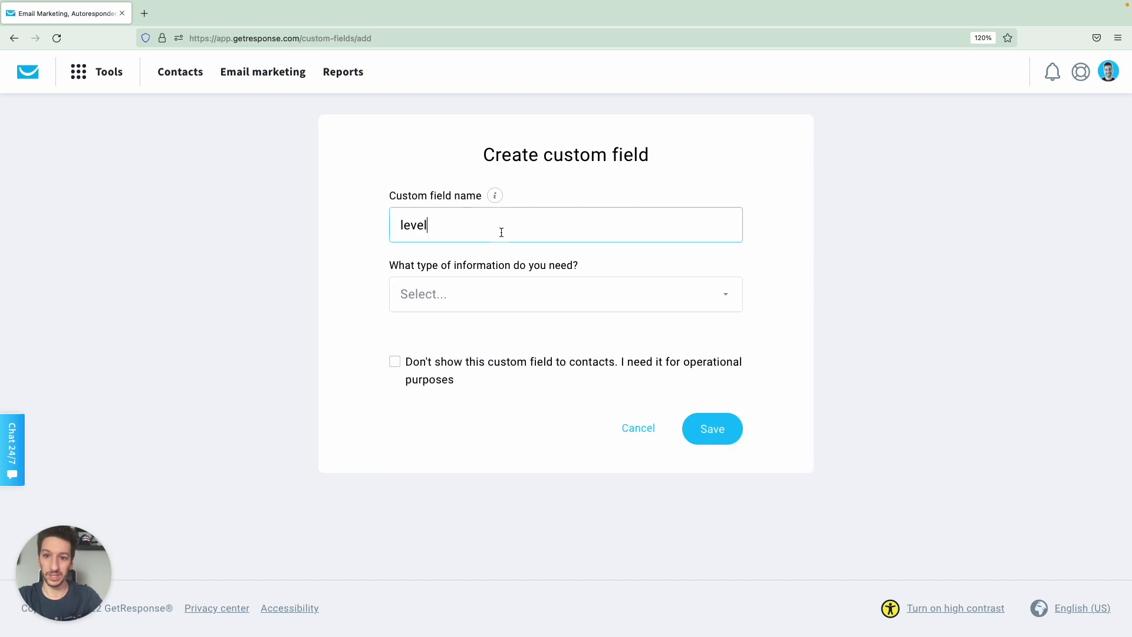
pyautogui.click(498, 293)
pyautogui.scroll(-5, 498, 391)
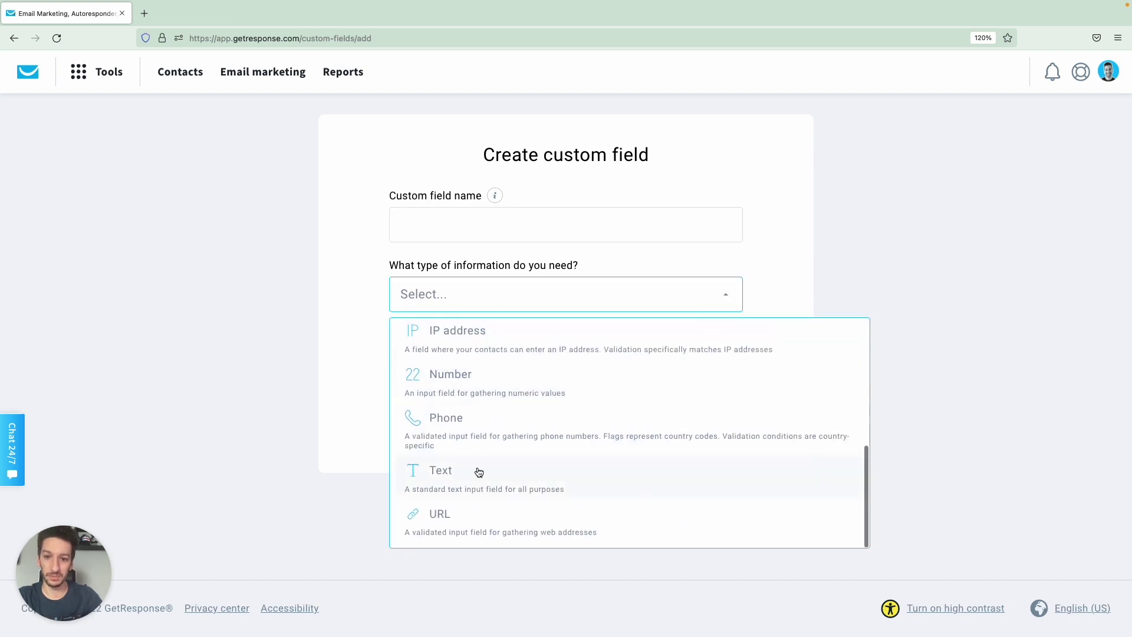
pyautogui.click(479, 471)
pyautogui.click(487, 235)
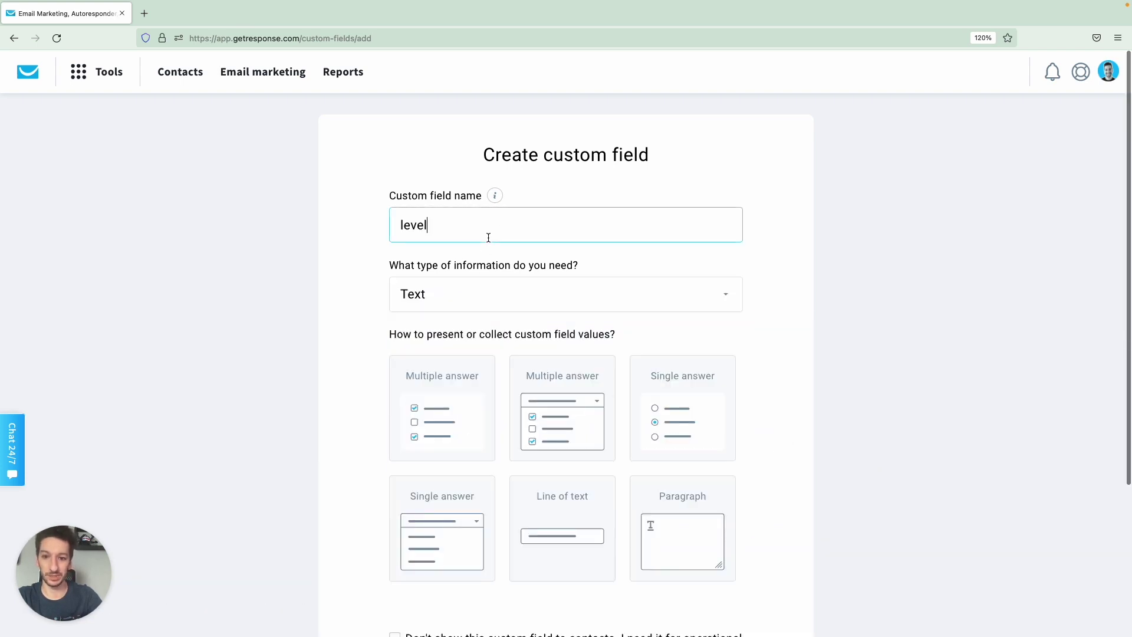
# Make it single-answer with options Beginner, Intermediate and Advanced, and save the field.
pyautogui.click(656, 395)
pyautogui.scroll(-3, 751, 383)
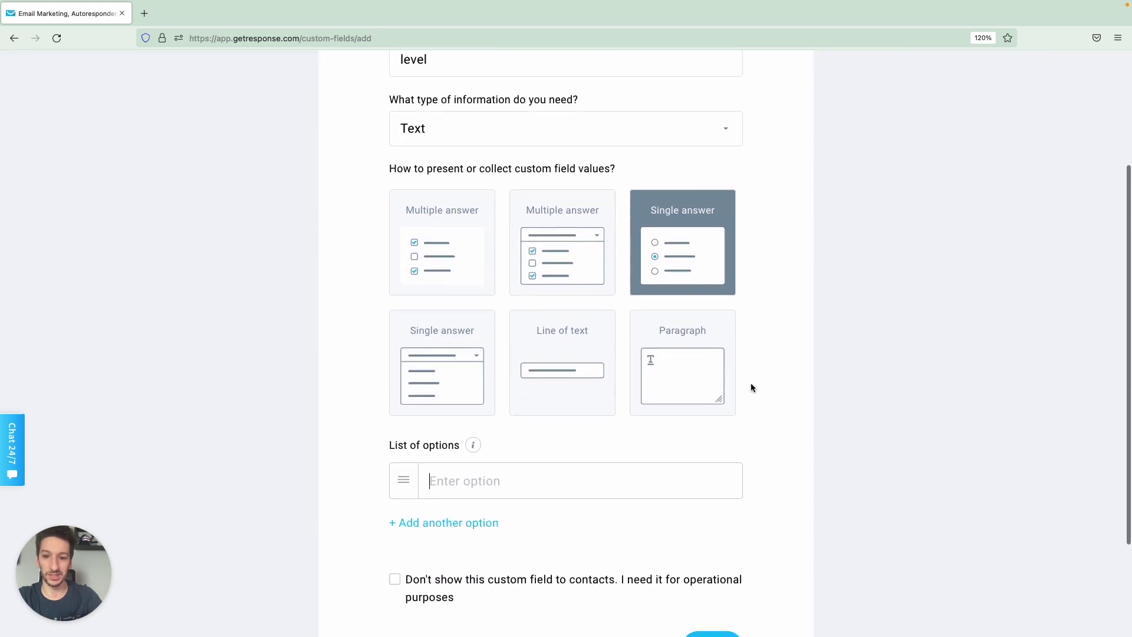
pyautogui.write('eg')
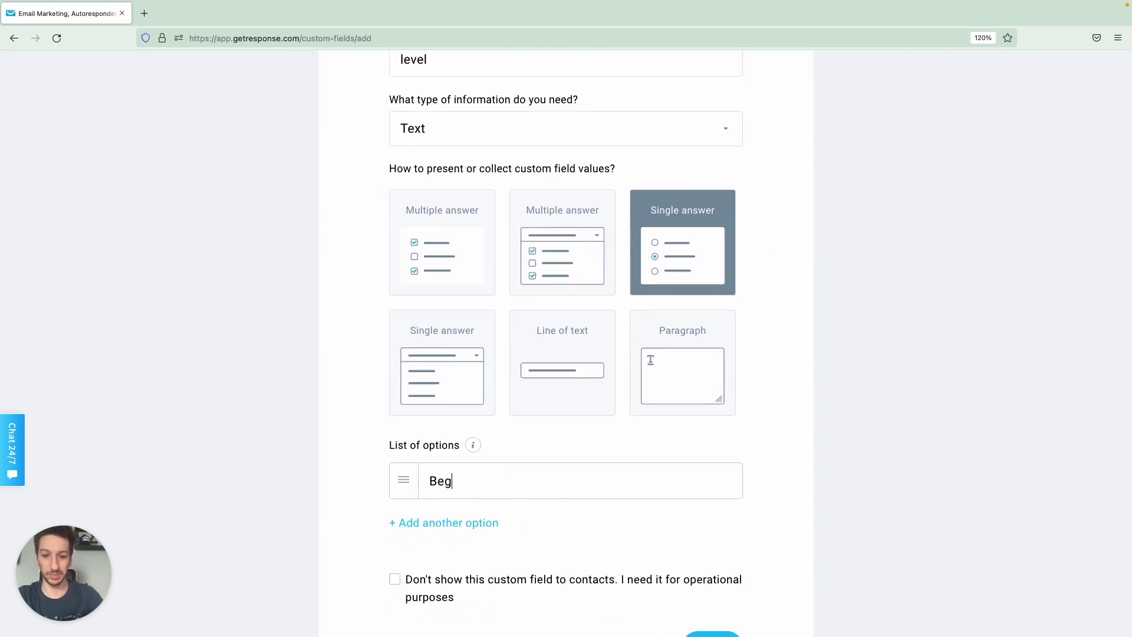
pyautogui.write('inner')
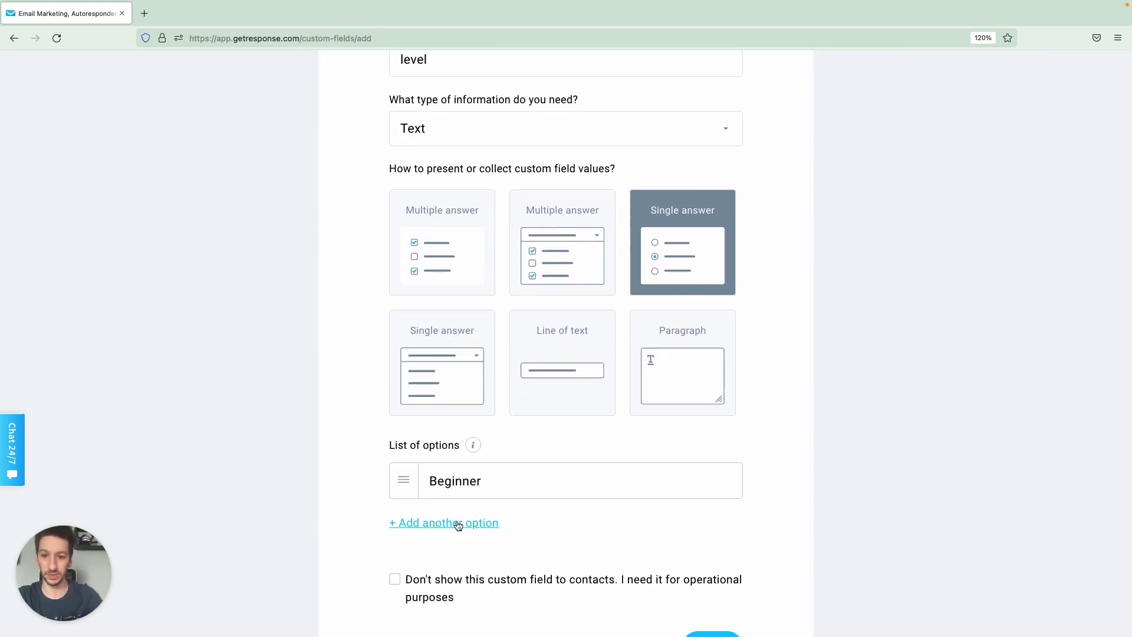
pyautogui.click(457, 523)
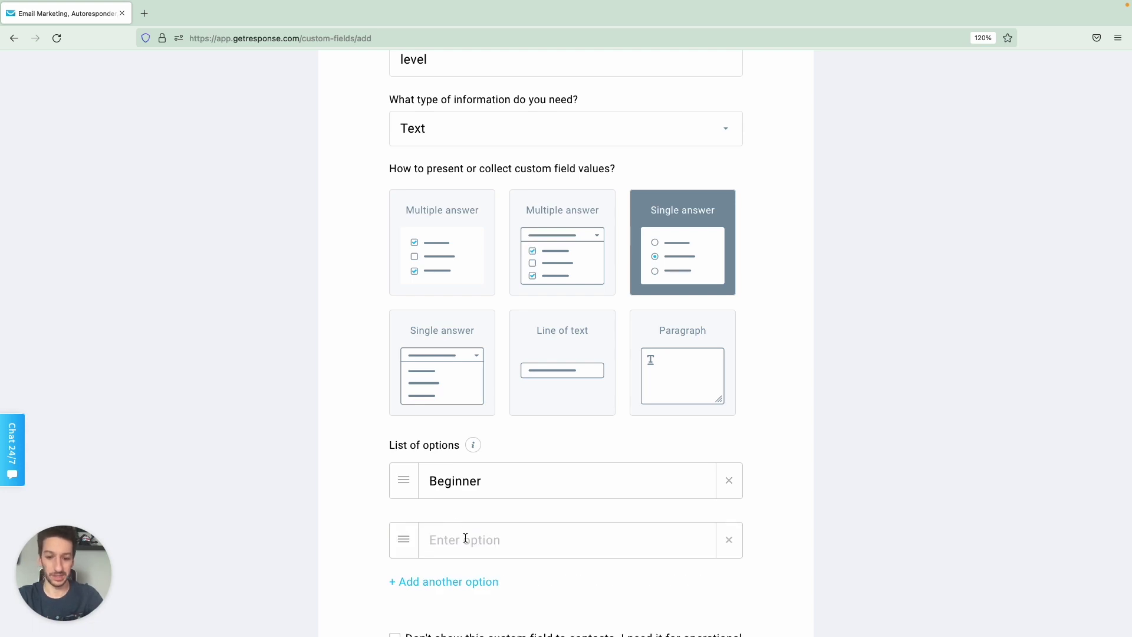
pyautogui.write('Interme')
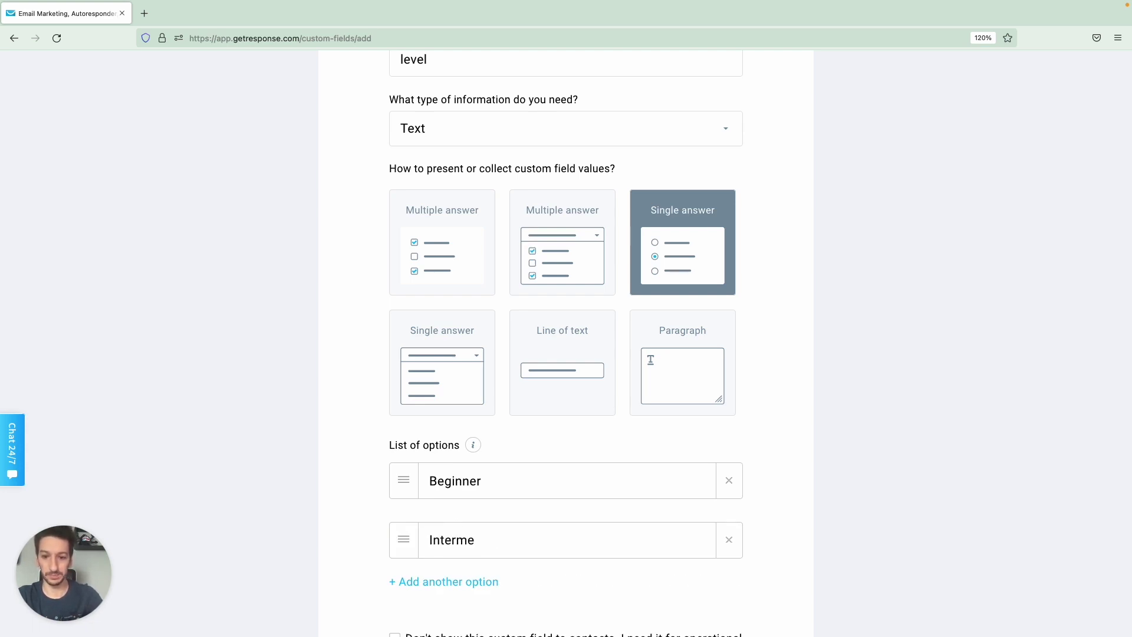
pyautogui.write('diate')
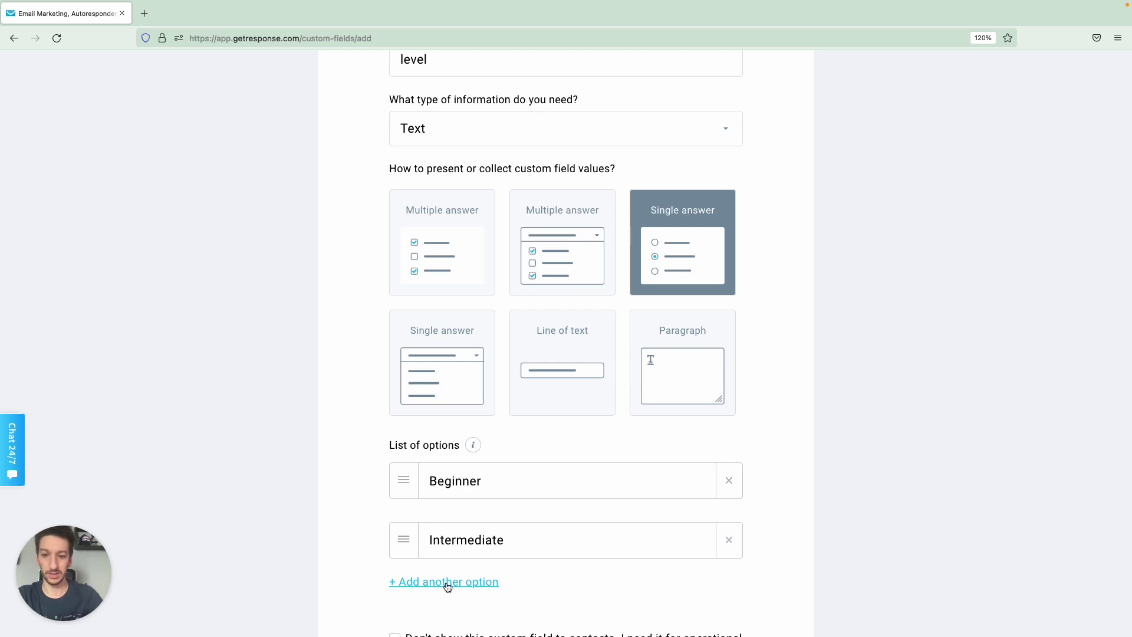
pyautogui.click(448, 585)
pyautogui.write('Advanced')
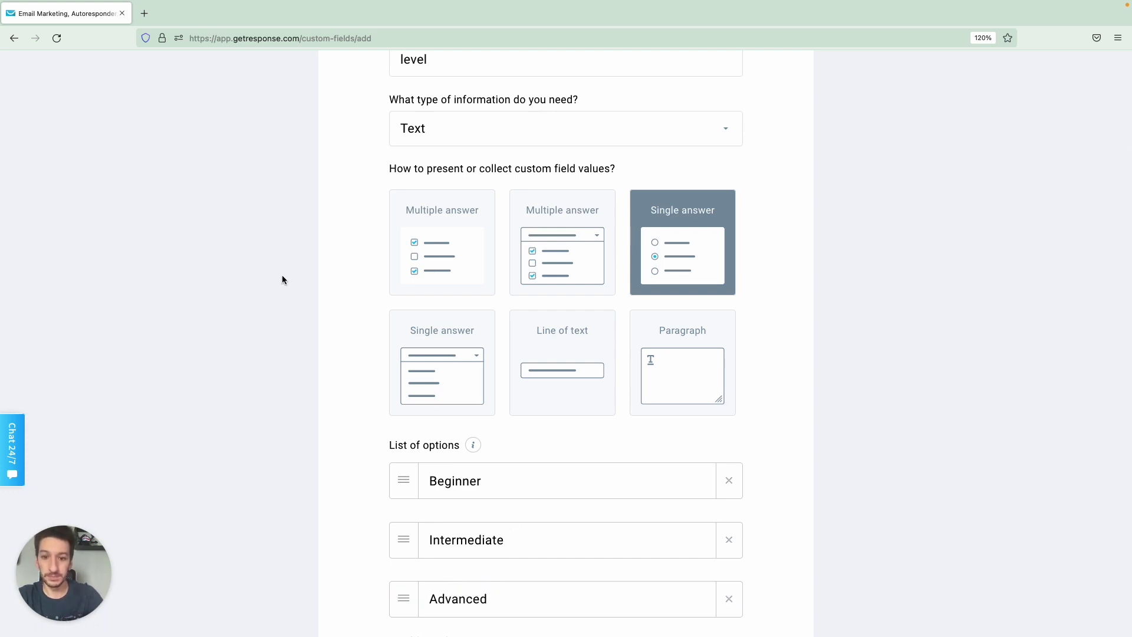
pyautogui.scroll(-5, 282, 276)
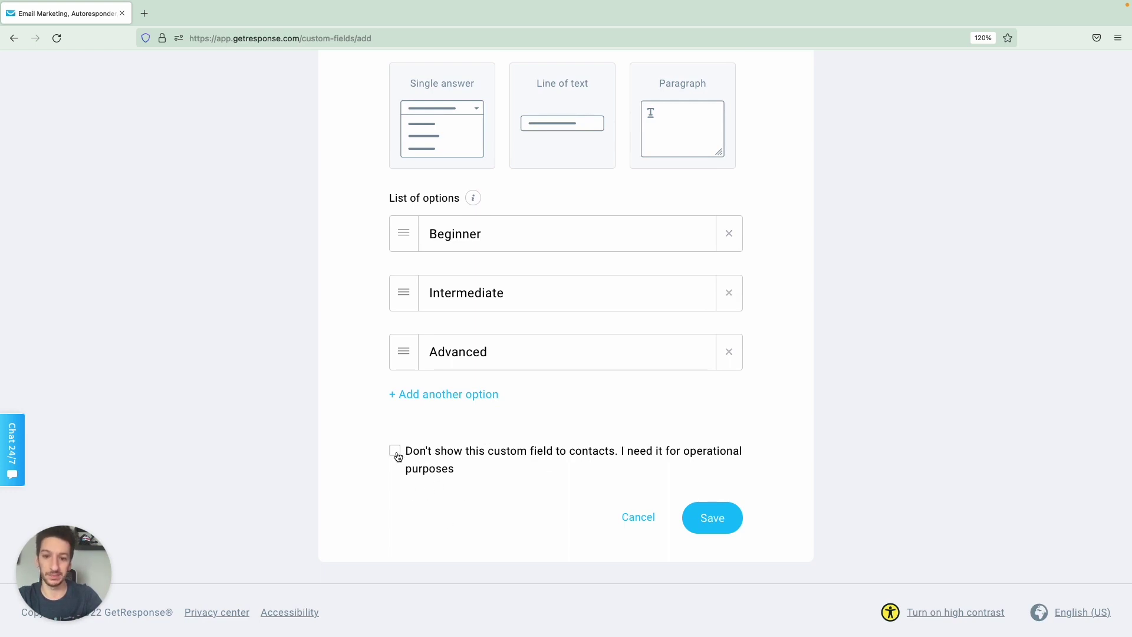
pyautogui.scroll(5, 364, 395)
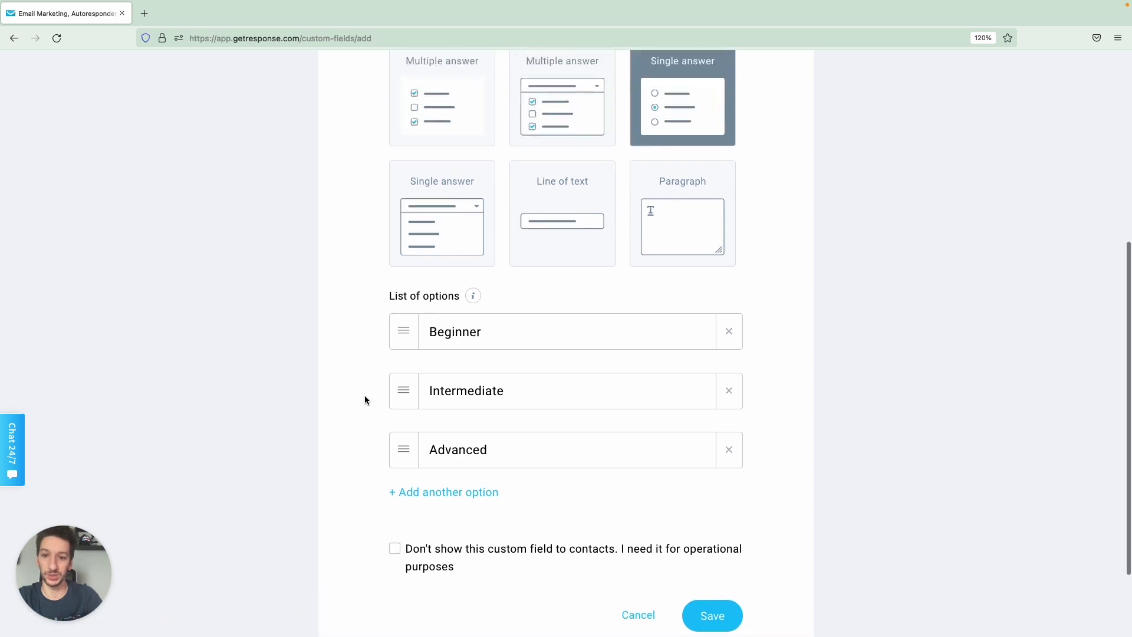
pyautogui.scroll(-4, 364, 395)
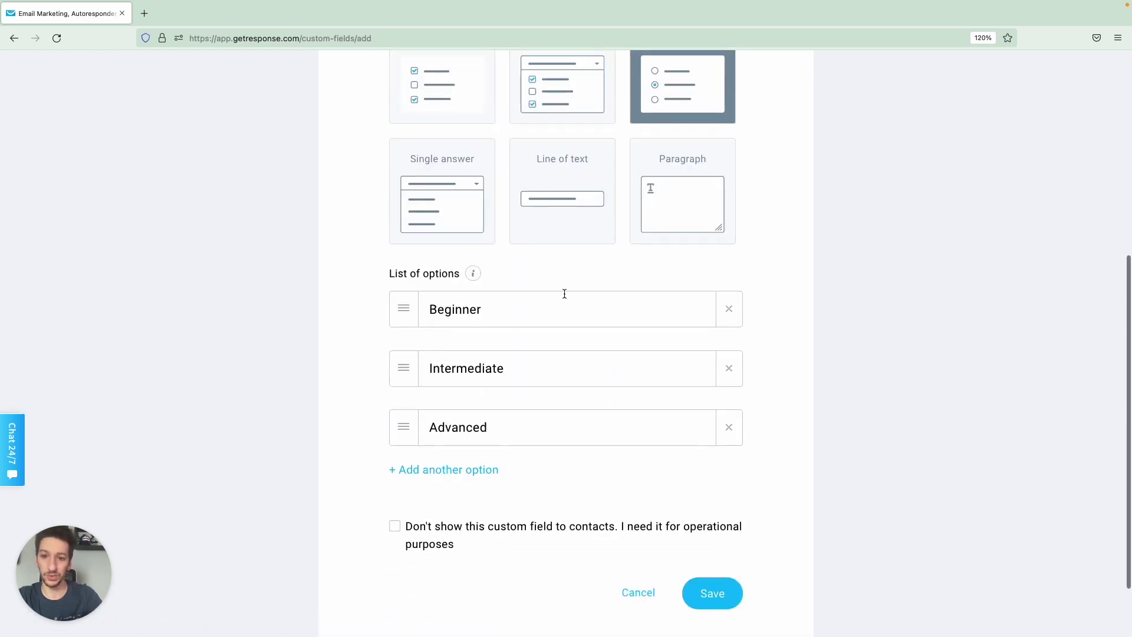
pyautogui.scroll(-3, 616, 388)
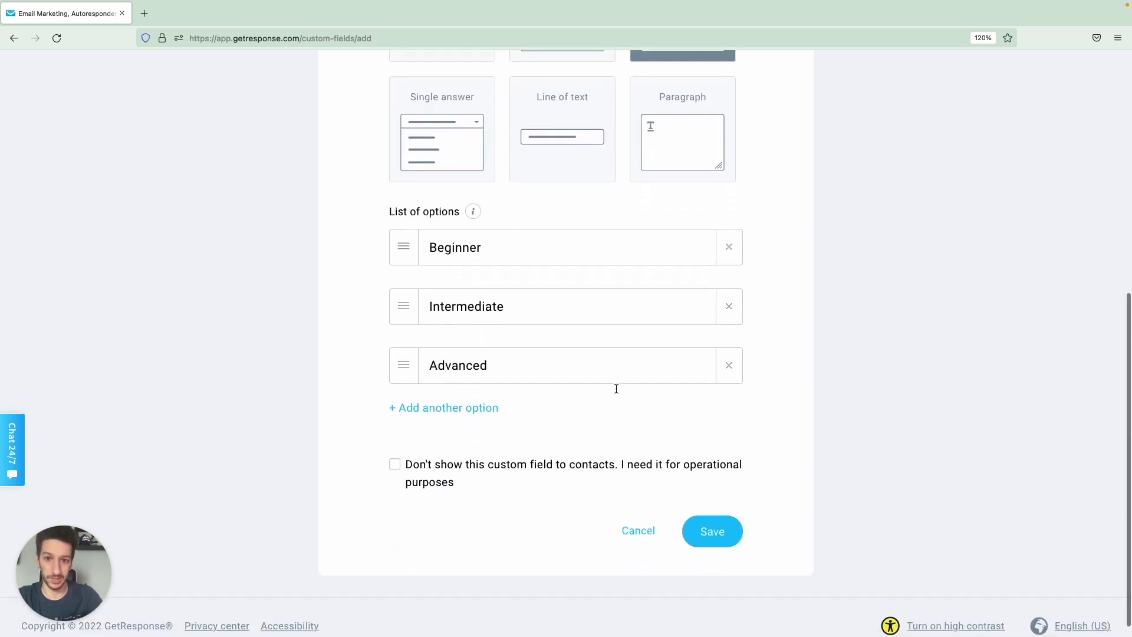
pyautogui.click(729, 515)
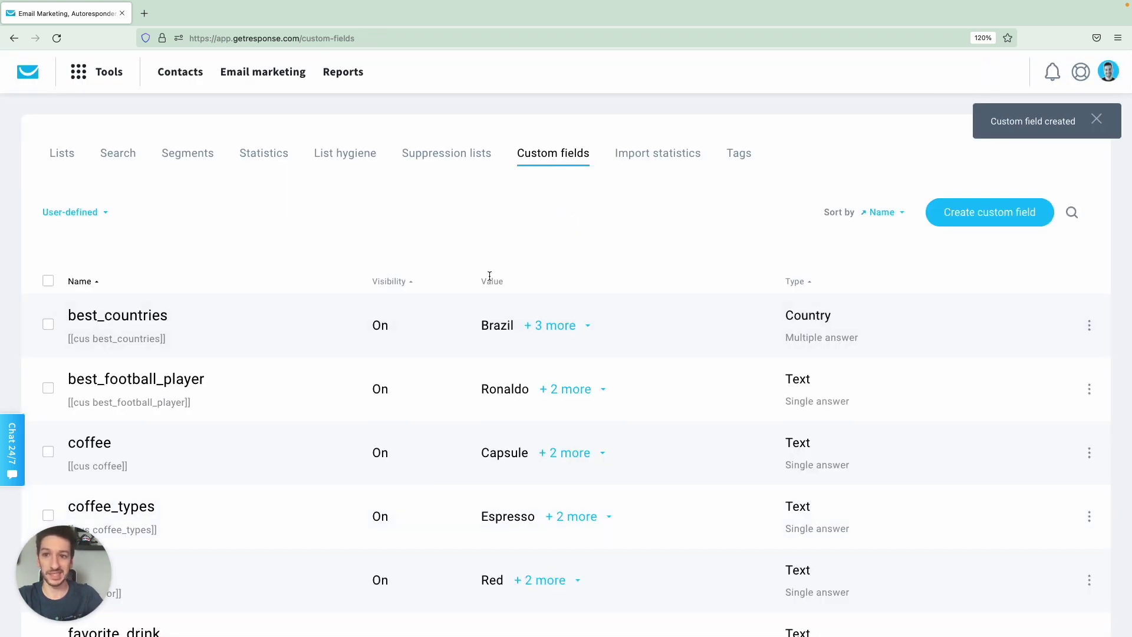
# In contacts' Advanced search, add a contact-details condition based on a custom field.
pyautogui.click(119, 154)
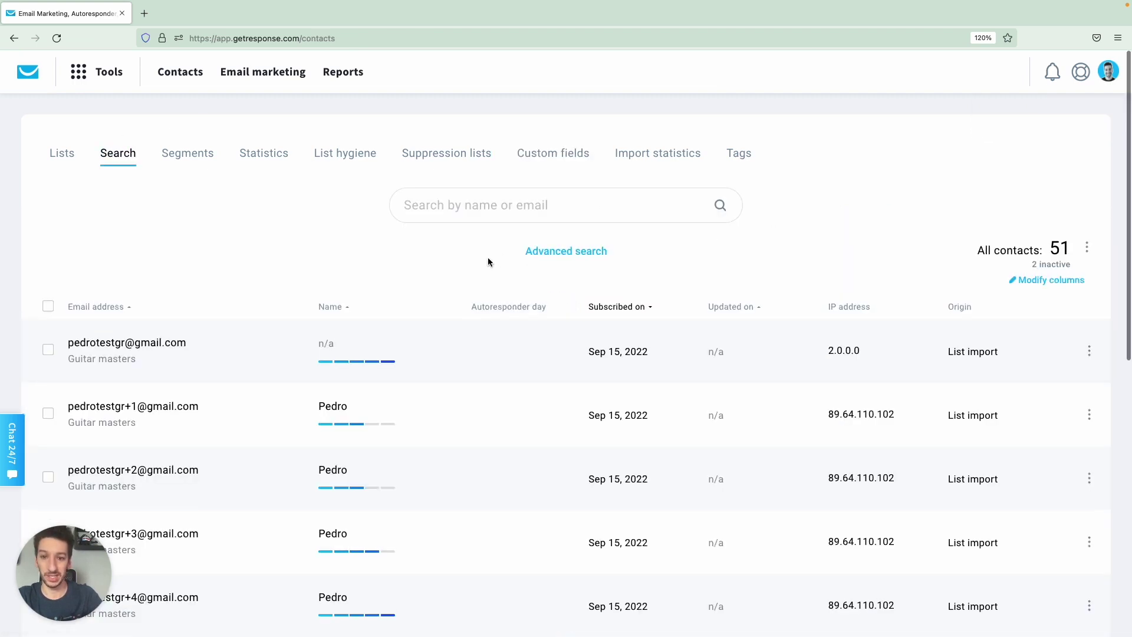
pyautogui.click(553, 257)
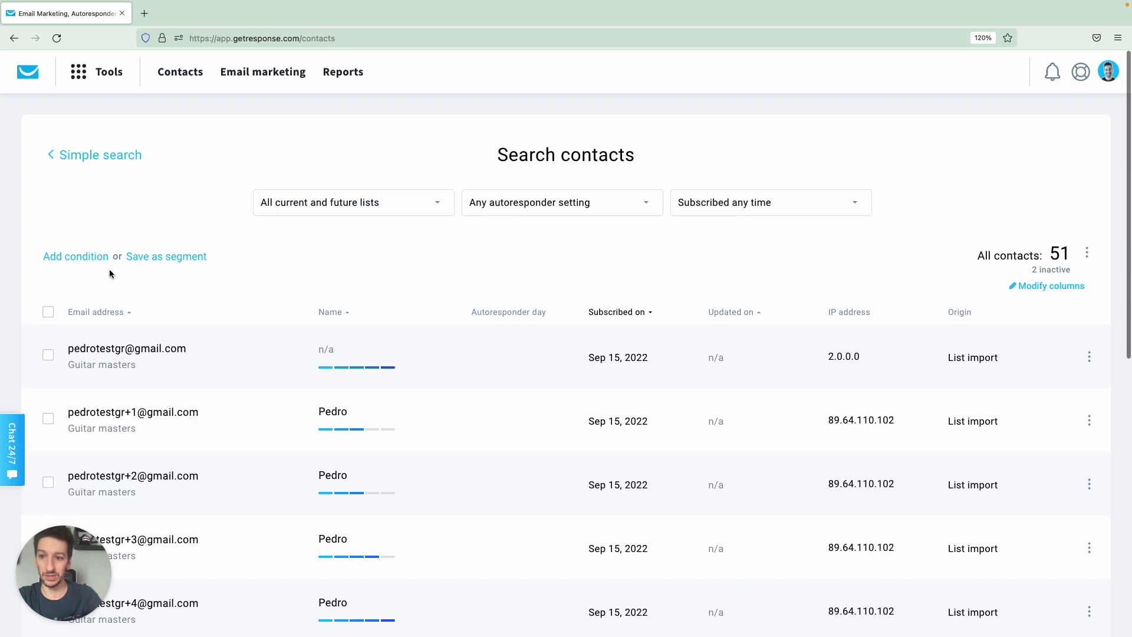
pyautogui.click(83, 256)
pyautogui.click(120, 294)
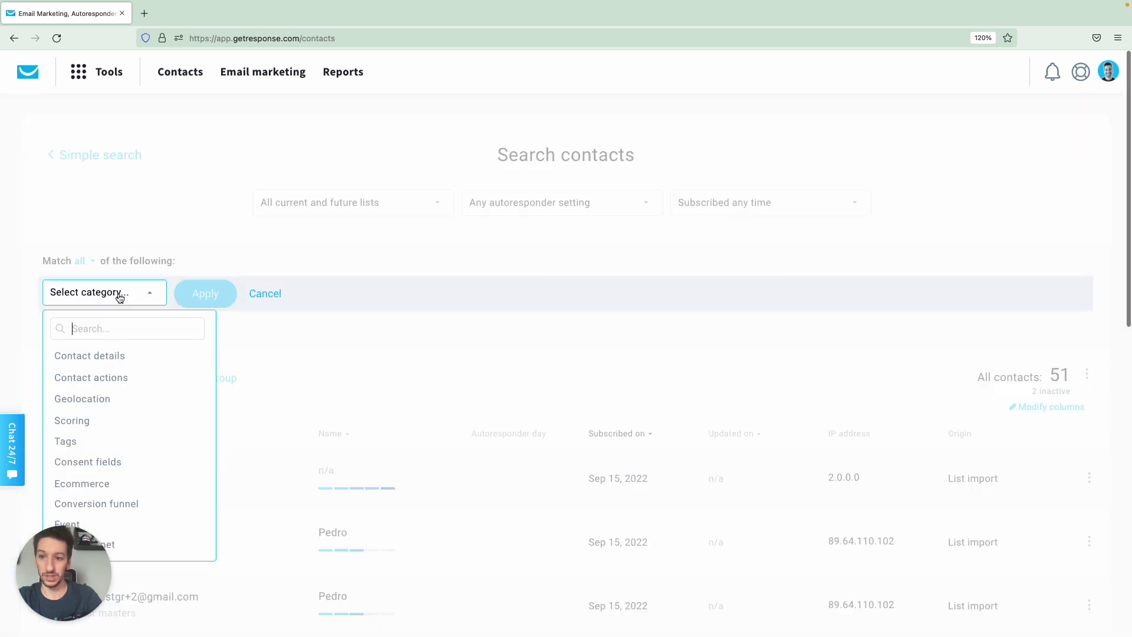
pyautogui.click(118, 356)
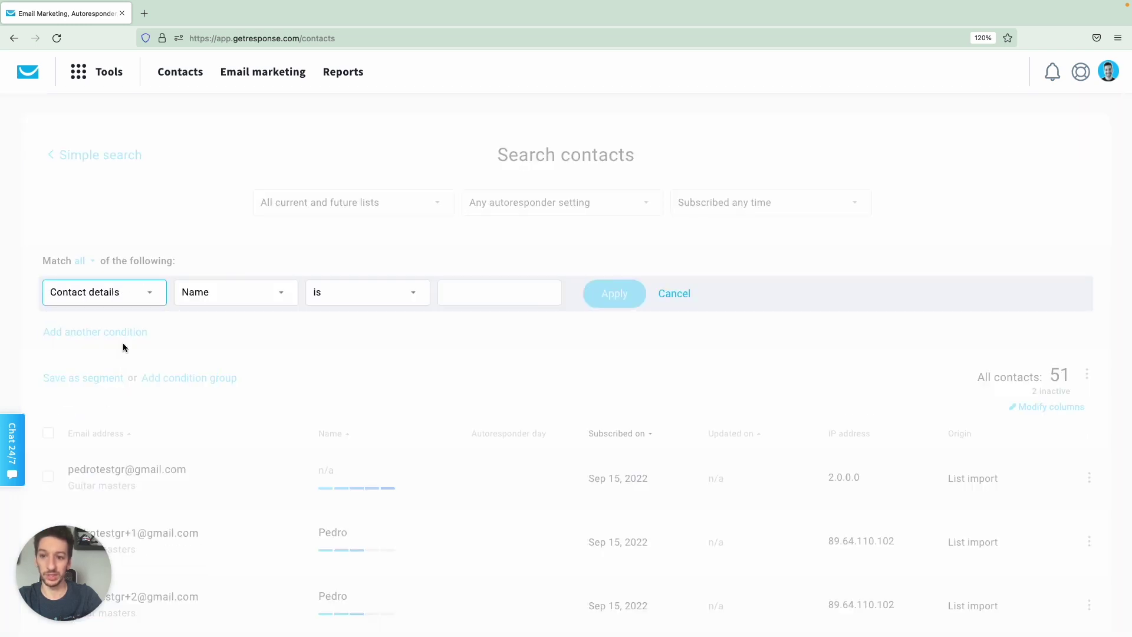
pyautogui.click(216, 286)
pyautogui.click(248, 371)
# Set the condition to level equals Beginner and apply the search.
pyautogui.click(386, 291)
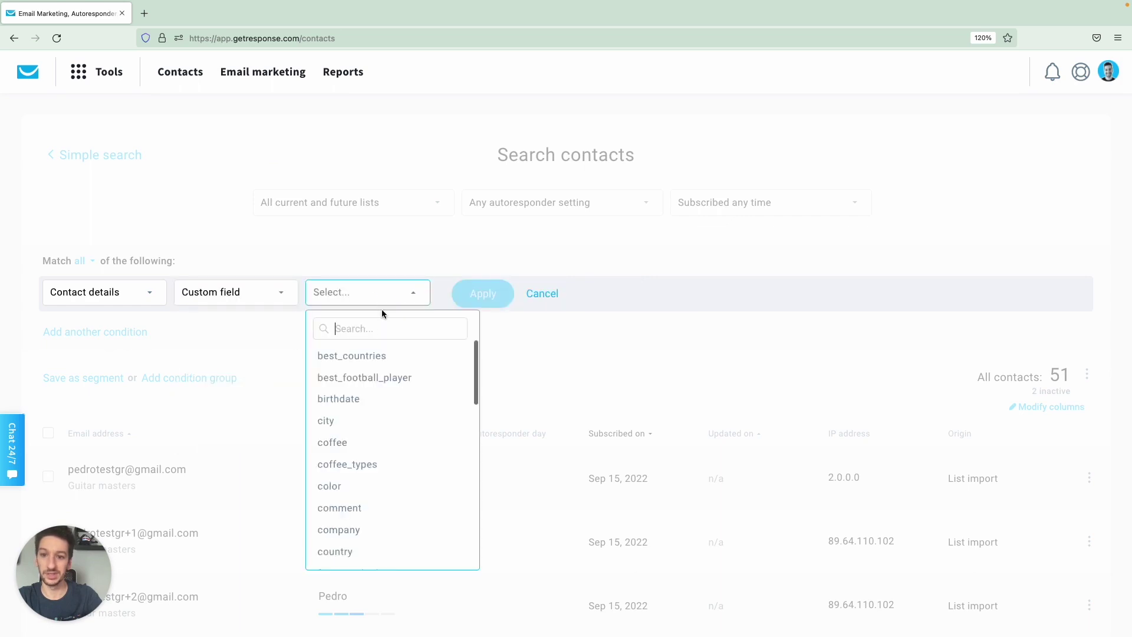
pyautogui.write('level')
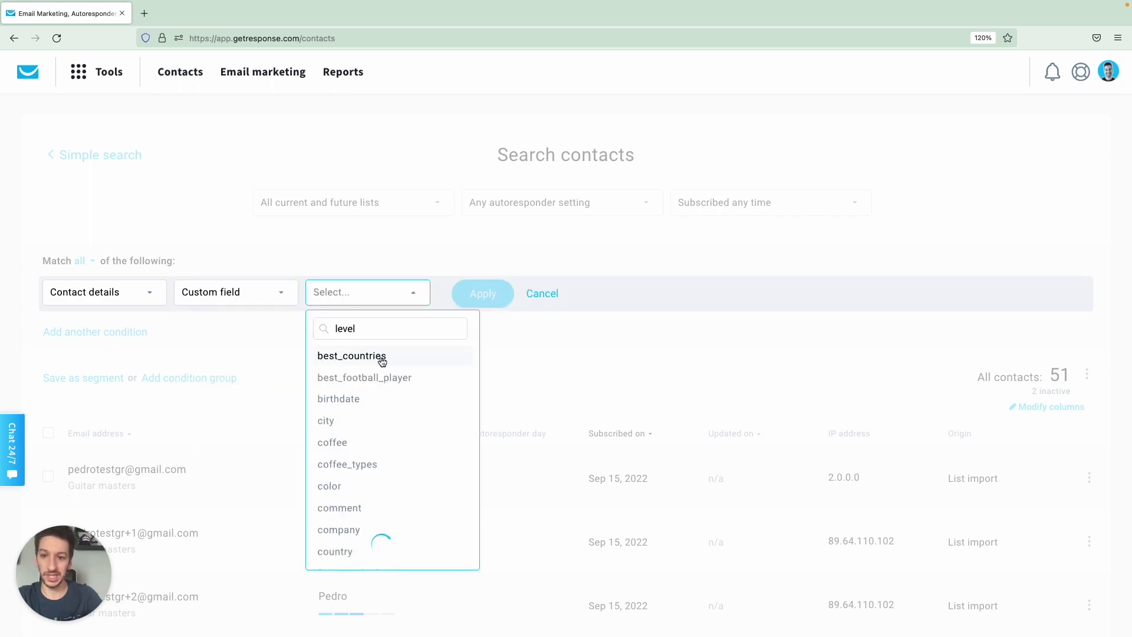
pyautogui.click(380, 354)
pyautogui.click(483, 293)
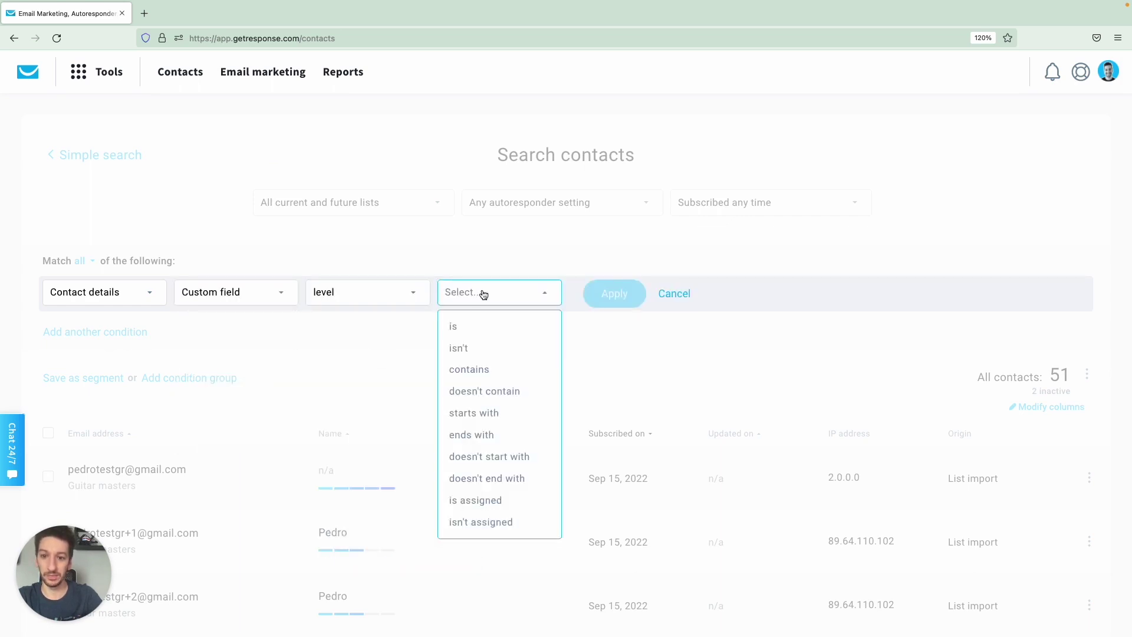
pyautogui.click(481, 327)
pyautogui.click(610, 302)
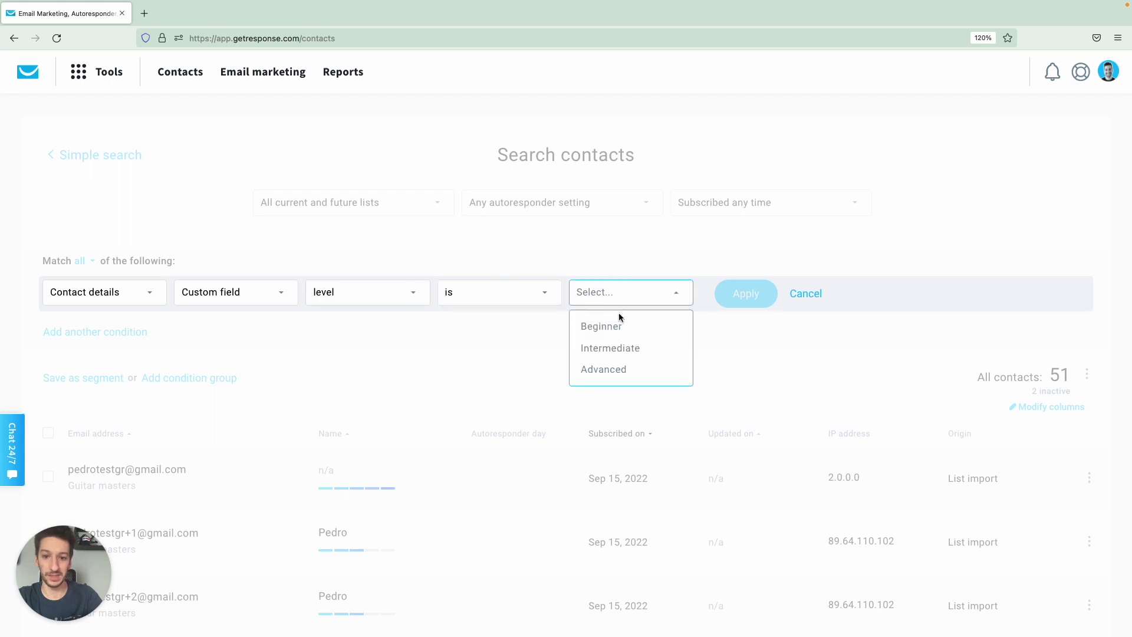
pyautogui.click(647, 334)
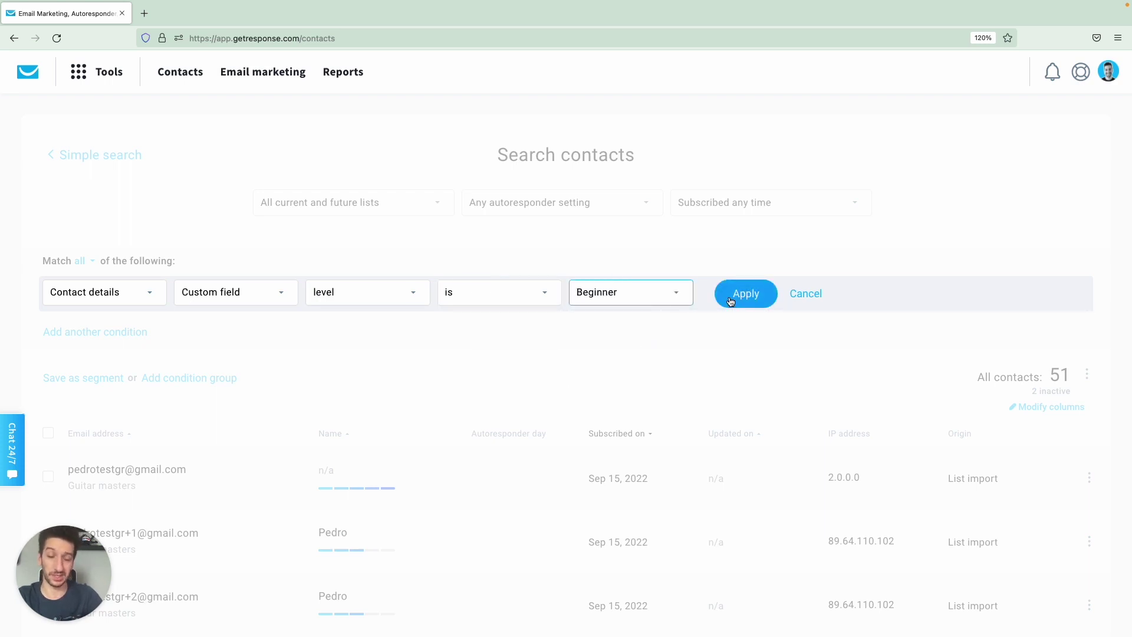
pyautogui.click(730, 299)
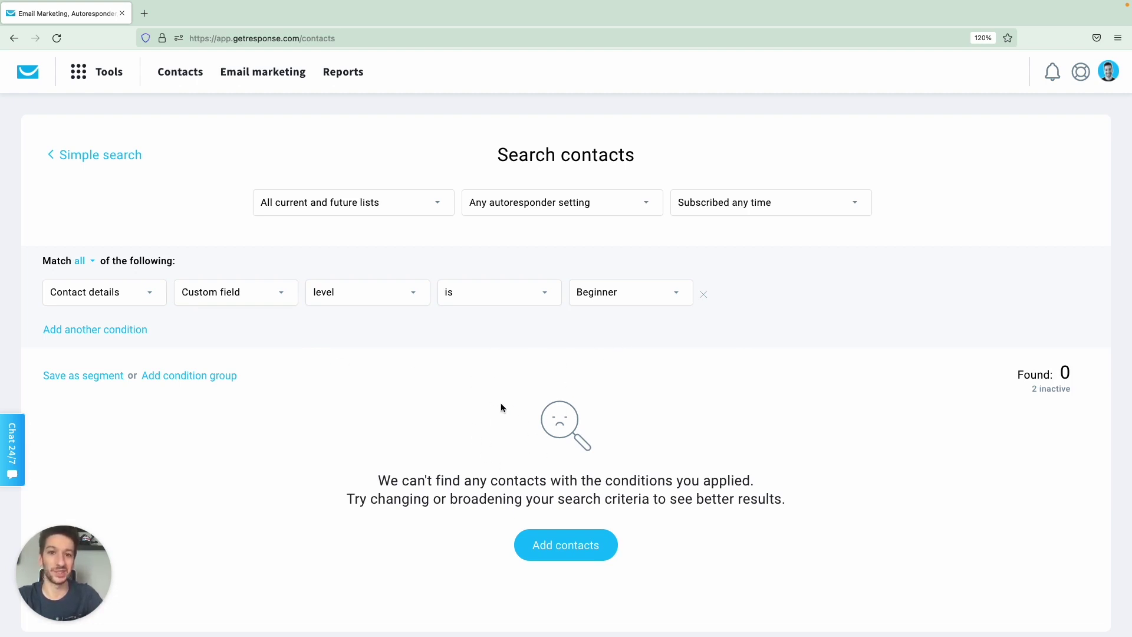
# Save the level-is-Beginner contact search as a new segment called 'Beginners'.
pyautogui.click(100, 375)
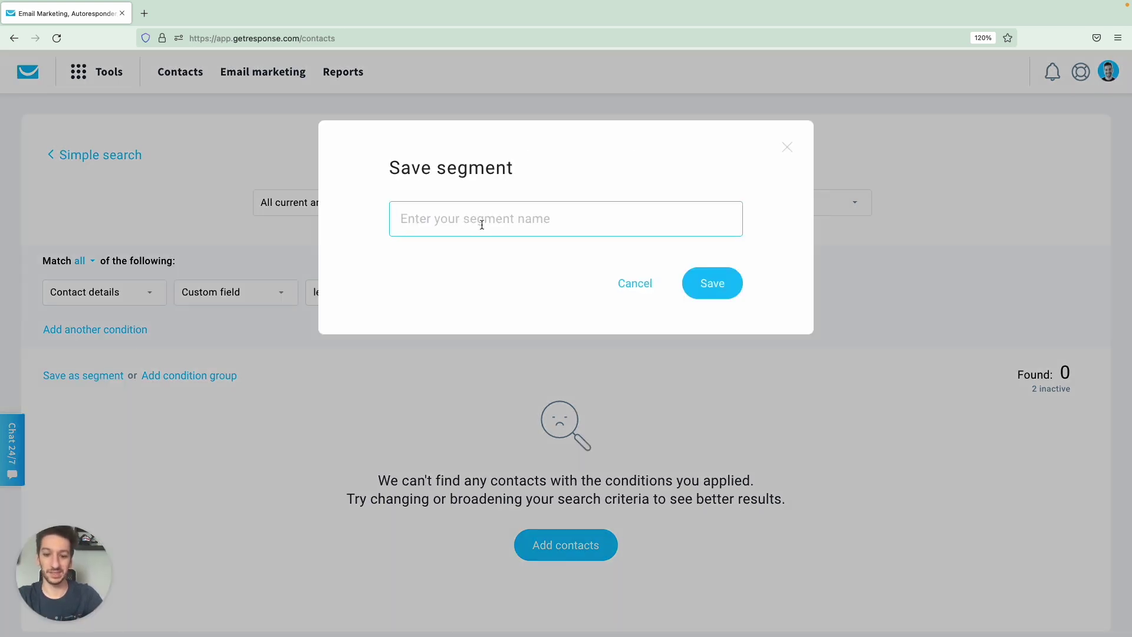
pyautogui.write('Be')
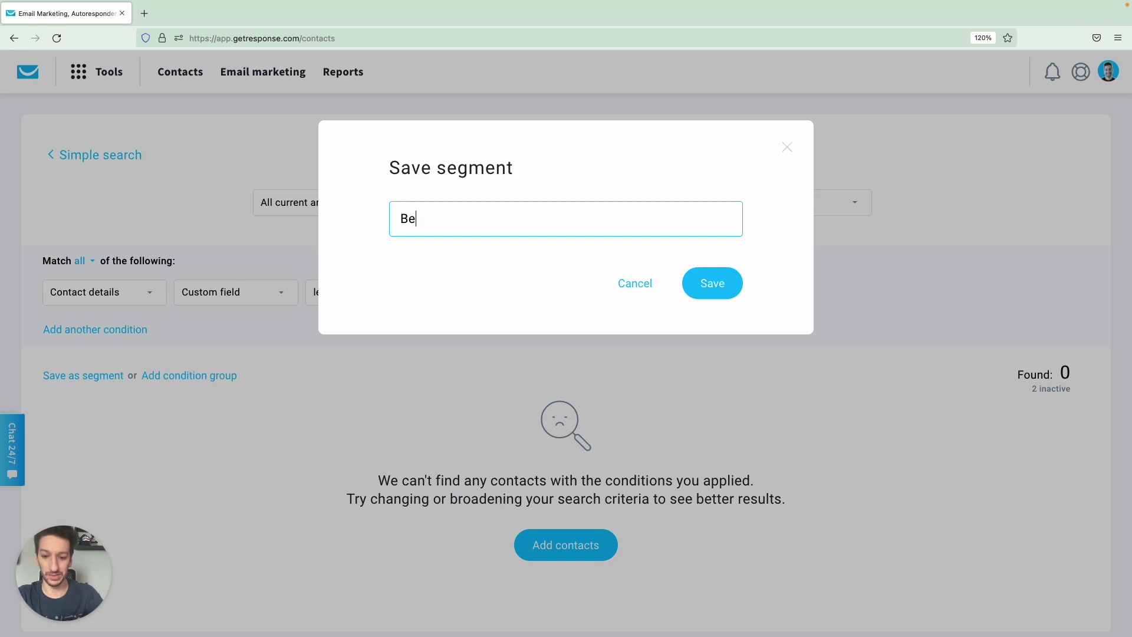
pyautogui.write('ginners')
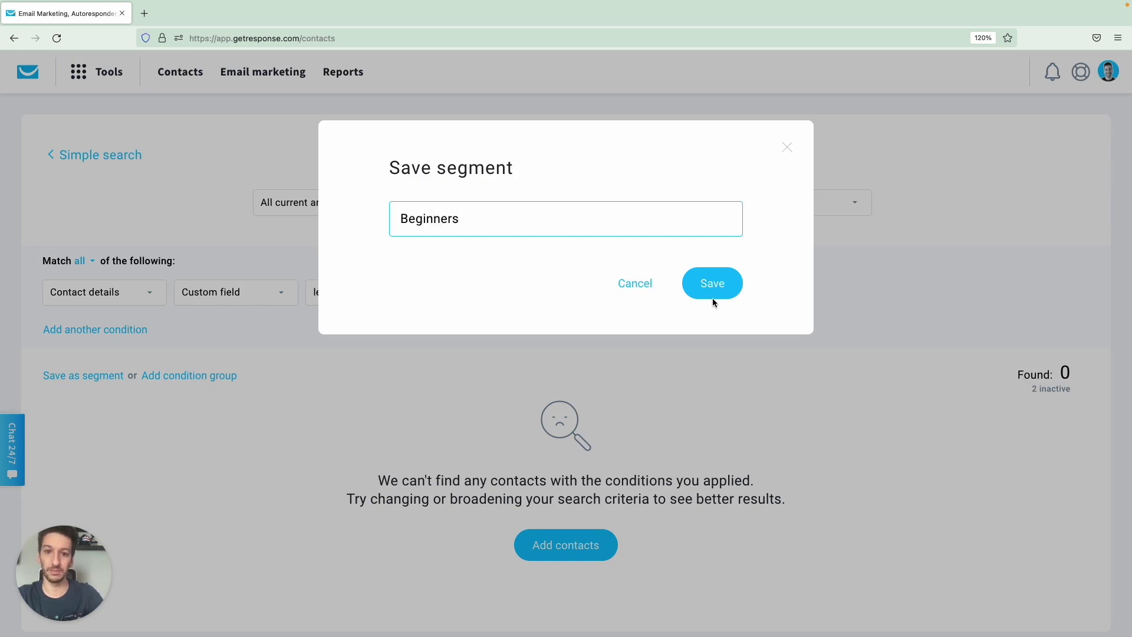
pyautogui.click(714, 293)
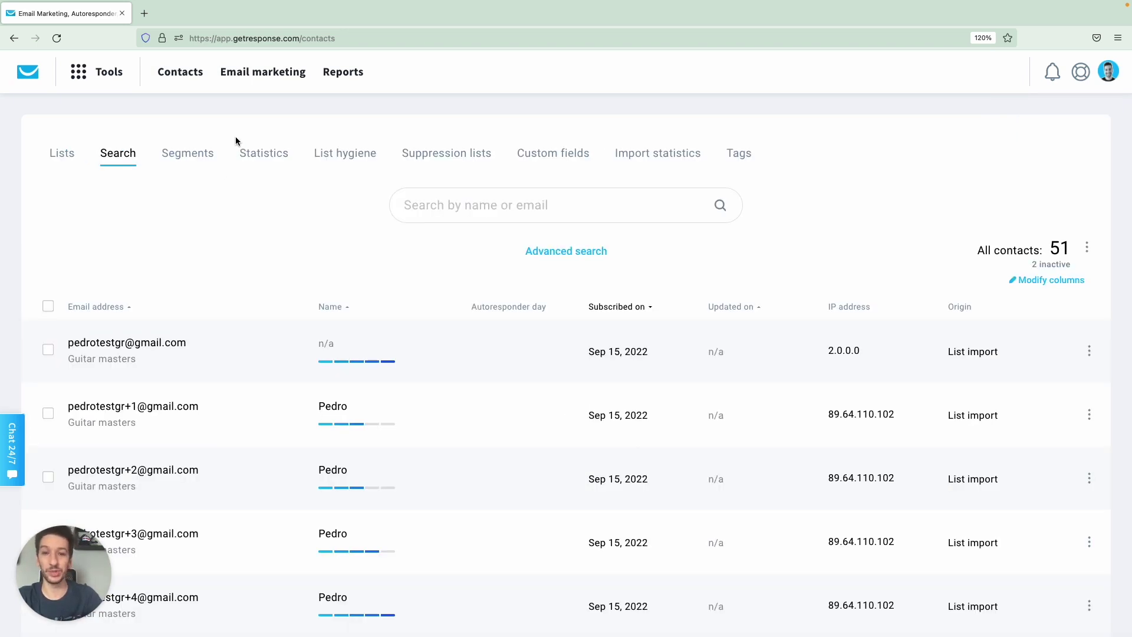
# Go to Tools > Landing pages and start creating a landing page to reach the template gallery.
pyautogui.click(75, 79)
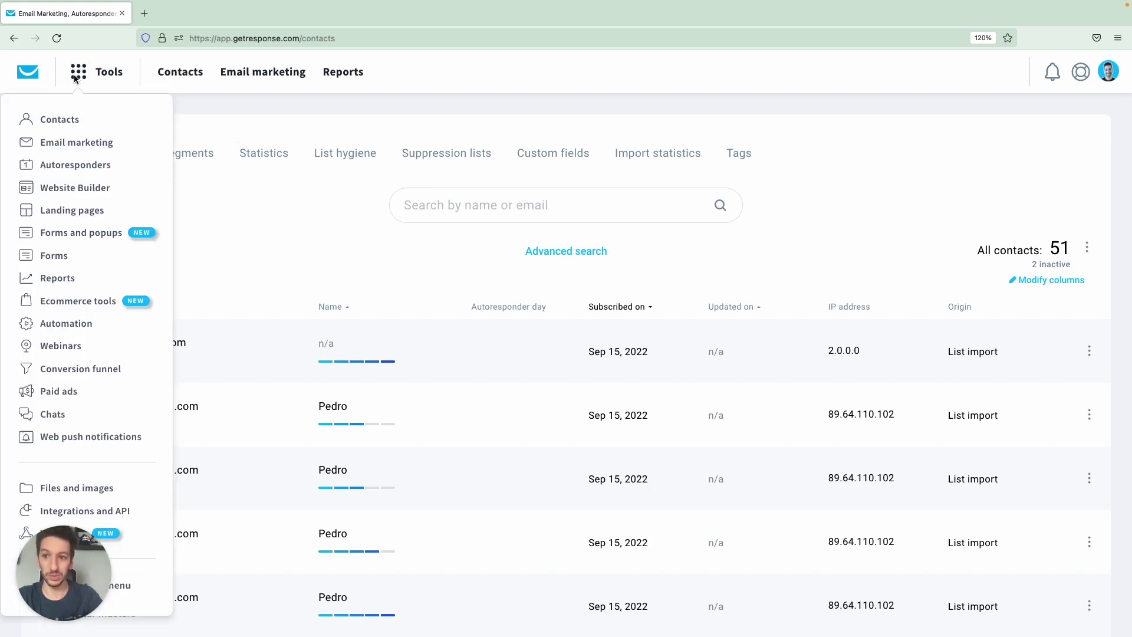
pyautogui.click(86, 211)
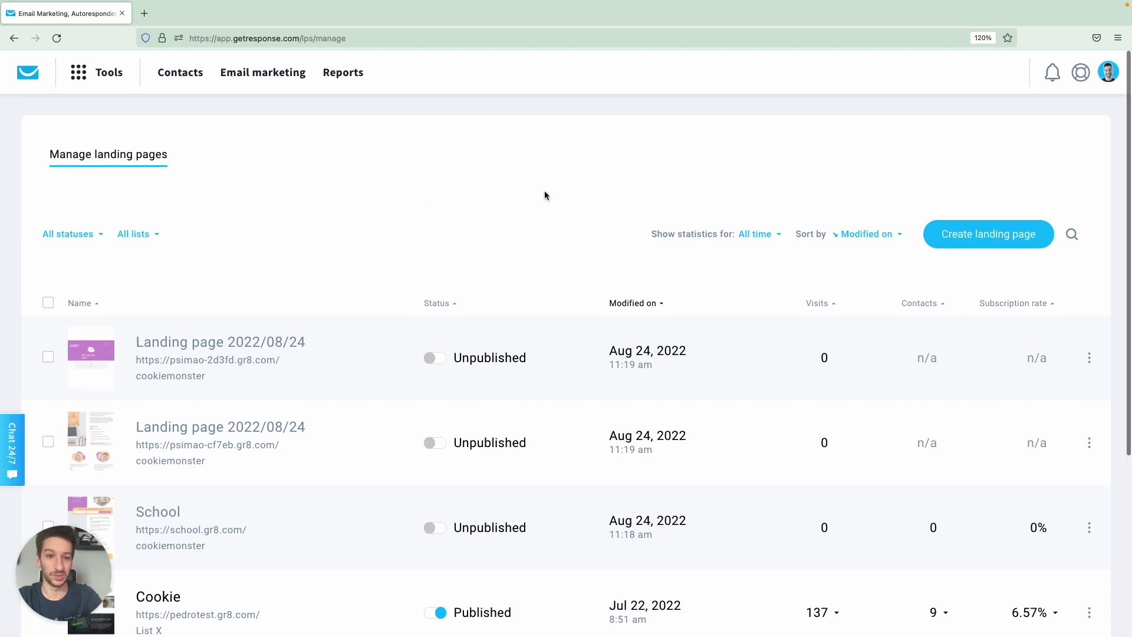
pyautogui.click(966, 243)
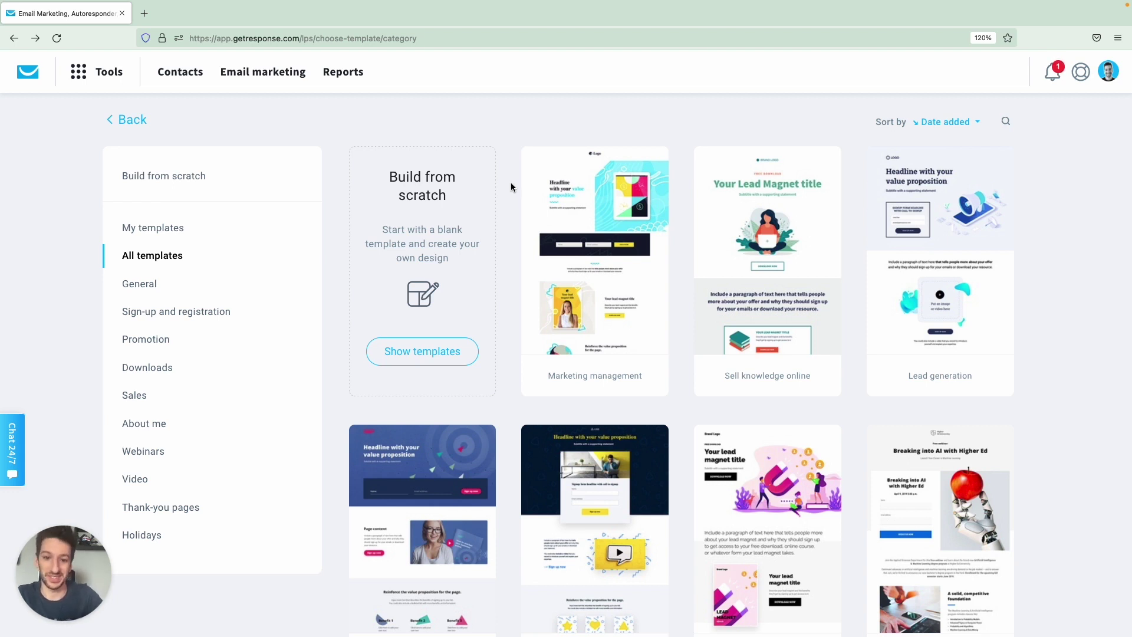
# Pick the Entrepreneur template from the landing page gallery.
pyautogui.scroll(-3, 510, 183)
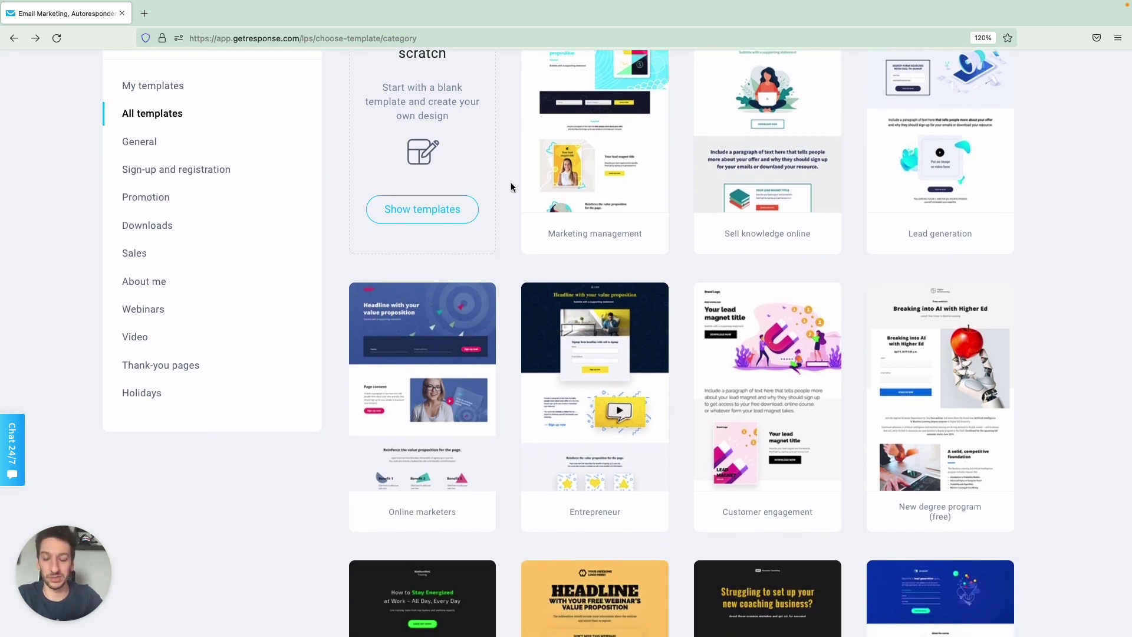
pyautogui.scroll(1, 511, 187)
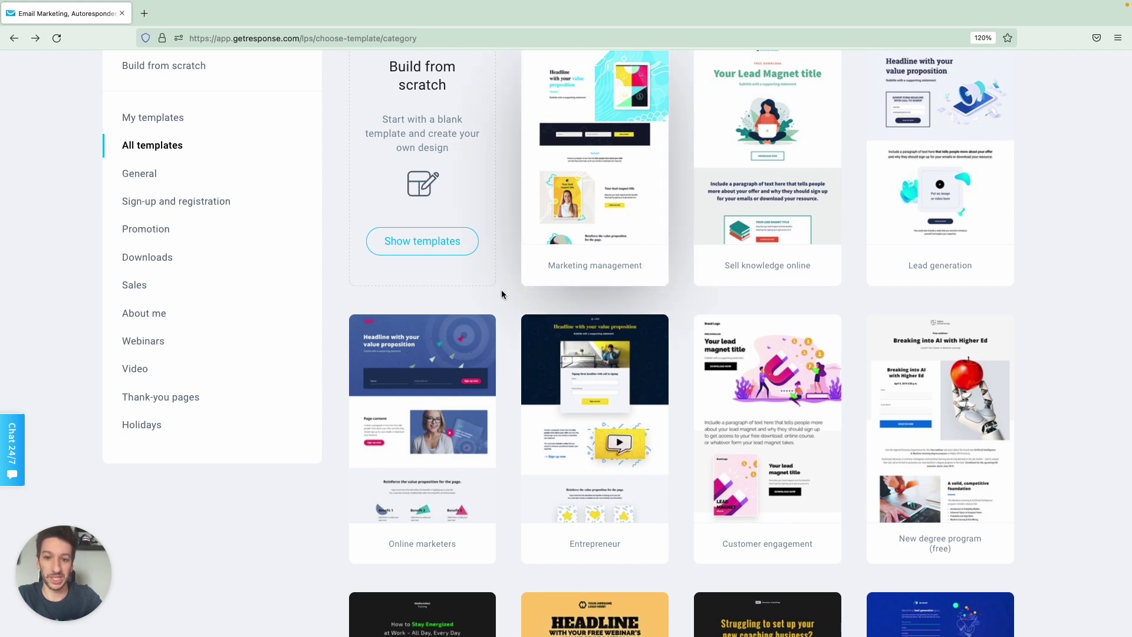
pyautogui.scroll(-1, 501, 293)
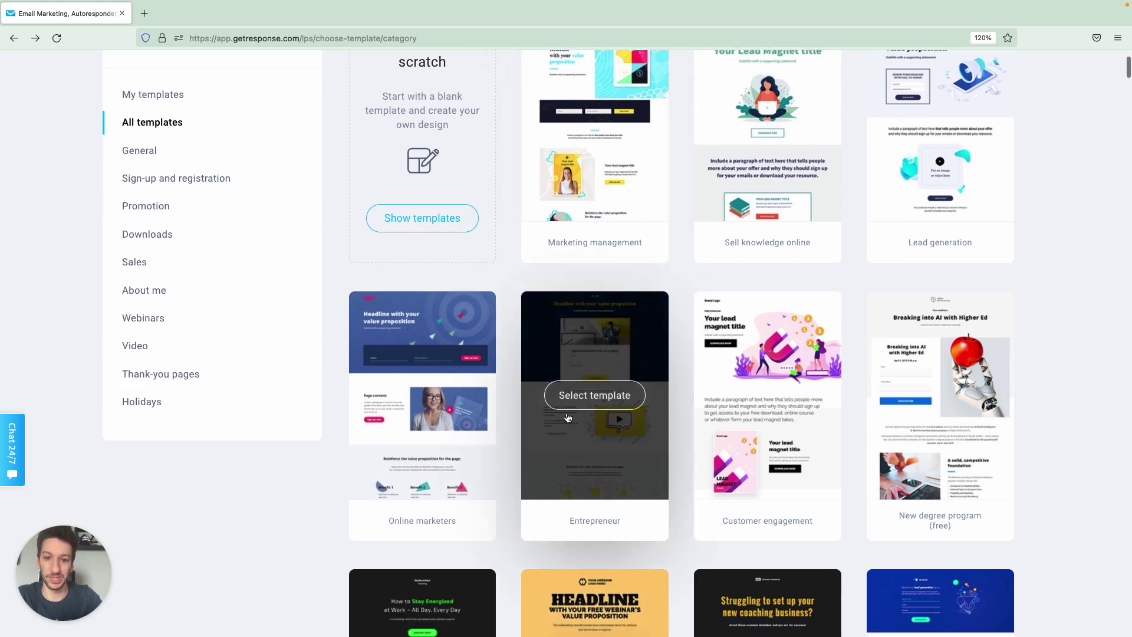
pyautogui.click(596, 394)
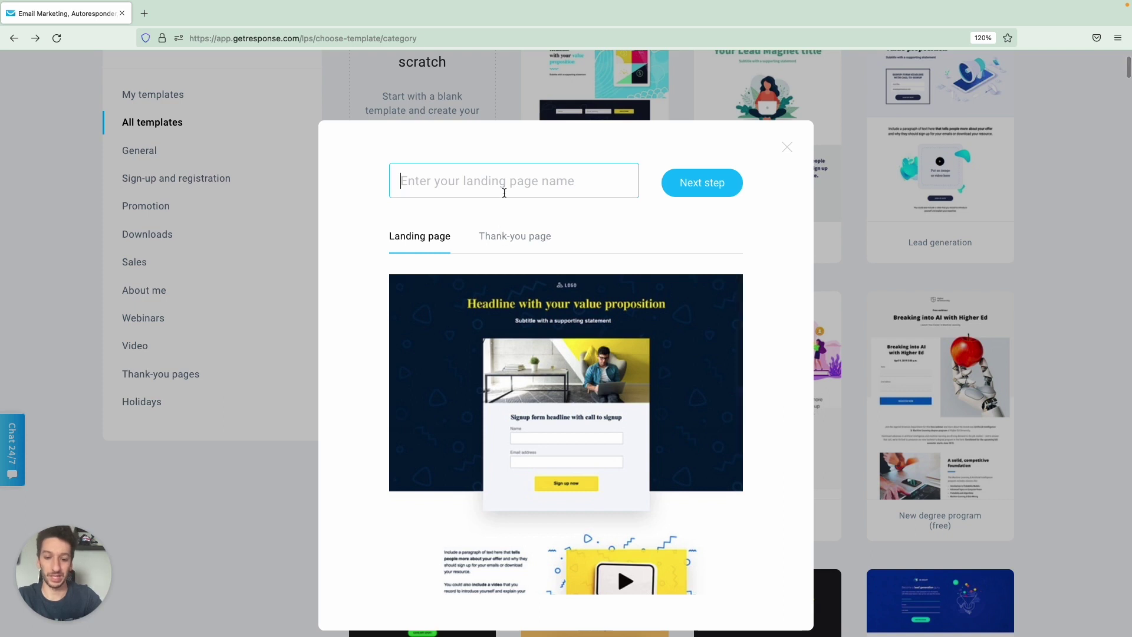
# Name the page 'Guitar masters', preview its thank-you page, and continue to the editor.
pyautogui.write('Guitar masters')
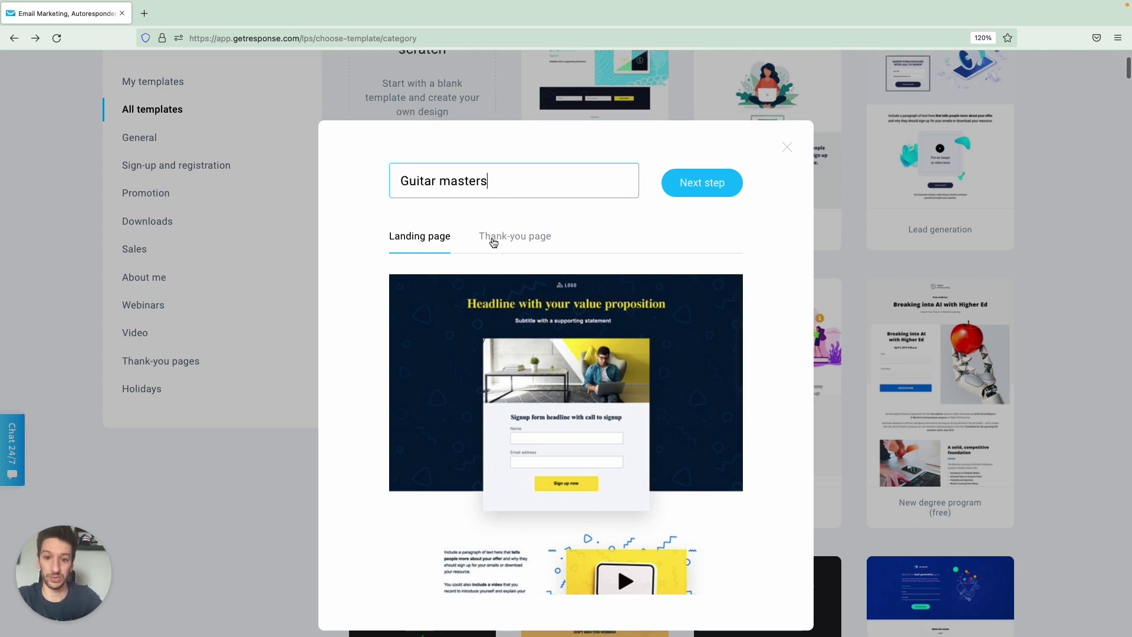
pyautogui.scroll(-3, 489, 335)
pyautogui.scroll(-3, 489, 333)
pyautogui.scroll(3, 488, 331)
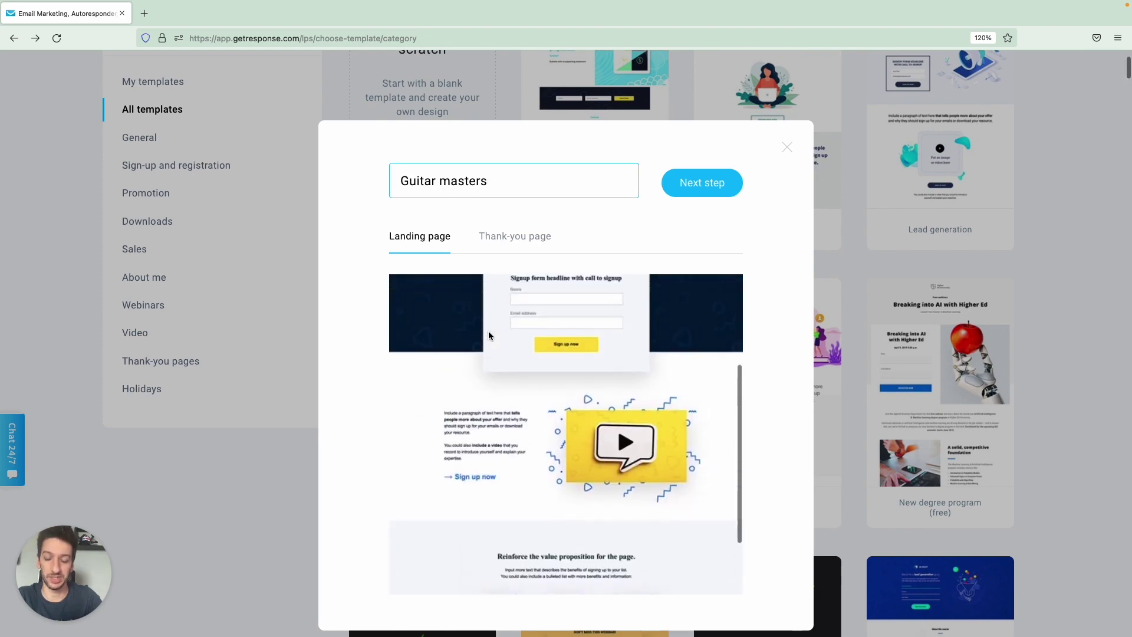
pyautogui.scroll(3, 488, 331)
pyautogui.click(504, 237)
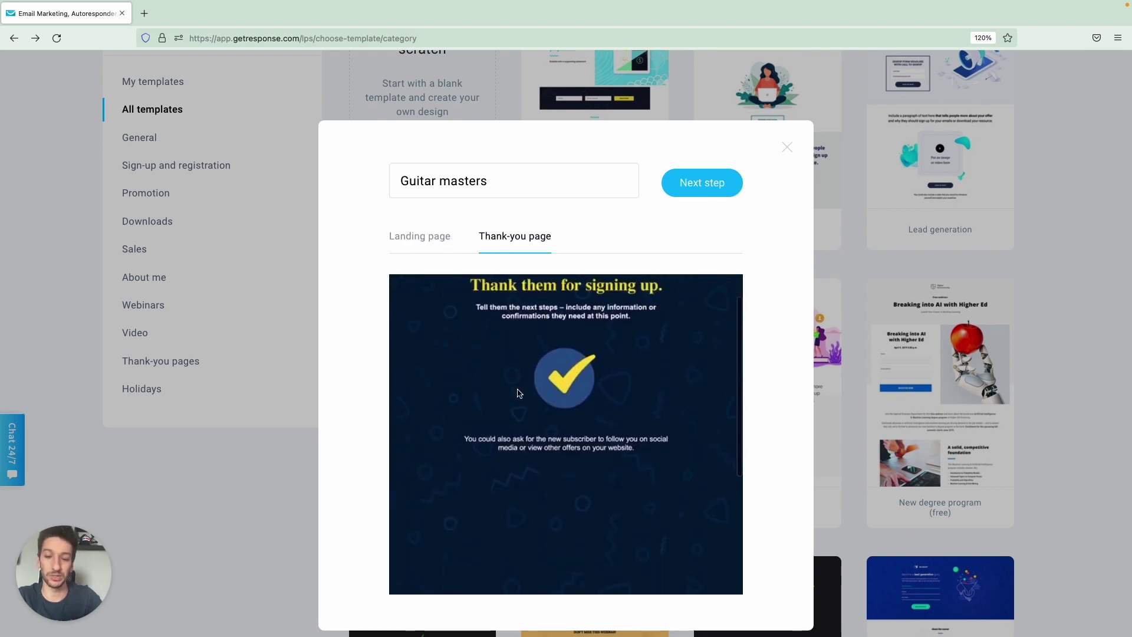
pyautogui.click(422, 241)
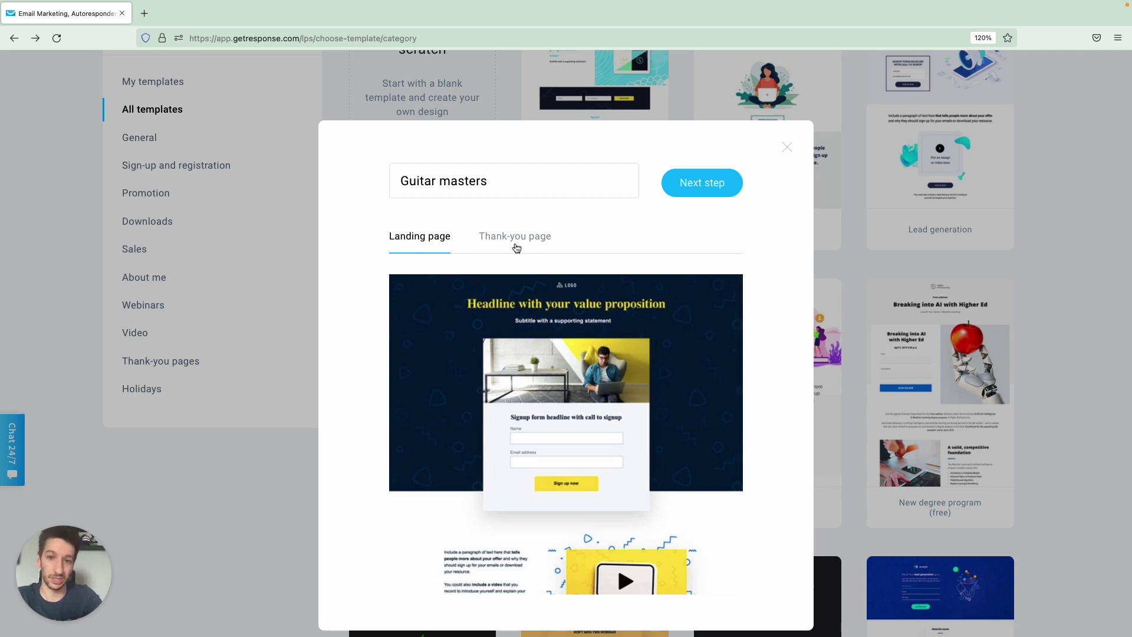
pyautogui.click(701, 188)
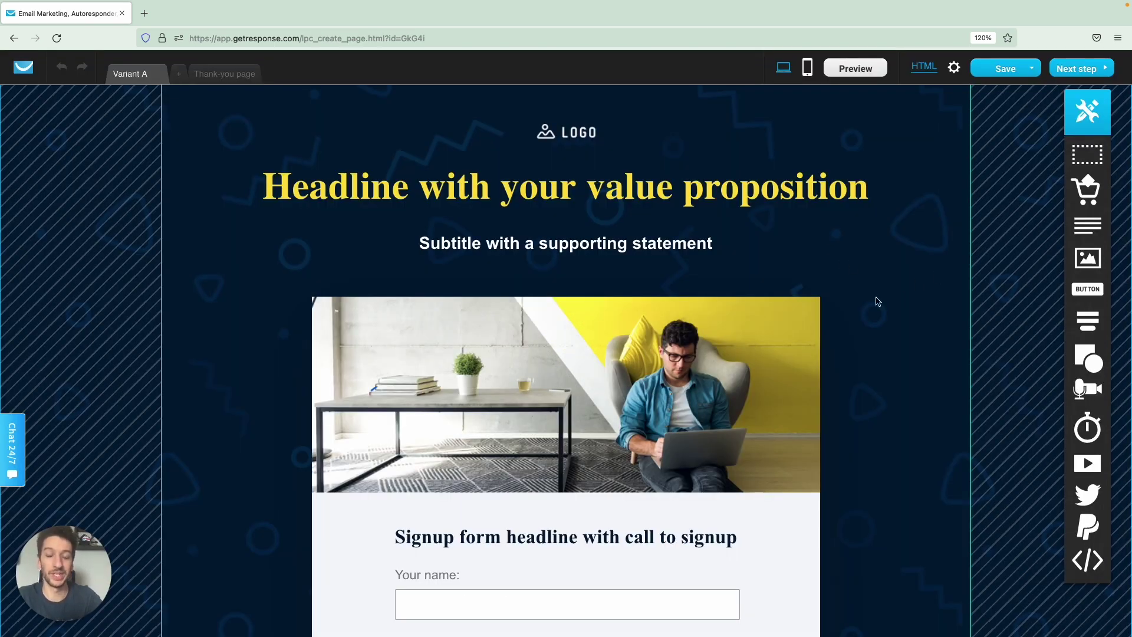
pyautogui.scroll(-1, 703, 306)
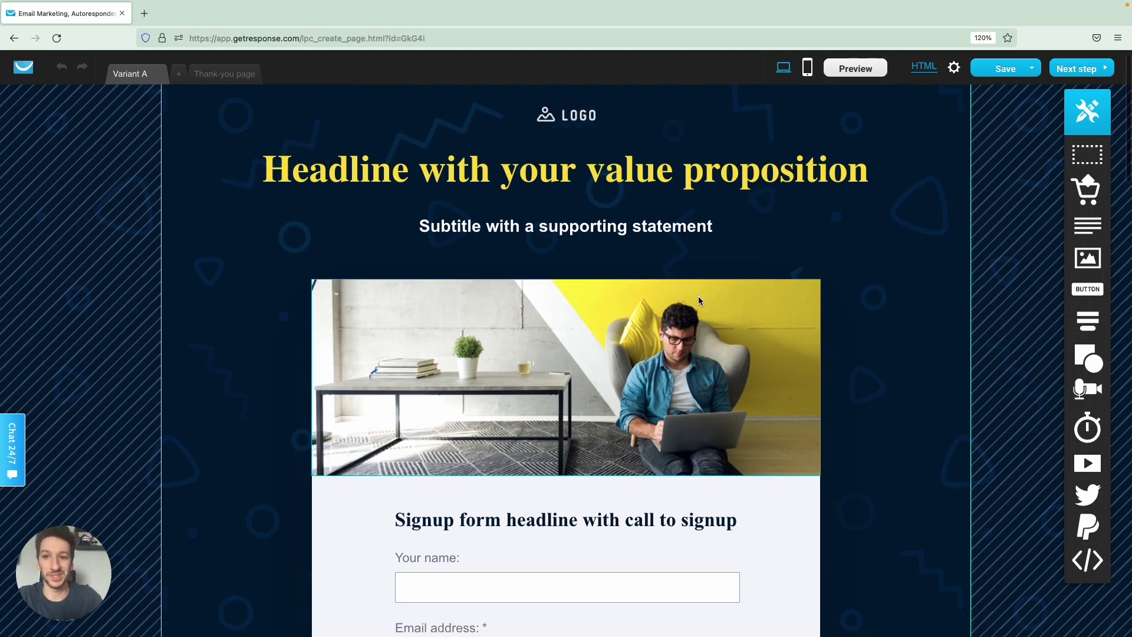
pyautogui.scroll(1, 766, 289)
pyautogui.scroll(-3, 953, 296)
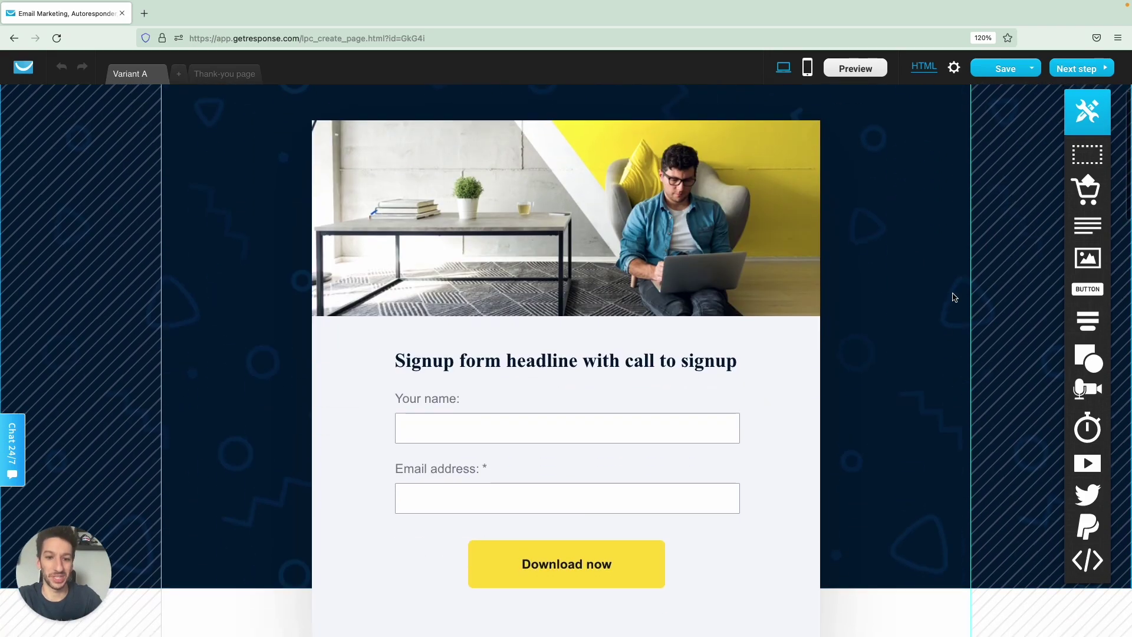
pyautogui.scroll(-8, 954, 296)
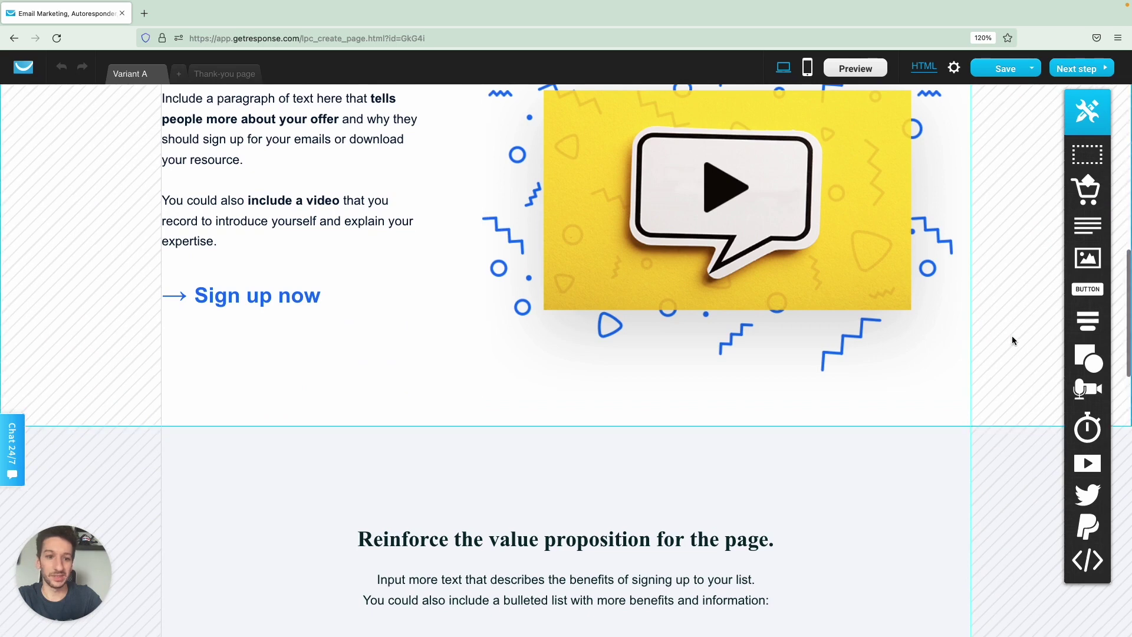
pyautogui.moveTo(1087, 288); pyautogui.dragTo(232, 372)
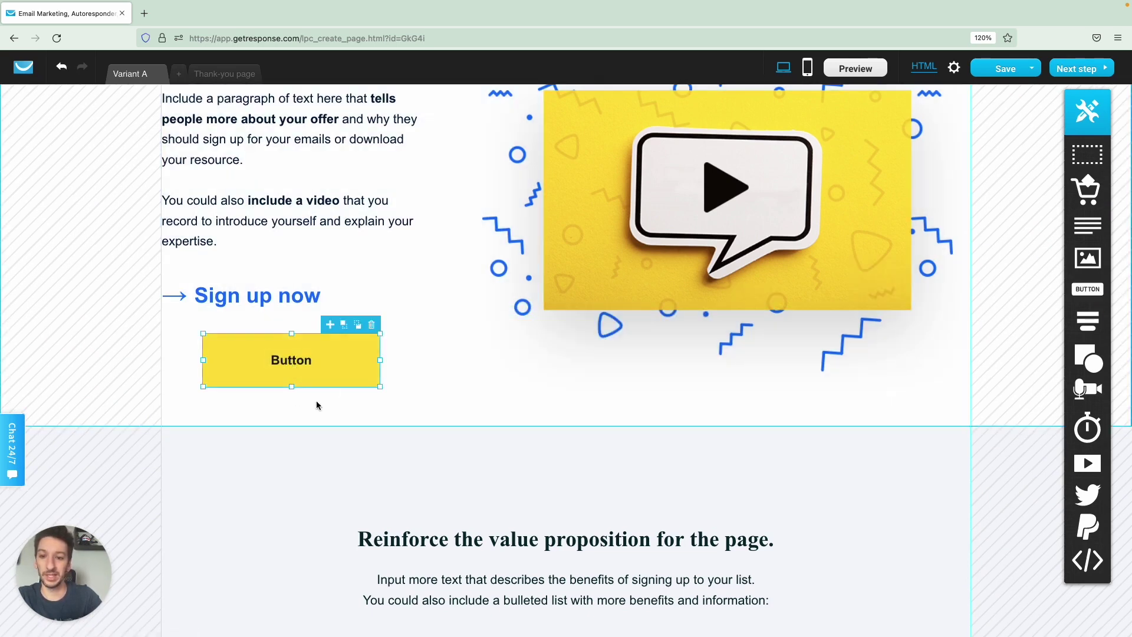
pyautogui.doubleClick(335, 371)
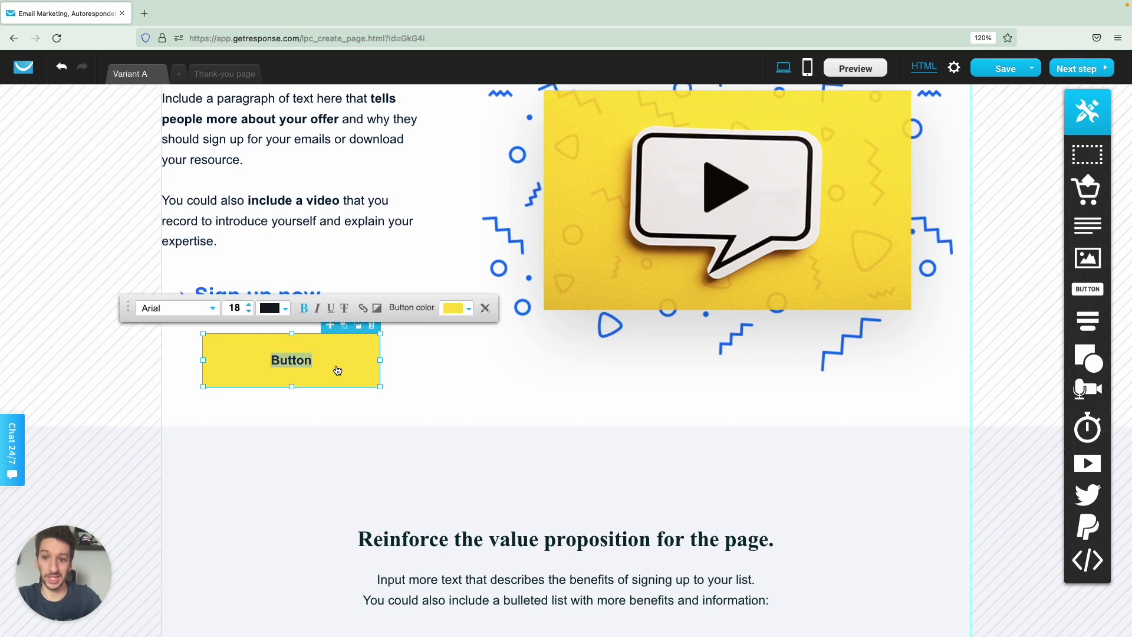
pyautogui.click(462, 315)
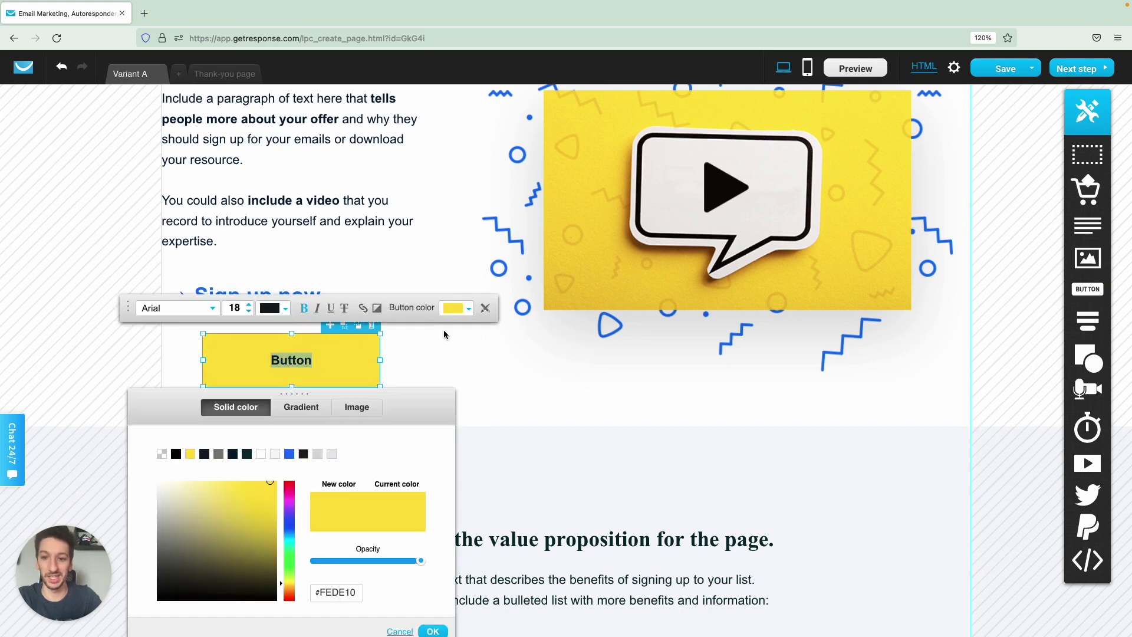
pyautogui.click(288, 454)
pyautogui.click(457, 356)
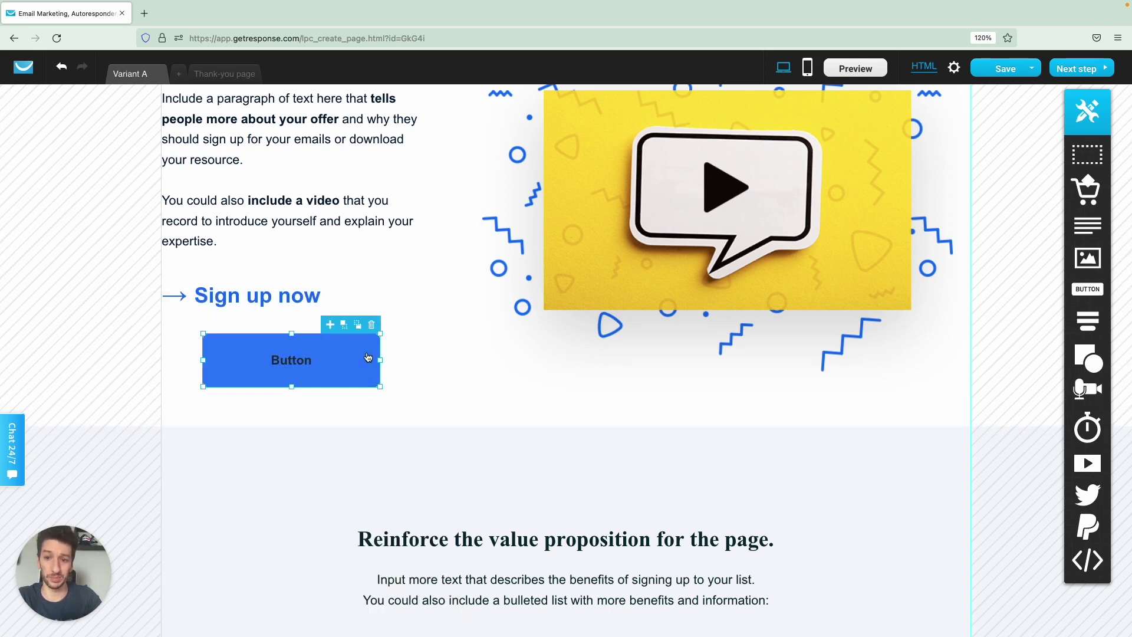
pyautogui.click(375, 326)
pyautogui.scroll(15, 428, 320)
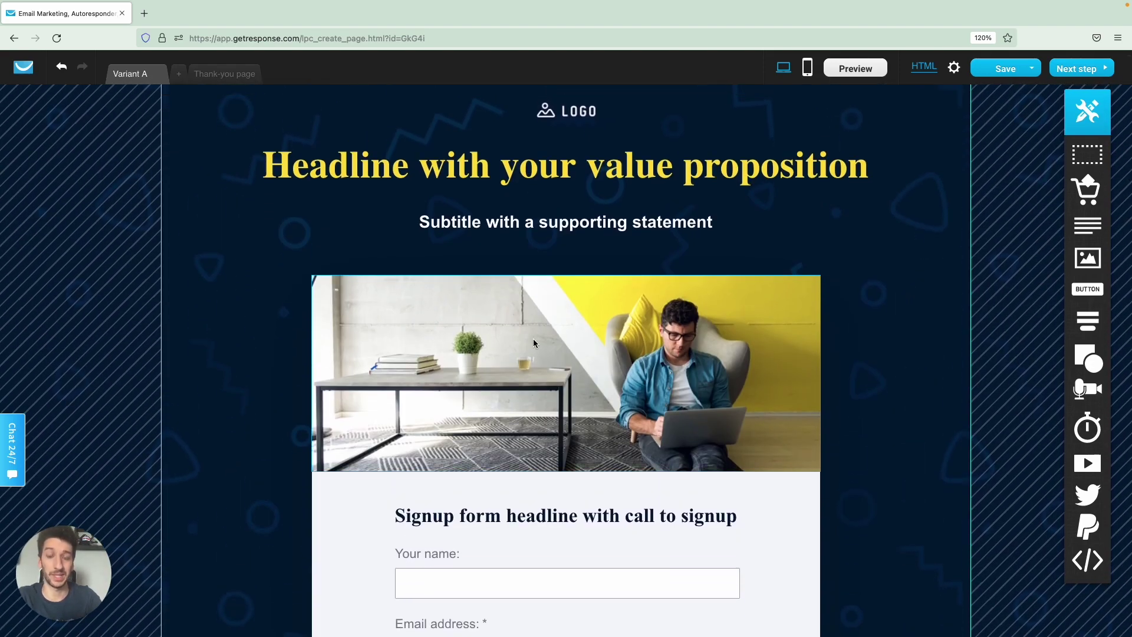
# Select the hero photo of the man with a laptop to show its Edit and Replace toolbar.
pyautogui.scroll(-1, 534, 343)
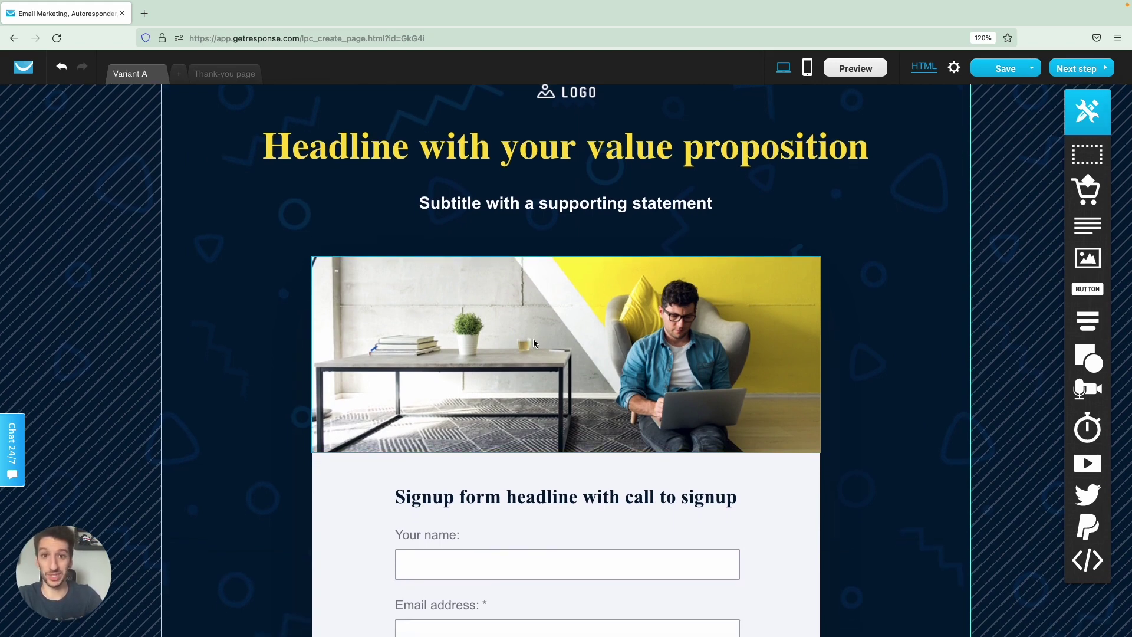
pyautogui.scroll(-1, 588, 345)
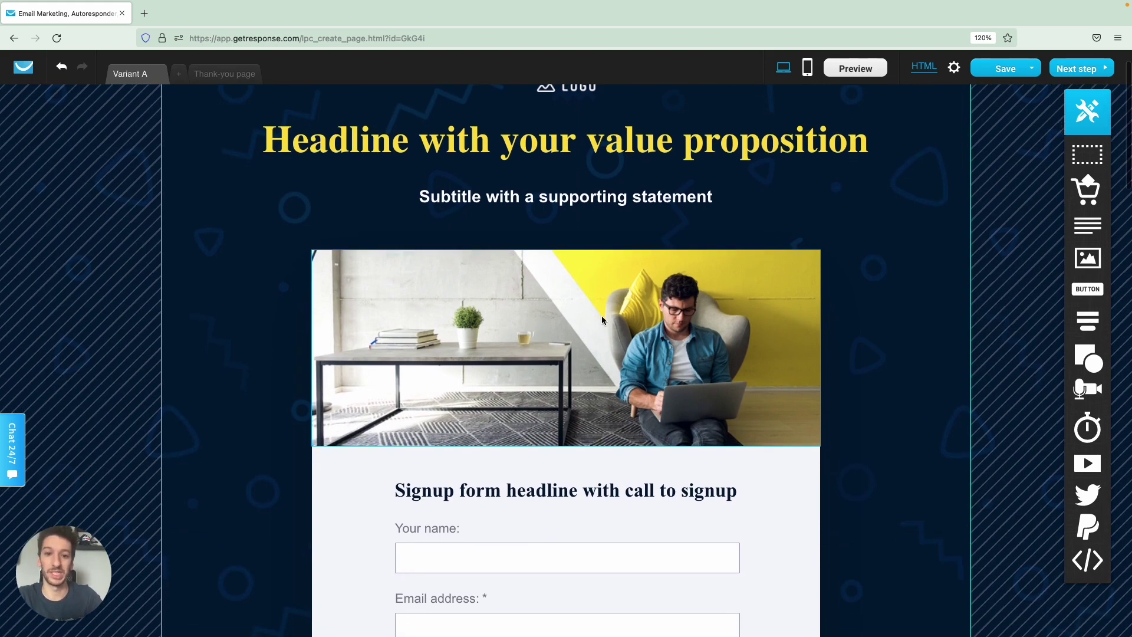
pyautogui.click(602, 319)
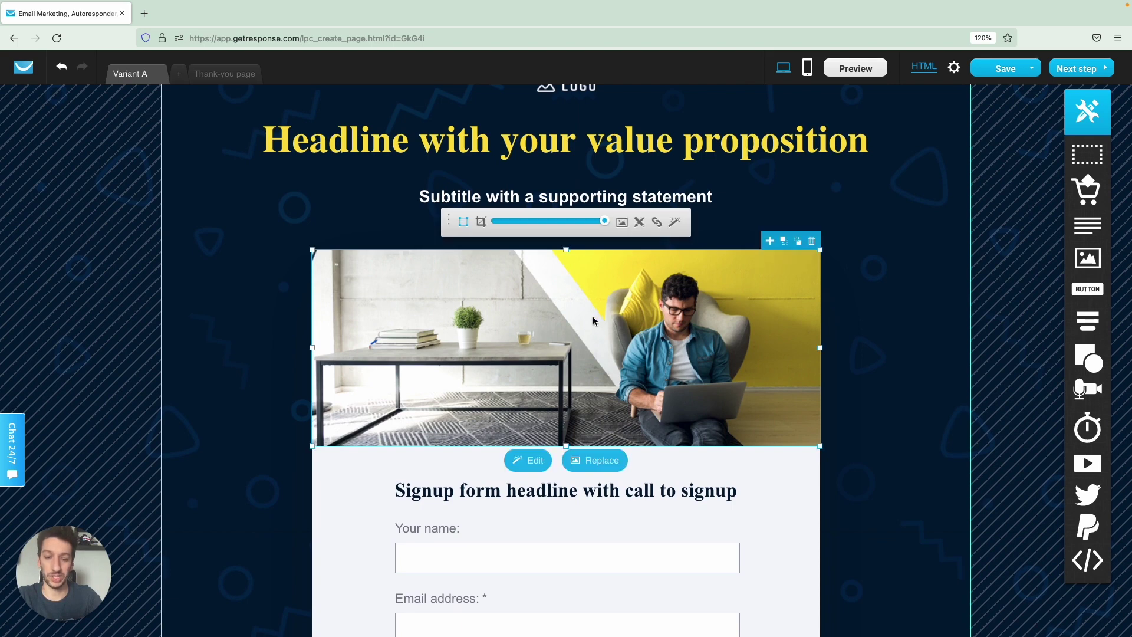
pyautogui.click(880, 343)
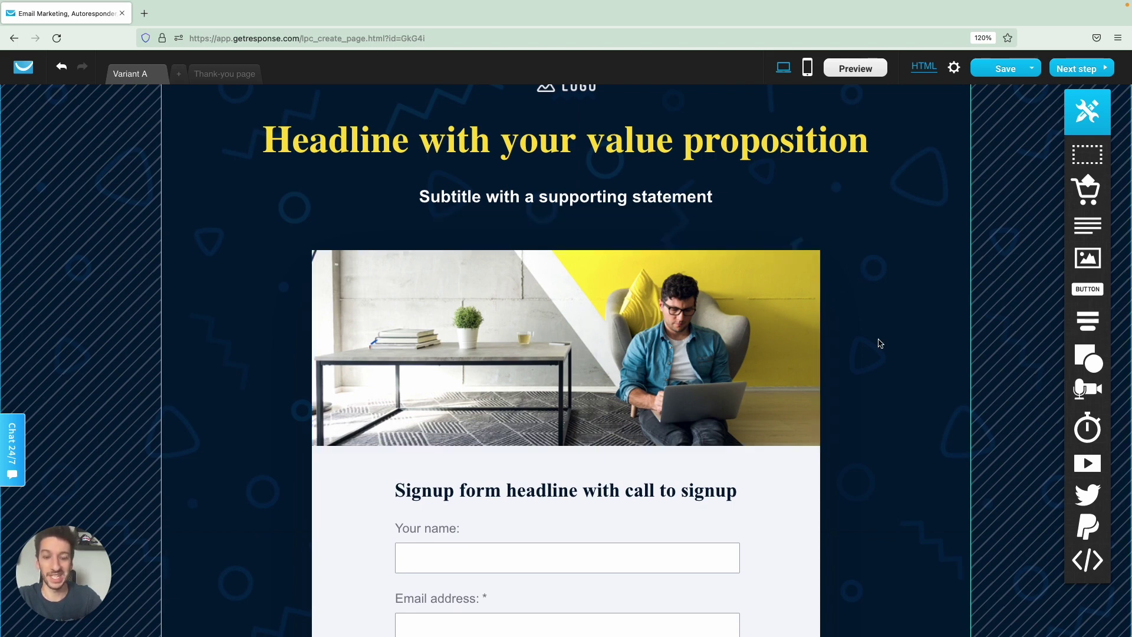
pyautogui.click(601, 336)
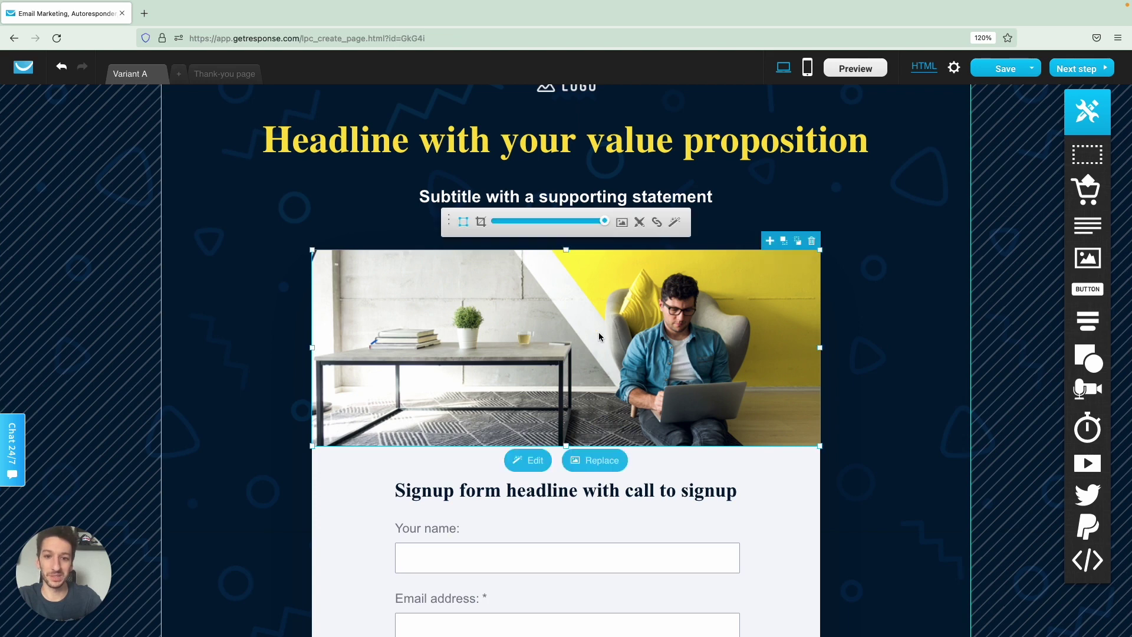
# Search the Free GetResponse images library for 'guitar' to find replacement photos.
pyautogui.click(624, 224)
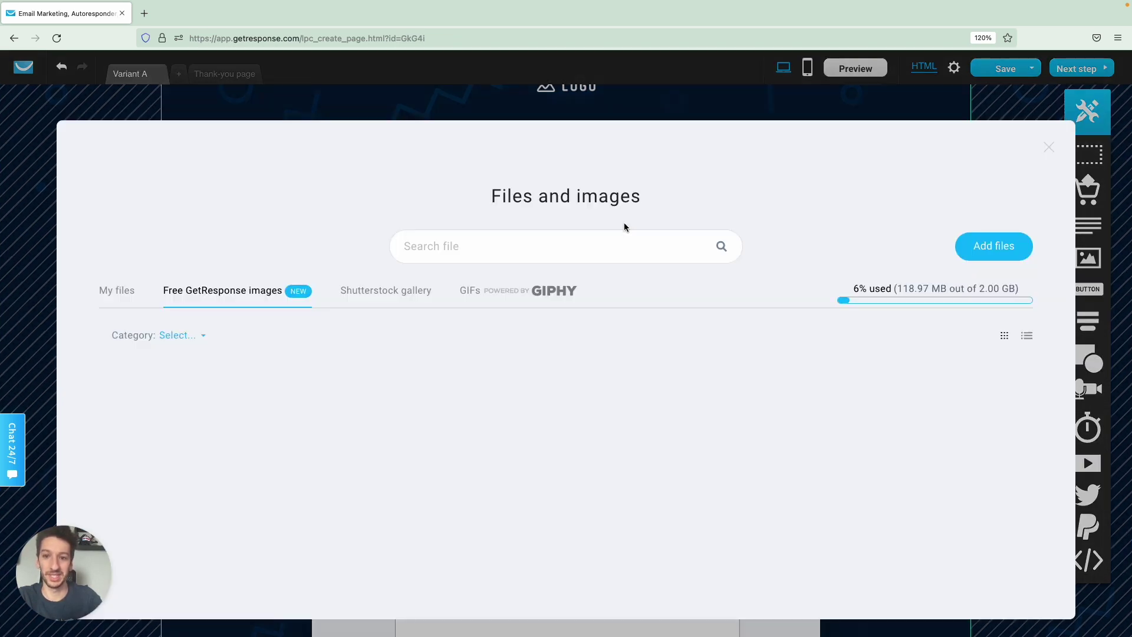
pyautogui.click(564, 245)
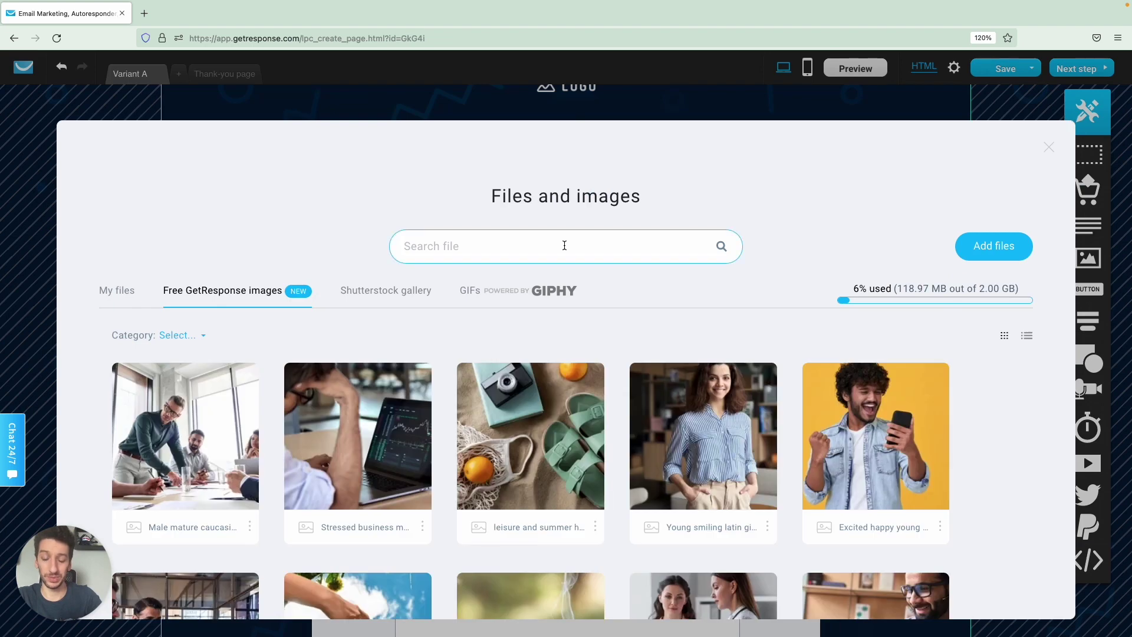
pyautogui.write('guitar')
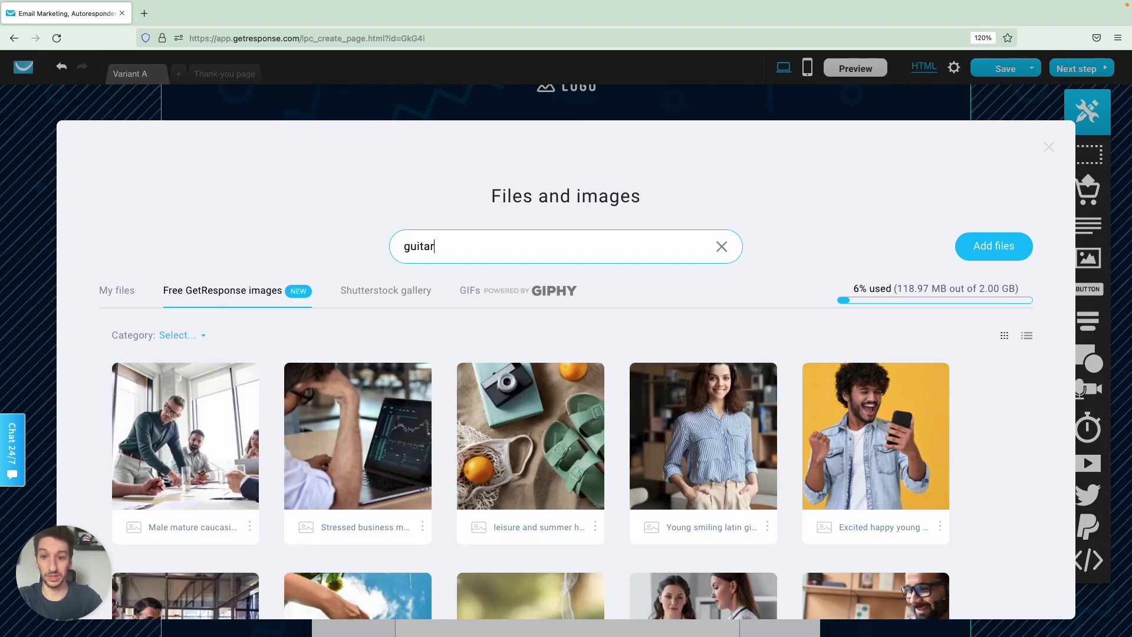
pyautogui.press('Return')
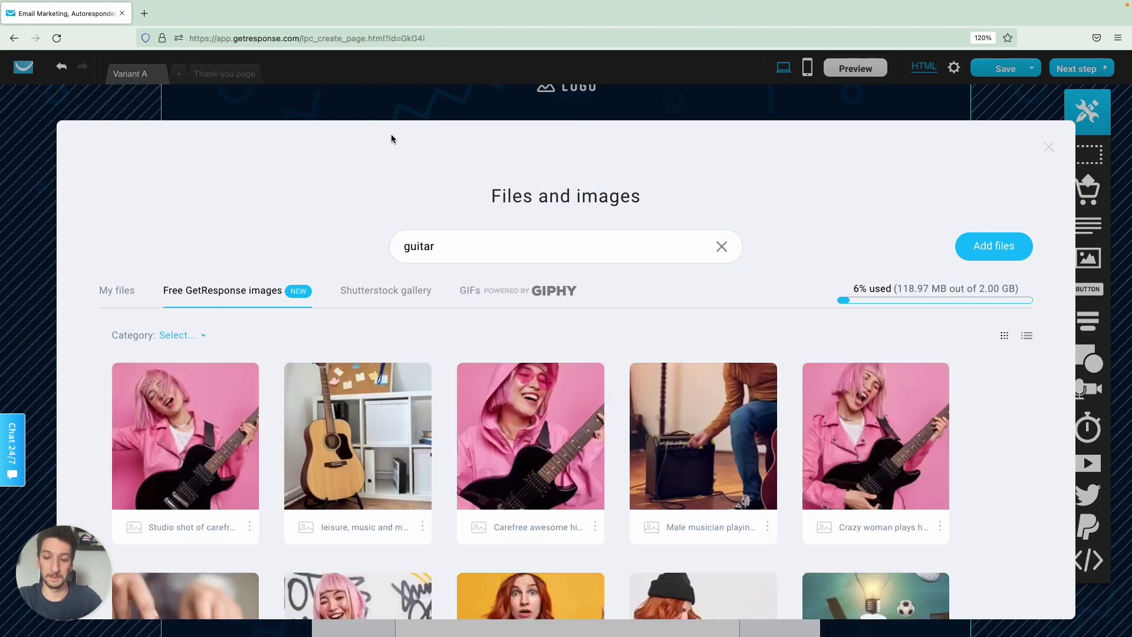
pyautogui.scroll(-5, 384, 169)
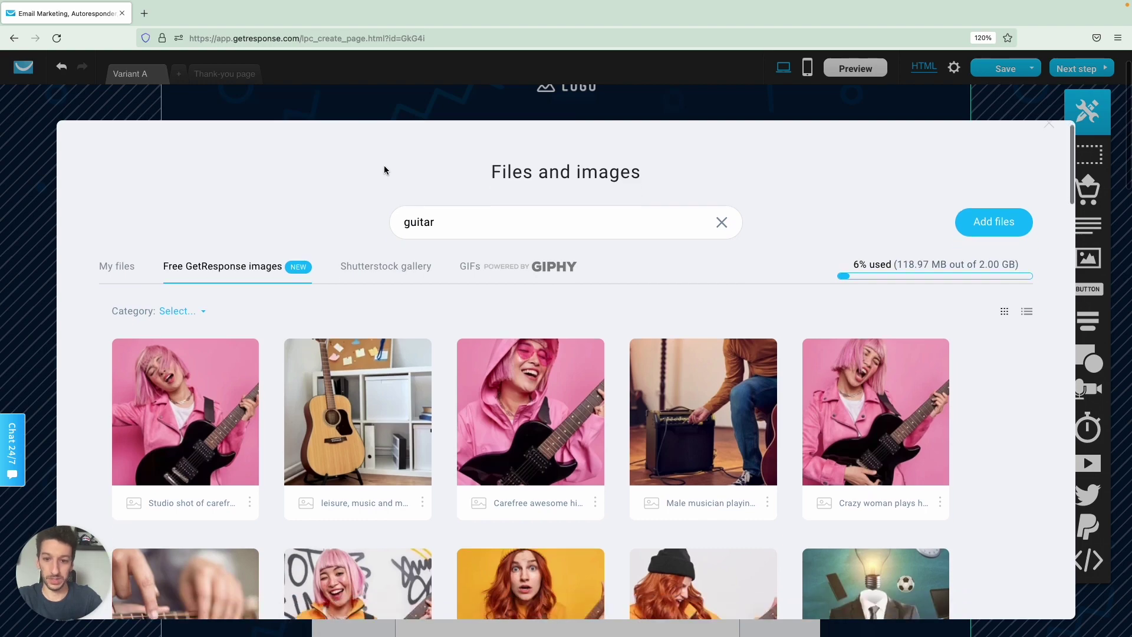
pyautogui.scroll(-10, 386, 262)
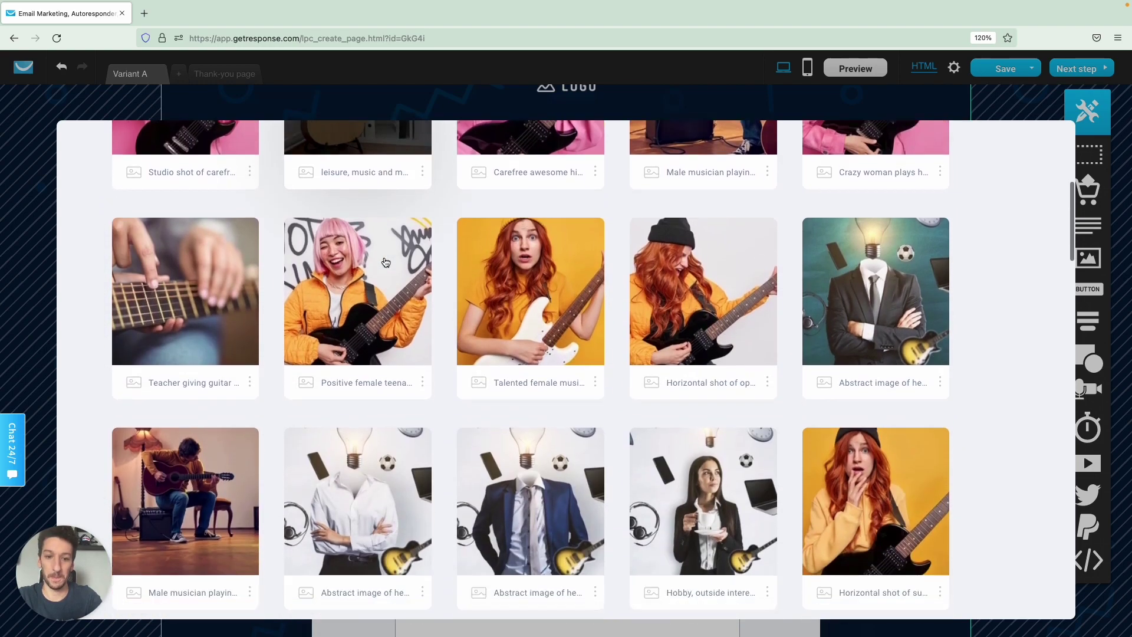
pyautogui.scroll(5, 386, 262)
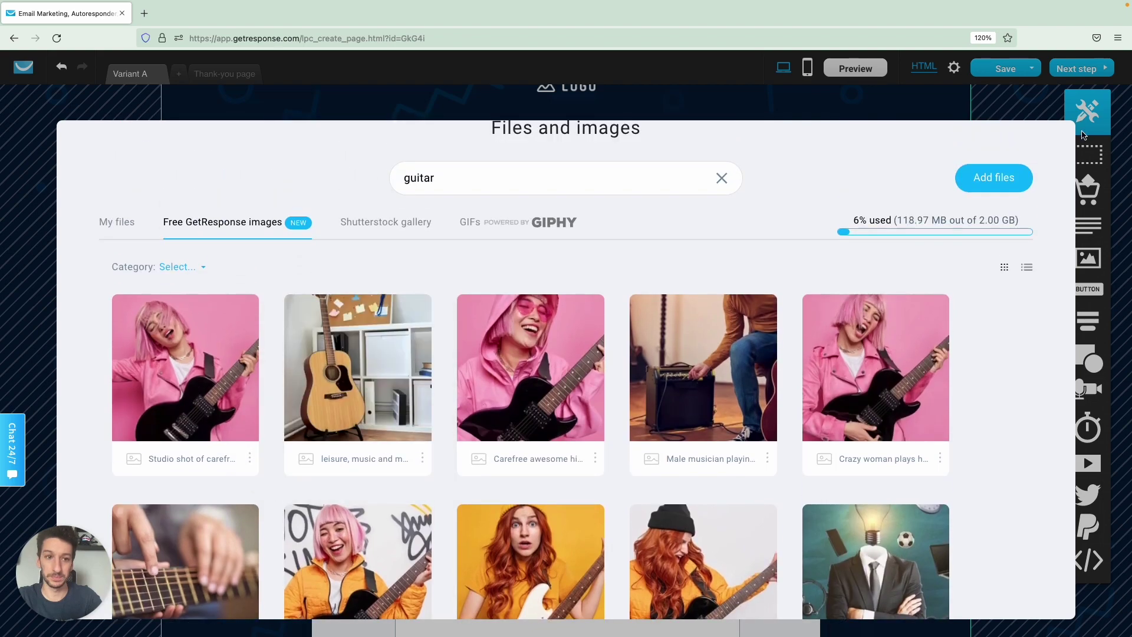
# Swap in the pink-haired woman playing guitar photo and crop it to fill a wider frame.
pyautogui.click(882, 380)
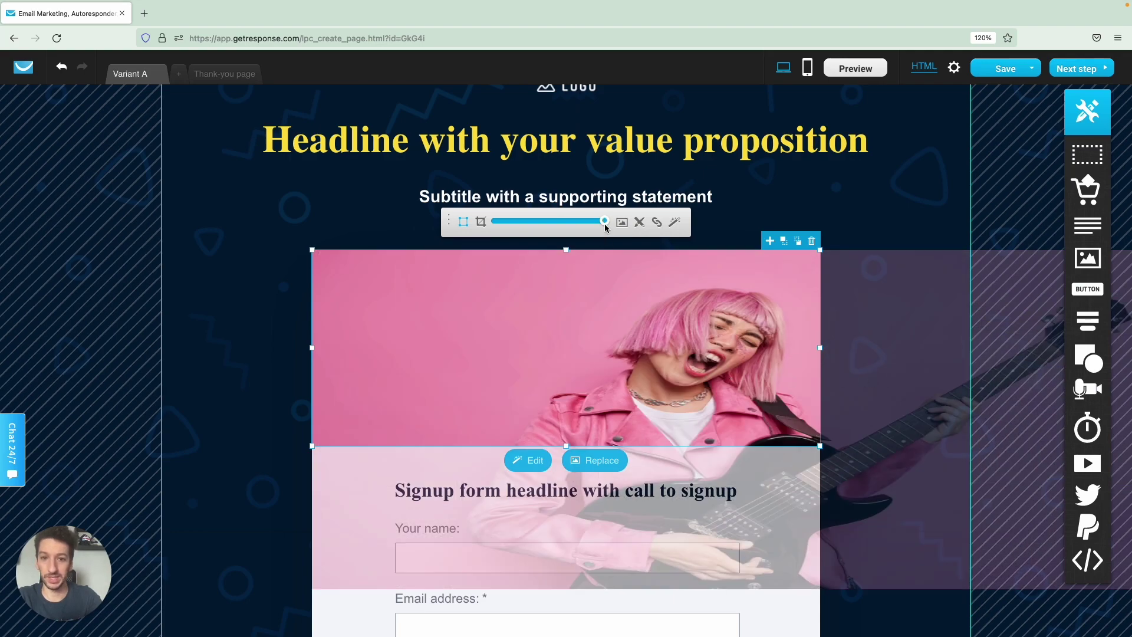
pyautogui.moveTo(606, 227)
pyautogui.mouseDown()
pyautogui.moveTo(582, 228)
pyautogui.moveTo(616, 228)
pyautogui.mouseUp()
pyautogui.moveTo(652, 334); pyautogui.dragTo(469, 321)
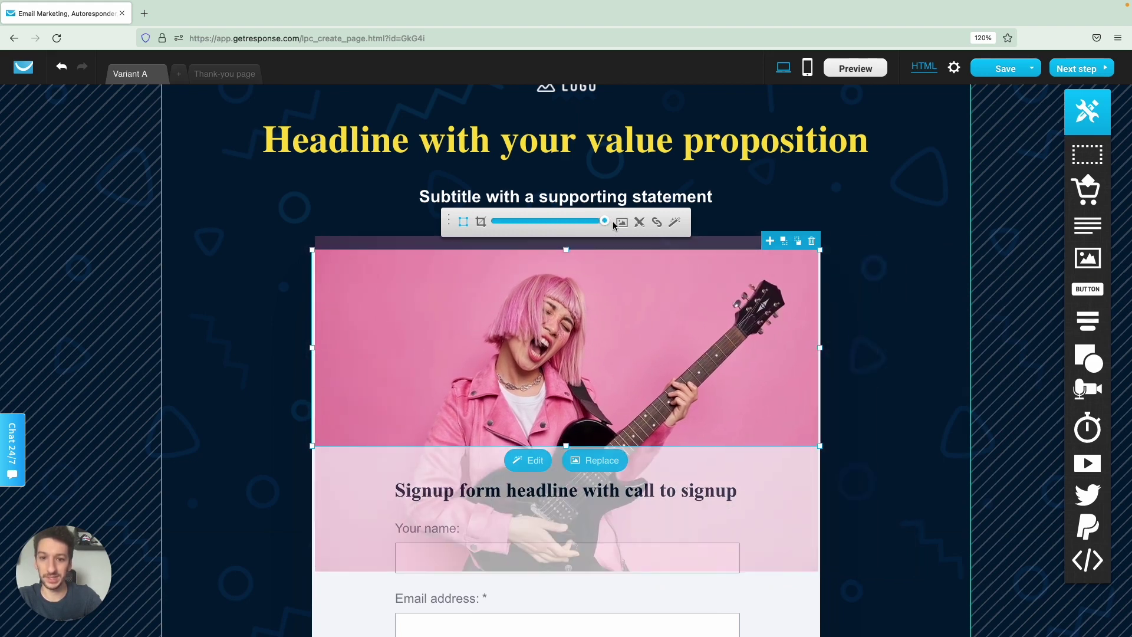
pyautogui.moveTo(583, 297); pyautogui.dragTo(582, 296)
pyautogui.moveTo(312, 348); pyautogui.dragTo(299, 347)
pyautogui.moveTo(602, 221); pyautogui.dragTo(575, 222)
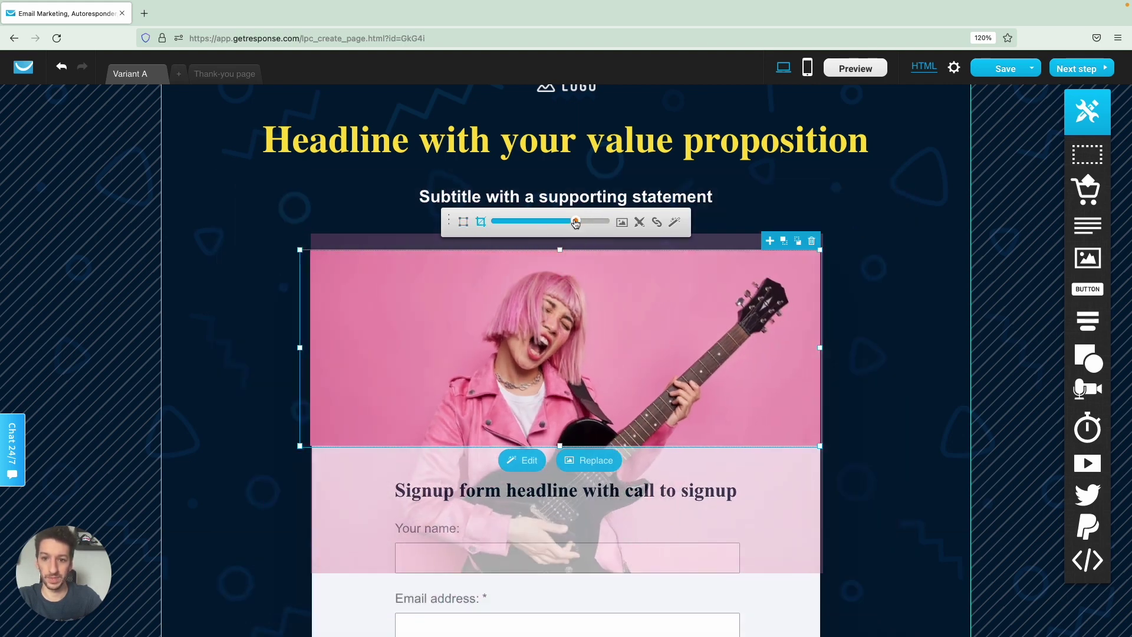
pyautogui.click(877, 334)
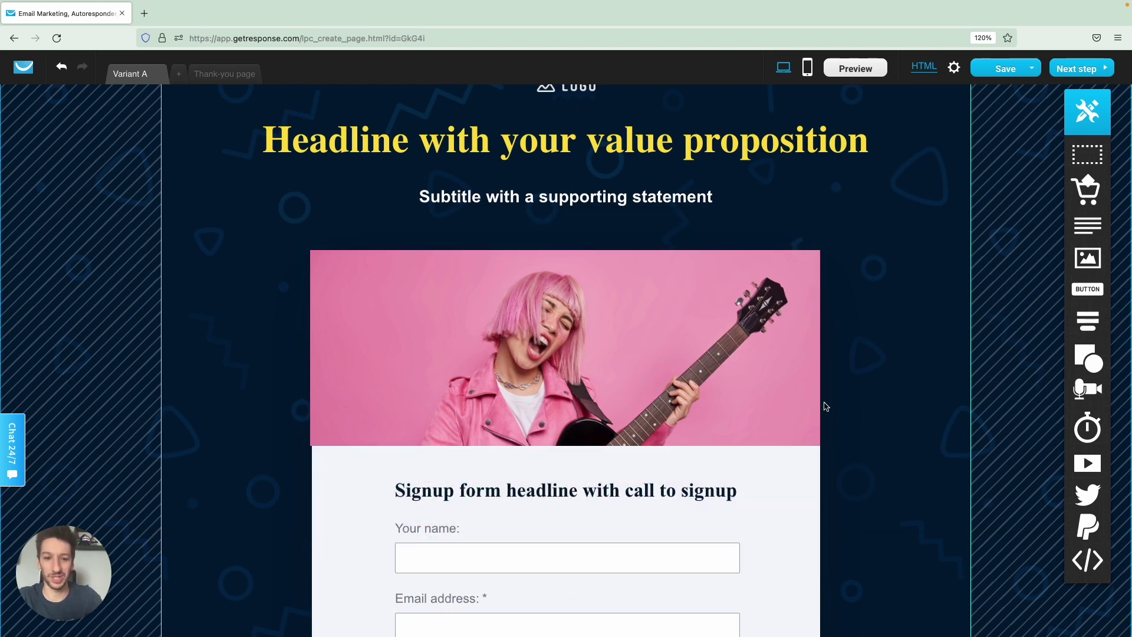
# Fine-tune the guitar image's size from its lower-left corner and check the result.
pyautogui.click(721, 394)
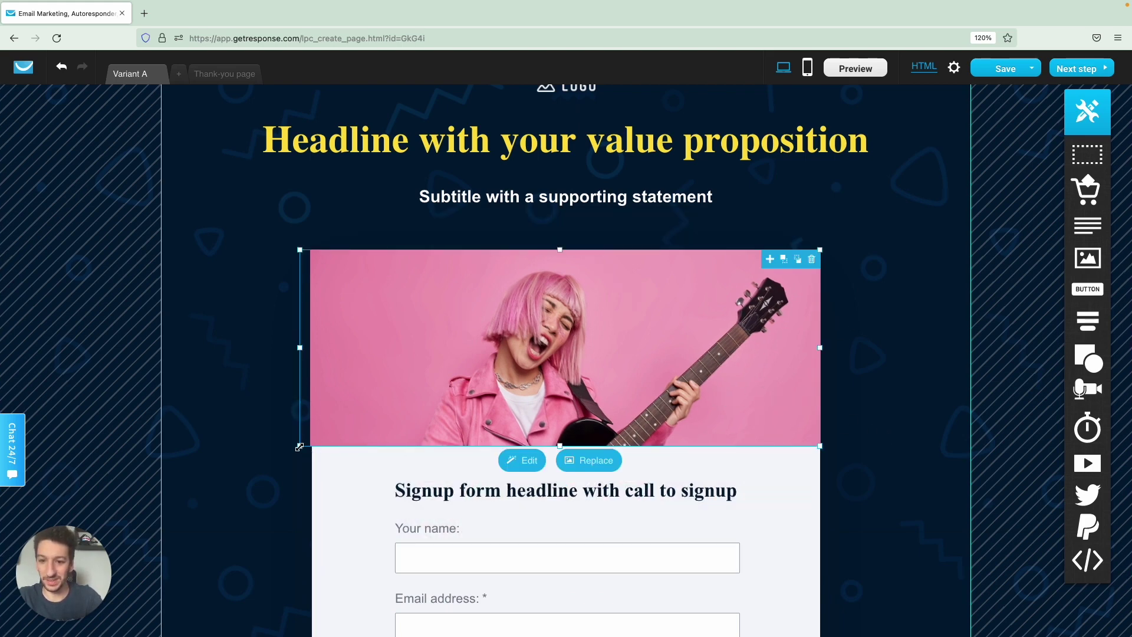
pyautogui.moveTo(299, 447); pyautogui.dragTo(301, 447)
pyautogui.click(260, 498)
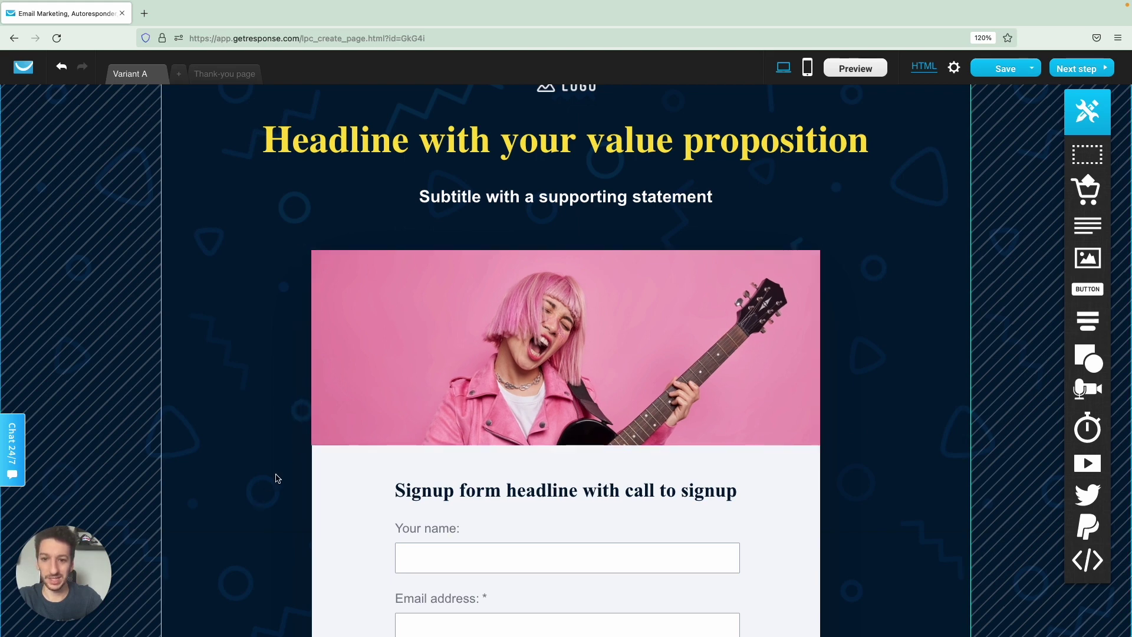
pyautogui.click(329, 420)
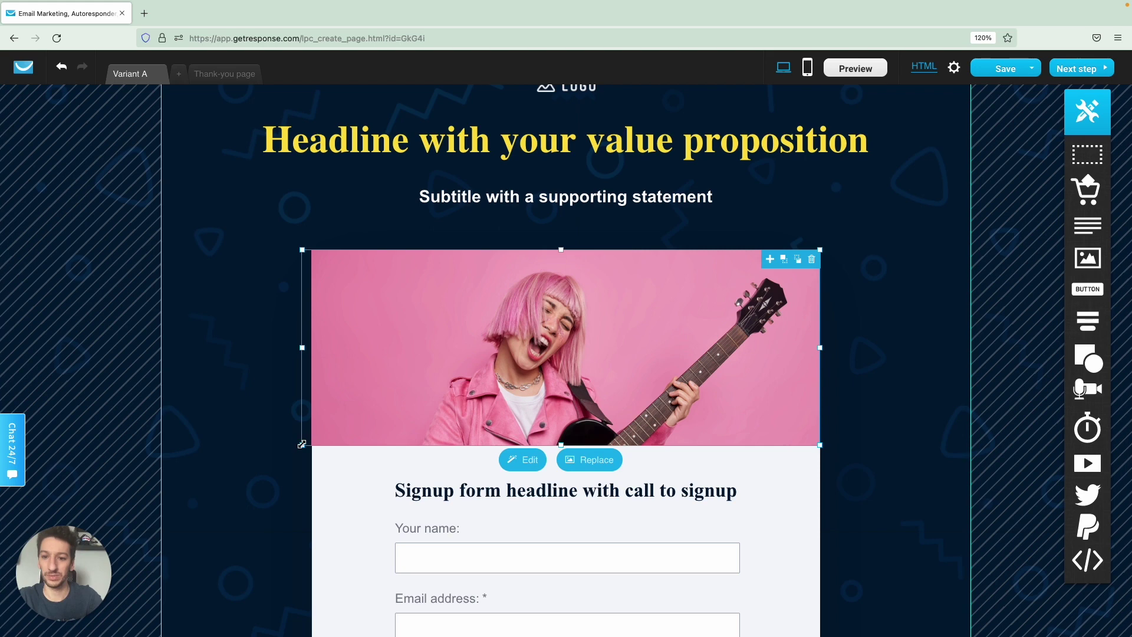
pyautogui.moveTo(302, 444); pyautogui.dragTo(301, 445)
pyautogui.click(283, 470)
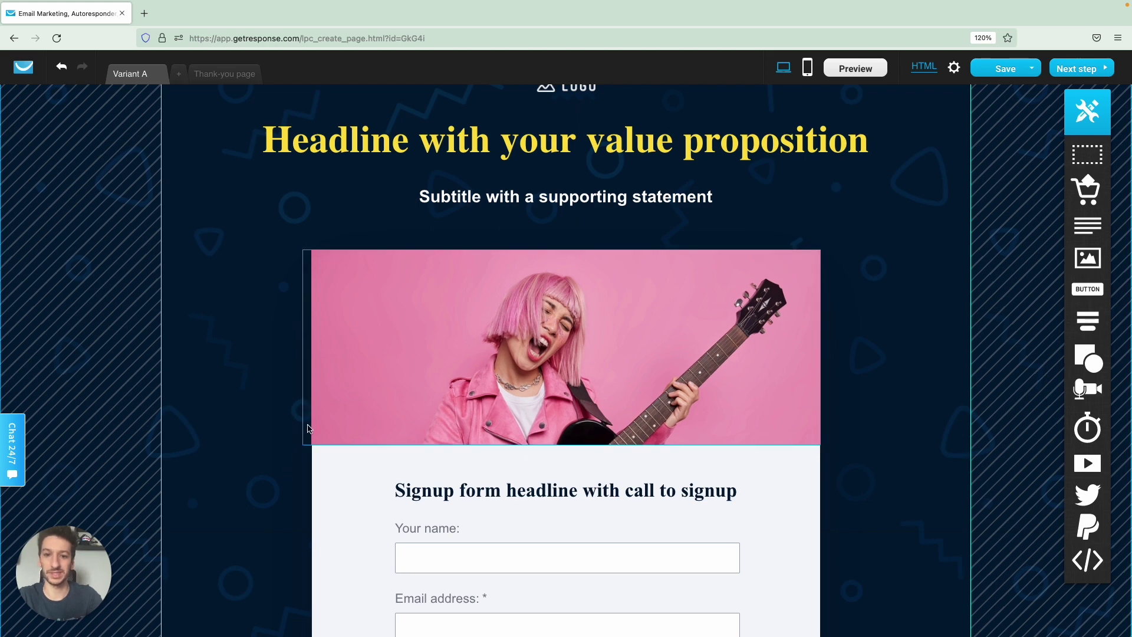
pyautogui.scroll(2, 270, 442)
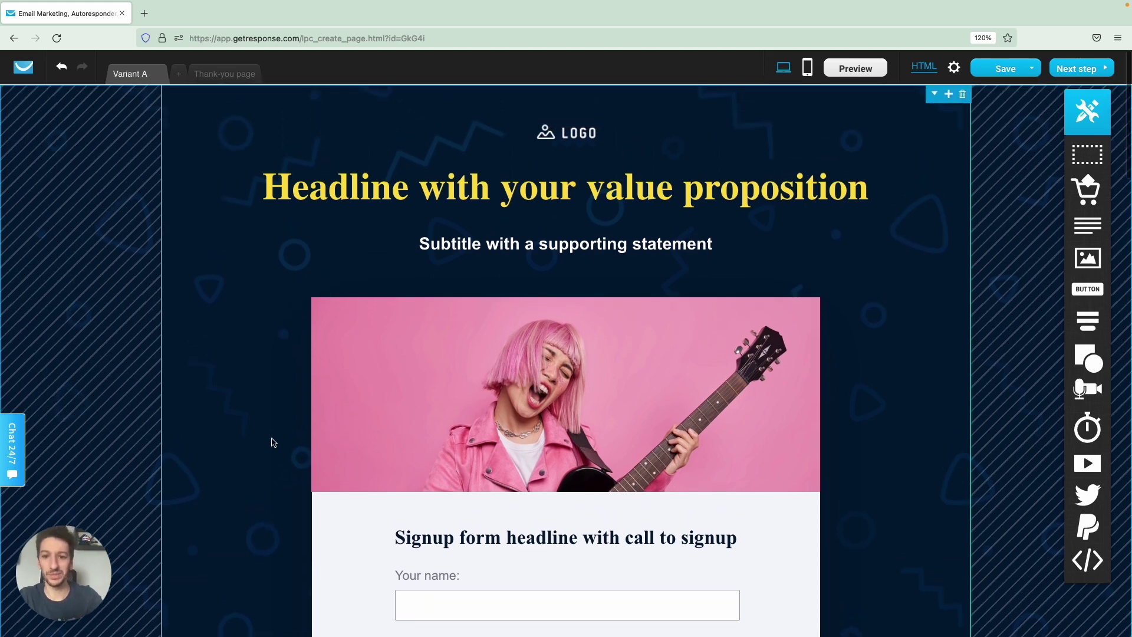
# Recolour the headline text from yellow to pink #F574F9.
pyautogui.click(405, 189)
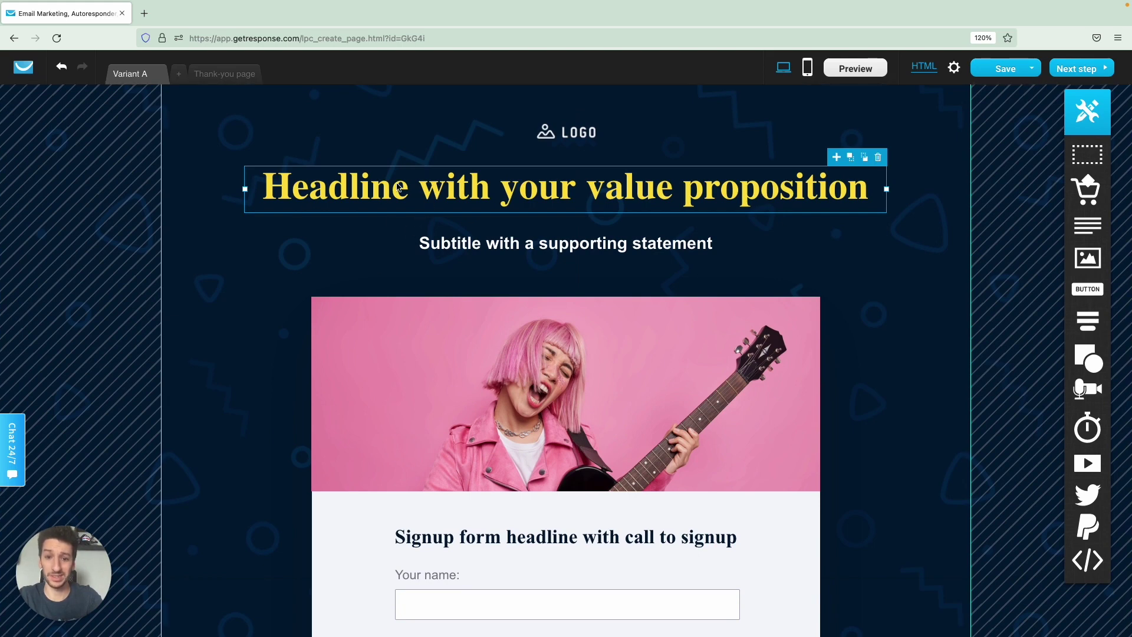
pyautogui.doubleClick(400, 187)
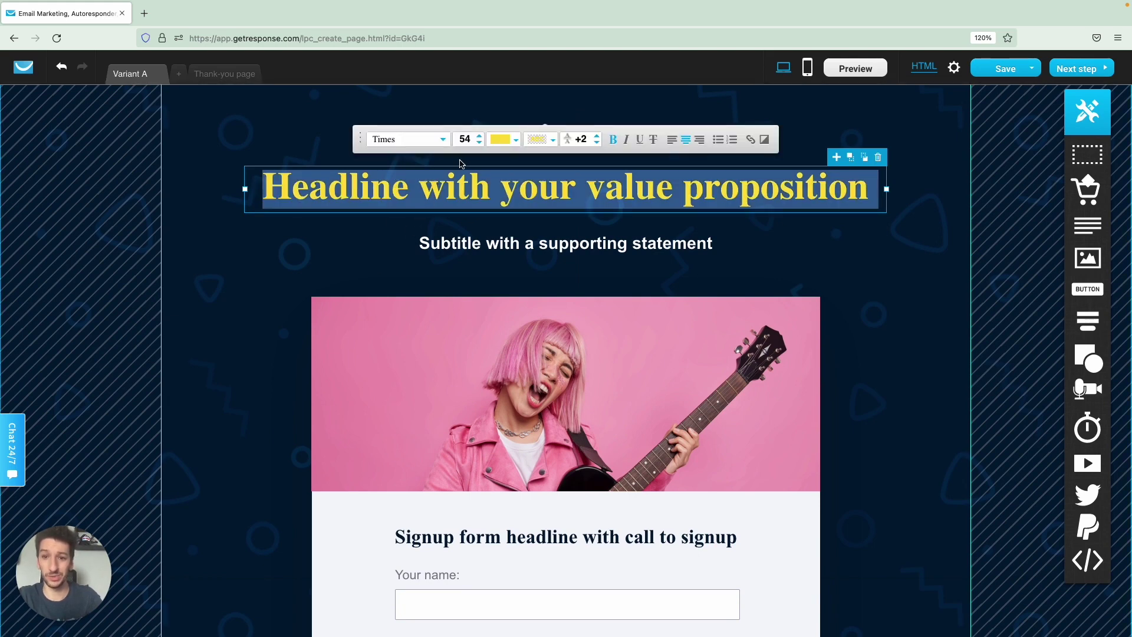
pyautogui.click(501, 139)
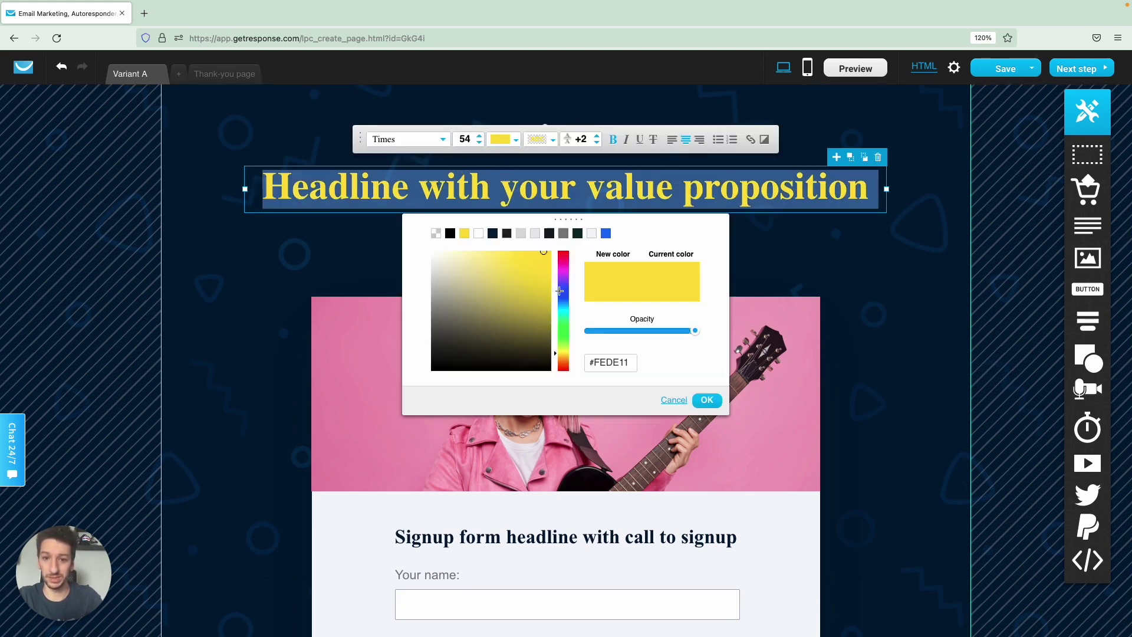
pyautogui.moveTo(560, 284)
pyautogui.mouseDown()
pyautogui.moveTo(563, 271)
pyautogui.moveTo(536, 260)
pyautogui.moveTo(480, 257)
pyautogui.moveTo(492, 253)
pyautogui.mouseUp()
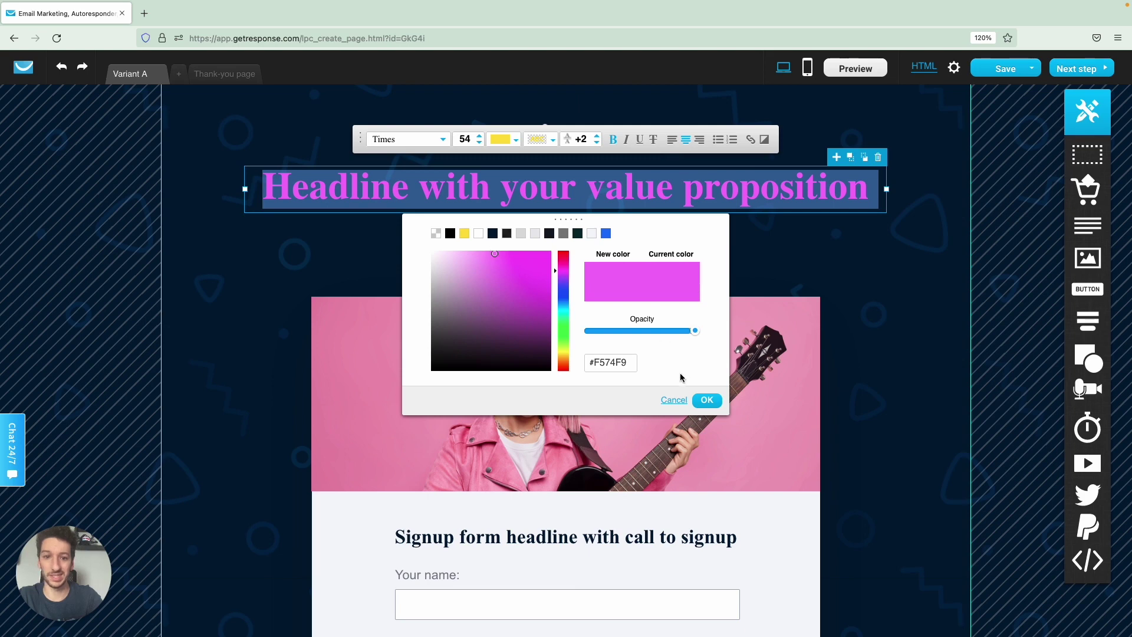
pyautogui.doubleClick(627, 365)
pyautogui.click(719, 406)
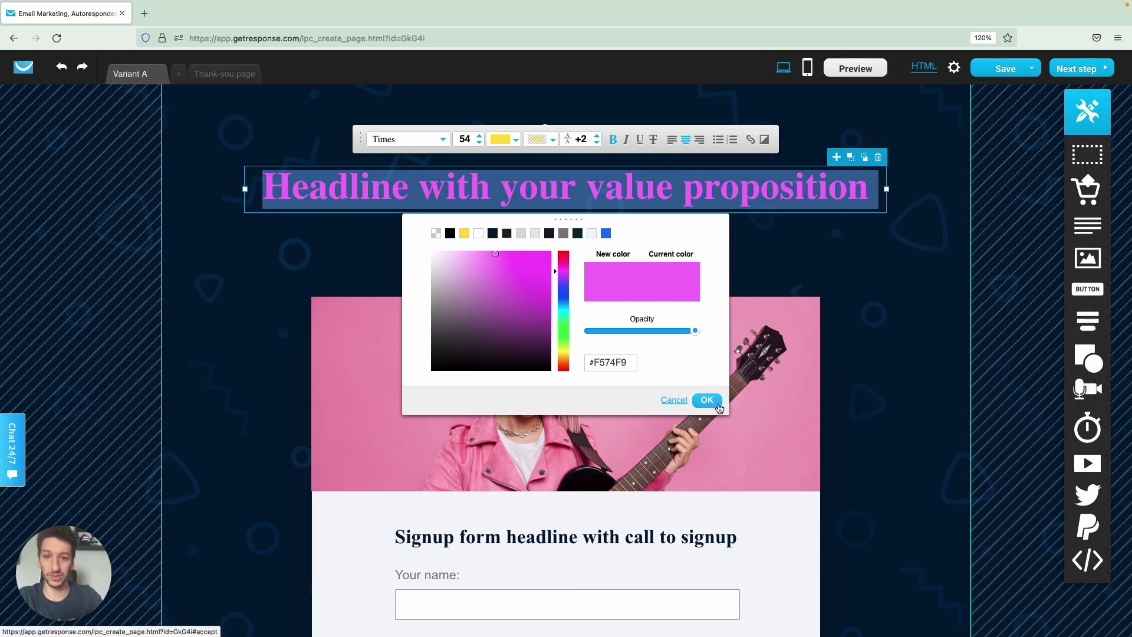
pyautogui.click(707, 400)
pyautogui.click(780, 258)
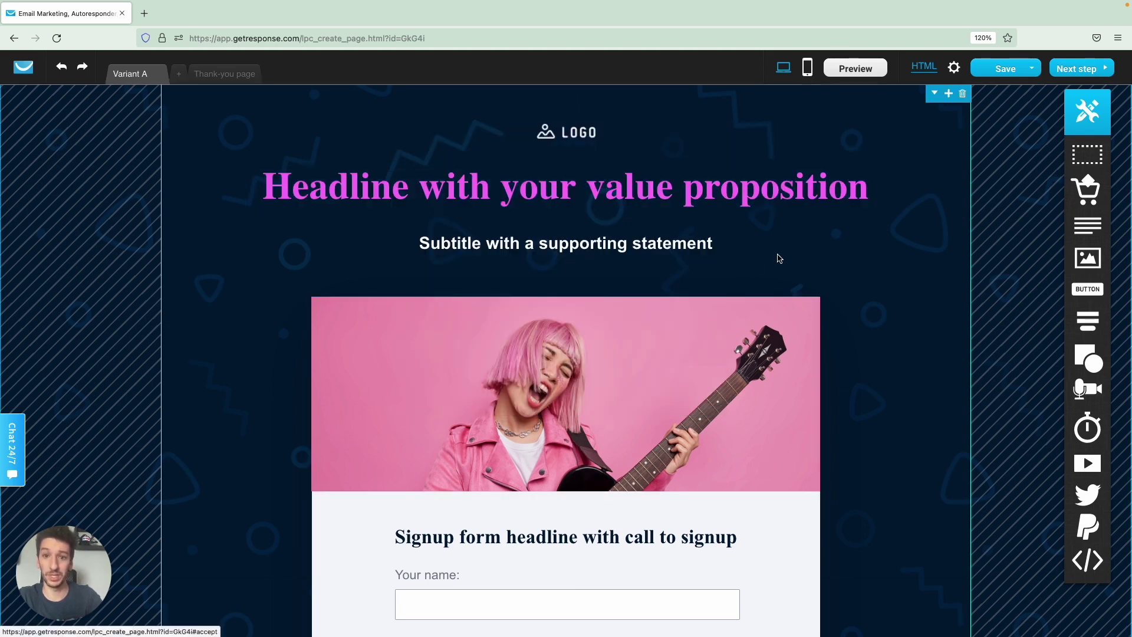
pyautogui.scroll(-5, 737, 330)
# Set the Download now button's fill colour to magenta by pasting its hex code.
pyautogui.click(629, 495)
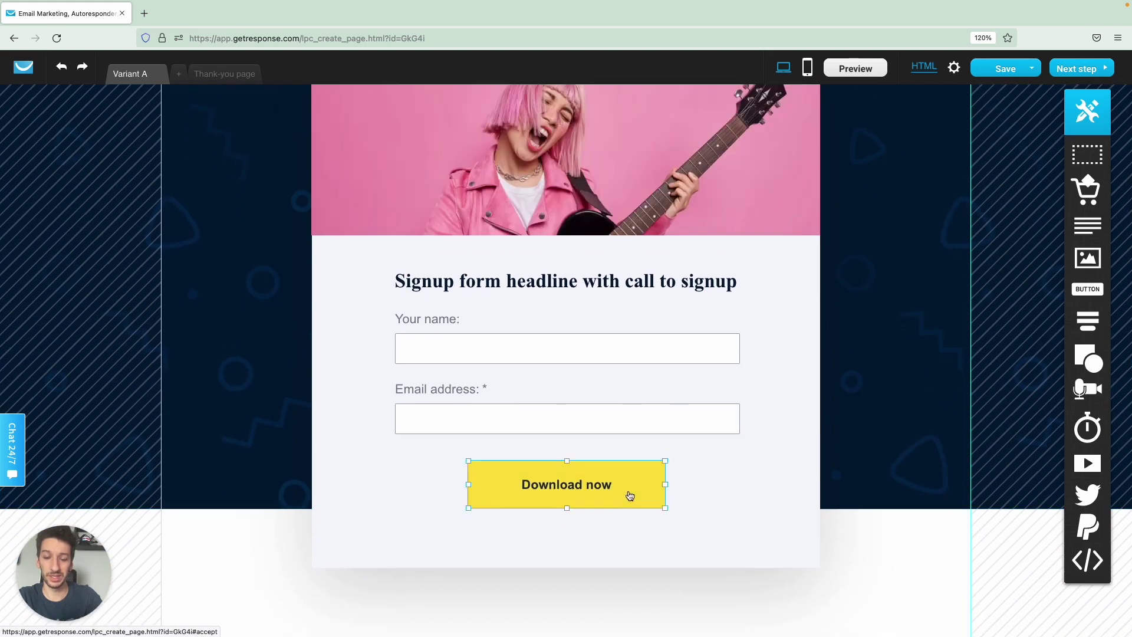
pyautogui.doubleClick(629, 496)
pyautogui.click(726, 435)
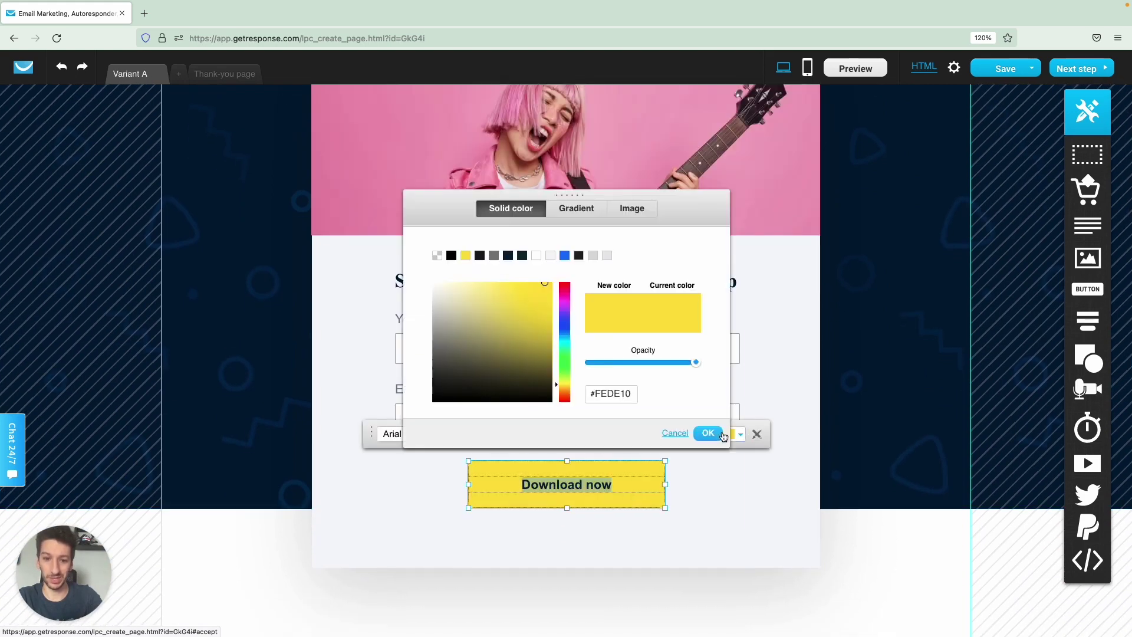
pyautogui.doubleClick(614, 393)
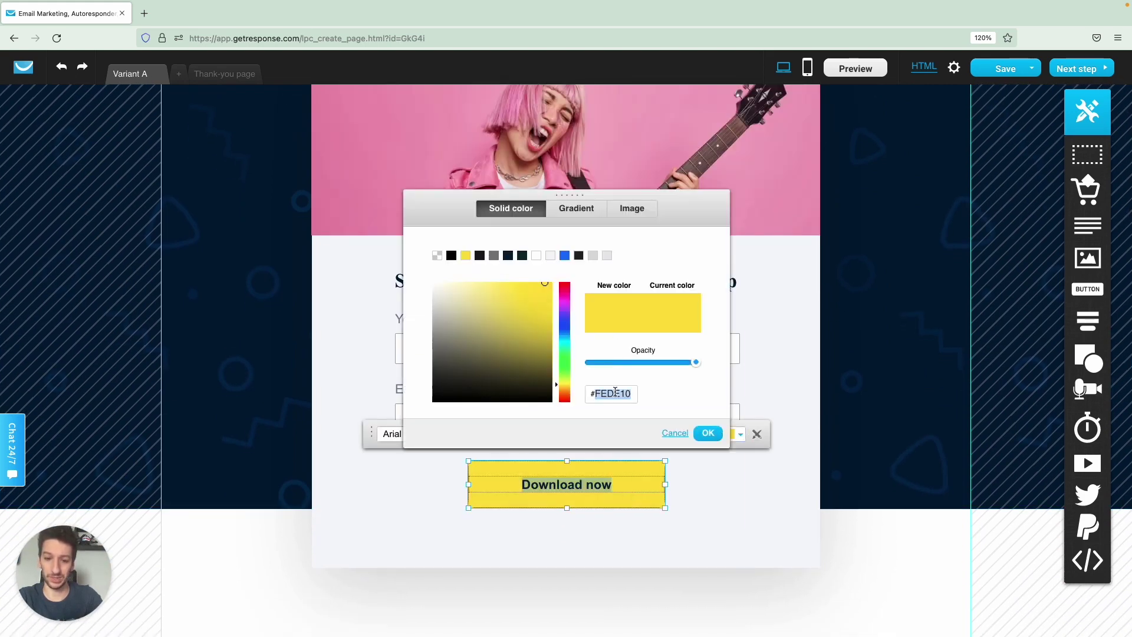
pyautogui.hotkey('ctrl', 'v')
pyautogui.click(707, 433)
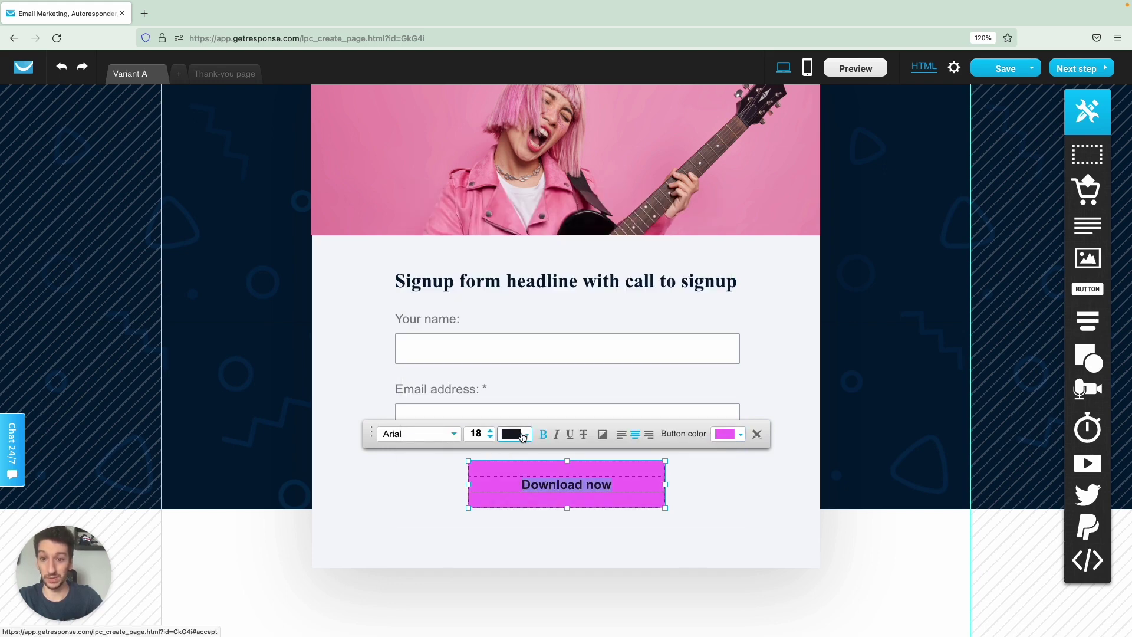
# Make the button text white and relabel it 'Sign up'.
pyautogui.click(521, 435)
pyautogui.moveTo(443, 297); pyautogui.dragTo(430, 280)
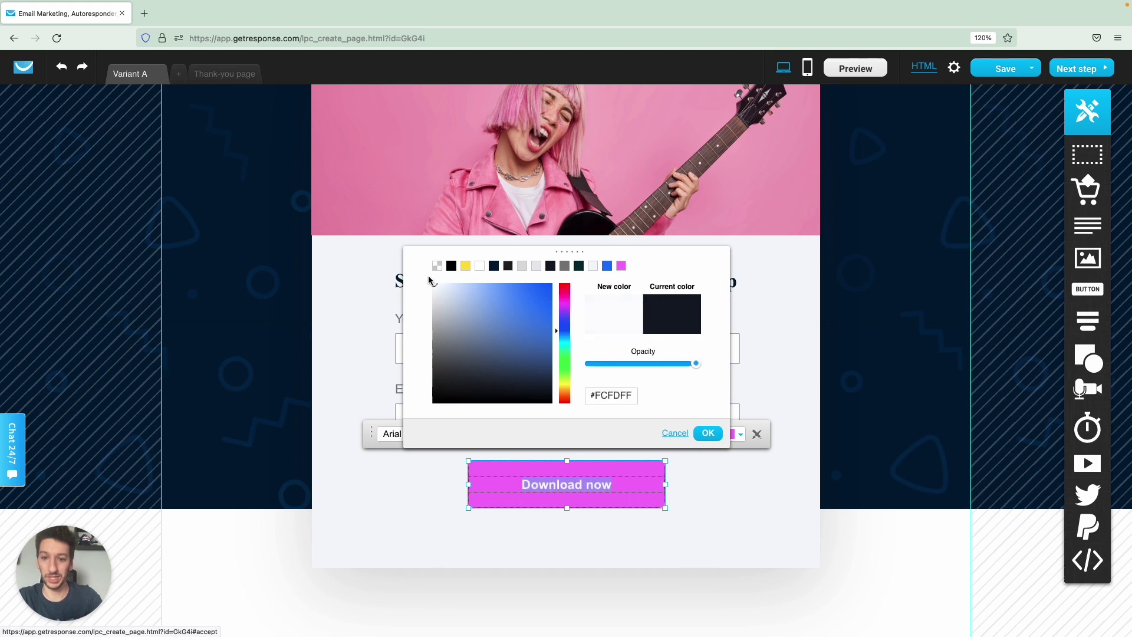
pyautogui.click(708, 434)
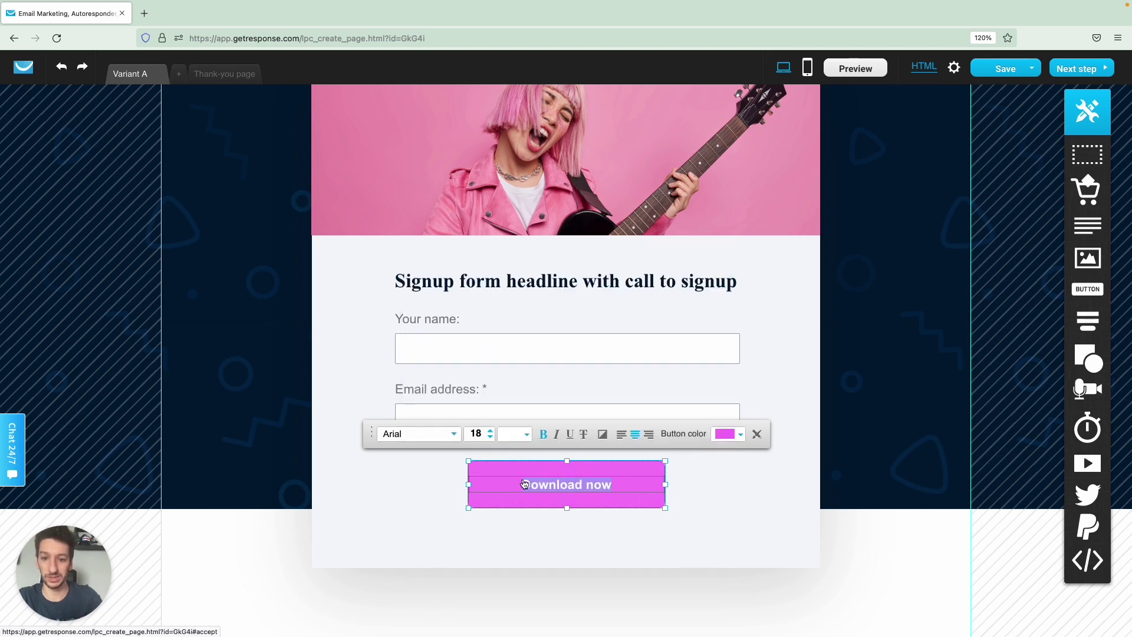
pyautogui.write('Sign up')
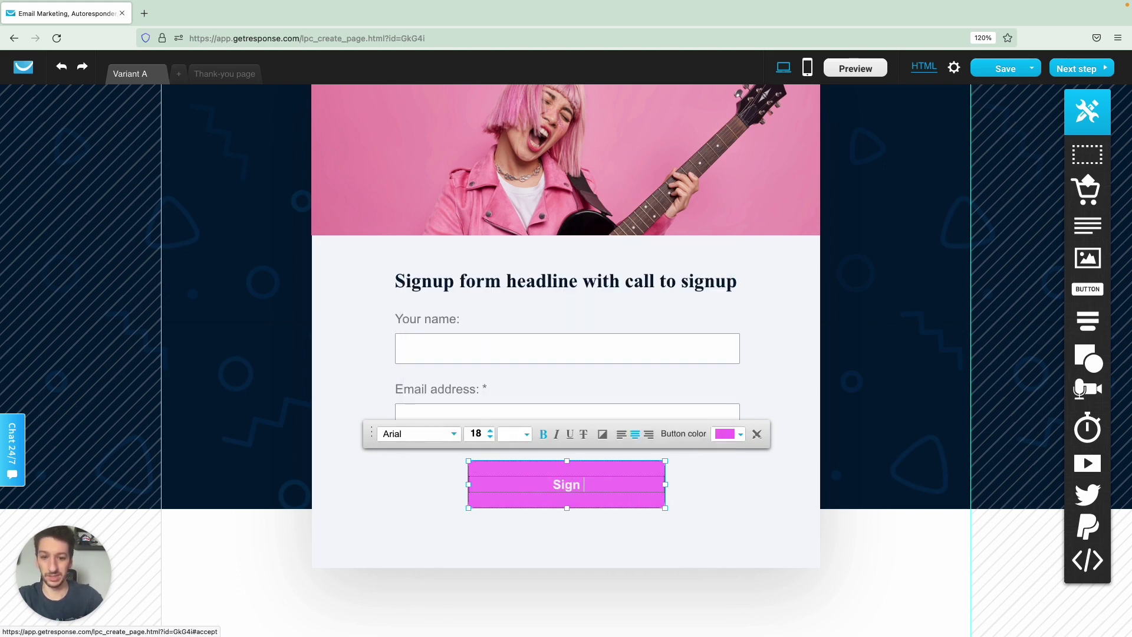
pyautogui.click(734, 505)
pyautogui.click(783, 498)
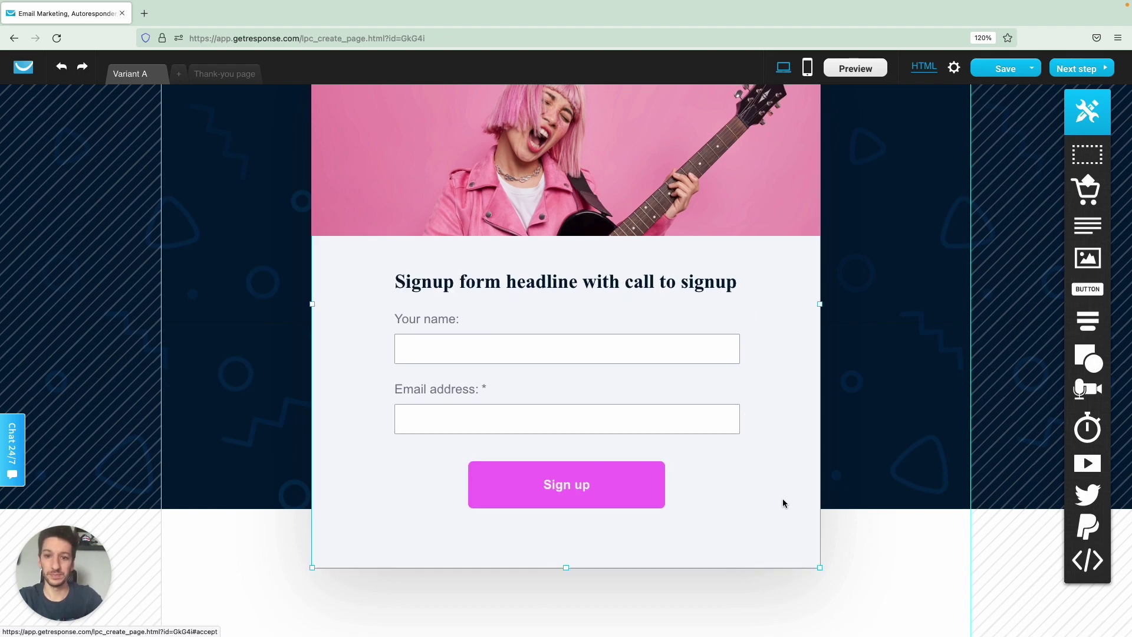
pyautogui.scroll(4, 745, 454)
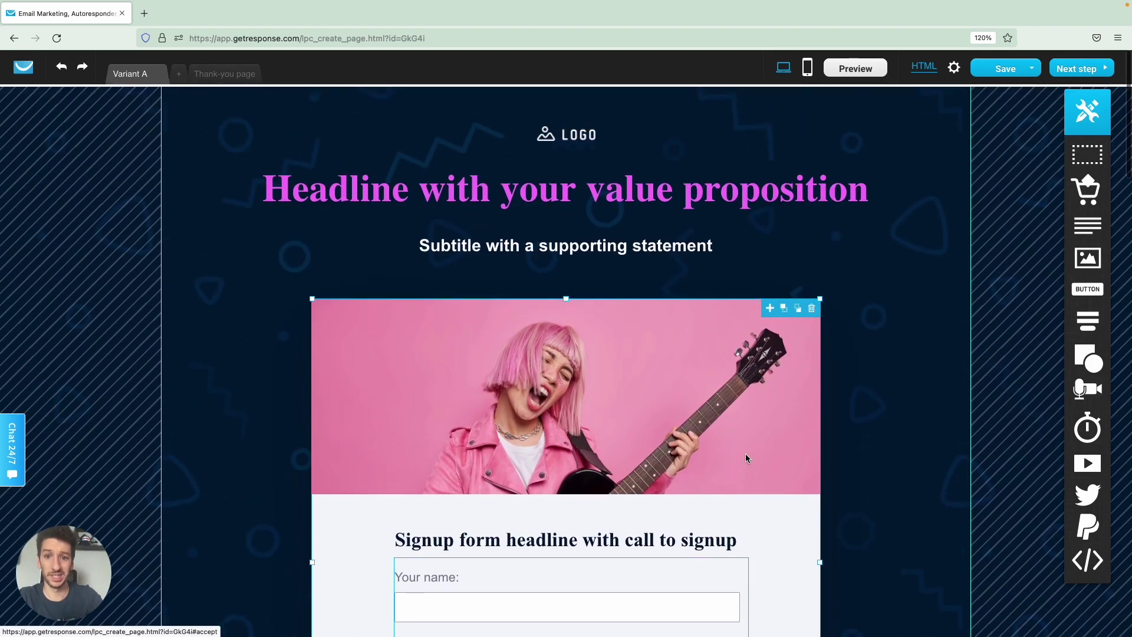
# Add the 'level' field to the signup form and mark it required.
pyautogui.scroll(-3, 746, 454)
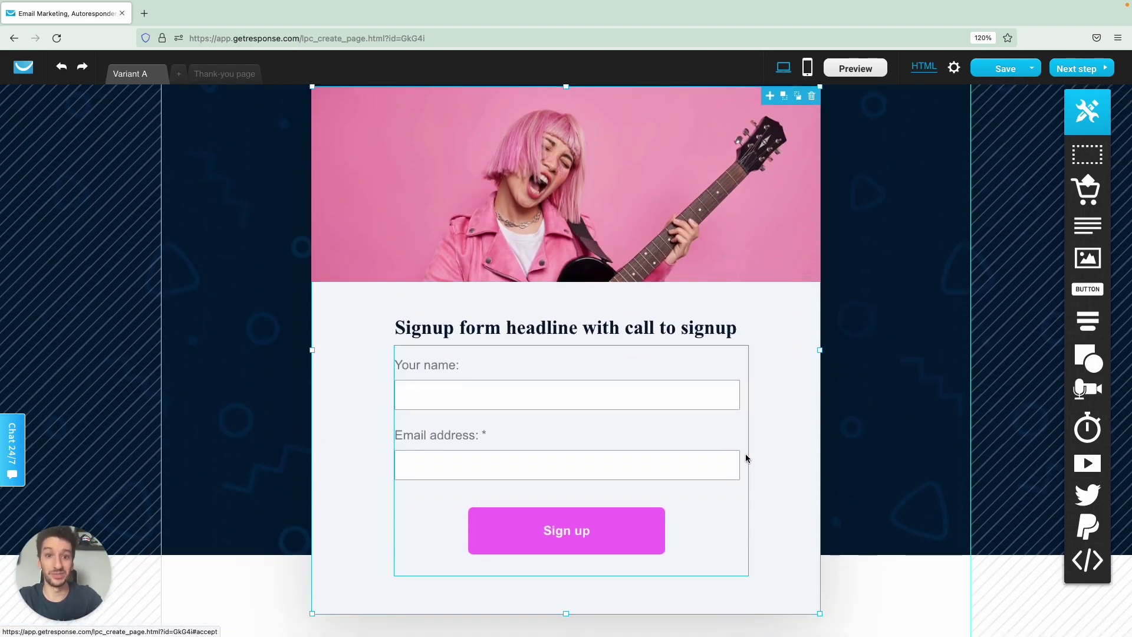
pyautogui.scroll(-1, 746, 458)
pyautogui.click(727, 496)
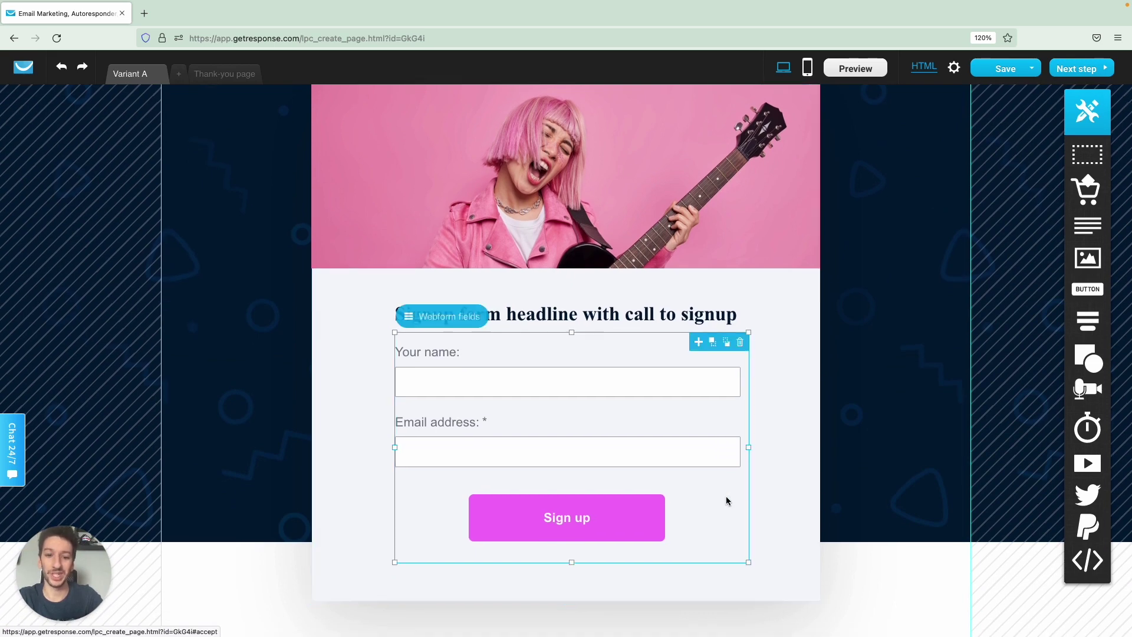
pyautogui.click(442, 321)
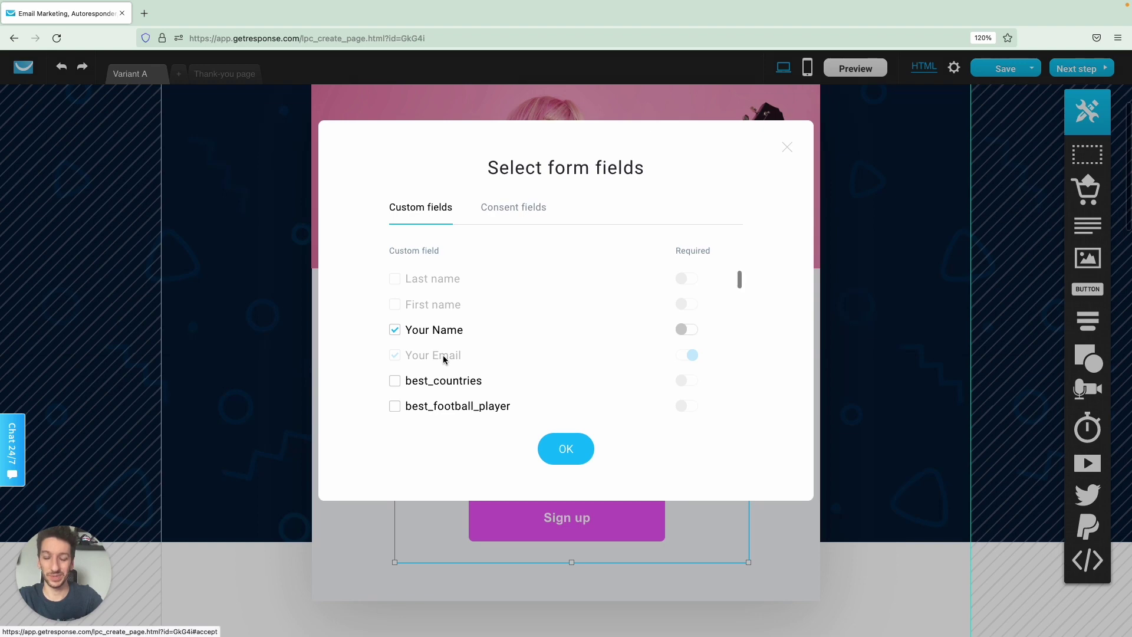
pyautogui.click(437, 522)
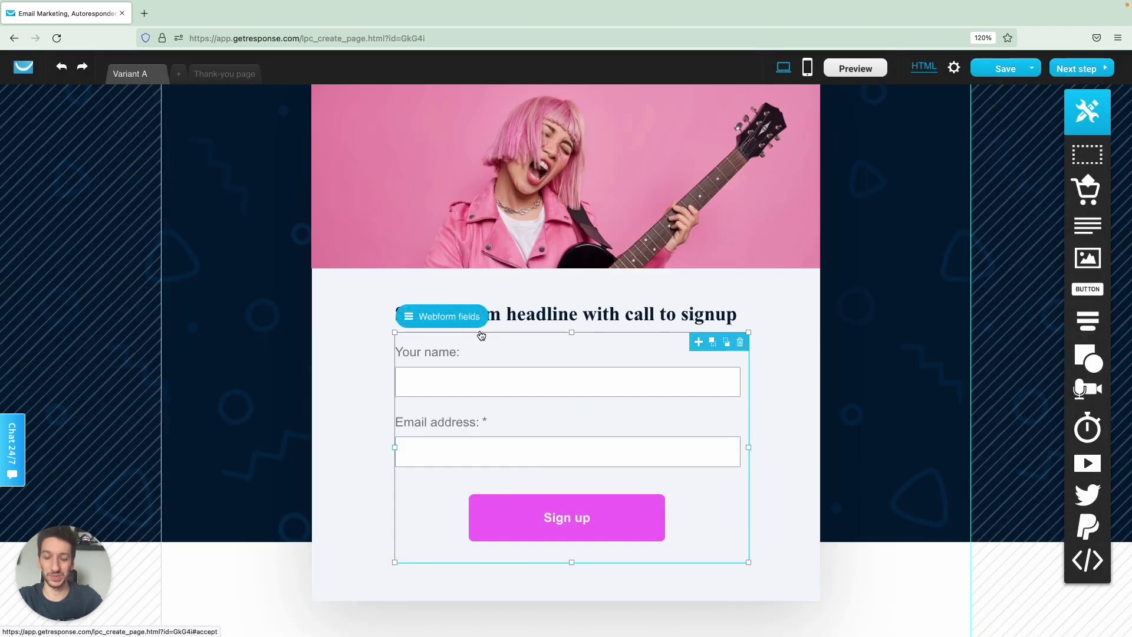
pyautogui.click(770, 507)
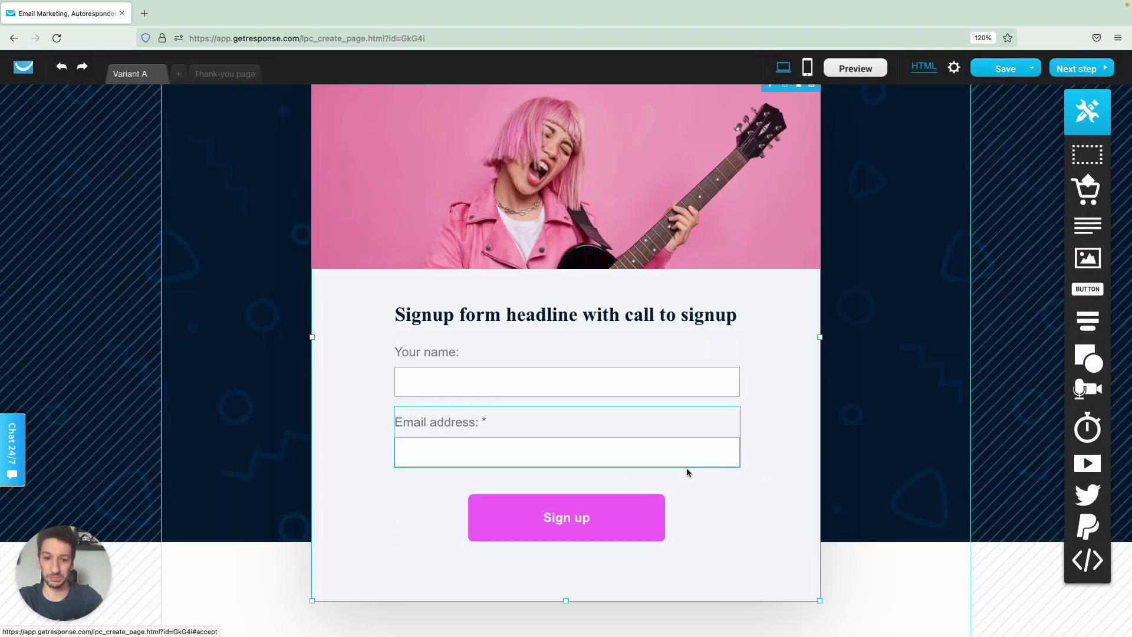
pyautogui.click(687, 500)
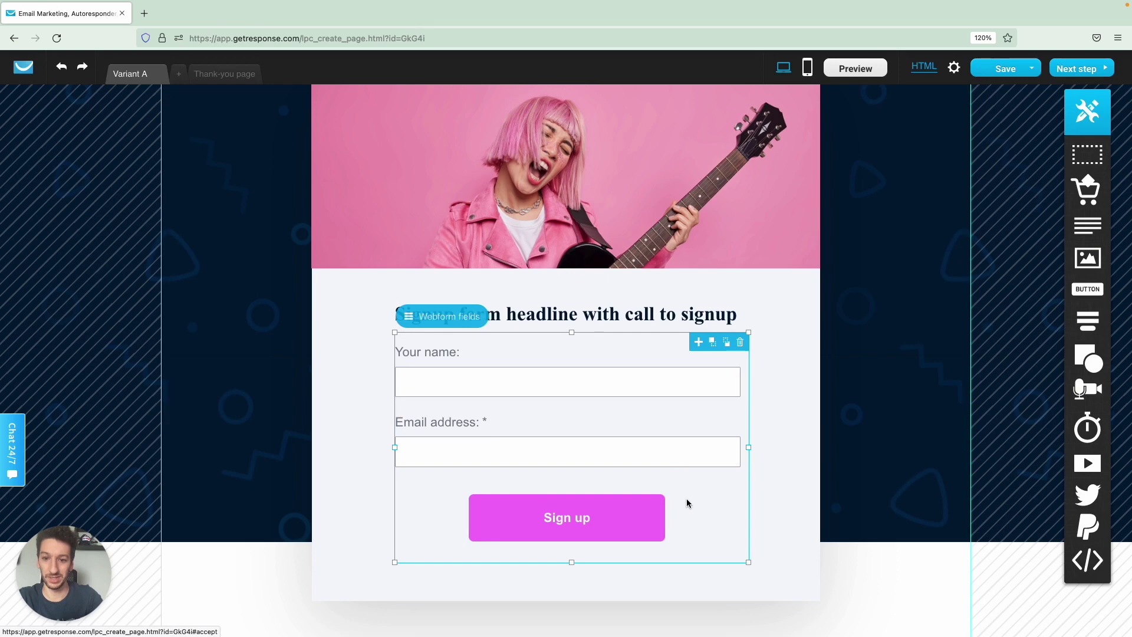
pyautogui.click(433, 318)
pyautogui.scroll(-1, 457, 348)
pyautogui.scroll(-15, 461, 358)
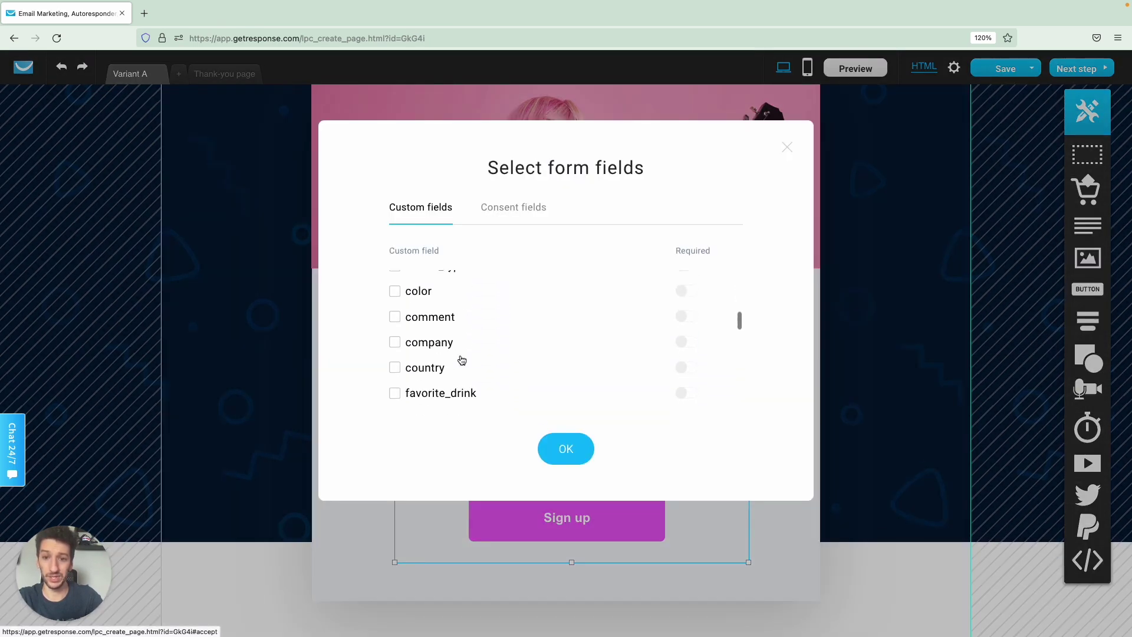
pyautogui.scroll(-1, 461, 359)
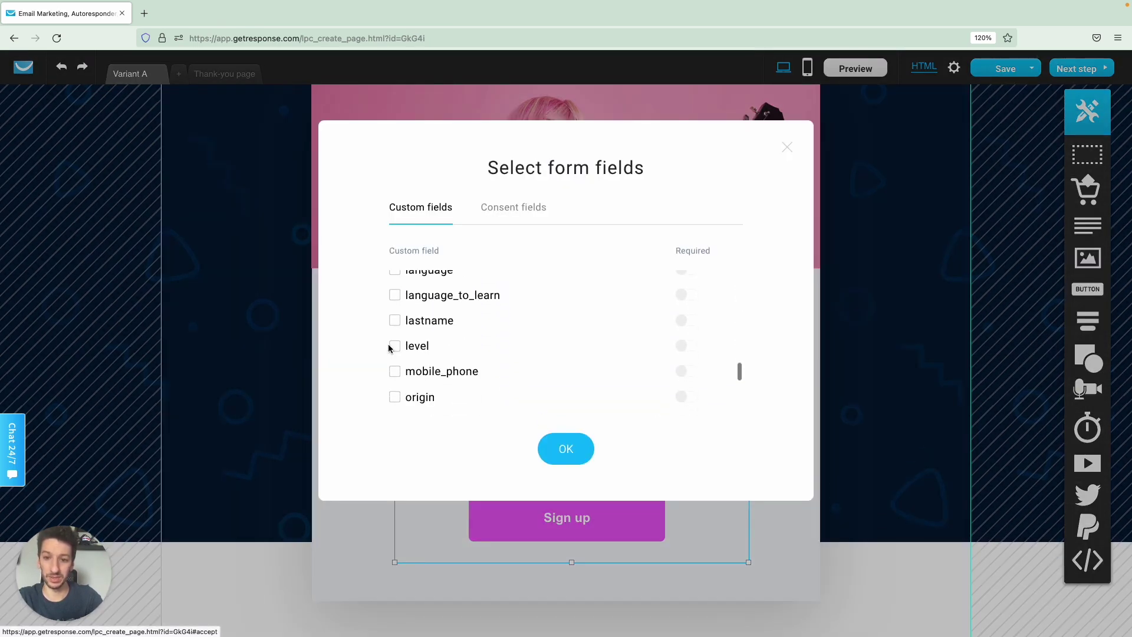
pyautogui.click(394, 347)
pyautogui.click(688, 348)
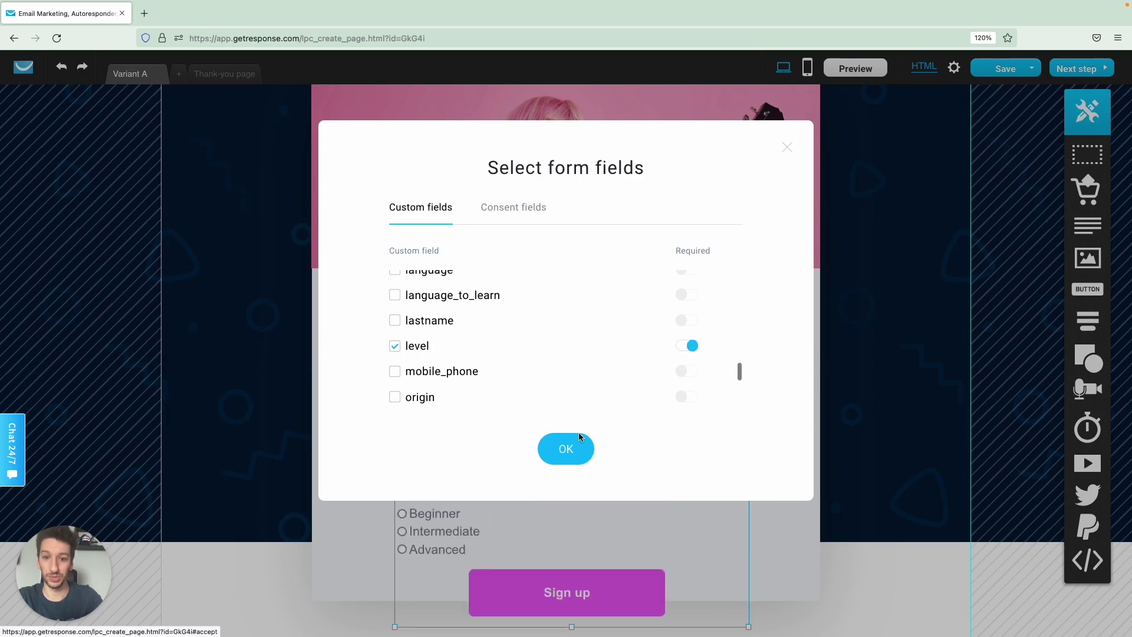
pyautogui.click(575, 448)
# Drag the form section's bottom edge down so it fits the new Level field.
pyautogui.scroll(-2, 703, 457)
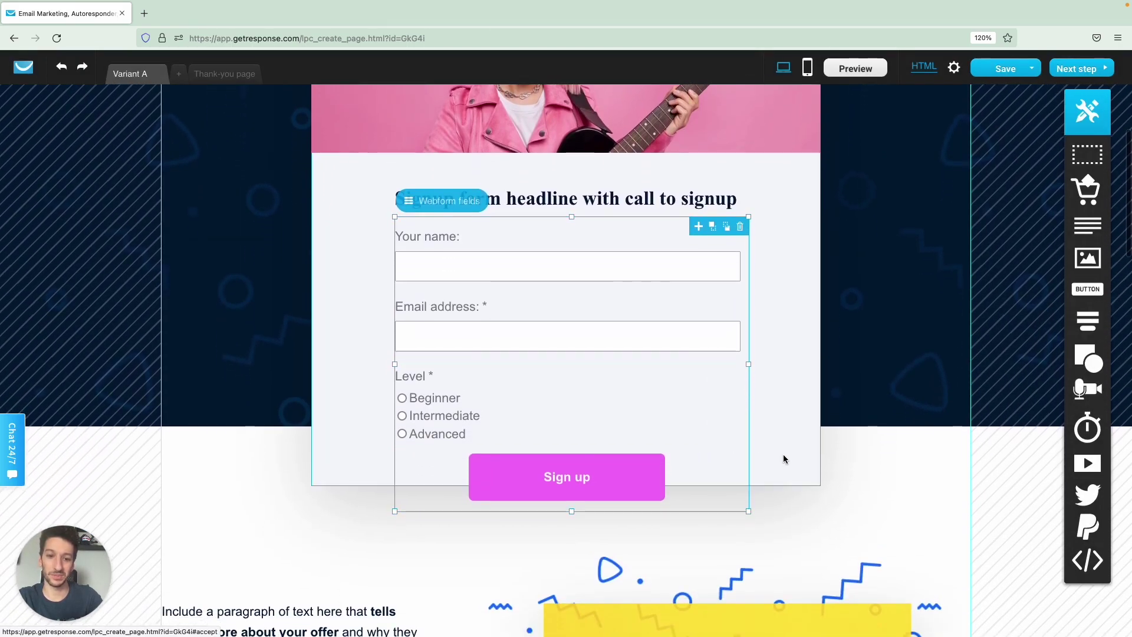
pyautogui.click(784, 457)
pyautogui.moveTo(818, 483); pyautogui.dragTo(818, 505)
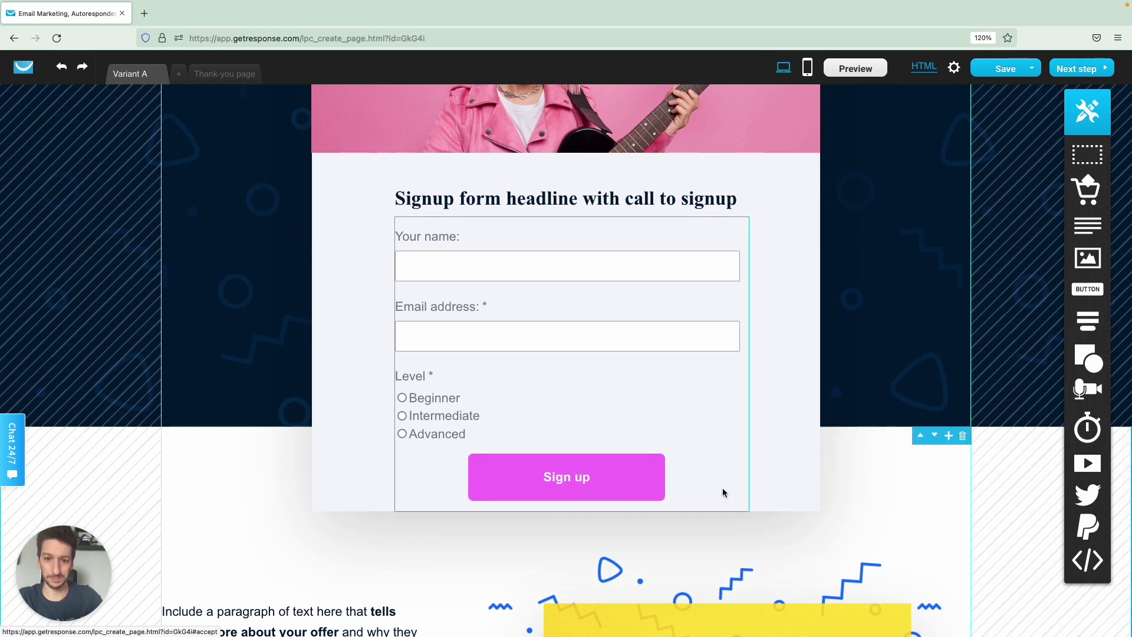
# Delete the placeholder video image and drop in a Video element, enlarged beside the paragraph text.
pyautogui.scroll(-6, 776, 467)
pyautogui.scroll(1, 776, 459)
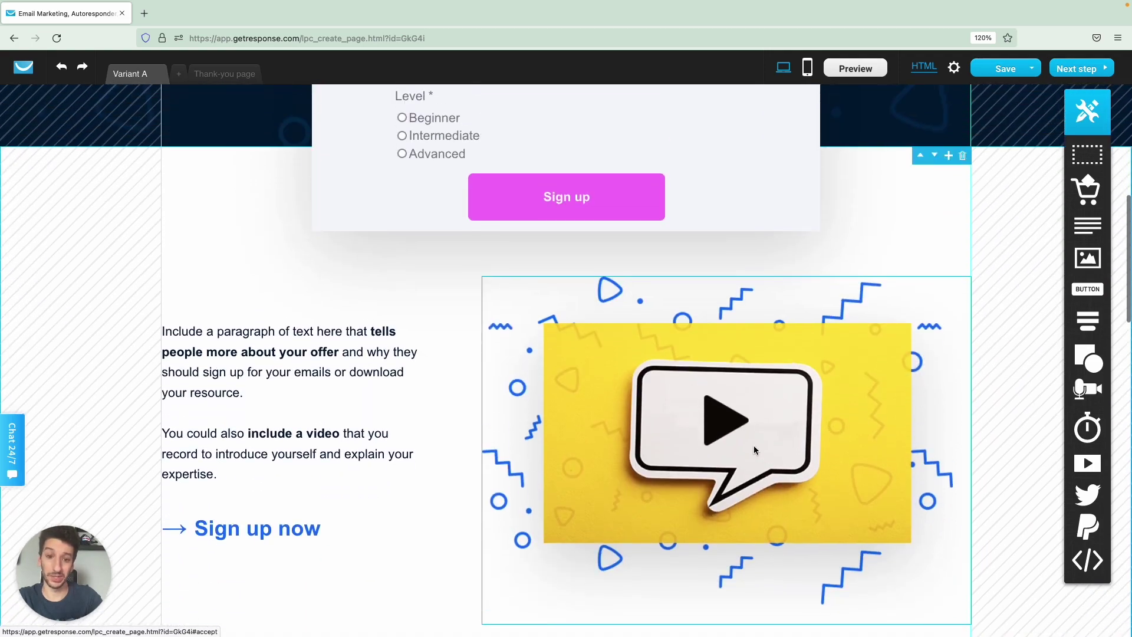
pyautogui.click(963, 286)
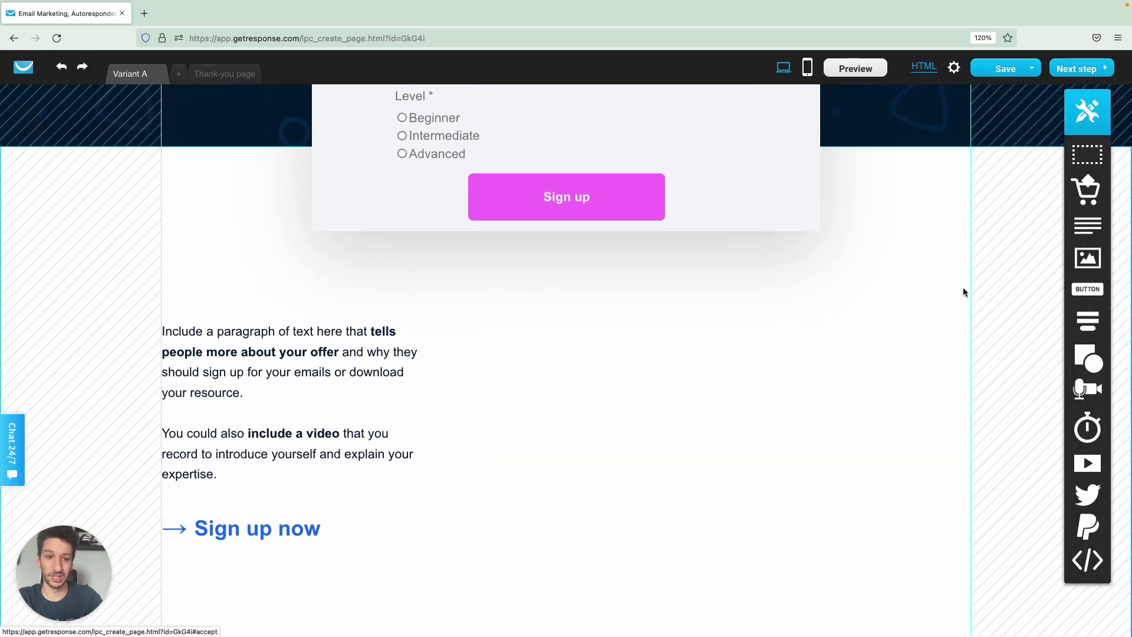
pyautogui.moveTo(1089, 467); pyautogui.dragTo(620, 446)
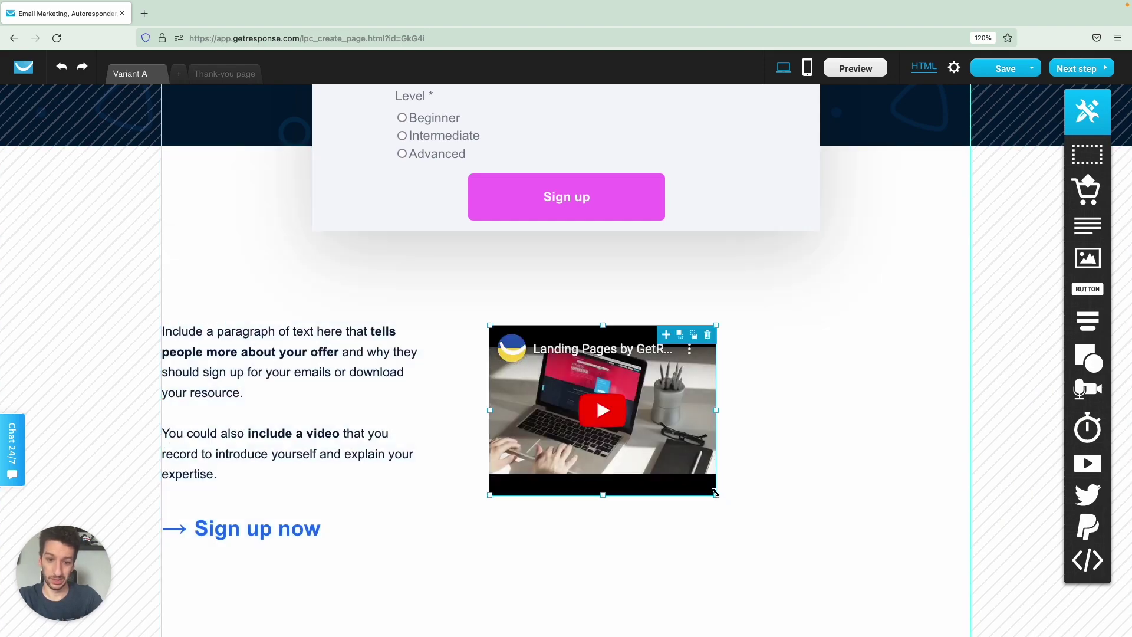
pyautogui.moveTo(716, 495); pyautogui.dragTo(938, 580)
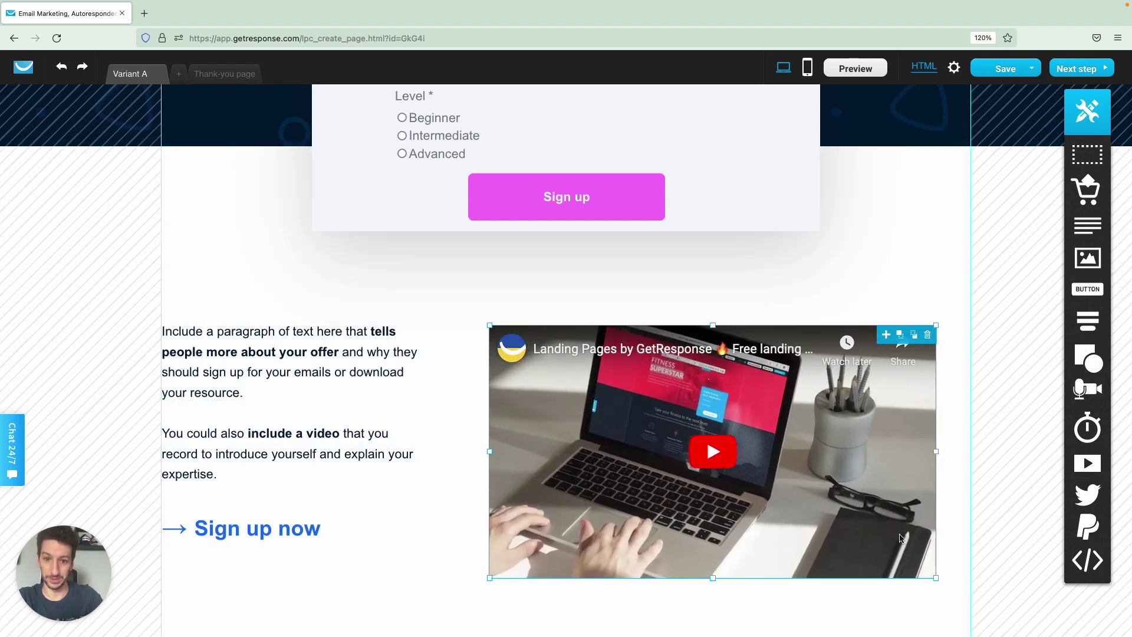
pyautogui.click(829, 259)
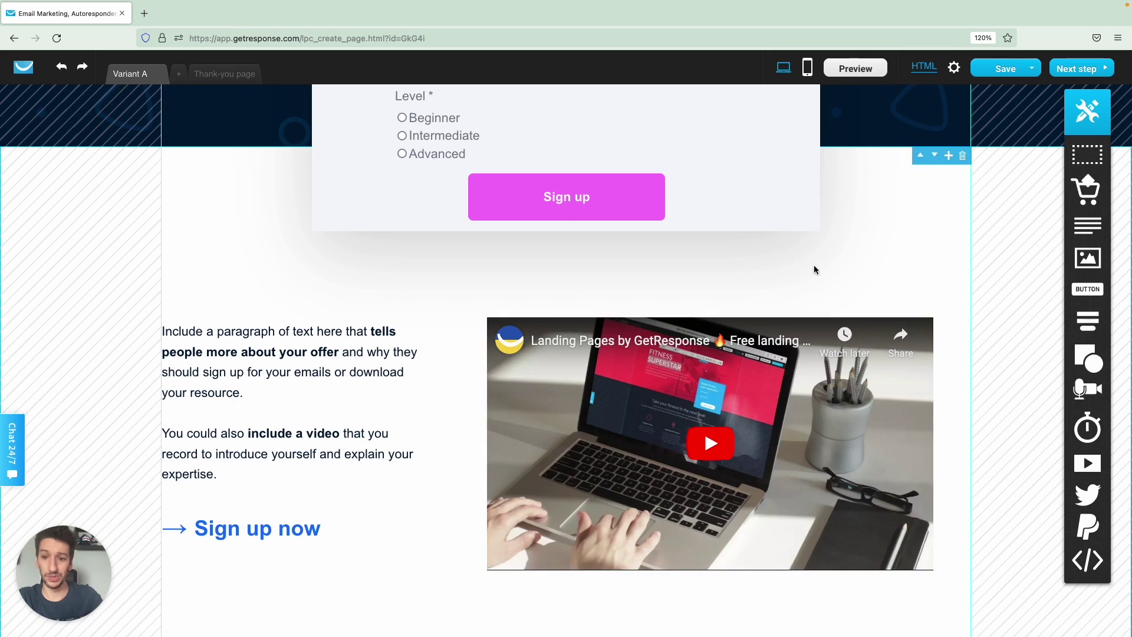
pyautogui.scroll(-3, 719, 283)
pyautogui.scroll(2, 719, 282)
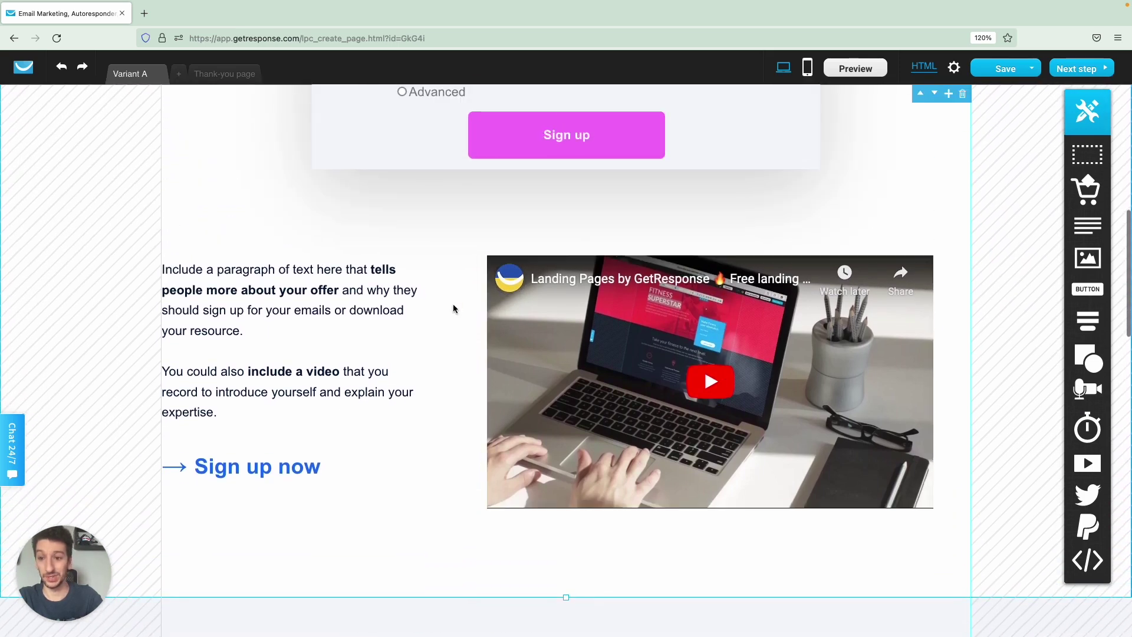
pyautogui.click(346, 333)
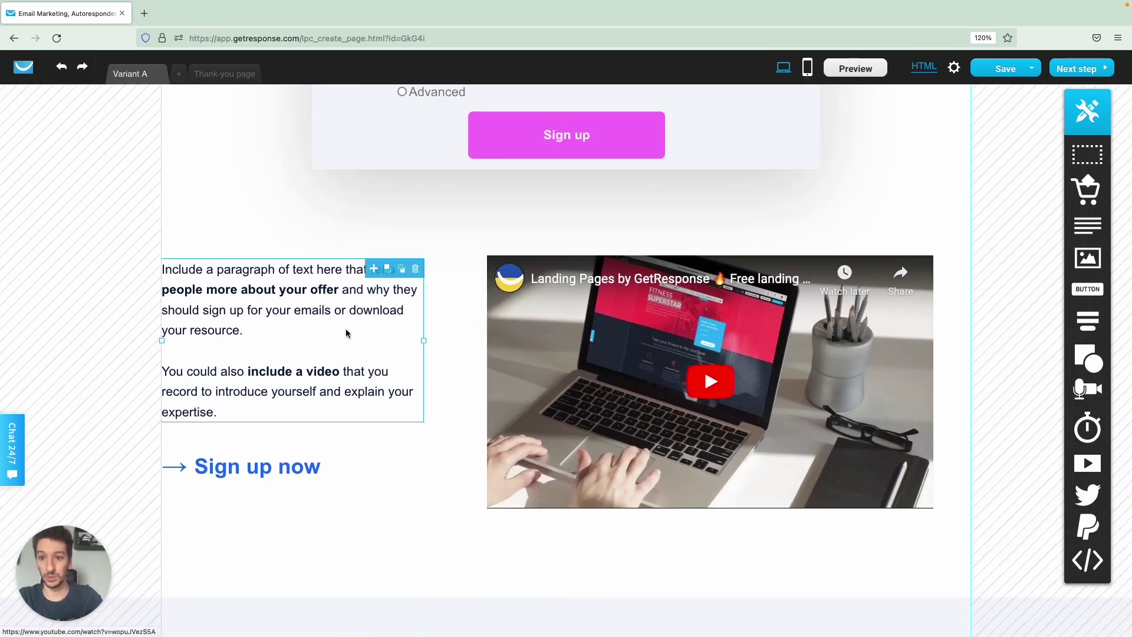
pyautogui.doubleClick(304, 328)
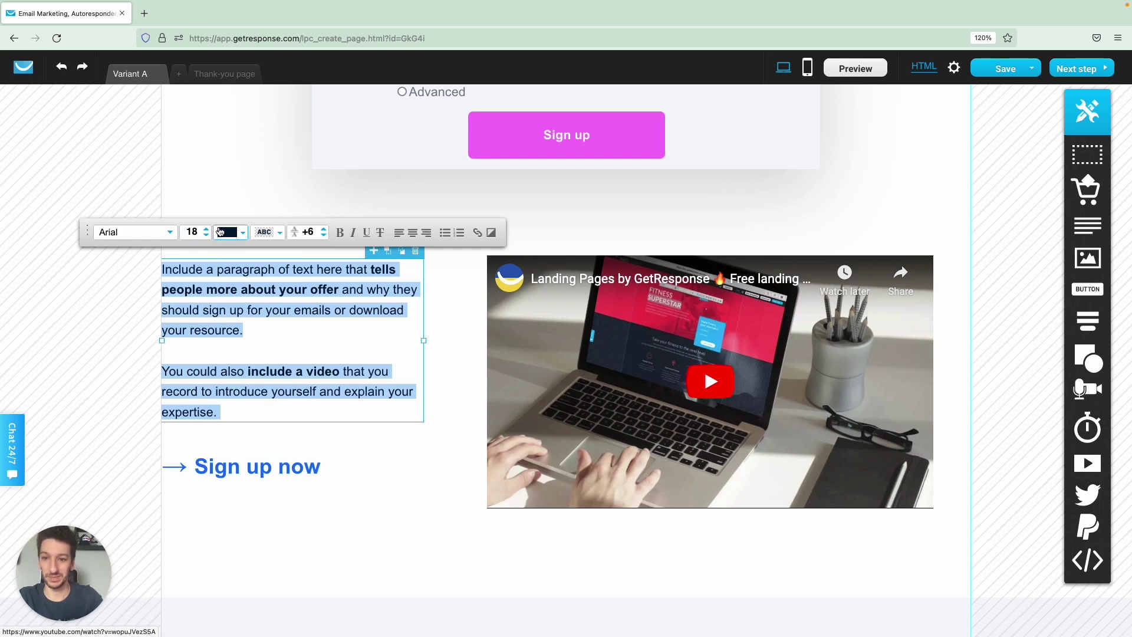
pyautogui.click(208, 229)
pyautogui.click(208, 237)
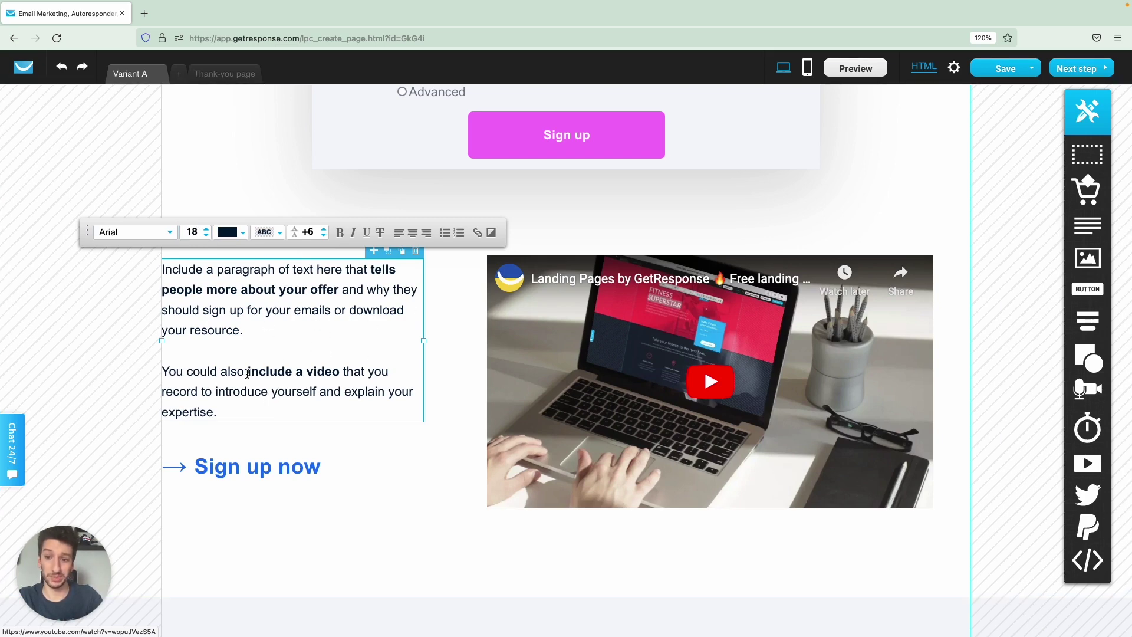
pyautogui.moveTo(248, 372); pyautogui.dragTo(339, 370)
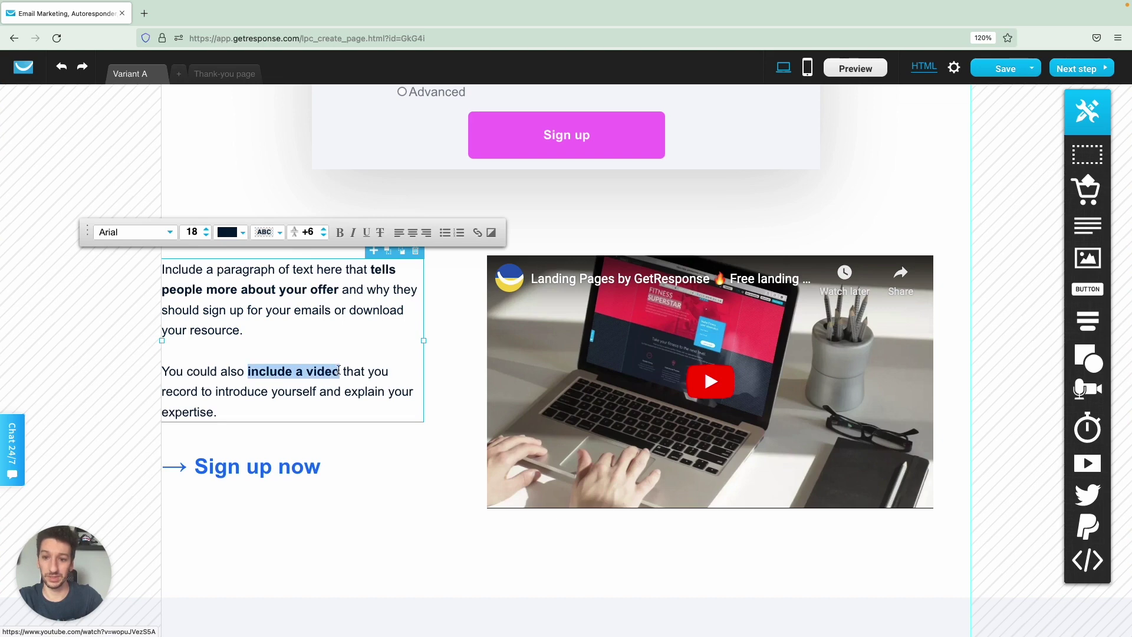
pyautogui.click(476, 234)
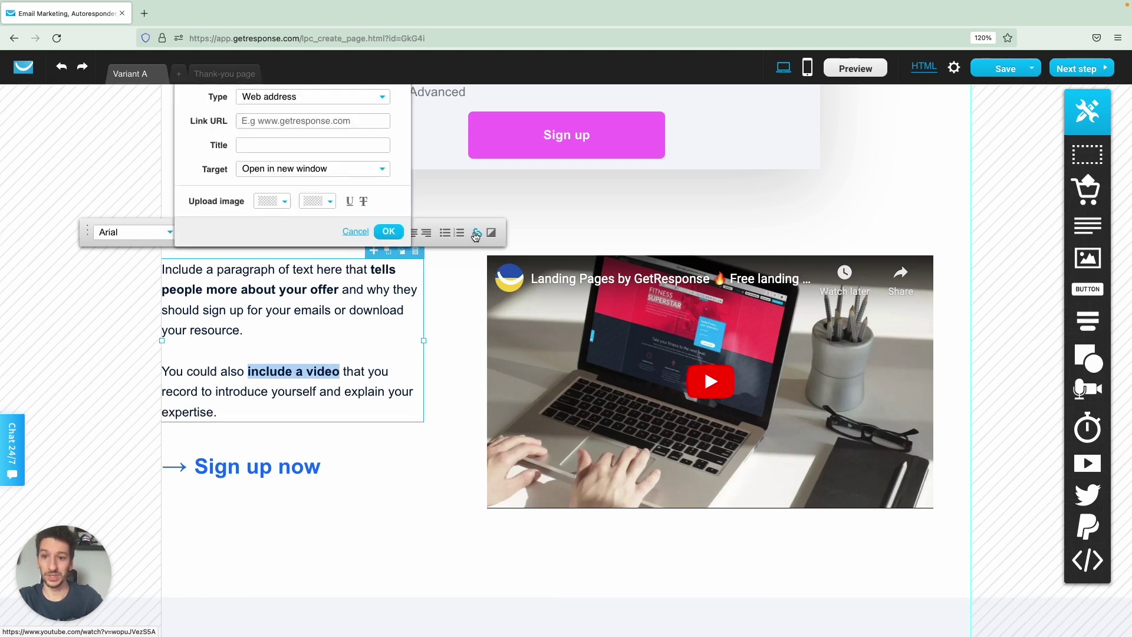
pyautogui.click(278, 121)
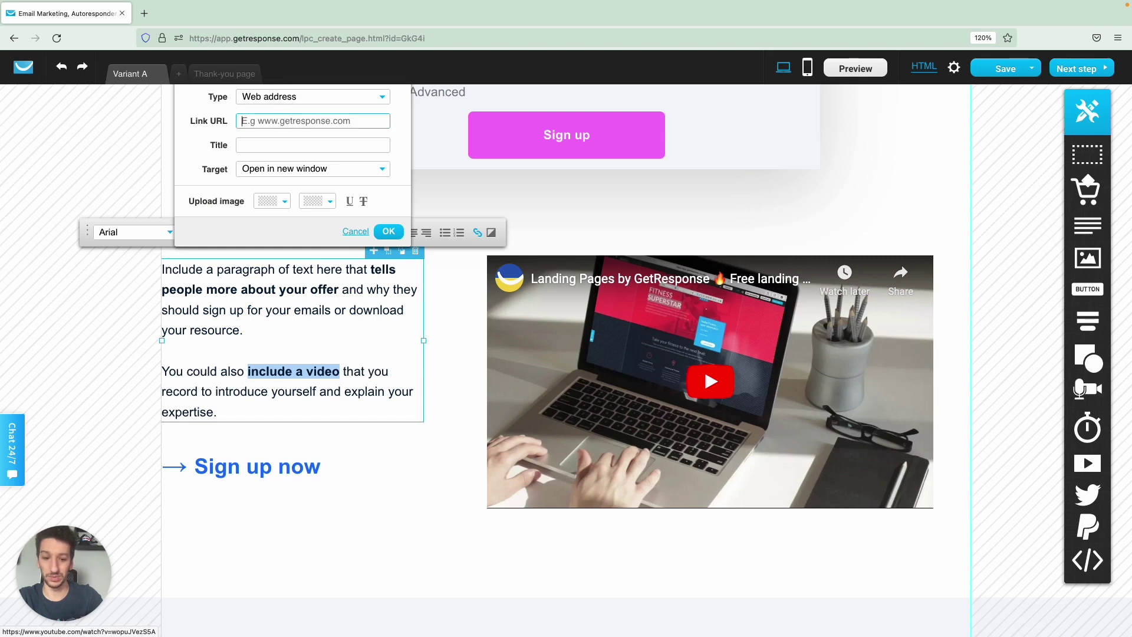
pyautogui.write('www.getresponse.com')
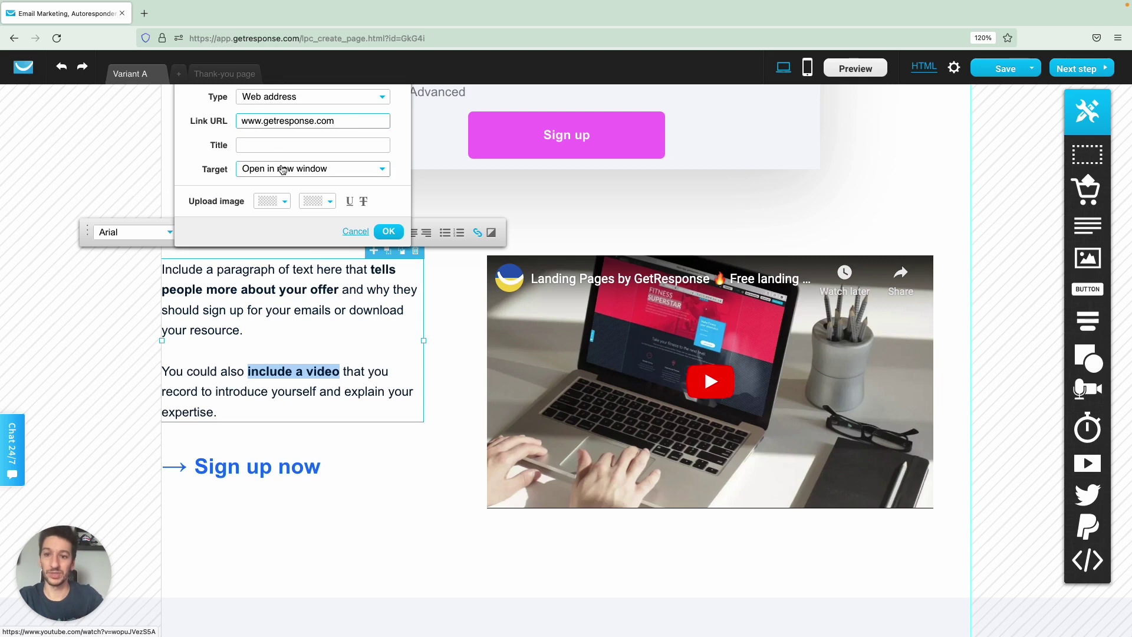
pyautogui.click(283, 171)
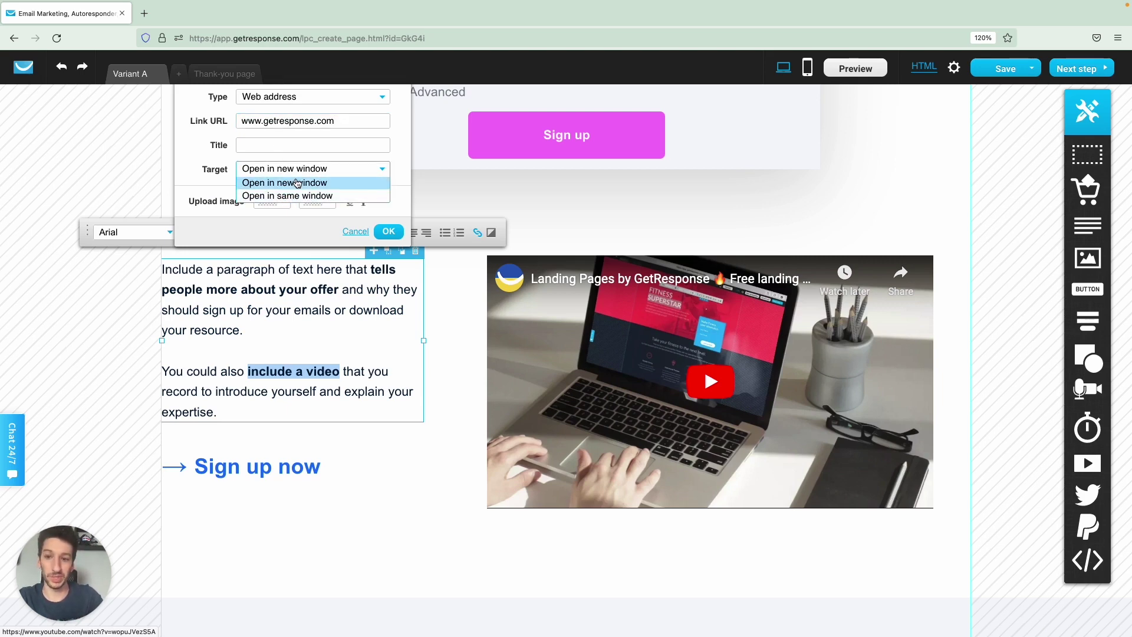
pyautogui.click(289, 183)
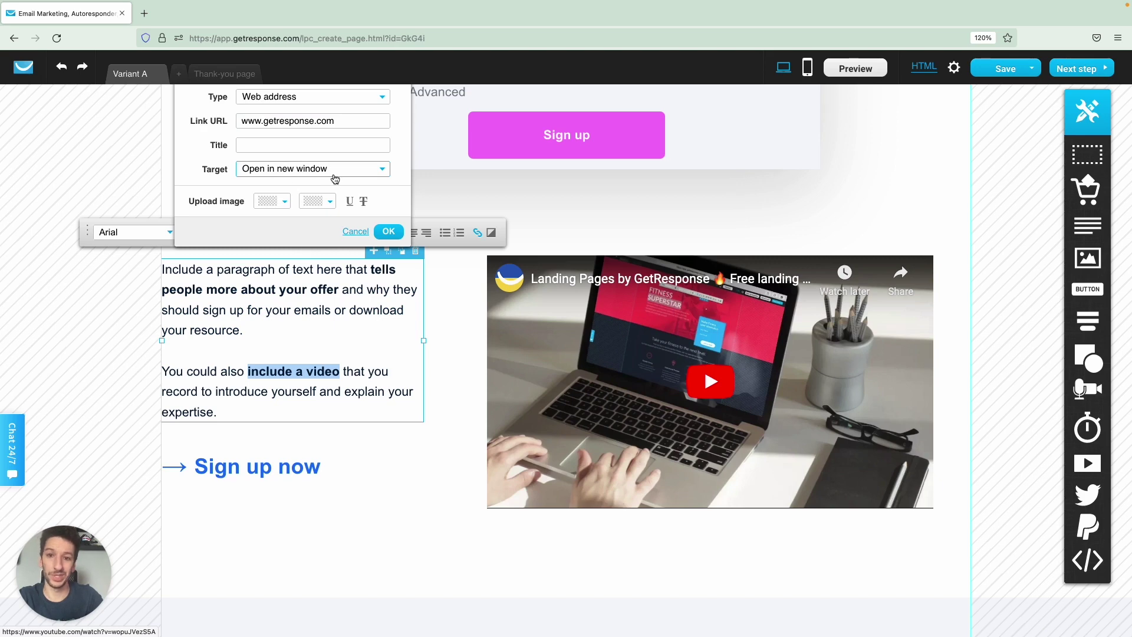
pyautogui.click(391, 236)
# Underline the linked phrase 'include a video'.
pyautogui.click(302, 312)
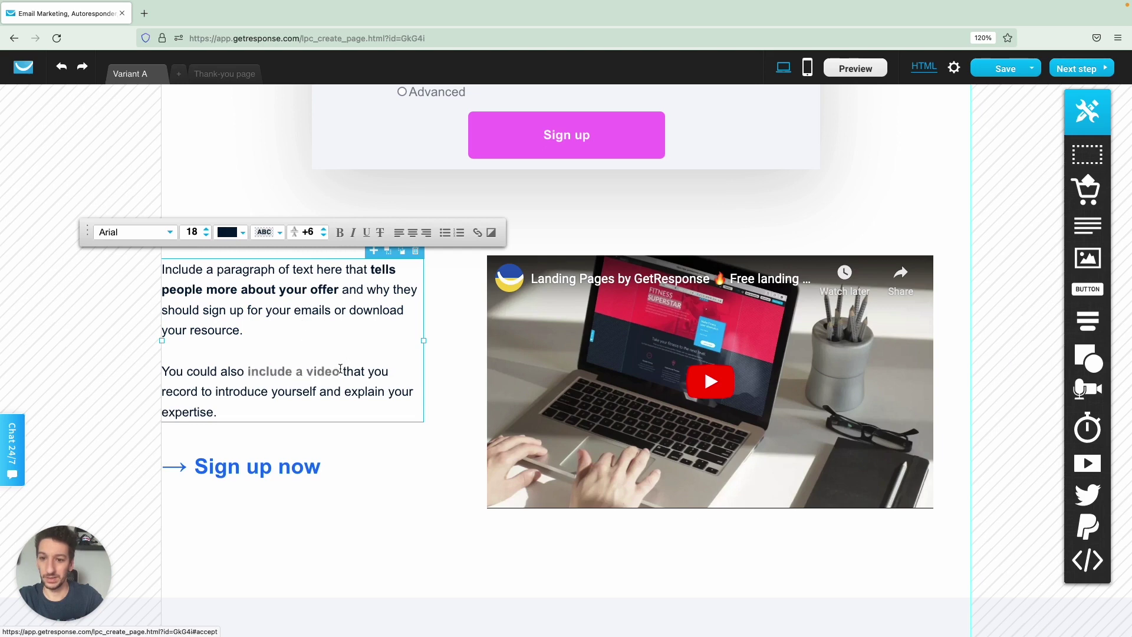
pyautogui.moveTo(340, 378); pyautogui.dragTo(254, 374)
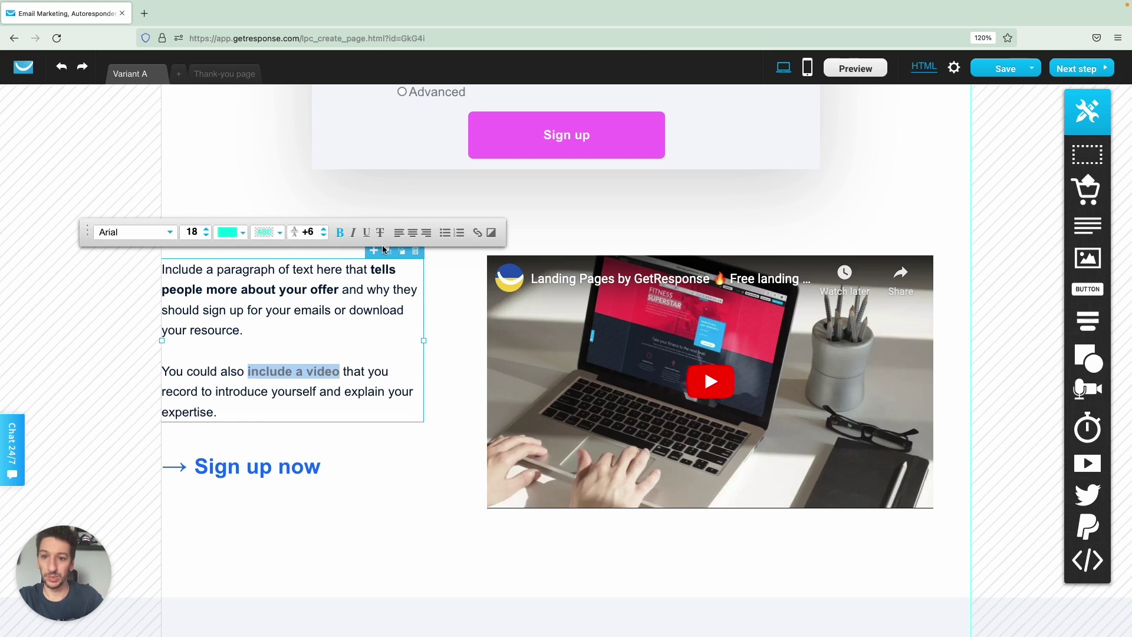
pyautogui.click(367, 233)
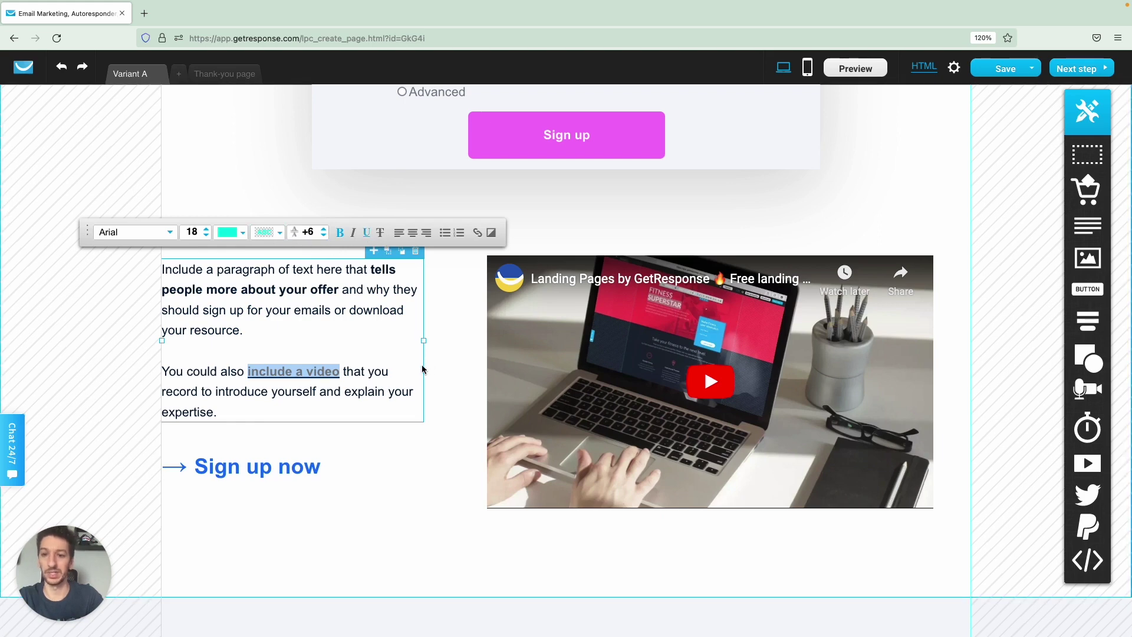
pyautogui.click(403, 358)
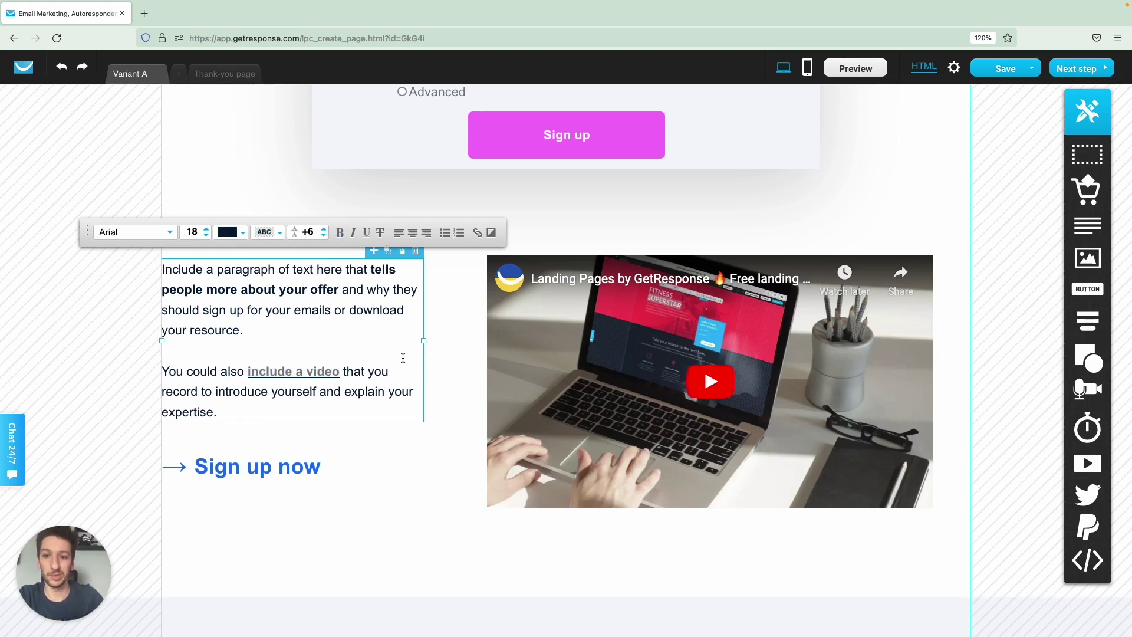
pyautogui.scroll(-1, 404, 413)
pyautogui.click(407, 450)
pyautogui.scroll(-5, 406, 451)
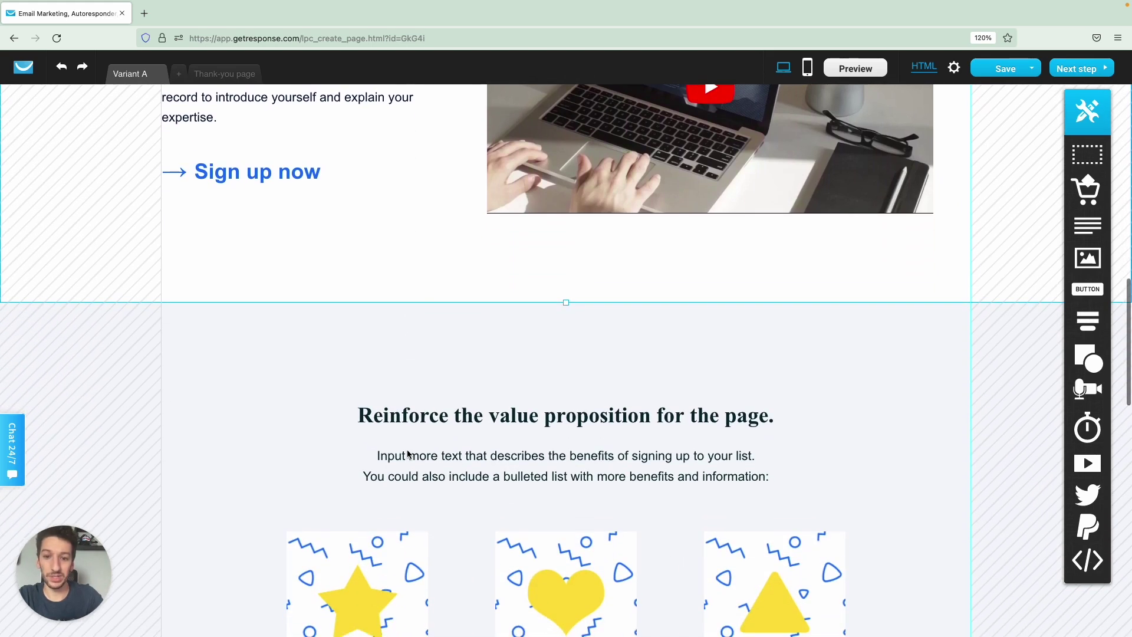
pyautogui.scroll(-1, 407, 454)
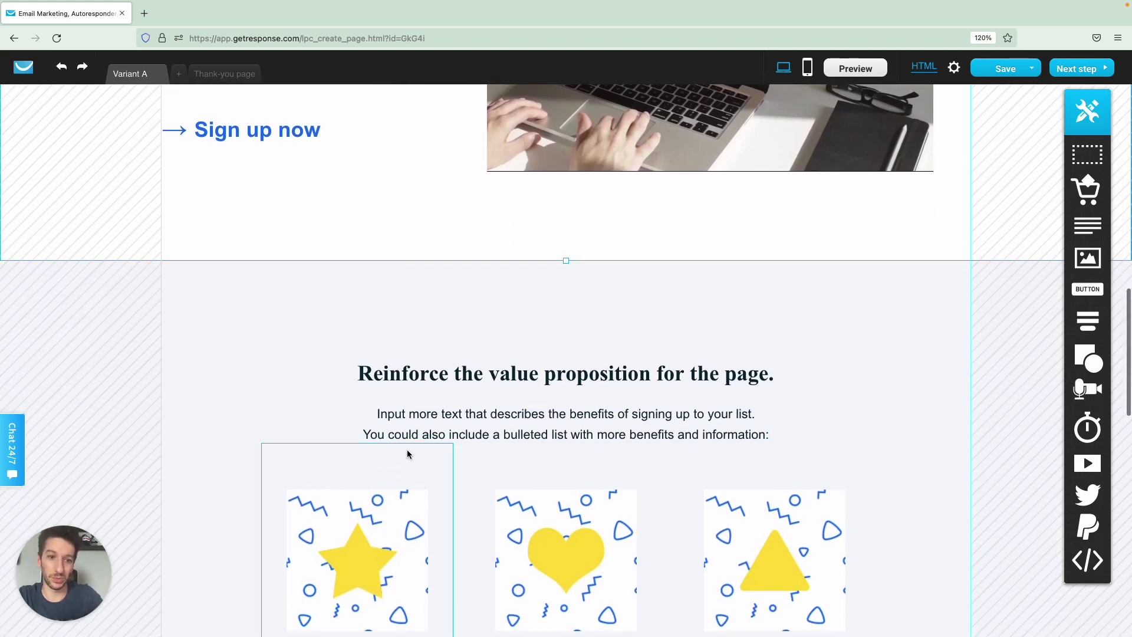
pyautogui.scroll(-2, 407, 453)
pyautogui.scroll(-3, 406, 454)
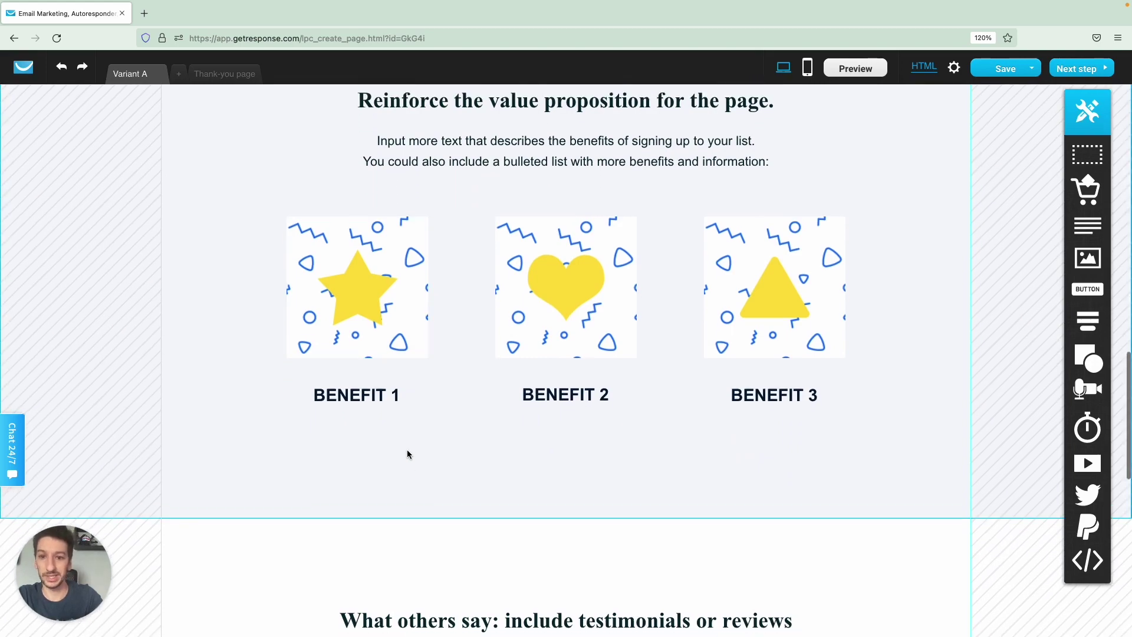
pyautogui.scroll(-7, 407, 454)
pyautogui.scroll(-3, 407, 451)
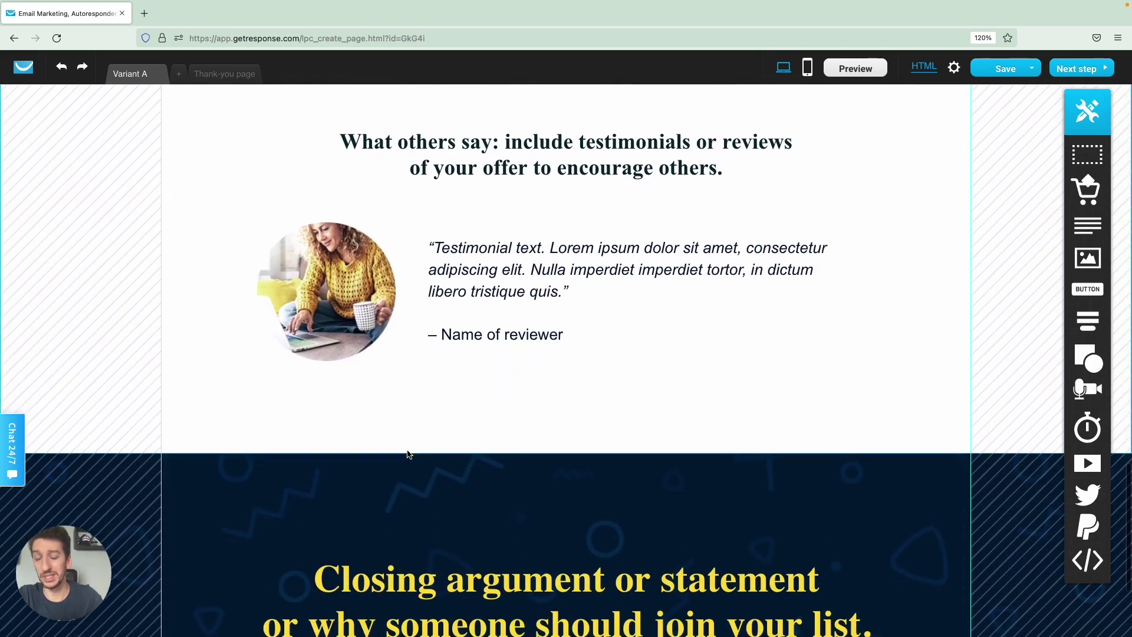
pyautogui.scroll(20, 407, 450)
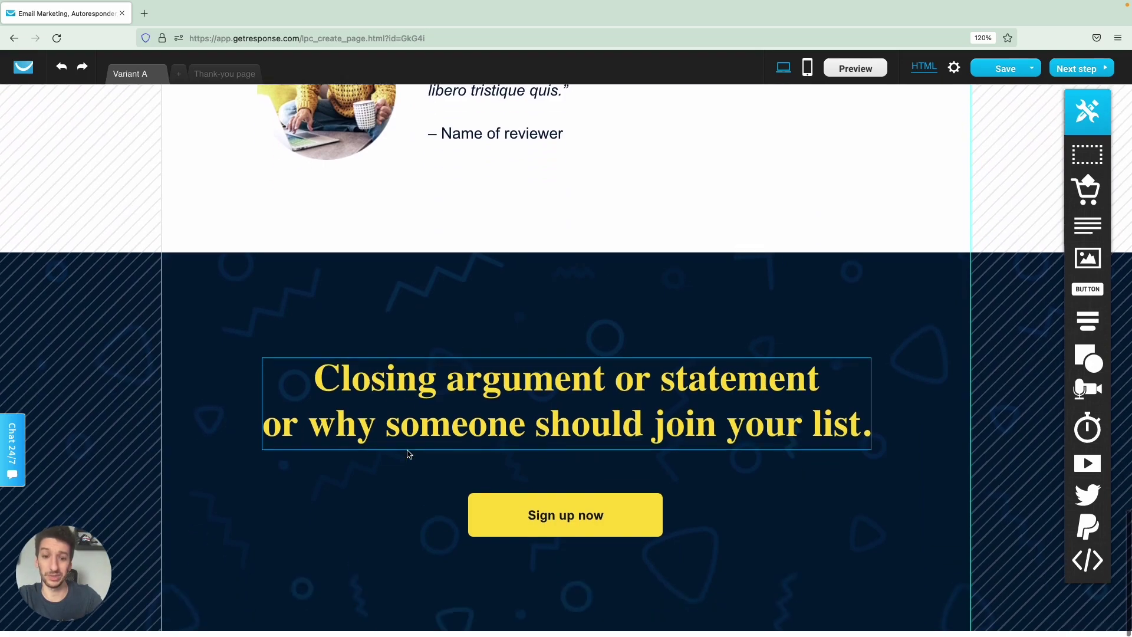
pyautogui.scroll(10, 407, 449)
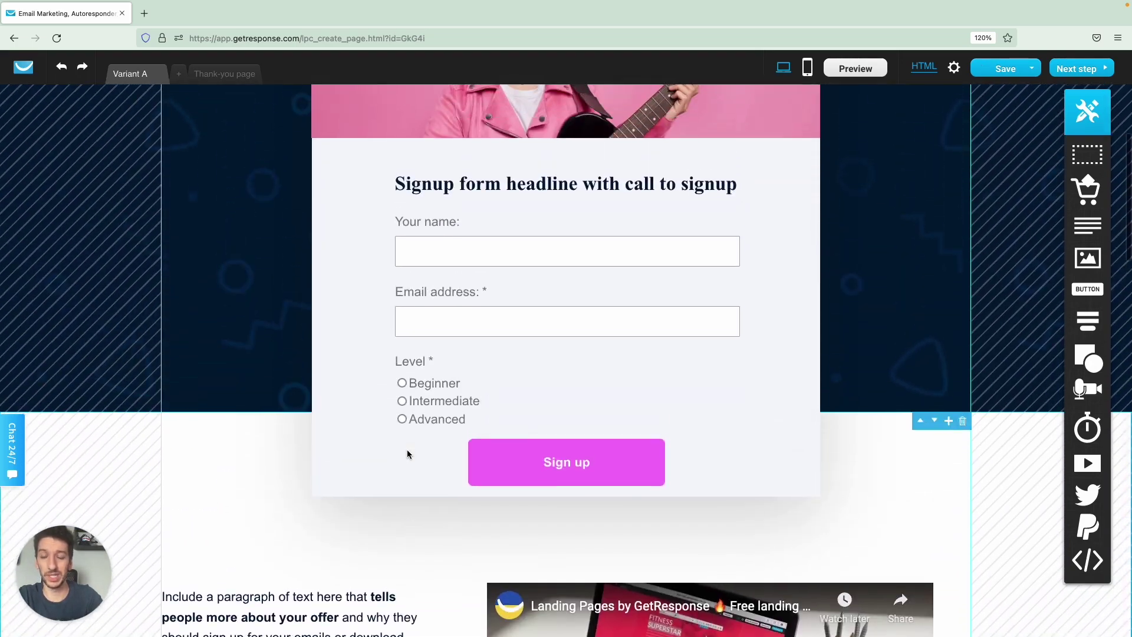
pyautogui.scroll(1, 407, 450)
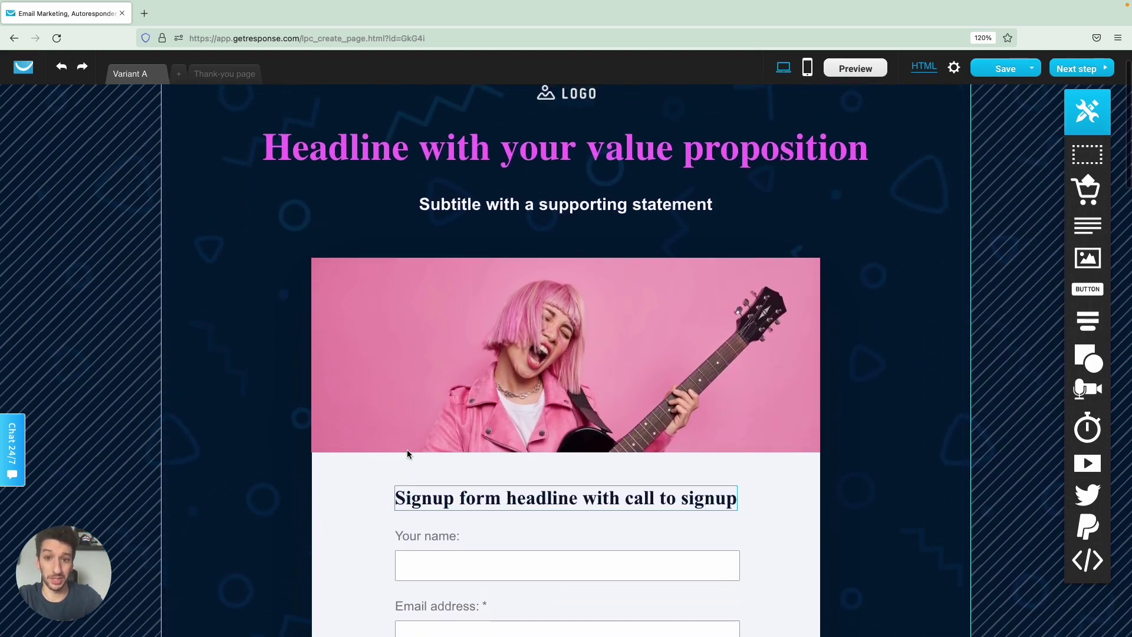
pyautogui.scroll(-2, 407, 449)
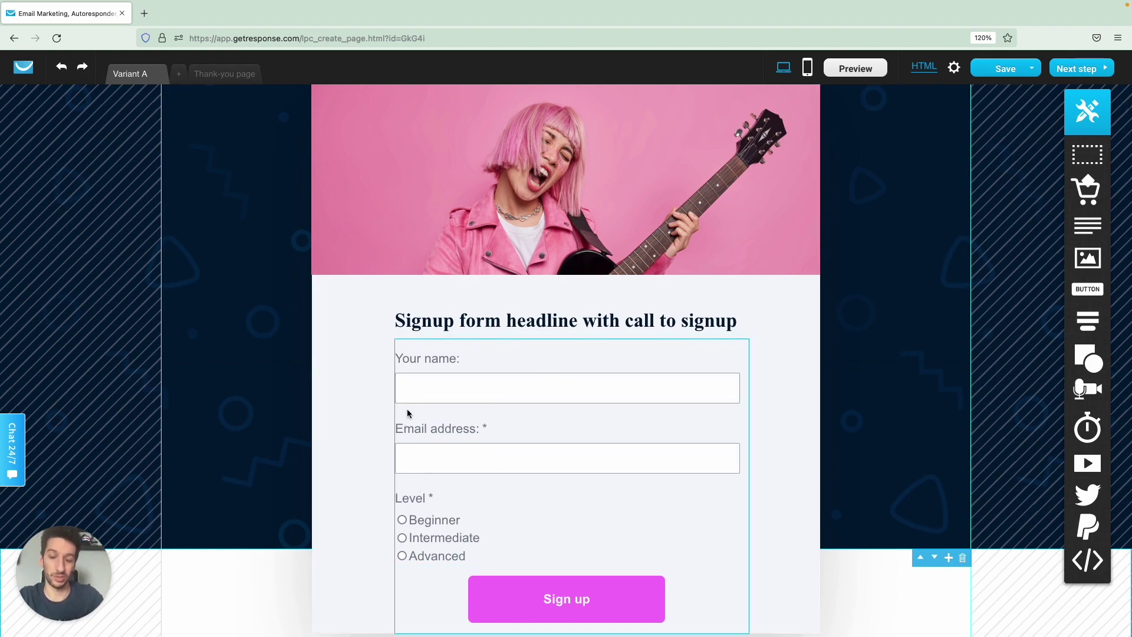
pyautogui.scroll(4, 379, 408)
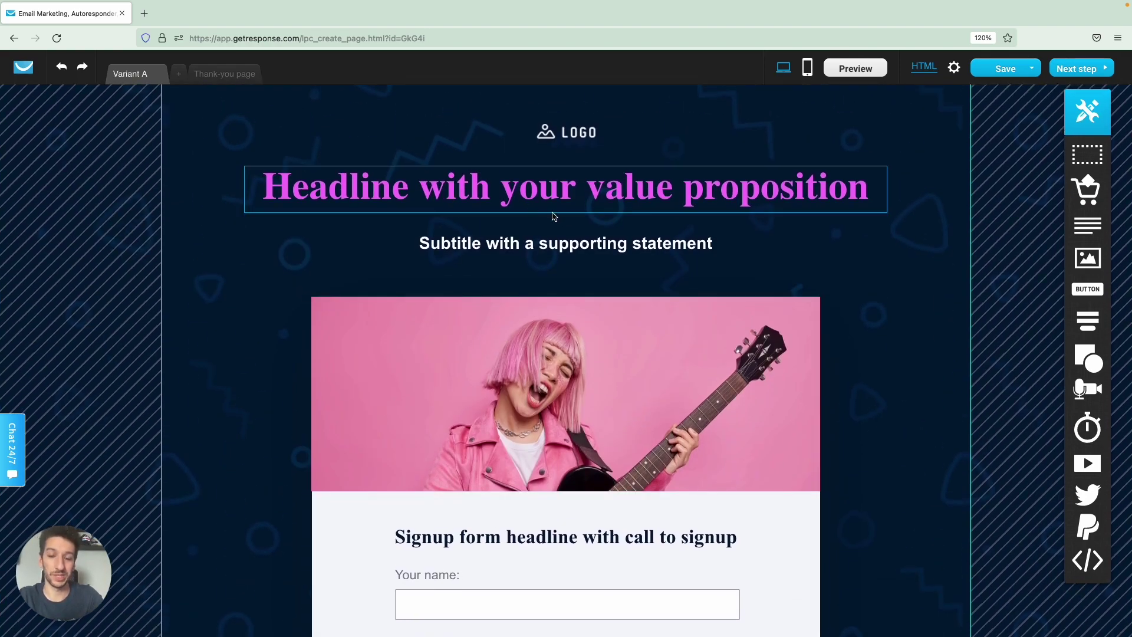
pyautogui.scroll(-5, 401, 472)
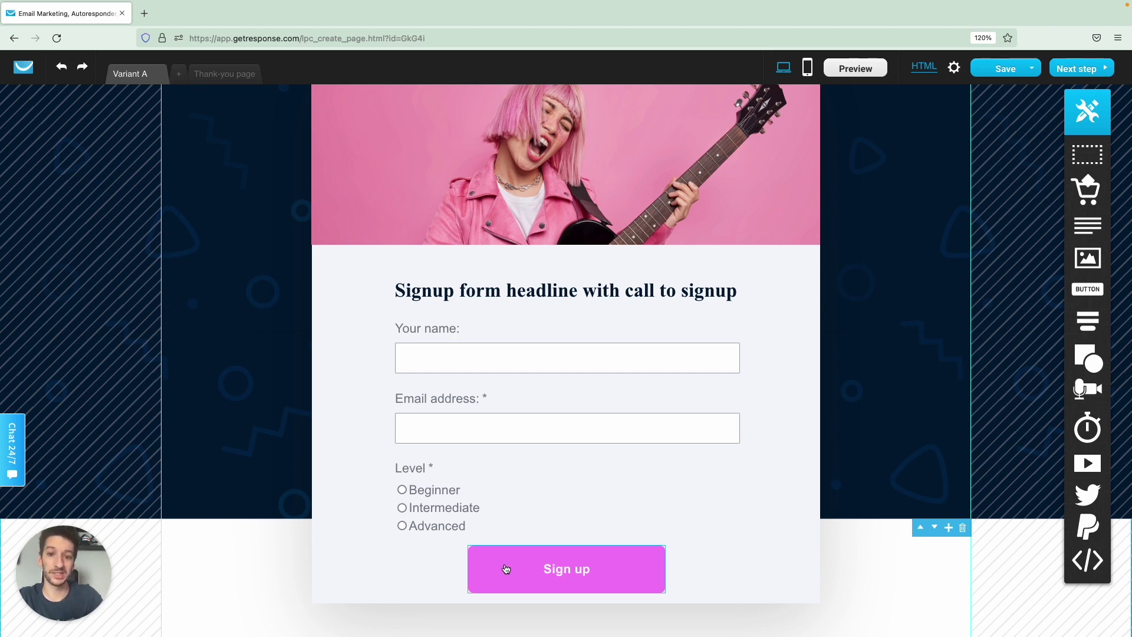
pyautogui.click(541, 574)
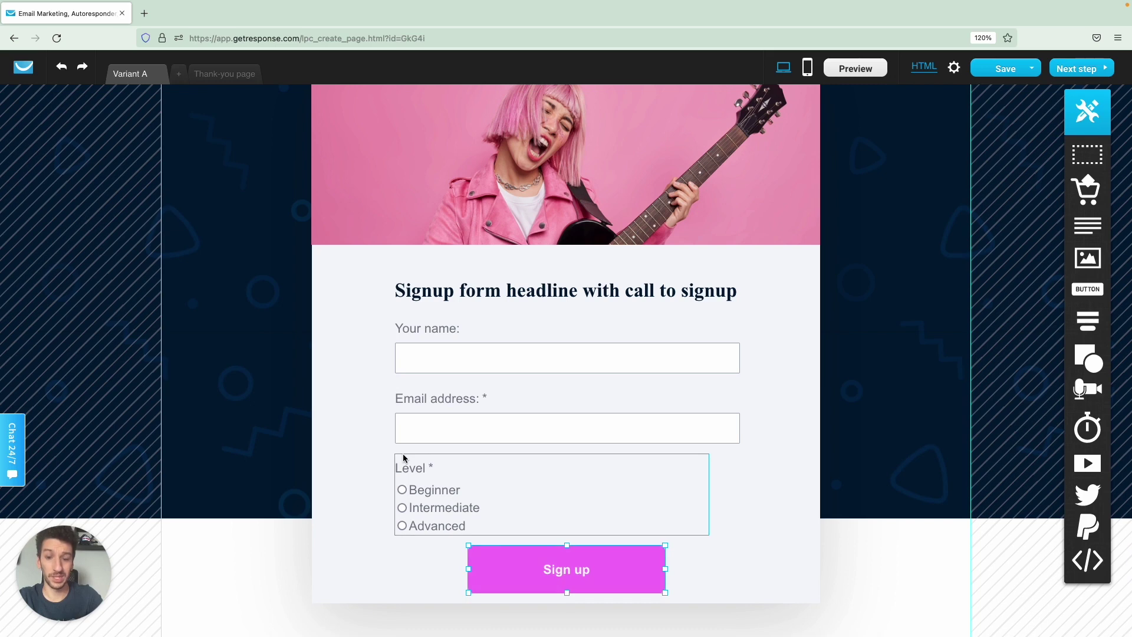
# On the thank-you page, add a button below the text labelled 'Download now'.
pyautogui.click(231, 80)
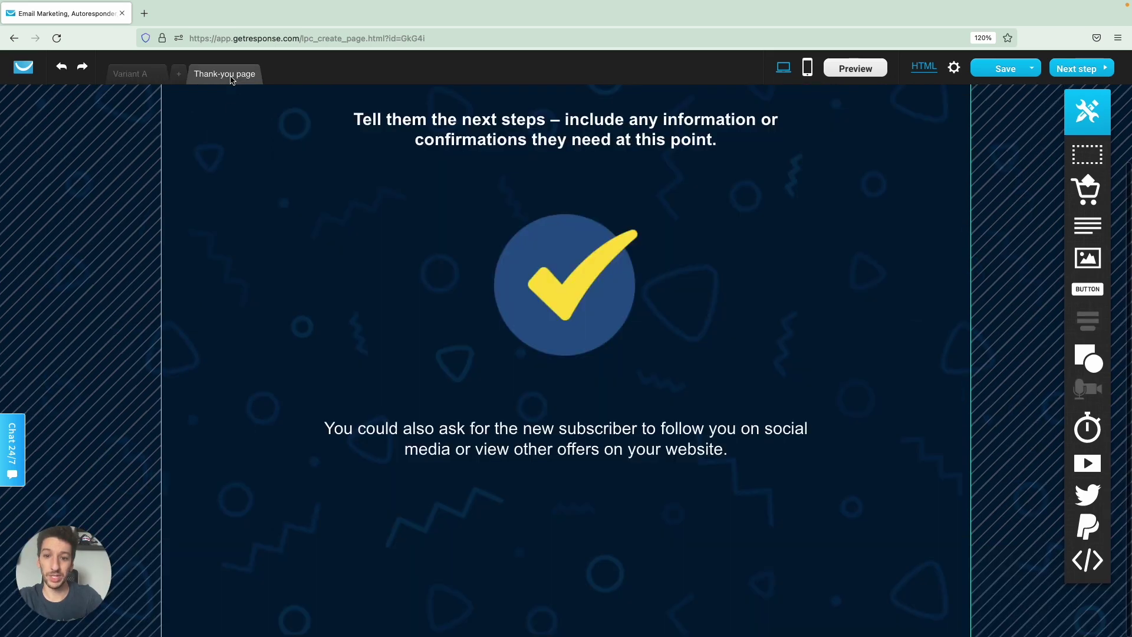
pyautogui.moveTo(1098, 295); pyautogui.dragTo(569, 517)
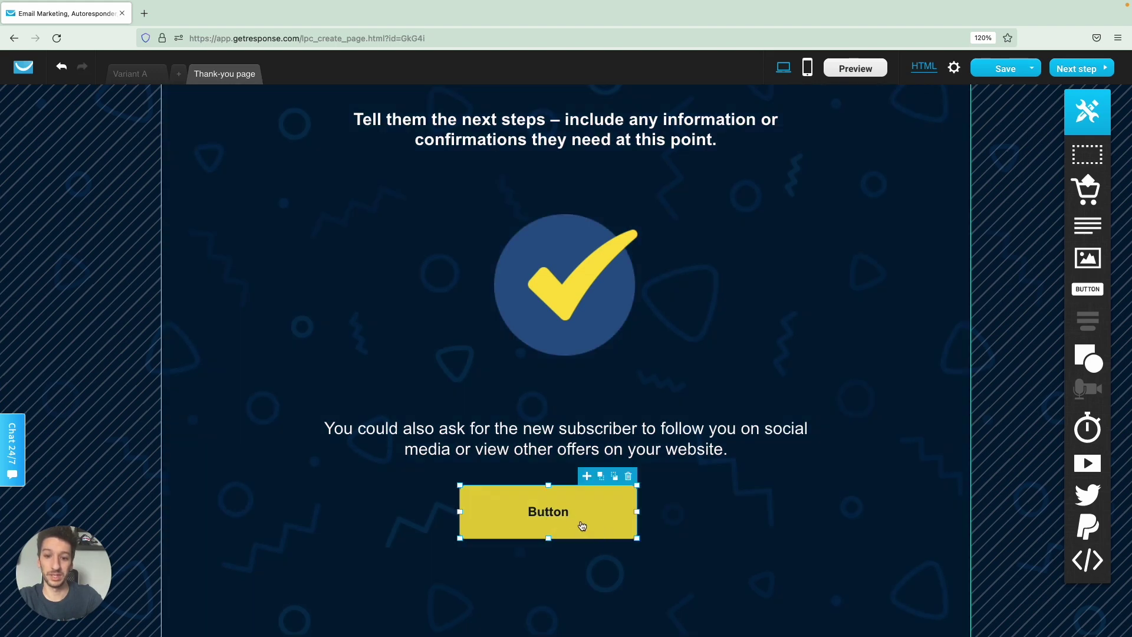
pyautogui.doubleClick(560, 514)
pyautogui.write('Download now')
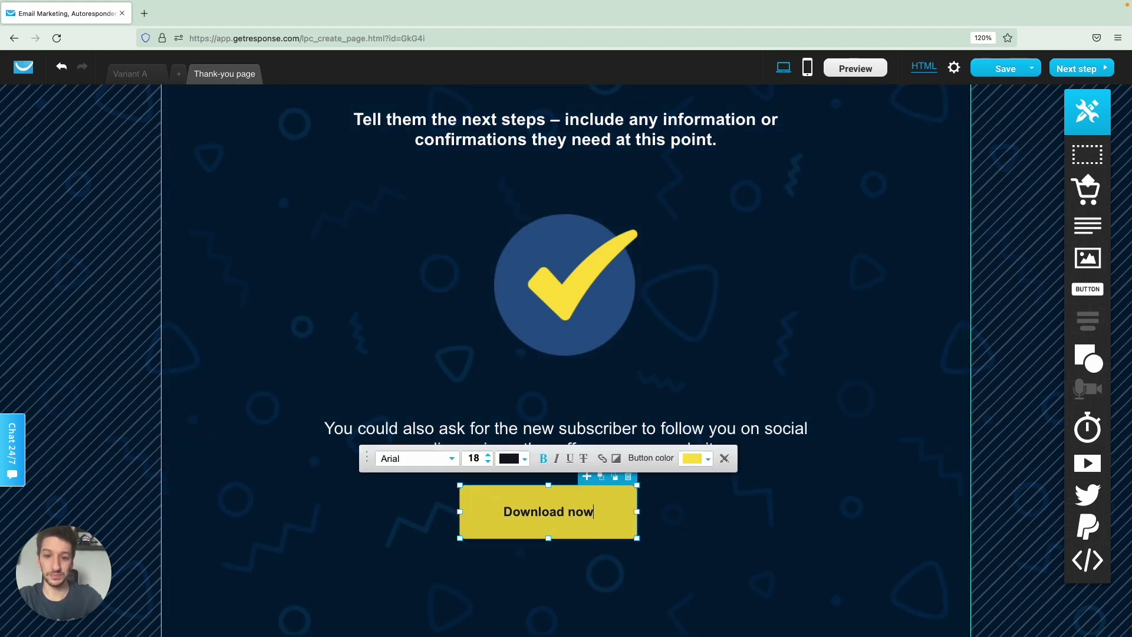
pyautogui.click(672, 561)
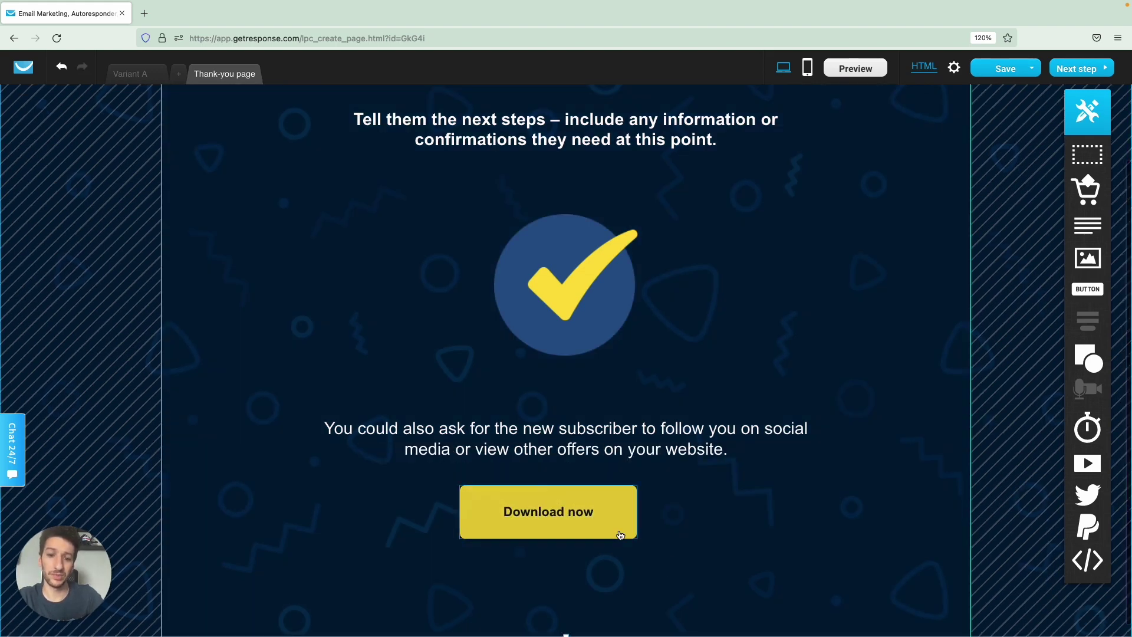
# Check the button's Web address link settings without adding a link, then return to Variant A.
pyautogui.doubleClick(624, 507)
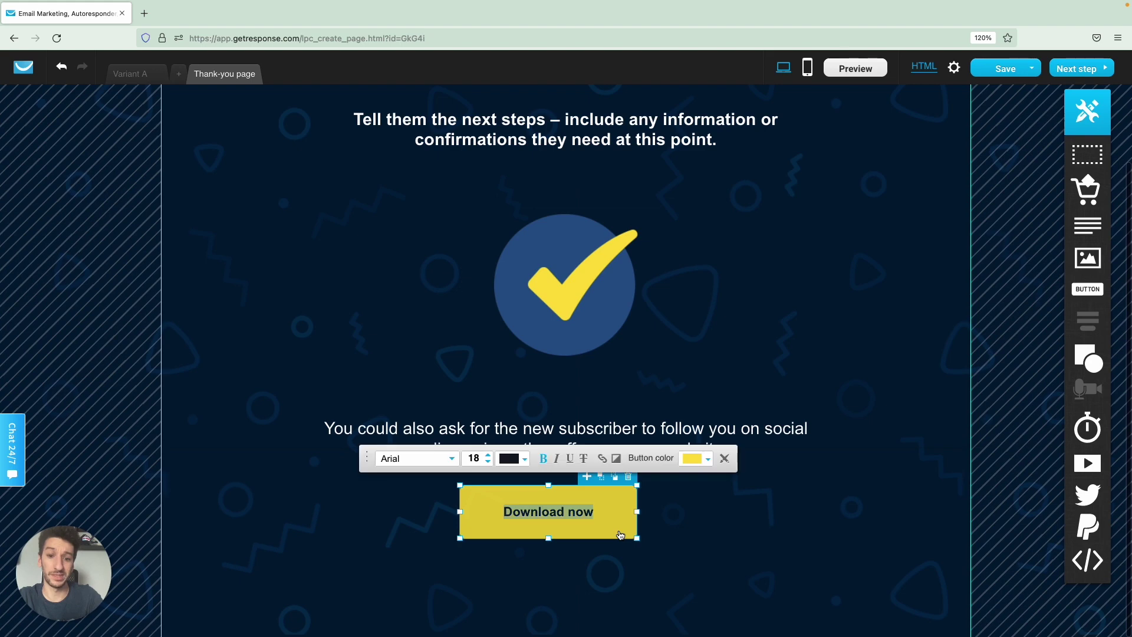
pyautogui.click(601, 460)
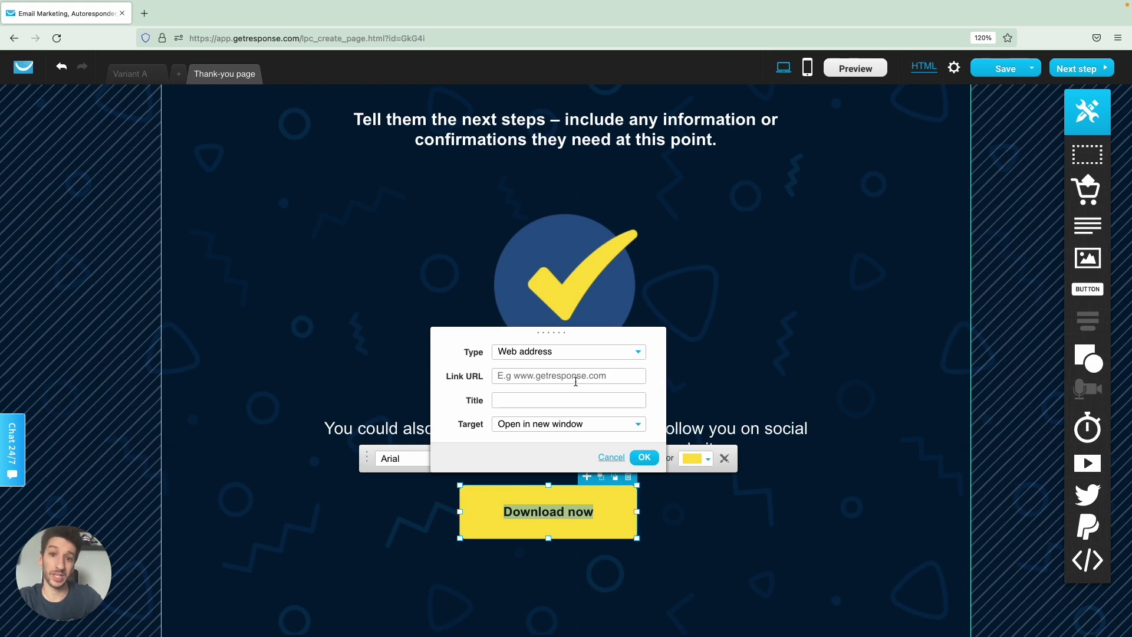
pyautogui.click(575, 353)
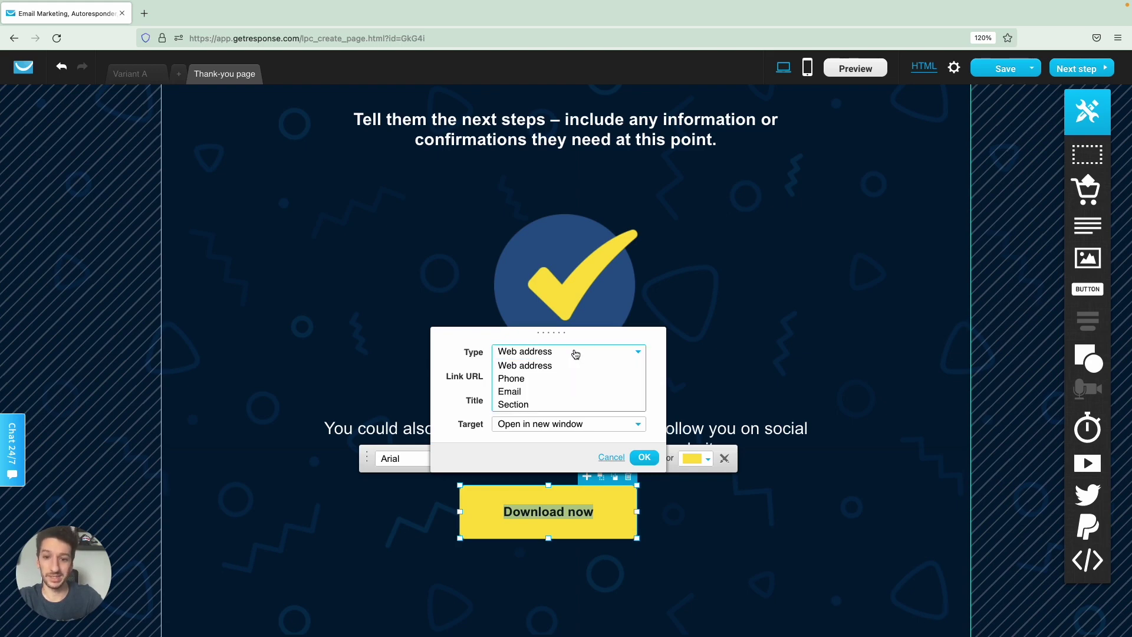
pyautogui.click(575, 354)
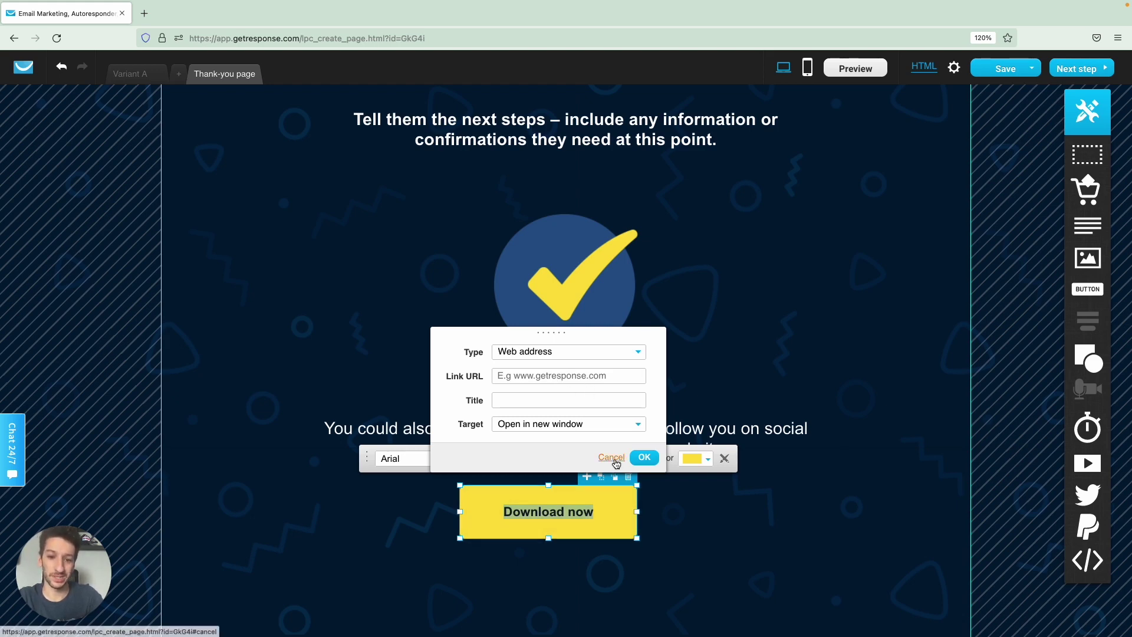
pyautogui.click(616, 463)
pyautogui.click(604, 460)
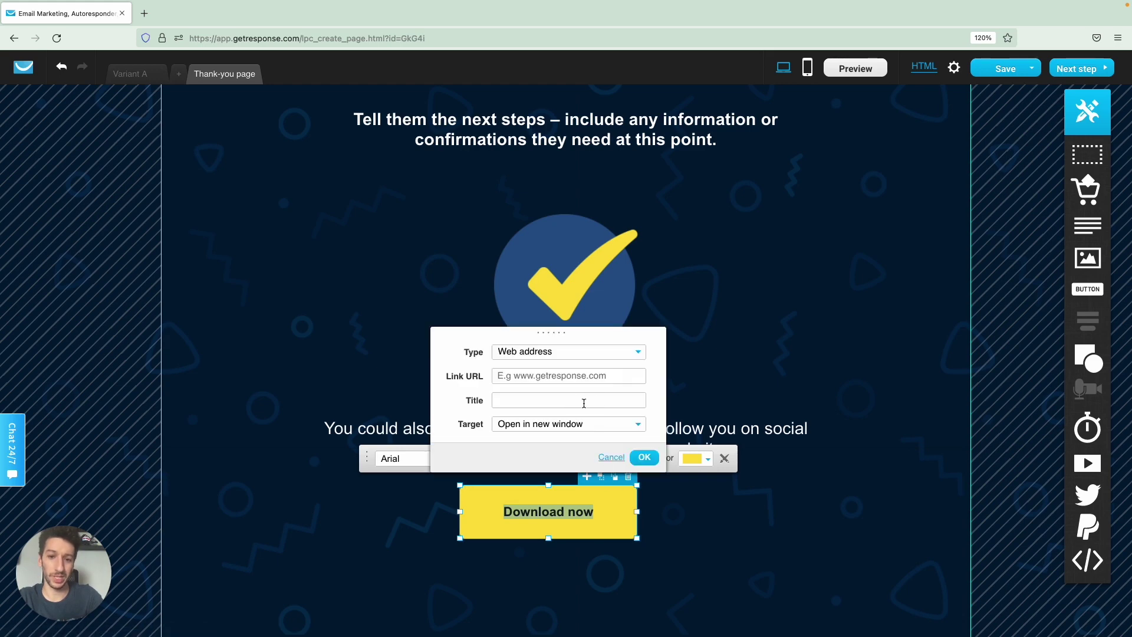
pyautogui.click(611, 458)
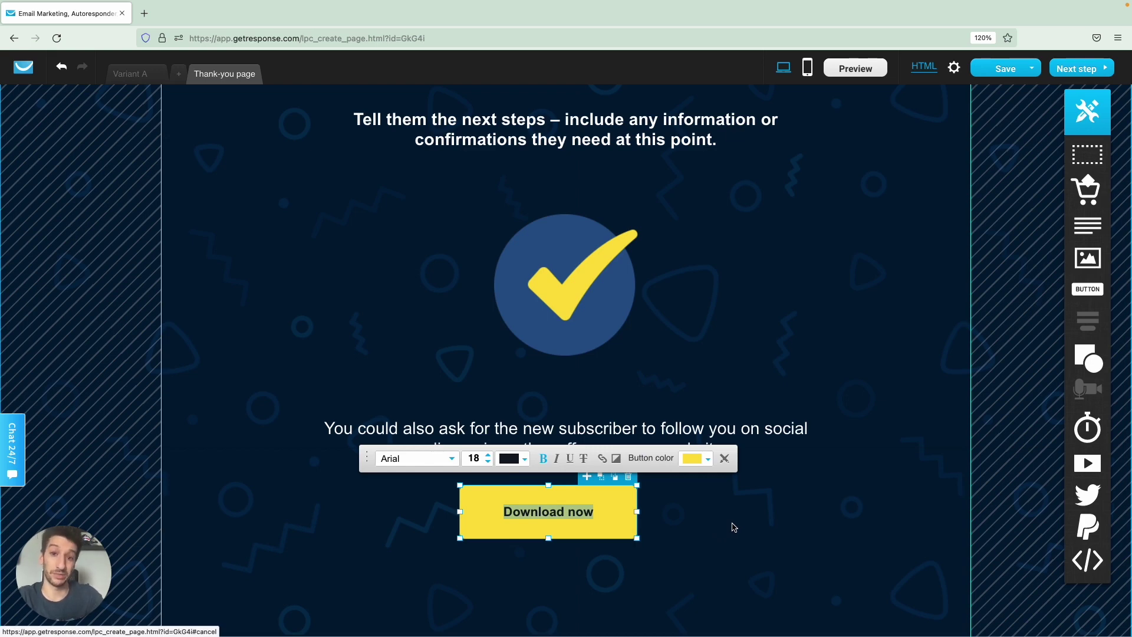
pyautogui.click(734, 526)
pyautogui.click(135, 76)
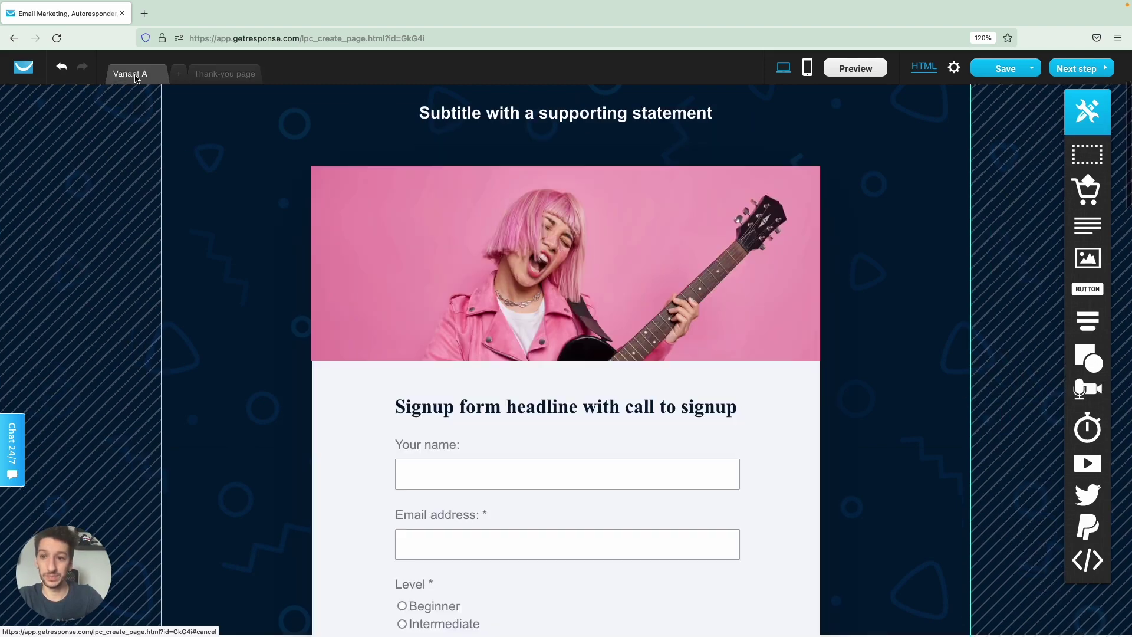
# Create the mobile version of the Variant A landing page.
pyautogui.scroll(2, 687, 305)
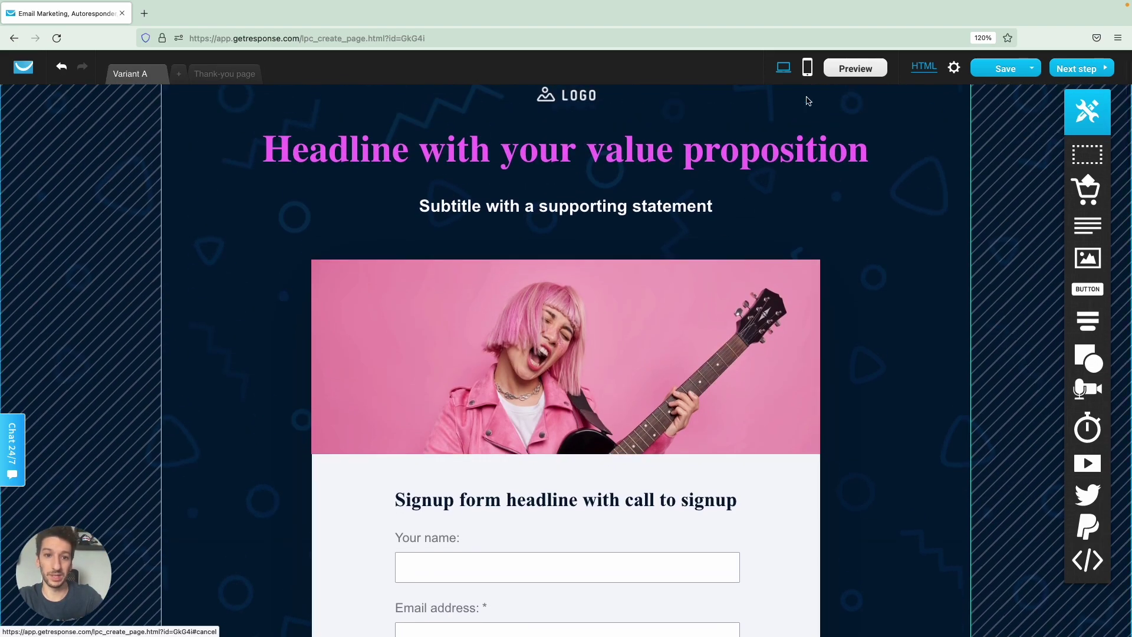
pyautogui.click(809, 69)
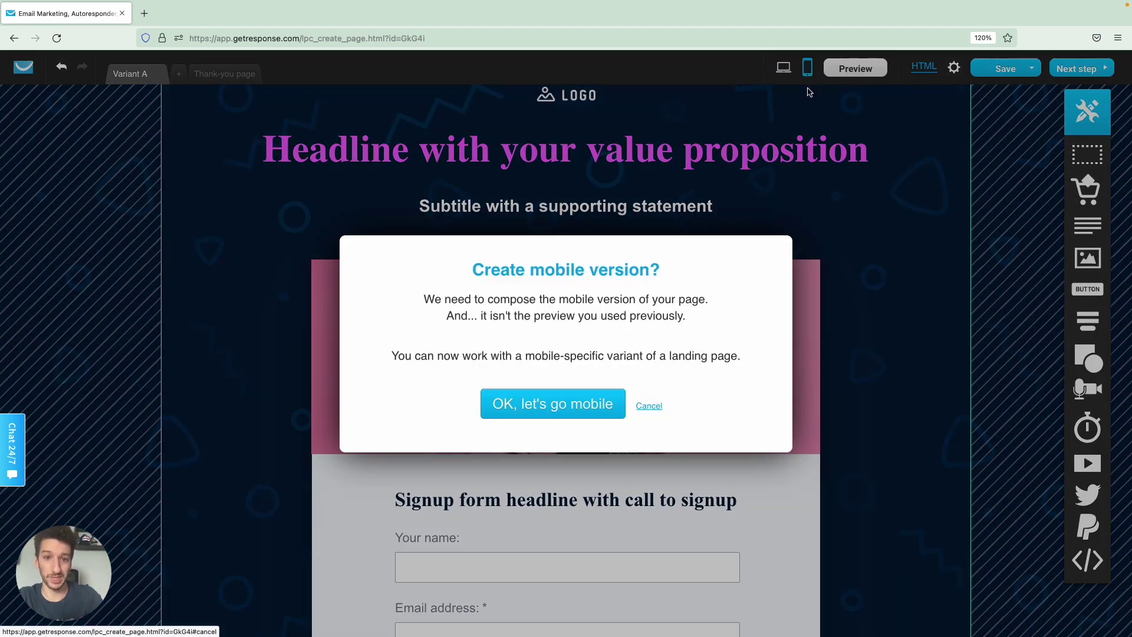
pyautogui.click(581, 406)
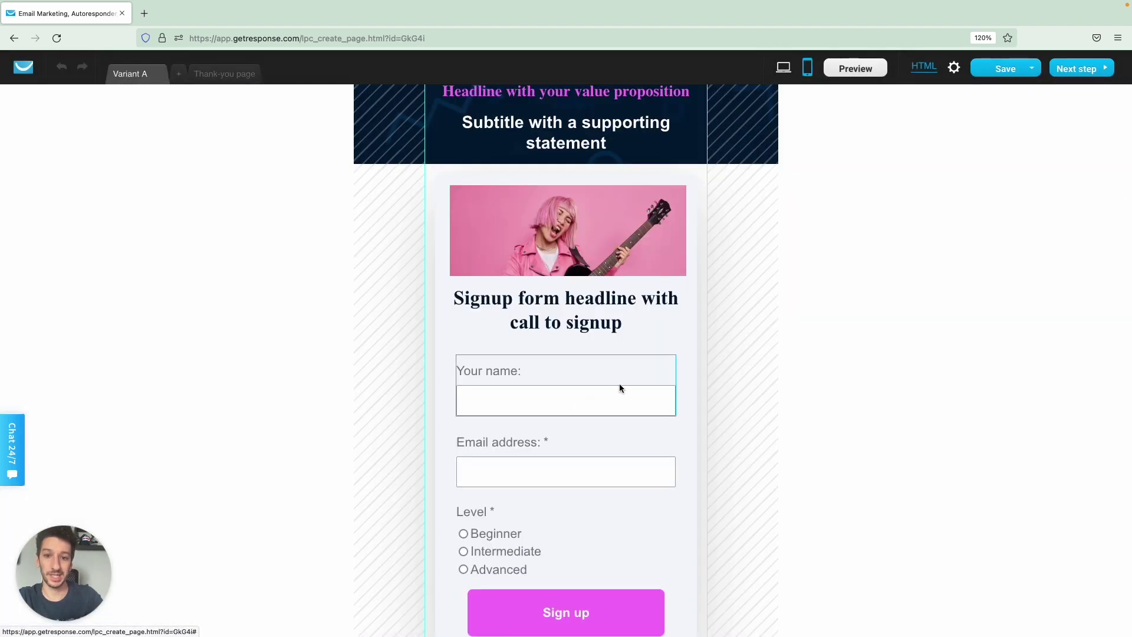
# Review the mobile layout, then bring up the Optimize layout prompt with Cmd+O.
pyautogui.scroll(-3, 620, 384)
pyautogui.scroll(-15, 619, 387)
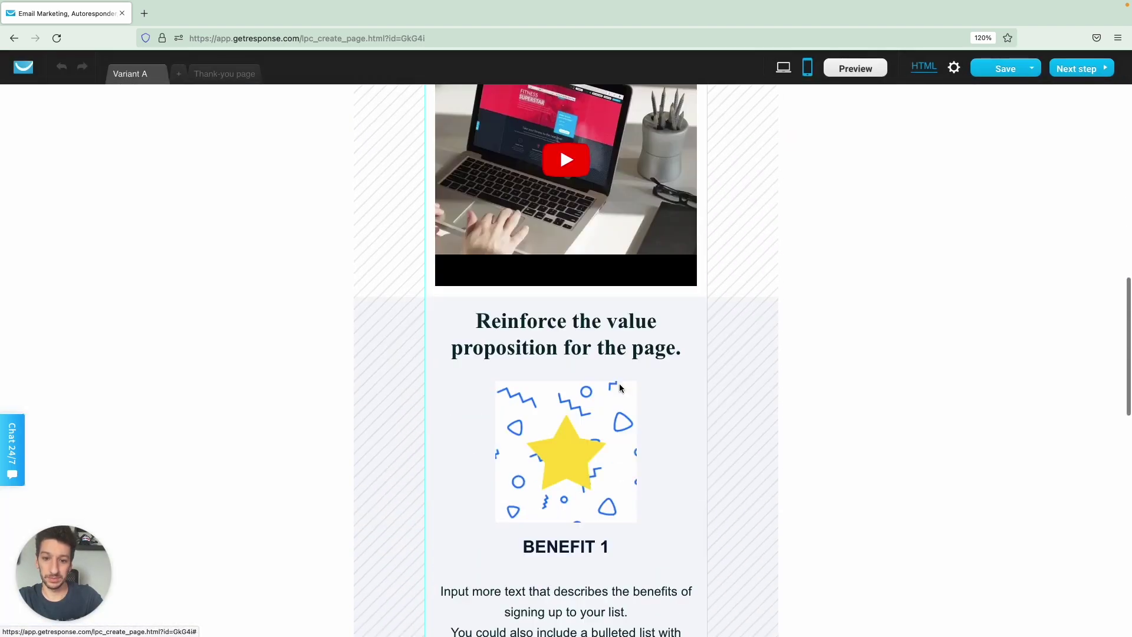
pyautogui.scroll(-5, 619, 387)
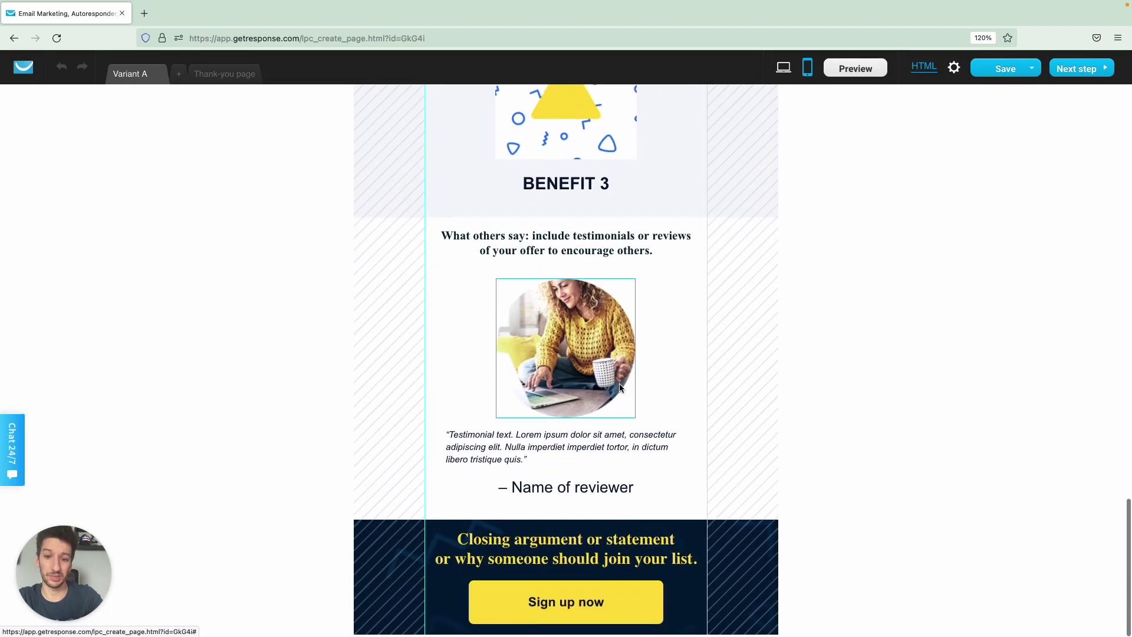
pyautogui.scroll(12, 619, 388)
pyautogui.scroll(10, 619, 388)
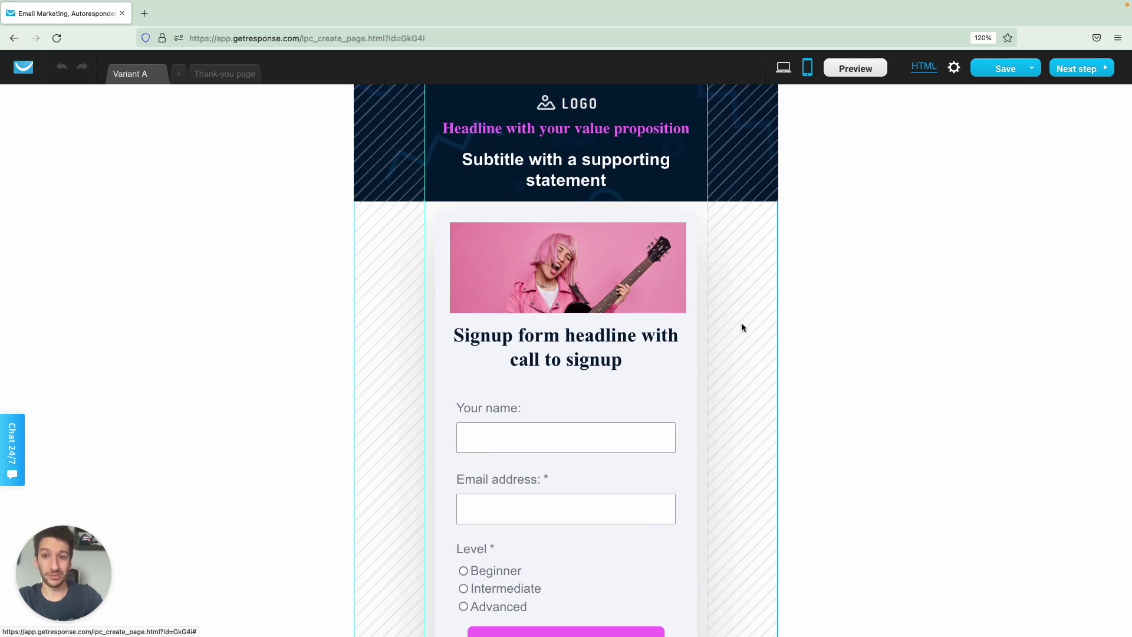
pyautogui.scroll(-3, 741, 324)
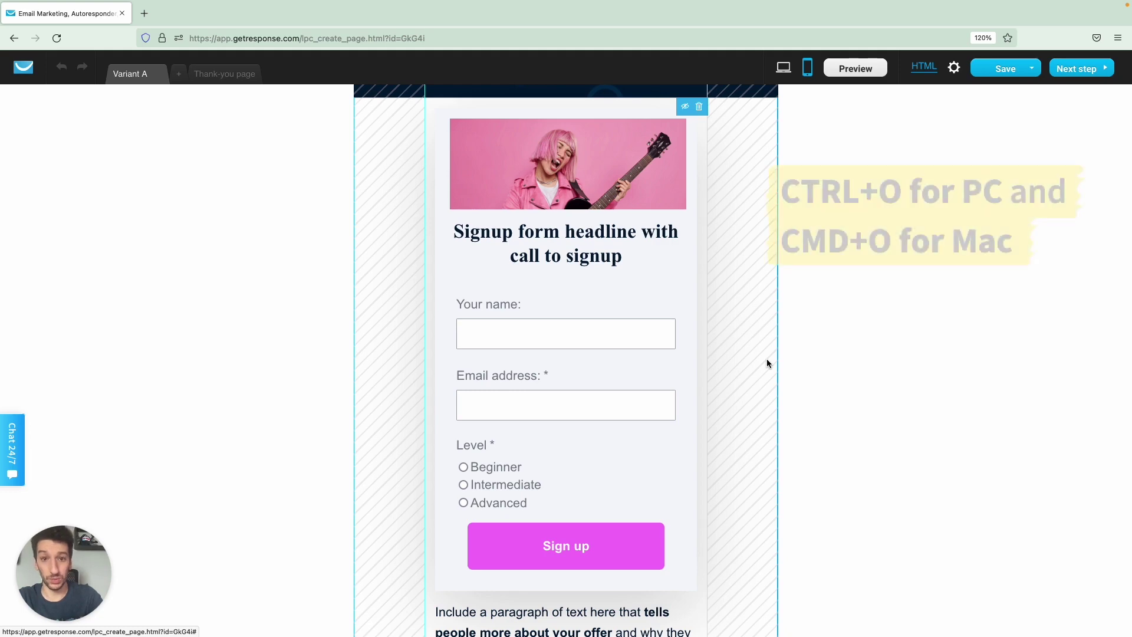
pyautogui.press('super+o')
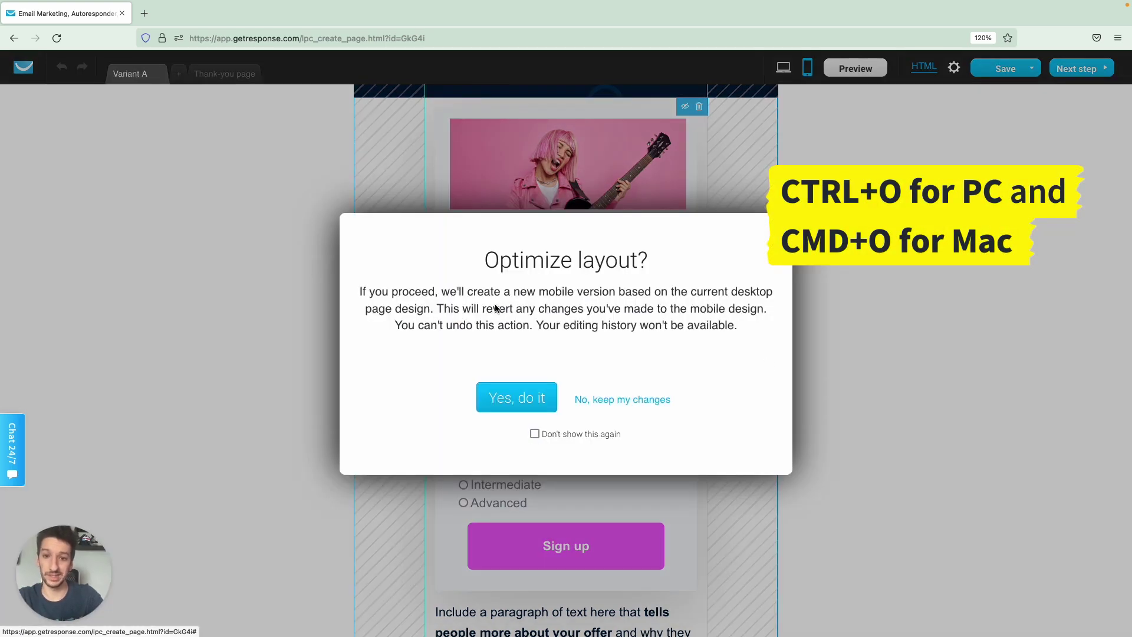
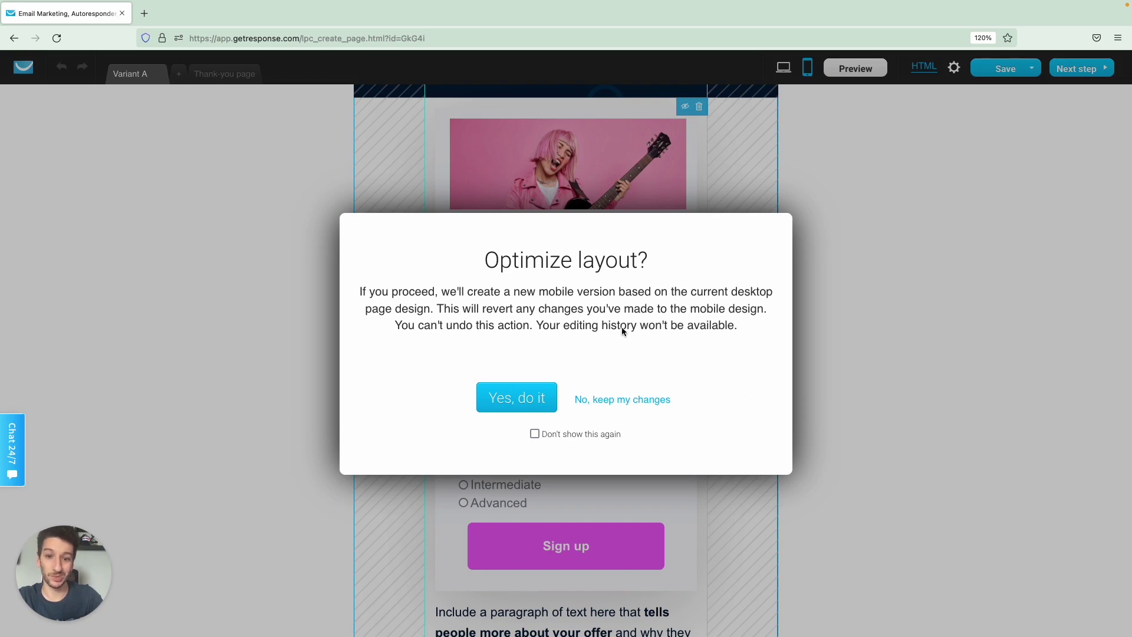
# Keep the existing mobile layout instead of regenerating it, and advance to the next setup step.
pyautogui.click(613, 400)
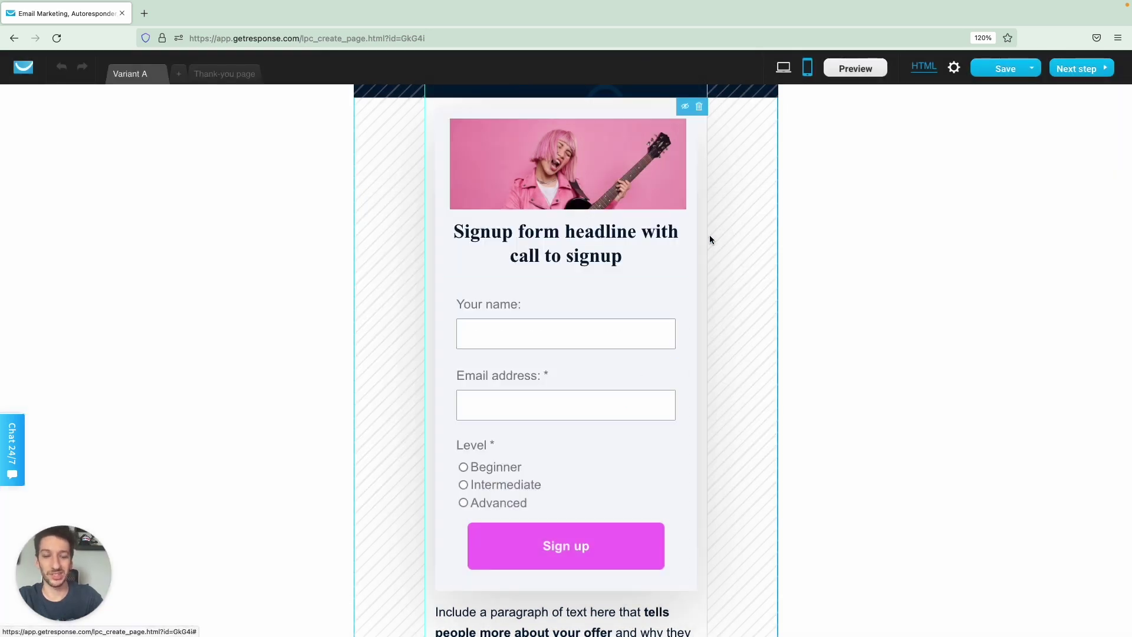
pyautogui.scroll(3, 779, 177)
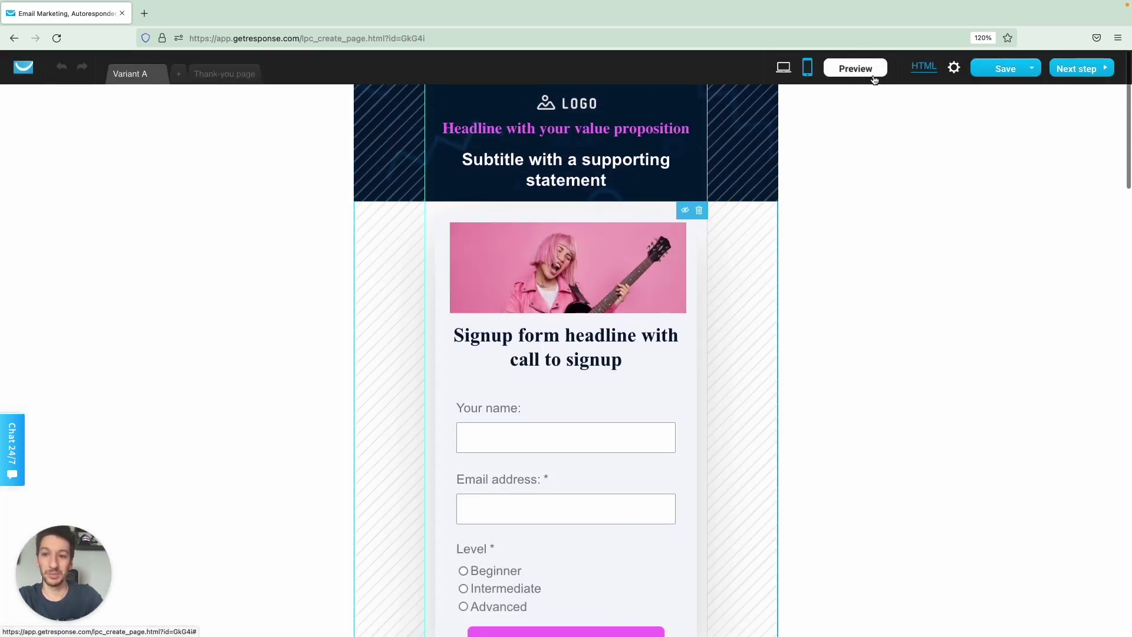
pyautogui.click(1095, 71)
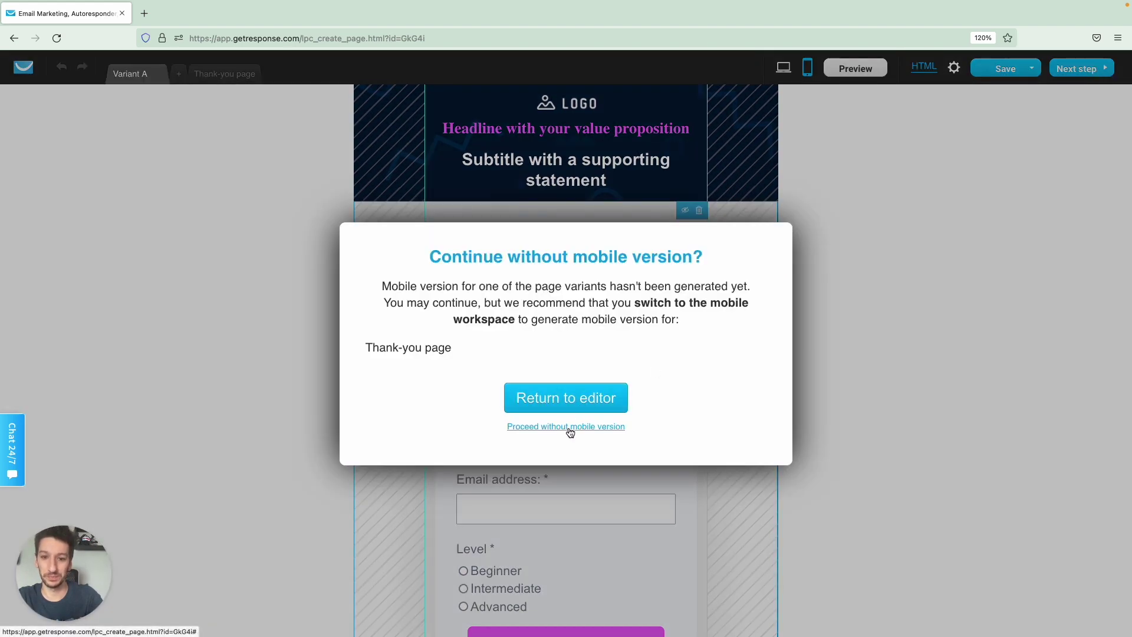
# Proceed without creating a mobile version for the thank-you page.
pyautogui.click(568, 427)
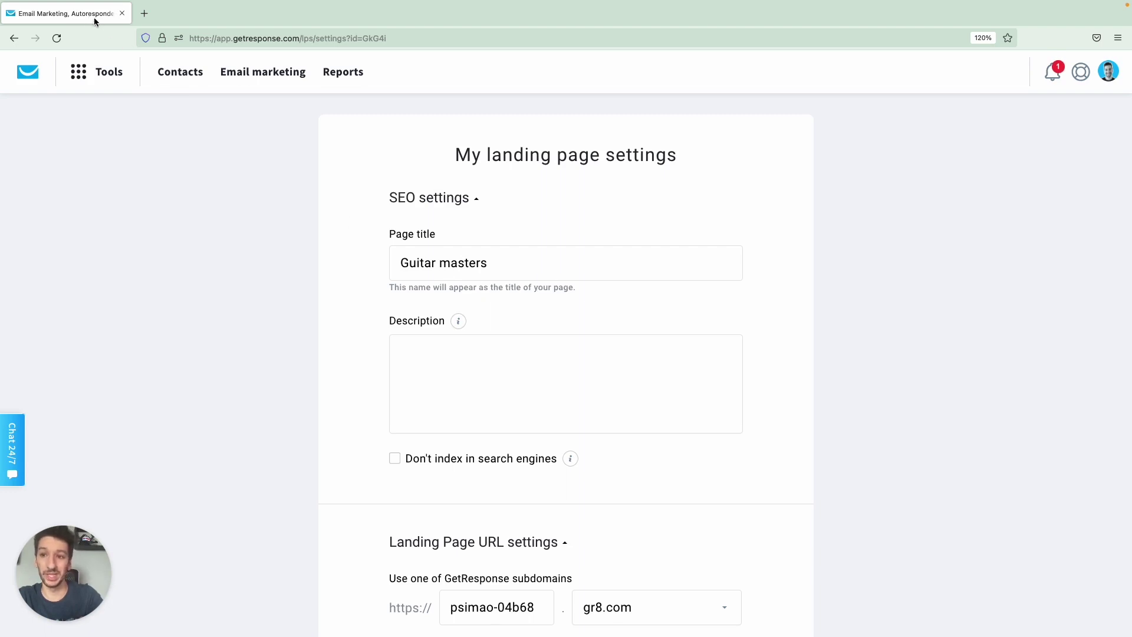
# Enter the SEO description 'In this landing page we teach guitar lessons'.
pyautogui.click(459, 365)
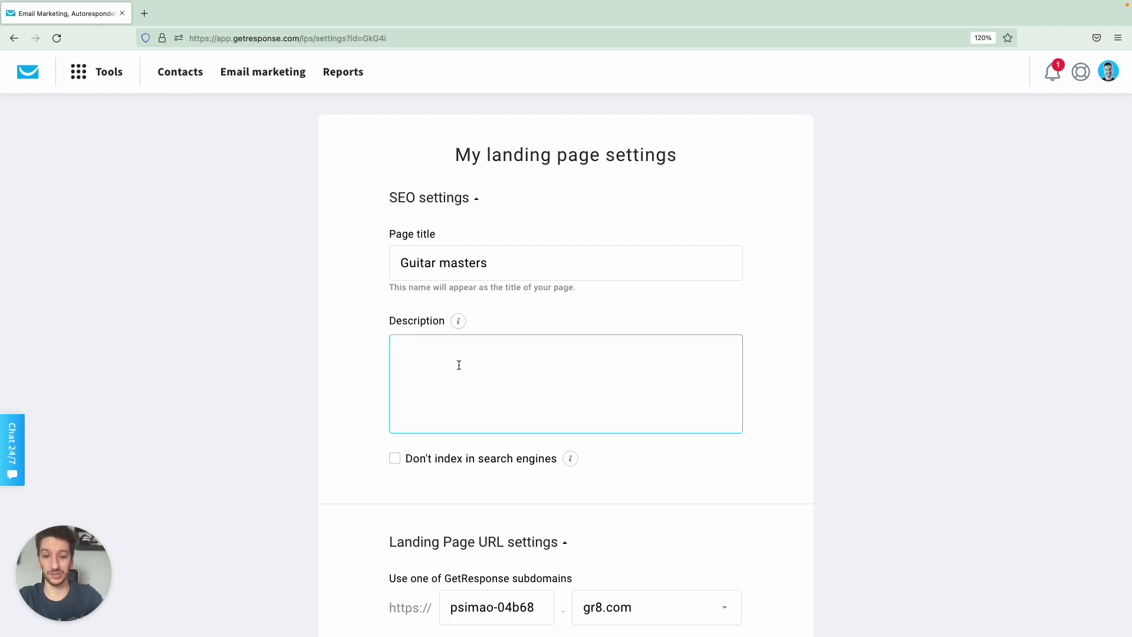
pyautogui.write('In this landi')
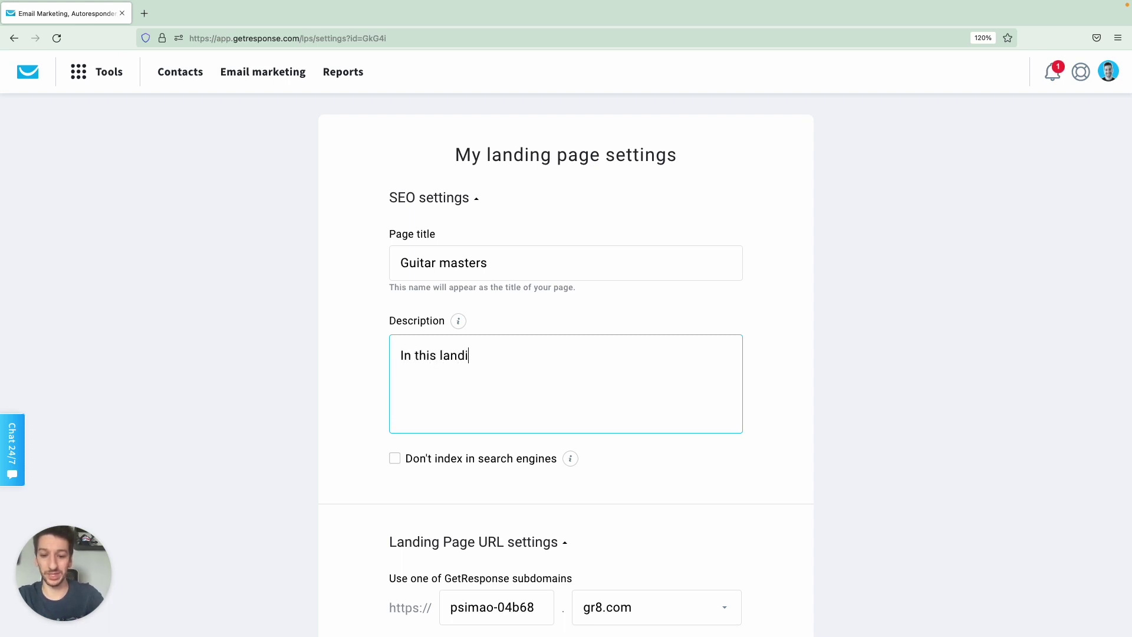
pyautogui.write('ng page we teach')
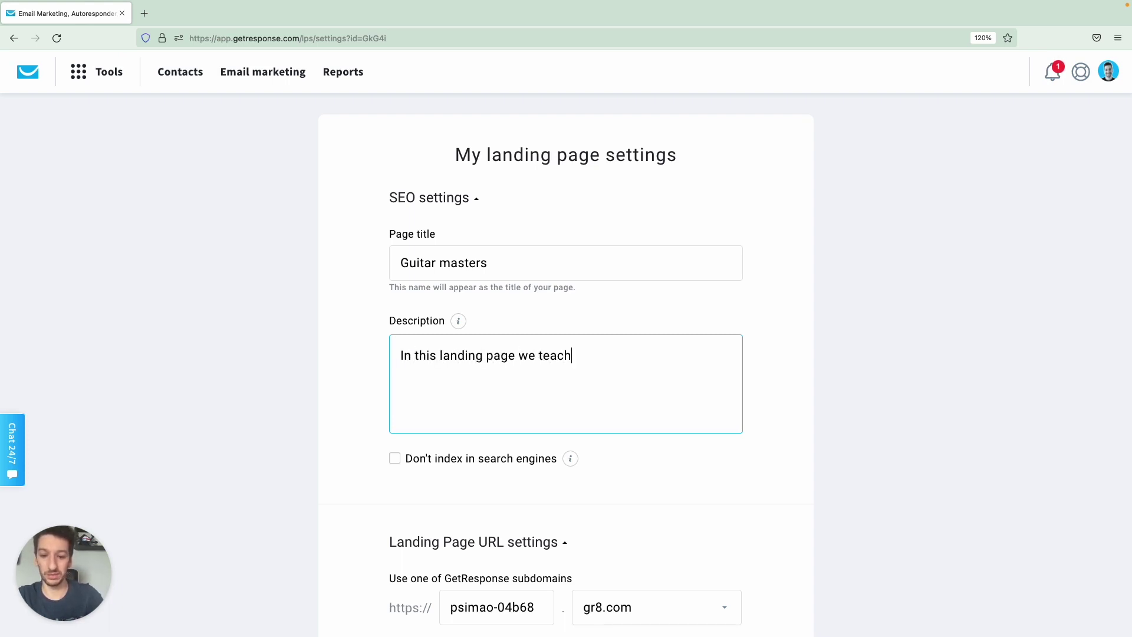
pyautogui.write(' guitar lessons')
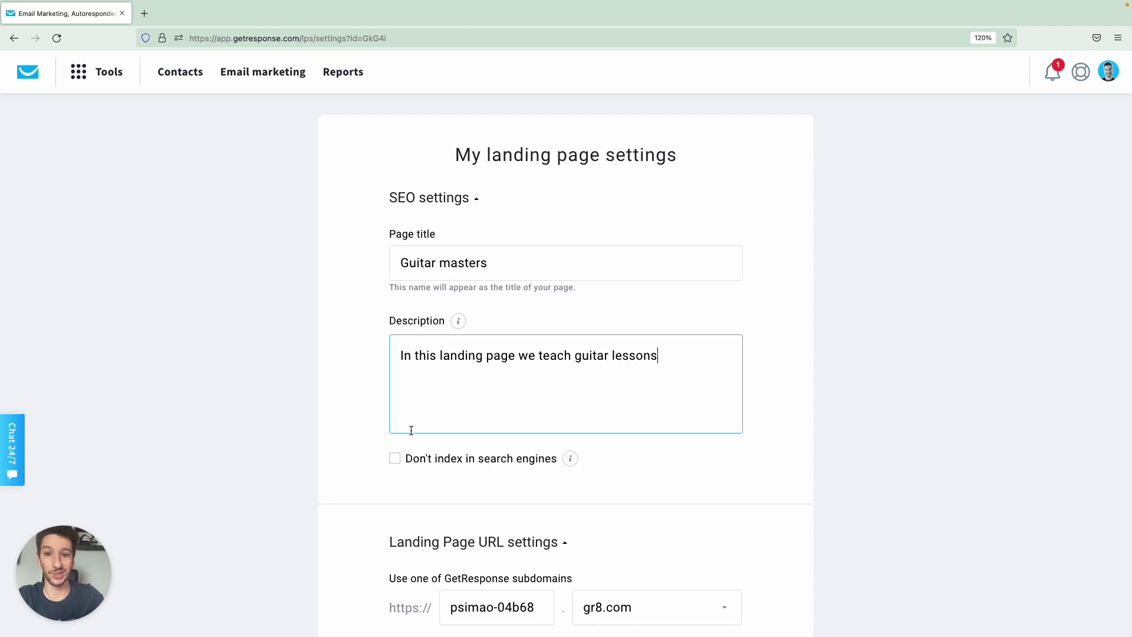
pyautogui.scroll(-1, 356, 487)
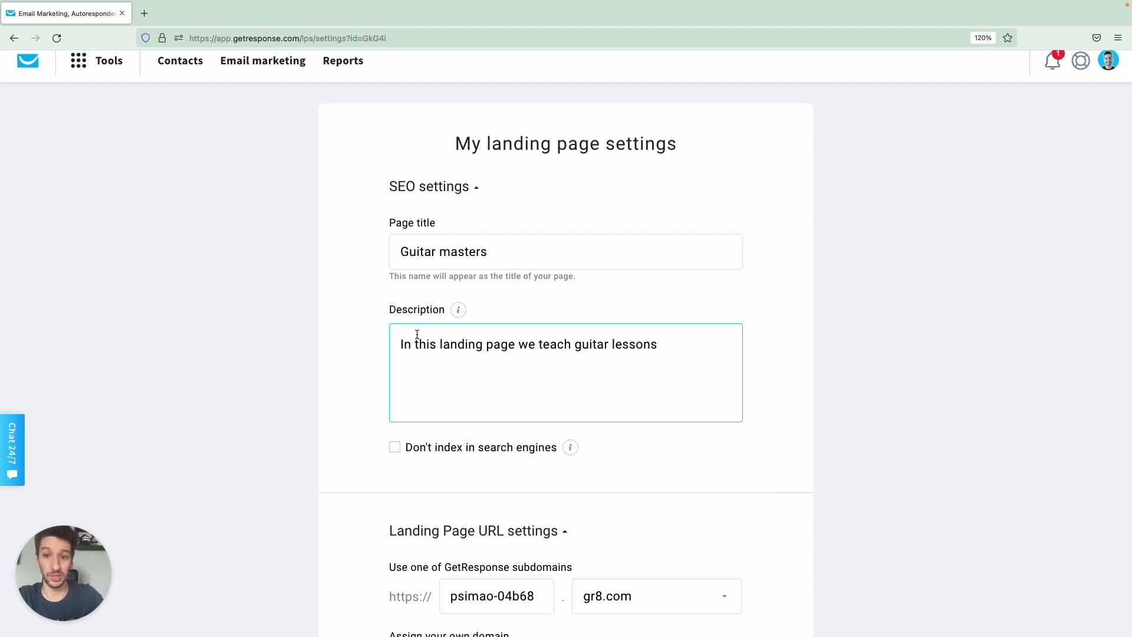
pyautogui.moveTo(461, 315)
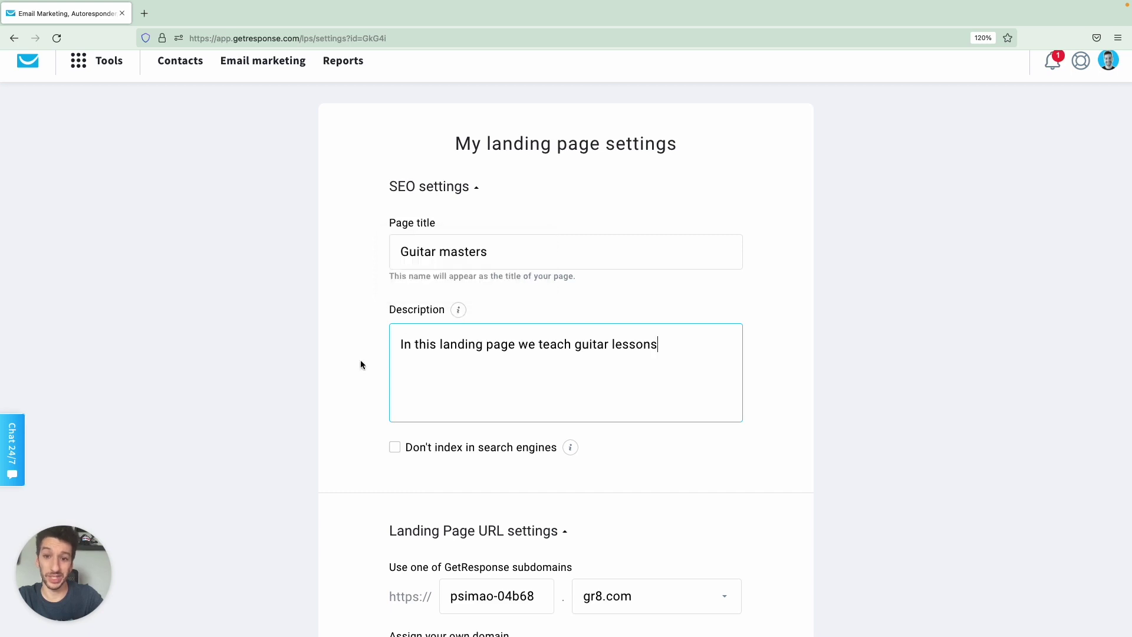
pyautogui.scroll(-3, 318, 364)
pyautogui.scroll(-1, 320, 362)
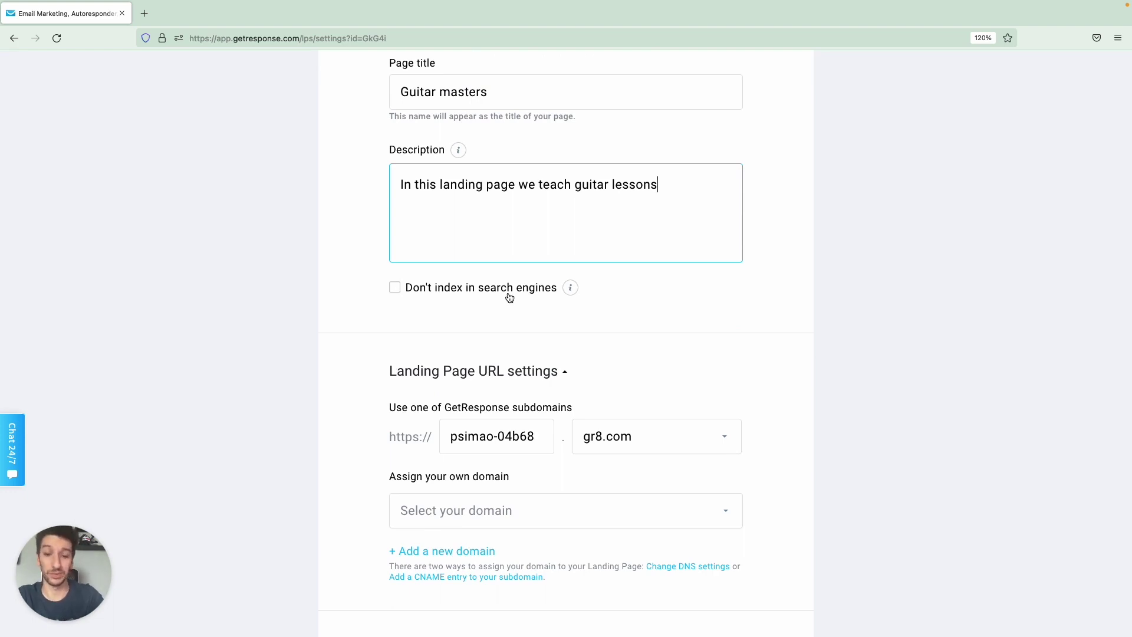
# Replace the landing page subdomain with 'guitarmasters' on gr8.com.
pyautogui.scroll(-5, 363, 306)
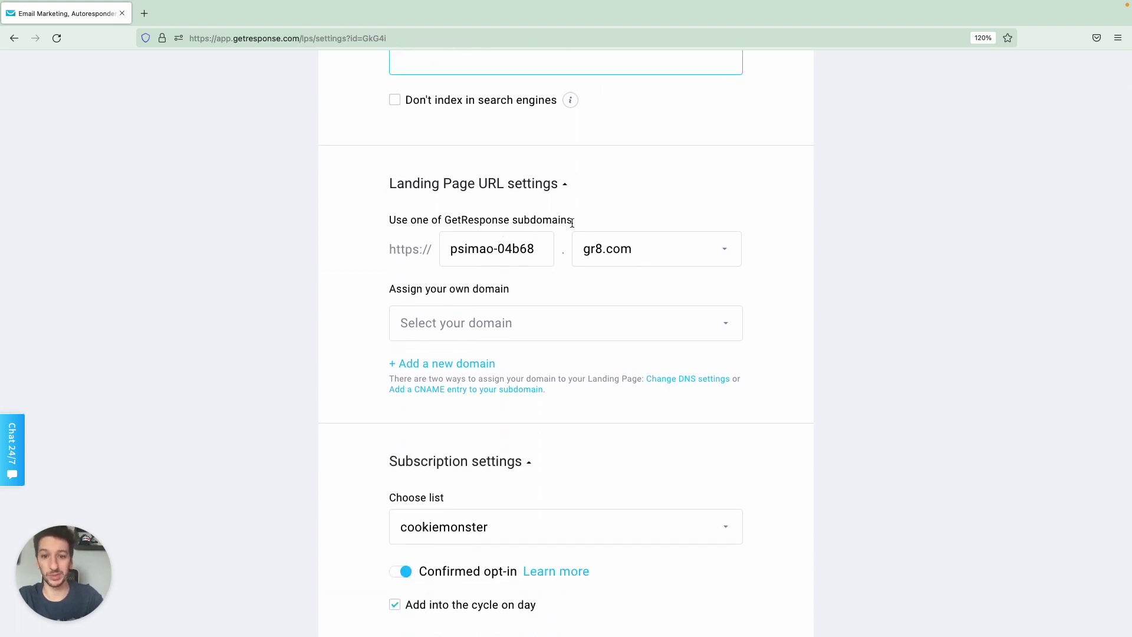
pyautogui.click(494, 265)
pyautogui.moveTo(537, 248); pyautogui.dragTo(497, 259)
pyautogui.press('BackSpace')
pyautogui.press('BackSpace')
pyautogui.press('BackSpace')
pyautogui.press('BackSpace')
pyautogui.press('BackSpace')
pyautogui.press('BackSpace')
pyautogui.press('BackSpace')
pyautogui.press('BackSpace')
pyautogui.click(617, 253)
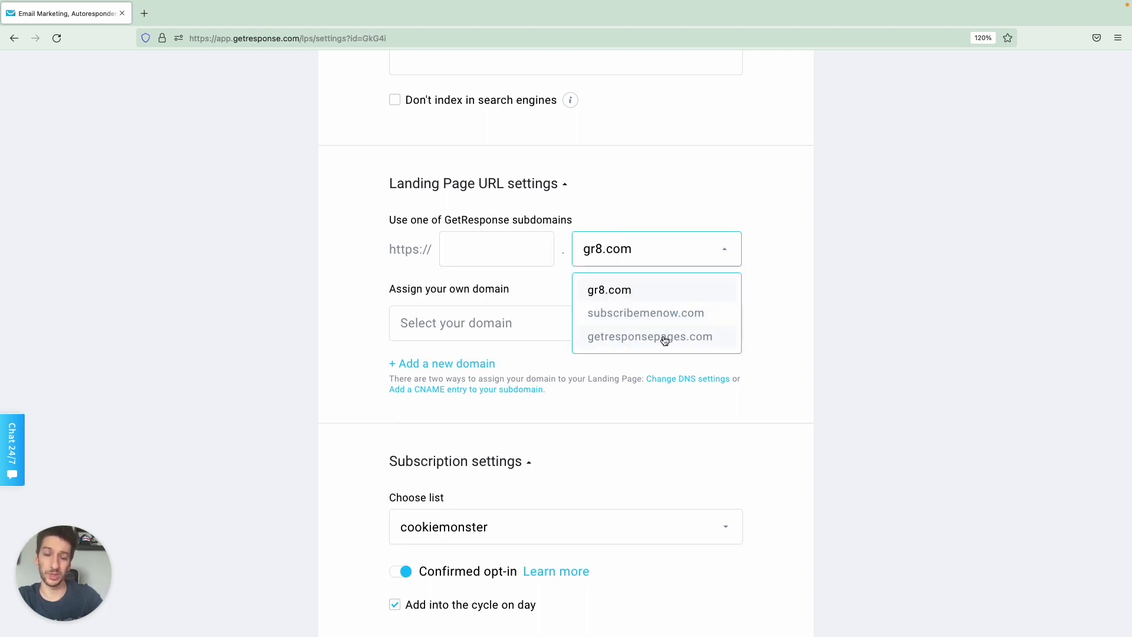
pyautogui.click(613, 174)
pyautogui.tripleClick(500, 245)
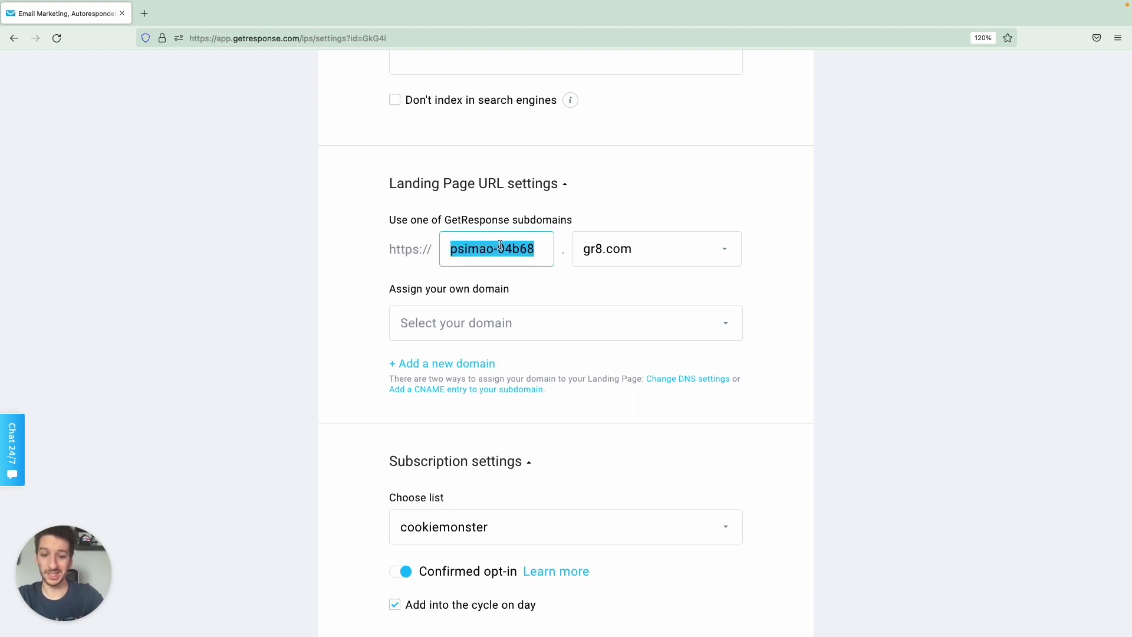
pyautogui.write('guitarmasters')
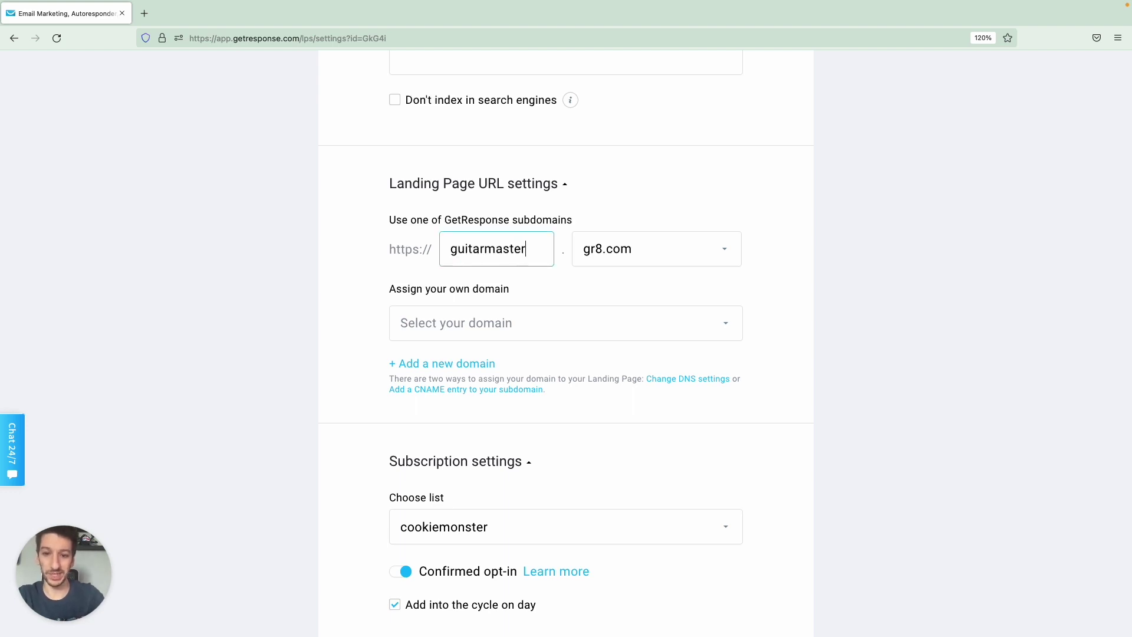
pyautogui.click(603, 200)
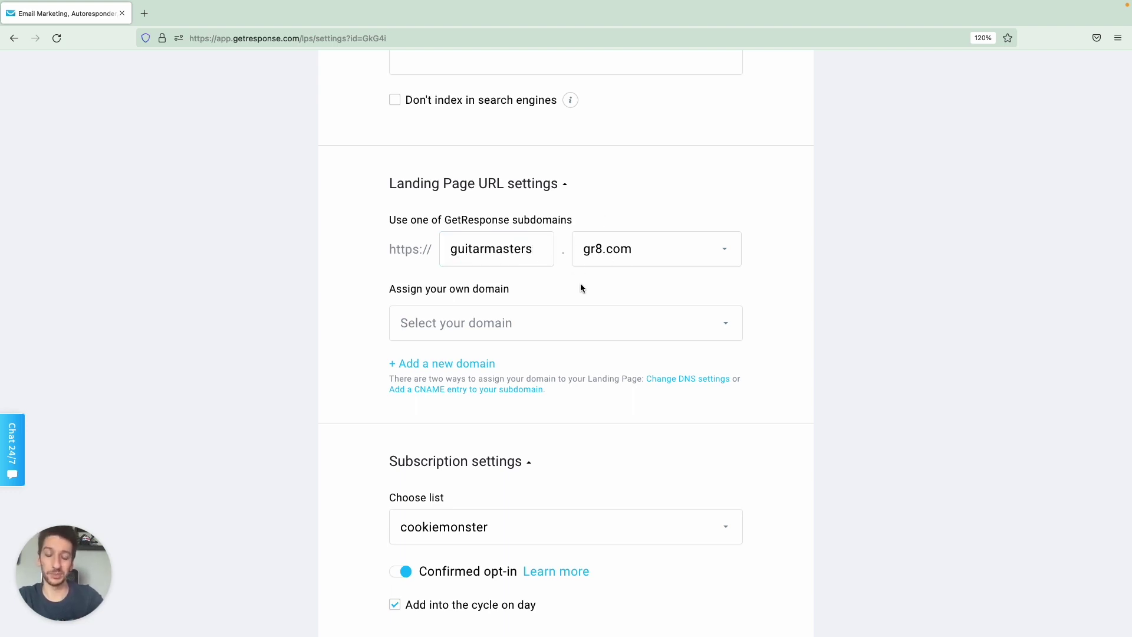
# Review the custom domain options and leave no custom domain assigned.
pyautogui.scroll(-1, 581, 284)
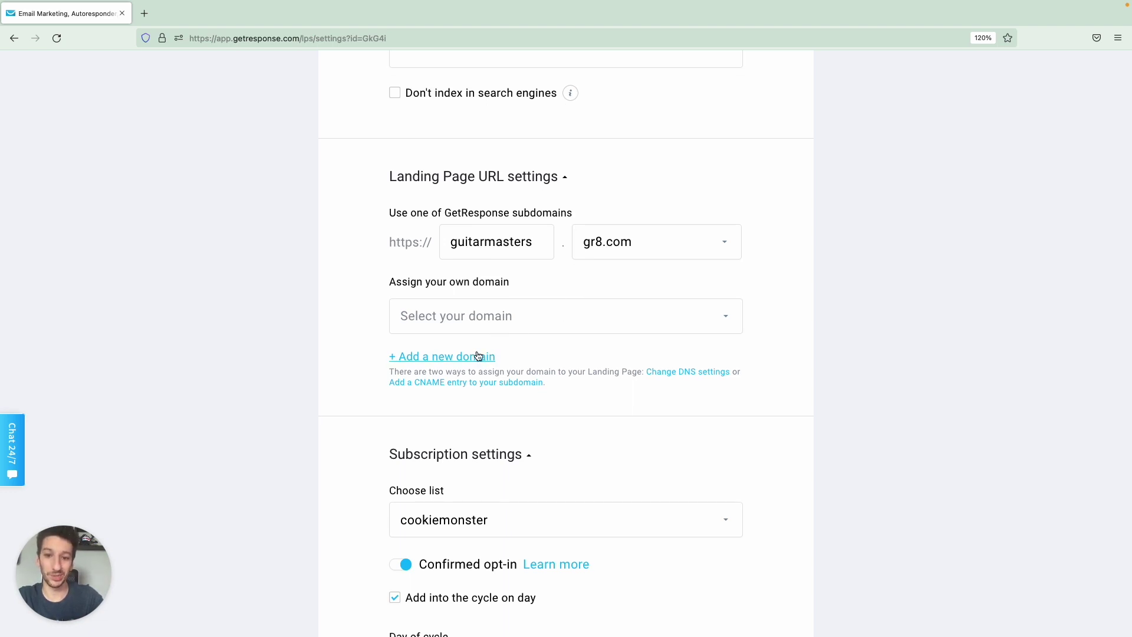
pyautogui.click(531, 319)
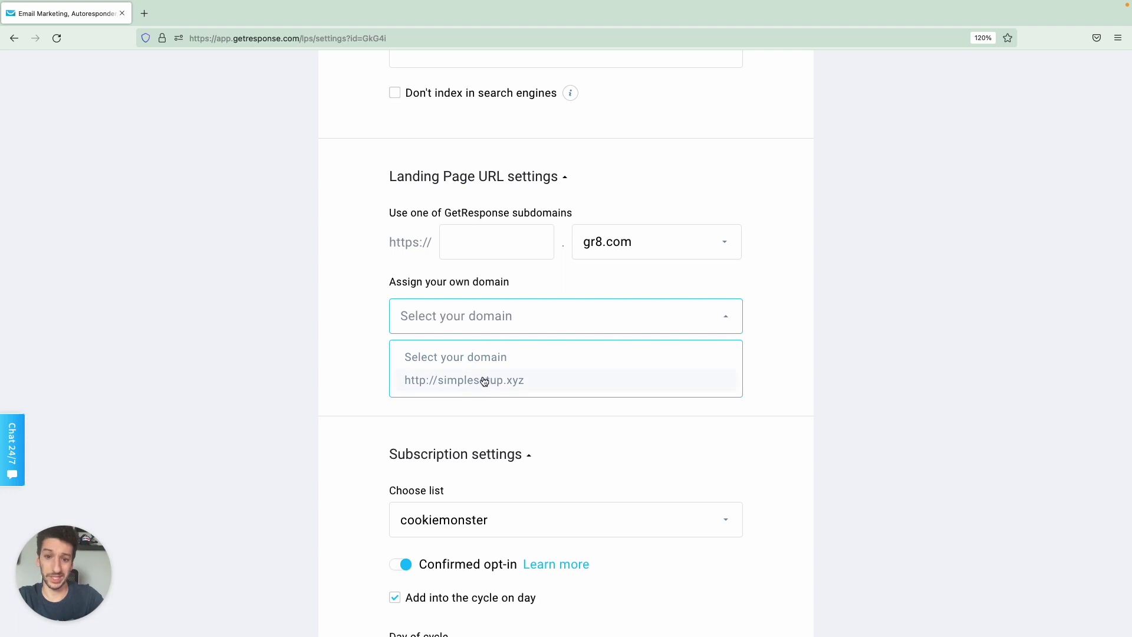
pyautogui.click(506, 281)
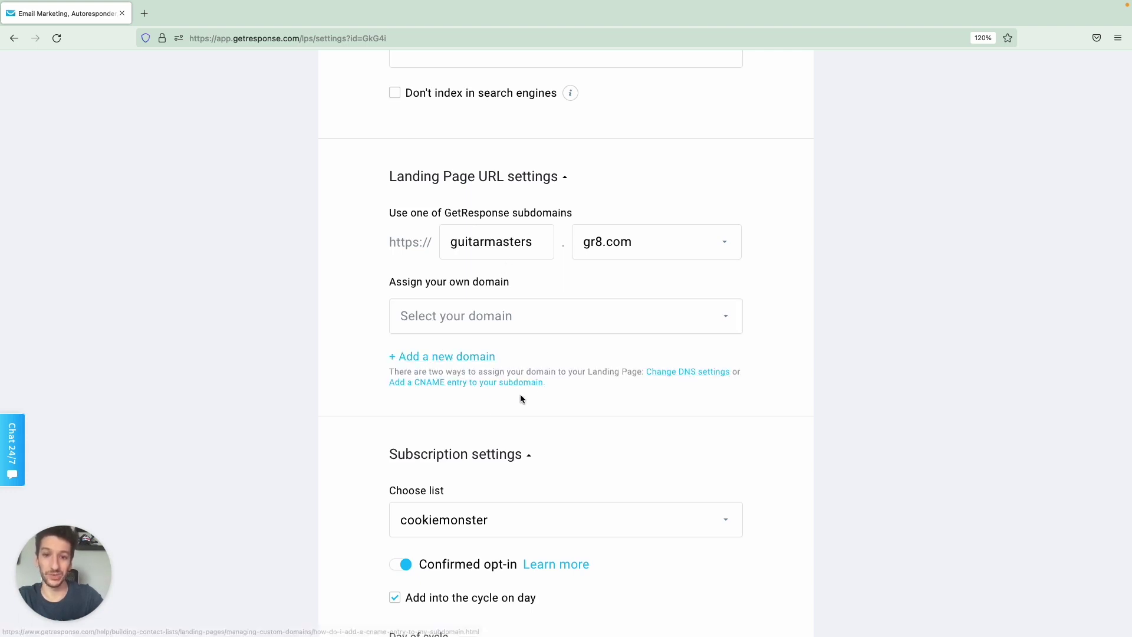
pyautogui.scroll(-4, 673, 434)
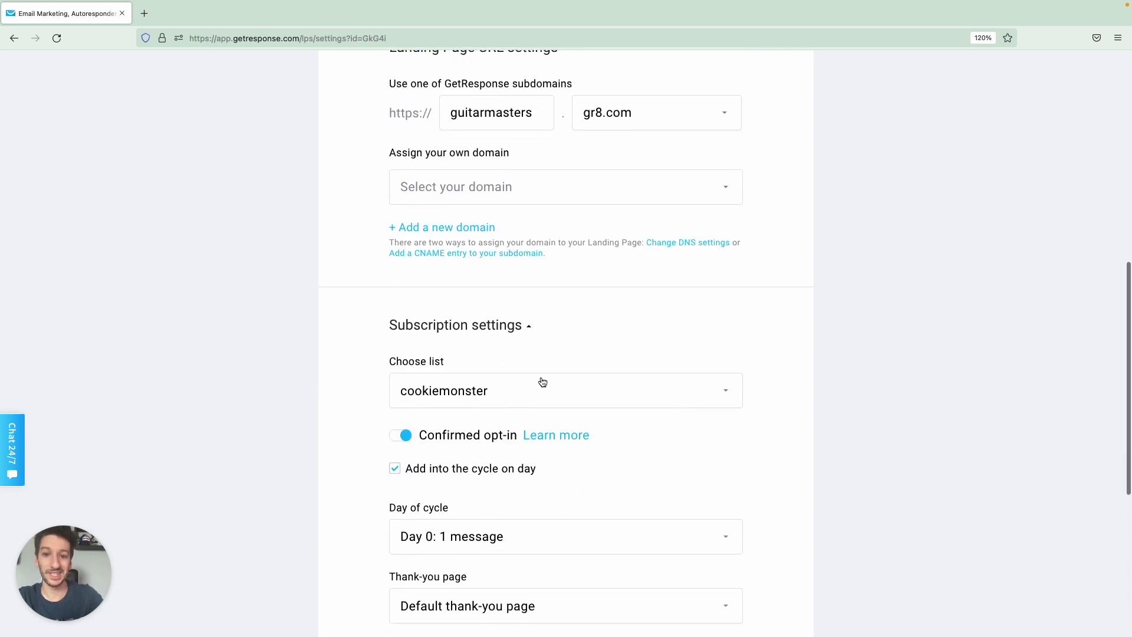
# Send landing page sign-ups to the Guitar masters contact list.
pyautogui.scroll(-2, 540, 383)
pyautogui.scroll(-1, 525, 298)
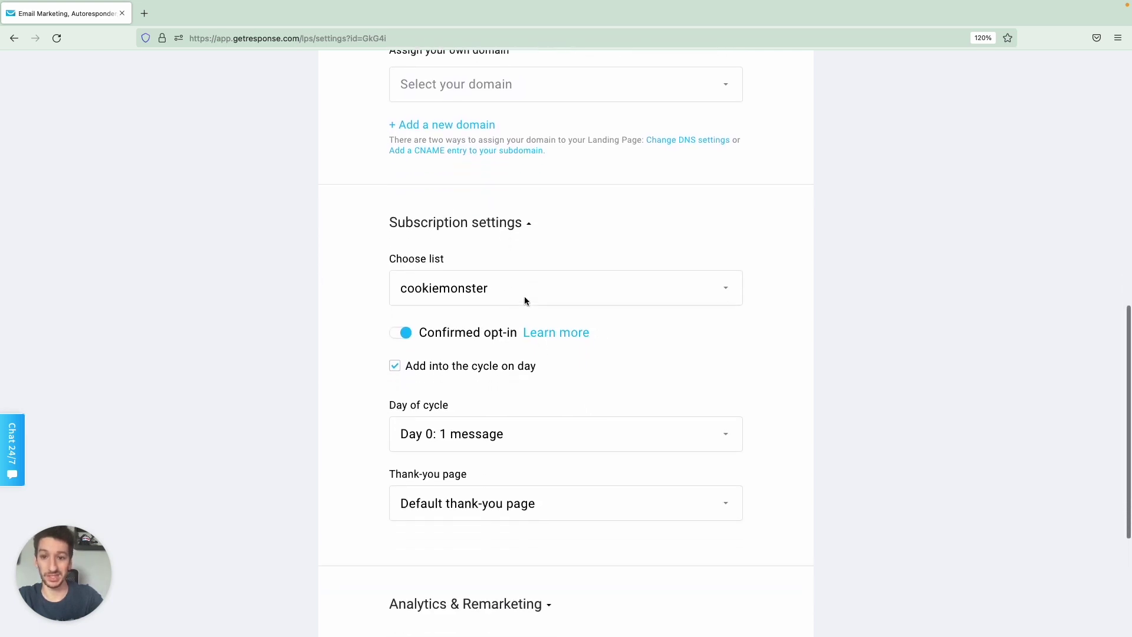
pyautogui.click(523, 283)
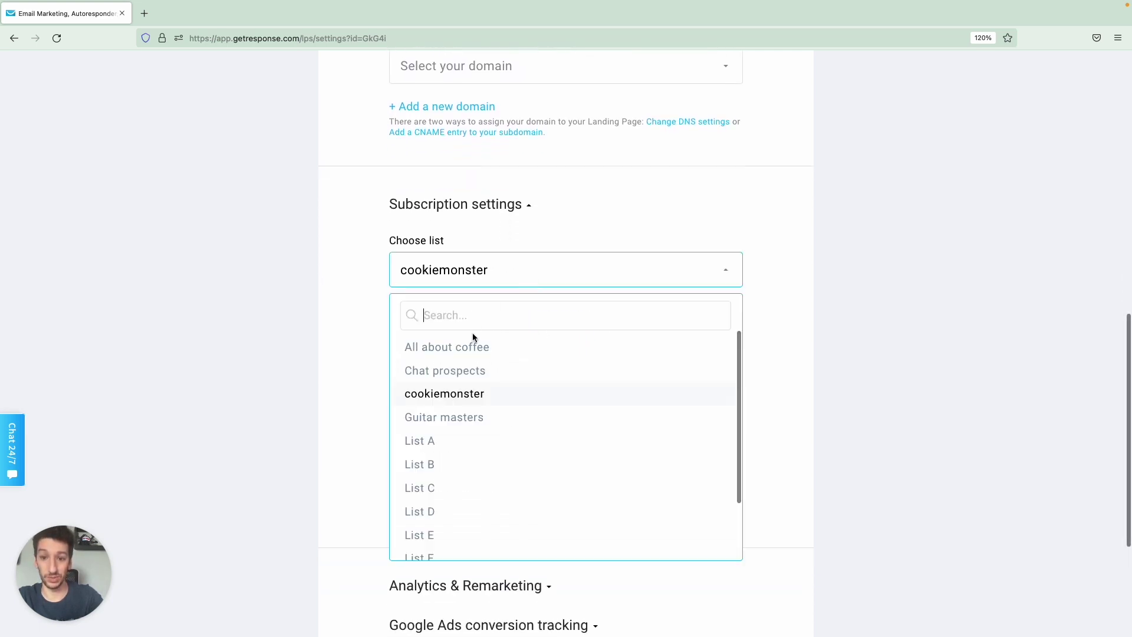
pyautogui.click(454, 420)
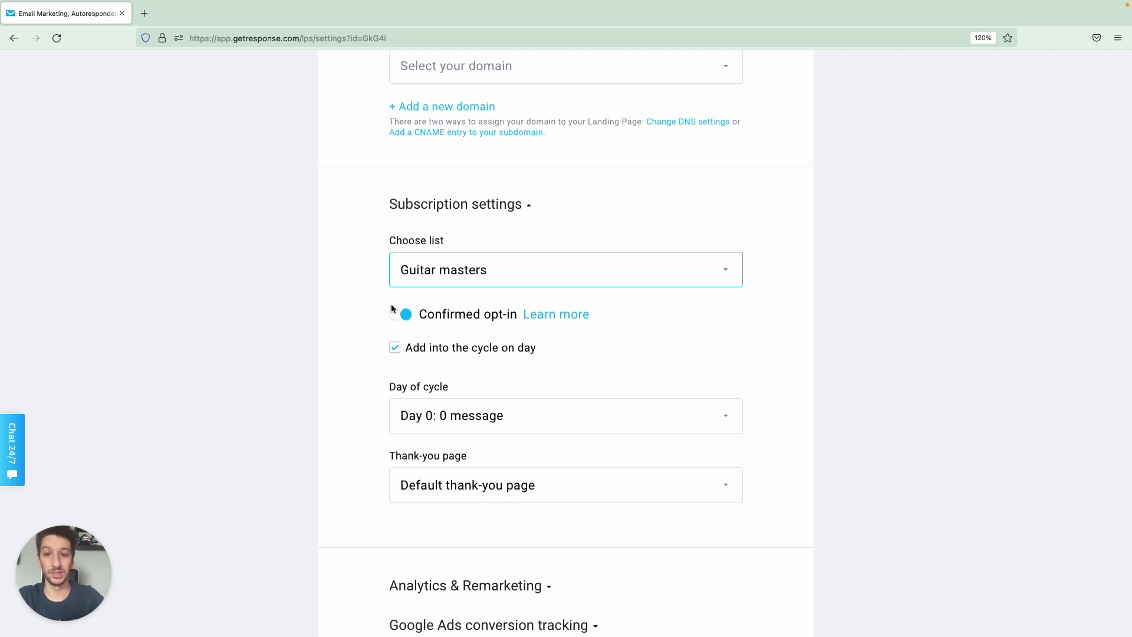
# Turn confirmed opt-in off and stop adding sign-ups to the autoresponder cycle day.
pyautogui.click(400, 318)
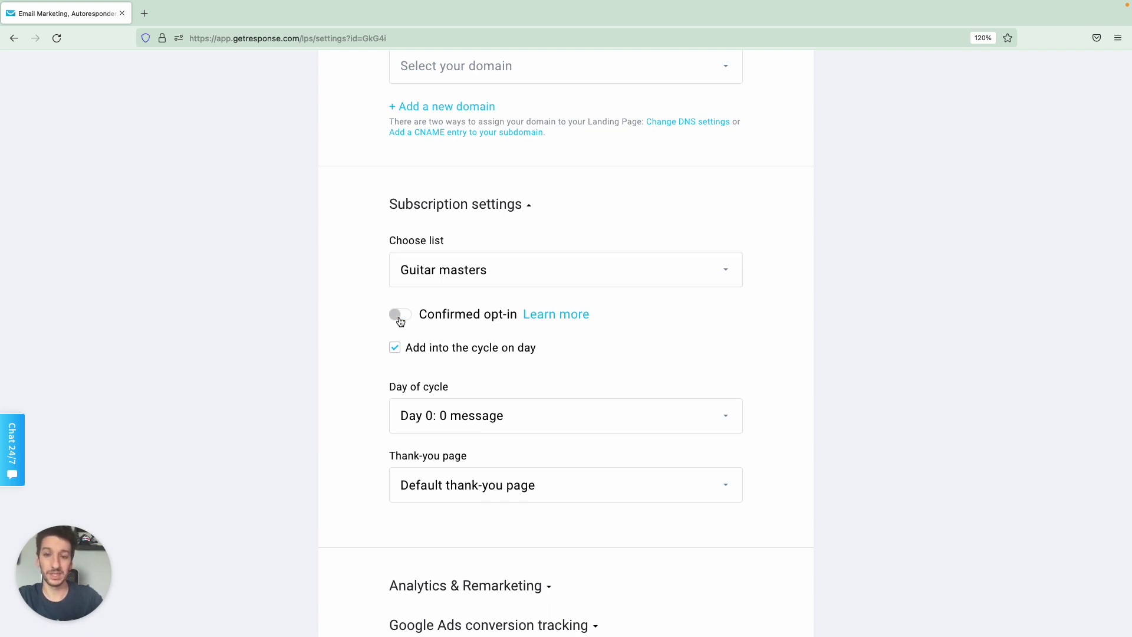
pyautogui.click(401, 319)
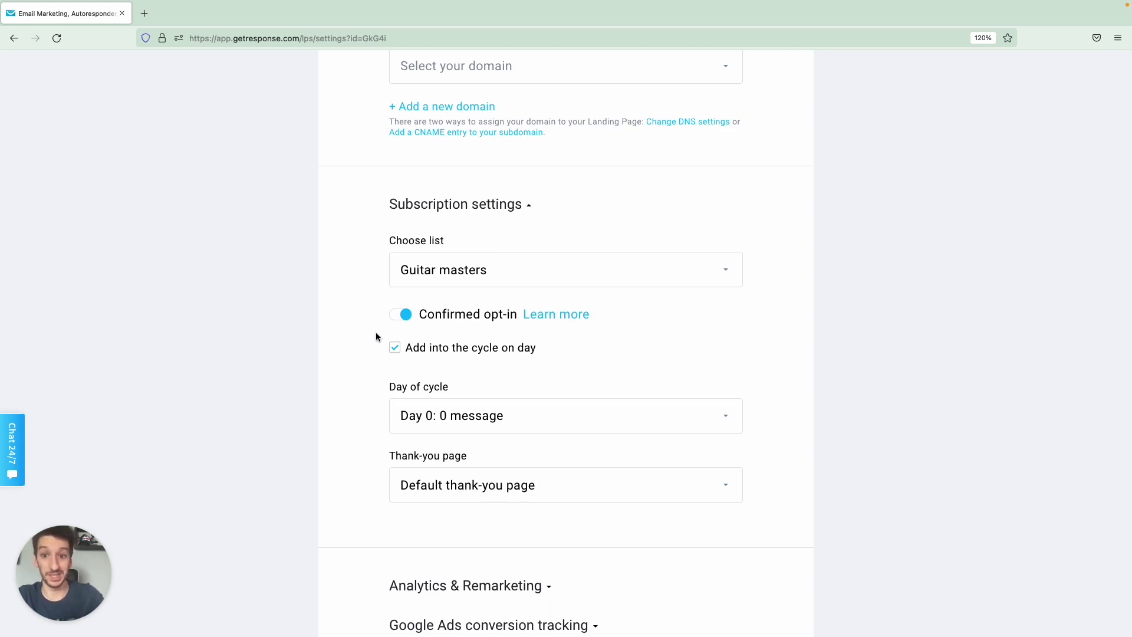
pyautogui.click(403, 314)
pyautogui.scroll(-3, 444, 303)
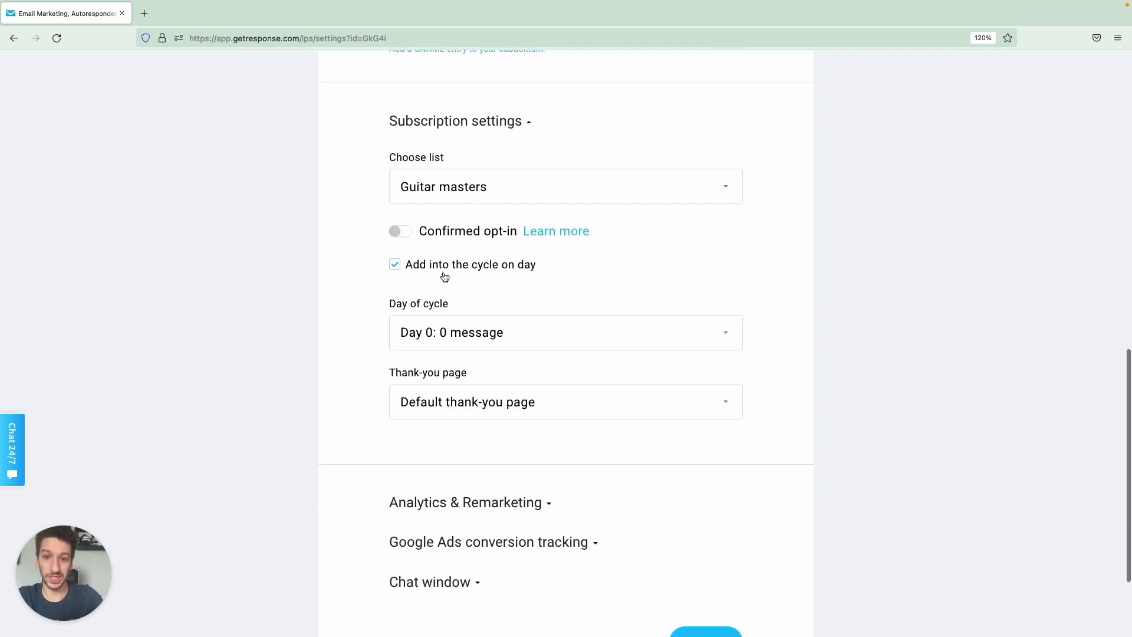
pyautogui.click(395, 266)
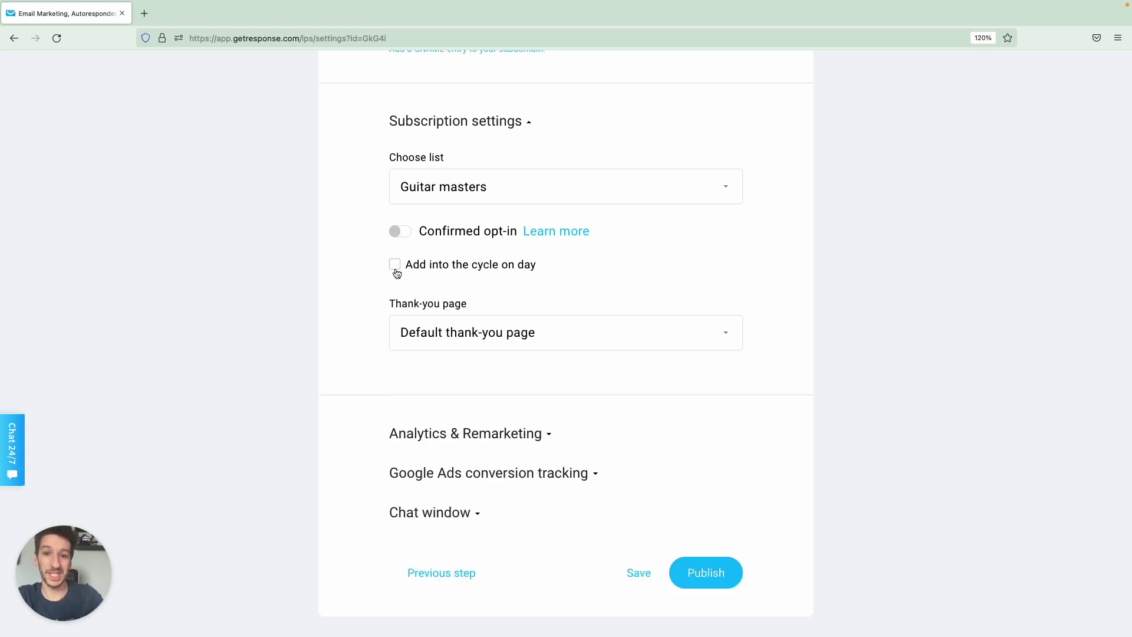
pyautogui.scroll(-1, 370, 309)
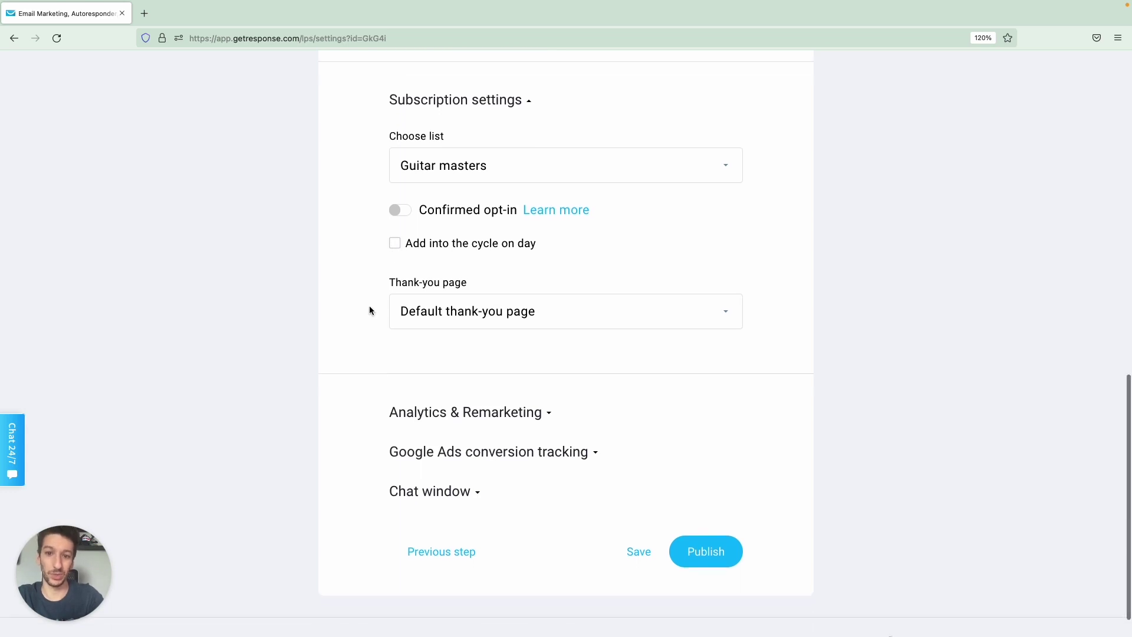
pyautogui.scroll(-2, 399, 333)
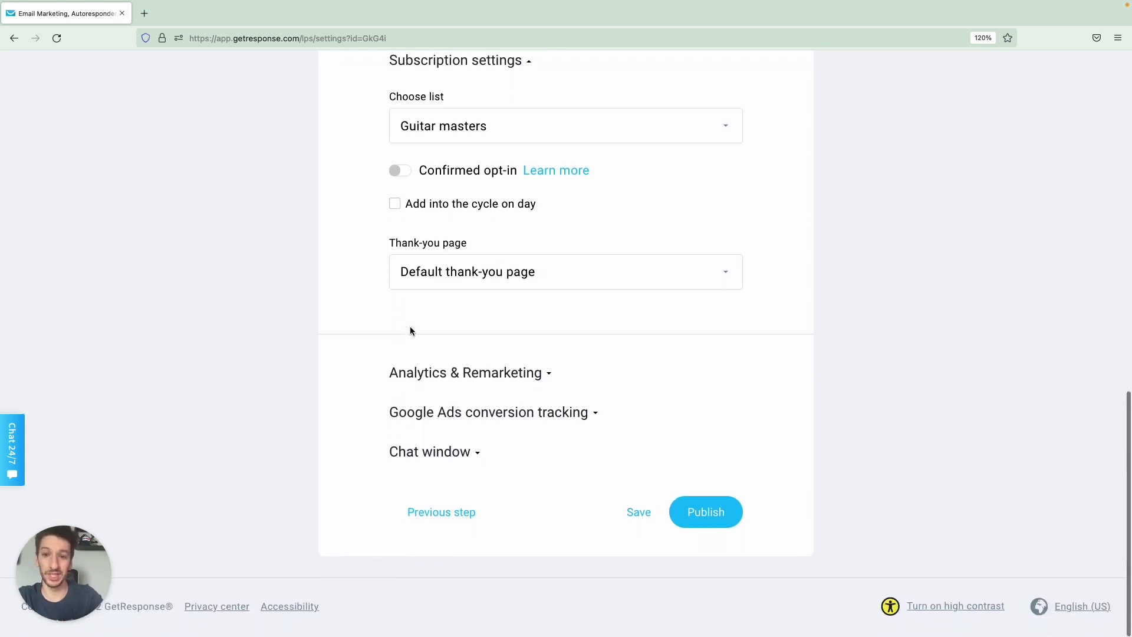
pyautogui.click(455, 272)
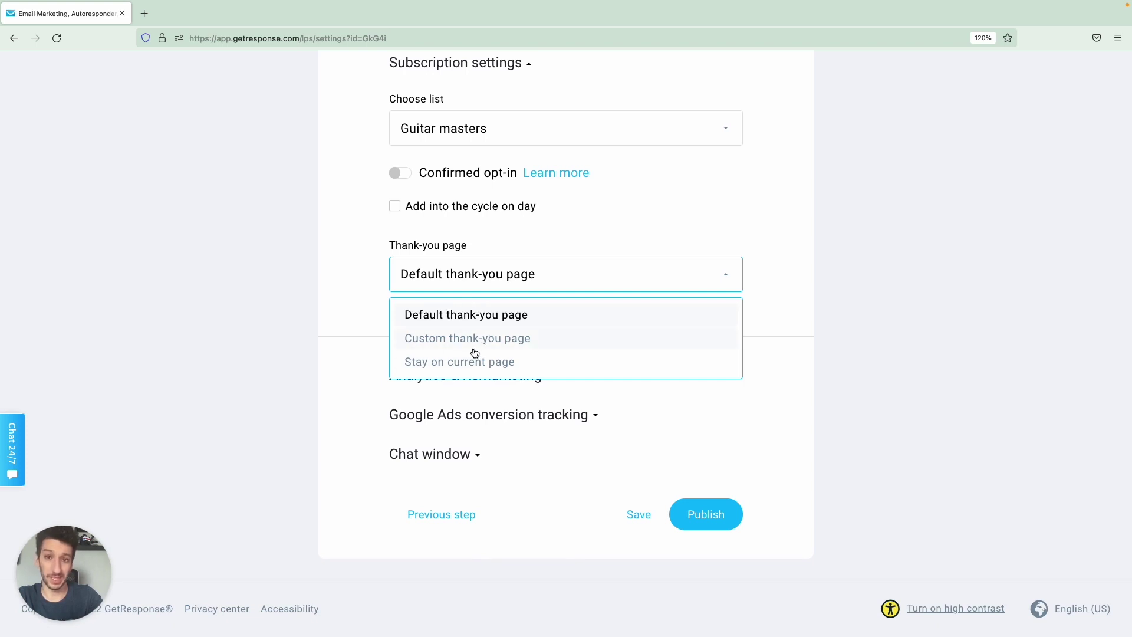
# Keep the default thank-you page and leave analytics tracking off after trying Facebook Pixel.
pyautogui.click(475, 316)
pyautogui.click(423, 375)
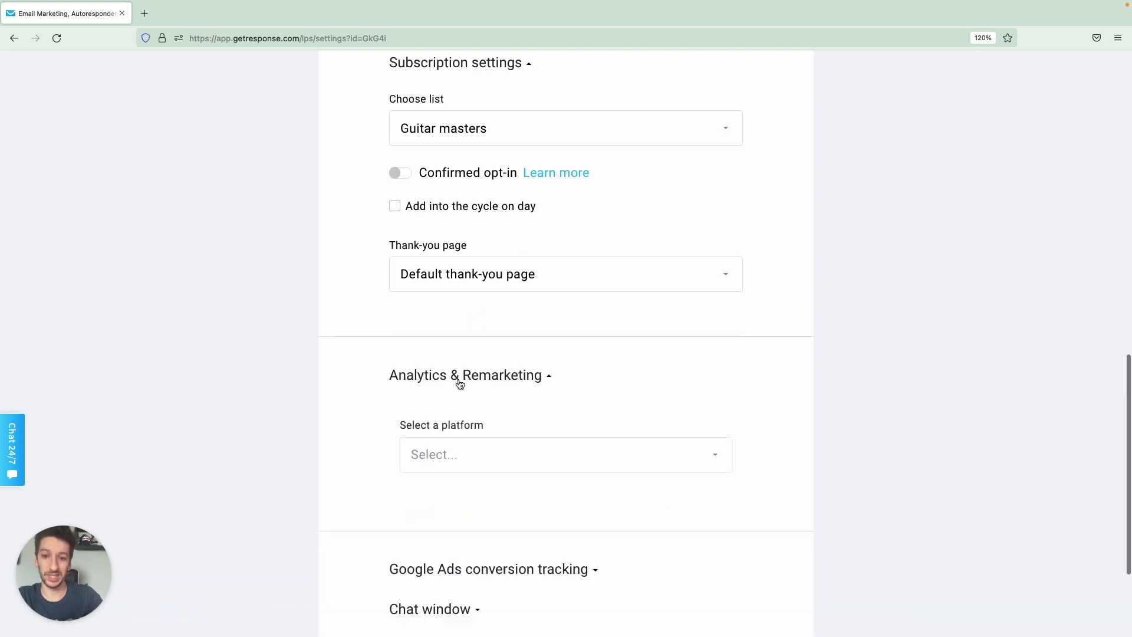
pyautogui.scroll(-2, 448, 425)
pyautogui.click(461, 418)
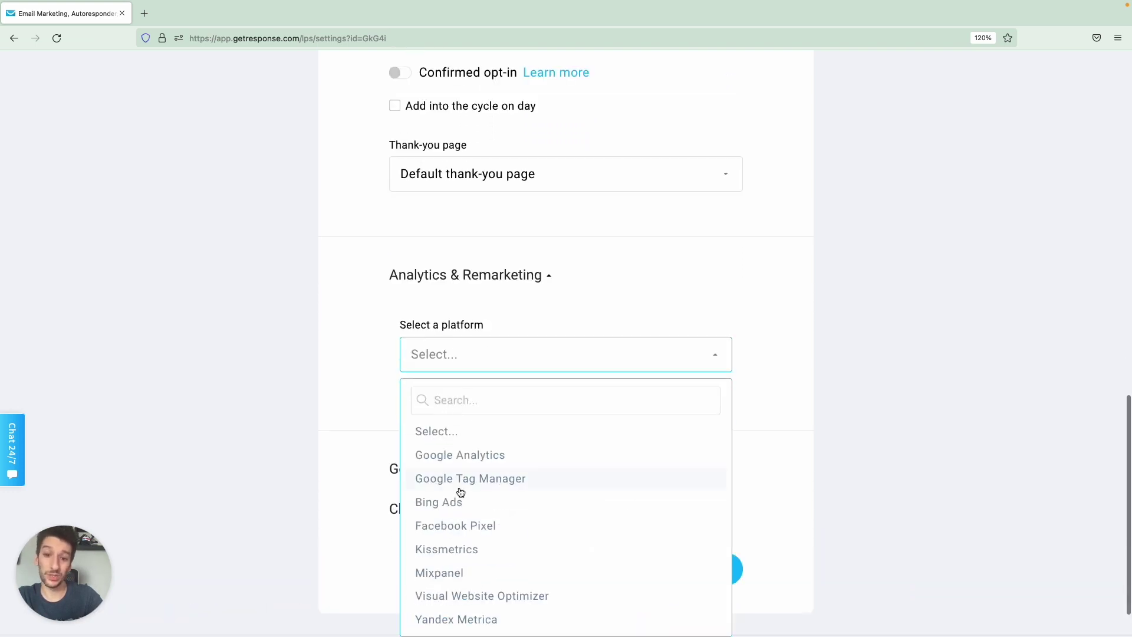
pyautogui.scroll(-2, 466, 472)
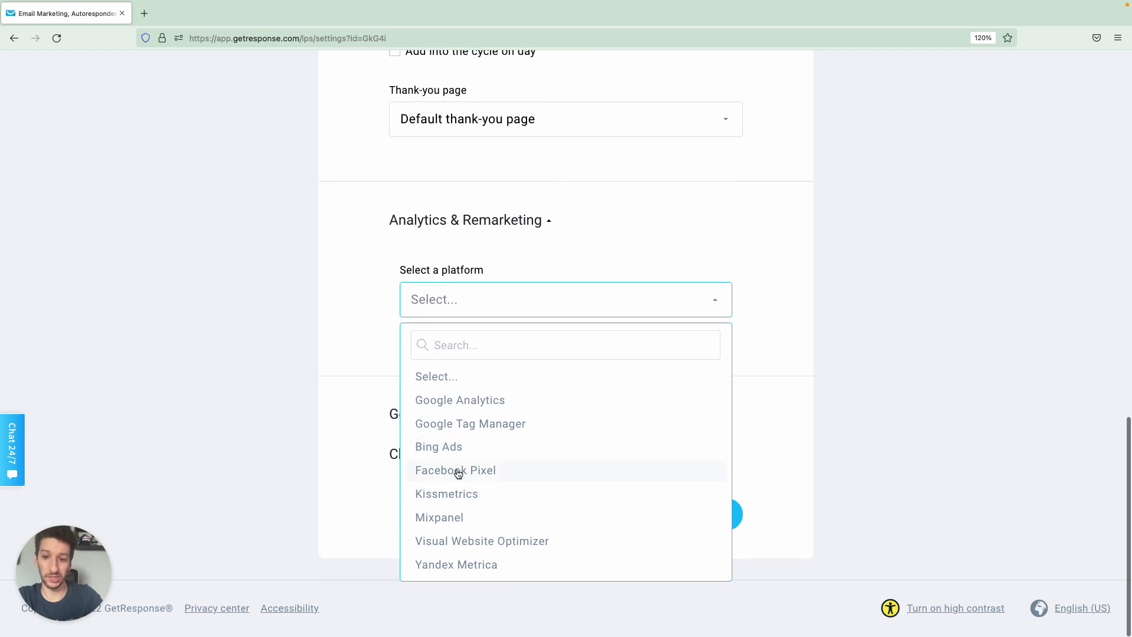
pyautogui.click(458, 472)
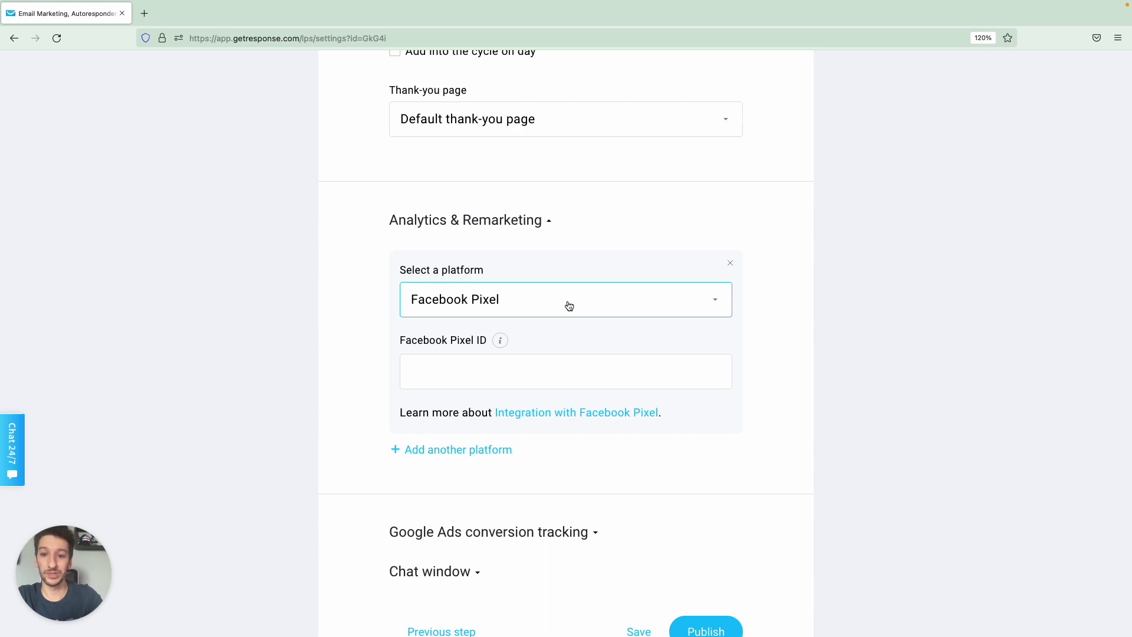
pyautogui.click(729, 264)
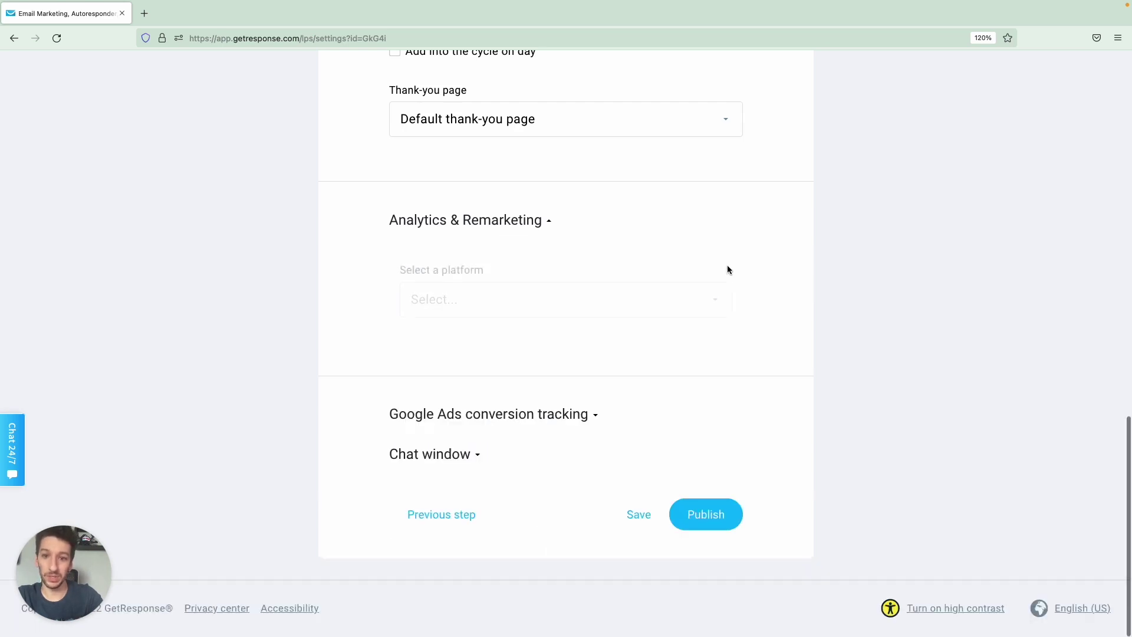
pyautogui.click(543, 414)
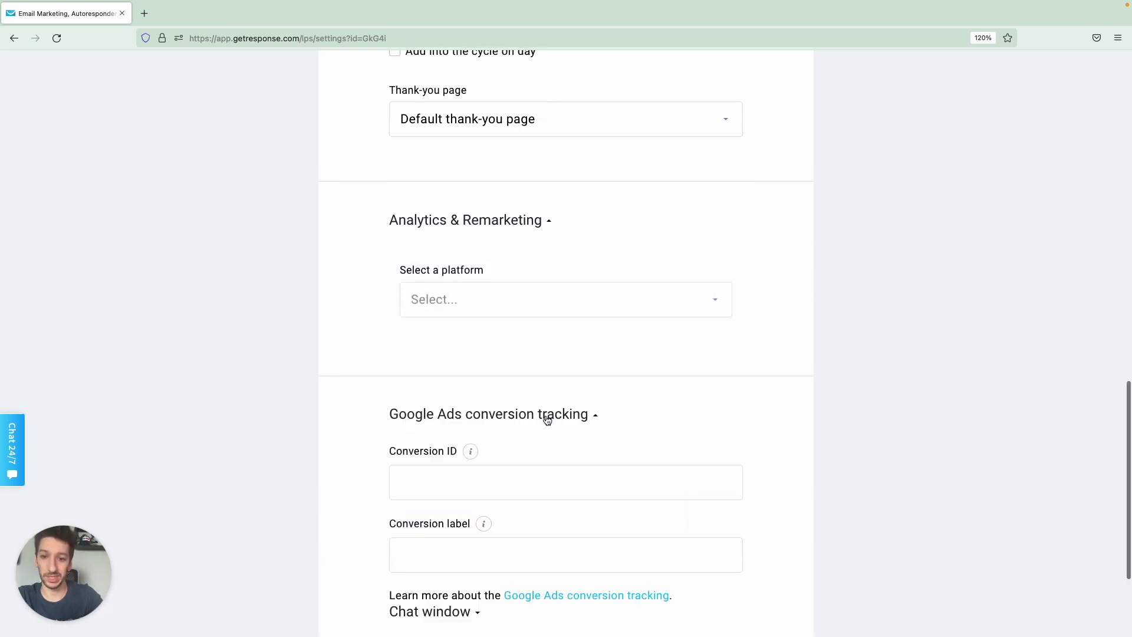
pyautogui.scroll(-1, 538, 417)
pyautogui.scroll(-1, 539, 417)
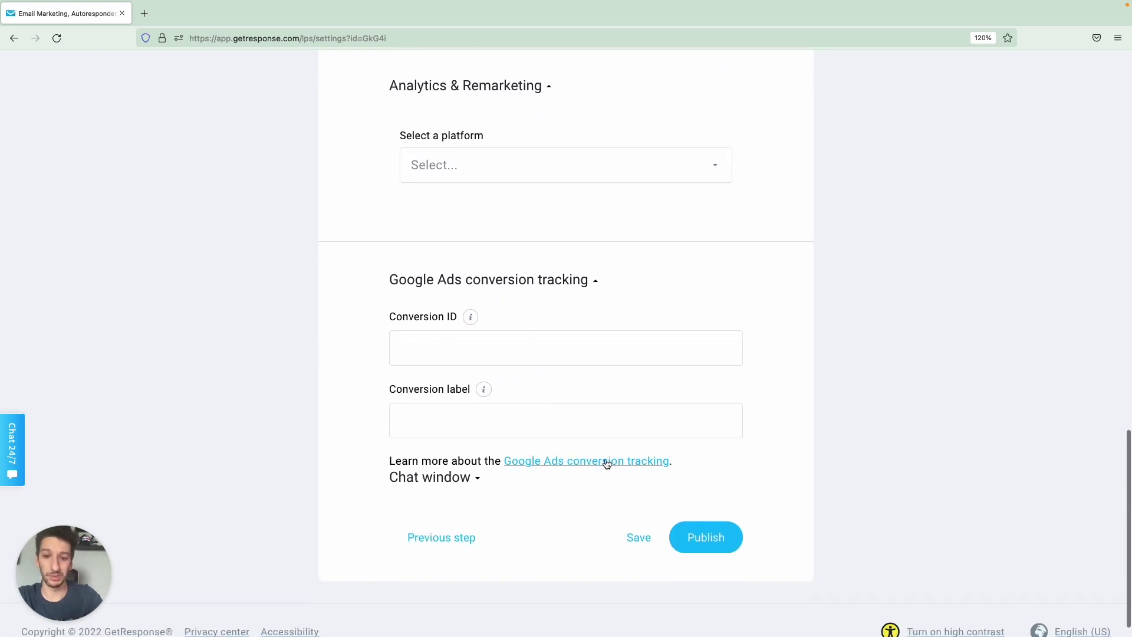
pyautogui.click(553, 279)
# Switch on GetResponse Chats and publish the Guitar masters landing page.
pyautogui.click(461, 465)
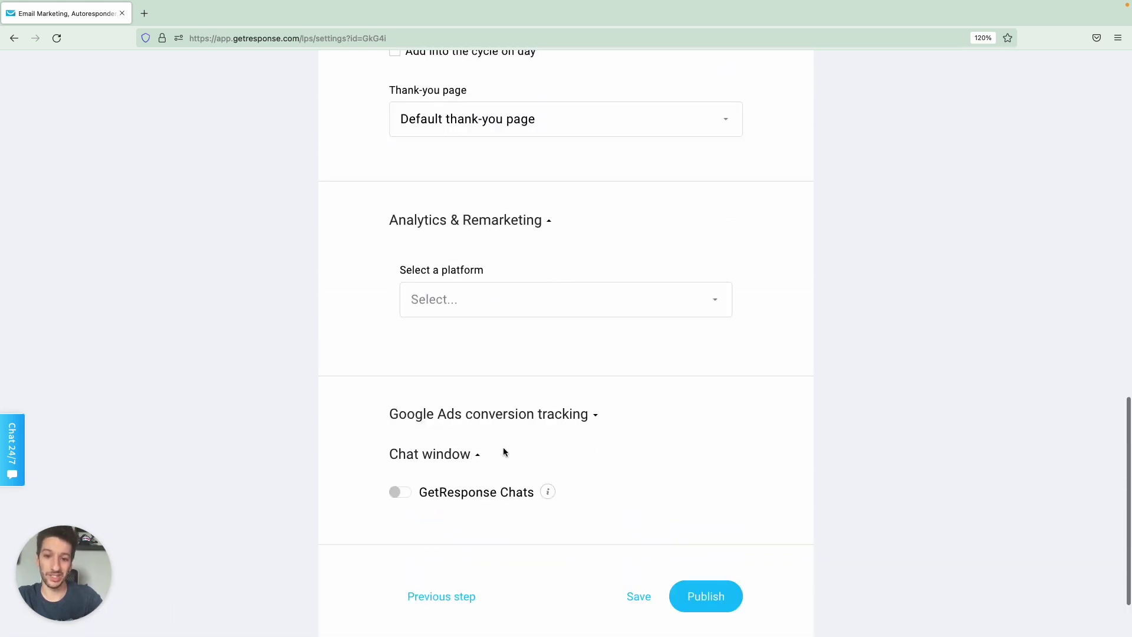
pyautogui.scroll(-1, 415, 429)
pyautogui.click(399, 419)
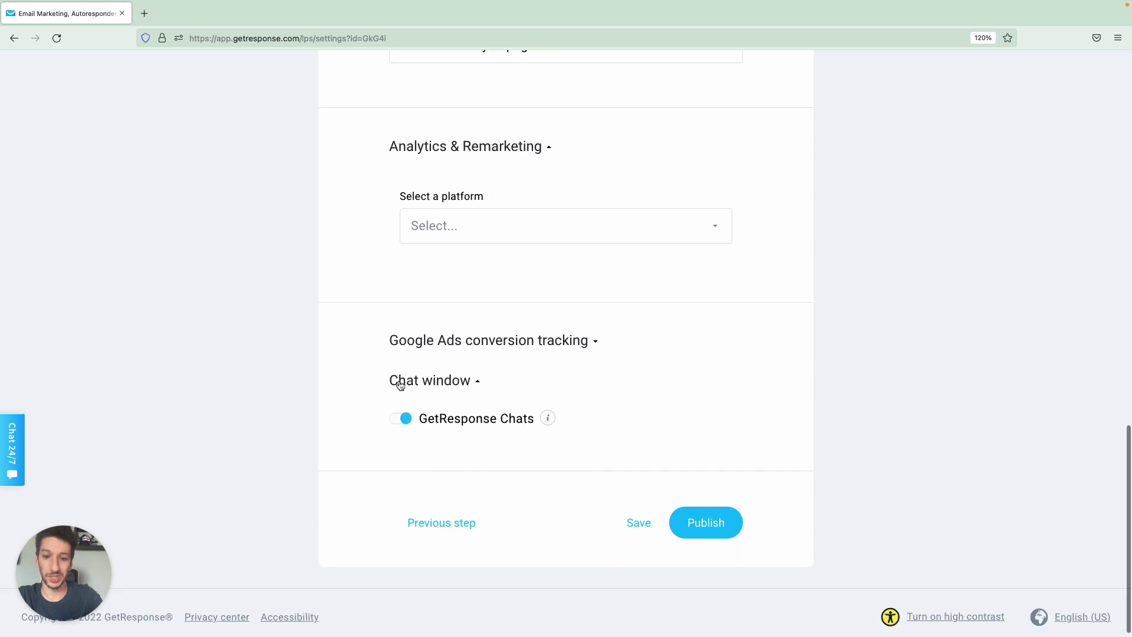
pyautogui.click(706, 530)
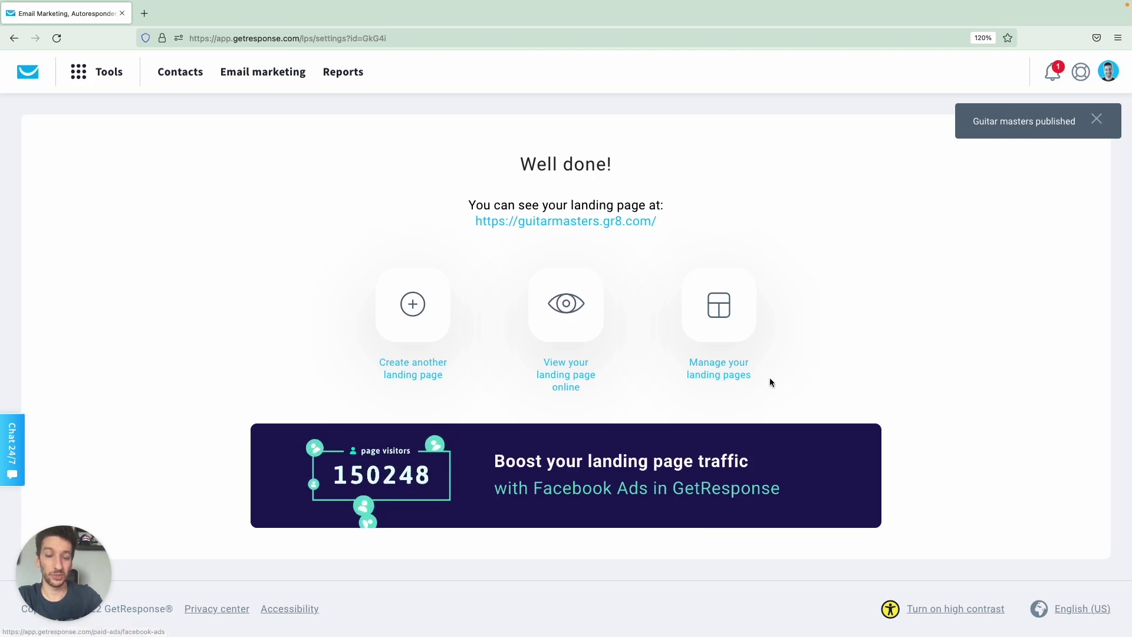
# Sign up on the live page with a test name and email at Intermediate level.
pyautogui.click(568, 369)
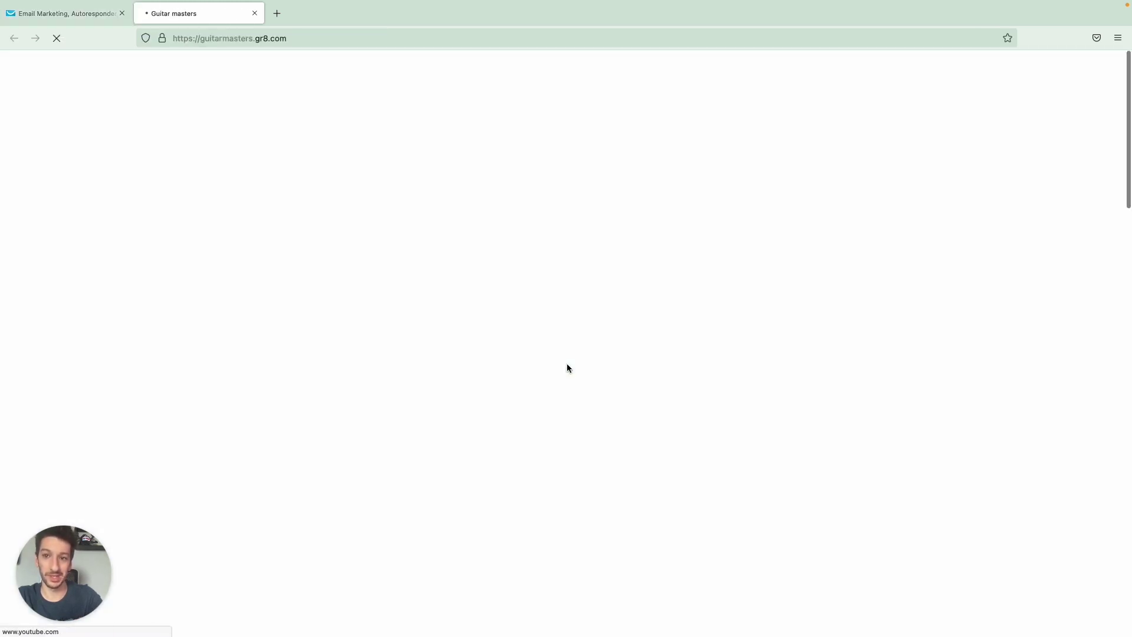
pyautogui.scroll(-3, 483, 437)
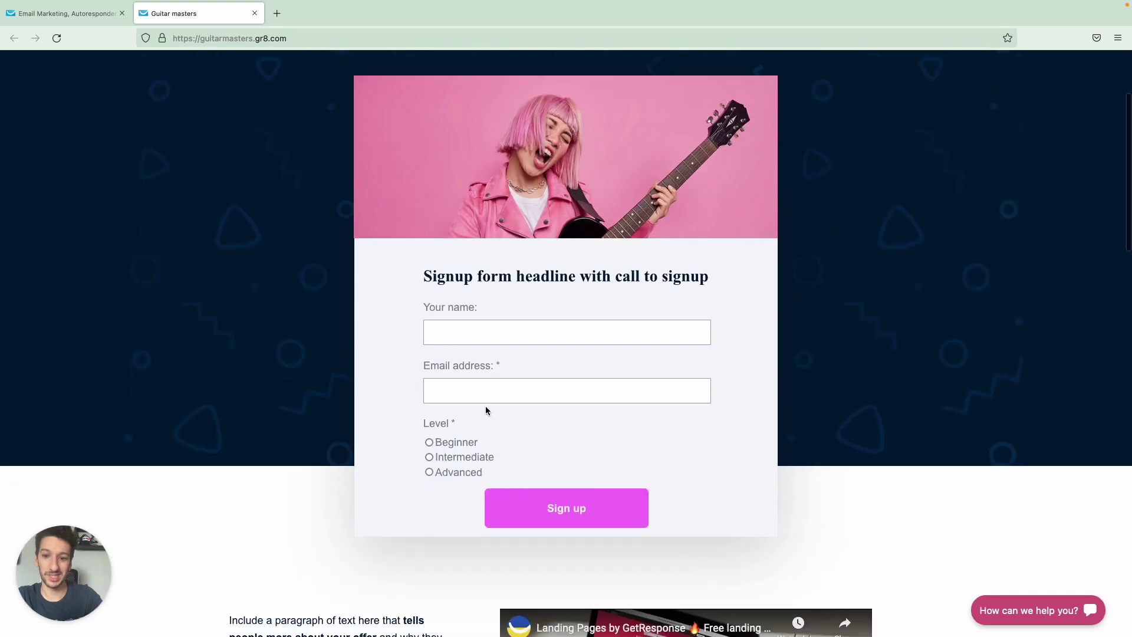
pyautogui.click(487, 340)
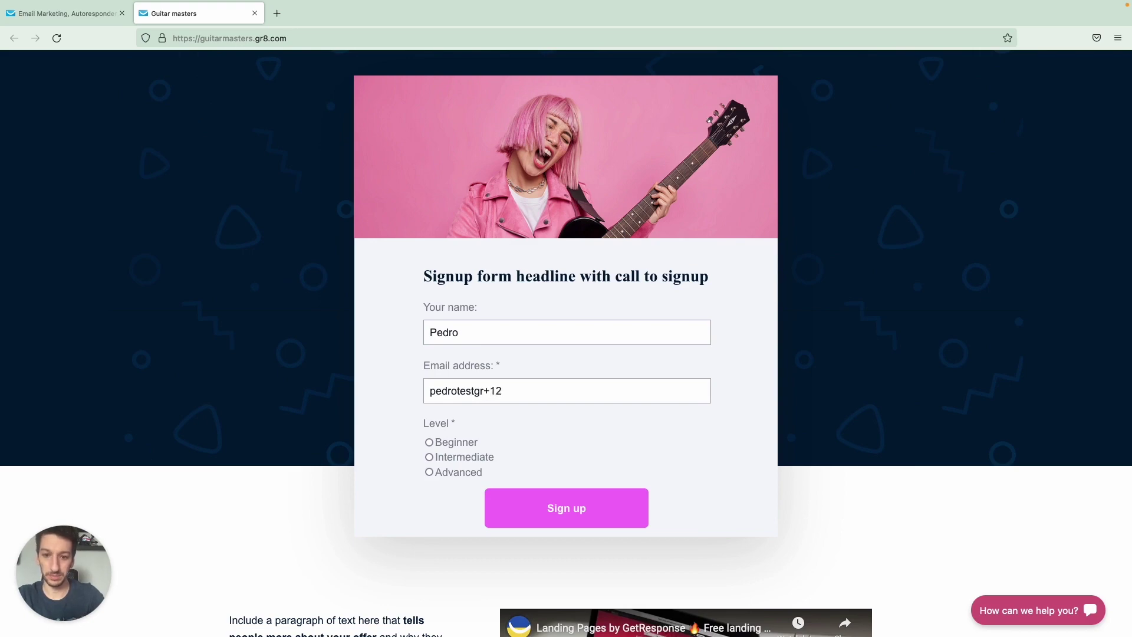
pyautogui.write('@gmail.com')
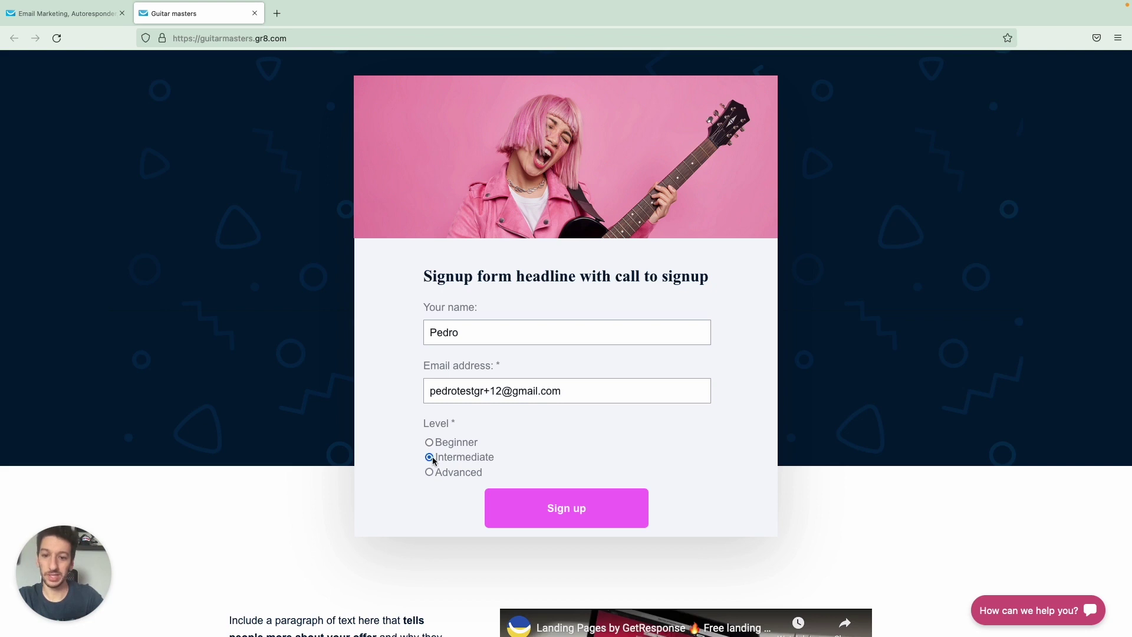
pyautogui.click(543, 517)
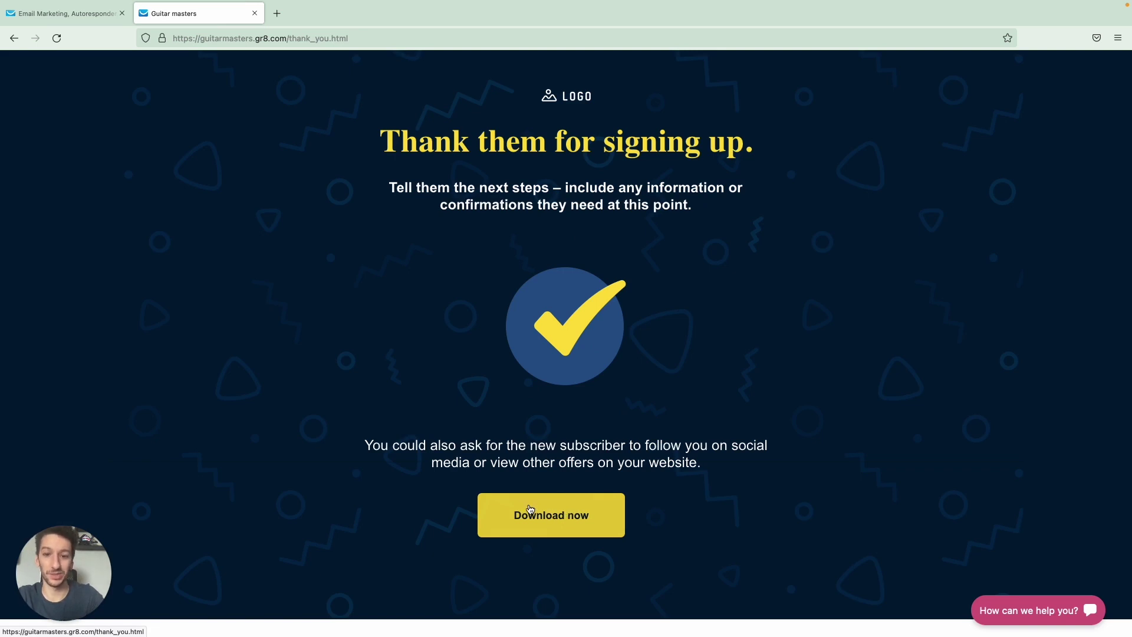
pyautogui.hotkey('ctrl', 'shift', 'Tab')
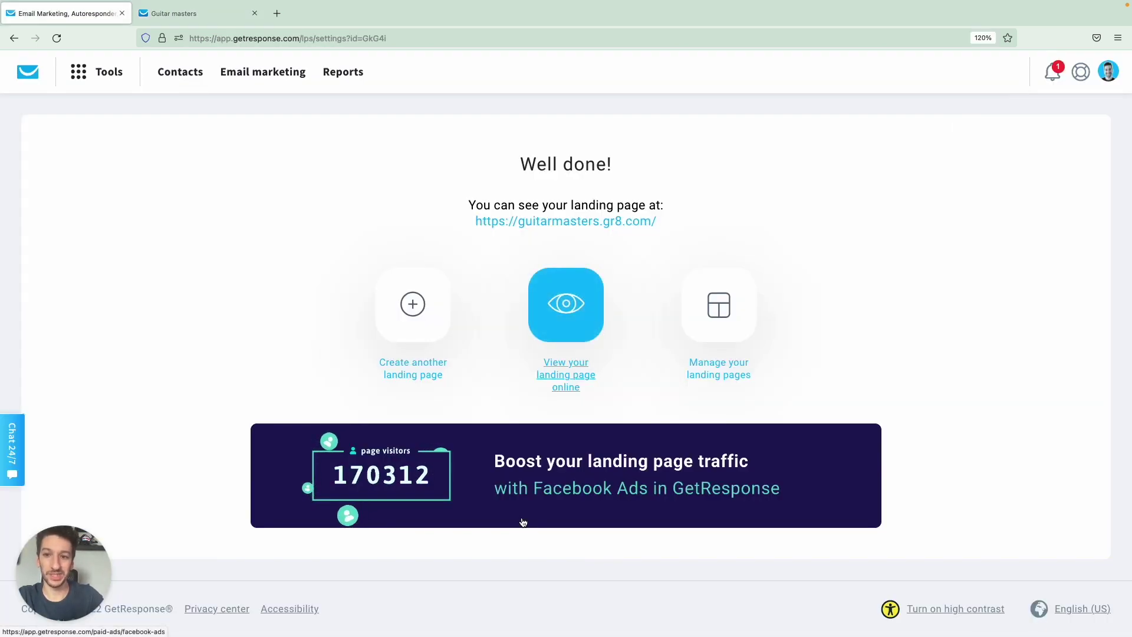
# Open the Guitar masters list and inspect the newest contact's level and cycle day.
pyautogui.click(177, 73)
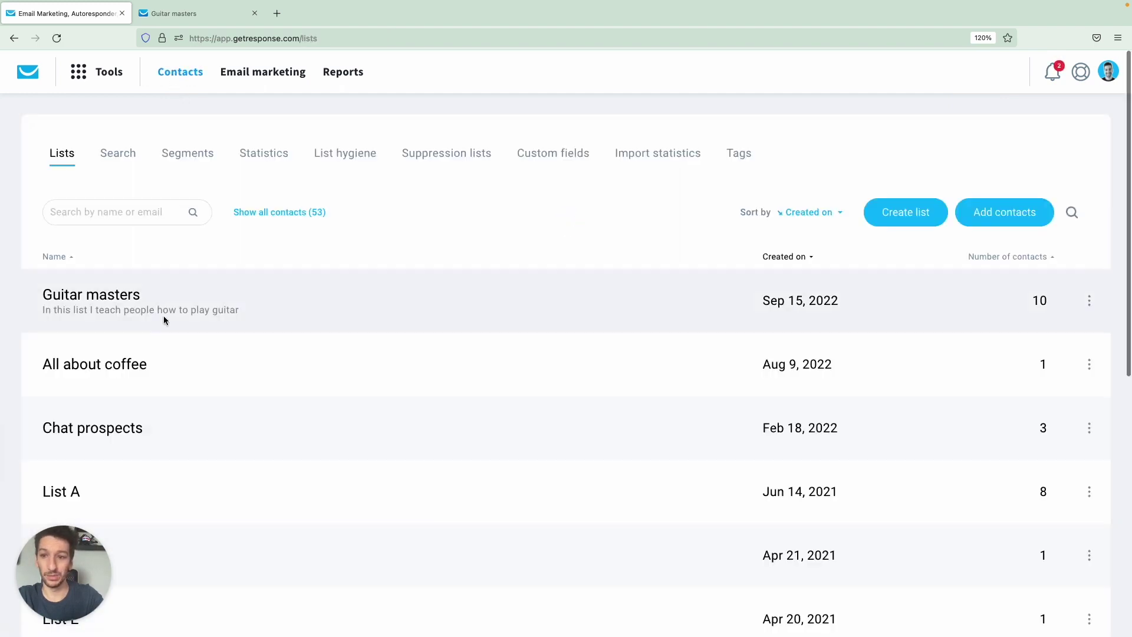
pyautogui.click(117, 295)
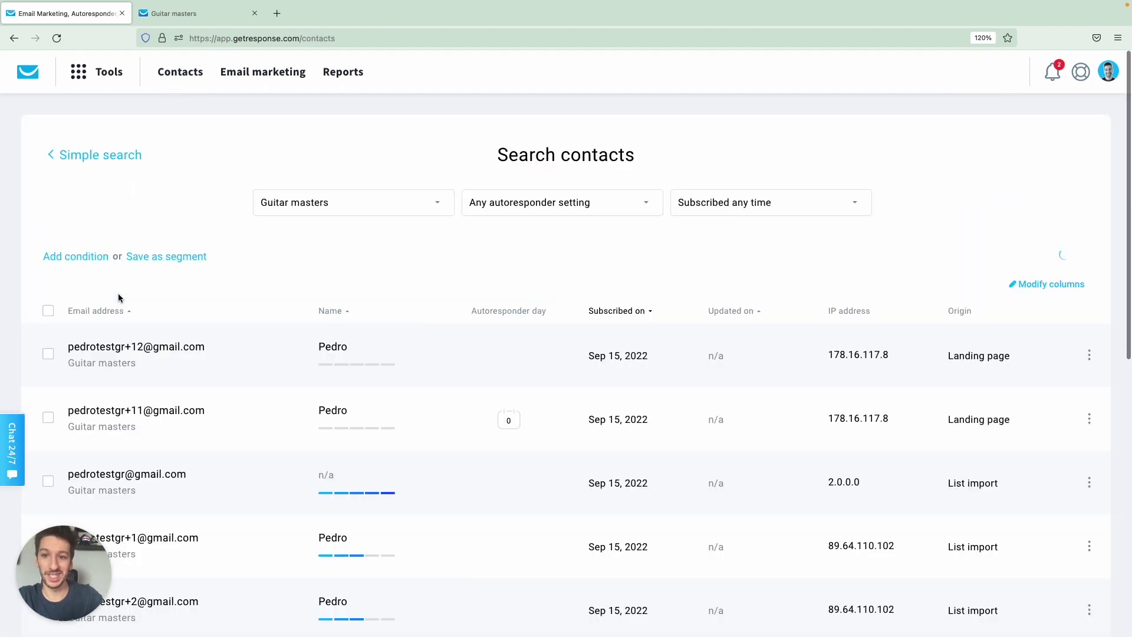
pyautogui.scroll(-1, 293, 280)
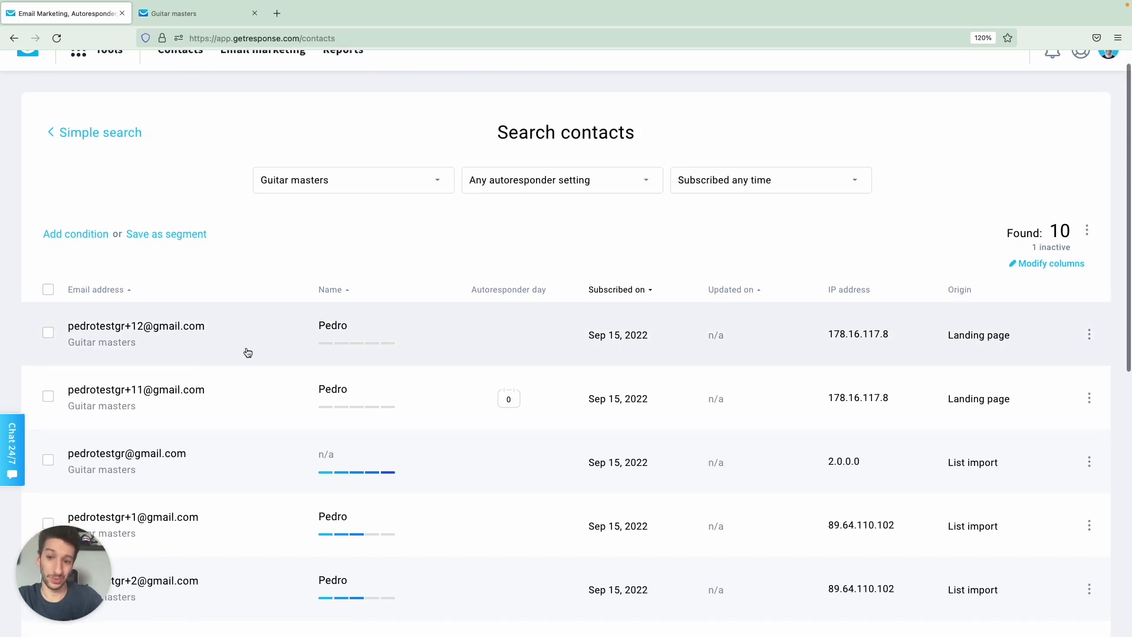
pyautogui.click(248, 350)
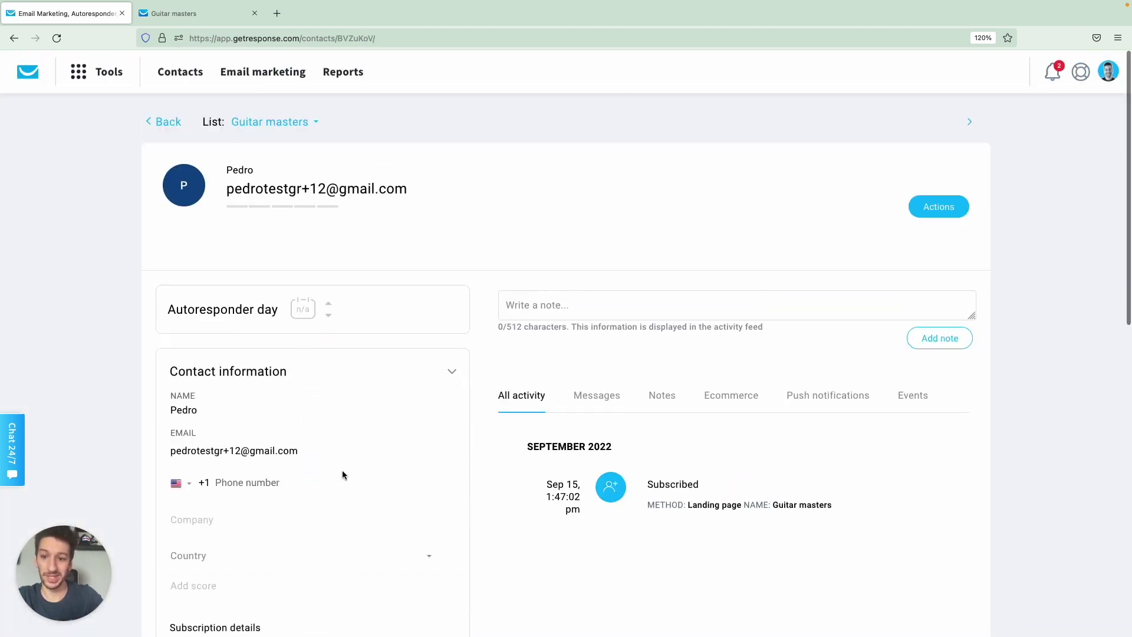
pyautogui.scroll(-5, 342, 470)
pyautogui.scroll(-1, 339, 475)
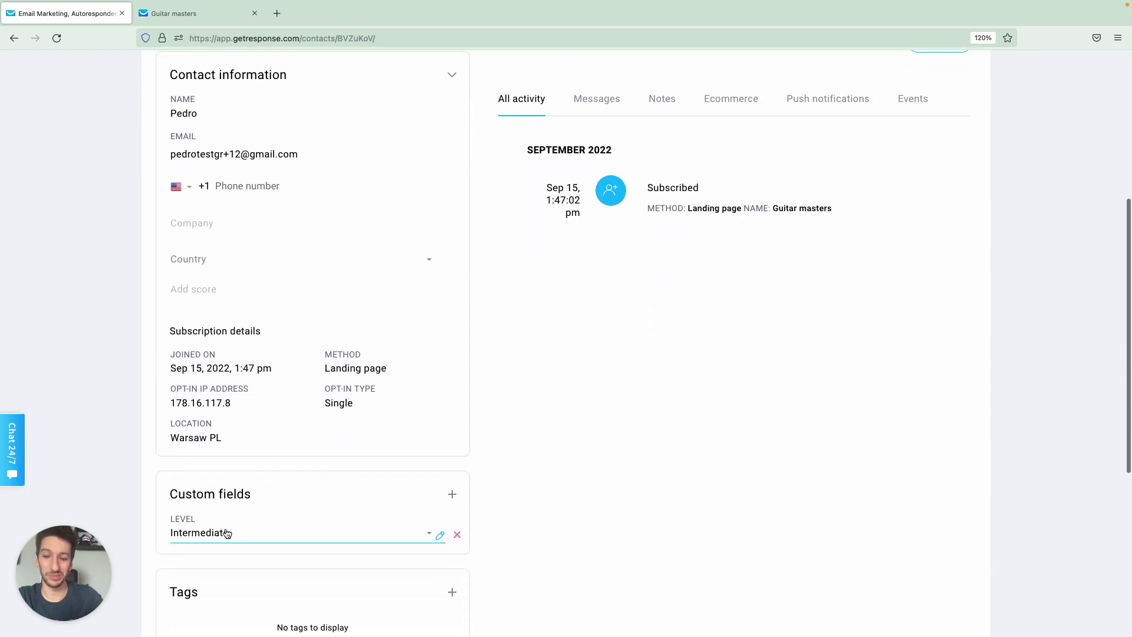
pyautogui.scroll(5, 343, 483)
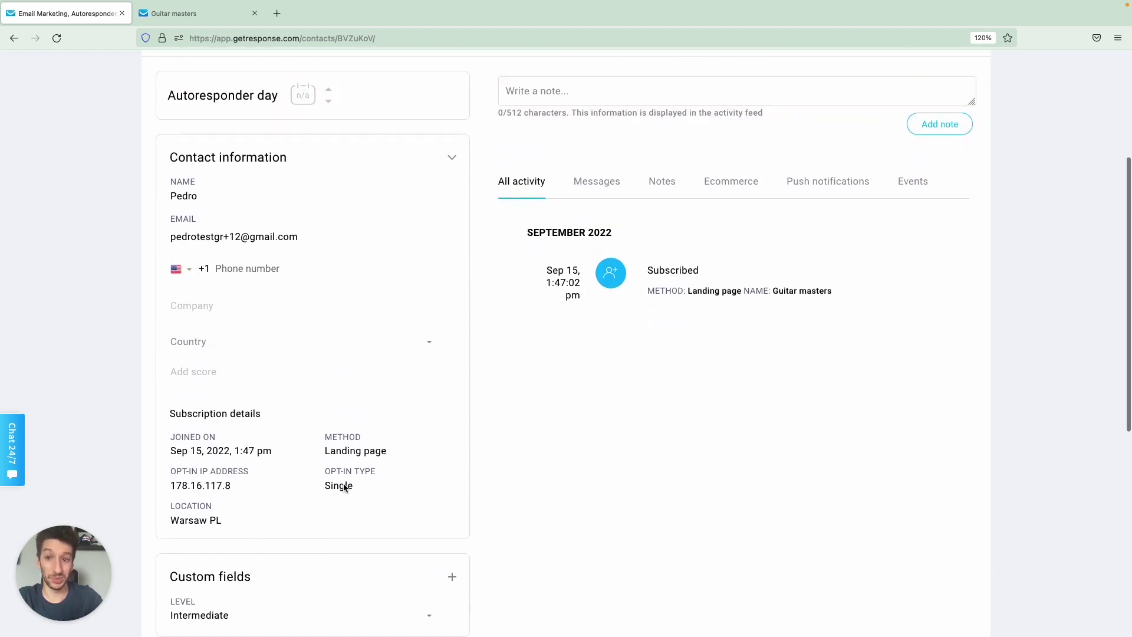
pyautogui.click(169, 71)
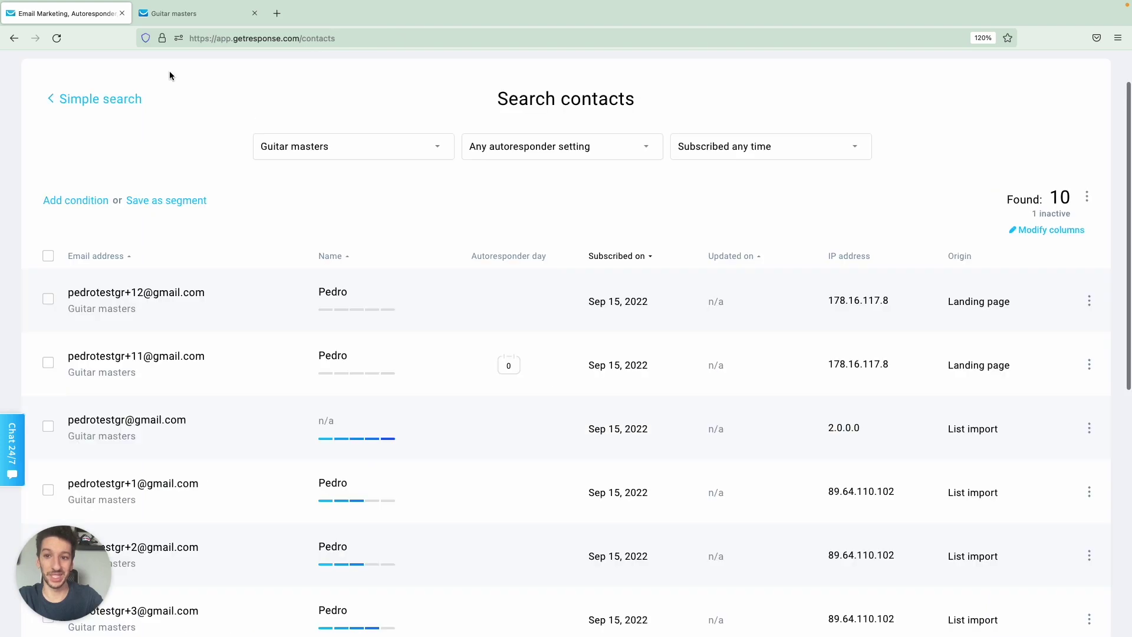
# Inspect the second contact's details, then go back to the contact lists.
pyautogui.click(235, 368)
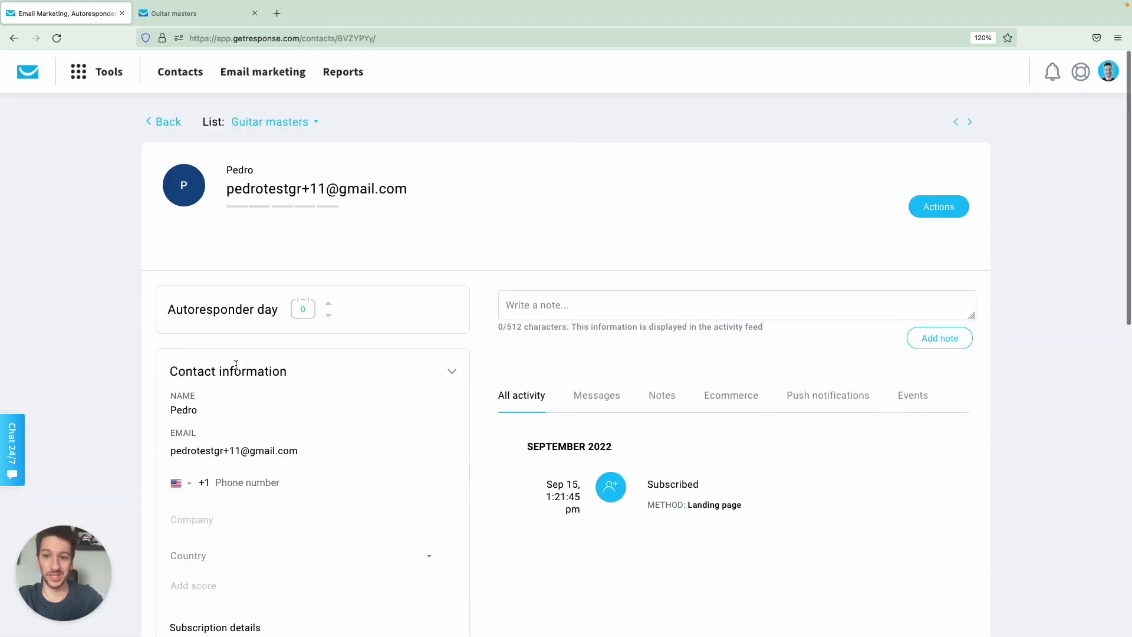
pyautogui.scroll(-3, 261, 366)
pyautogui.scroll(-2, 261, 366)
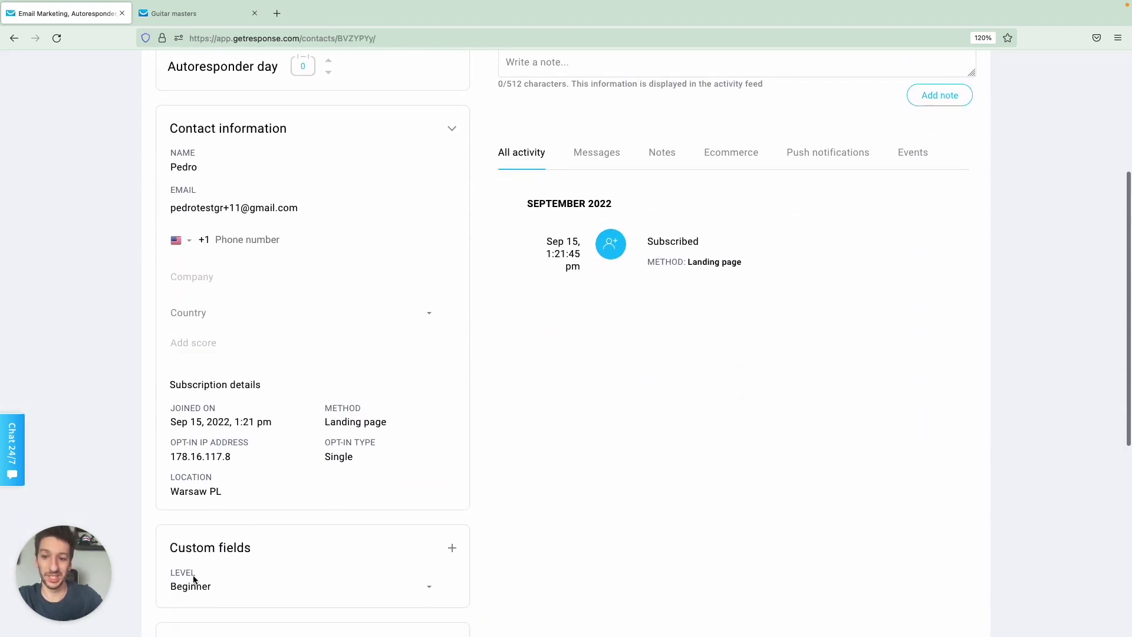
pyautogui.scroll(1, 273, 421)
pyautogui.scroll(5, 273, 420)
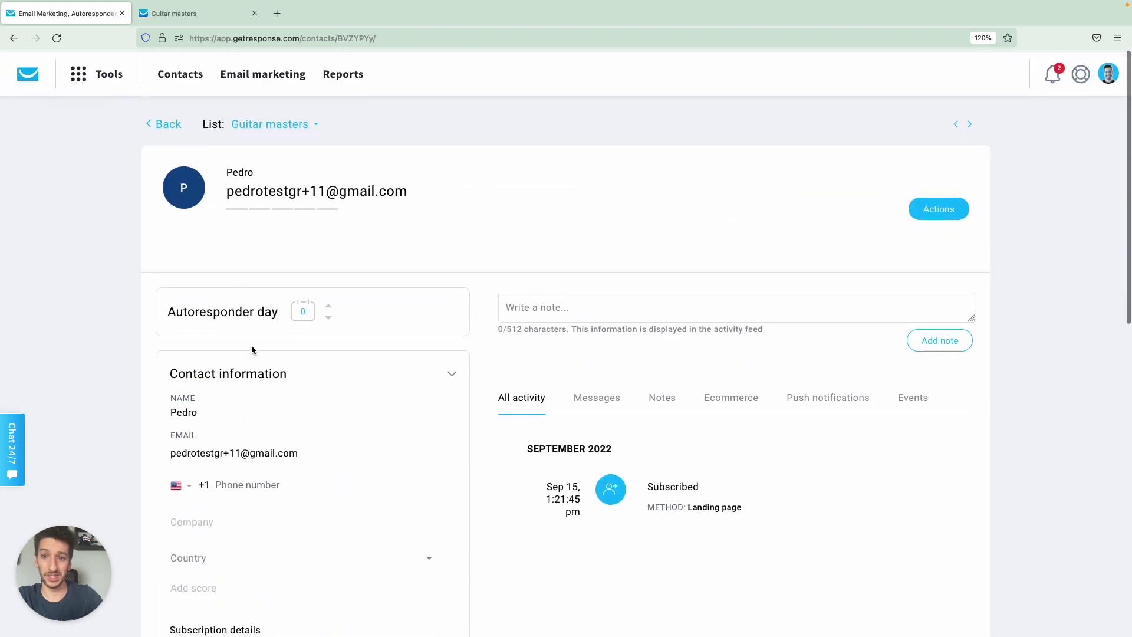
pyautogui.click(174, 128)
pyautogui.click(179, 72)
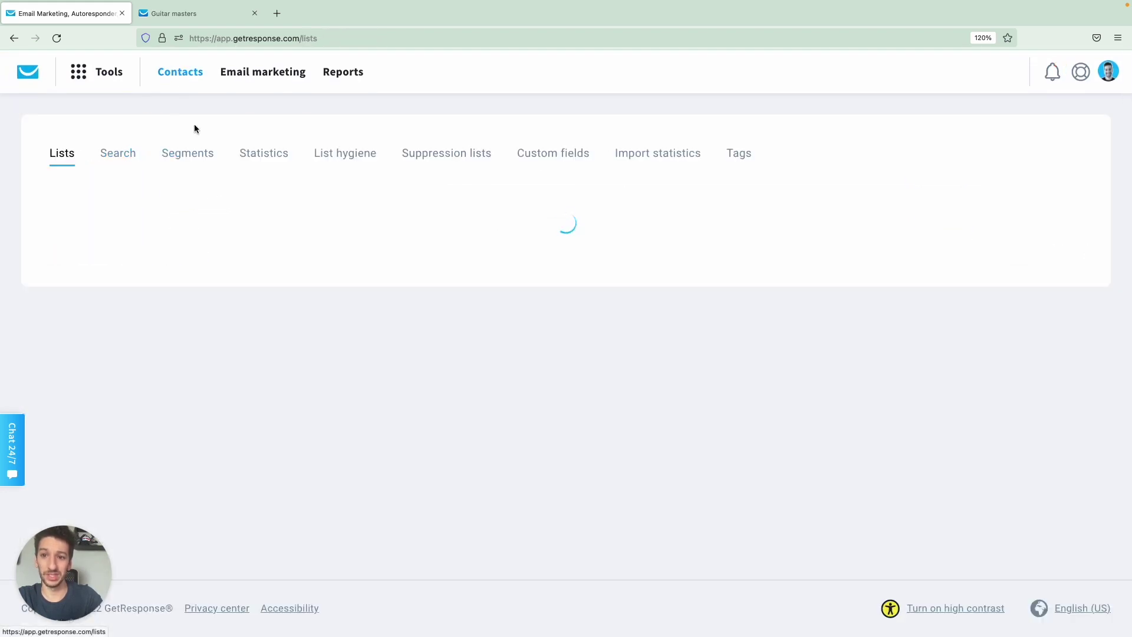
# Open the Beginners segment, filtering level is Beginner, which finds 1 contact.
pyautogui.click(188, 153)
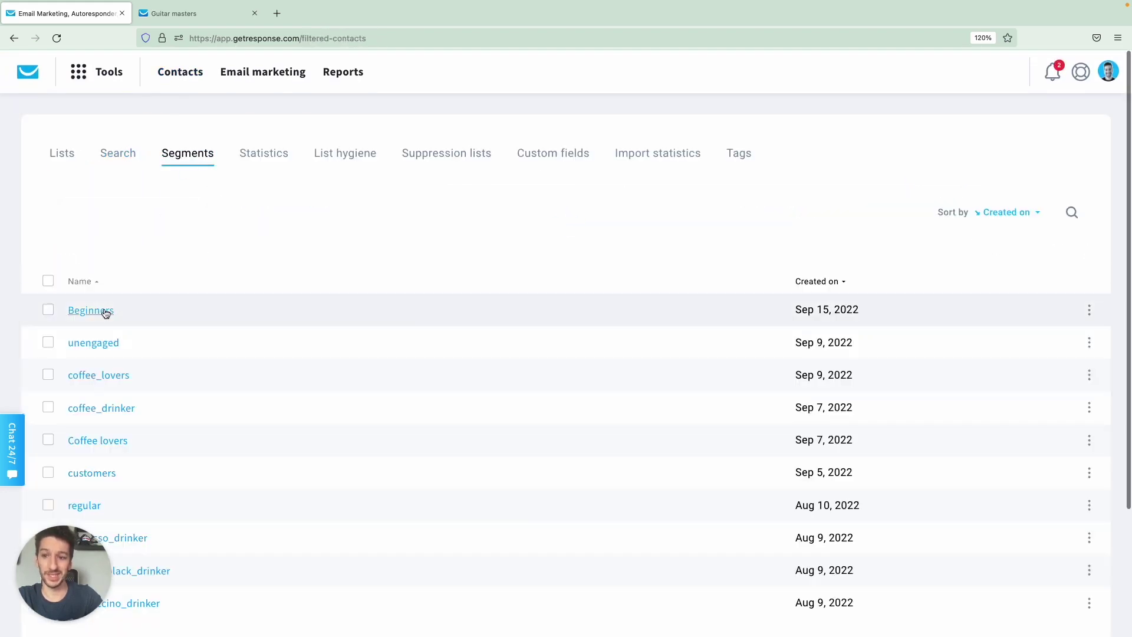
pyautogui.click(104, 311)
pyautogui.scroll(-1, 347, 359)
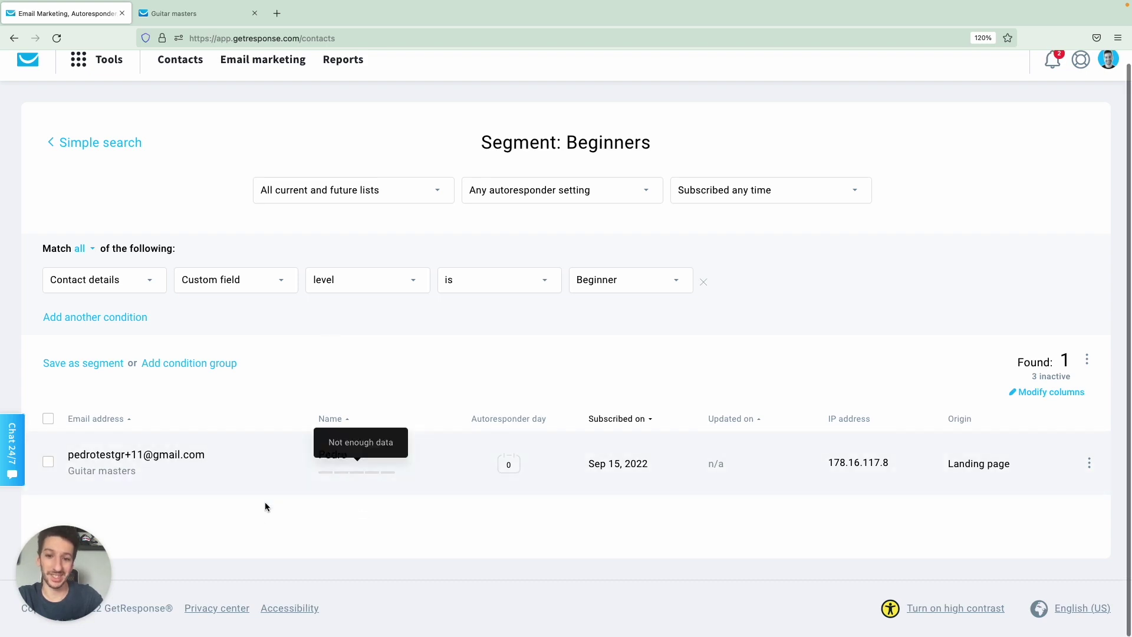
pyautogui.scroll(1, 356, 345)
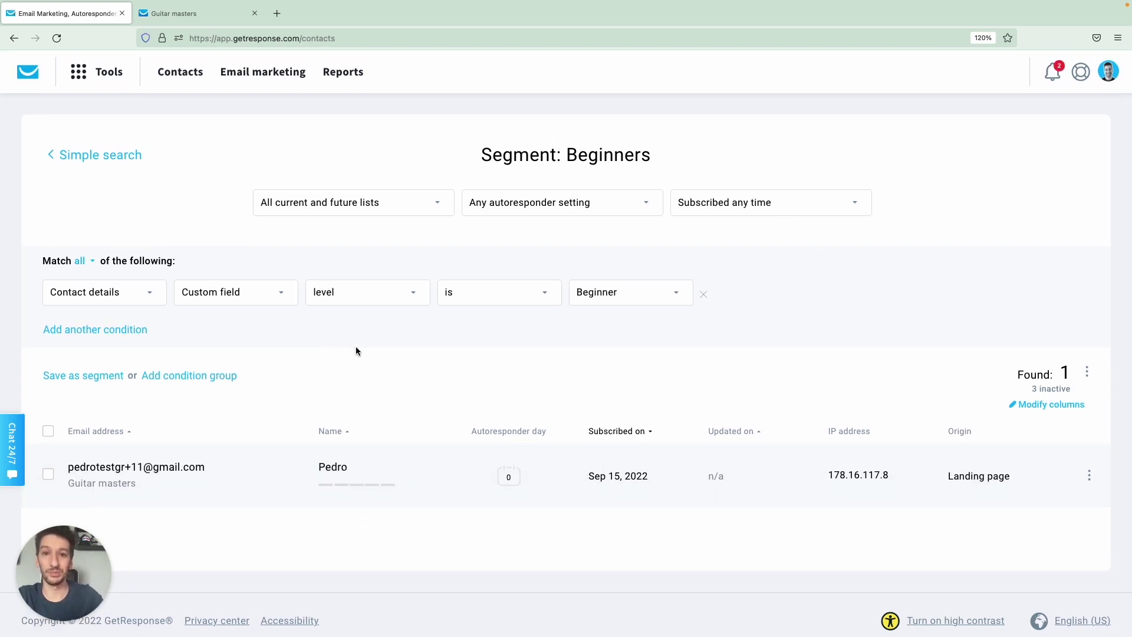
# Open Files and images and show the My files tab.
pyautogui.click(111, 76)
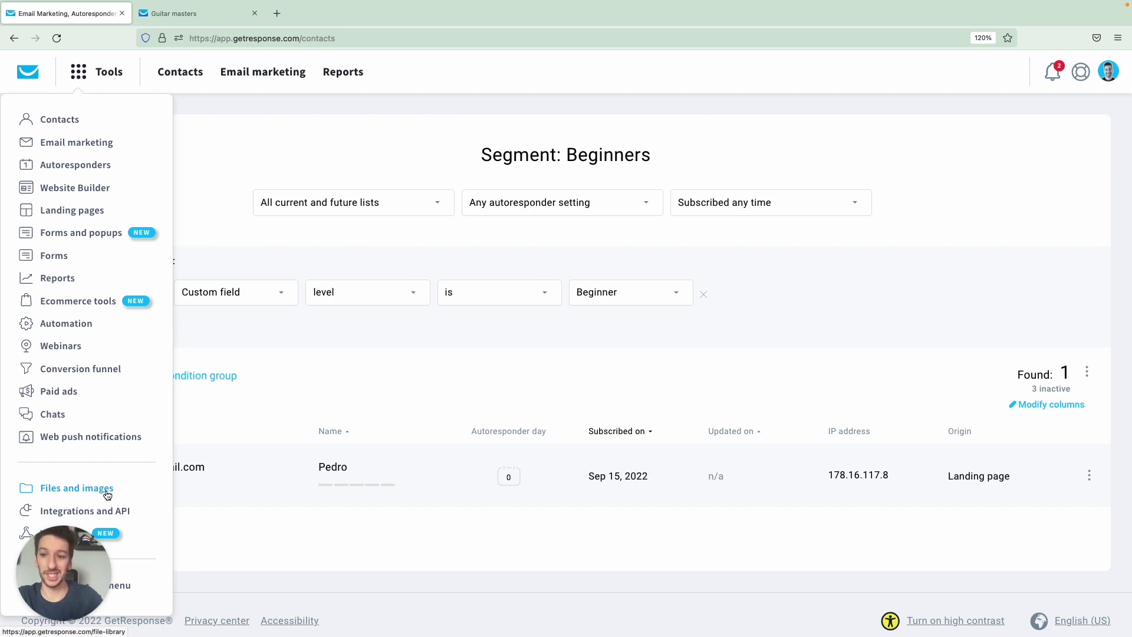
pyautogui.click(76, 494)
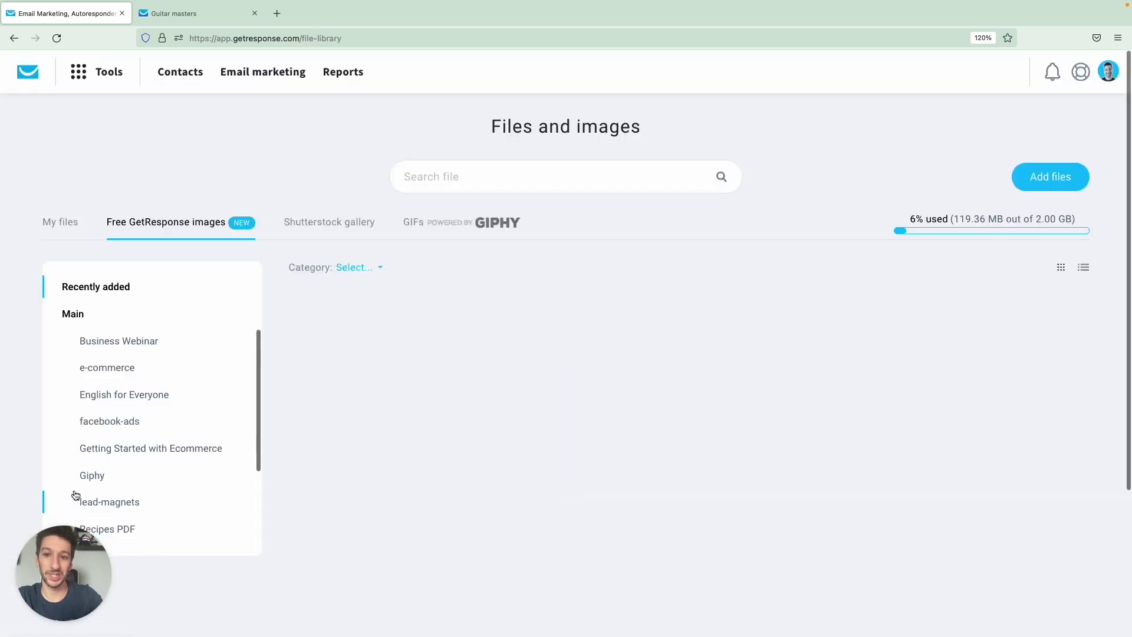
pyautogui.scroll(-2, 239, 364)
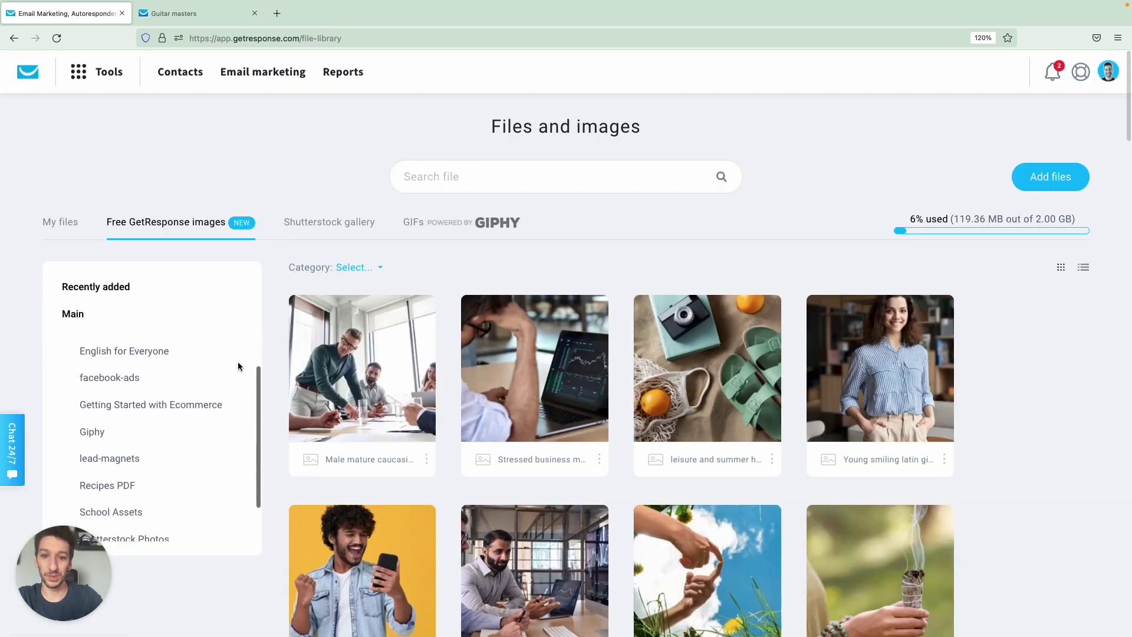
pyautogui.click(63, 222)
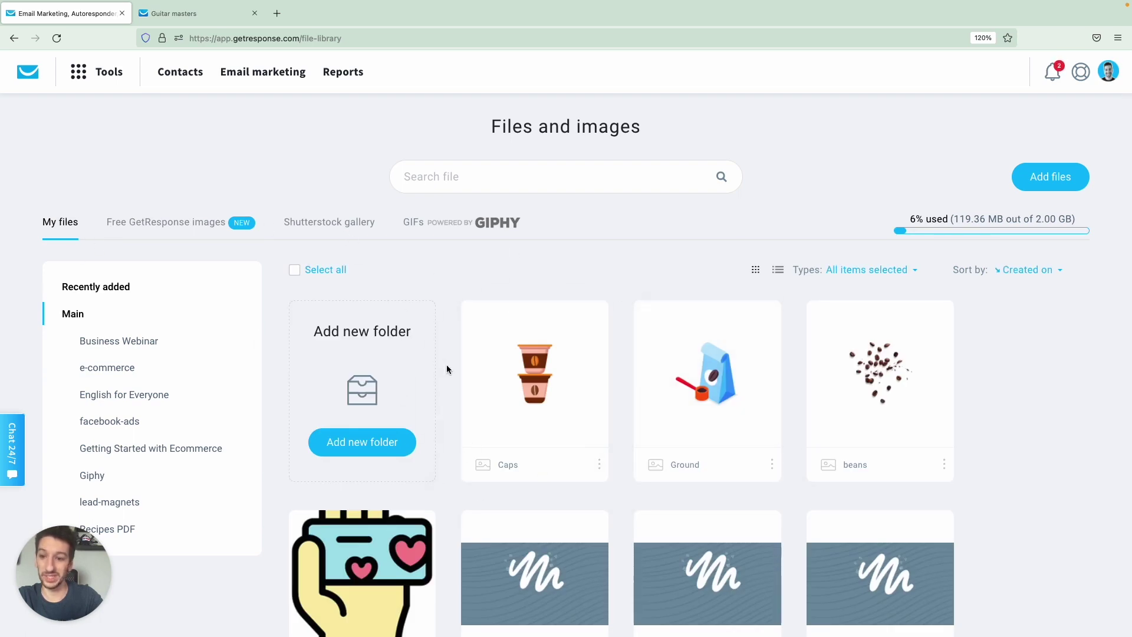
pyautogui.scroll(-1, 457, 373)
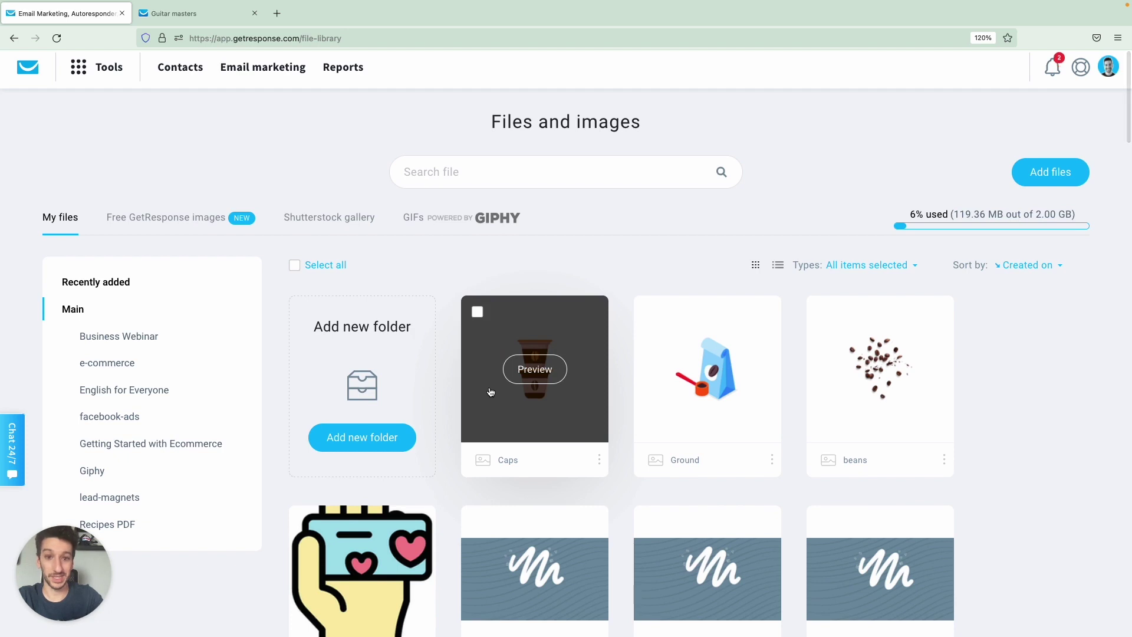
# Look at the Add files upload options and the Caps image menu without changing anything.
pyautogui.click(1050, 172)
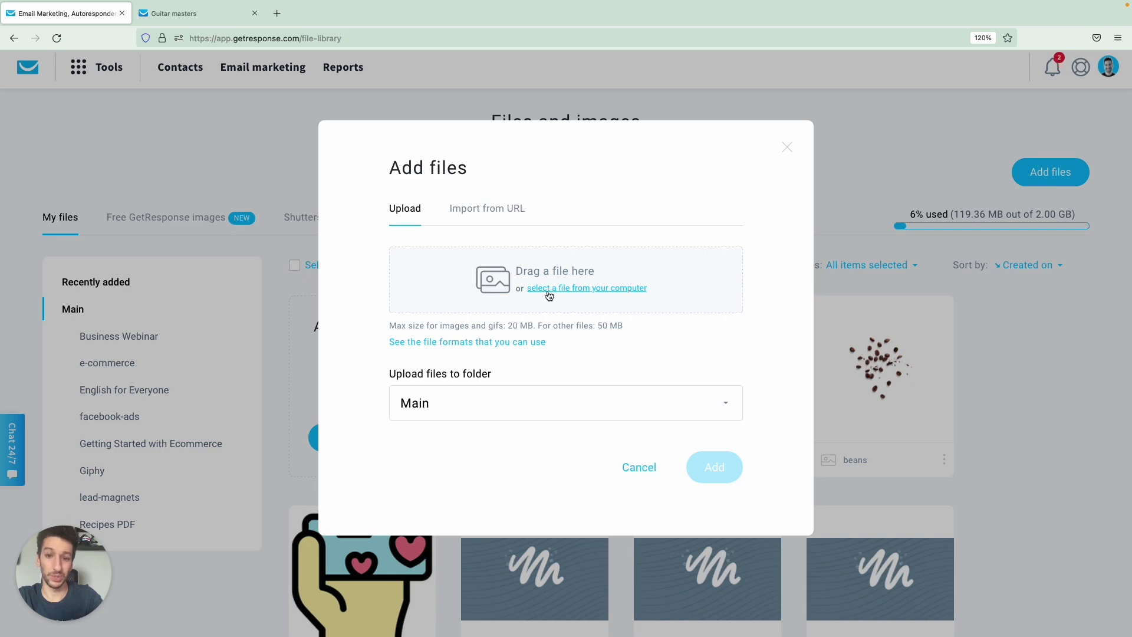
pyautogui.click(485, 214)
pyautogui.click(410, 211)
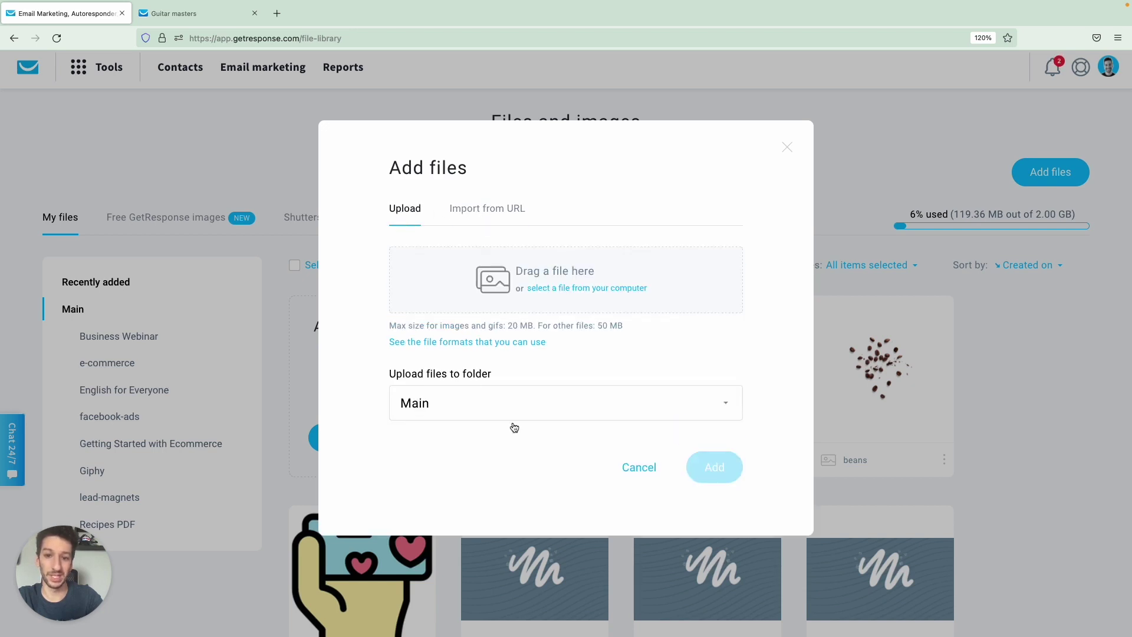
pyautogui.click(639, 468)
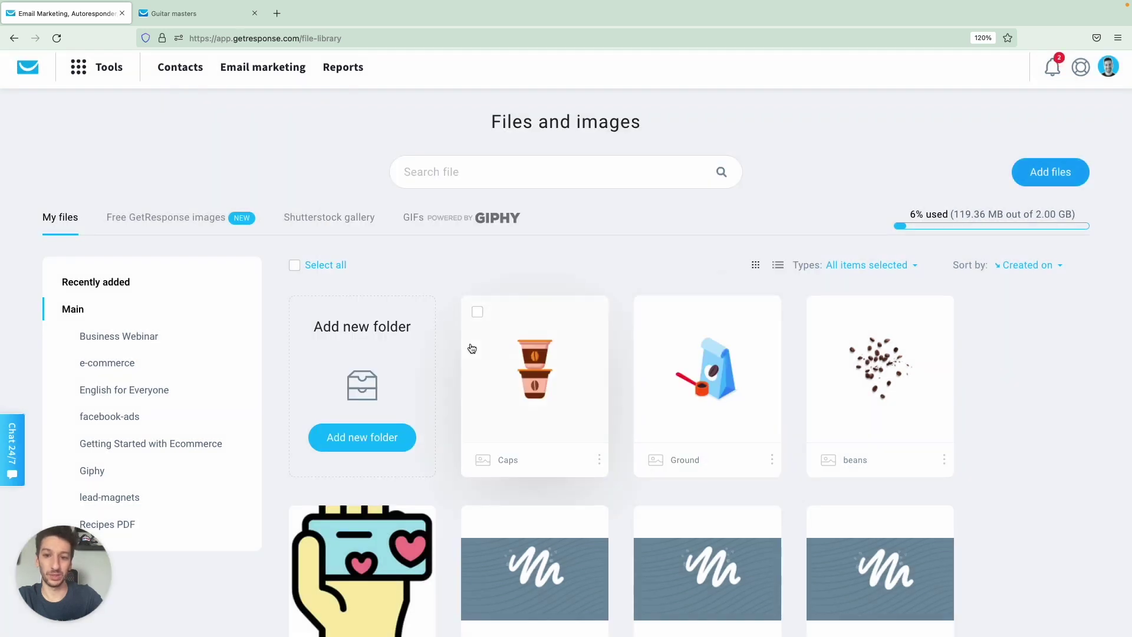
pyautogui.click(599, 459)
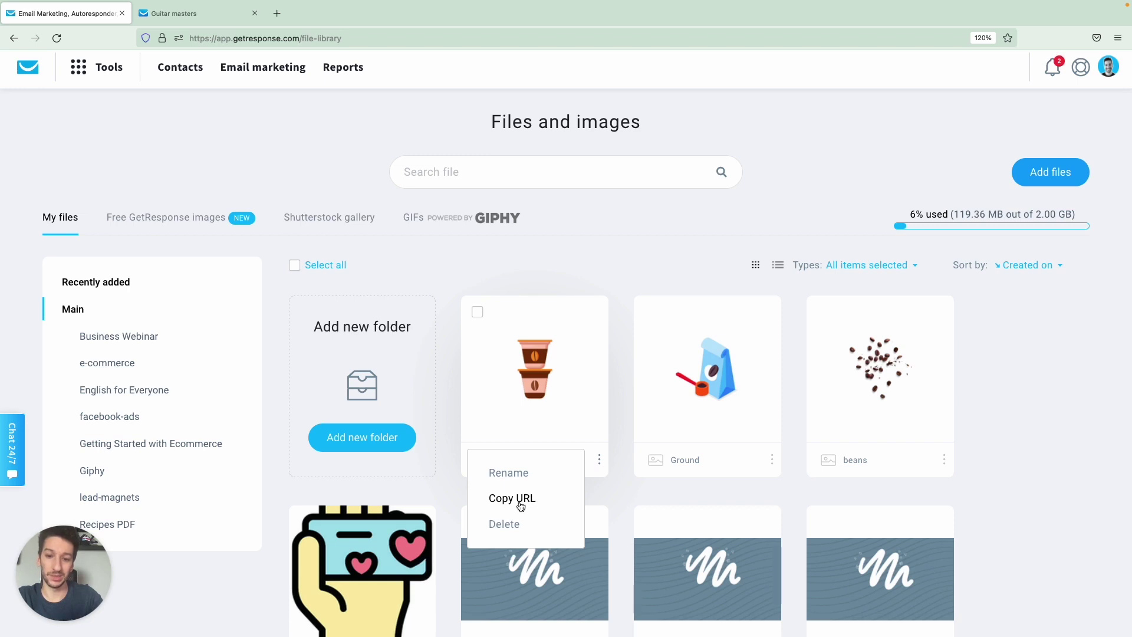
pyautogui.click(522, 497)
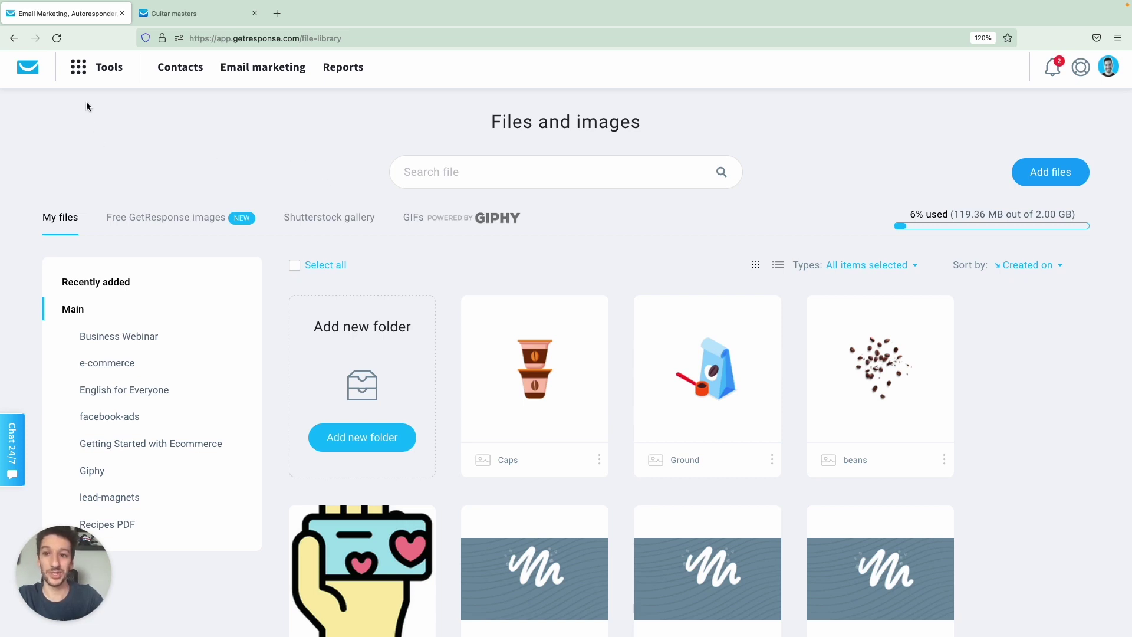
pyautogui.click(116, 70)
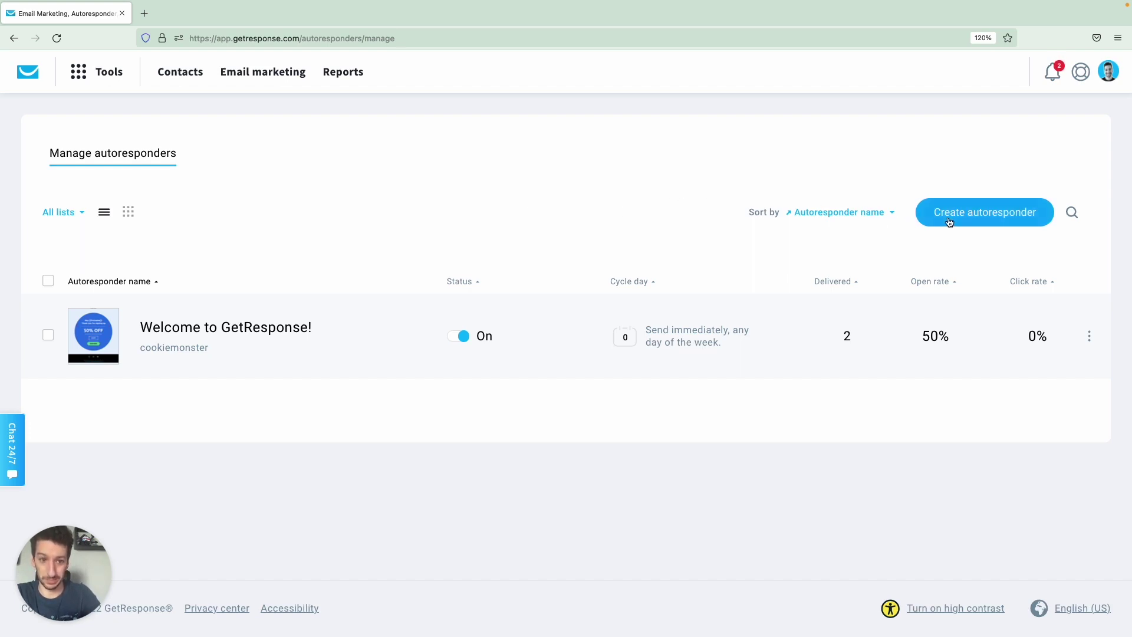
# Create a new autoresponder named 'Welcome!', linked to the Guitar masters list, sending on day 1.
pyautogui.click(971, 214)
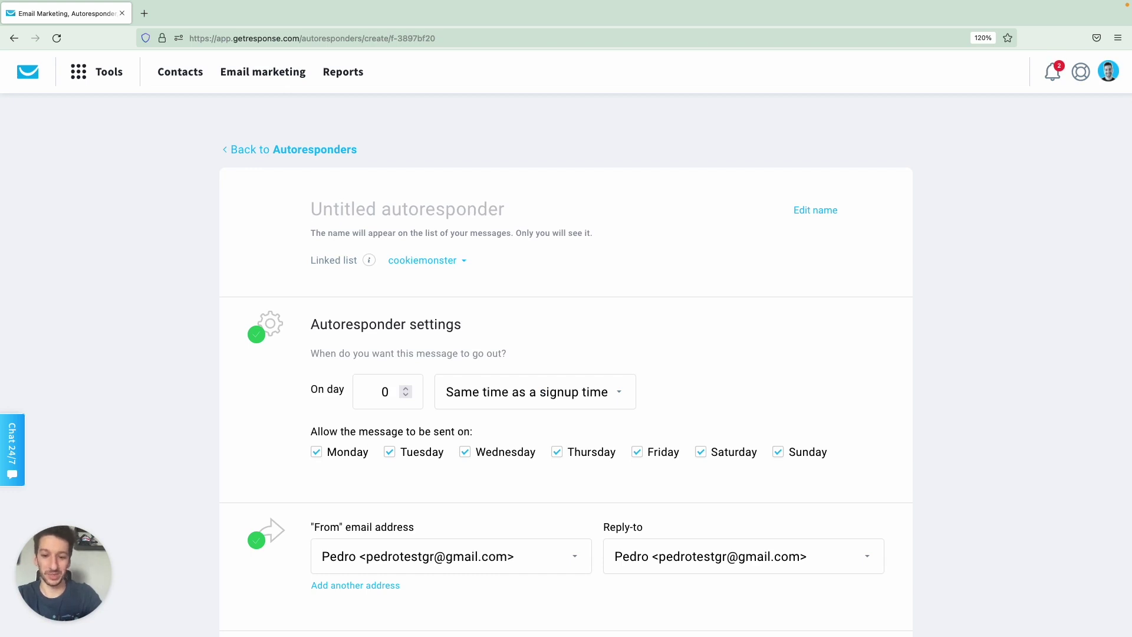
pyautogui.write('Welcome!')
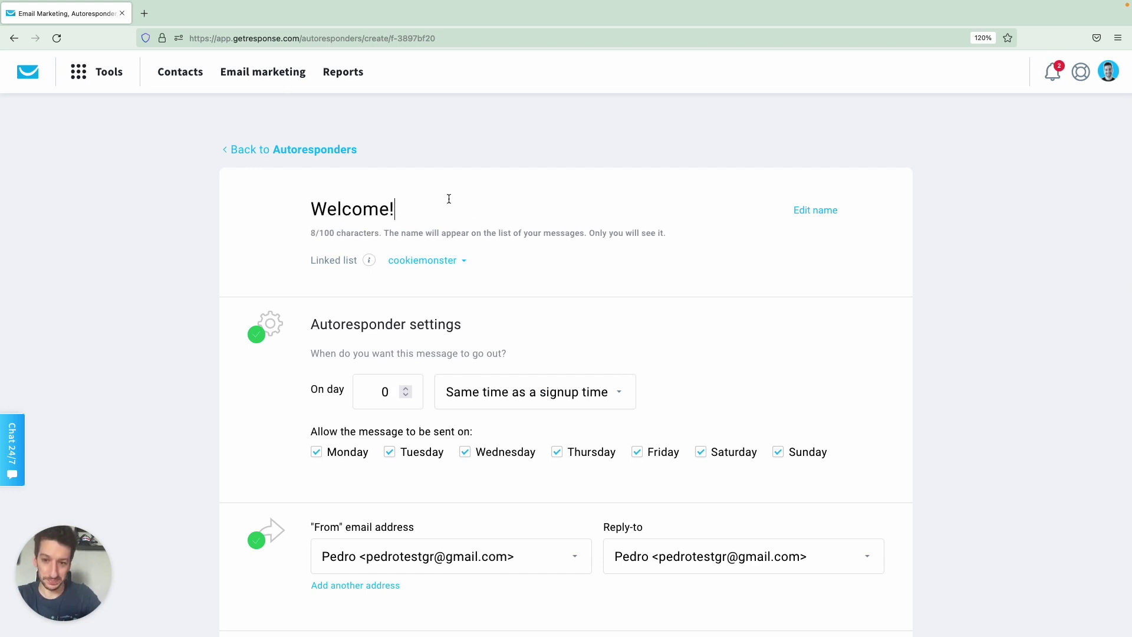
pyautogui.scroll(-3, 397, 269)
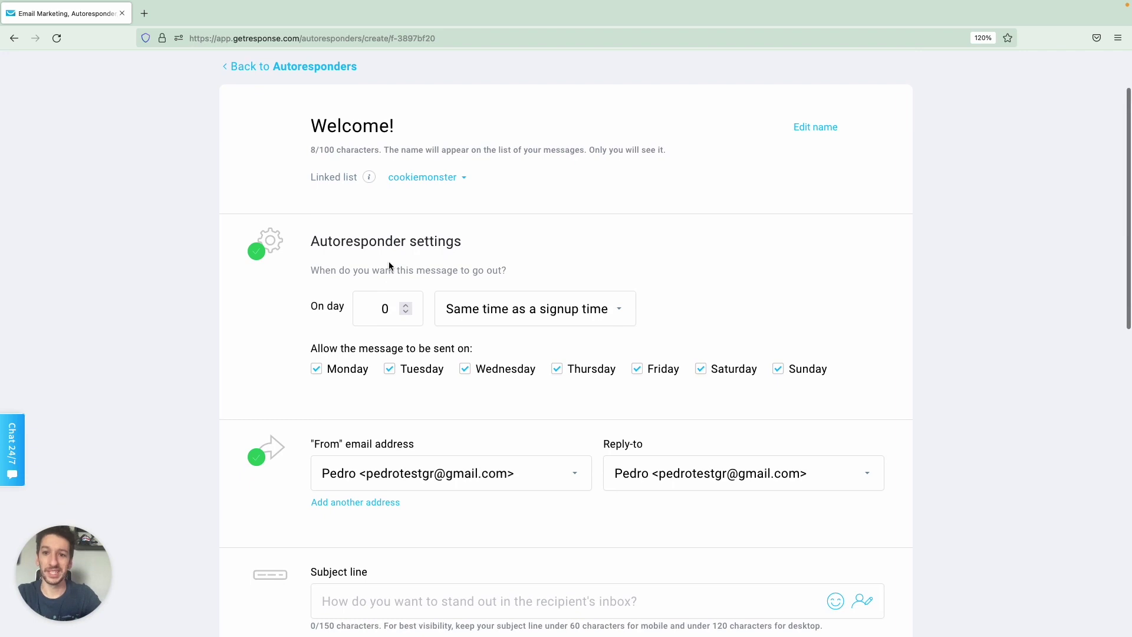
pyautogui.click(454, 179)
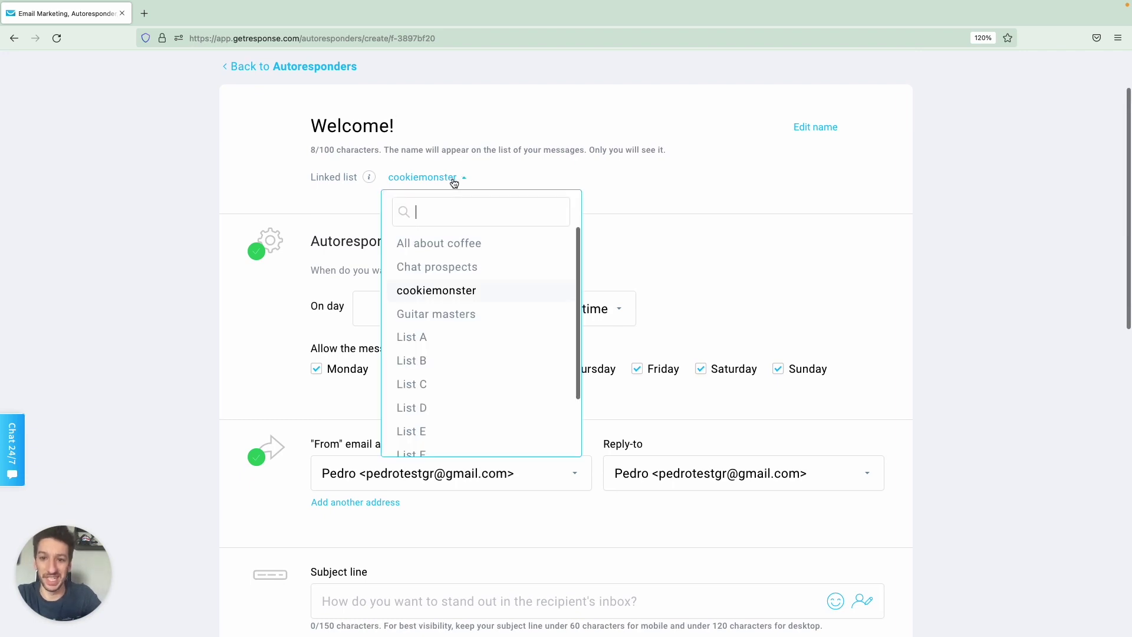
pyautogui.click(458, 316)
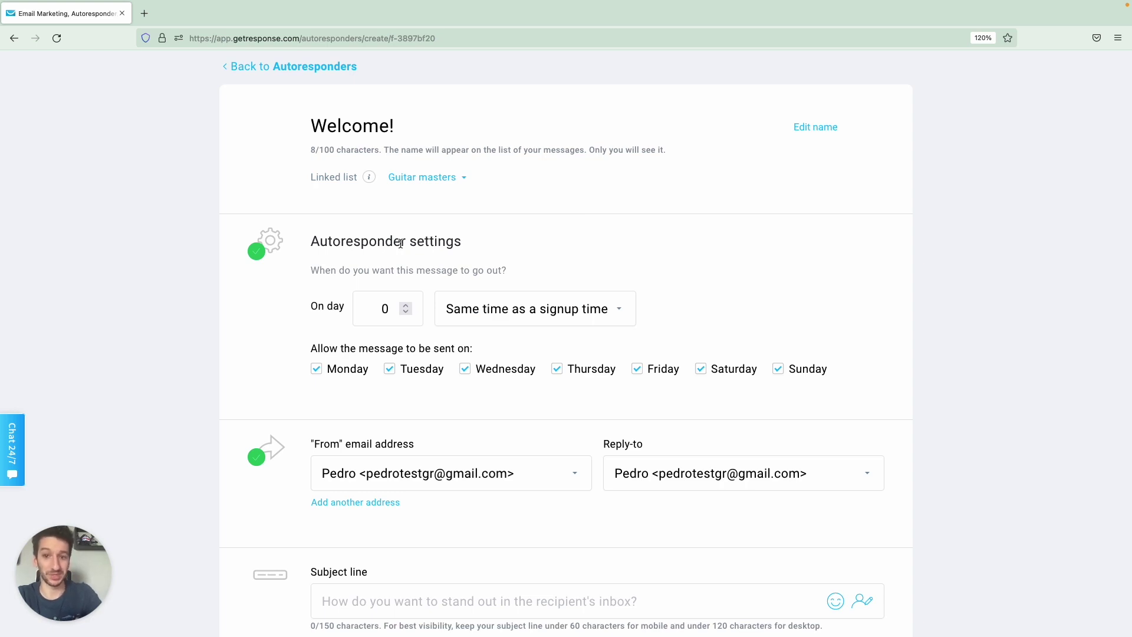
pyautogui.scroll(-1, 420, 238)
pyautogui.scroll(-1, 420, 237)
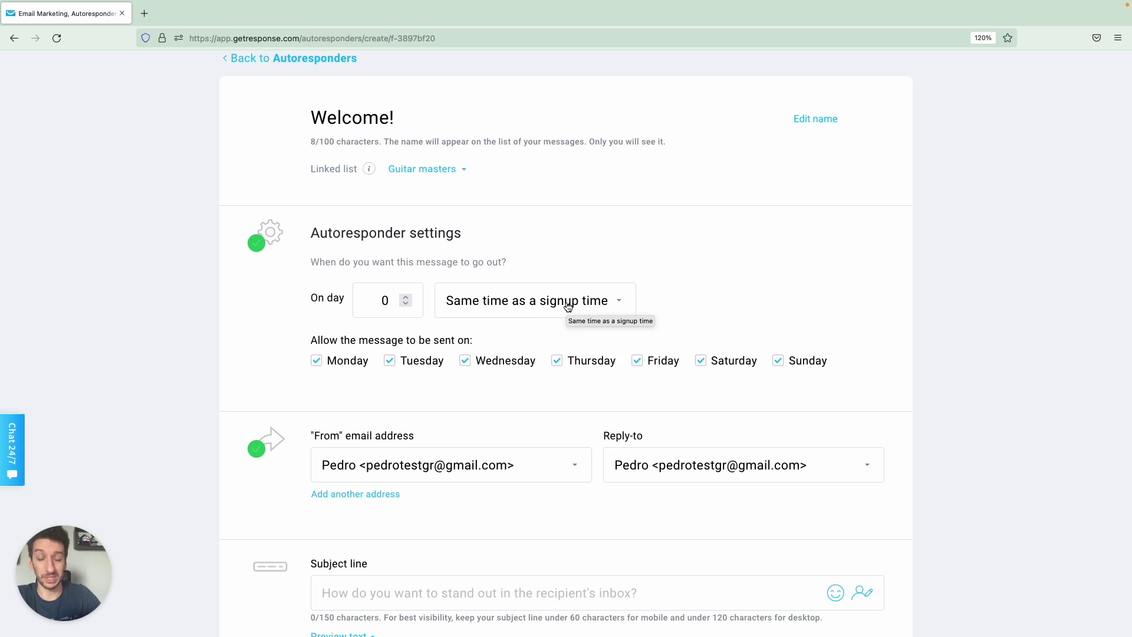
pyautogui.click(407, 297)
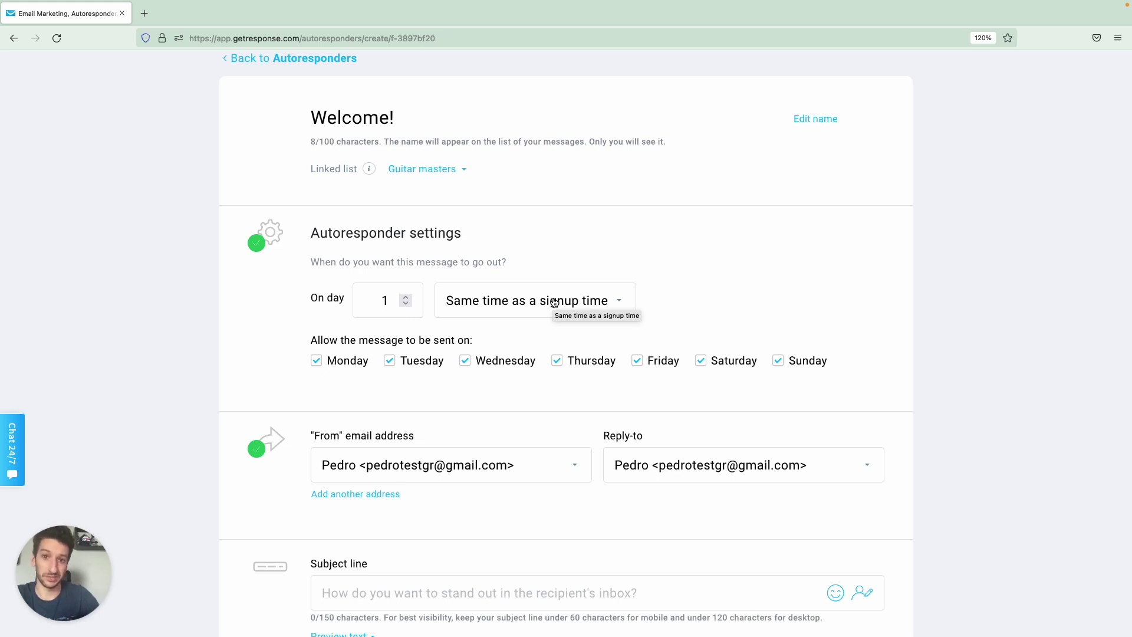
# Change the Welcome! autoresponder to day 0, sending at the same time as signup.
pyautogui.click(407, 297)
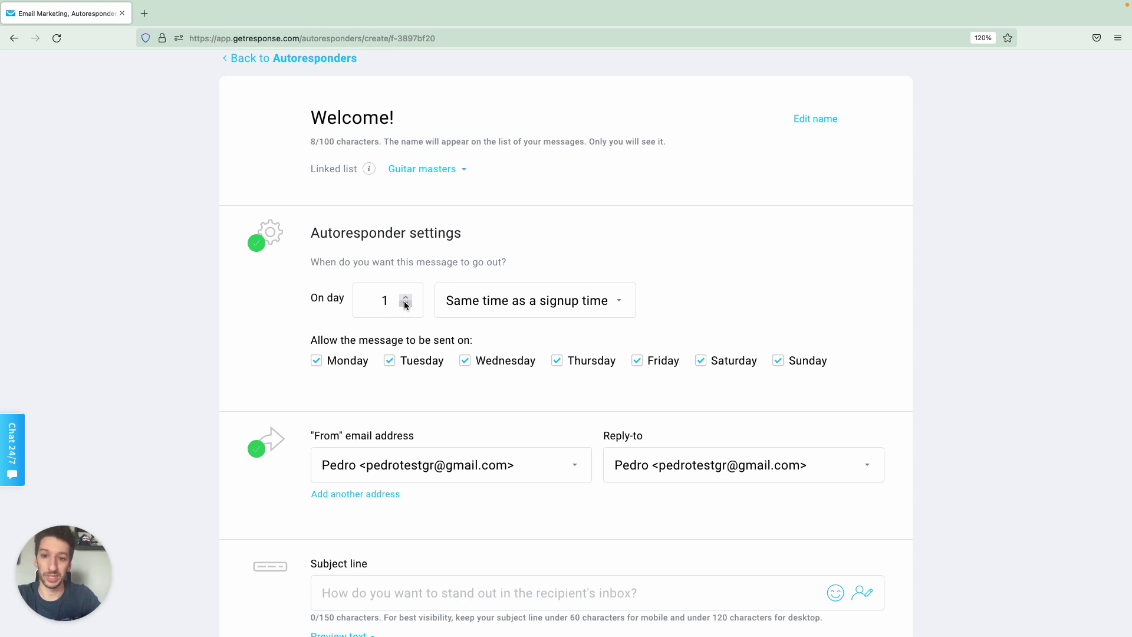
pyautogui.click(480, 302)
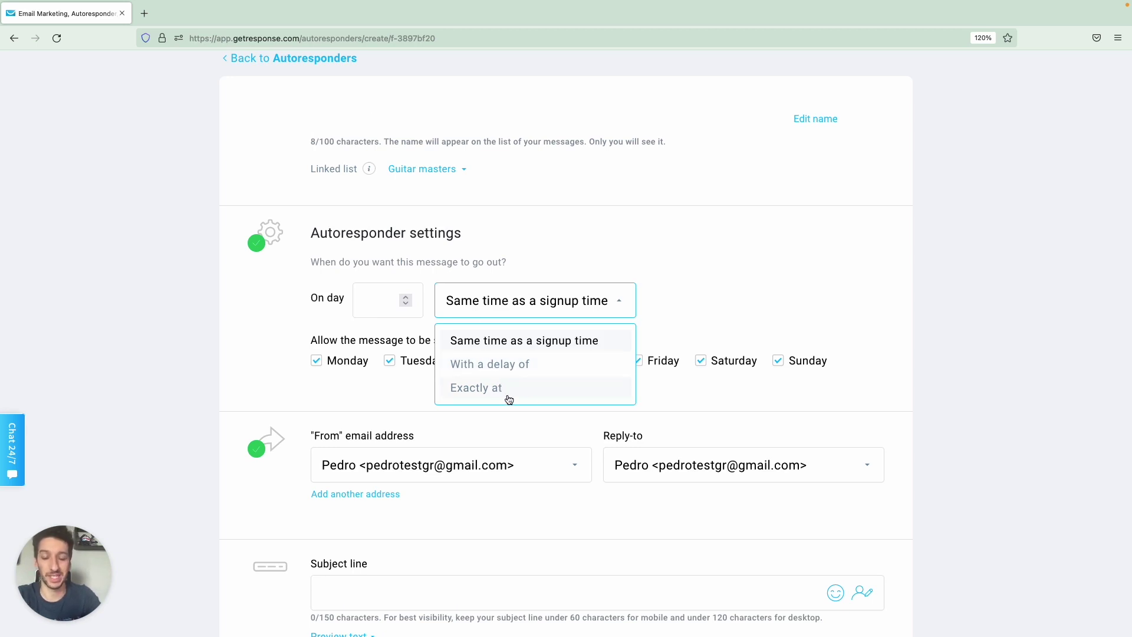
pyautogui.click(507, 296)
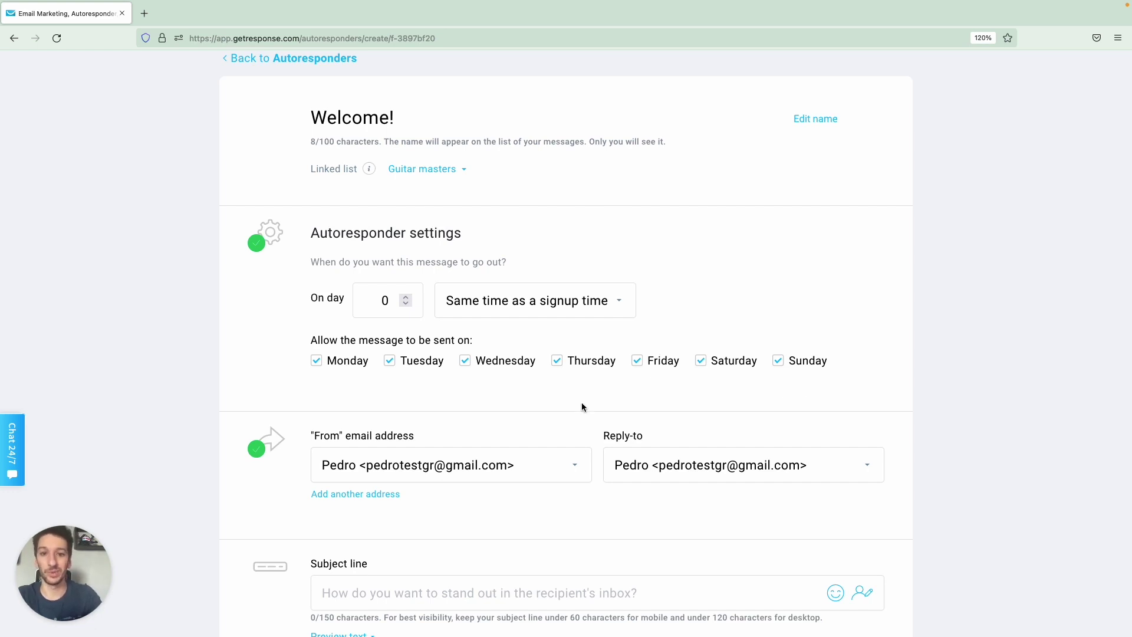
# Enter the subject line 'Welcome, ' followed by the [[firstname]] personalization field.
pyautogui.scroll(-4, 581, 407)
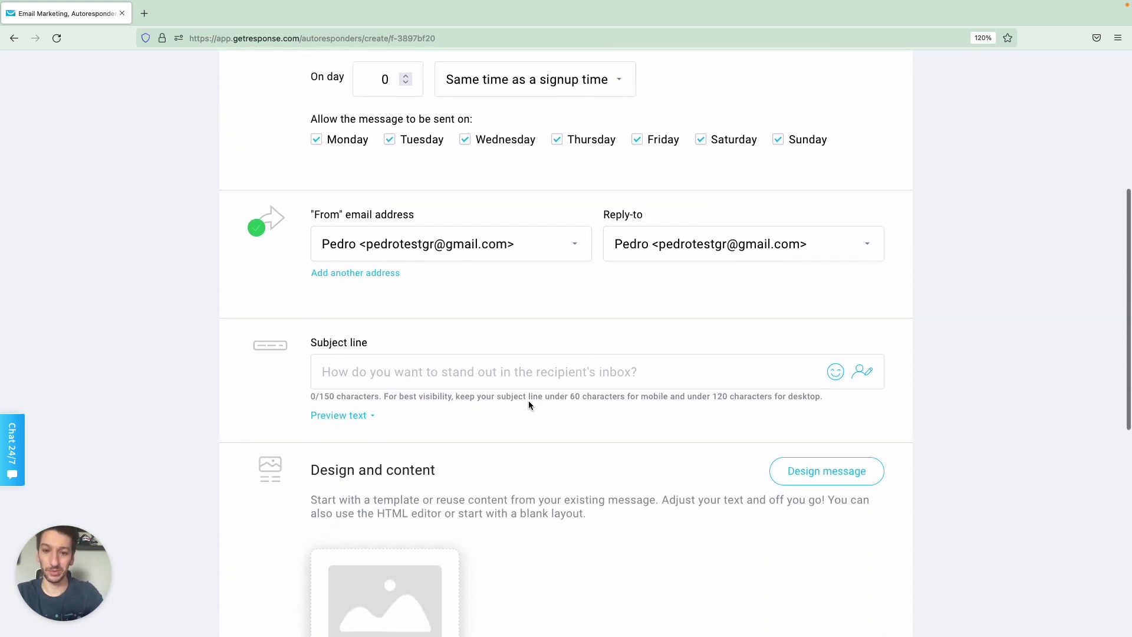
pyautogui.click(509, 383)
pyautogui.write('We')
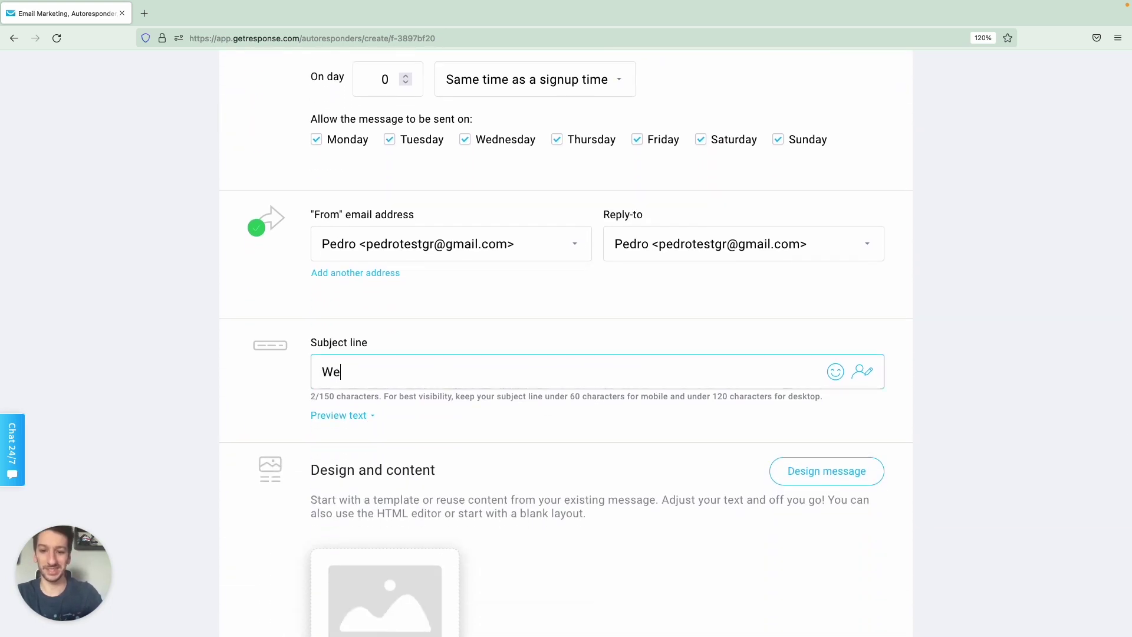
pyautogui.write('lcome, @')
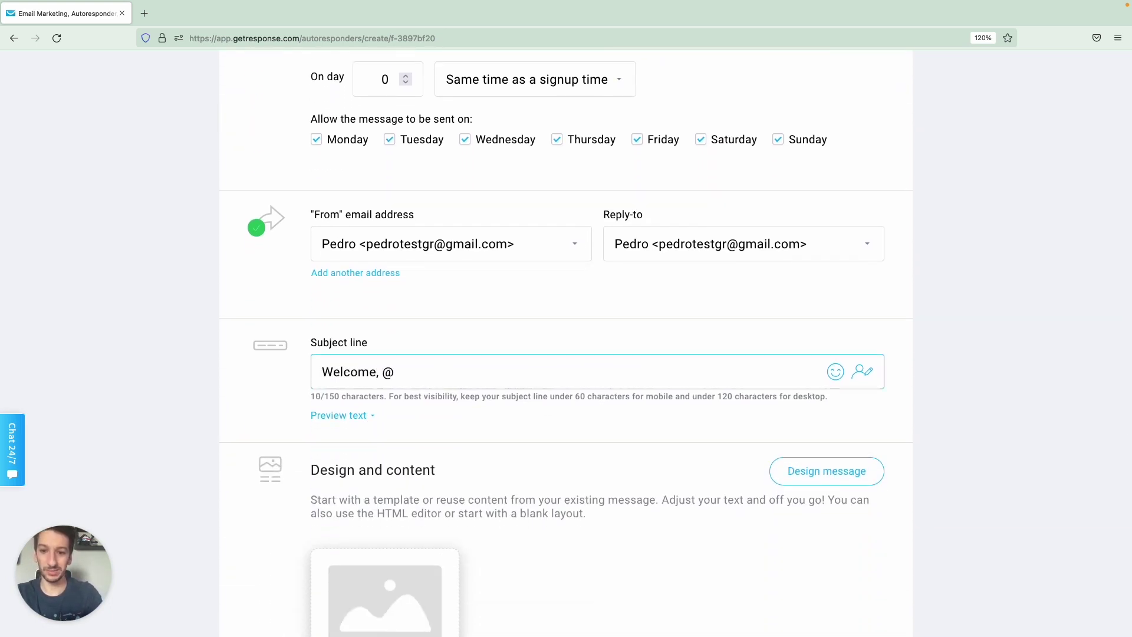
pyautogui.press('BackSpace')
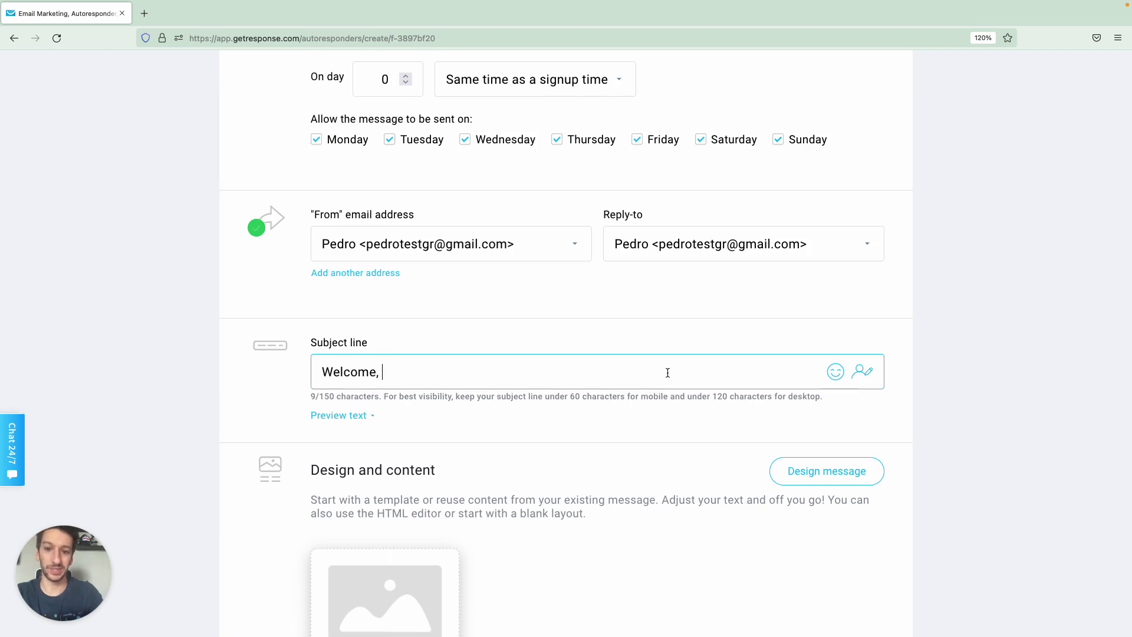
pyautogui.click(862, 370)
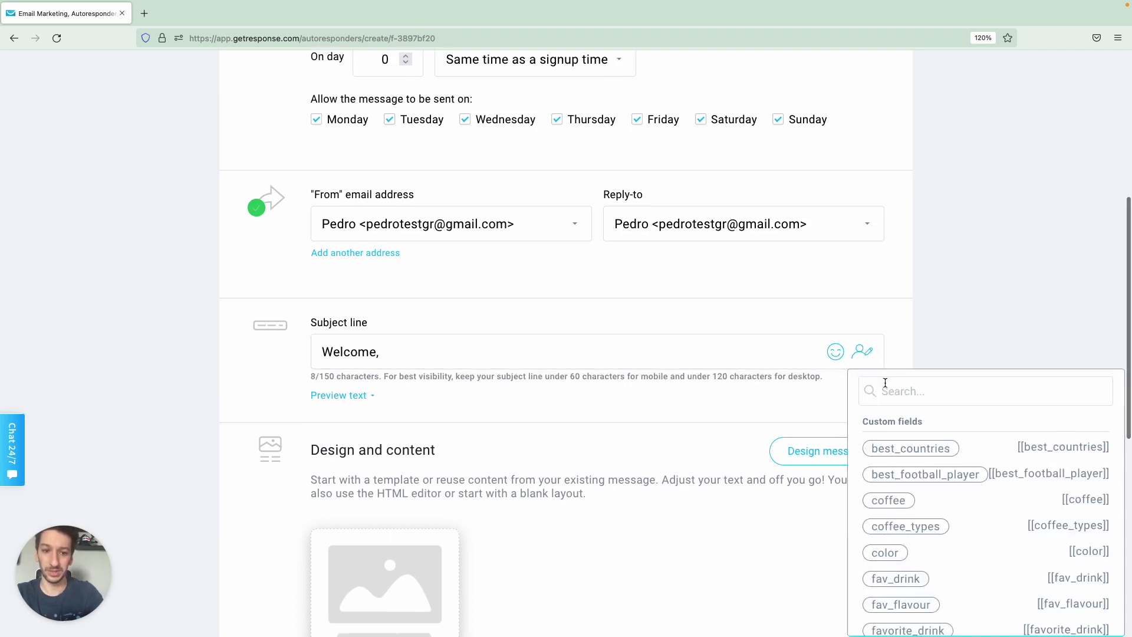
pyautogui.write('firstn')
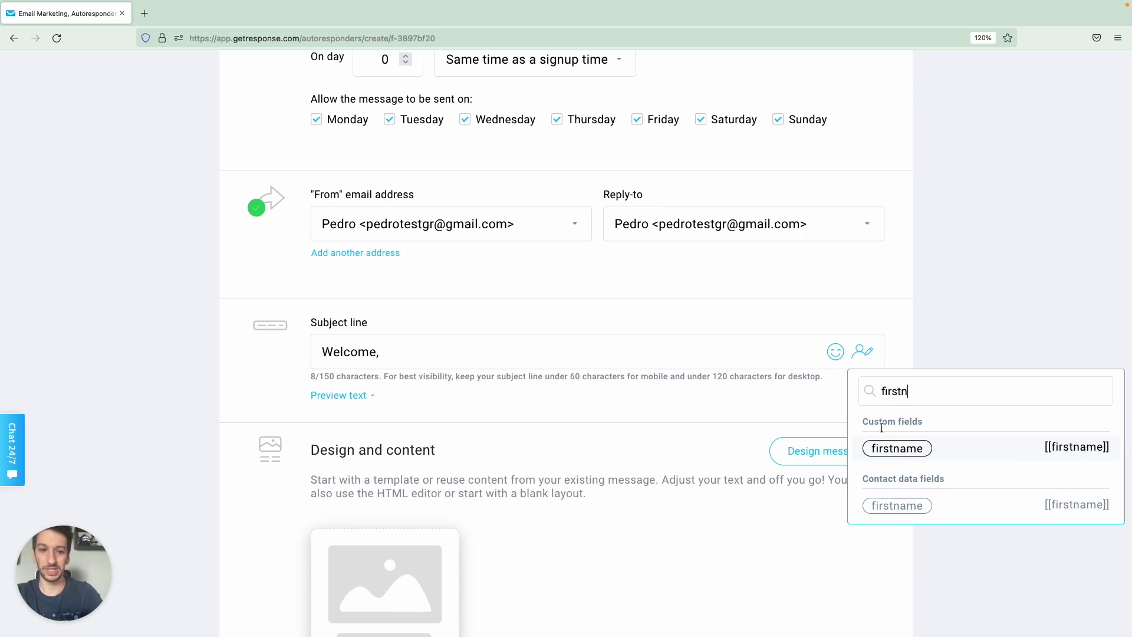
pyautogui.click(891, 446)
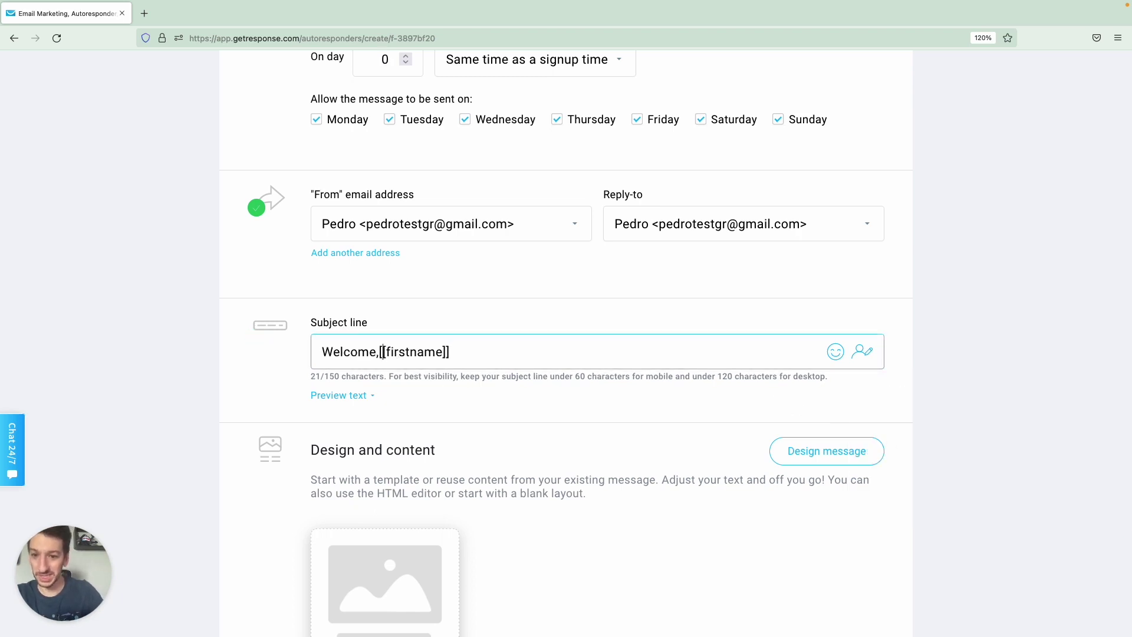
# Finish the subject as 'Welcome, [[firstname]]!' and bring up the Design message templates.
pyautogui.click(382, 352)
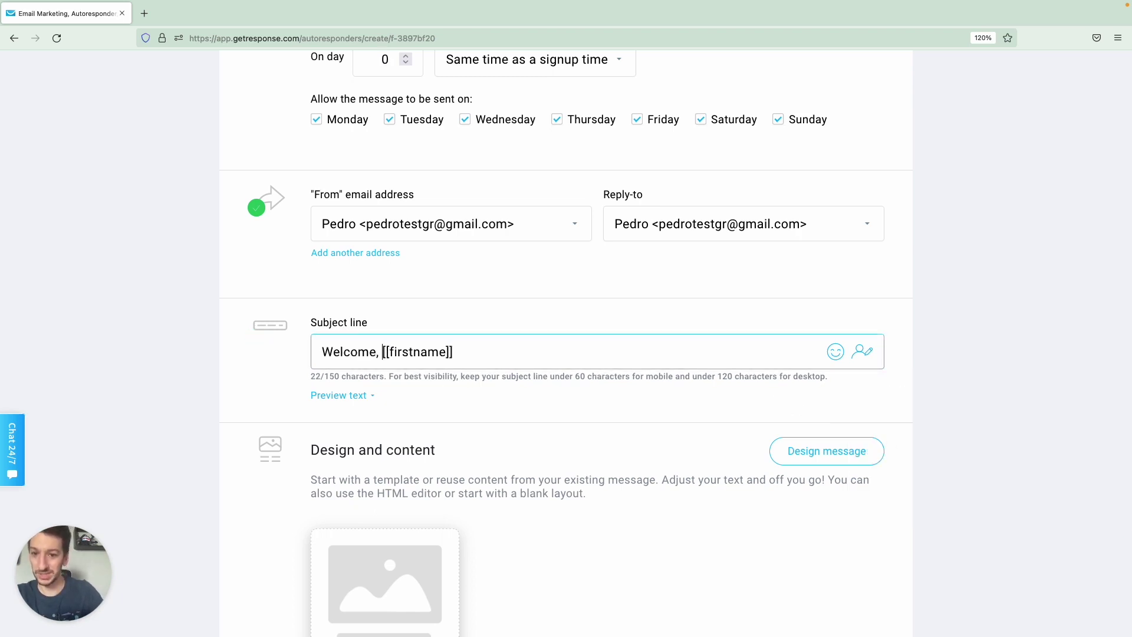
pyautogui.click(488, 347)
pyautogui.write('!')
pyautogui.scroll(-3, 516, 391)
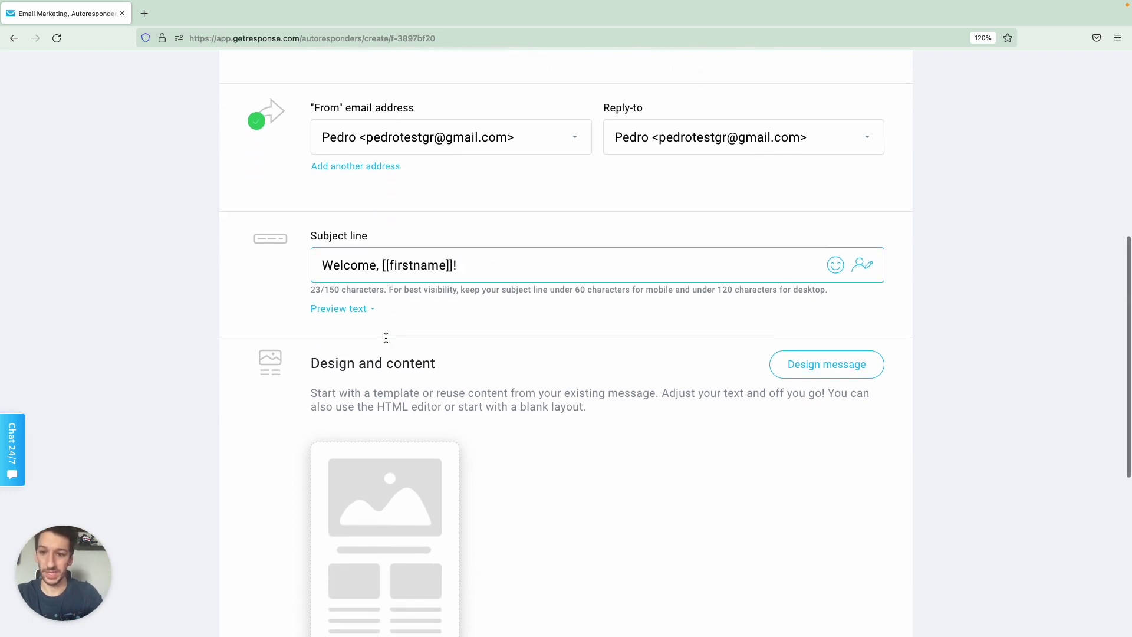
pyautogui.scroll(-5, 385, 337)
pyautogui.click(401, 415)
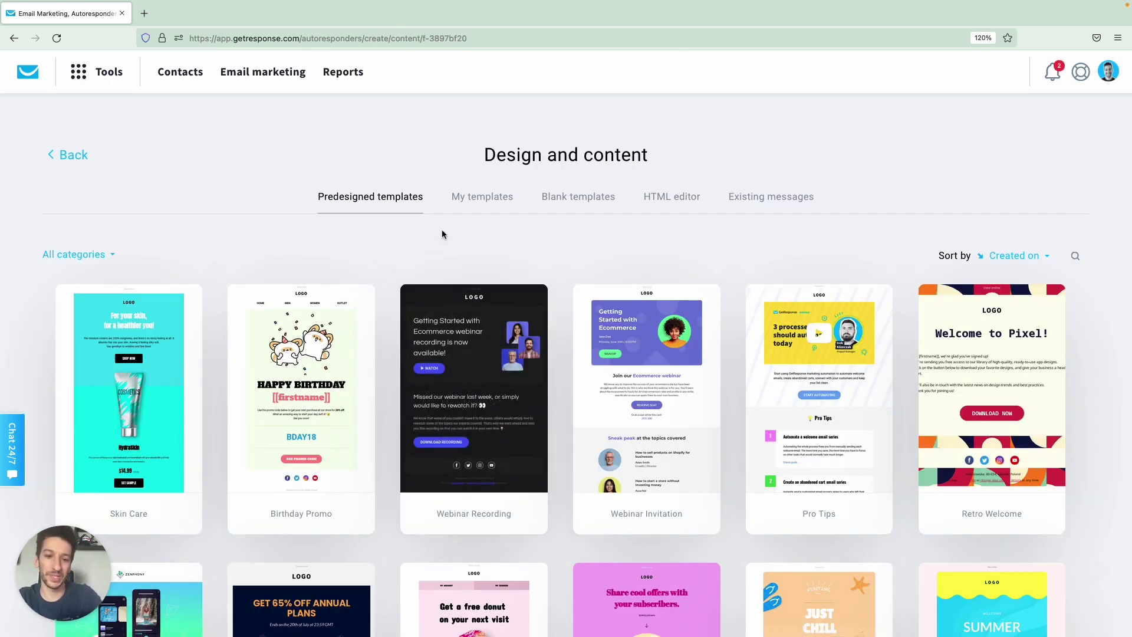
# Filter the template gallery to the Welcome category and use the Welcome aboard! template.
pyautogui.scroll(-5, 427, 266)
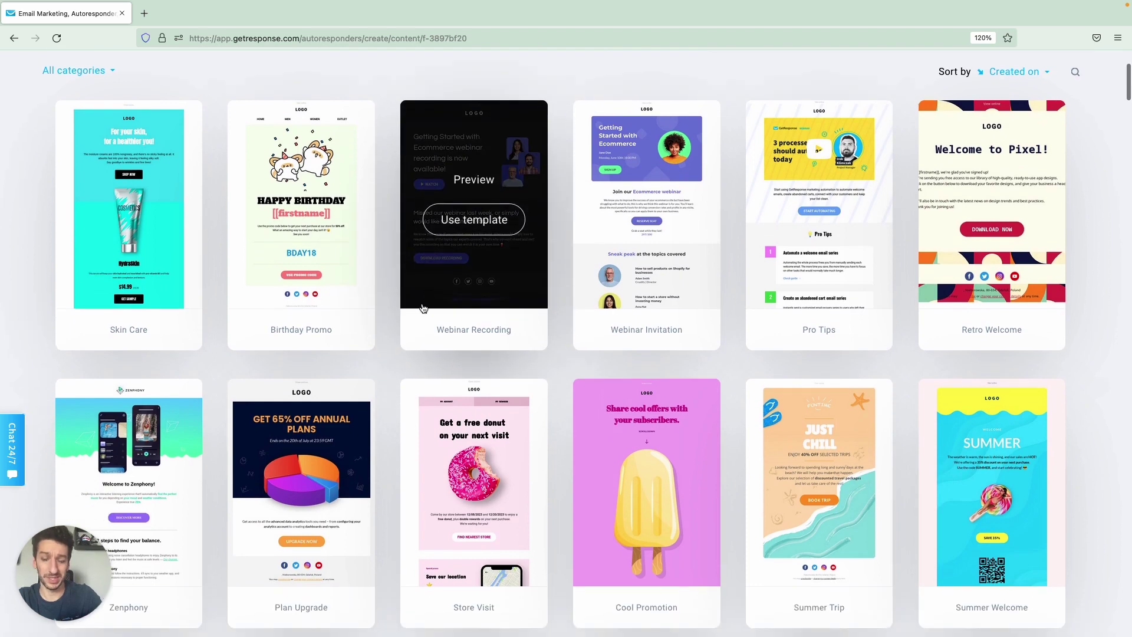
pyautogui.scroll(-3, 423, 308)
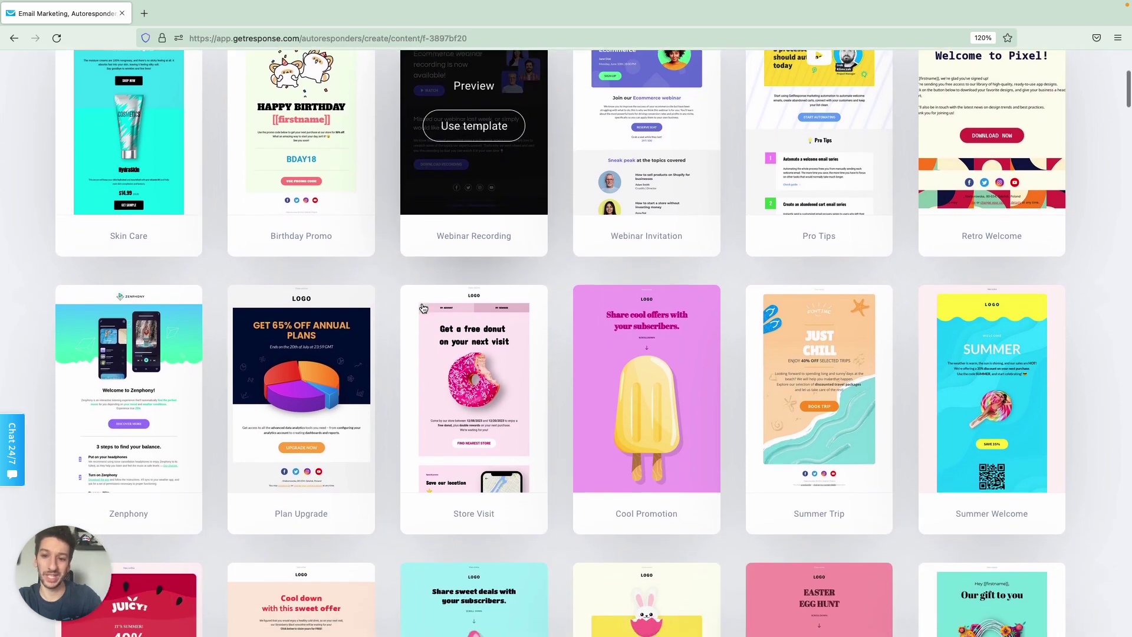
pyautogui.scroll(-5, 423, 308)
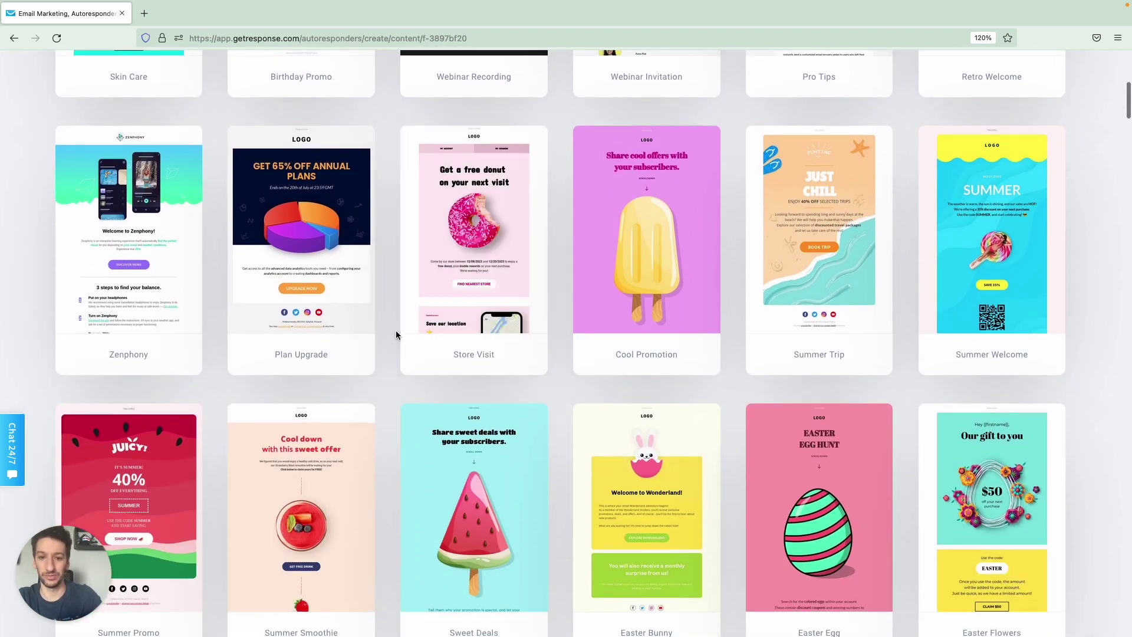
pyautogui.scroll(-2, 396, 335)
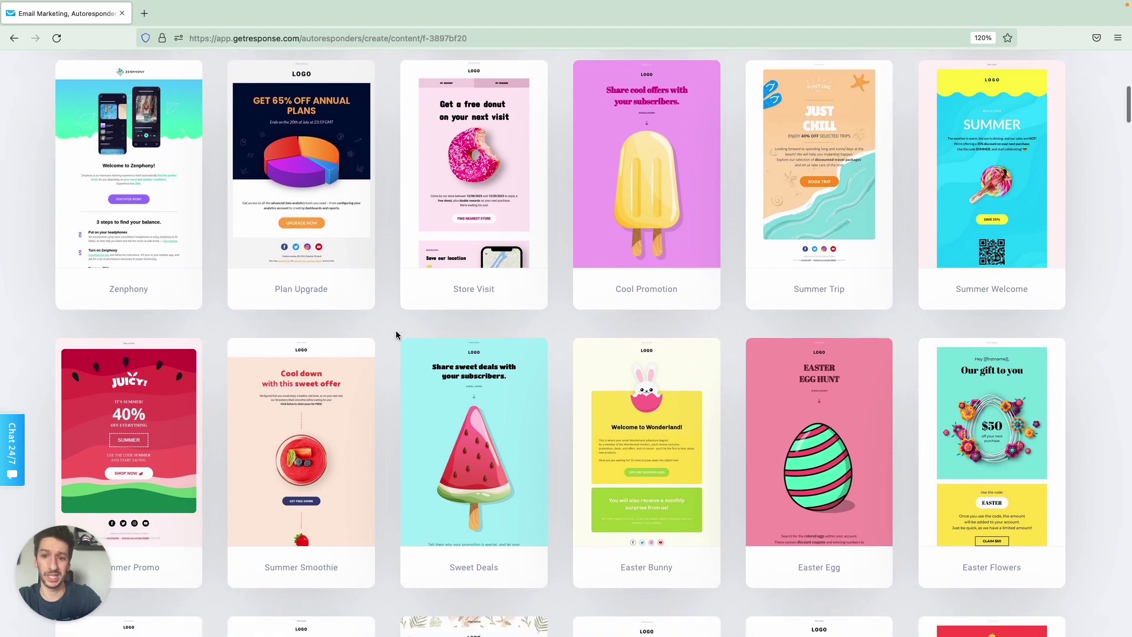
pyautogui.scroll(-3, 395, 330)
pyautogui.scroll(18, 395, 330)
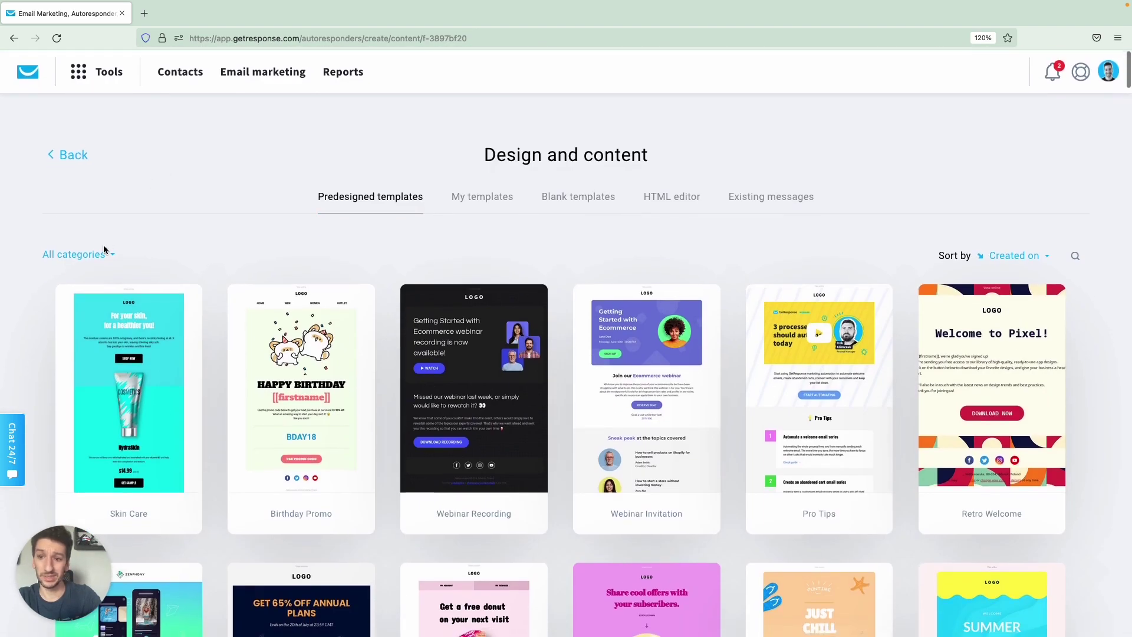
pyautogui.click(96, 255)
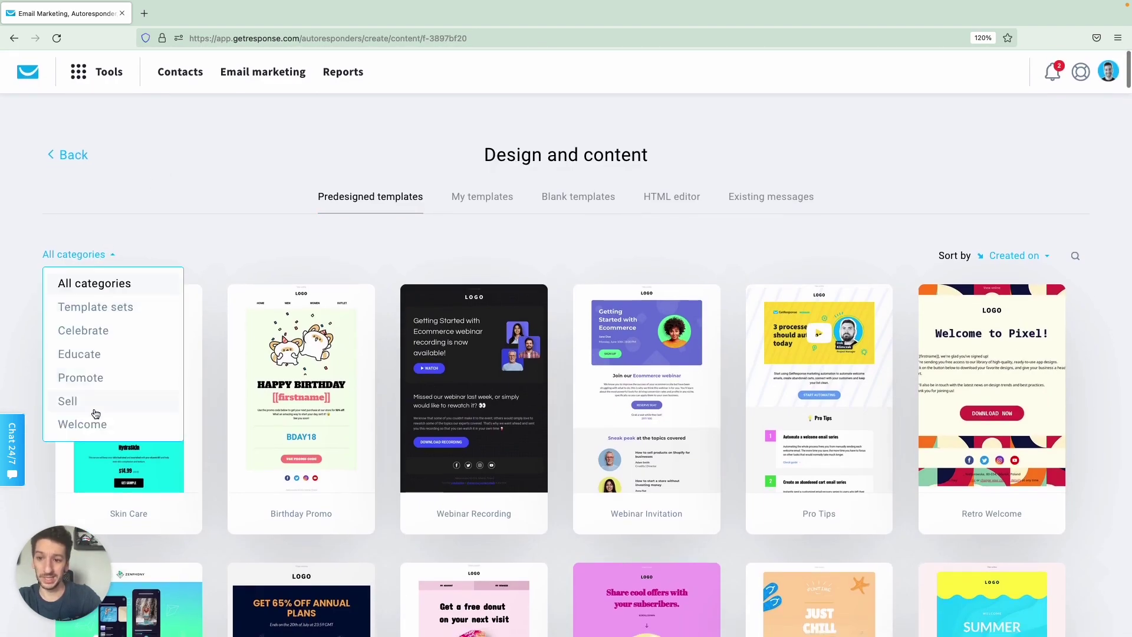
pyautogui.click(93, 421)
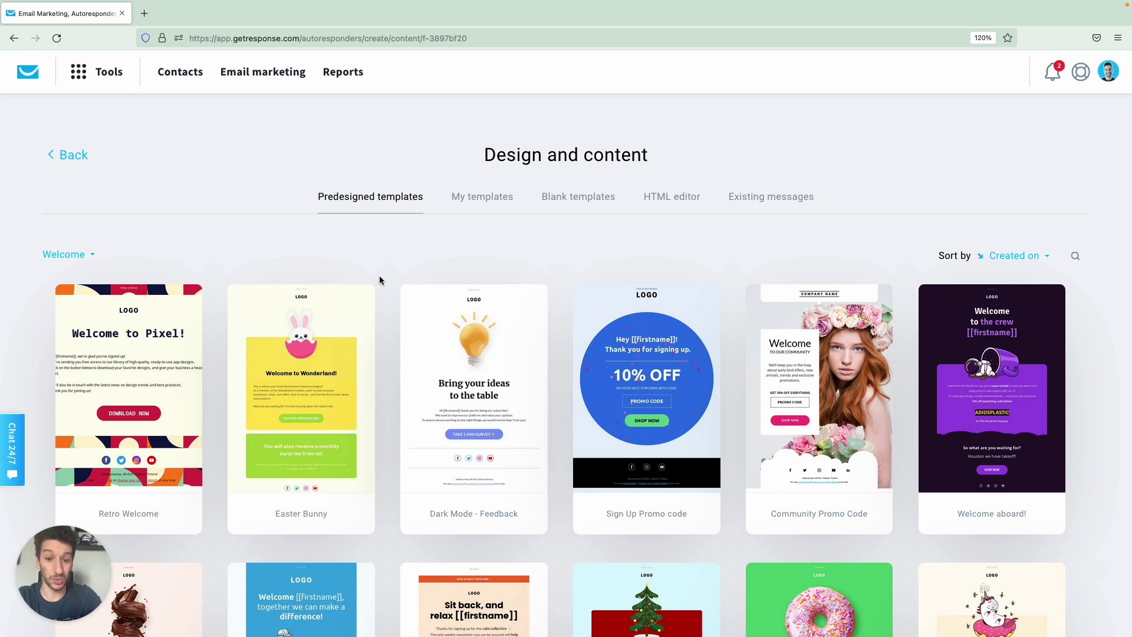
pyautogui.scroll(-1, 397, 269)
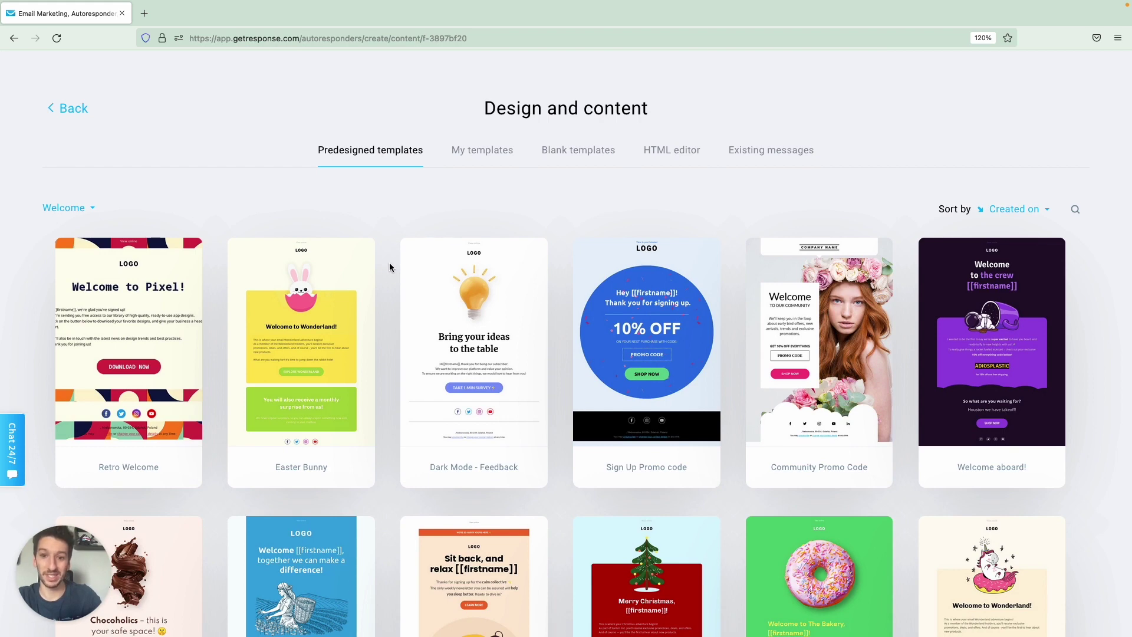
pyautogui.scroll(-1, 398, 265)
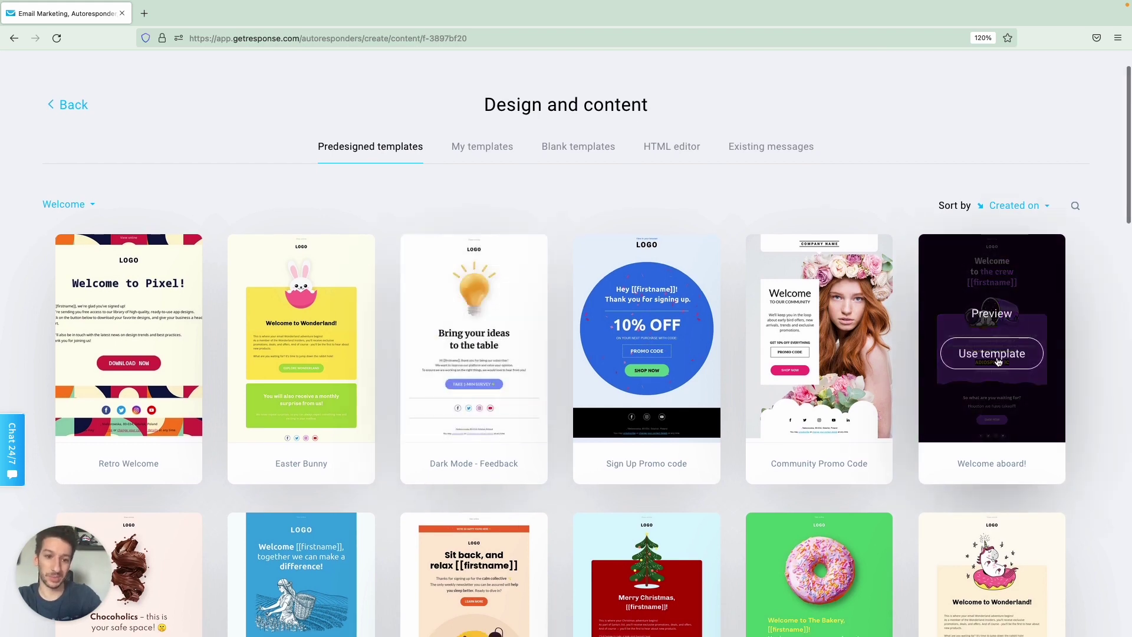
pyautogui.click(1020, 355)
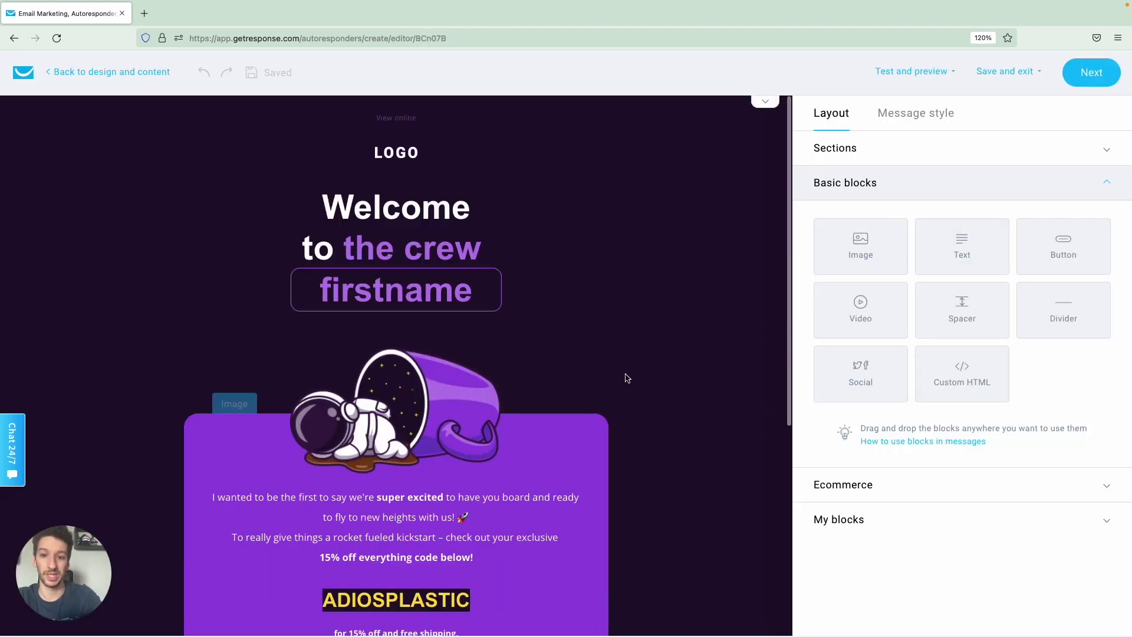
# Leave the email editor for the settings page and save and publish the Welcome! autoresponder.
pyautogui.scroll(-1, 670, 377)
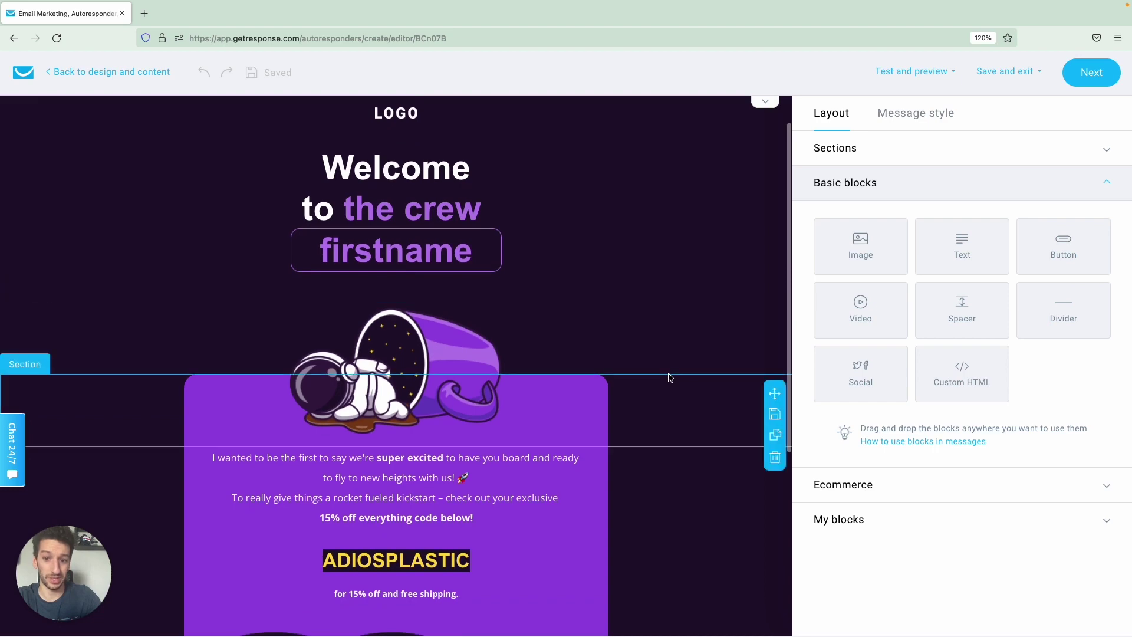
pyautogui.scroll(1, 669, 374)
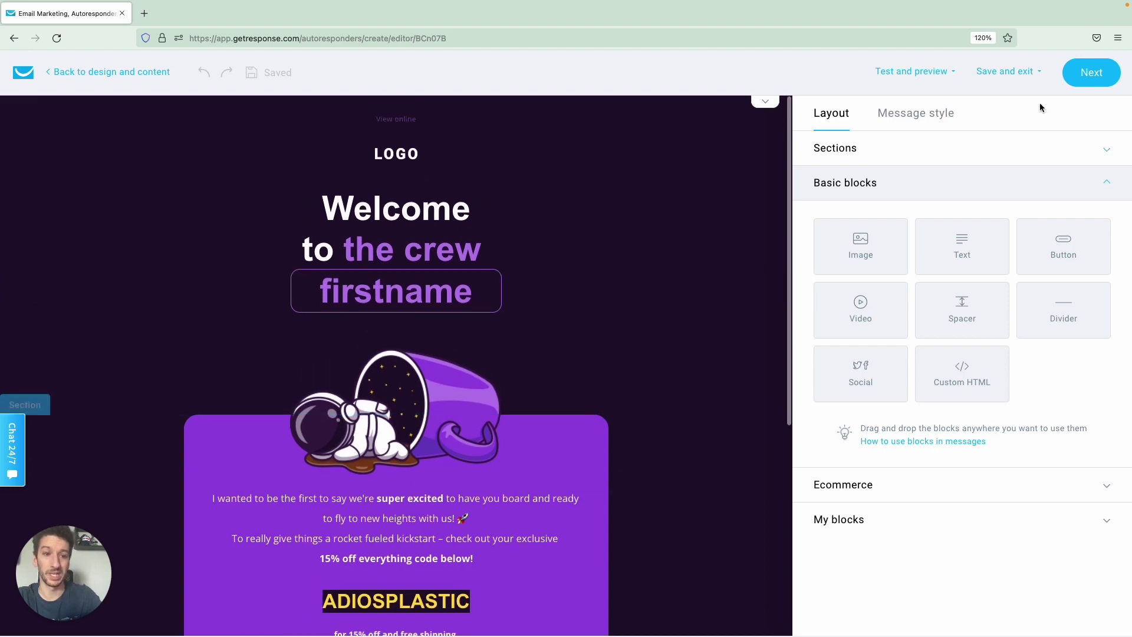
pyautogui.click(1094, 75)
pyautogui.scroll(-7, 663, 350)
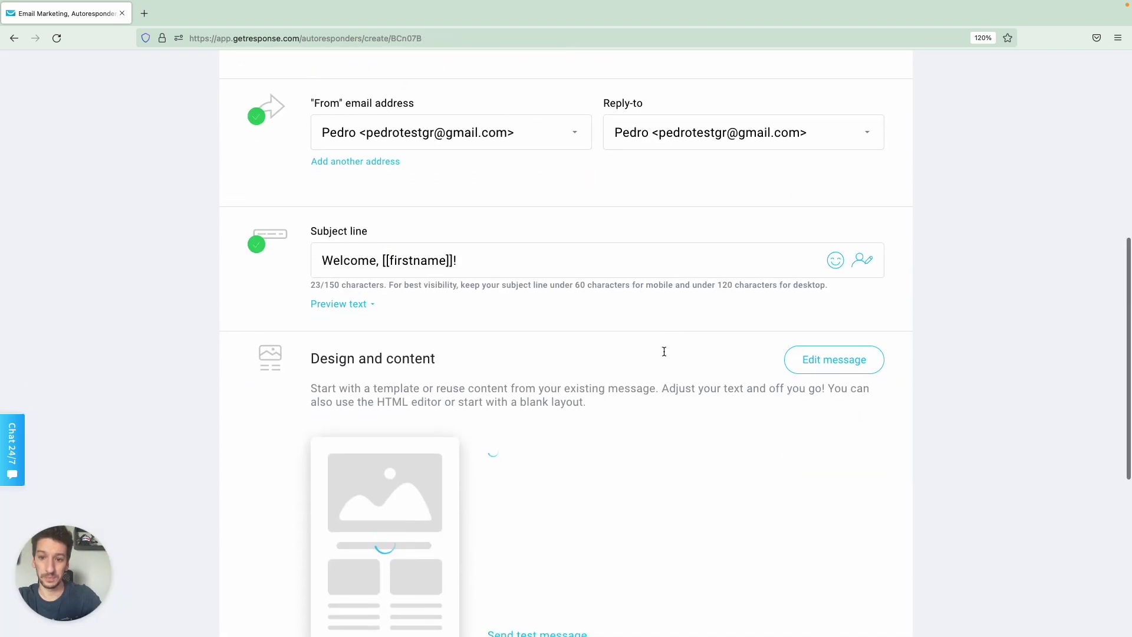
pyautogui.scroll(-6, 664, 354)
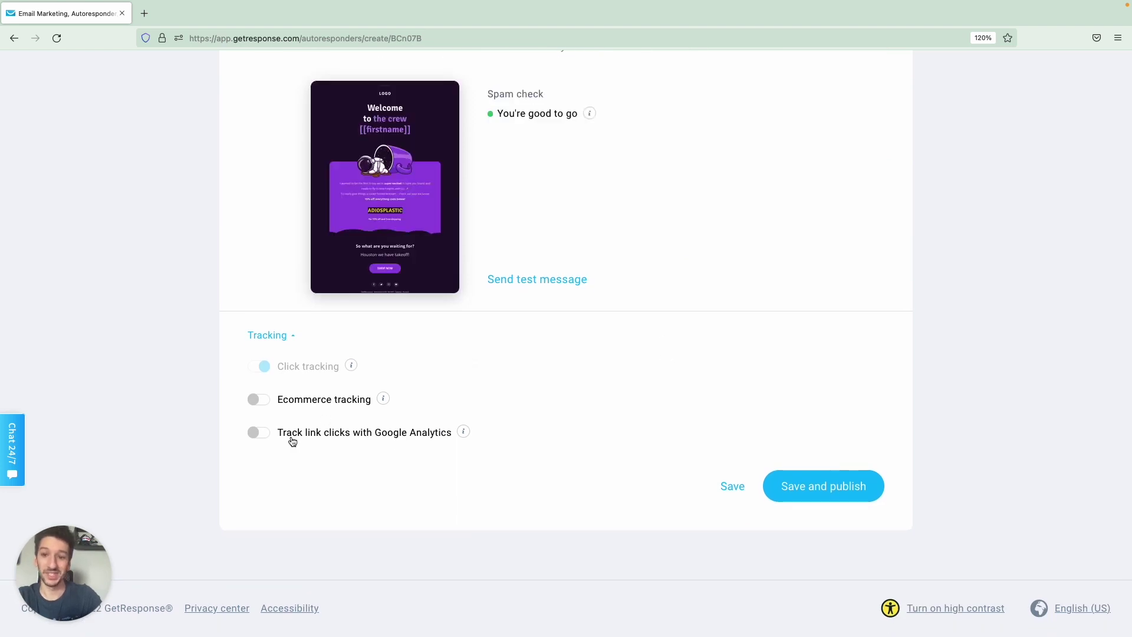
pyautogui.scroll(1, 282, 457)
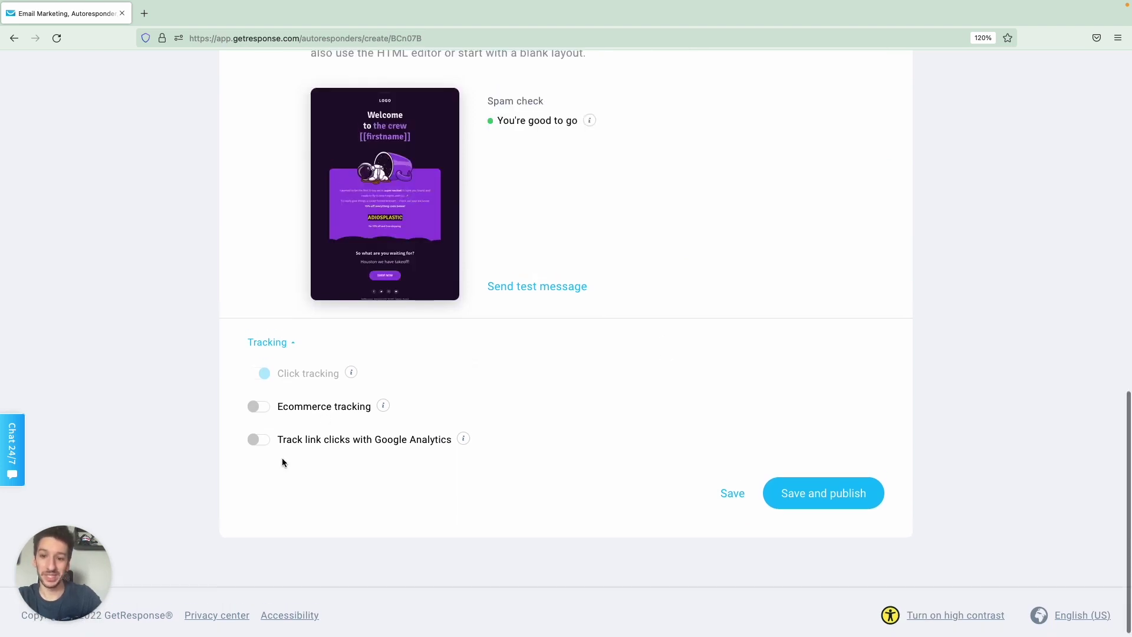
pyautogui.click(825, 494)
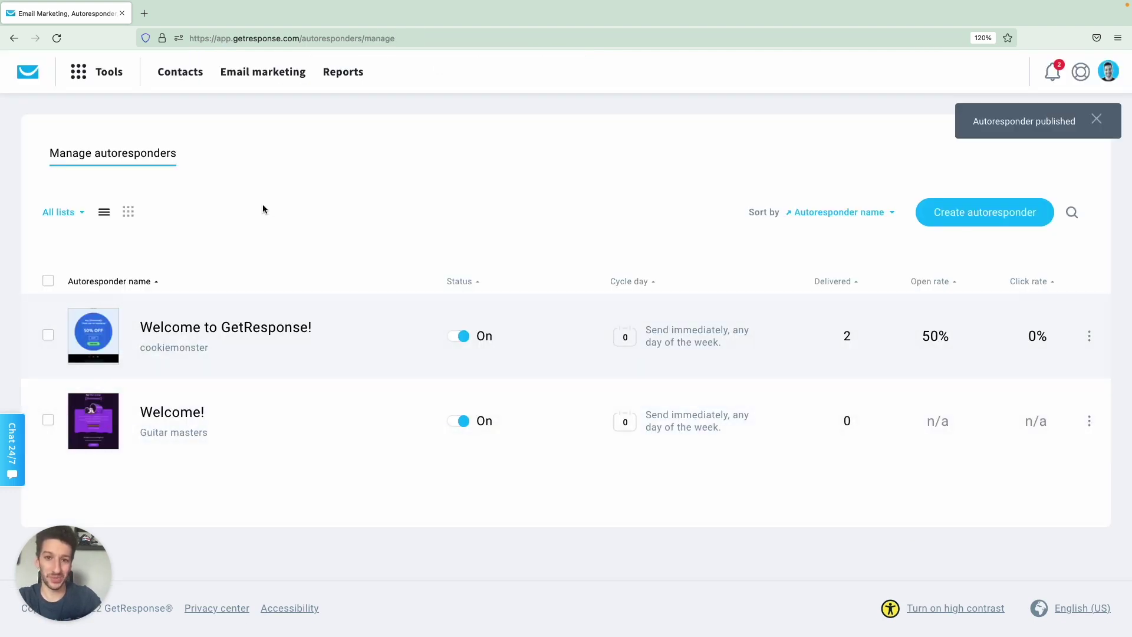
# Filter autoresponders to only the Guitar masters list and show them as a cycle-day calendar.
pyautogui.click(67, 215)
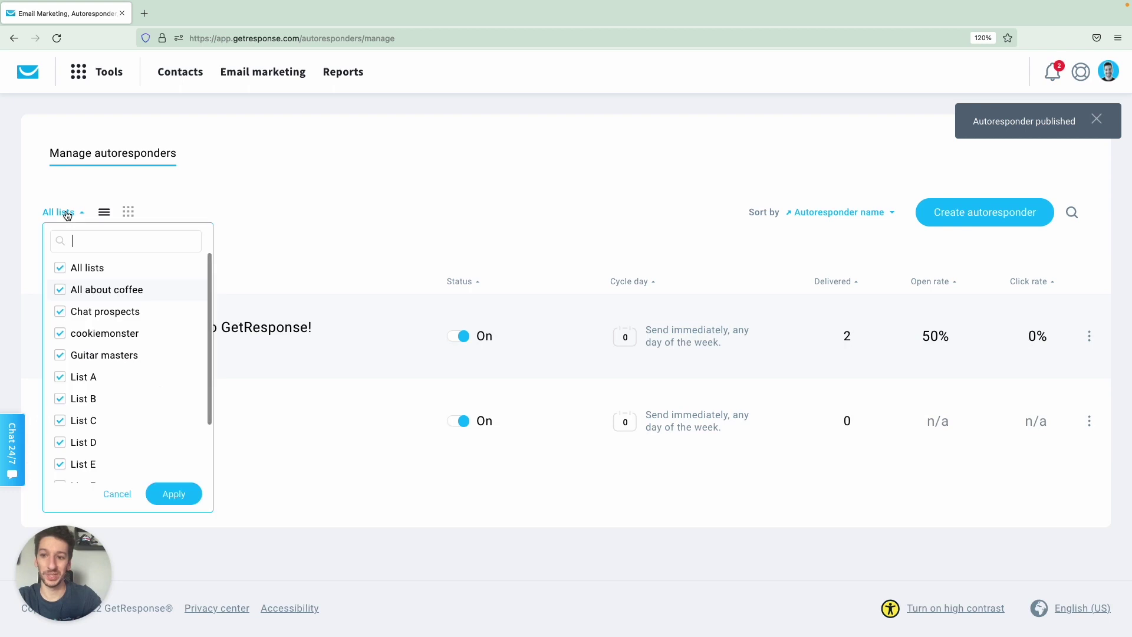
pyautogui.click(60, 269)
pyautogui.click(60, 356)
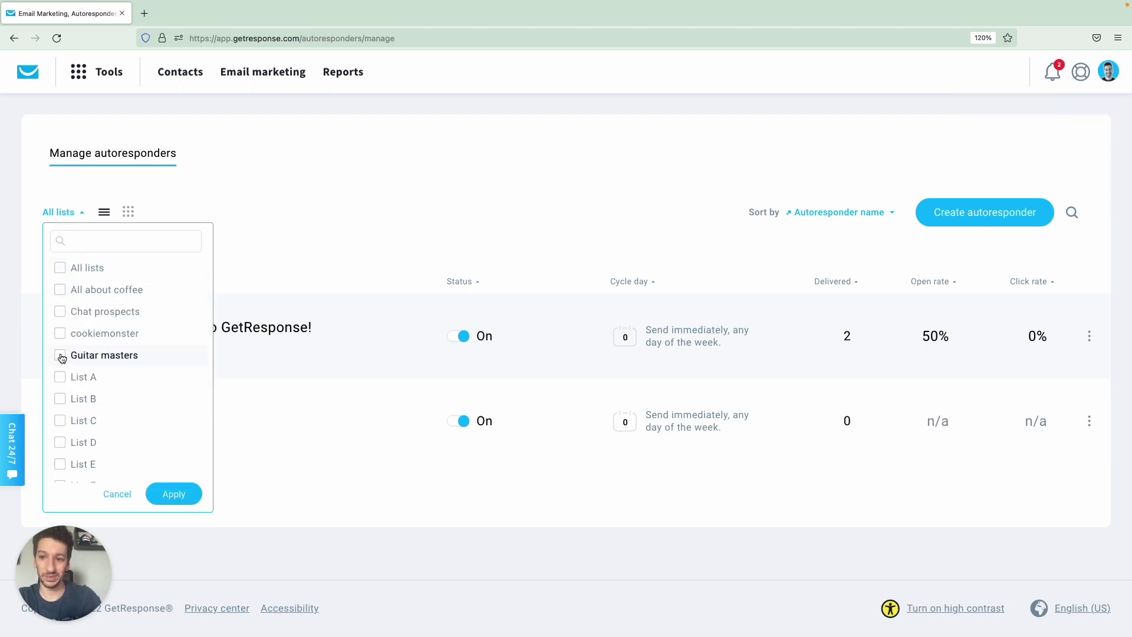
pyautogui.click(186, 495)
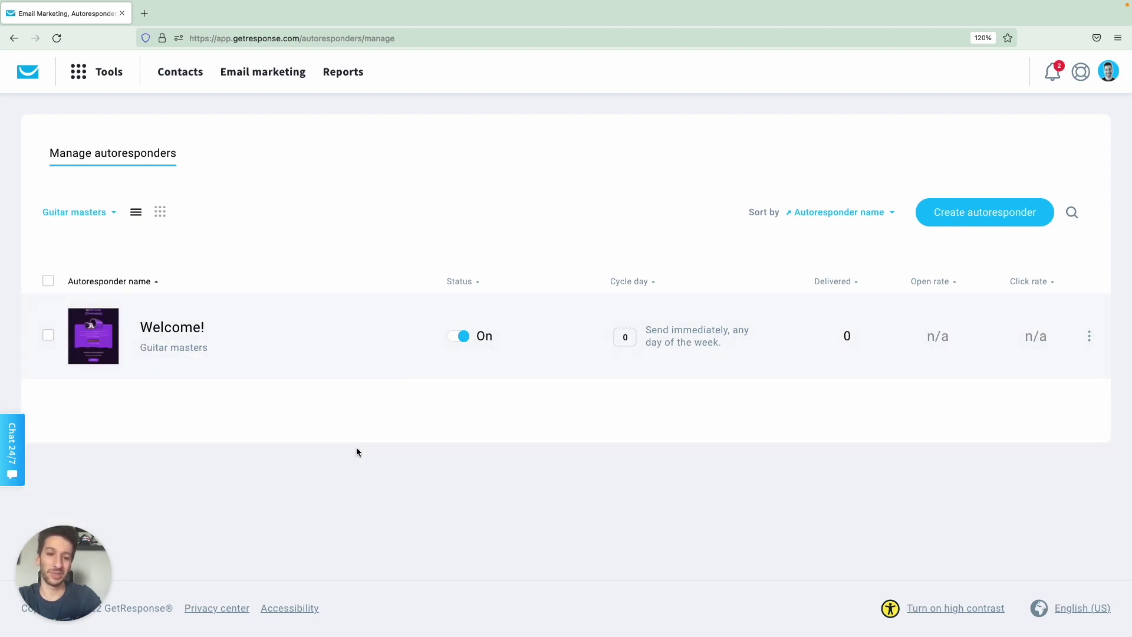
pyautogui.click(160, 213)
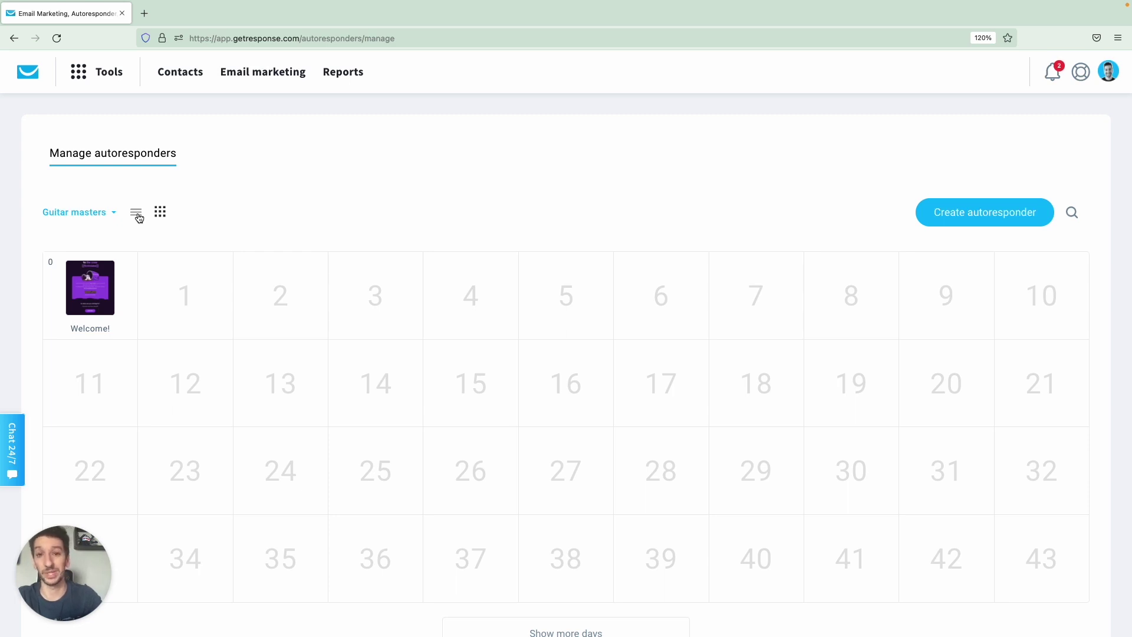
# Preview the Welcome! thumbnail and switch the Guitar masters autoresponders back to list view.
pyautogui.moveTo(101, 318)
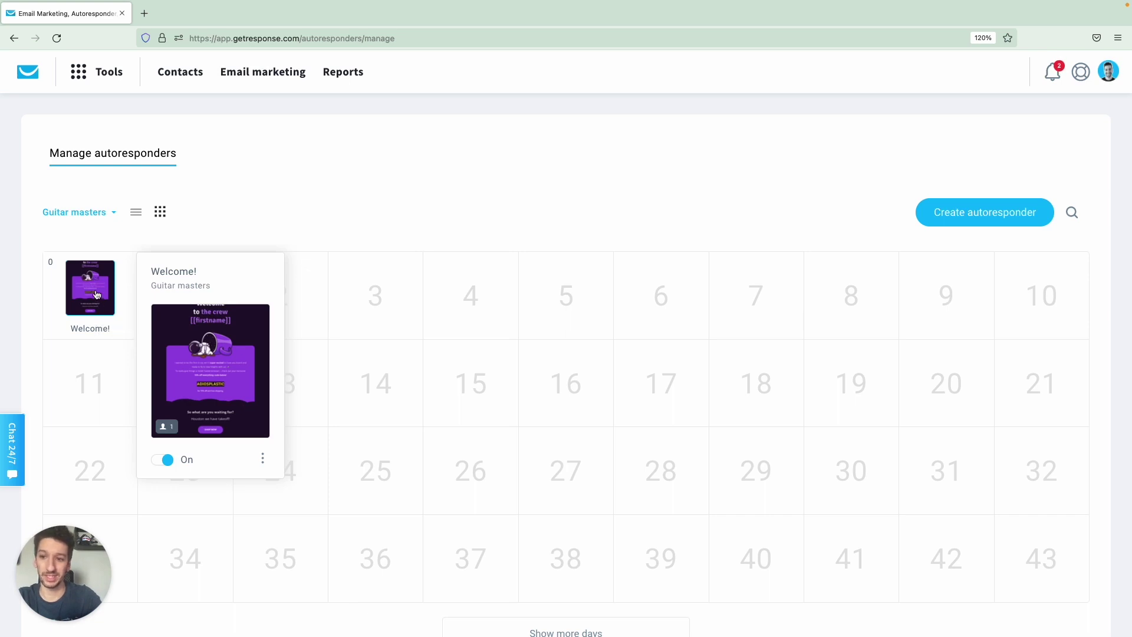
pyautogui.click(137, 212)
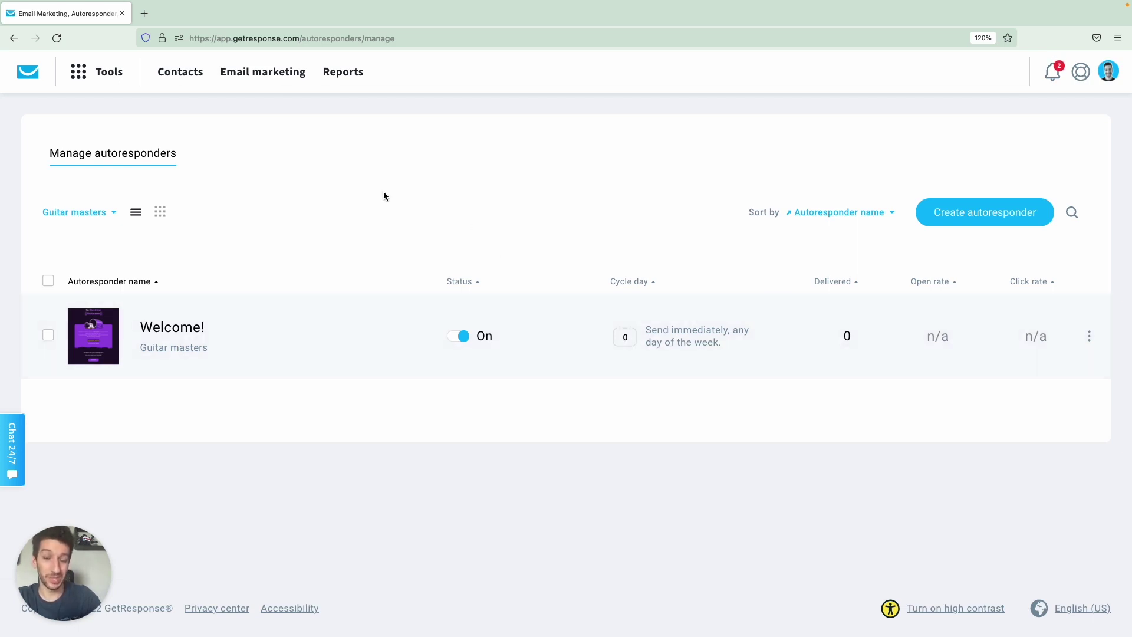
# Go to Landing pages and edit the Guitar masters landing page settings.
pyautogui.click(118, 77)
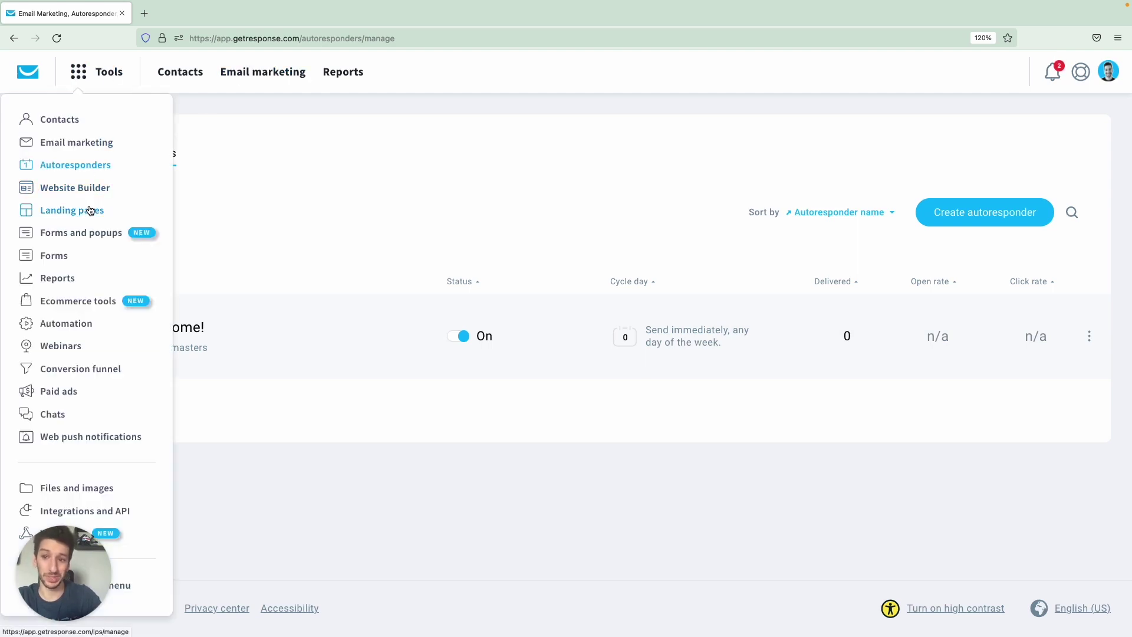
pyautogui.click(90, 210)
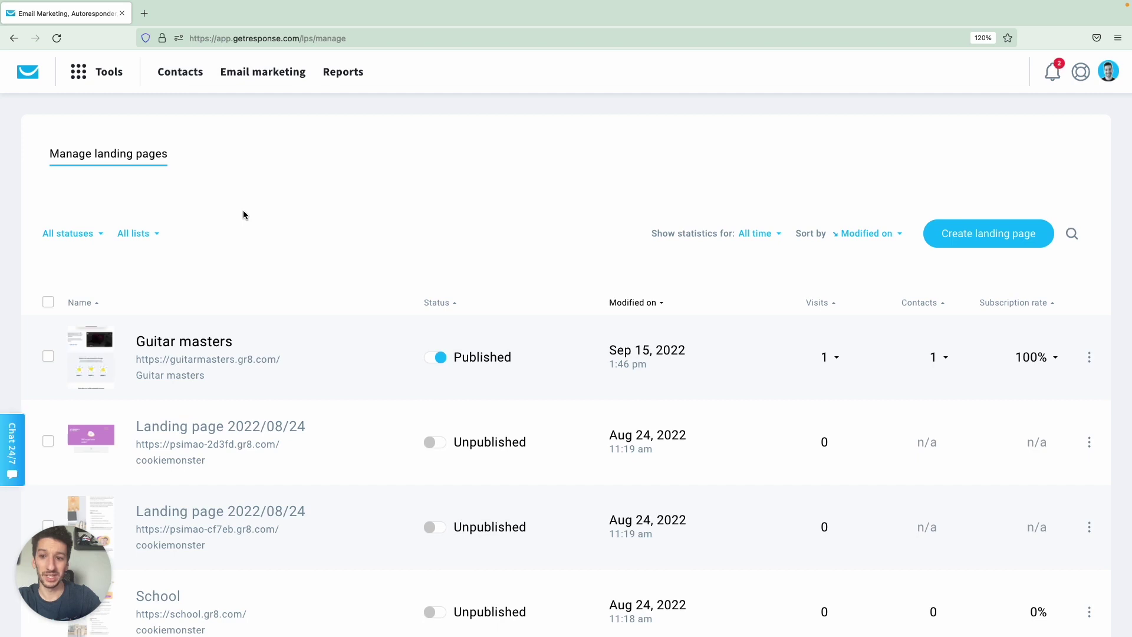
pyautogui.click(1089, 357)
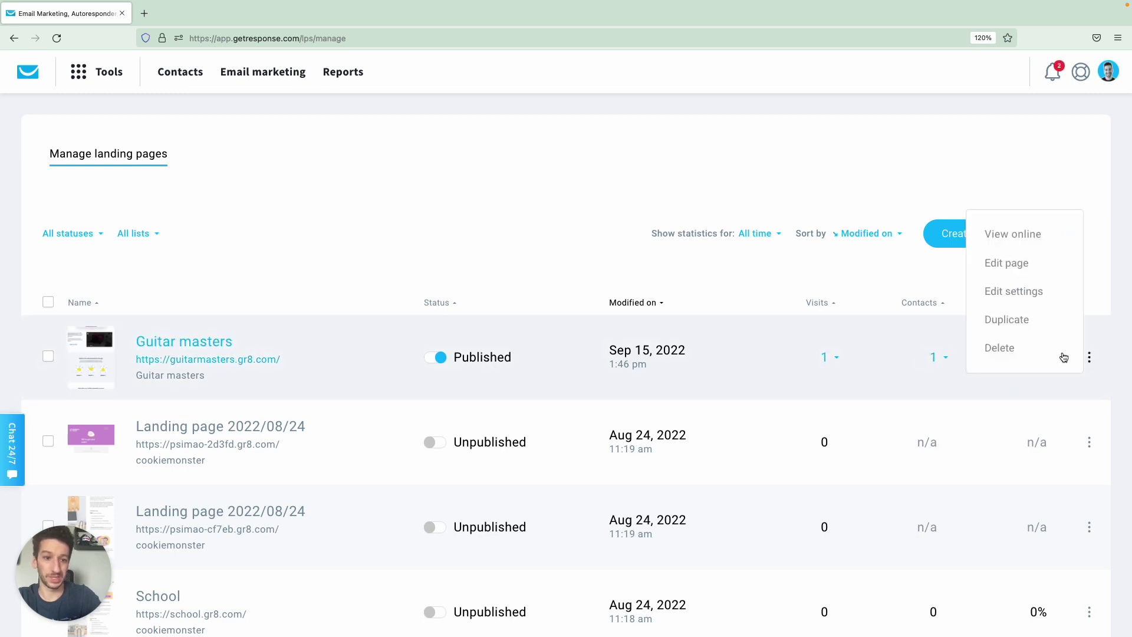
pyautogui.click(1009, 290)
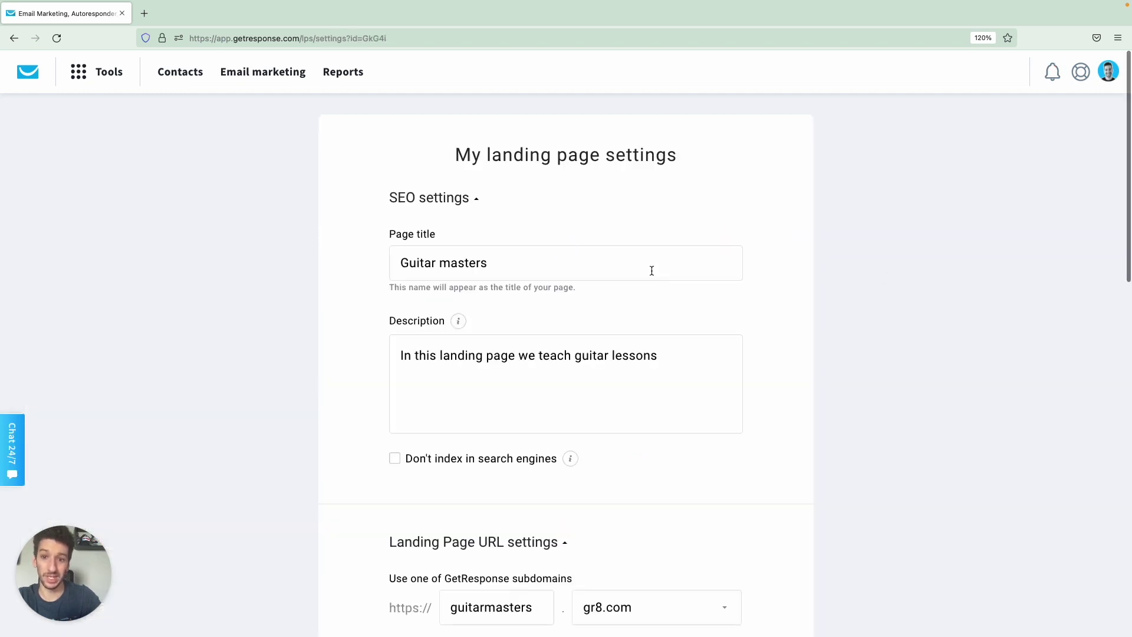
# Add sign-ups into the autoresponder cycle on Day 0, save, and return to Landing pages.
pyautogui.scroll(-10, 638, 299)
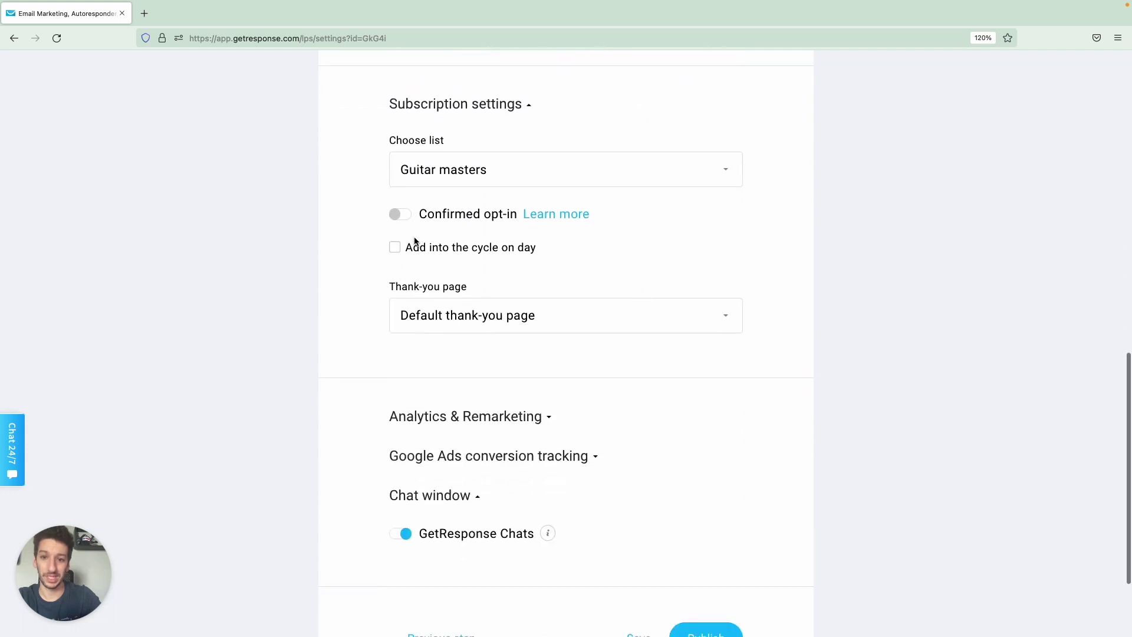
pyautogui.click(394, 247)
pyautogui.click(480, 315)
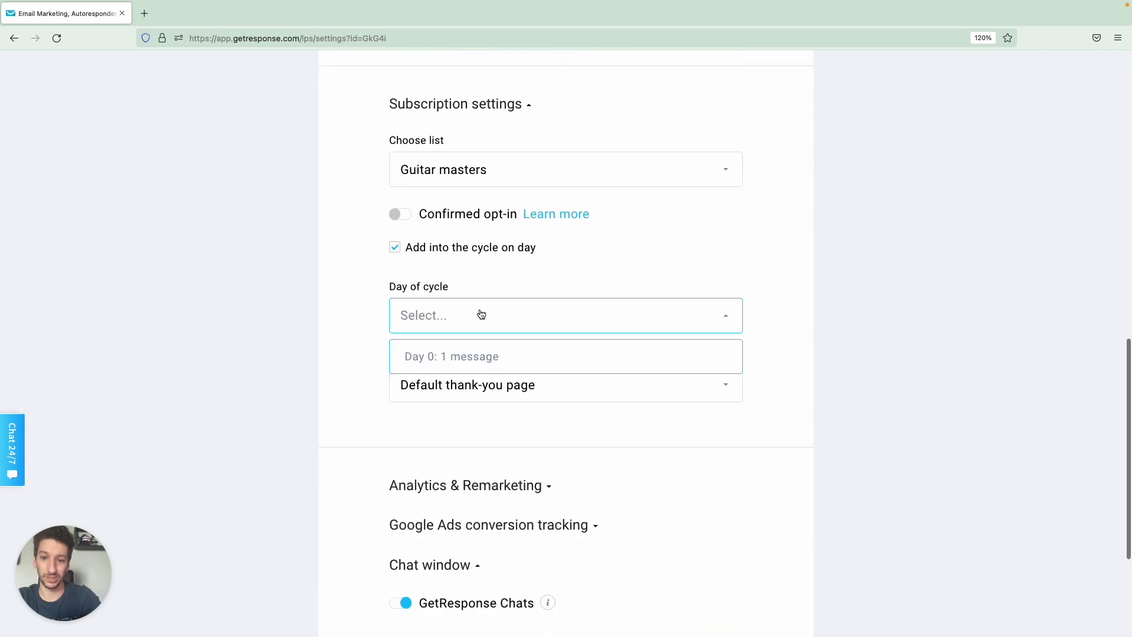
pyautogui.click(475, 353)
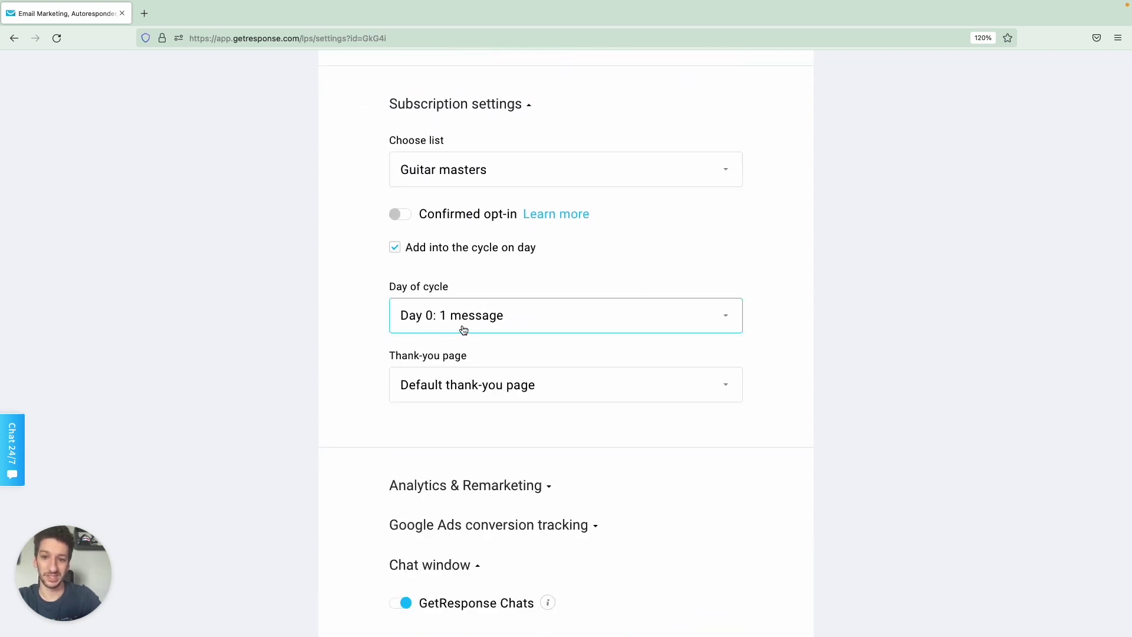
pyautogui.scroll(-4, 675, 442)
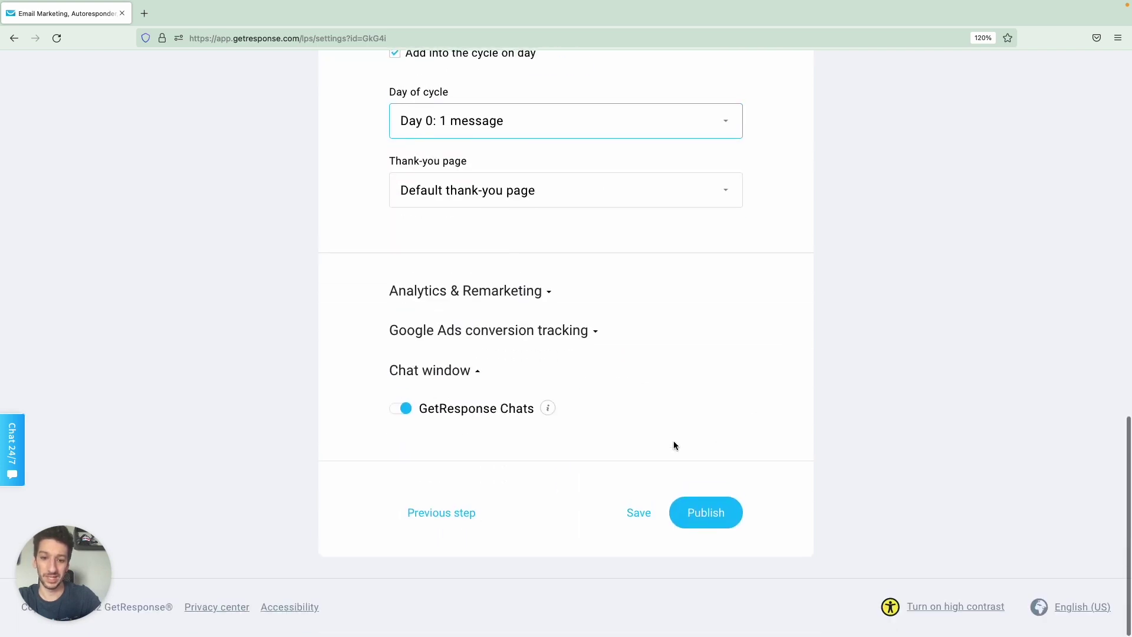
pyautogui.click(629, 516)
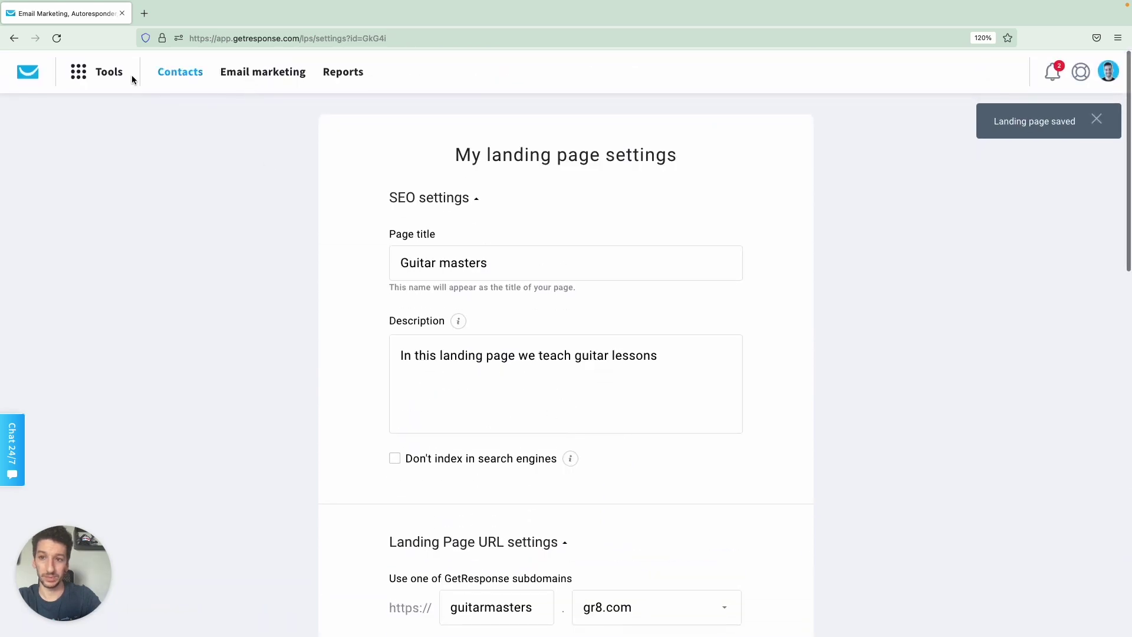
pyautogui.click(109, 72)
pyautogui.click(87, 209)
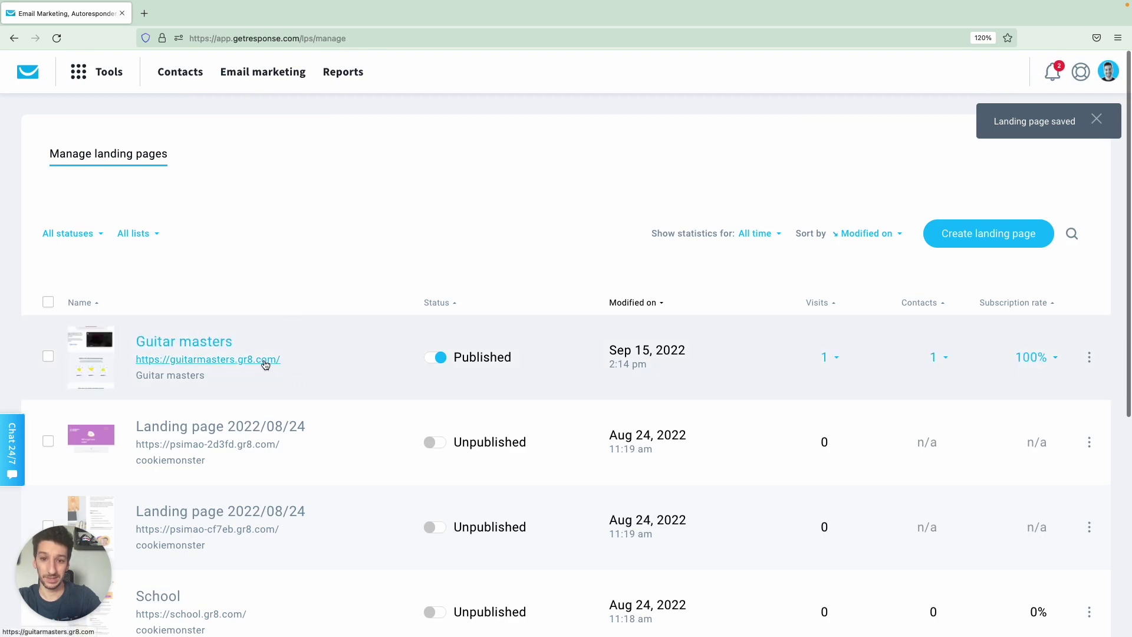
# Submit a test sign-up with a name, test e-mail and Beginner level on the live Guitar masters page.
pyautogui.click(264, 360)
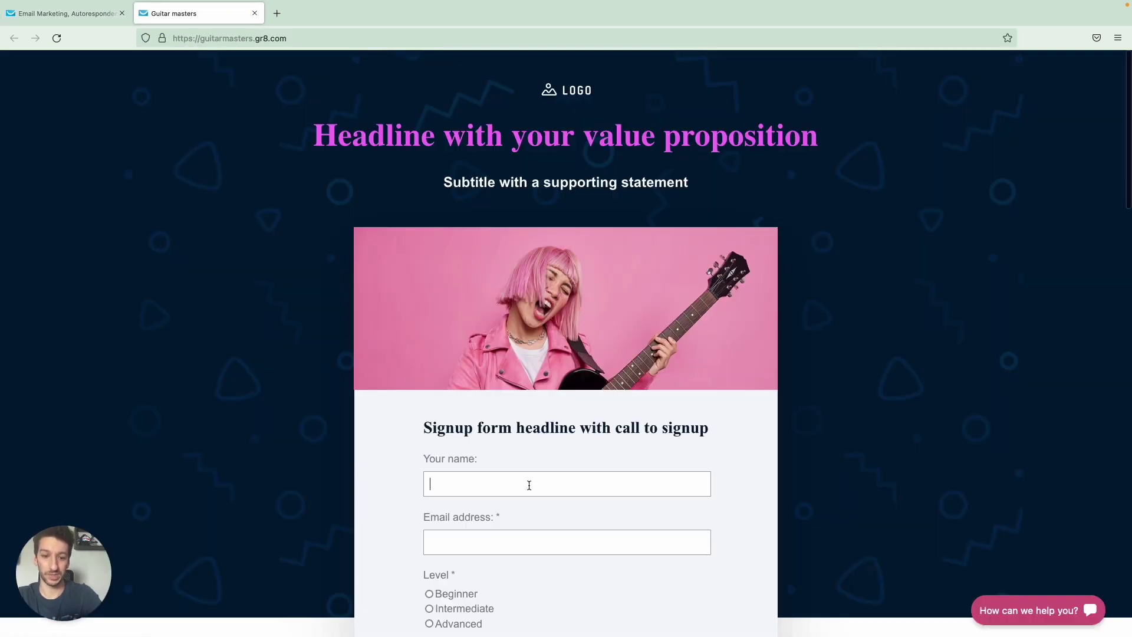
pyautogui.write('Pedro')
pyautogui.scroll(-2, 513, 476)
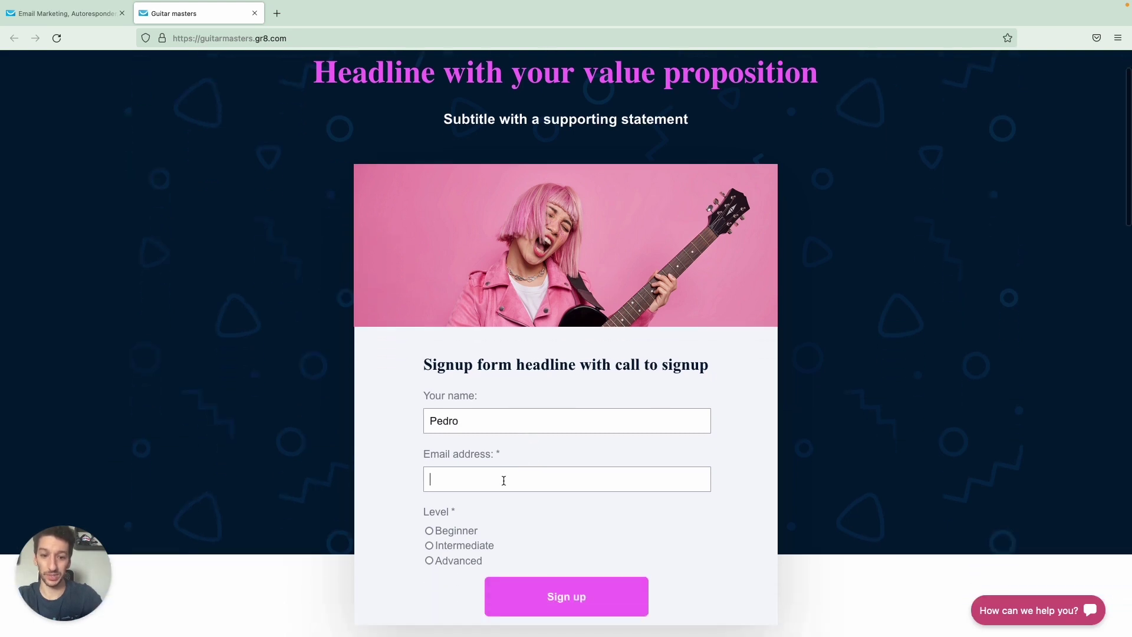
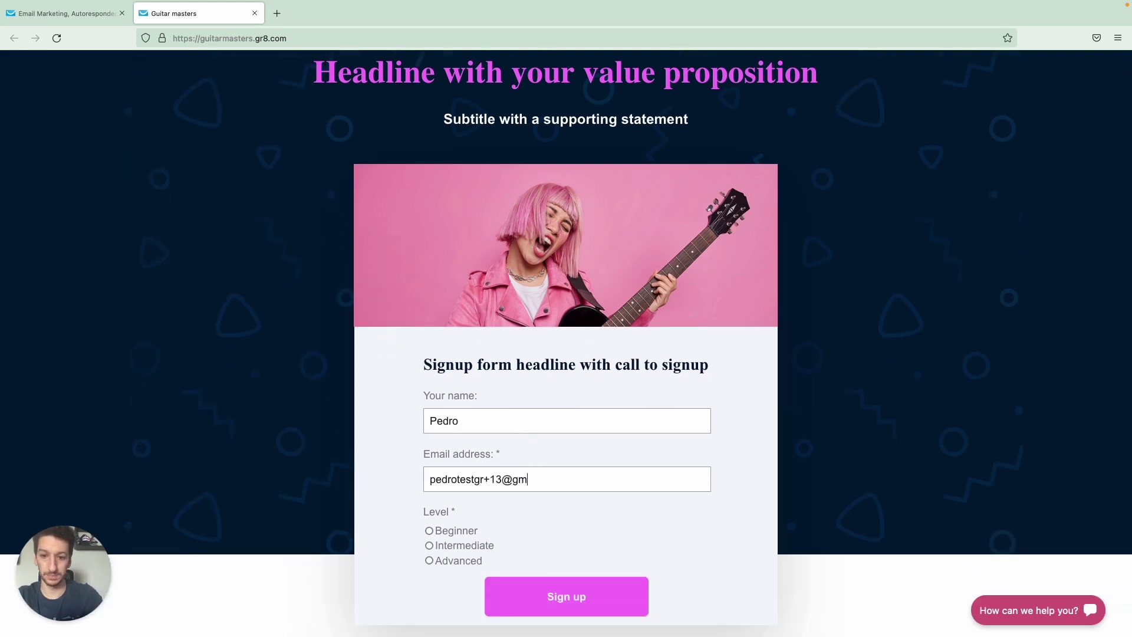
pyautogui.click(430, 530)
pyautogui.click(536, 597)
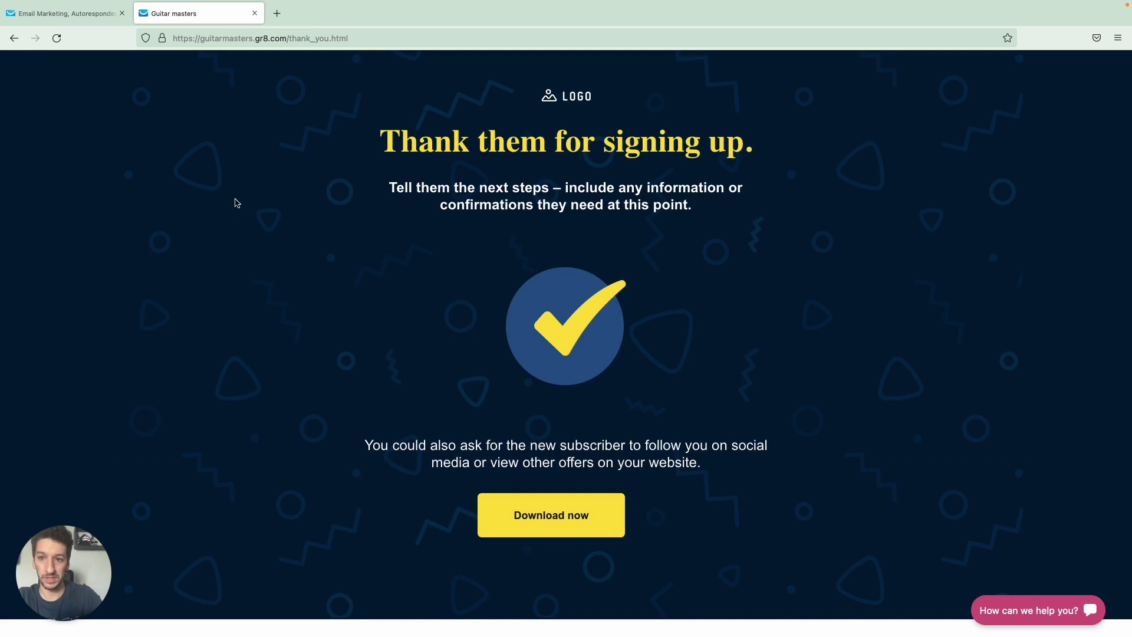
pyautogui.click(254, 13)
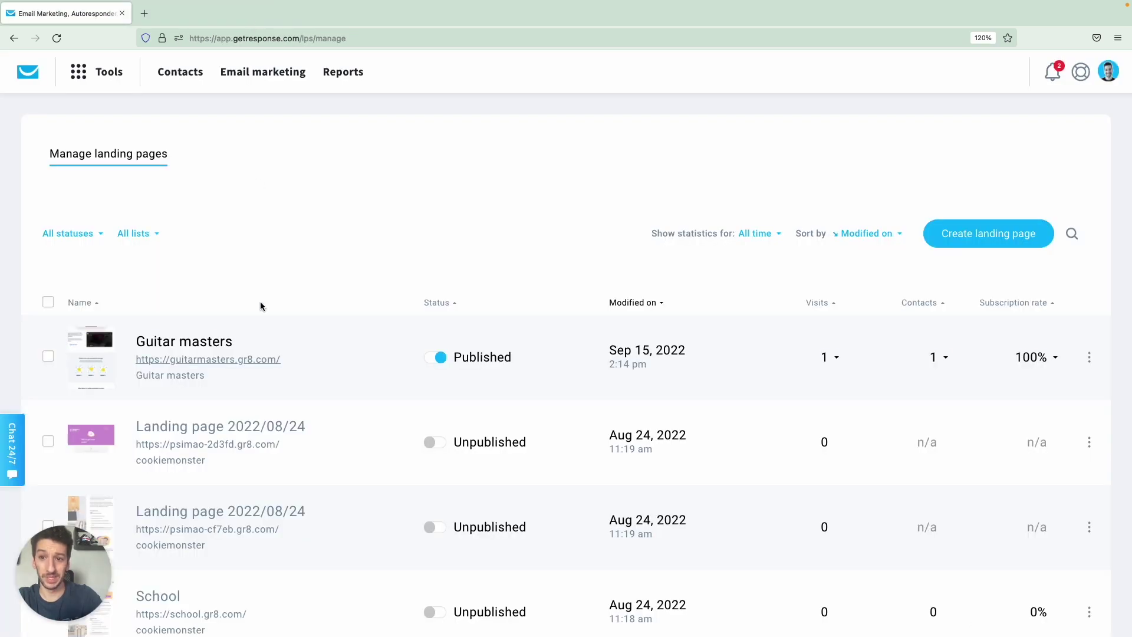
# Open the autoresponders overview and check that Welcome!'s delivered count rose from 0 to 1.
pyautogui.click(114, 82)
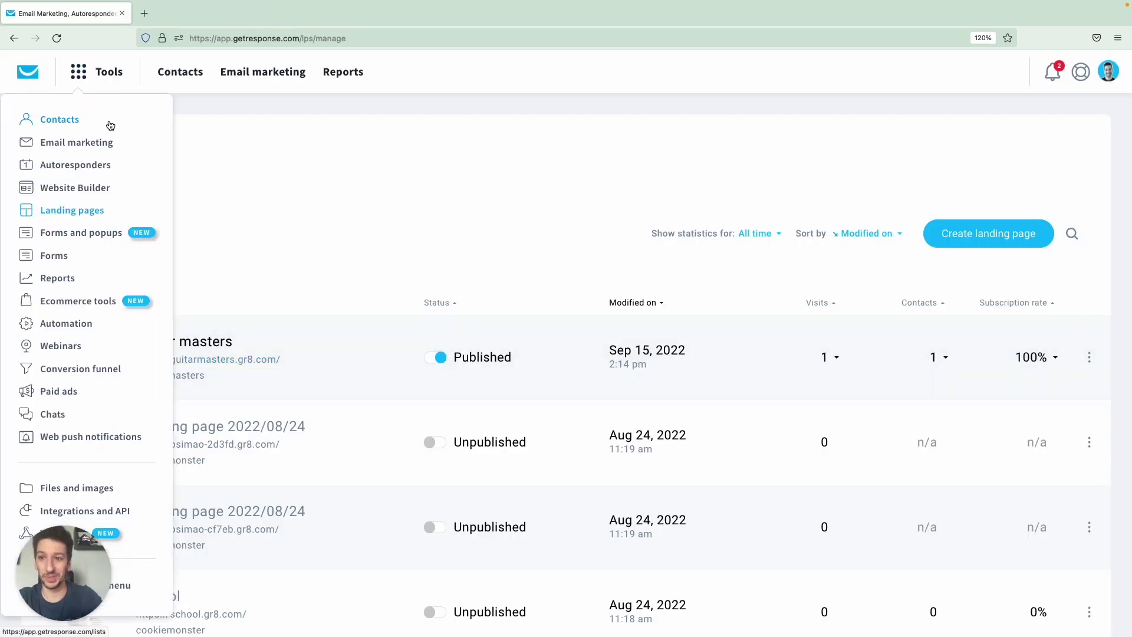
pyautogui.click(102, 167)
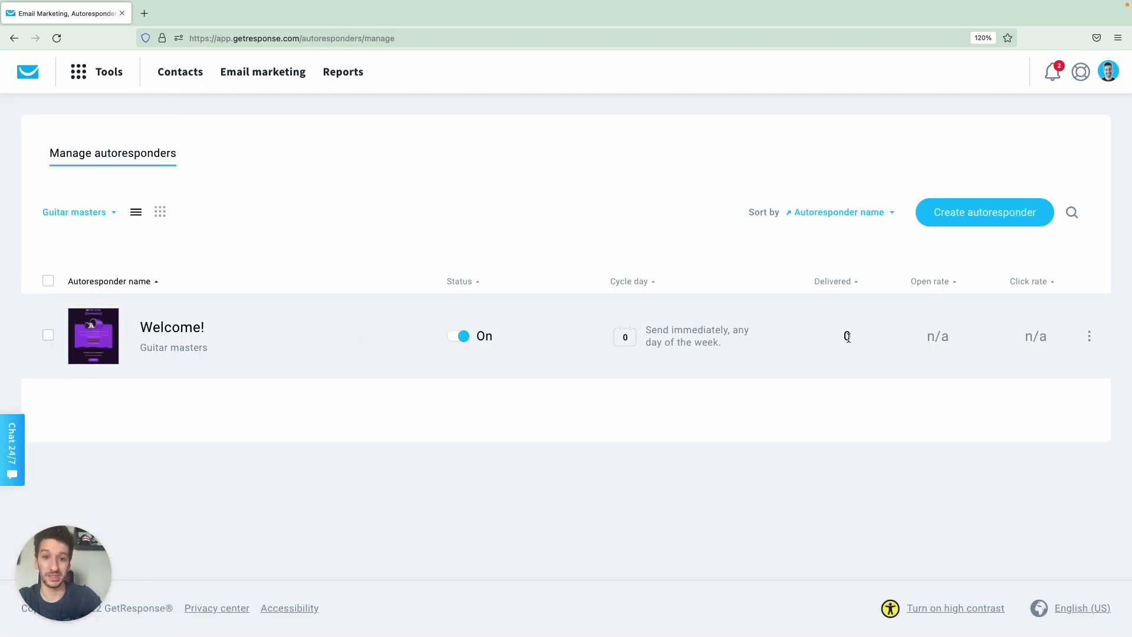
pyautogui.moveTo(844, 333); pyautogui.dragTo(856, 339)
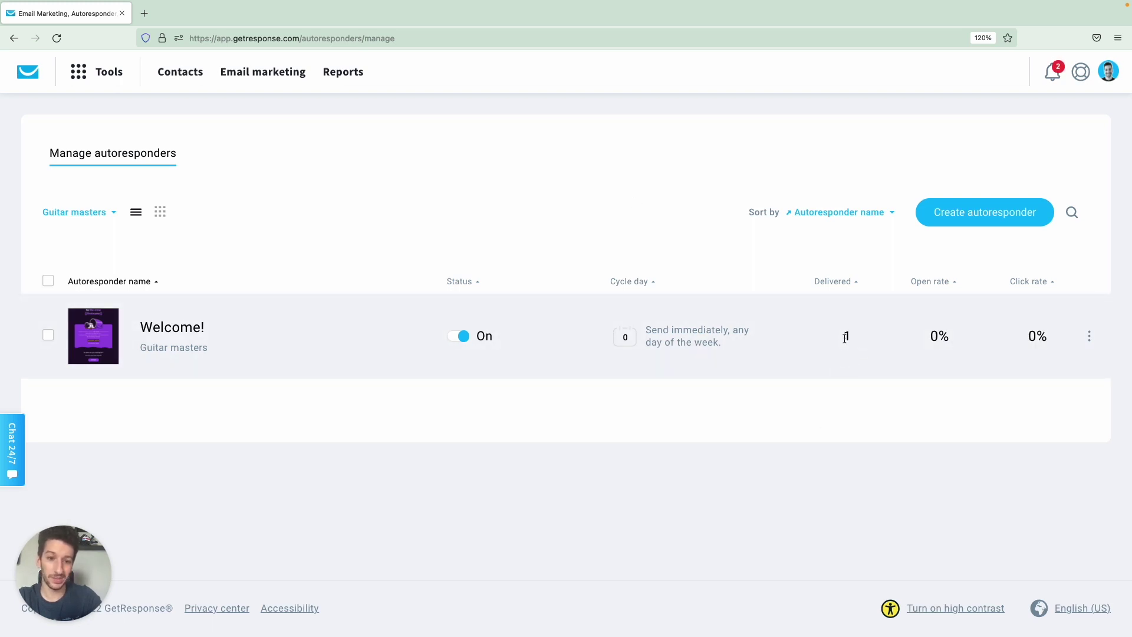
pyautogui.doubleClick(845, 336)
pyautogui.click(653, 168)
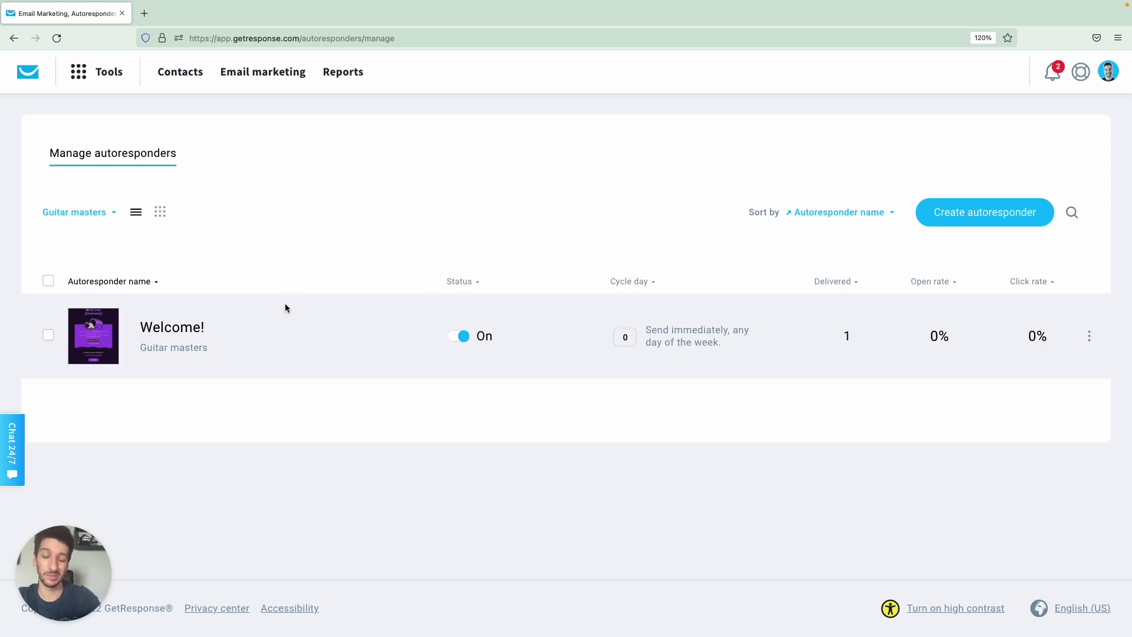
pyautogui.click(161, 212)
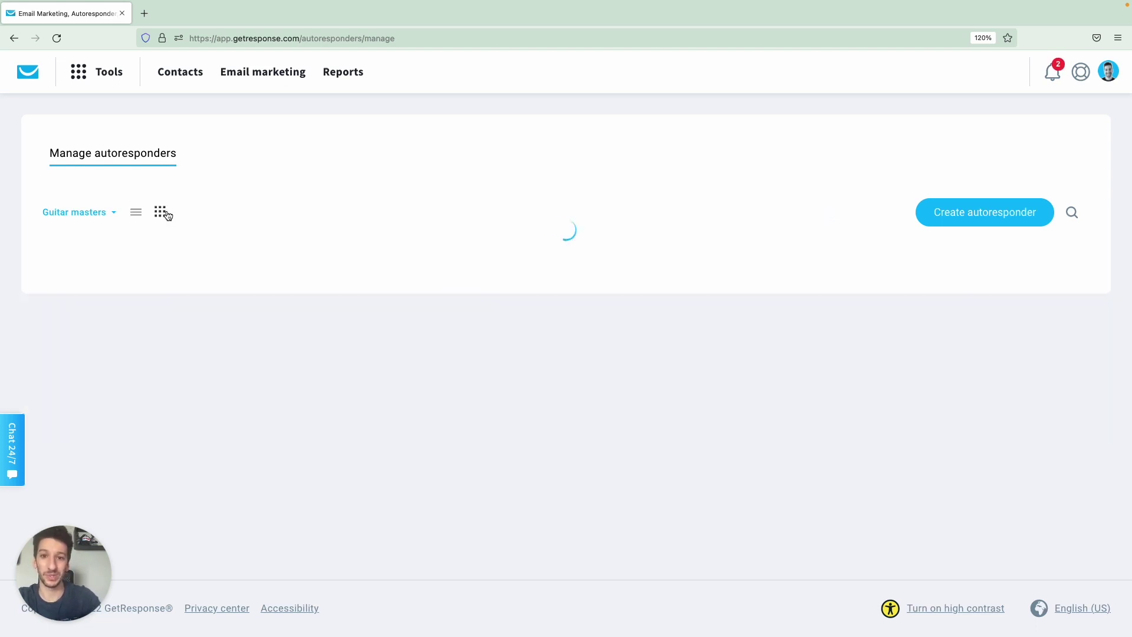
pyautogui.moveTo(312, 291)
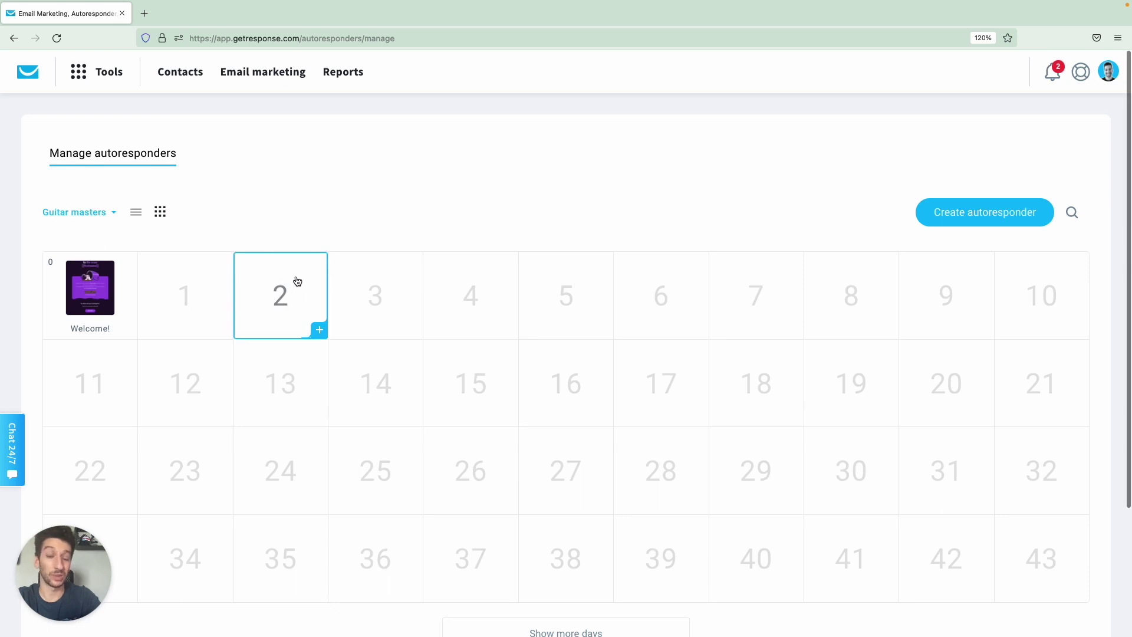
pyautogui.moveTo(443, 311)
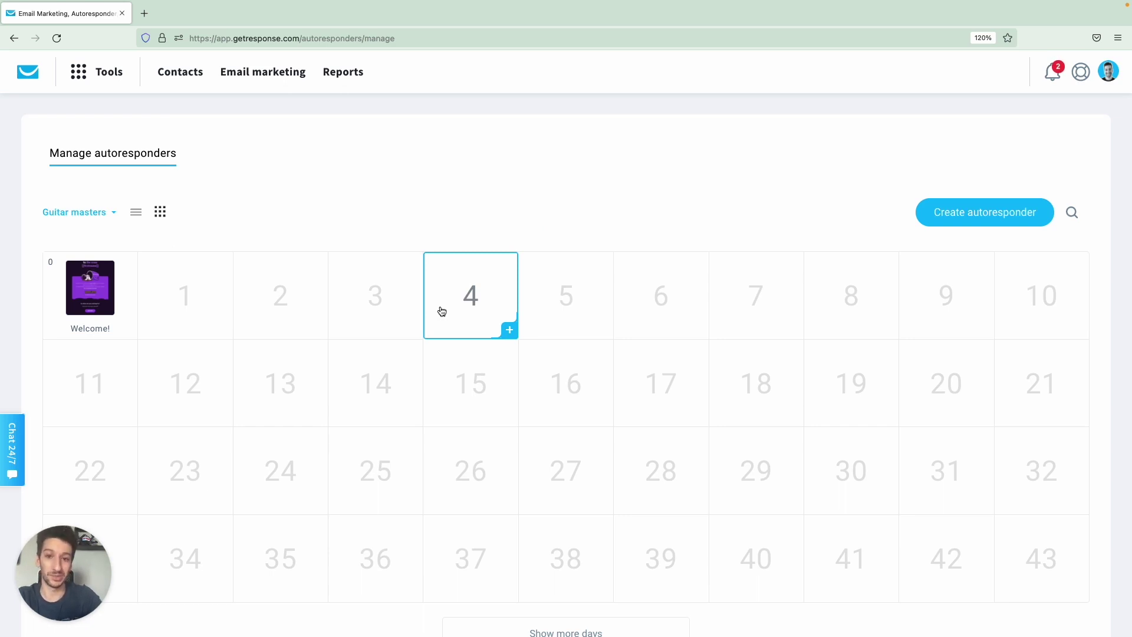
pyautogui.click(136, 213)
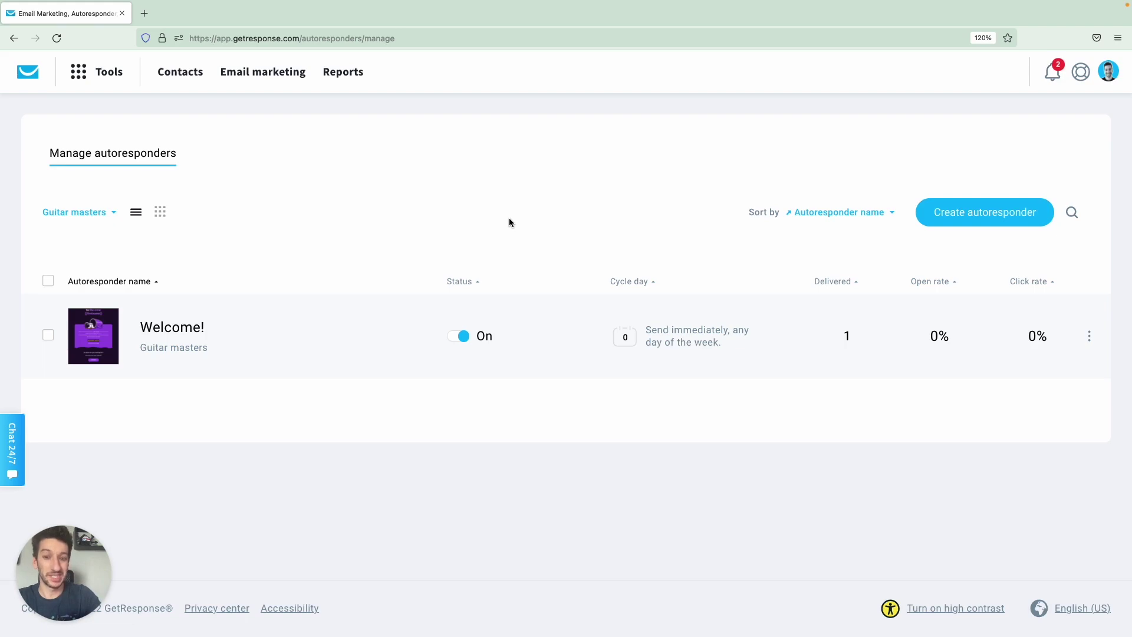
# Upvote the 'SMS campaigns' request in the product updates' Feature Requests.
pyautogui.click(1053, 85)
pyautogui.scroll(-2, 951, 313)
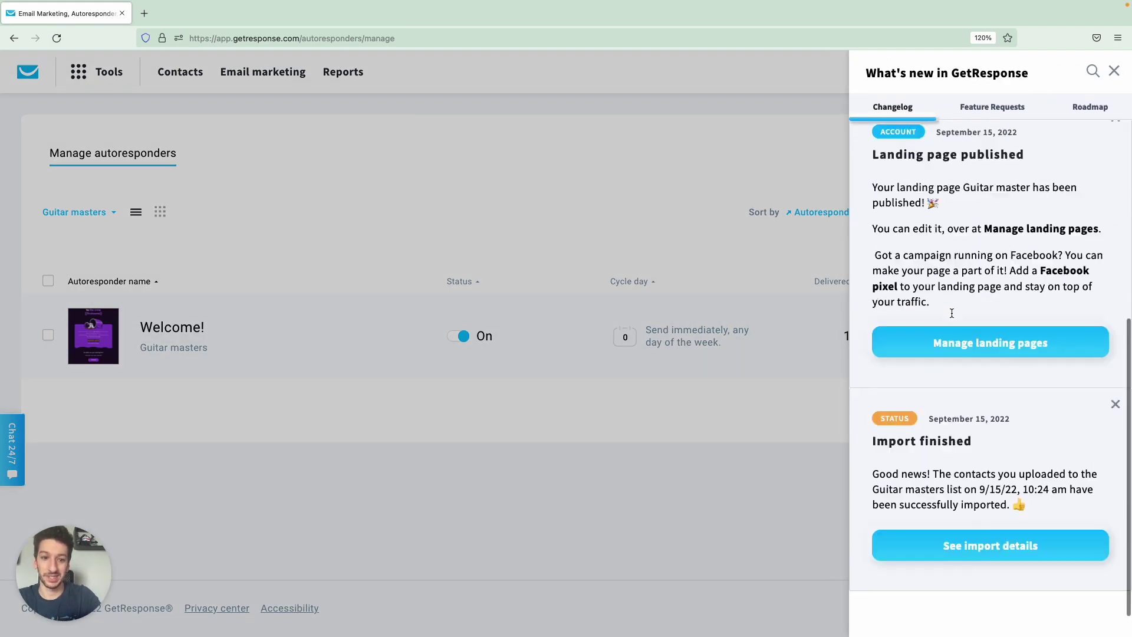
pyautogui.scroll(-5, 951, 312)
pyautogui.scroll(10, 962, 218)
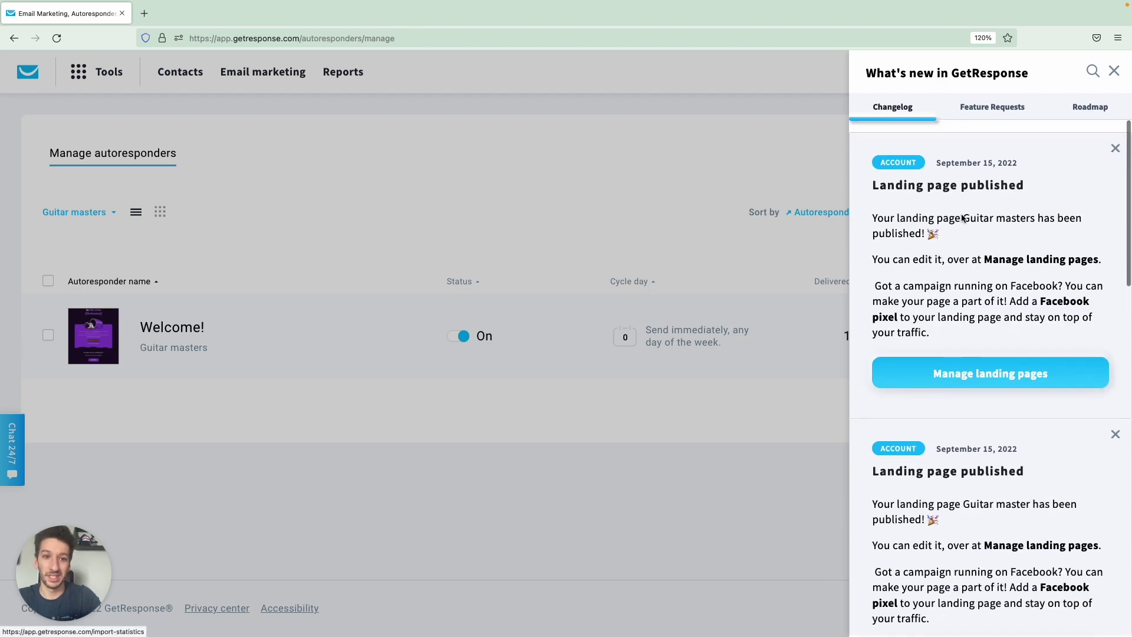
pyautogui.click(987, 109)
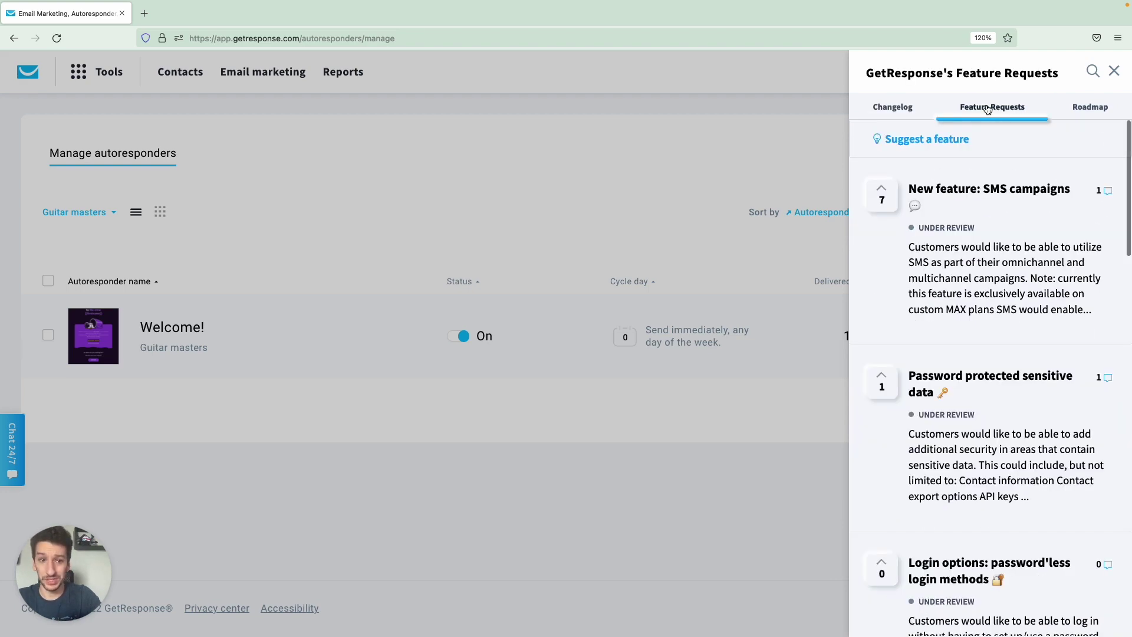
pyautogui.click(884, 197)
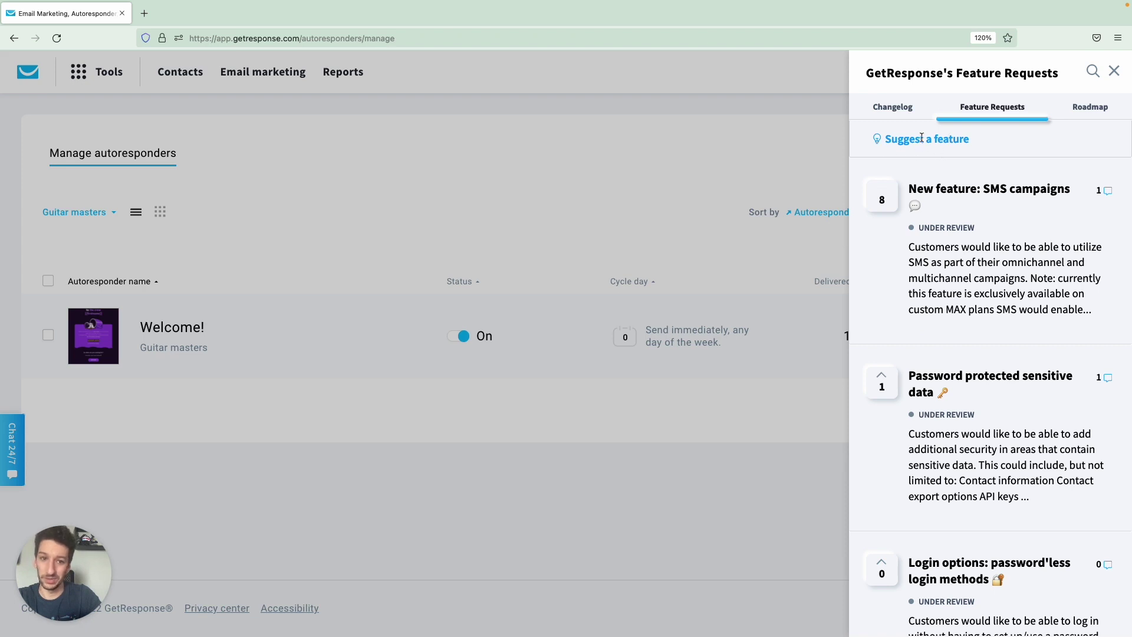
# Upvote the 'Import HTML email templates' roadmap item to 6, then close the updates panel.
pyautogui.click(1094, 114)
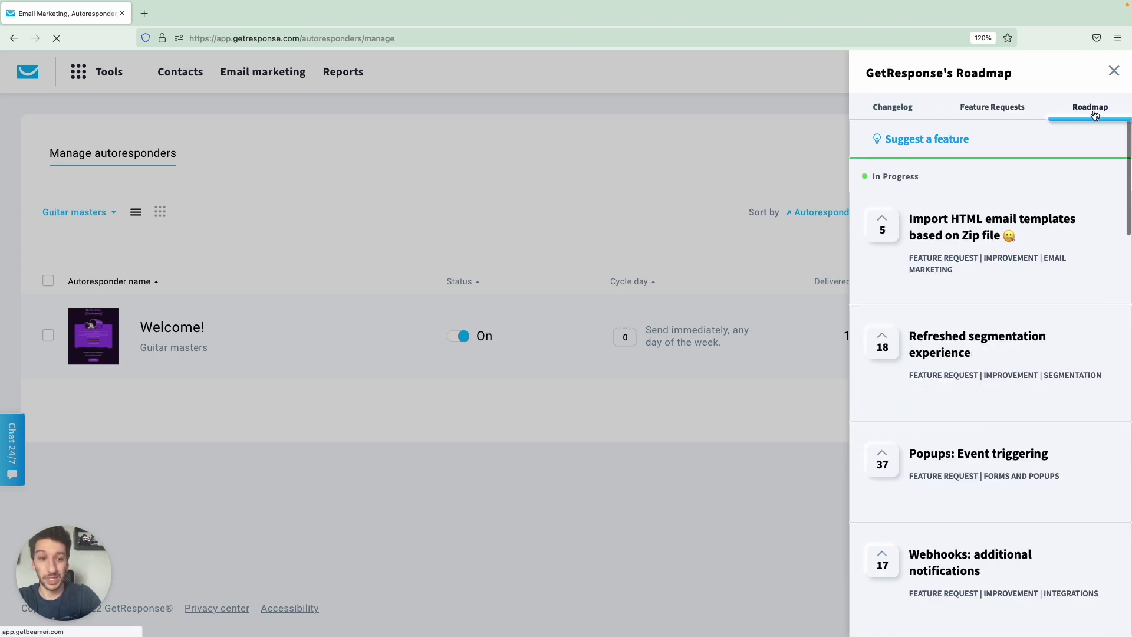
pyautogui.scroll(-1, 984, 271)
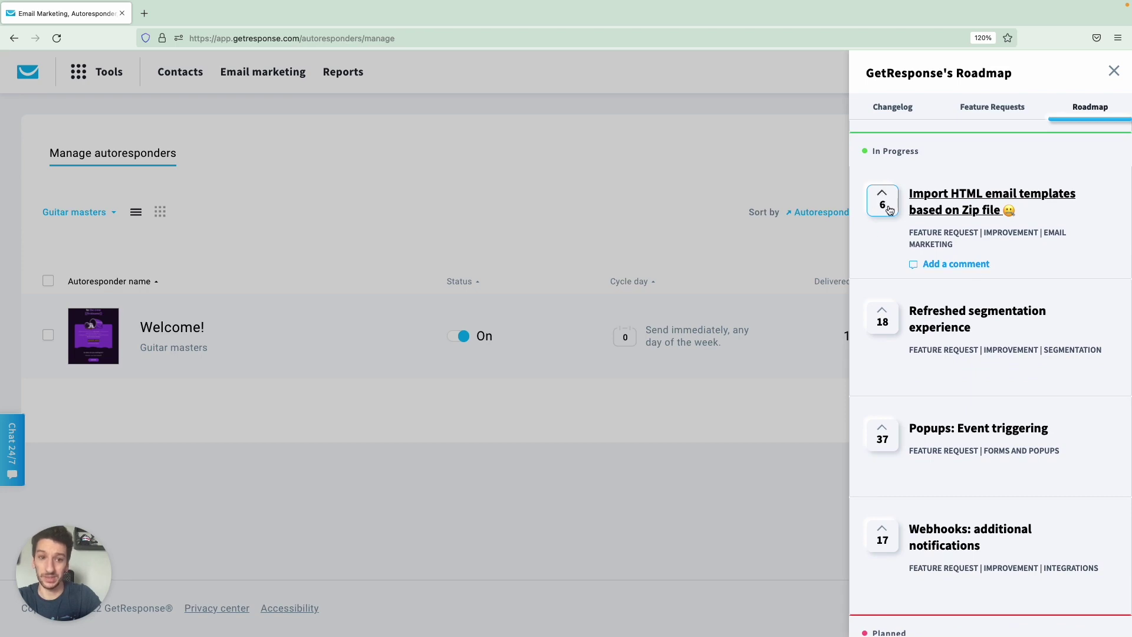
pyautogui.scroll(-2, 915, 256)
pyautogui.scroll(-10, 917, 260)
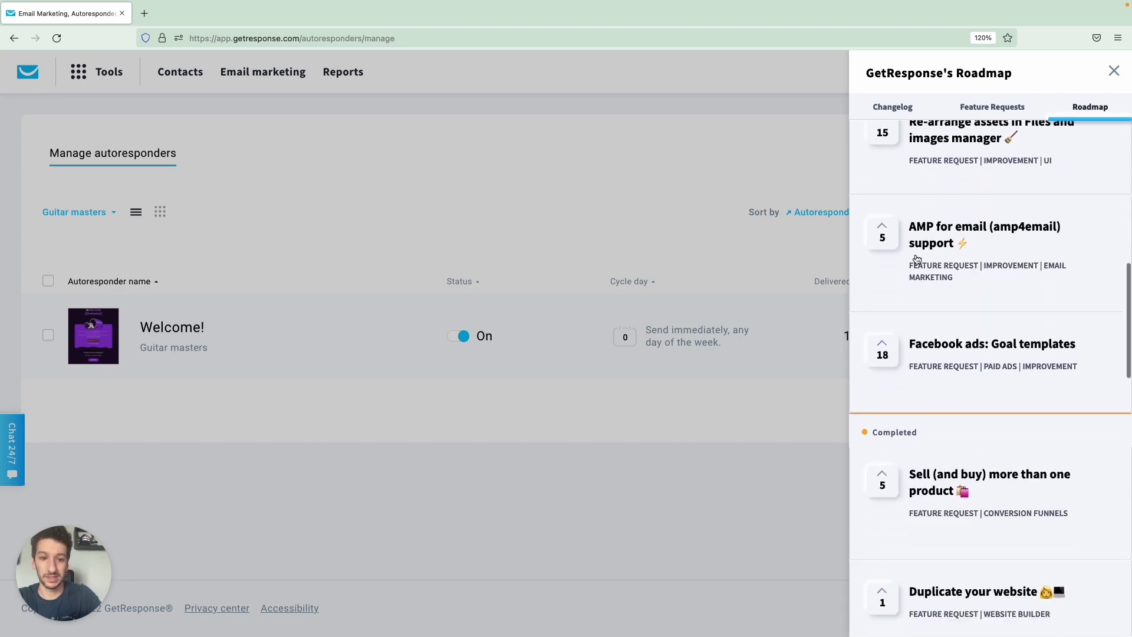
pyautogui.scroll(10, 917, 259)
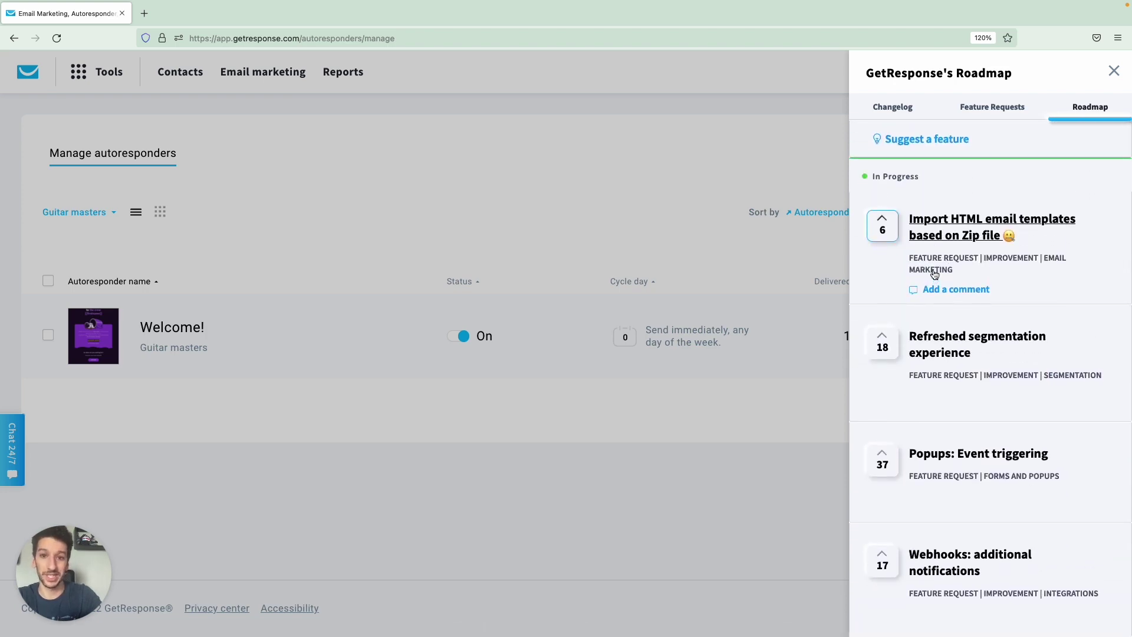
pyautogui.click(1114, 72)
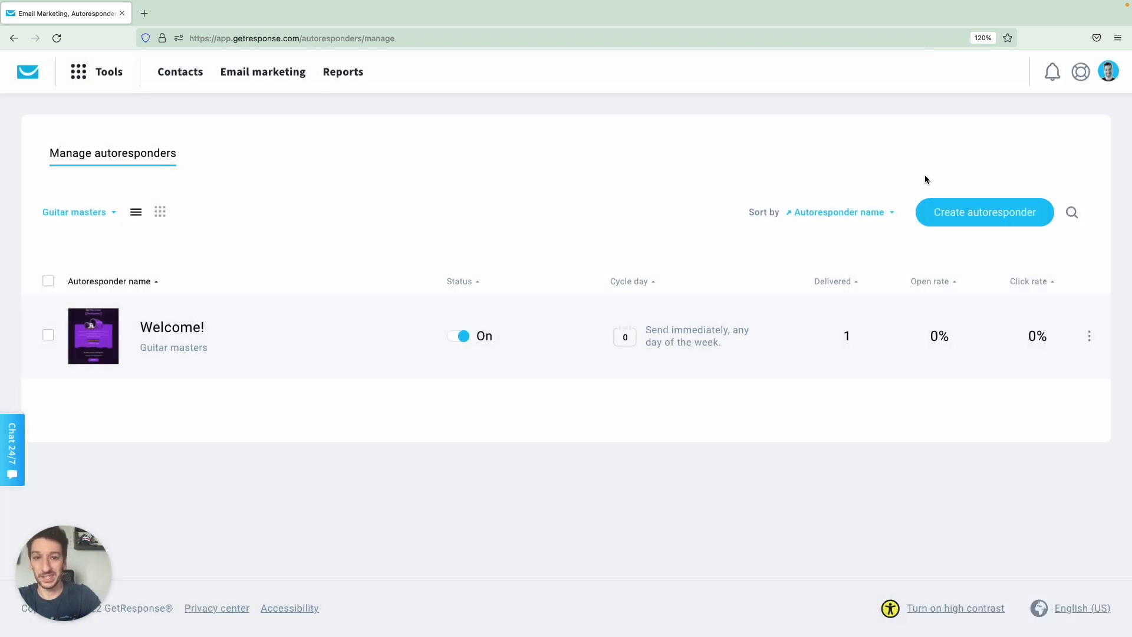
# Go to Mobile apps from the account menu and review the GetResponse App and Social Ads Creator sections.
pyautogui.click(1107, 72)
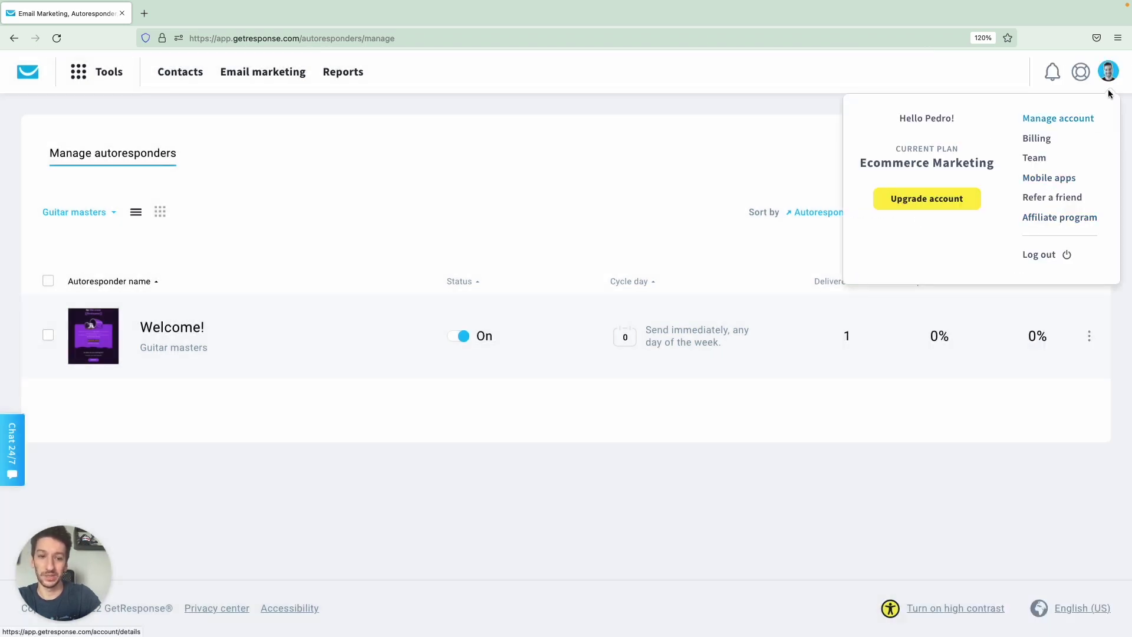
pyautogui.click(1049, 177)
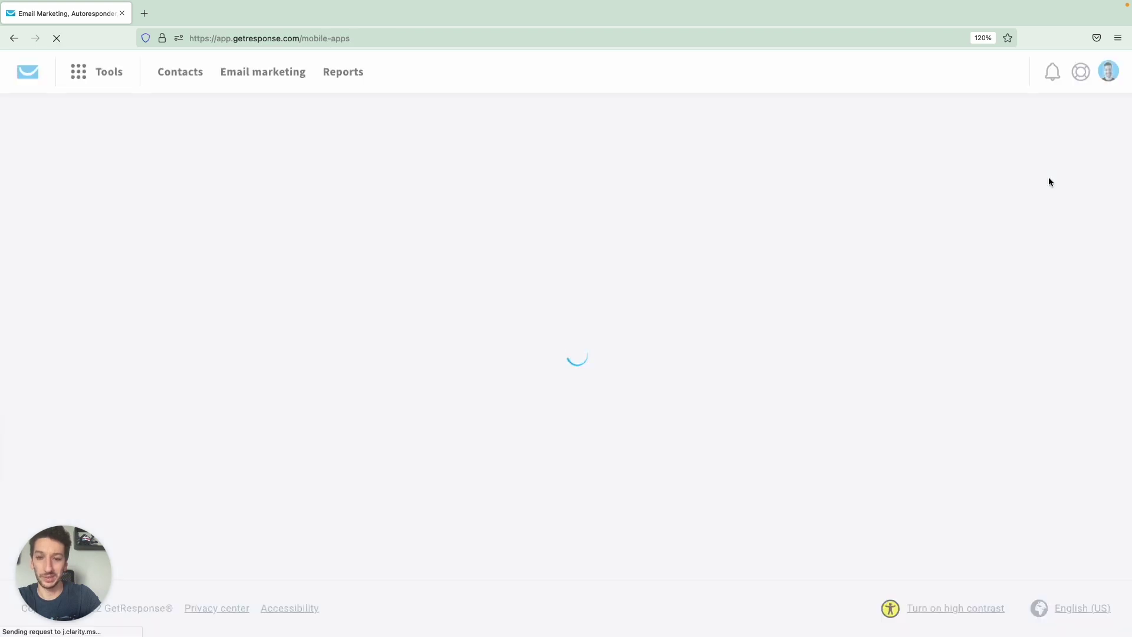
pyautogui.scroll(-1, 546, 262)
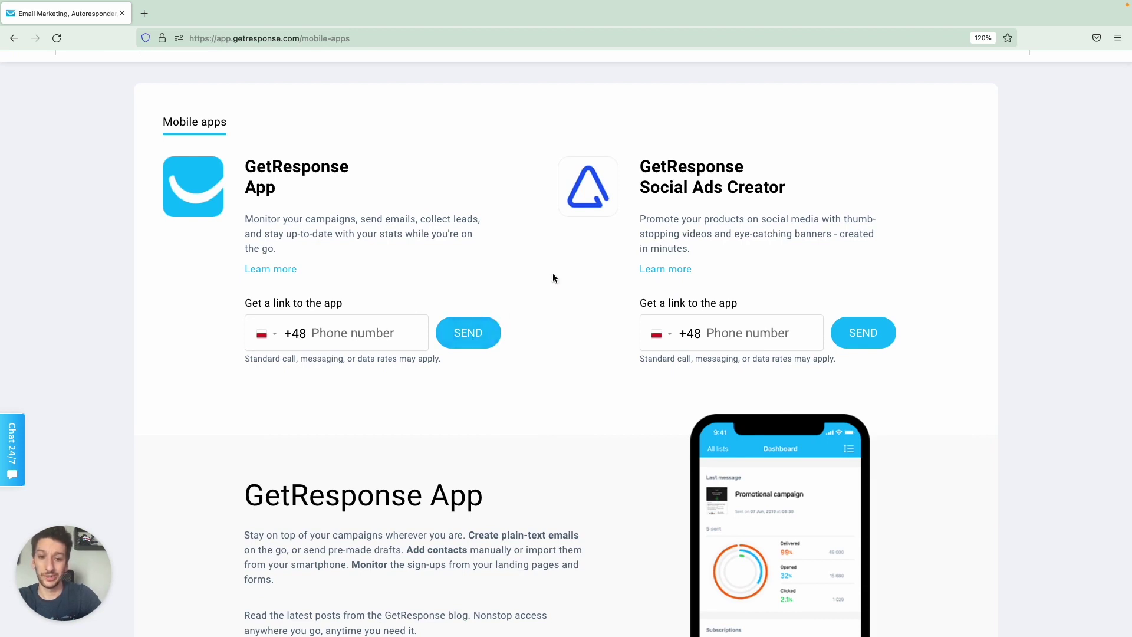
pyautogui.scroll(-5, 553, 277)
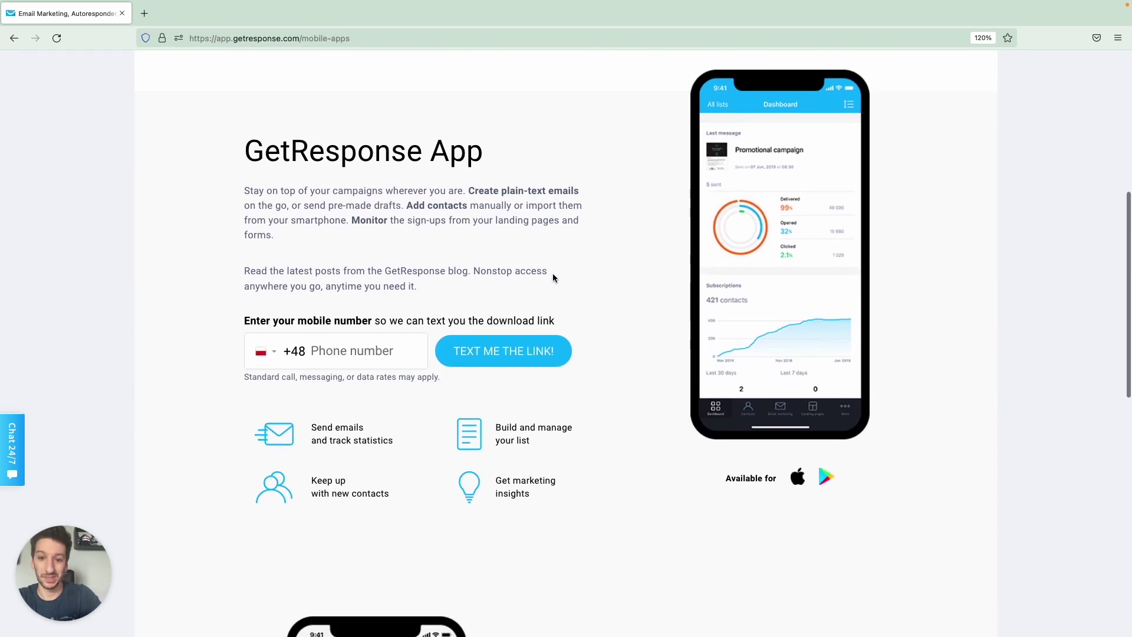
pyautogui.scroll(1, 554, 278)
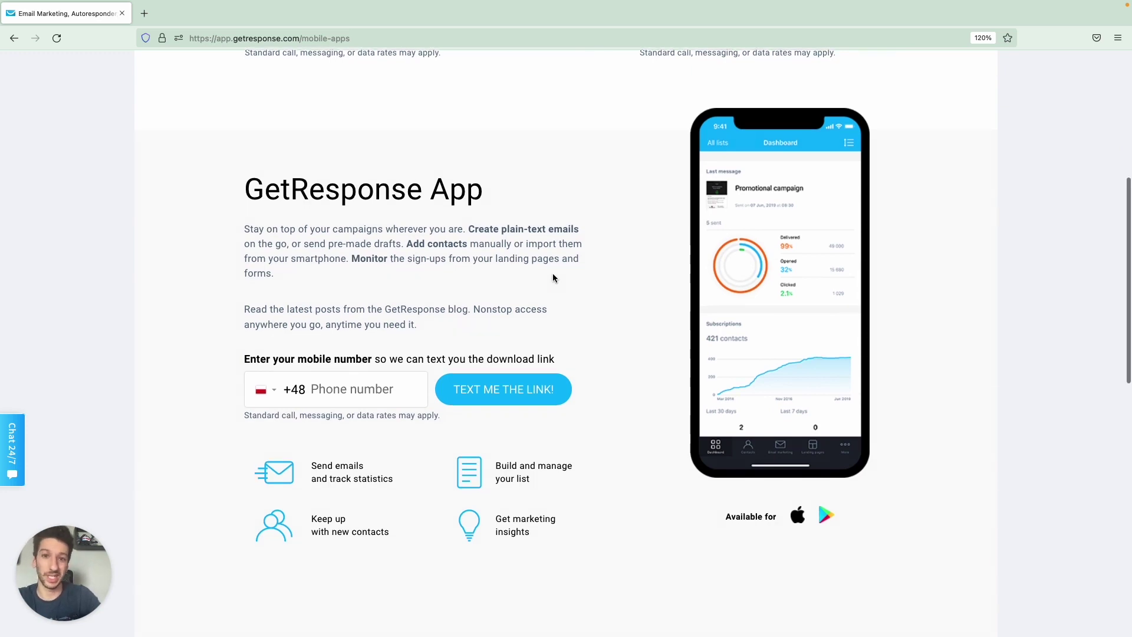
pyautogui.scroll(-1, 553, 277)
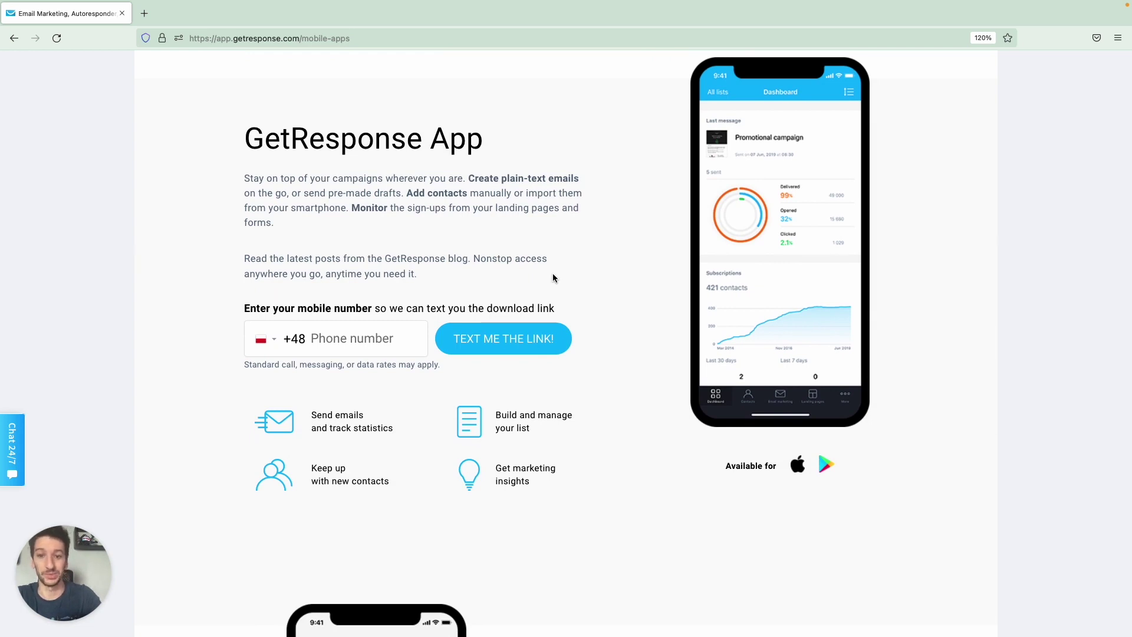
pyautogui.scroll(-4, 553, 278)
pyautogui.scroll(-4, 553, 278)
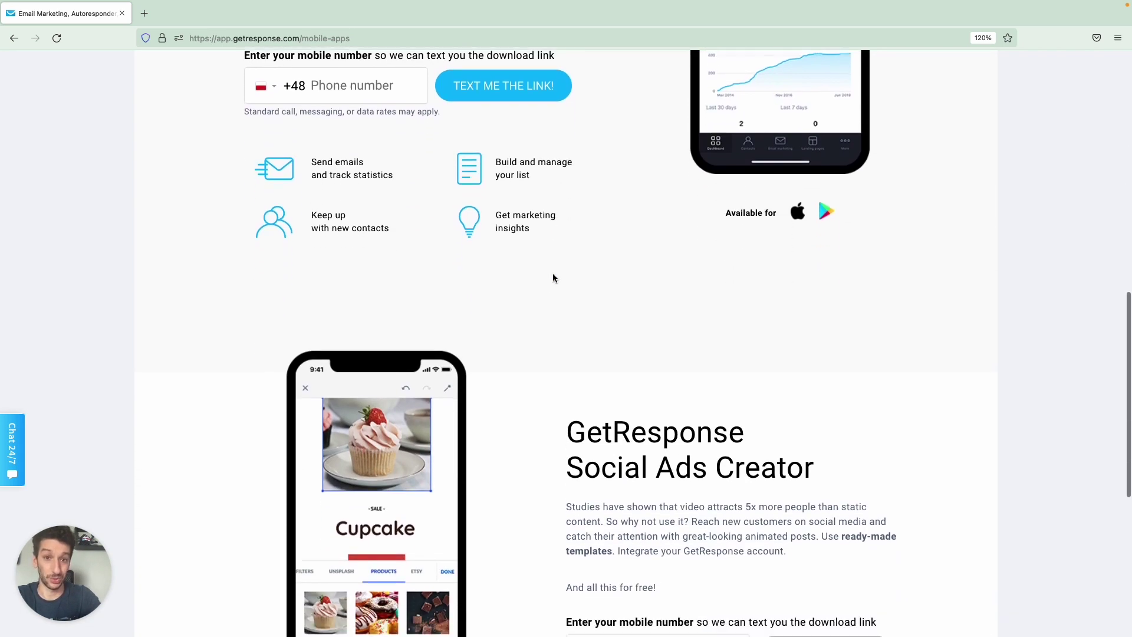
pyautogui.scroll(-4, 553, 277)
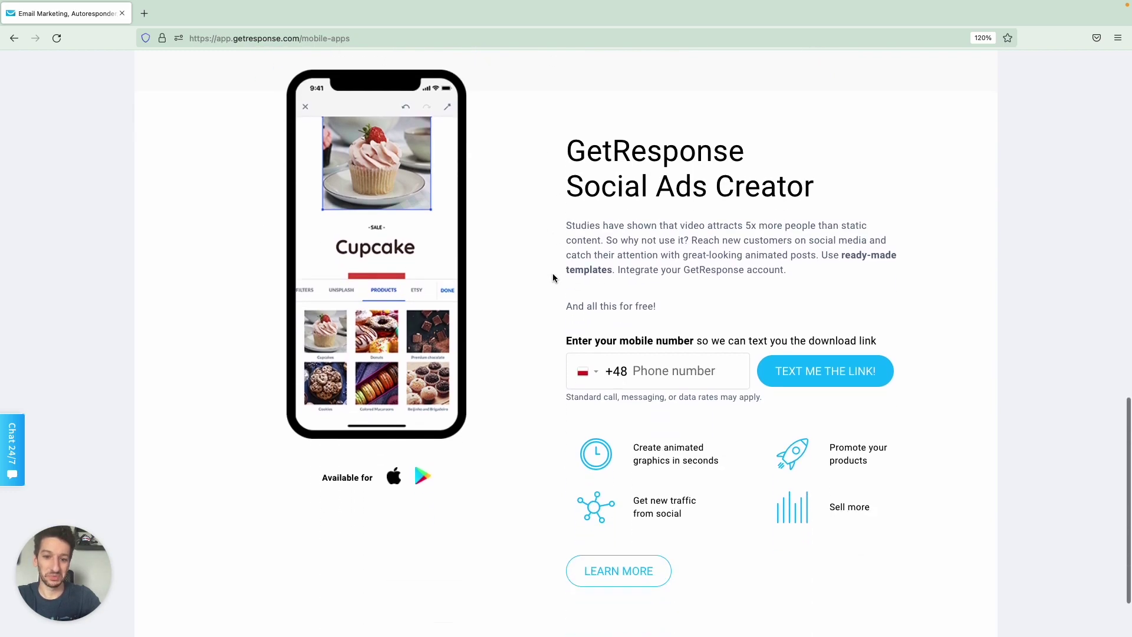
pyautogui.scroll(8, 553, 277)
pyautogui.scroll(10, 554, 277)
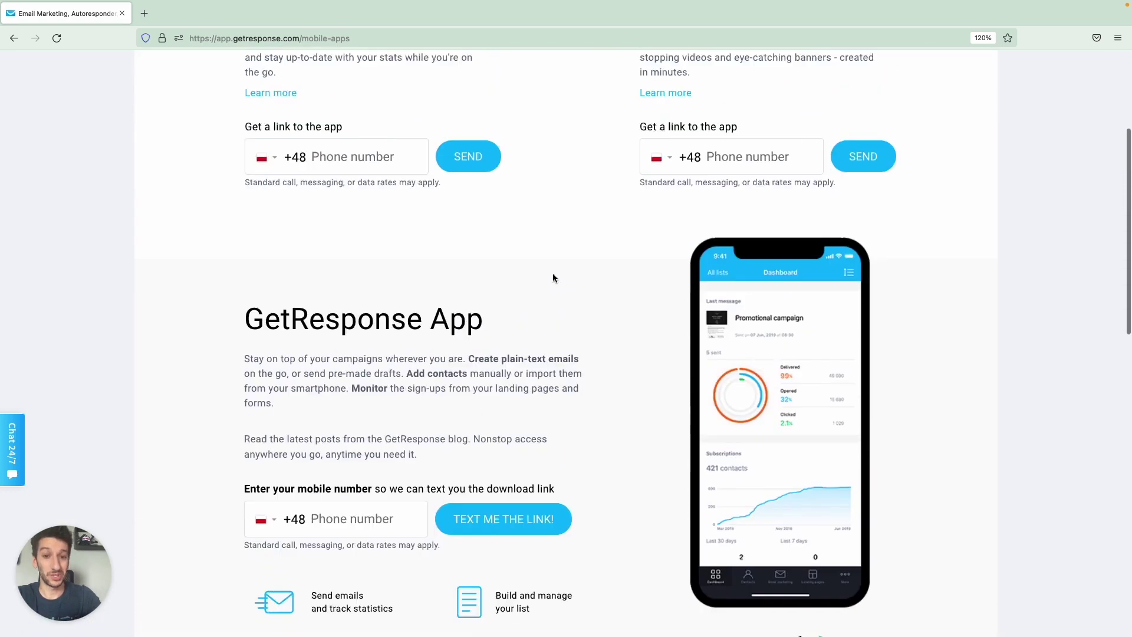